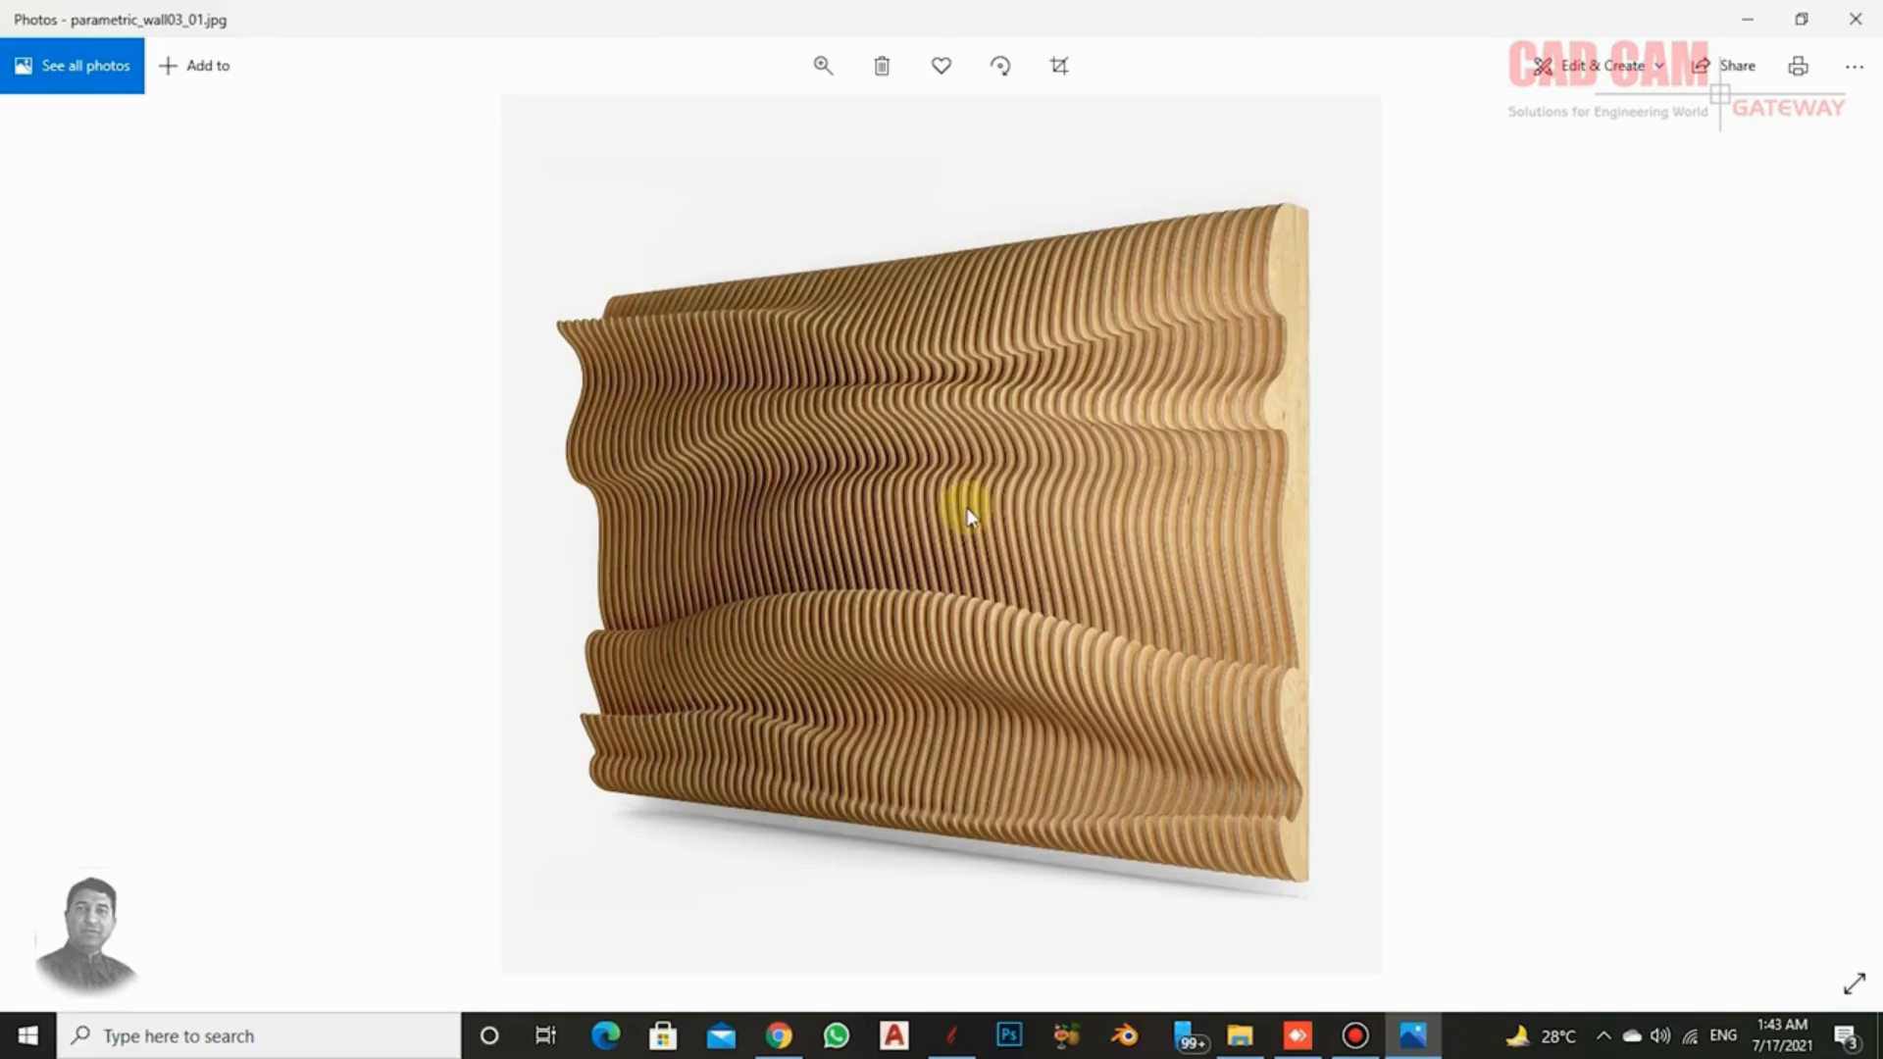
Browse the parametric wood reference photos through to the wall panel with concentric circular ripples.
{"action": "key", "text": "Right"}
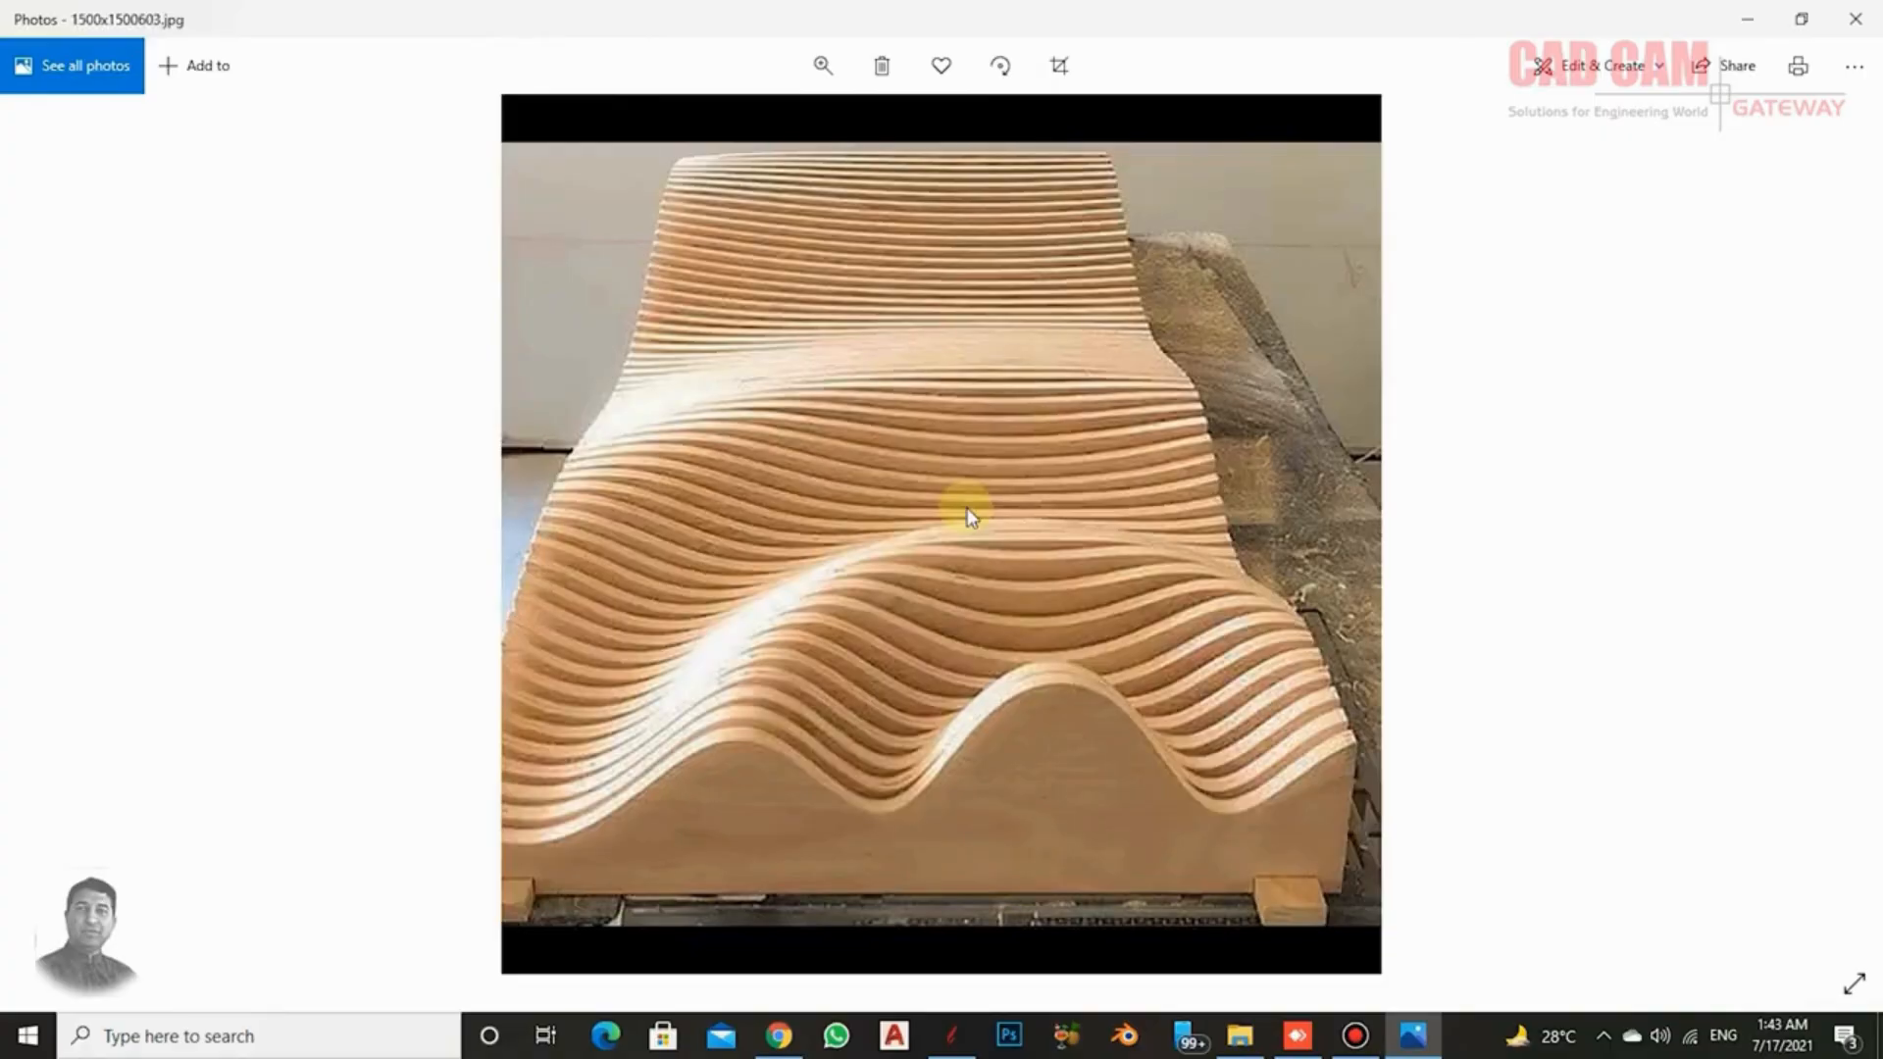
{"action": "key", "text": "Right"}
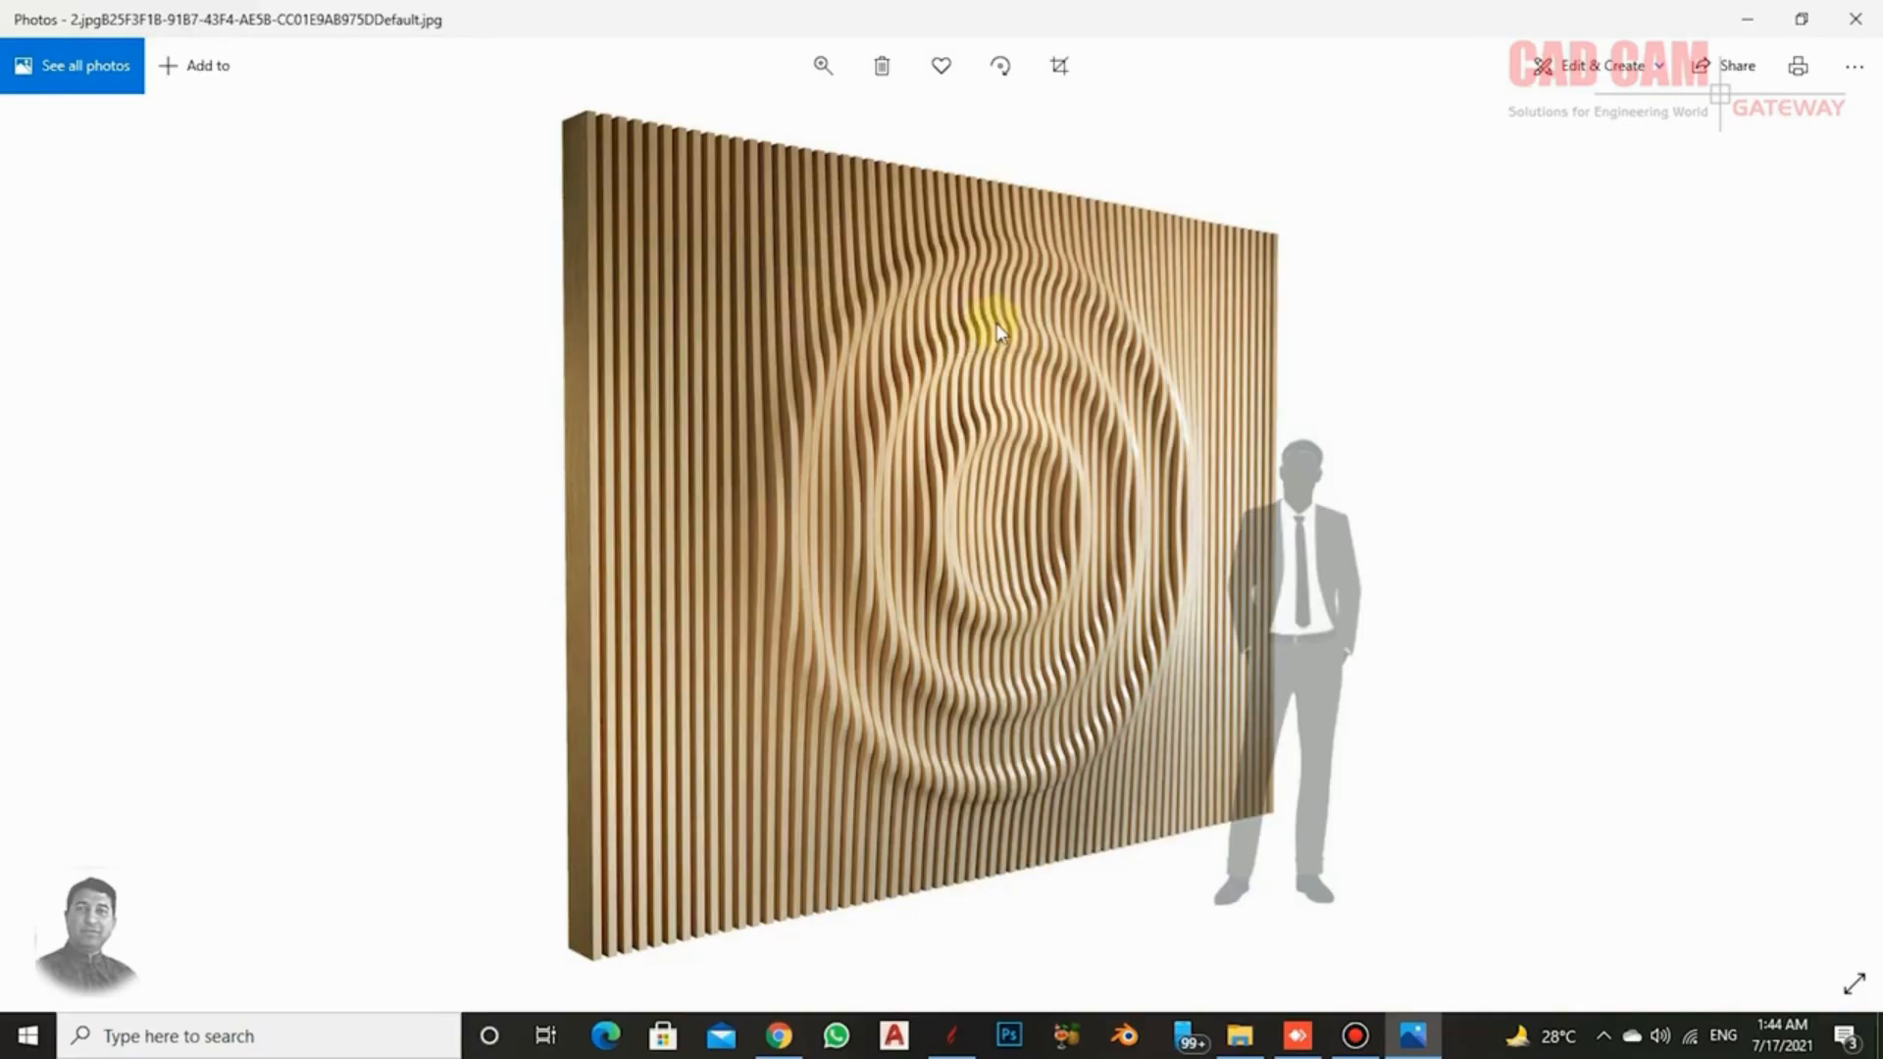
{"action": "left_click", "coordinate": [1765, 21]}
Create a new single-sided job in Aspire, 48 by 48 inches and 2 inches thick, with Z zero at the machine bed.
{"action": "left_click", "coordinate": [108, 260]}
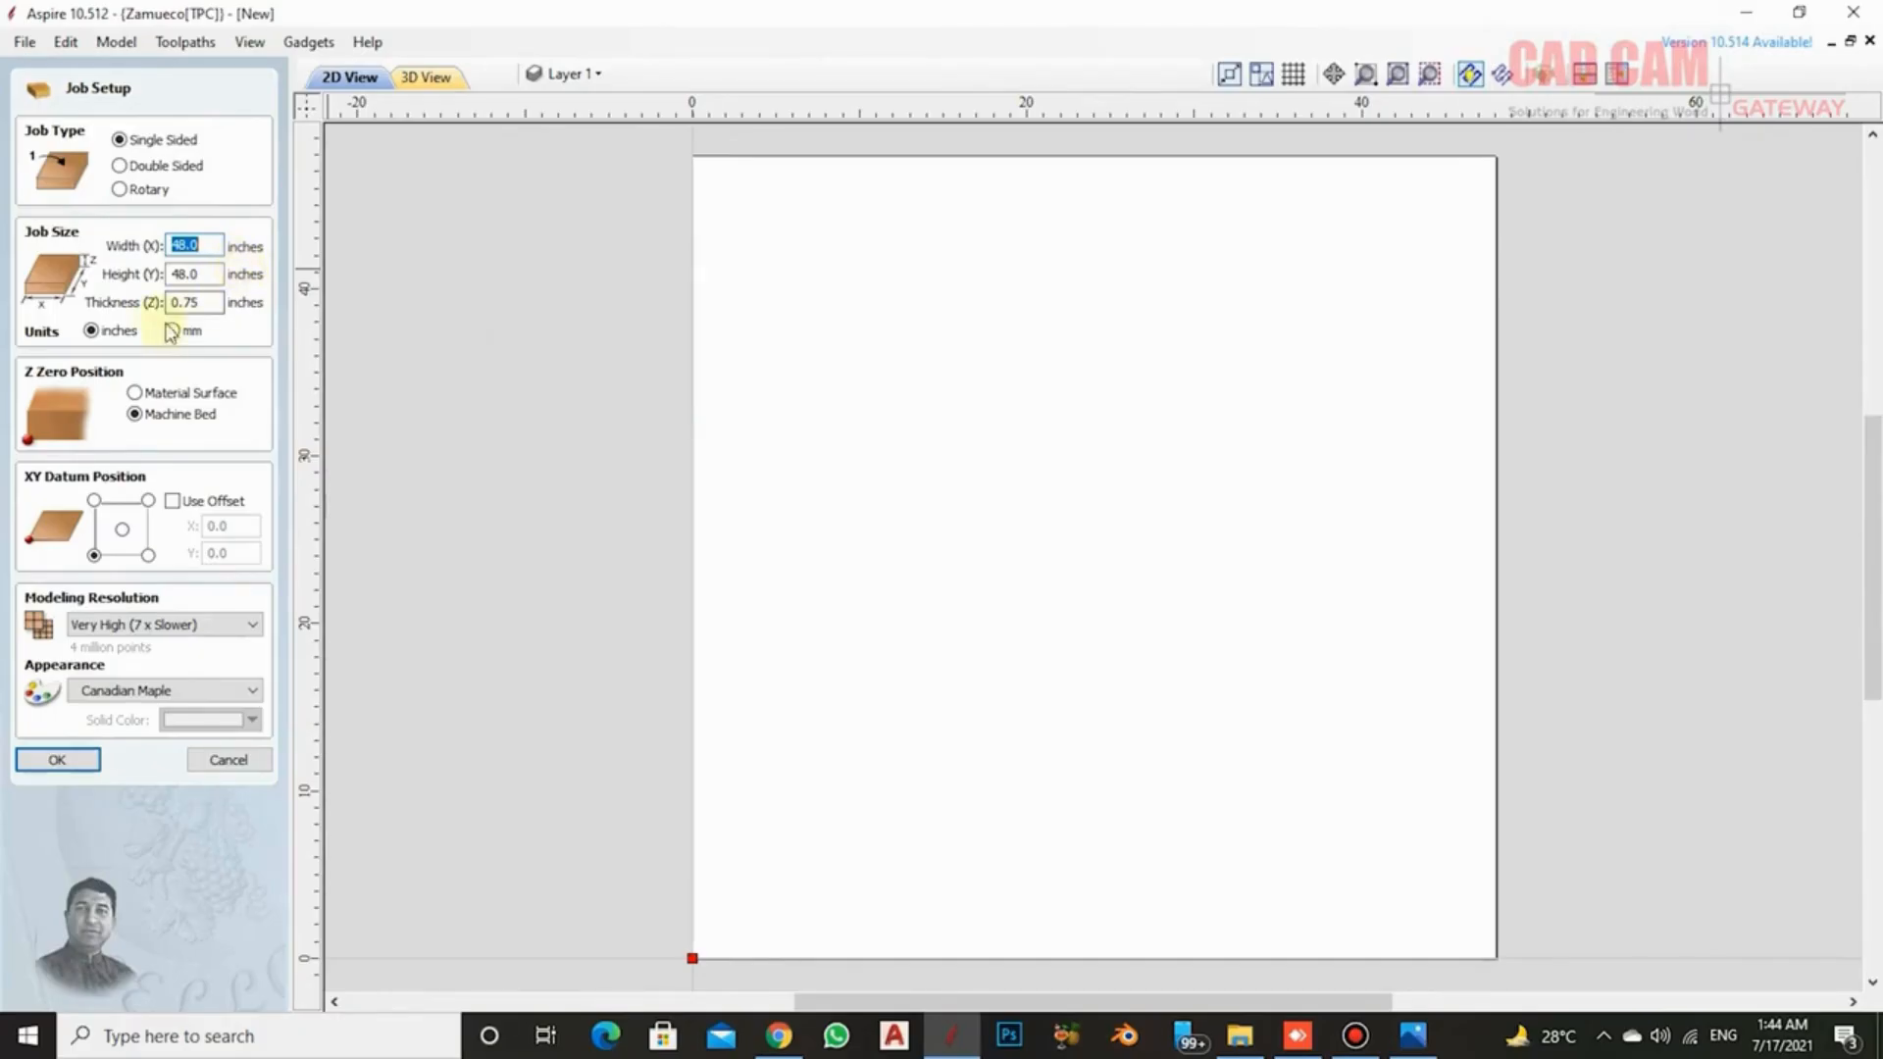
{"action": "left_click", "coordinate": [196, 303]}
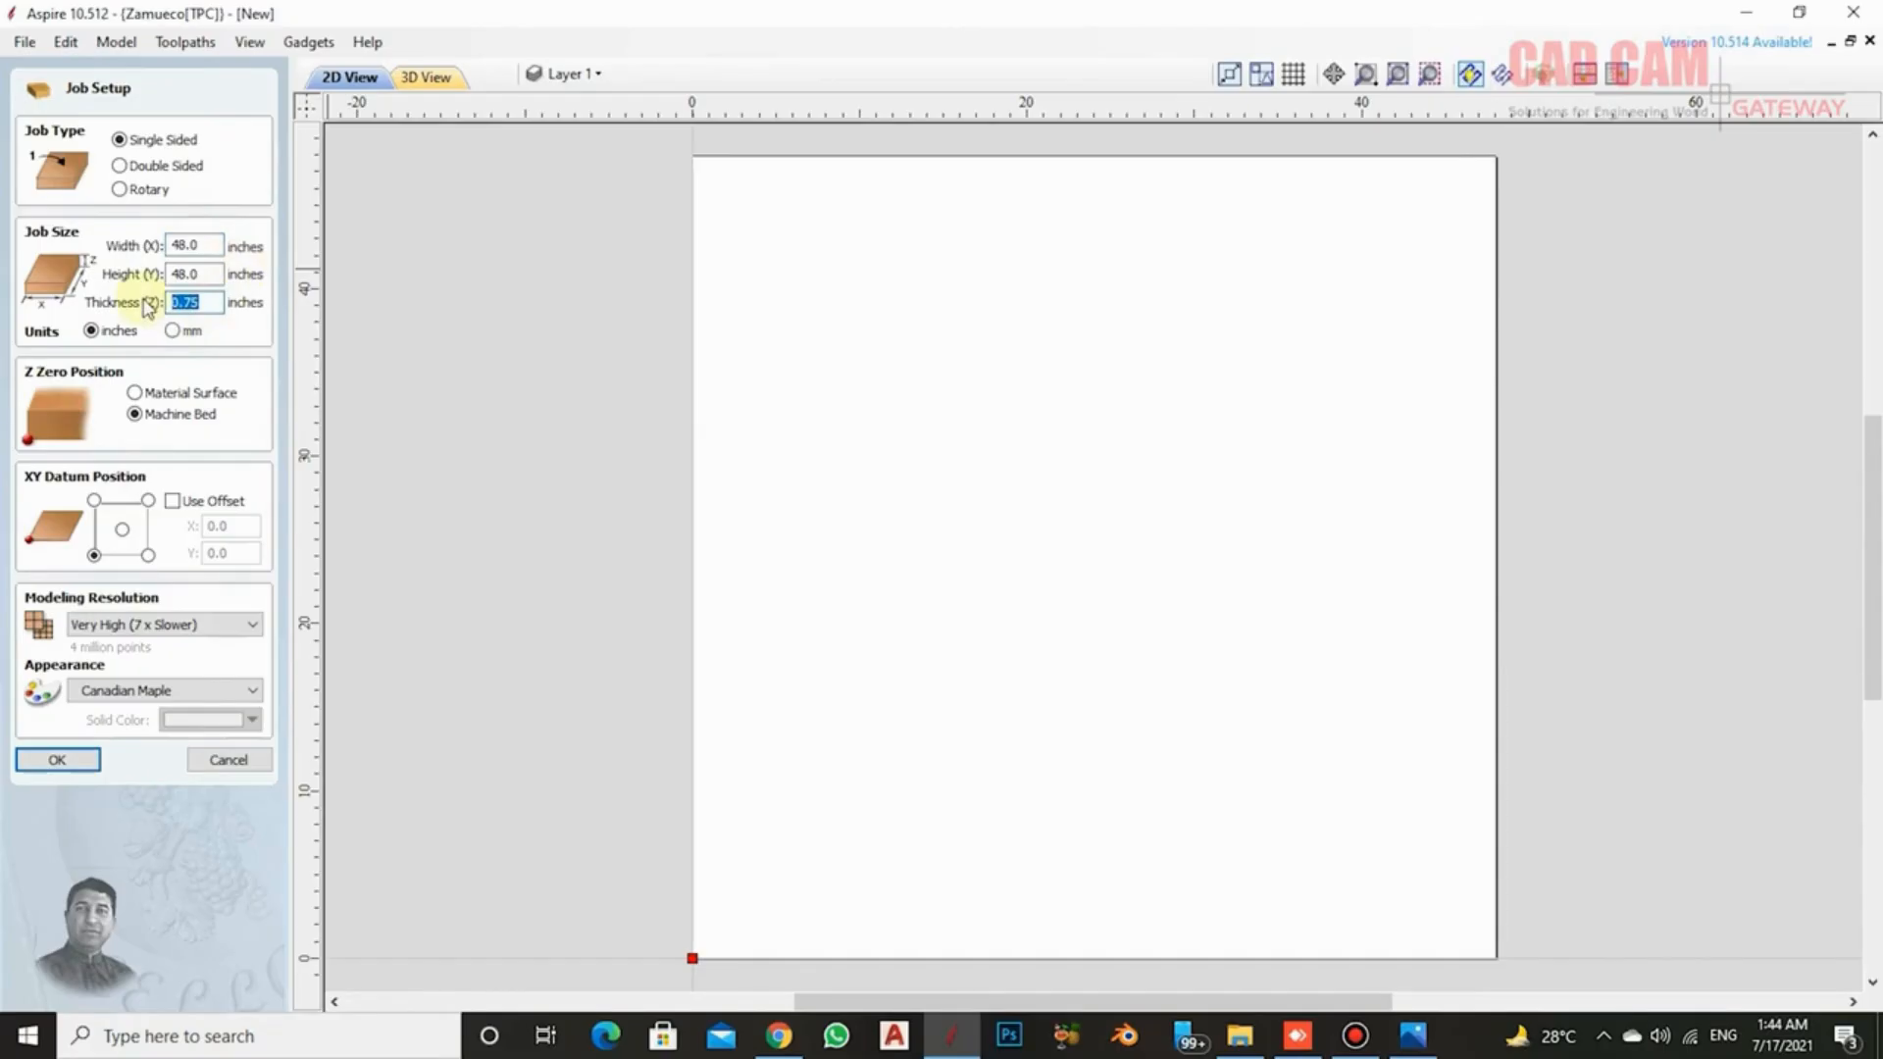
{"action": "type", "text": "2"}
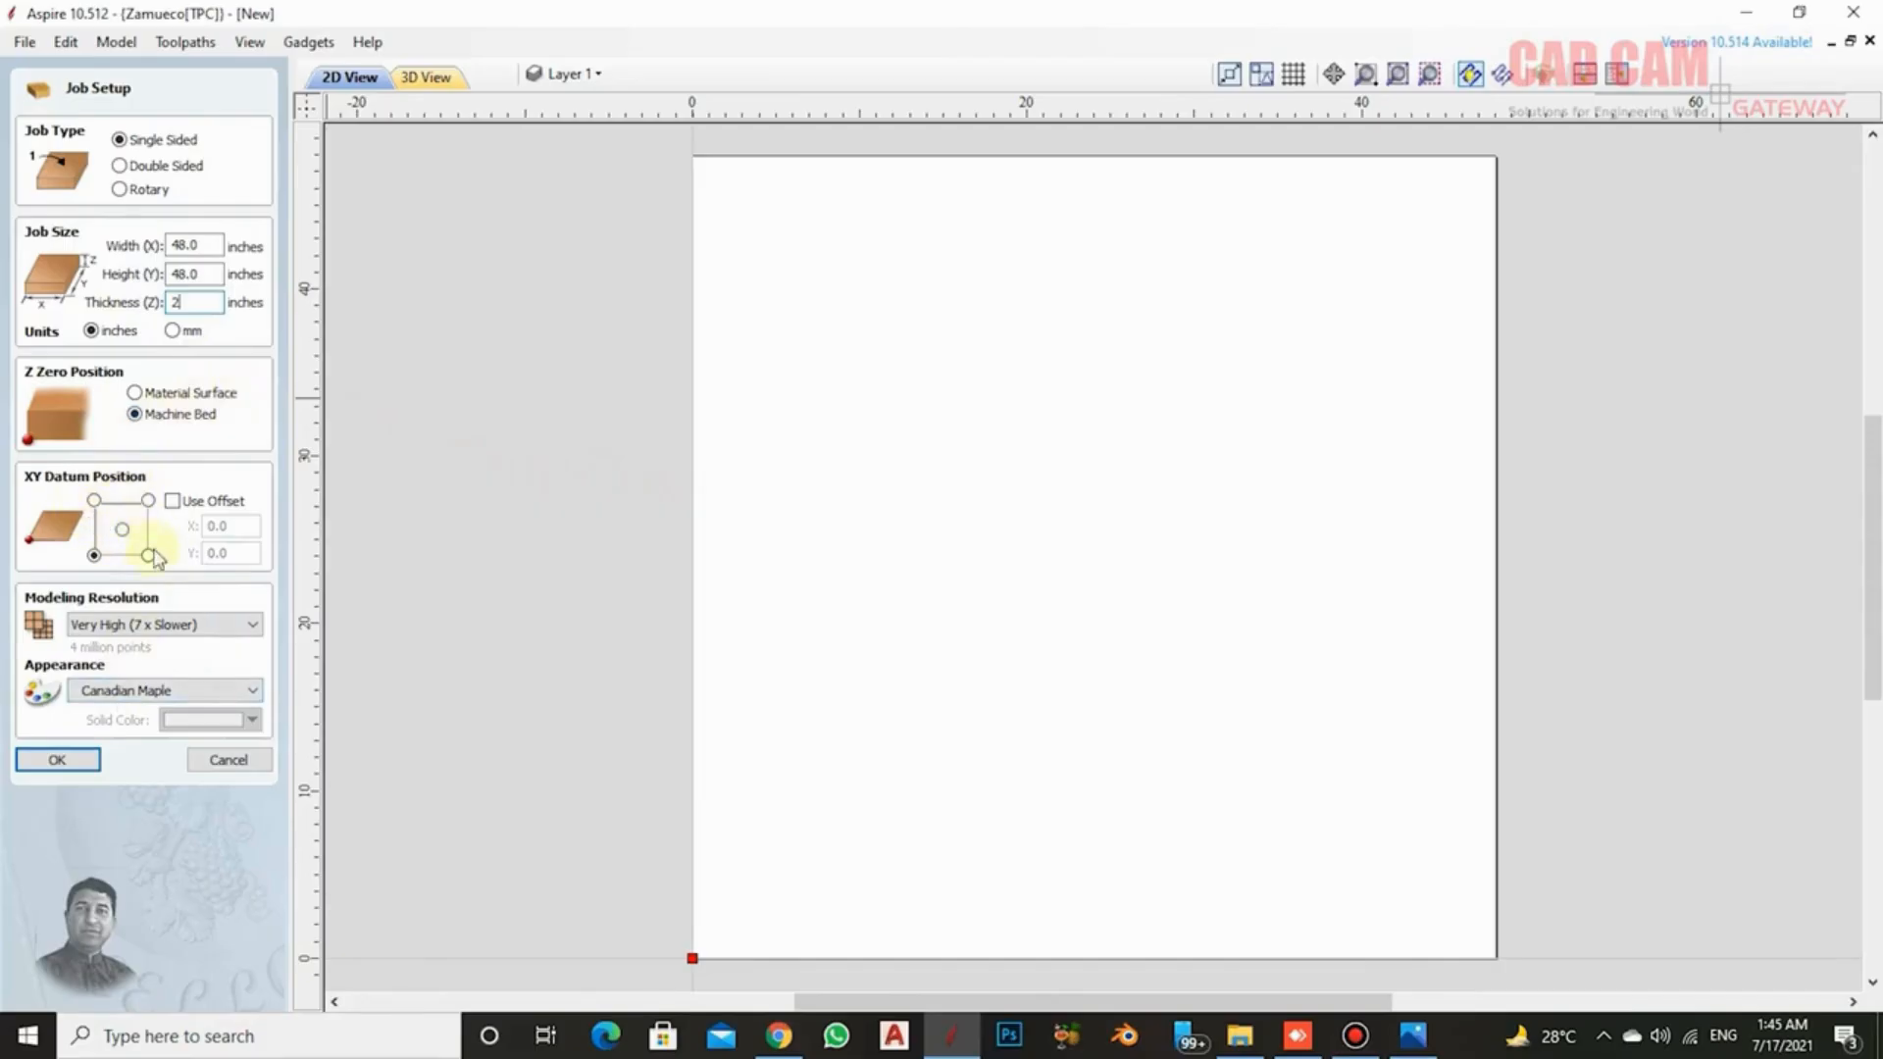
{"action": "left_click", "coordinate": [61, 760]}
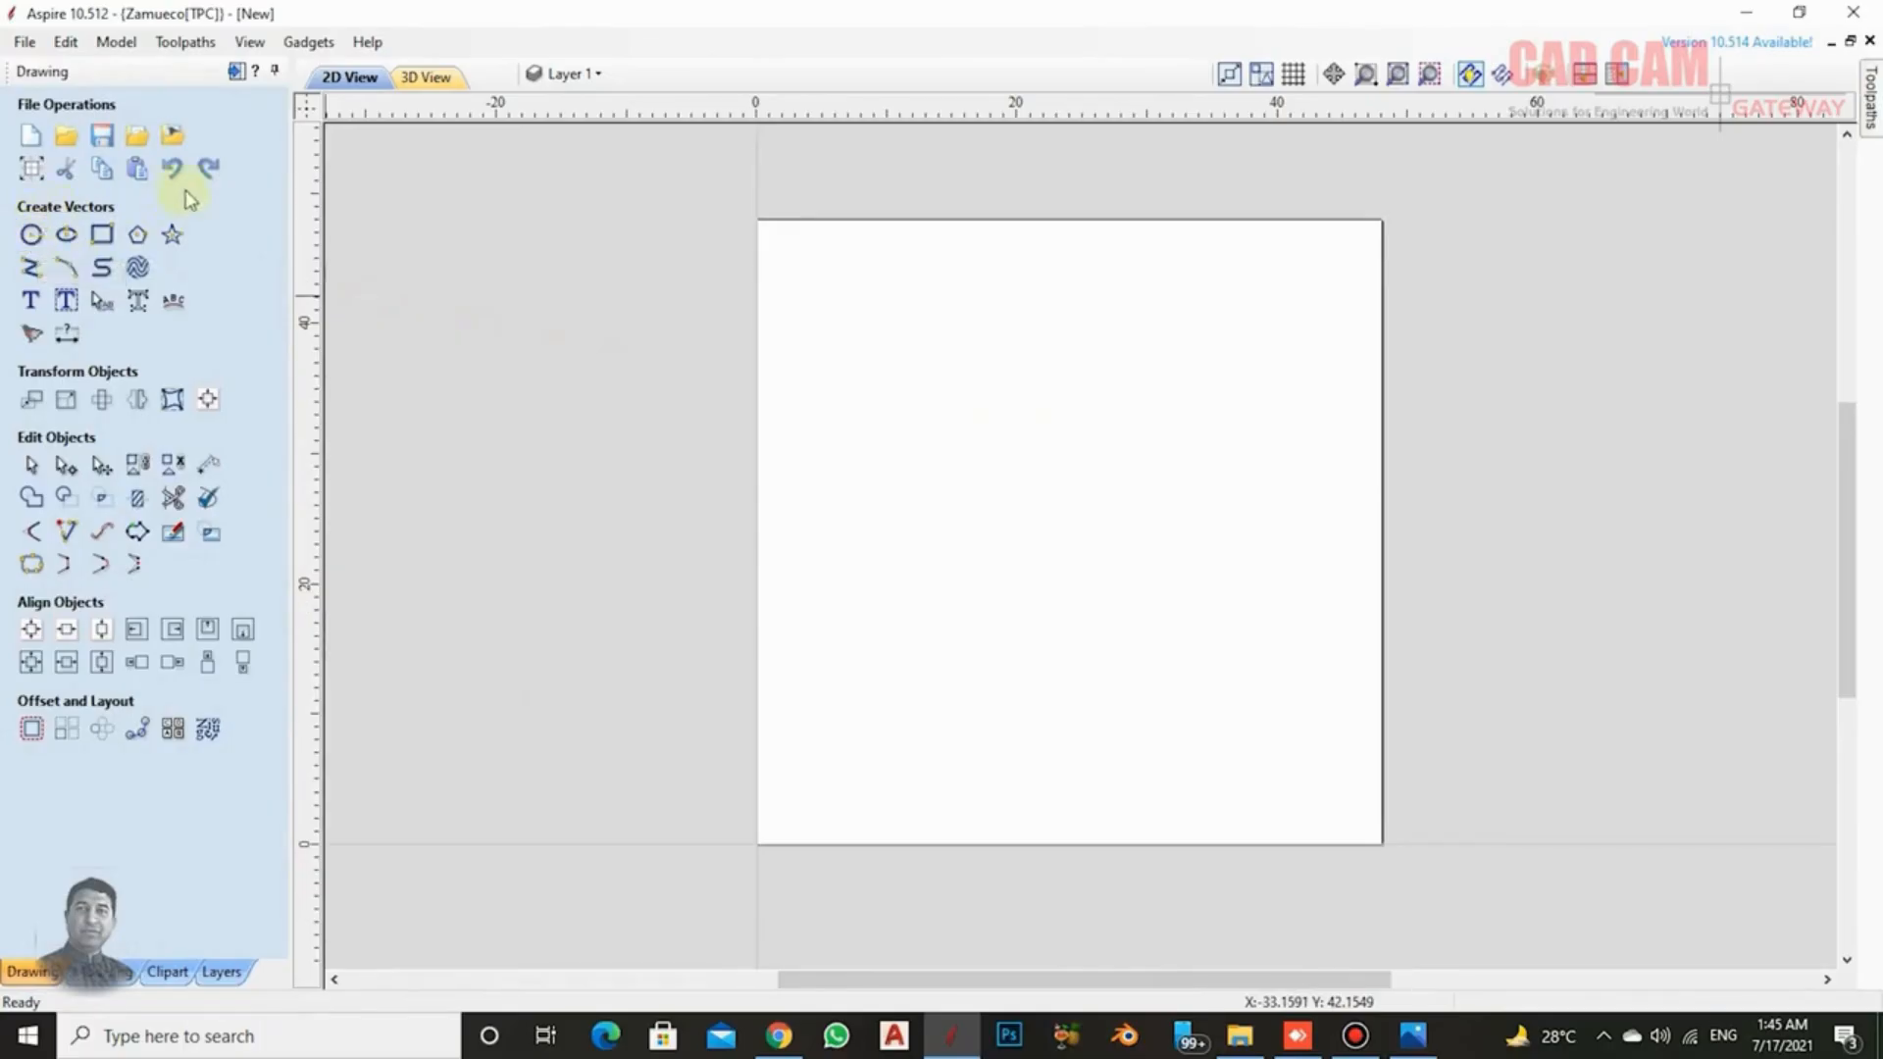
Examine the ring layout of the rippled wall panel in the reference photo and return to the Aspire job.
{"action": "left_click", "coordinate": [1413, 1029]}
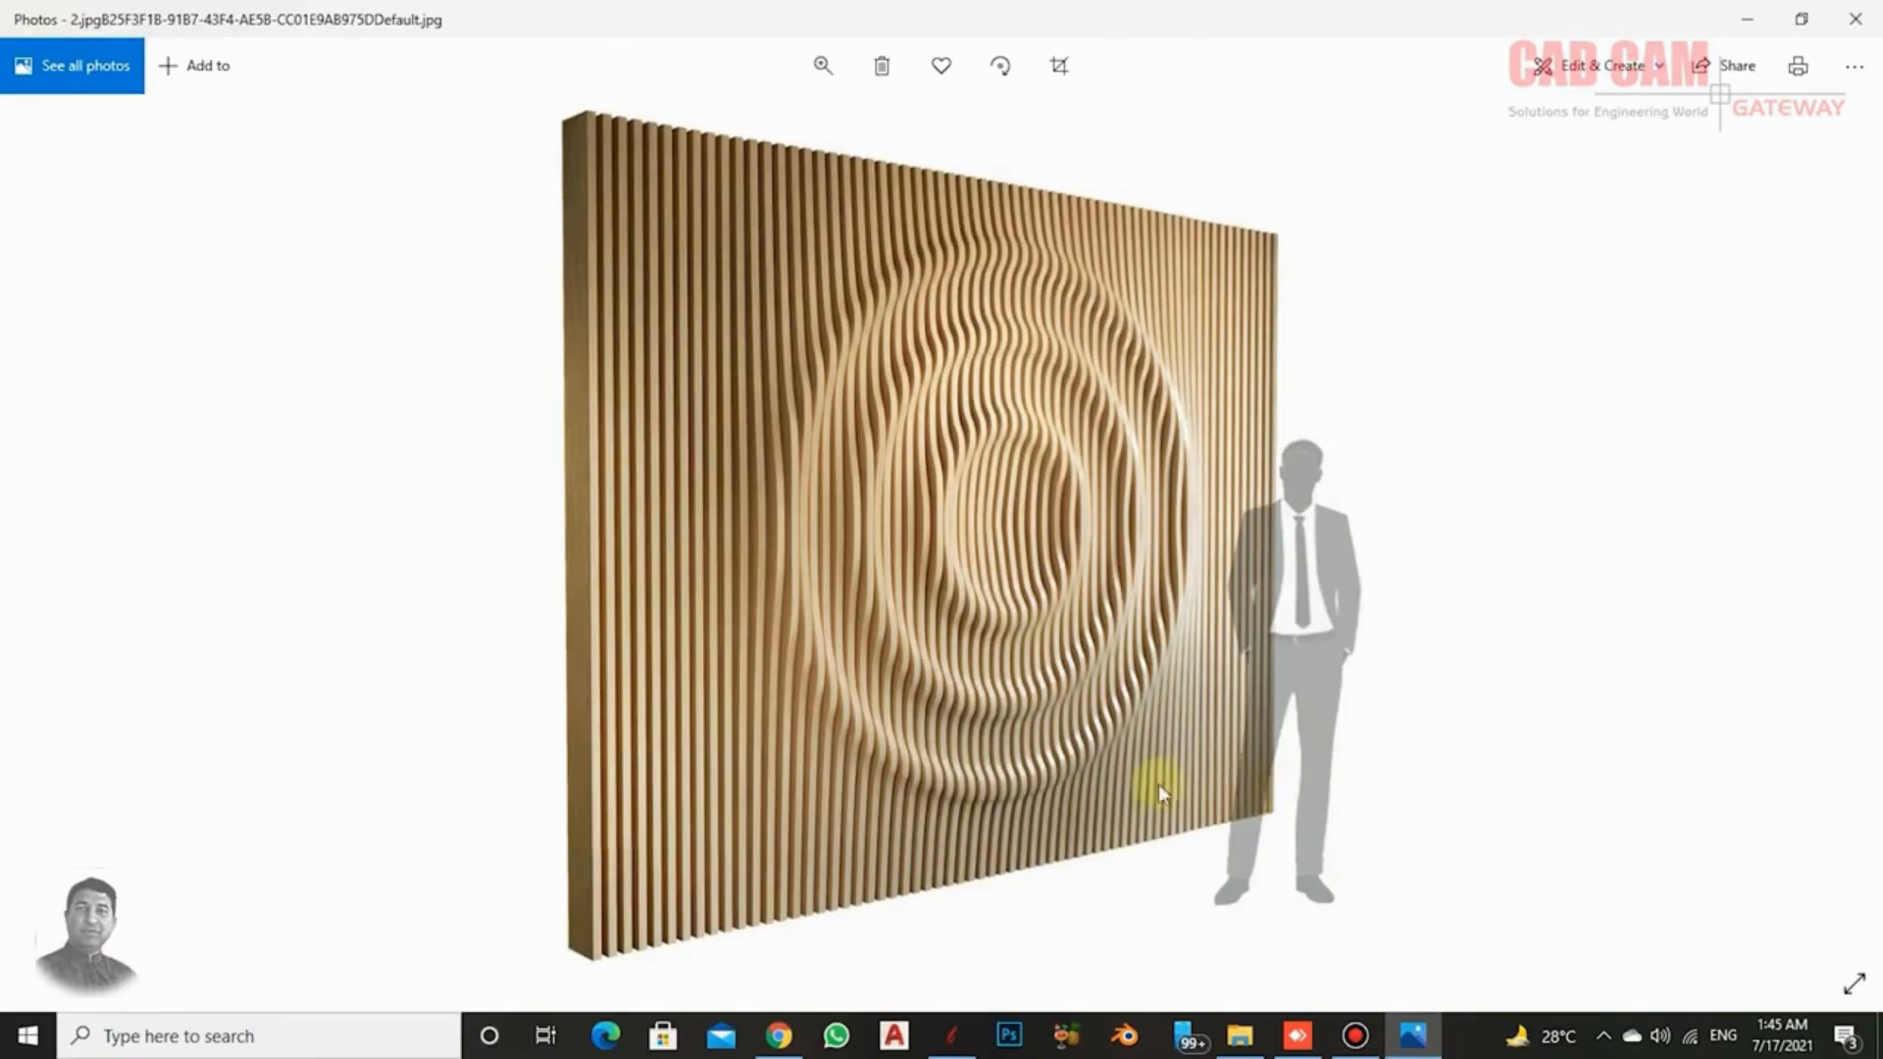
{"action": "left_click", "coordinate": [1746, 19]}
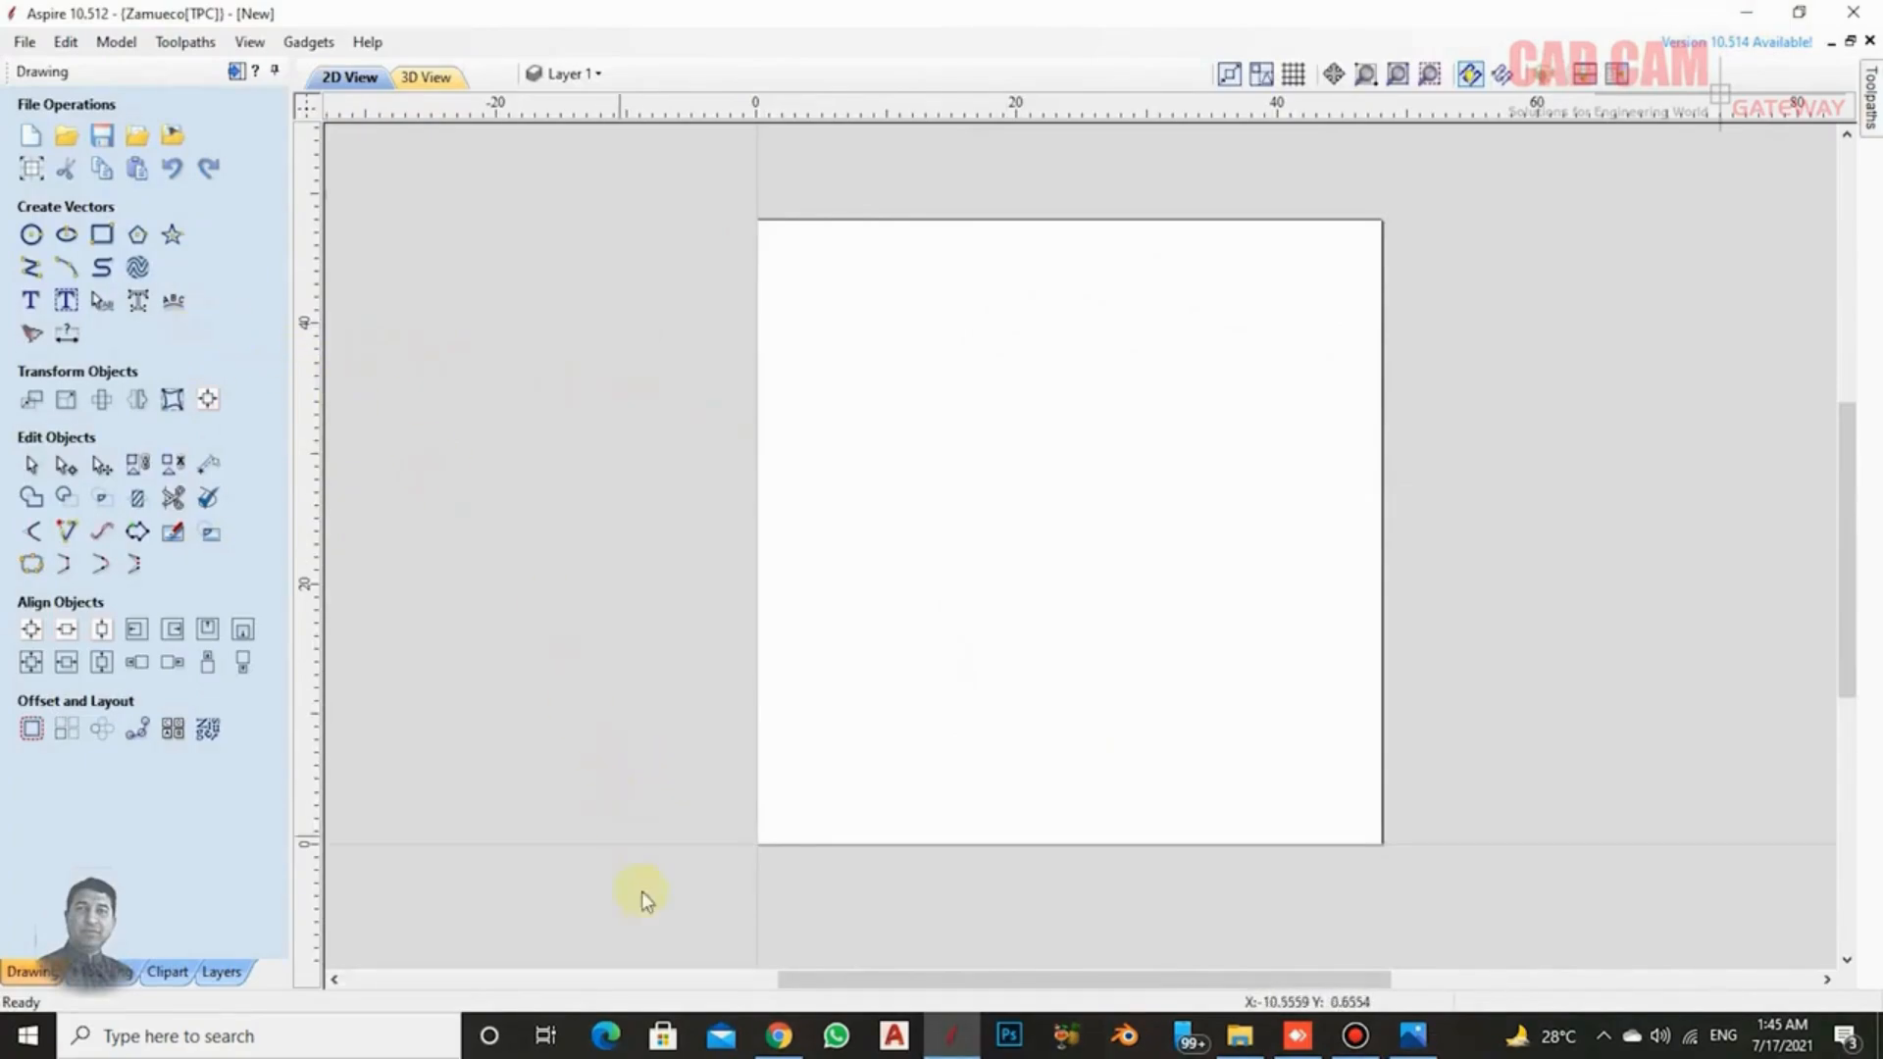
{"action": "left_click", "coordinate": [1413, 1035]}
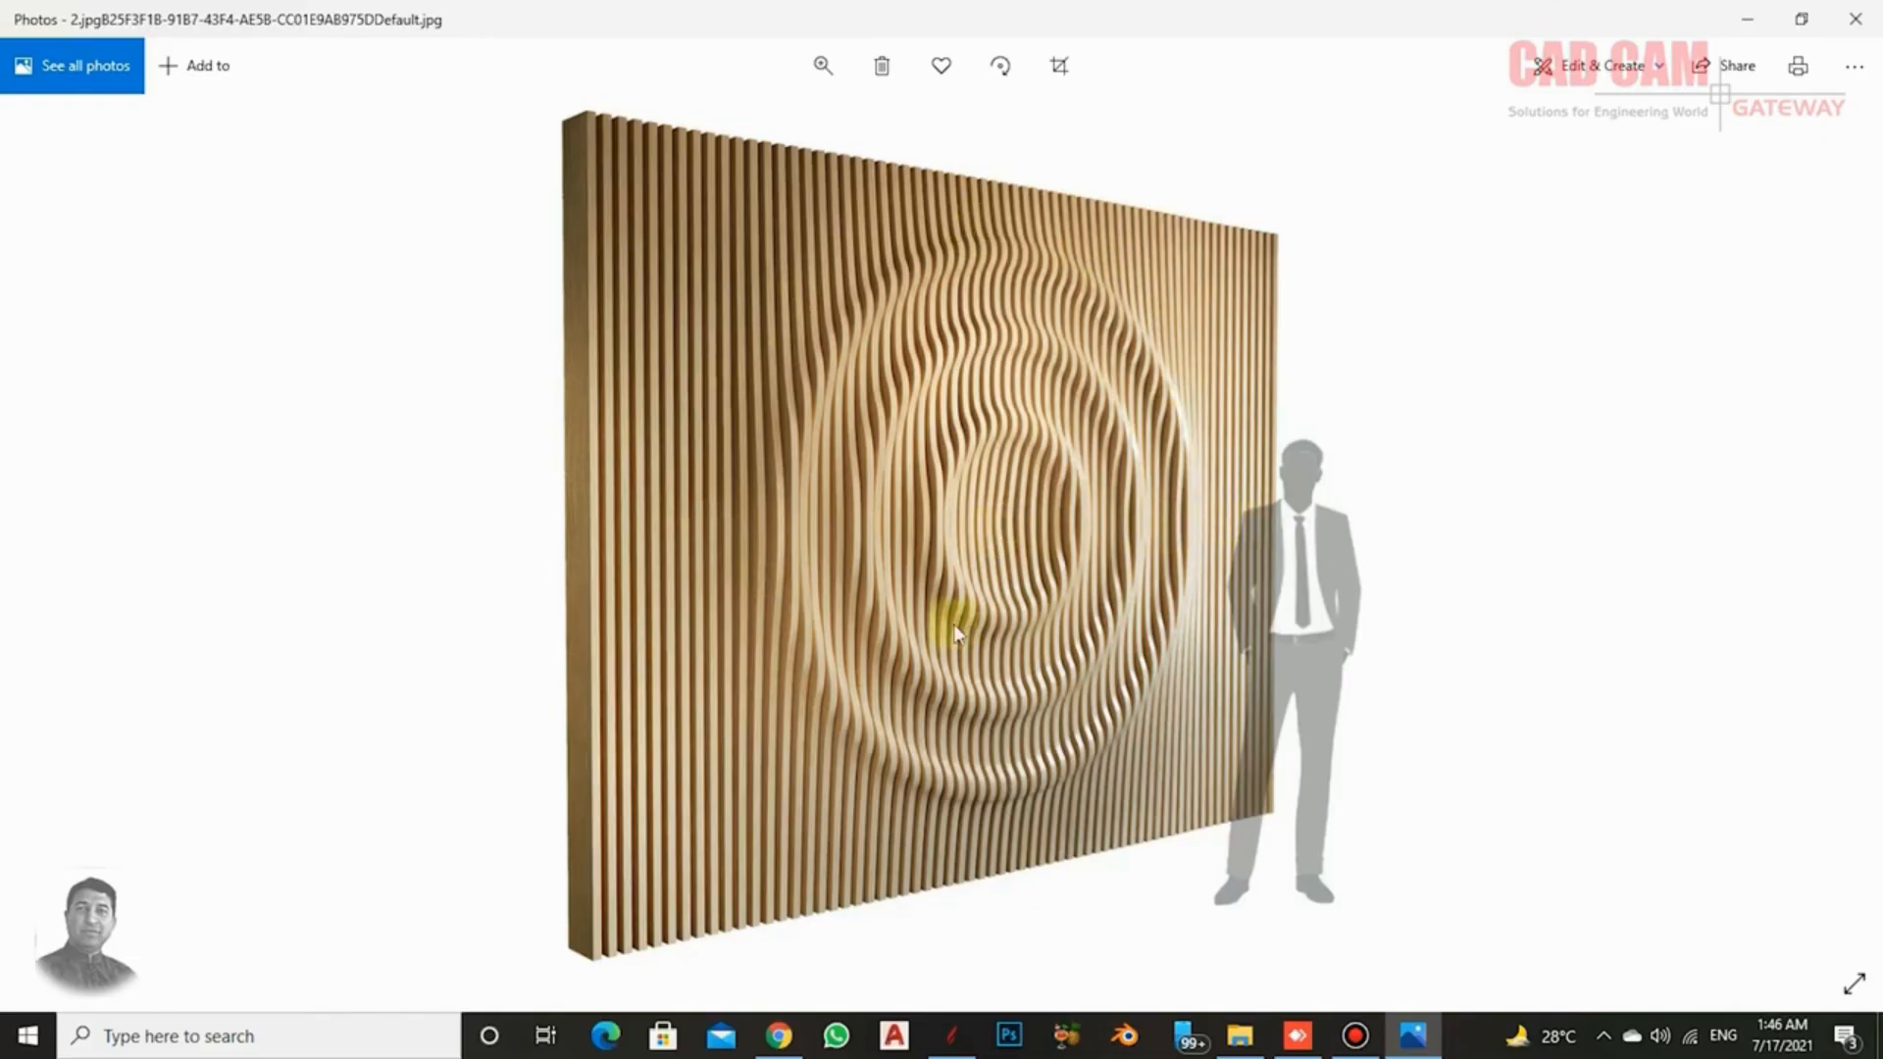
{"action": "left_click", "coordinate": [1752, 17]}
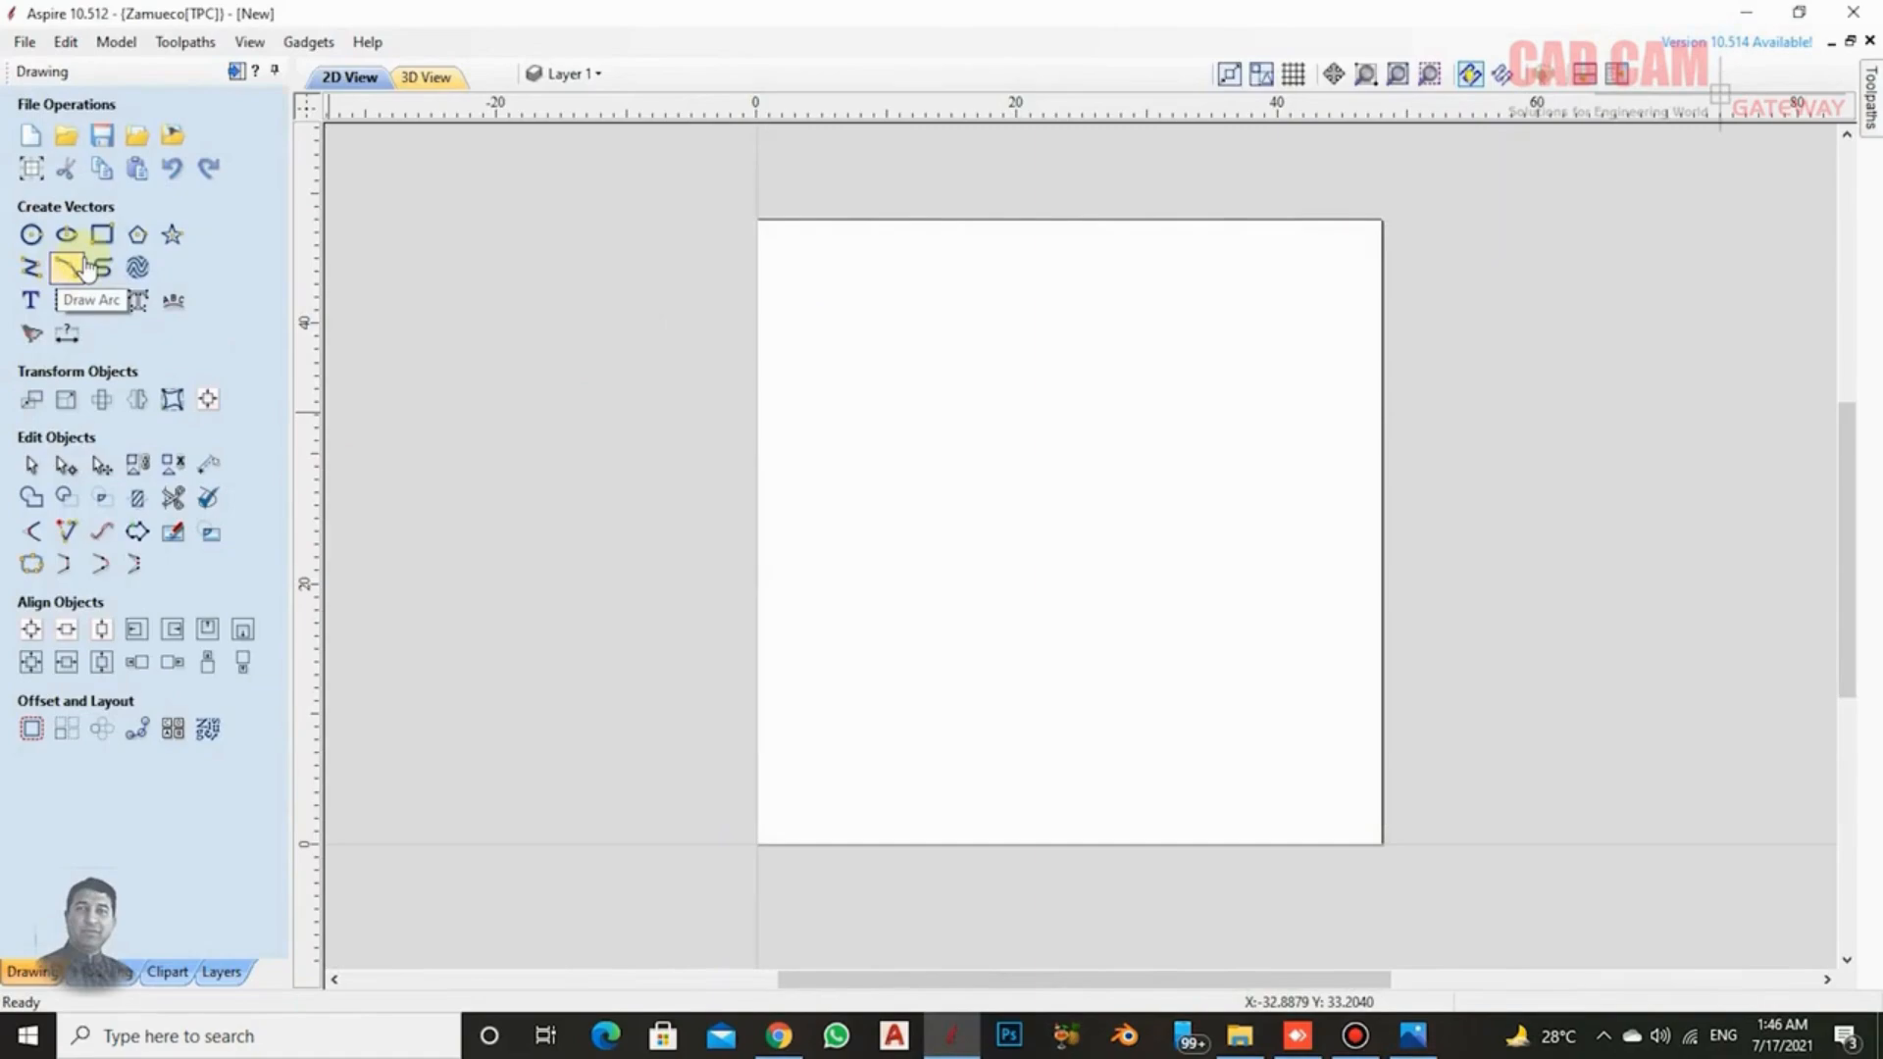
Draw a 12-inch diameter circle centred on the material at X 24, Y 24.
{"action": "left_click", "coordinate": [31, 234]}
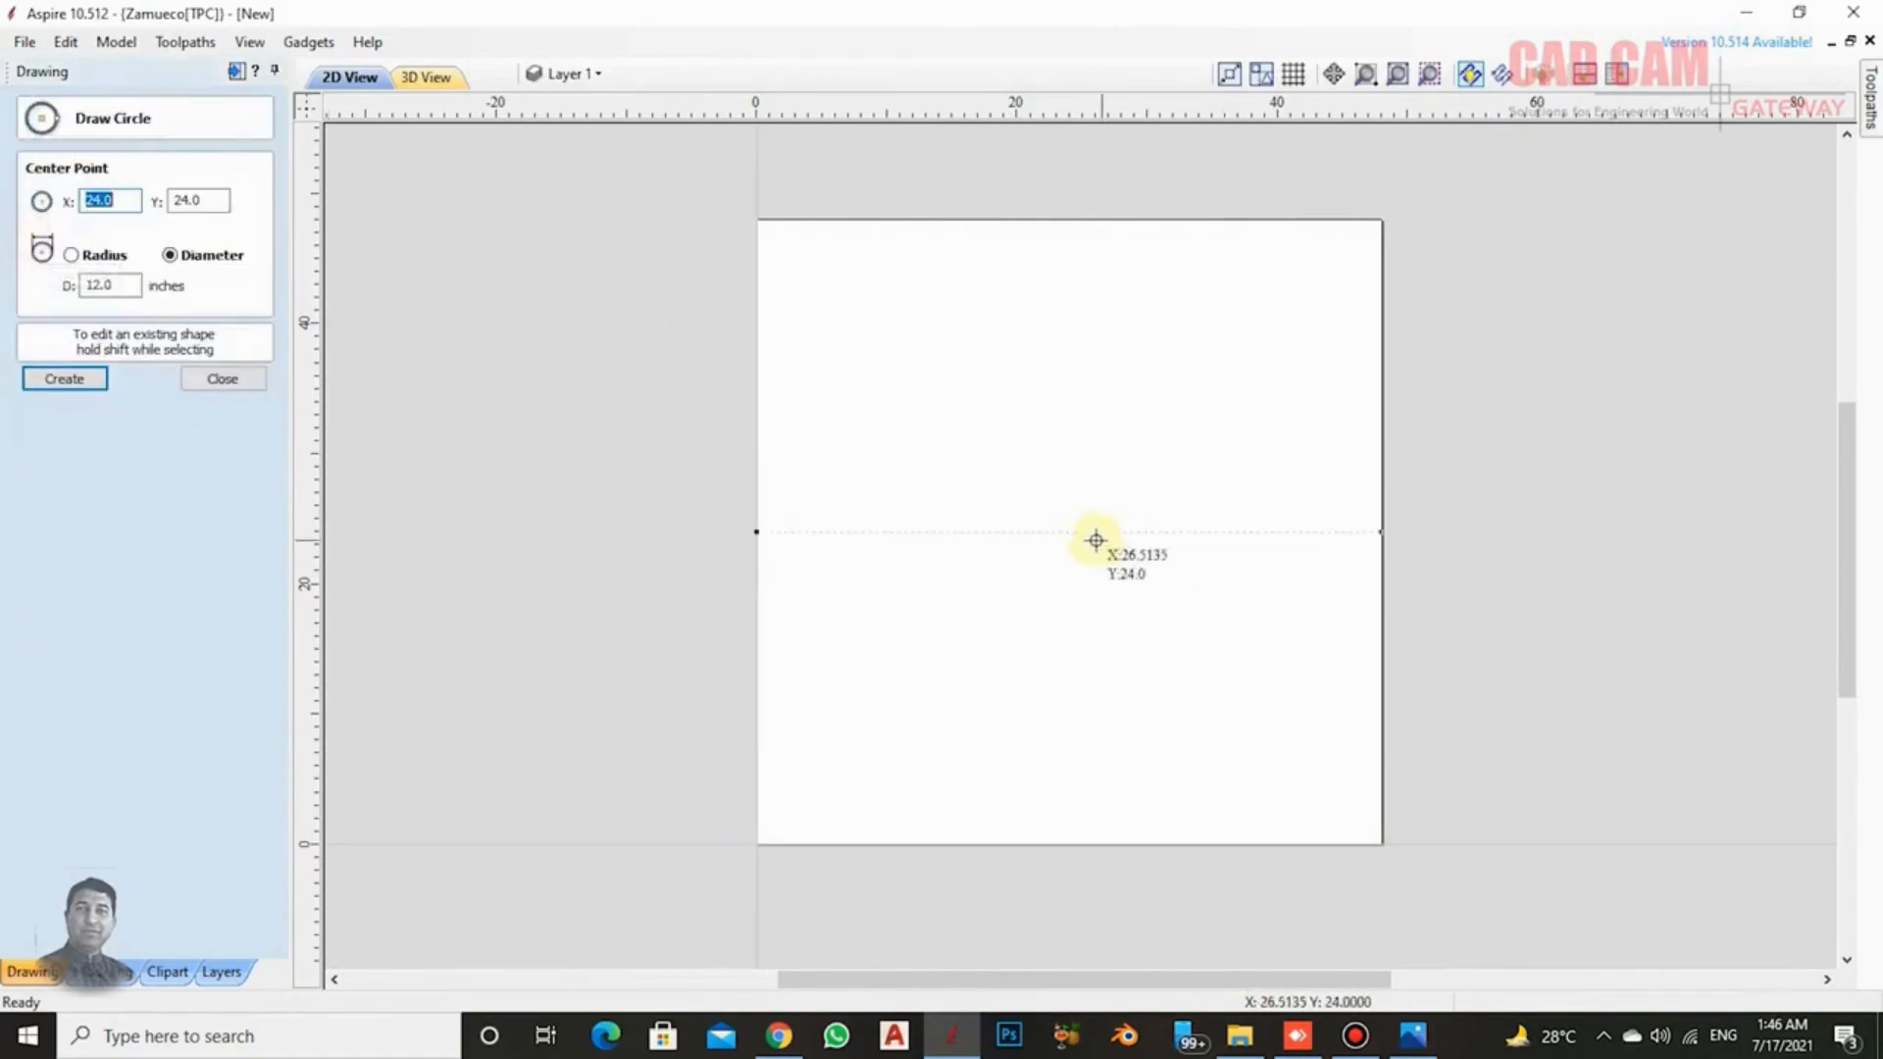
{"action": "left_click_drag", "start_coordinate": [1071, 533], "coordinate": [1143, 485]}
{"action": "left_click", "coordinate": [99, 284]}
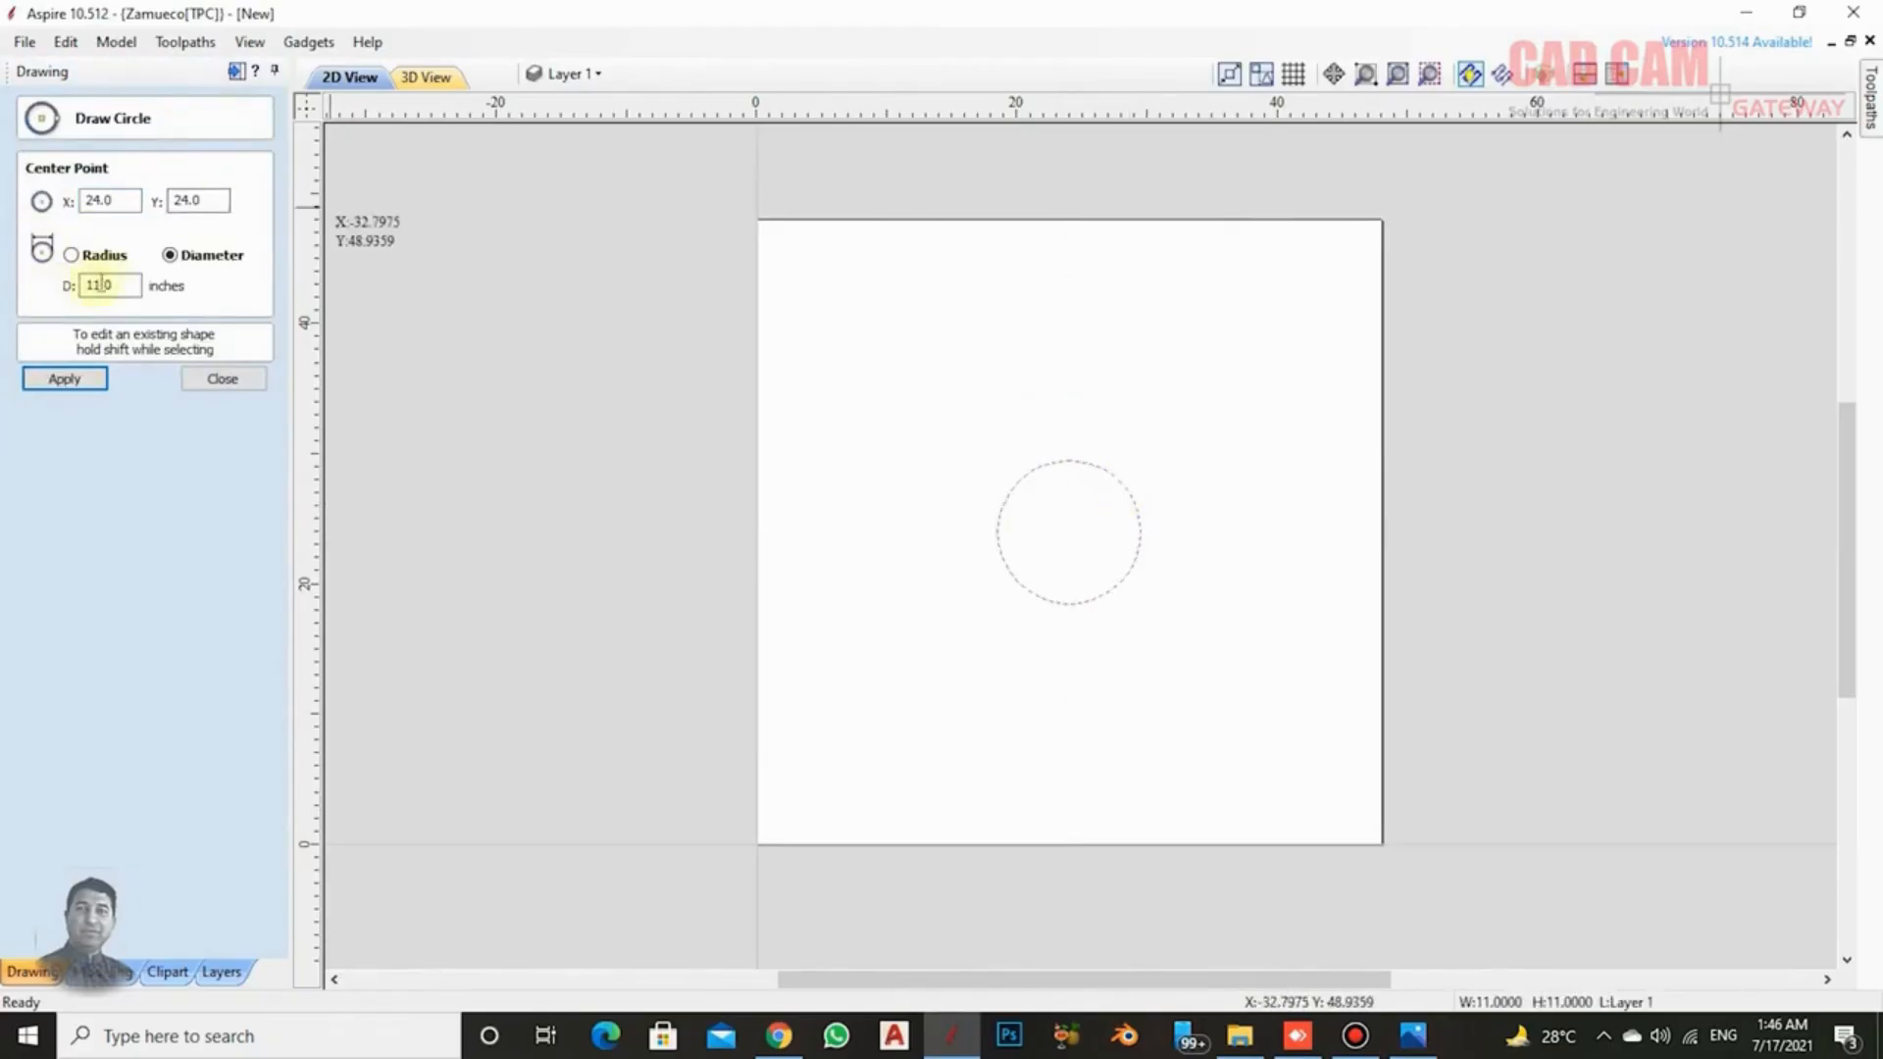
{"action": "left_click_drag", "start_coordinate": [124, 283], "coordinate": [3, 274]}
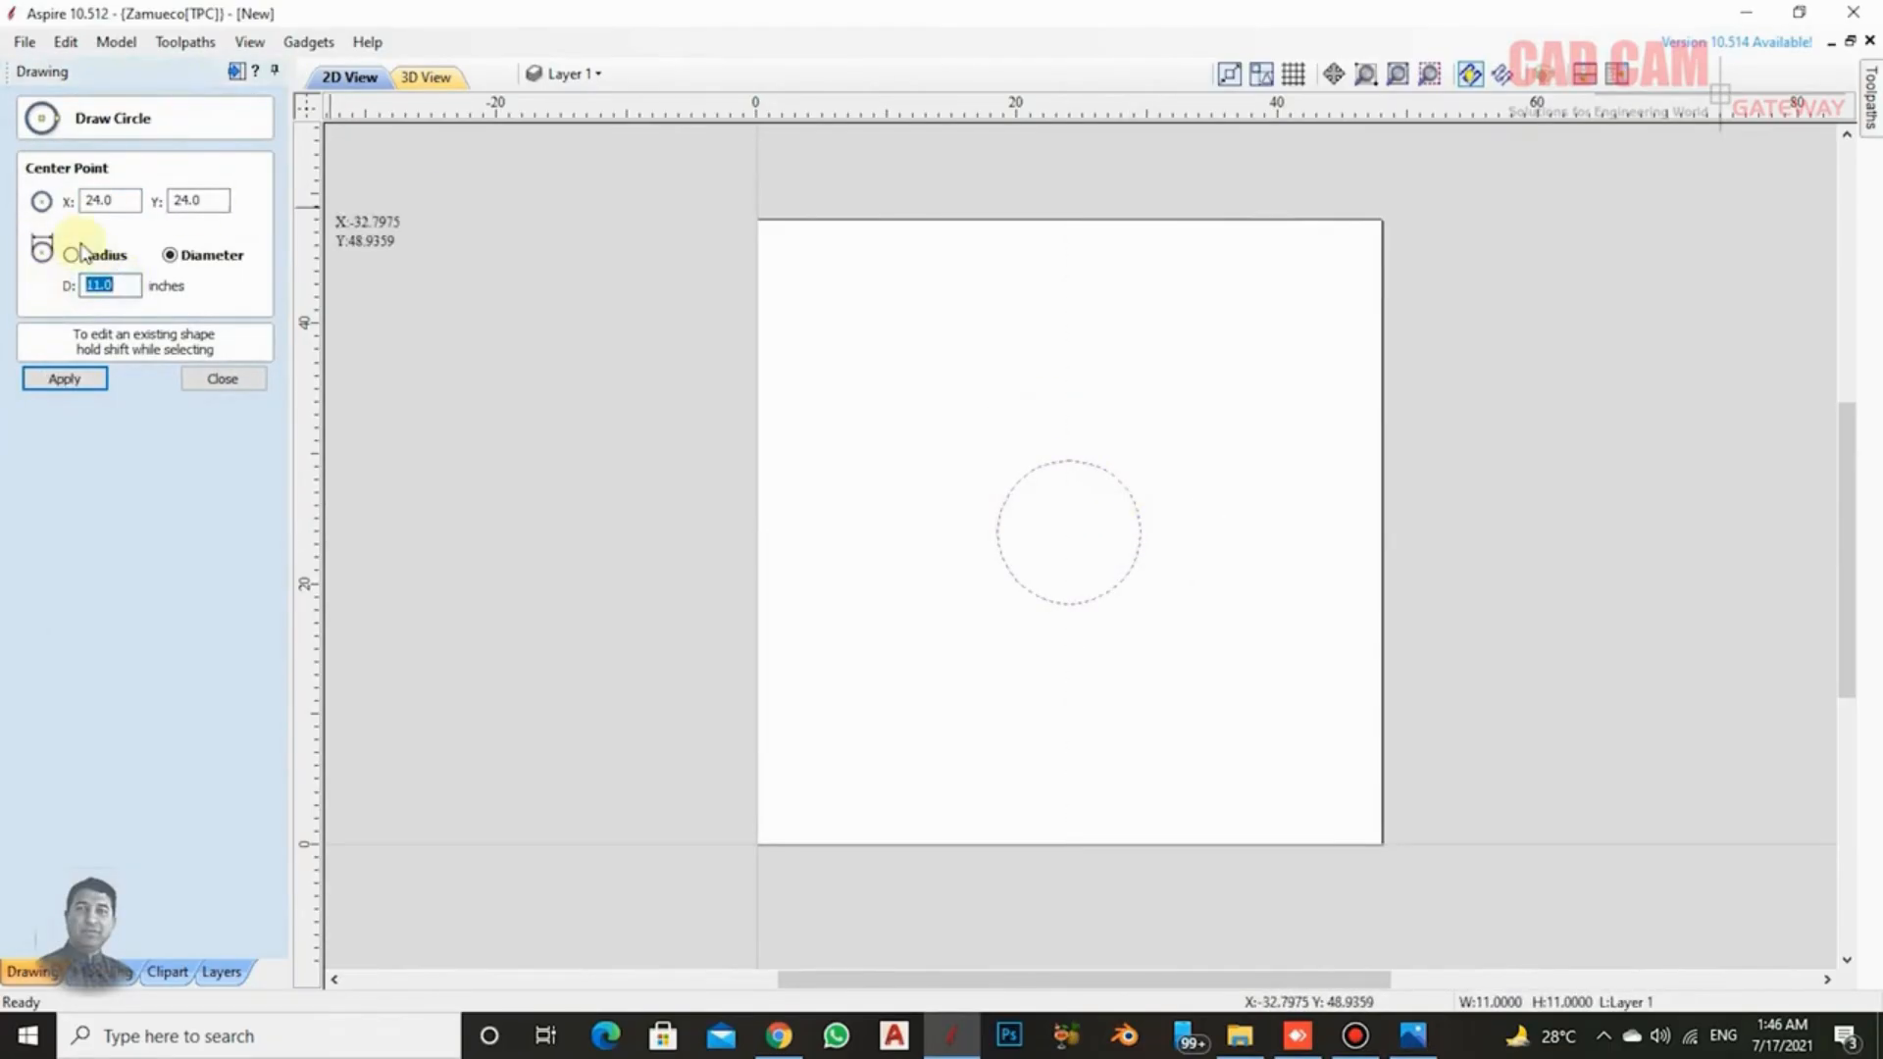
{"action": "type", "text": "12"}
{"action": "key", "text": "Return"}
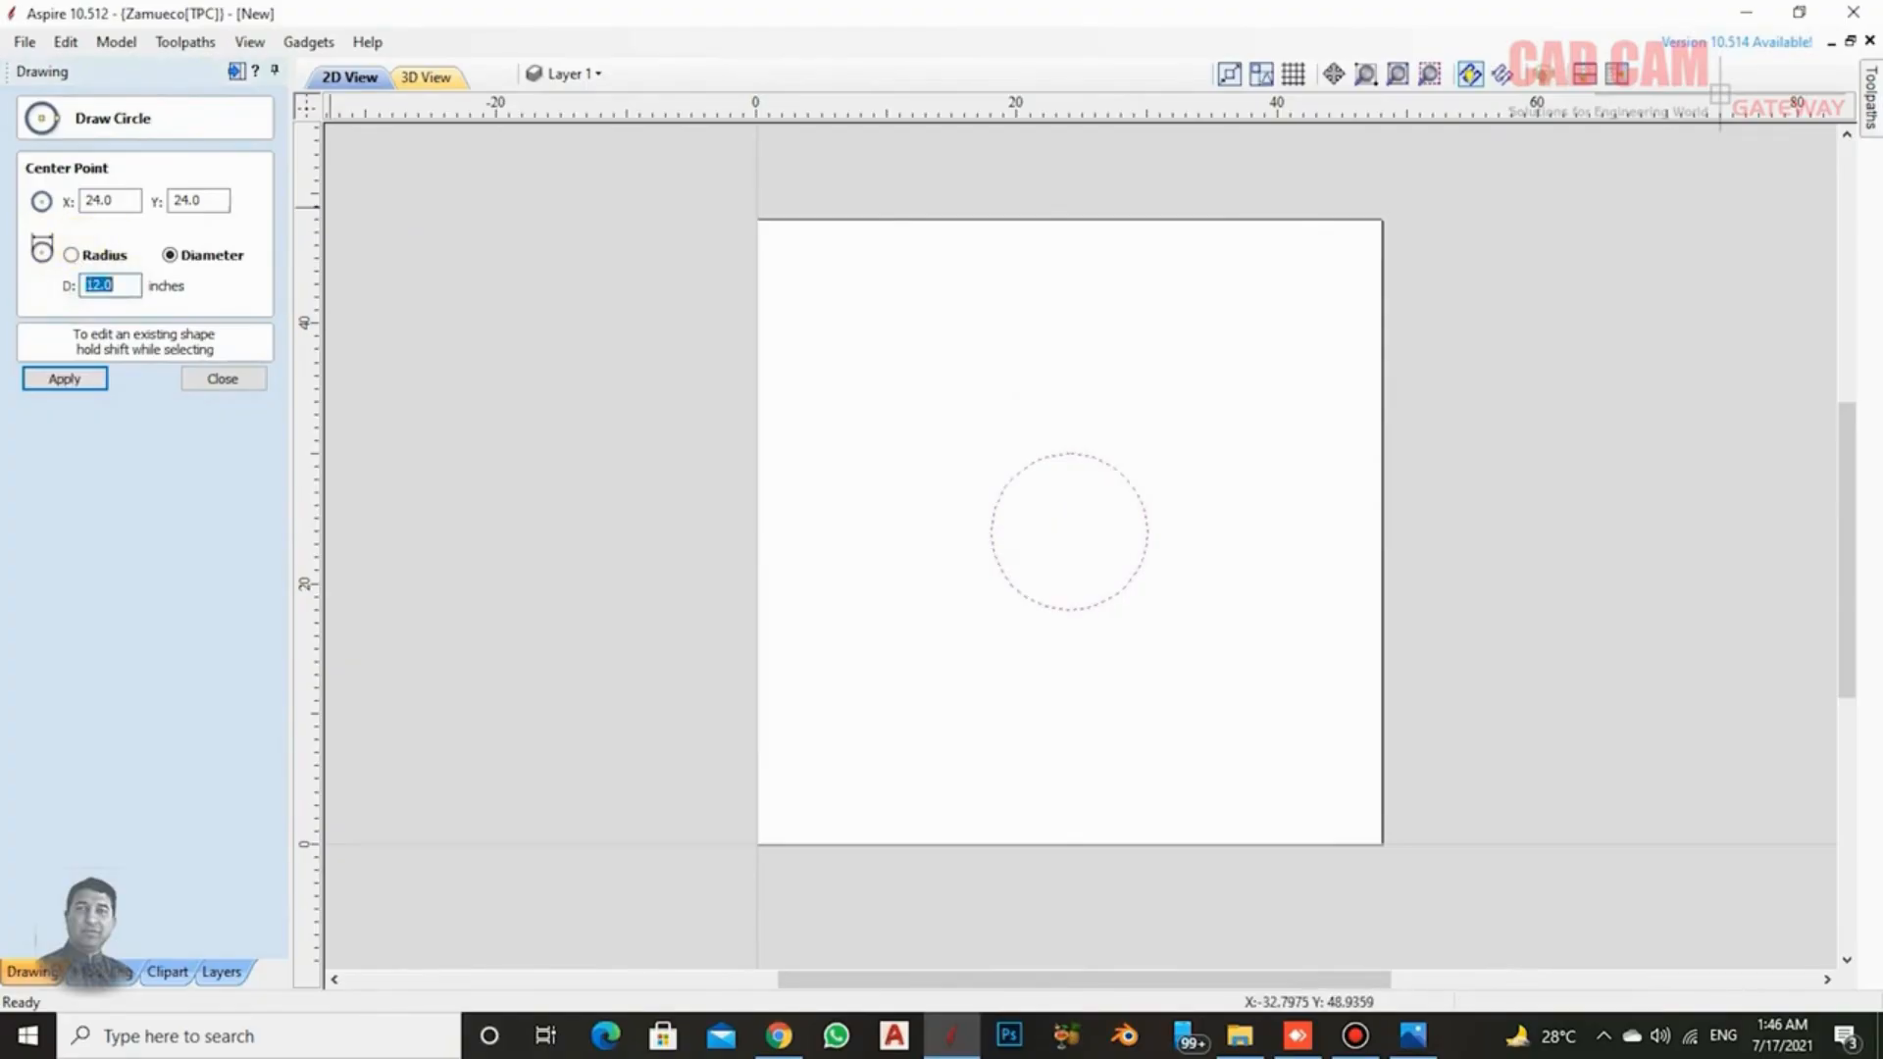
{"action": "left_click", "coordinate": [223, 378]}
Offset the circle outwards three times in 6-inch increments, keeping the originals, to make concentric rings reaching the material edge.
{"action": "left_click", "coordinate": [32, 731]}
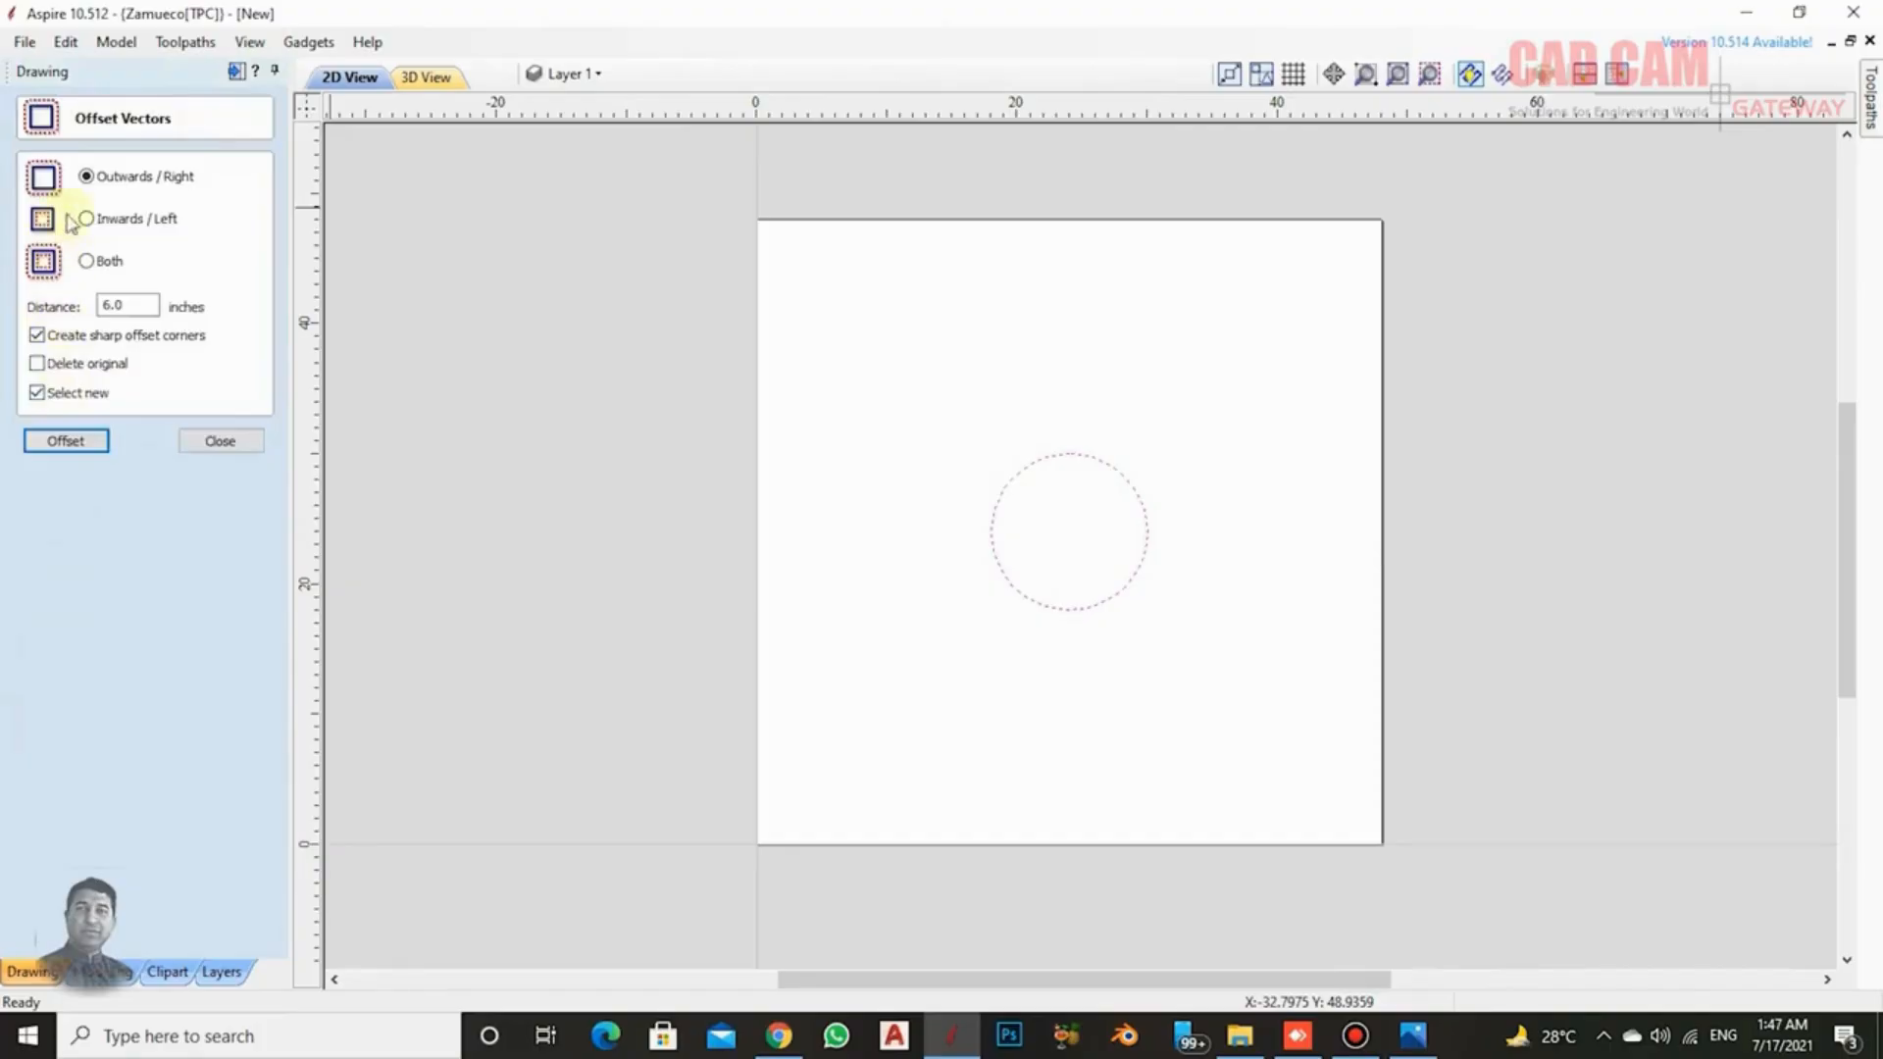
{"action": "left_click", "coordinate": [54, 443]}
{"action": "left_click", "coordinate": [54, 444]}
{"action": "left_click", "coordinate": [54, 443]}
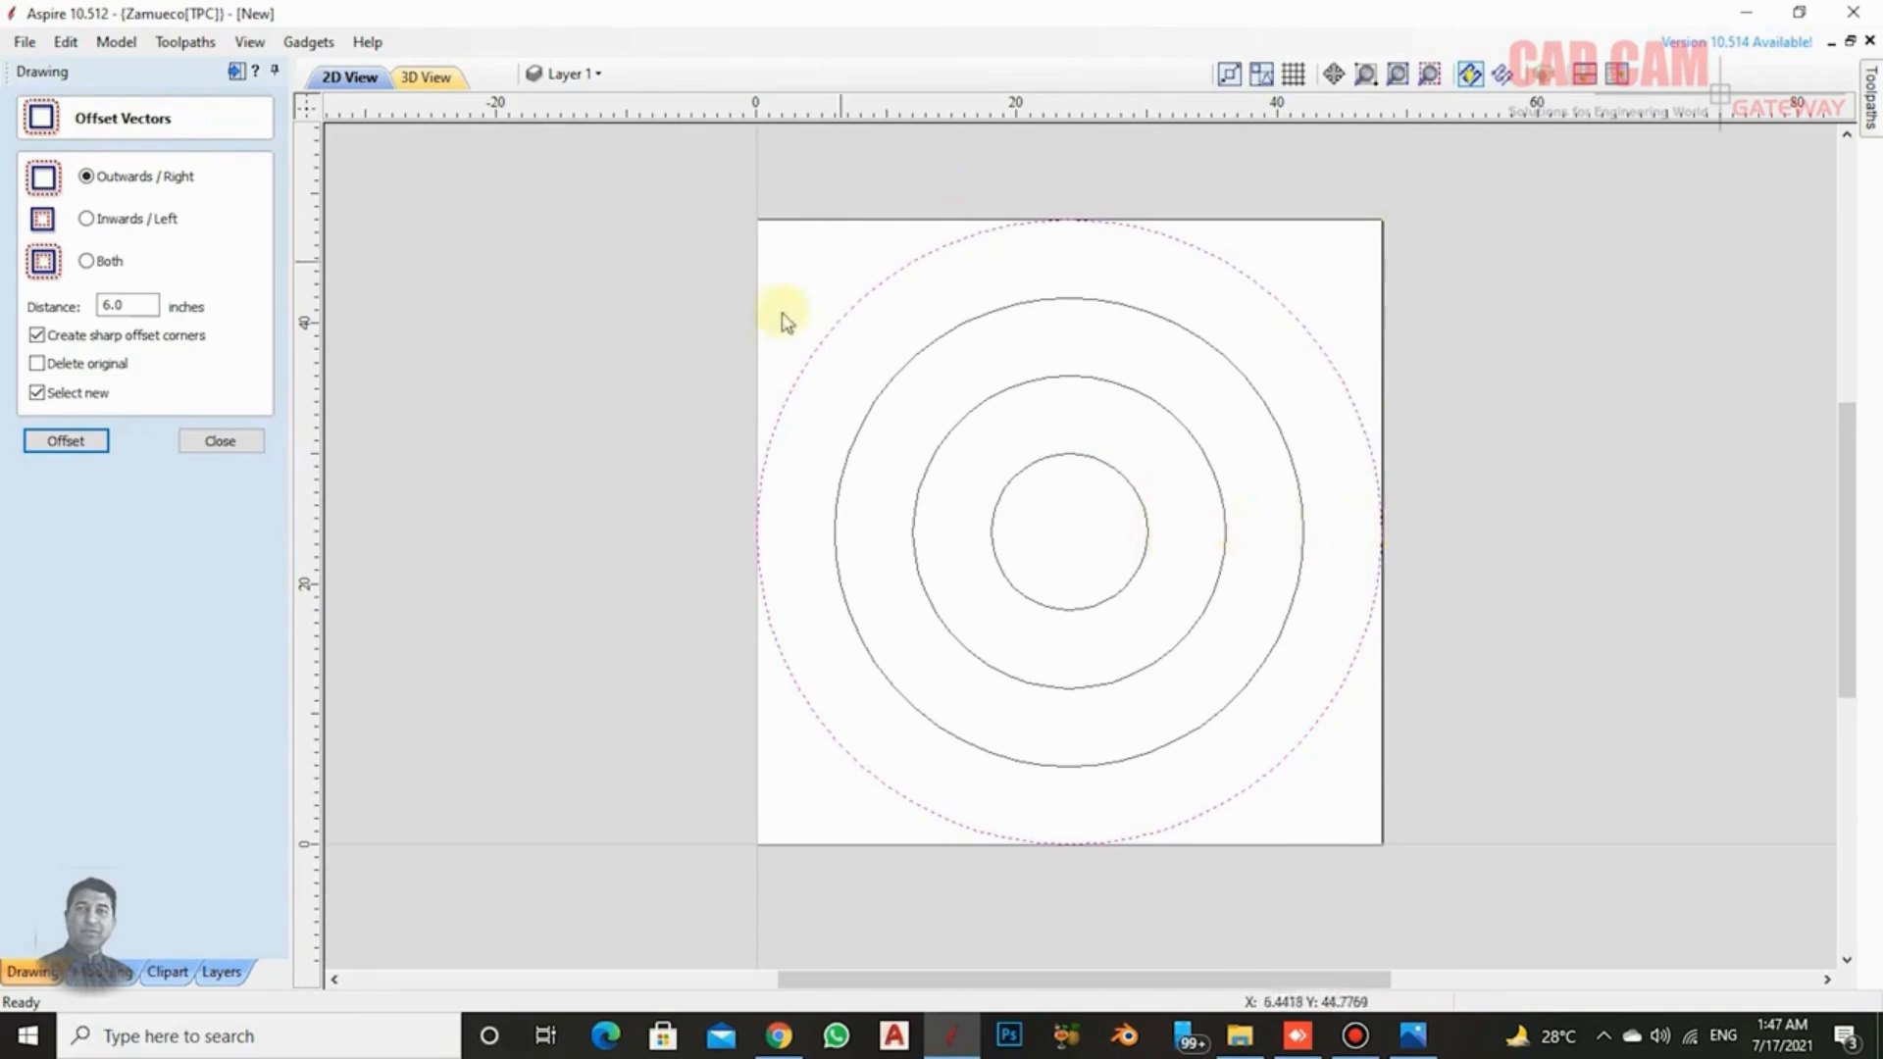
{"action": "left_click", "coordinate": [220, 442]}
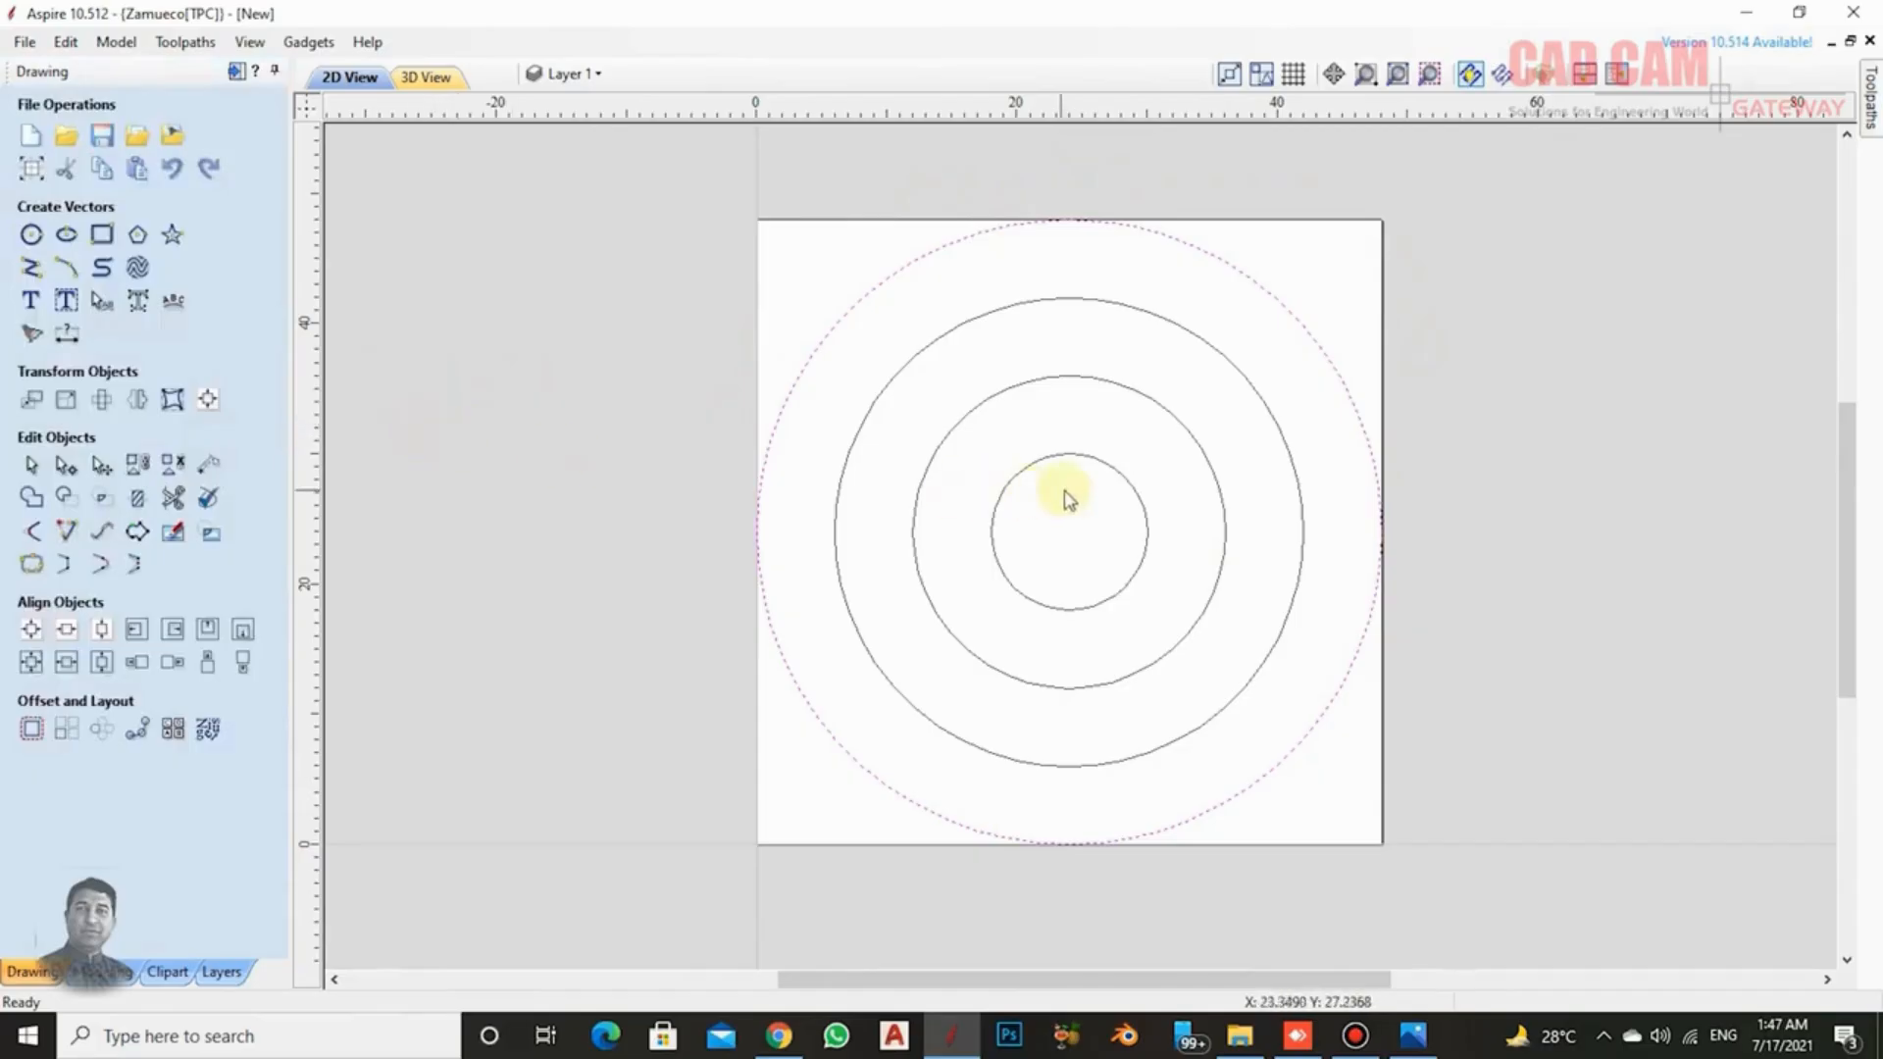
{"action": "left_click", "coordinate": [642, 512]}
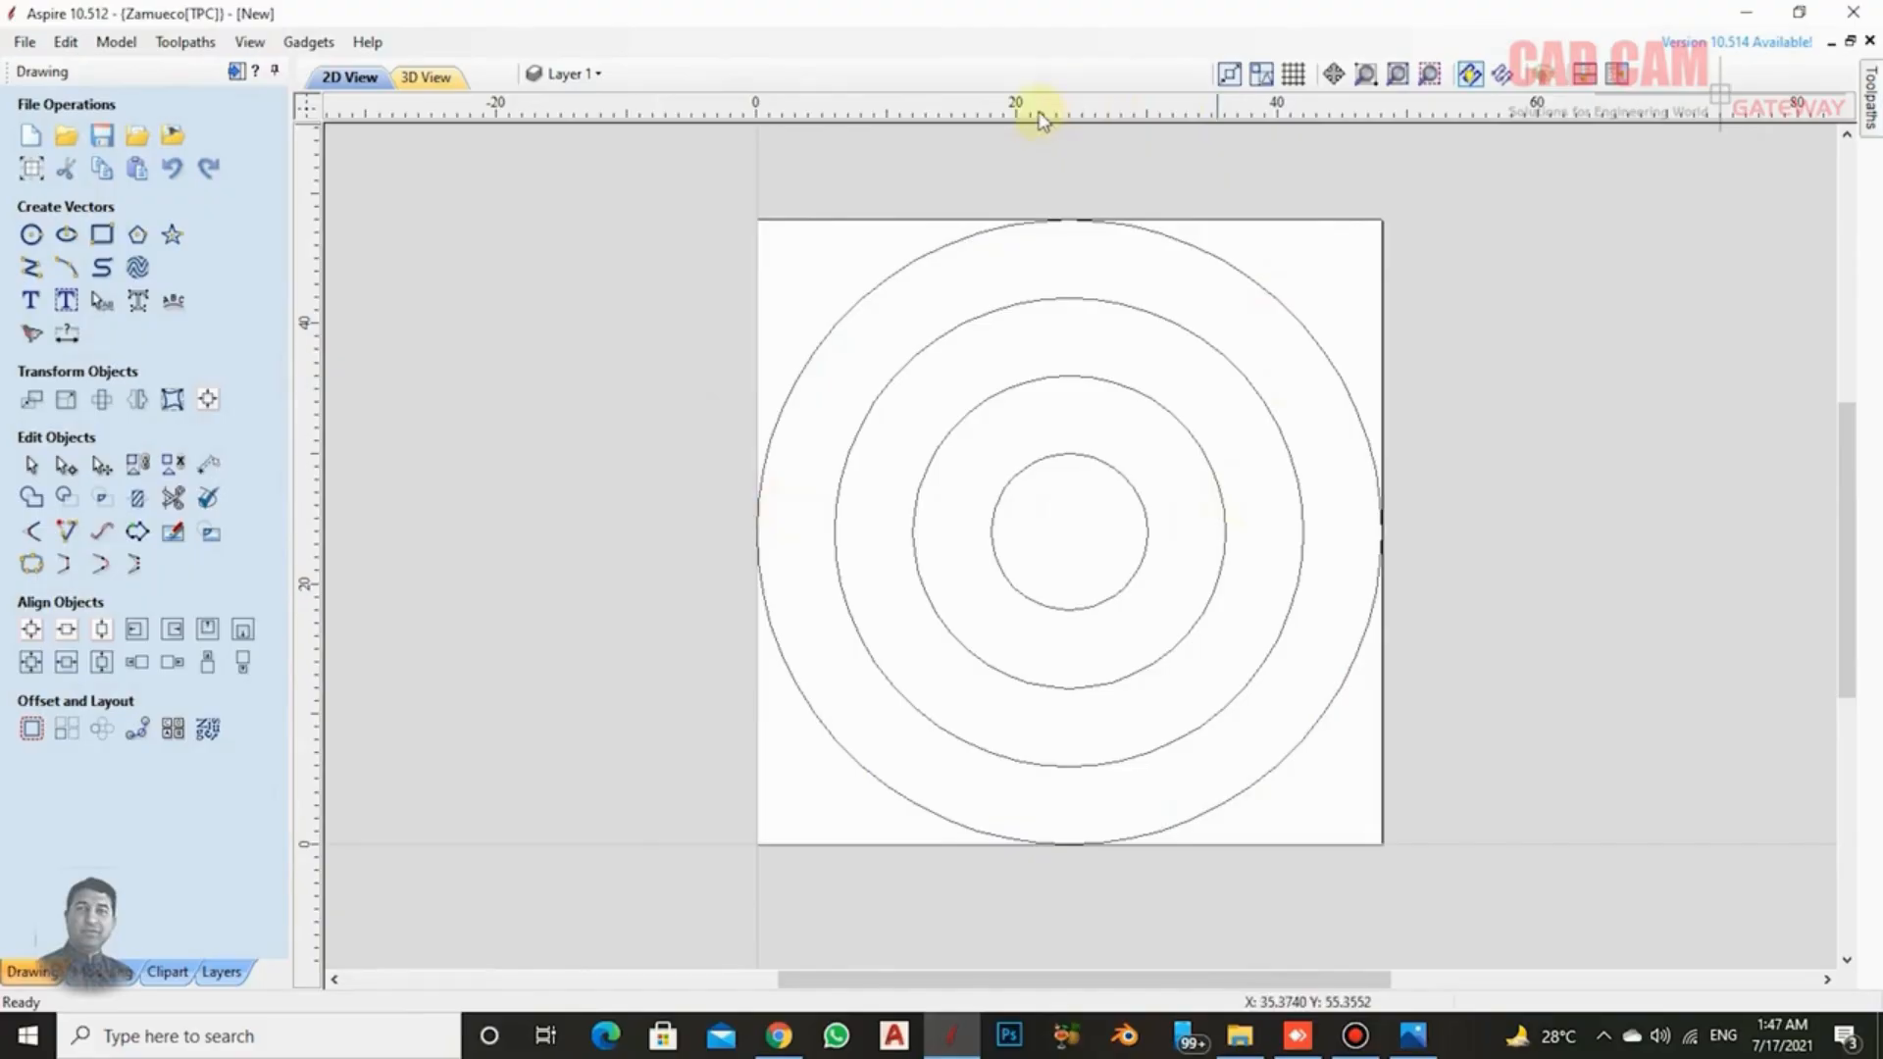
Add a horizontal guide through the circles' centre at Y 24 inches and a vertical guide at X 48 inches.
{"action": "left_click_drag", "start_coordinate": [1040, 110], "coordinate": [1069, 531]}
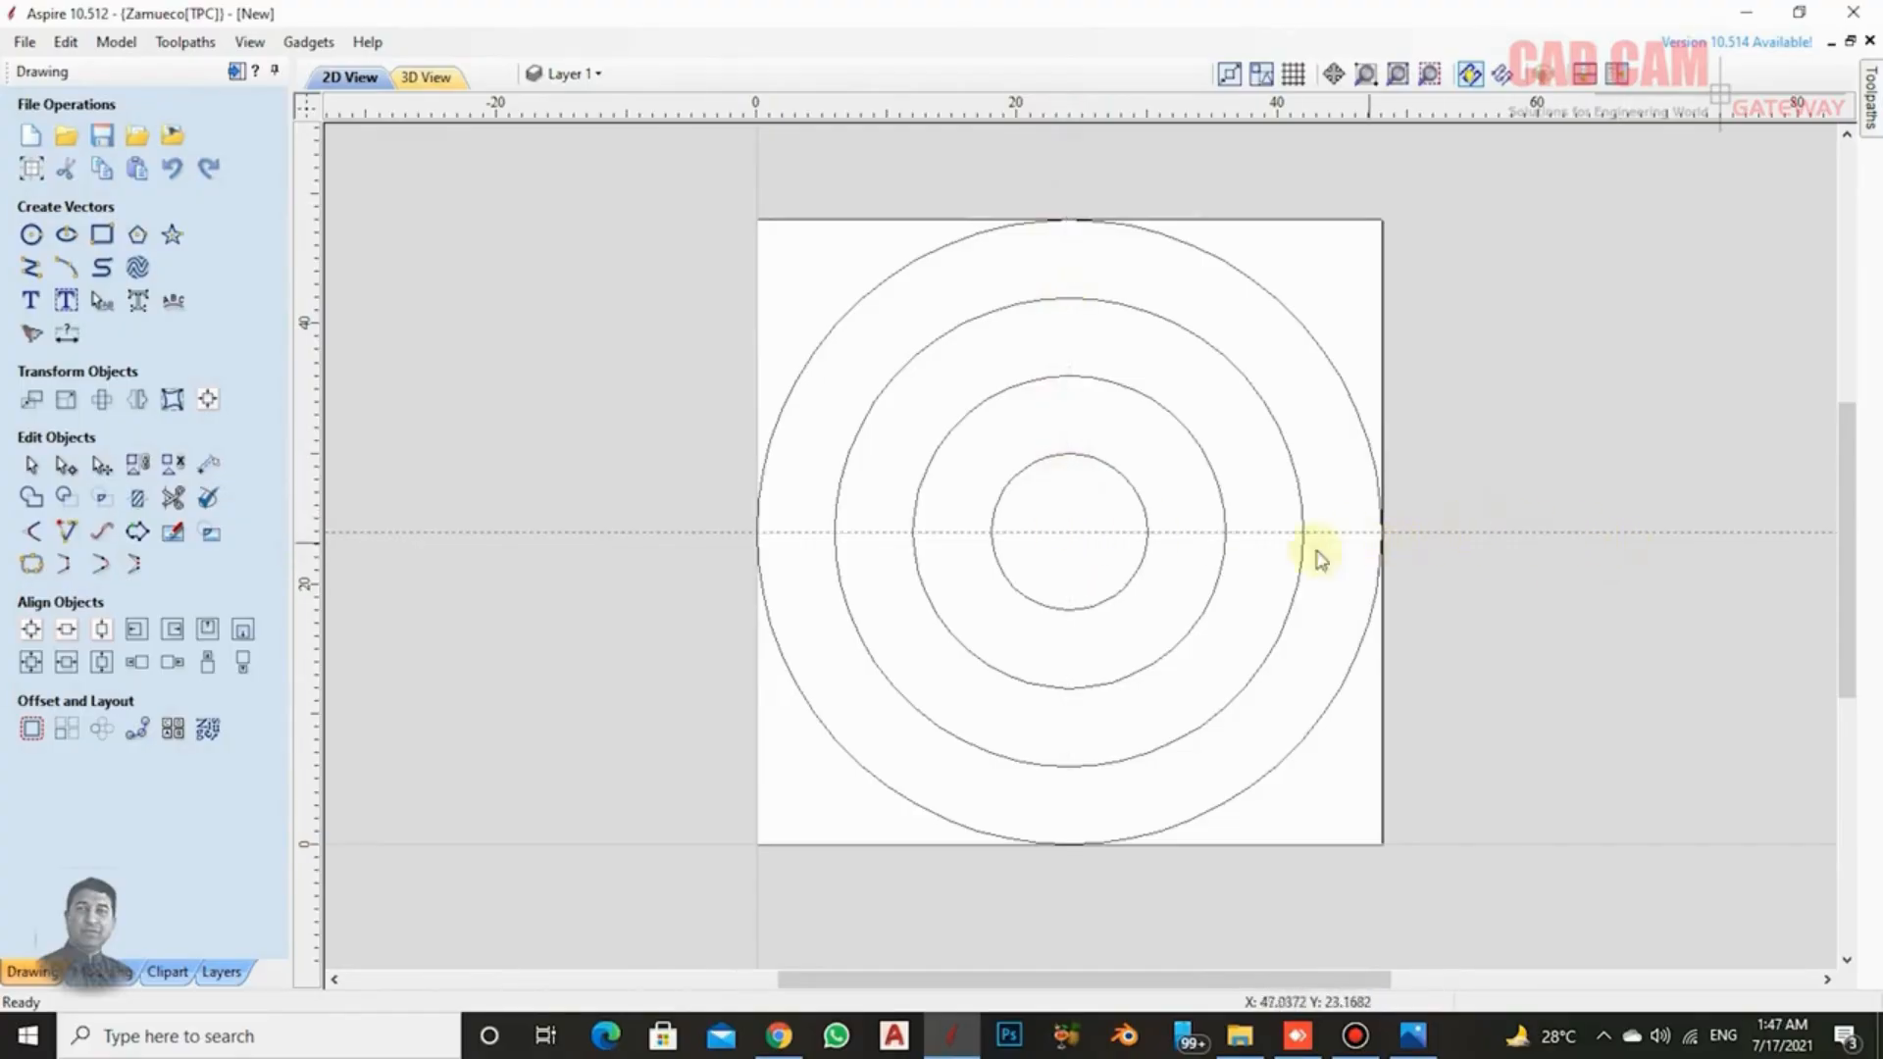
{"action": "scroll", "coordinate": [1400, 535], "scroll_direction": "up", "scroll_amount": 1}
{"action": "scroll", "coordinate": [1400, 535], "scroll_direction": "up", "scroll_amount": 1}
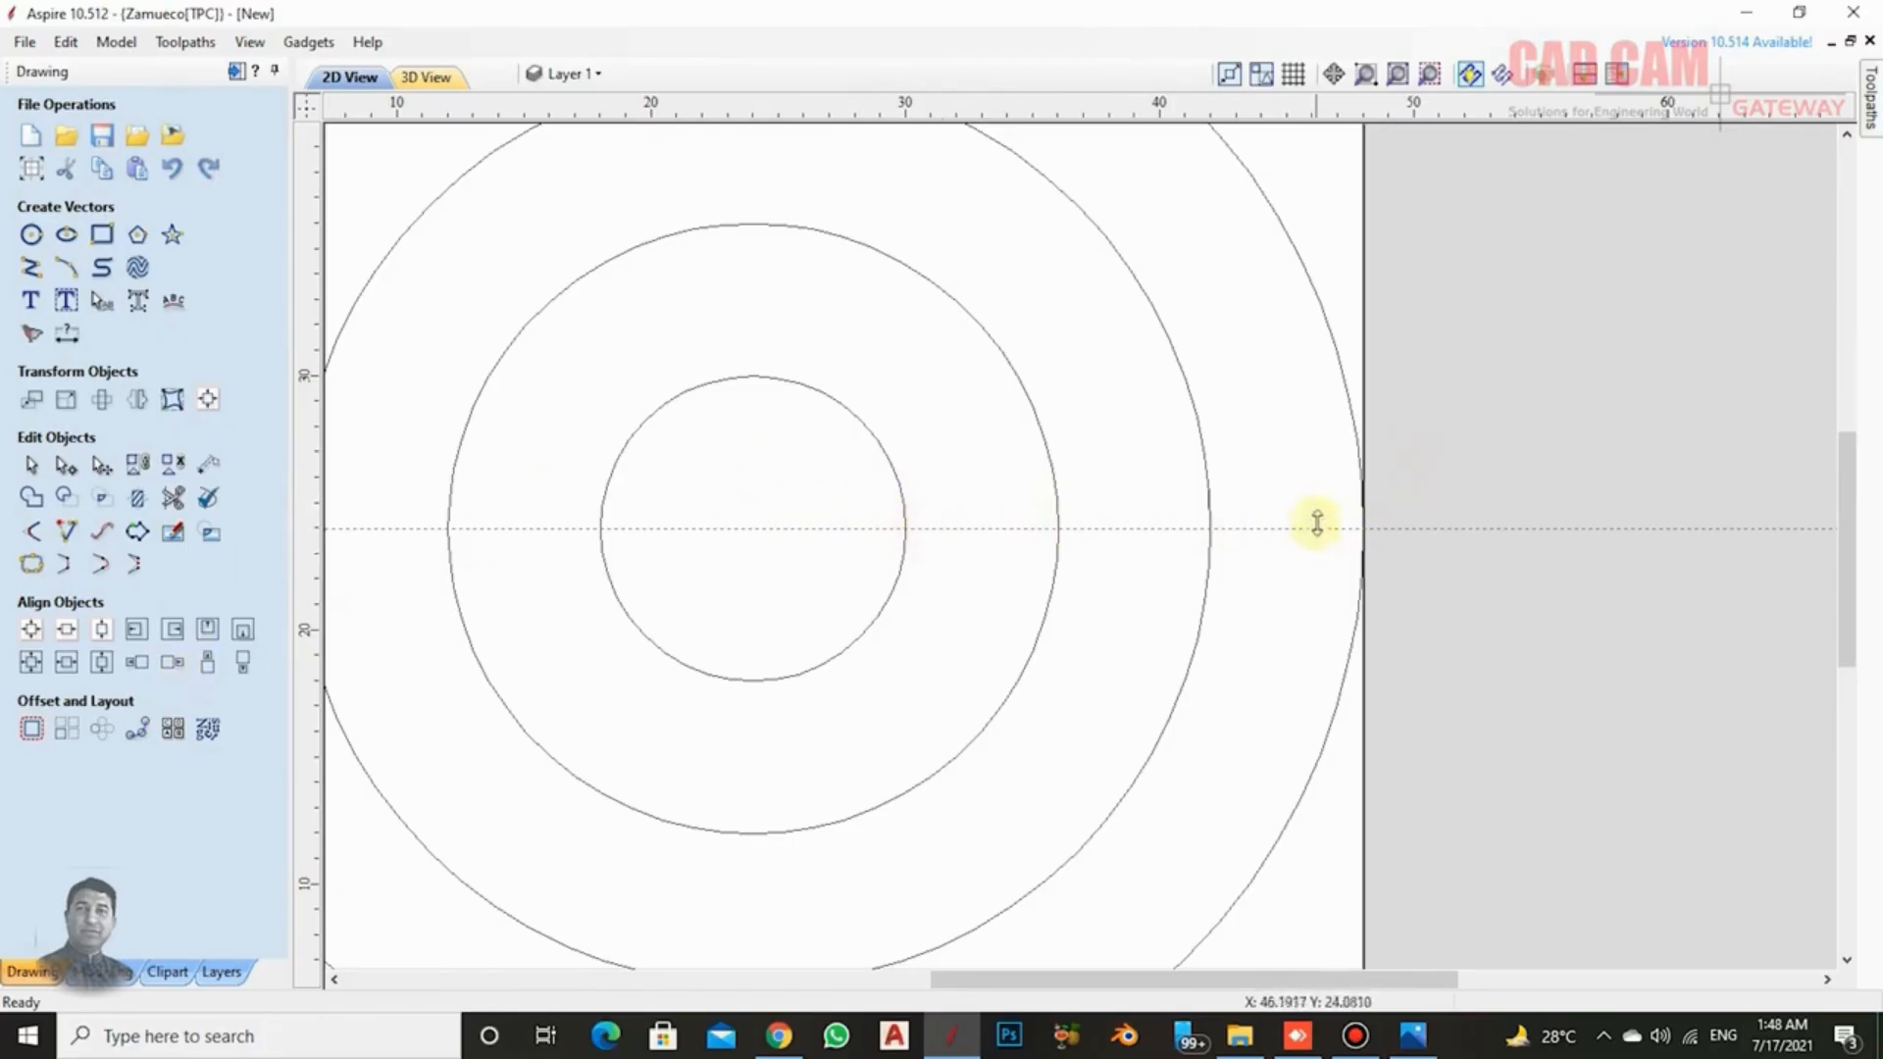
{"action": "left_click_drag", "start_coordinate": [305, 382], "coordinate": [1363, 509]}
Create eight parallel guides relative to the vertical guide at X 48, with an offset of -3 inches.
{"action": "double_click", "coordinate": [1363, 509]}
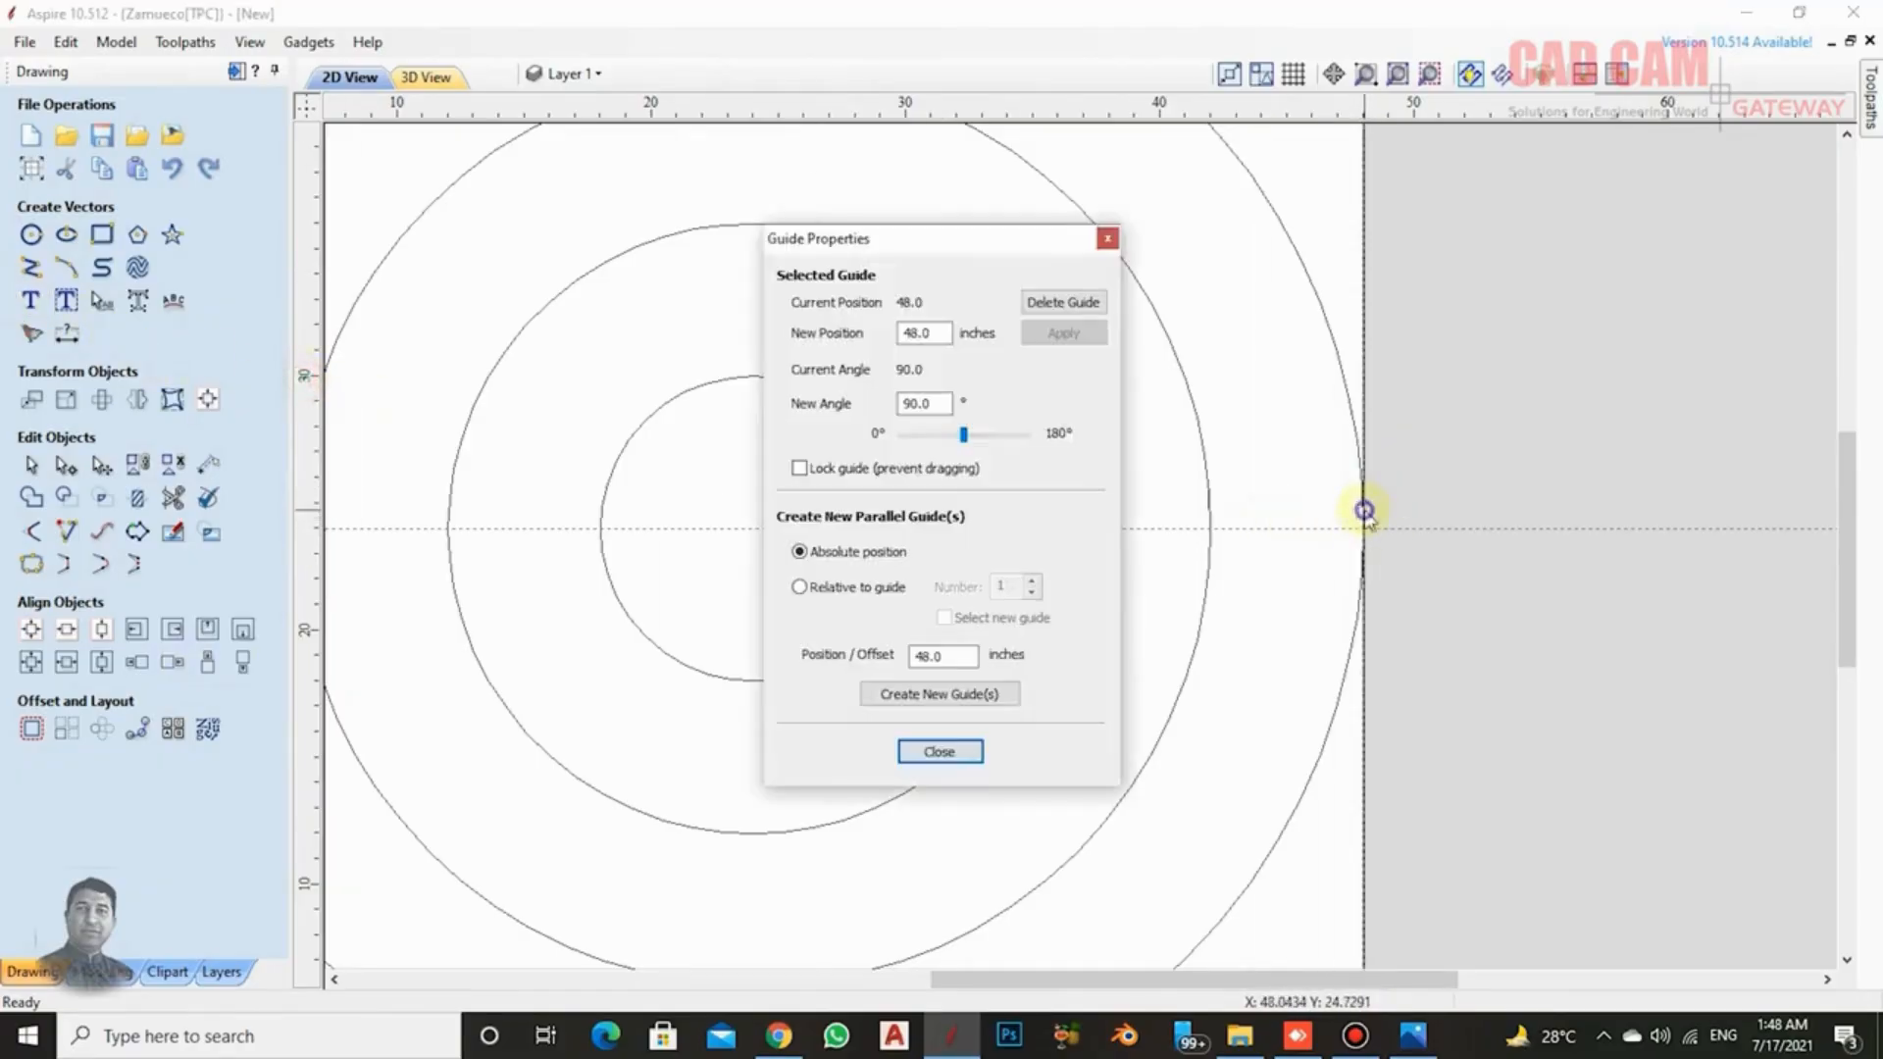
{"action": "left_click_drag", "start_coordinate": [944, 238], "coordinate": [1610, 191]}
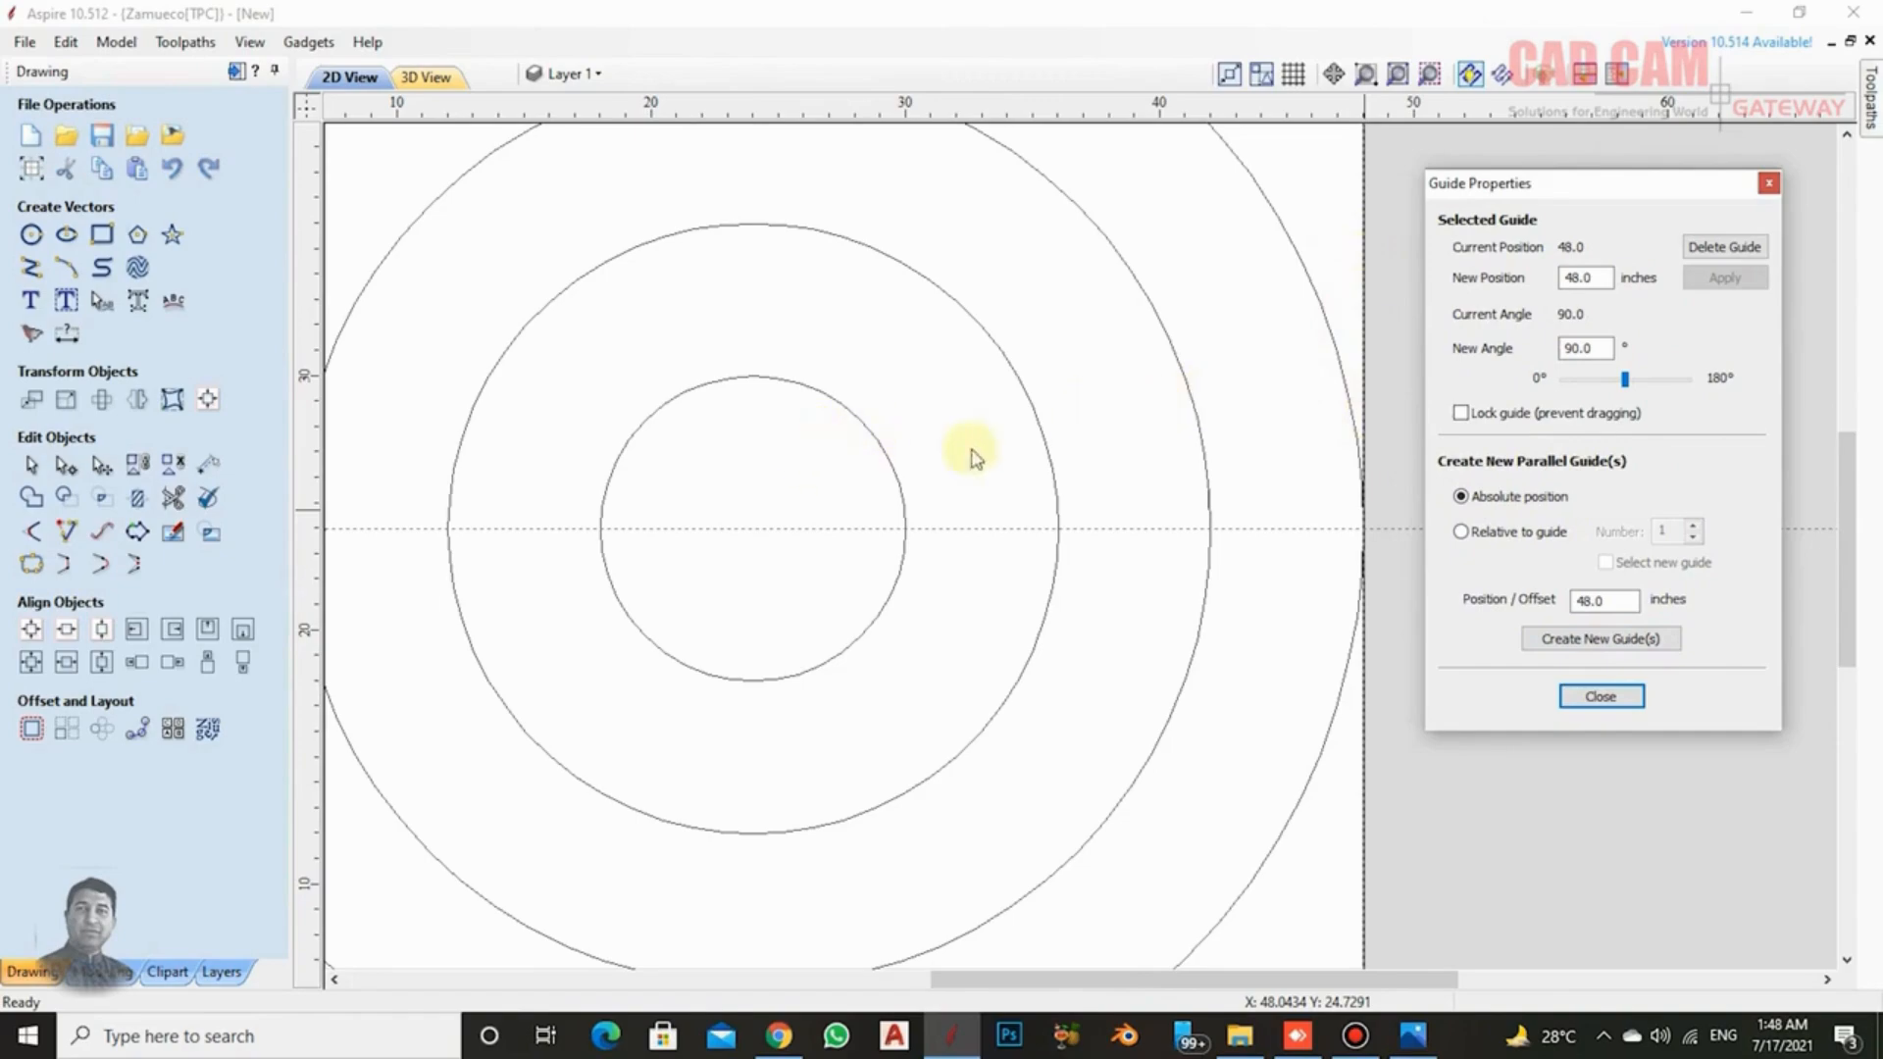
{"action": "left_click", "coordinate": [1461, 533]}
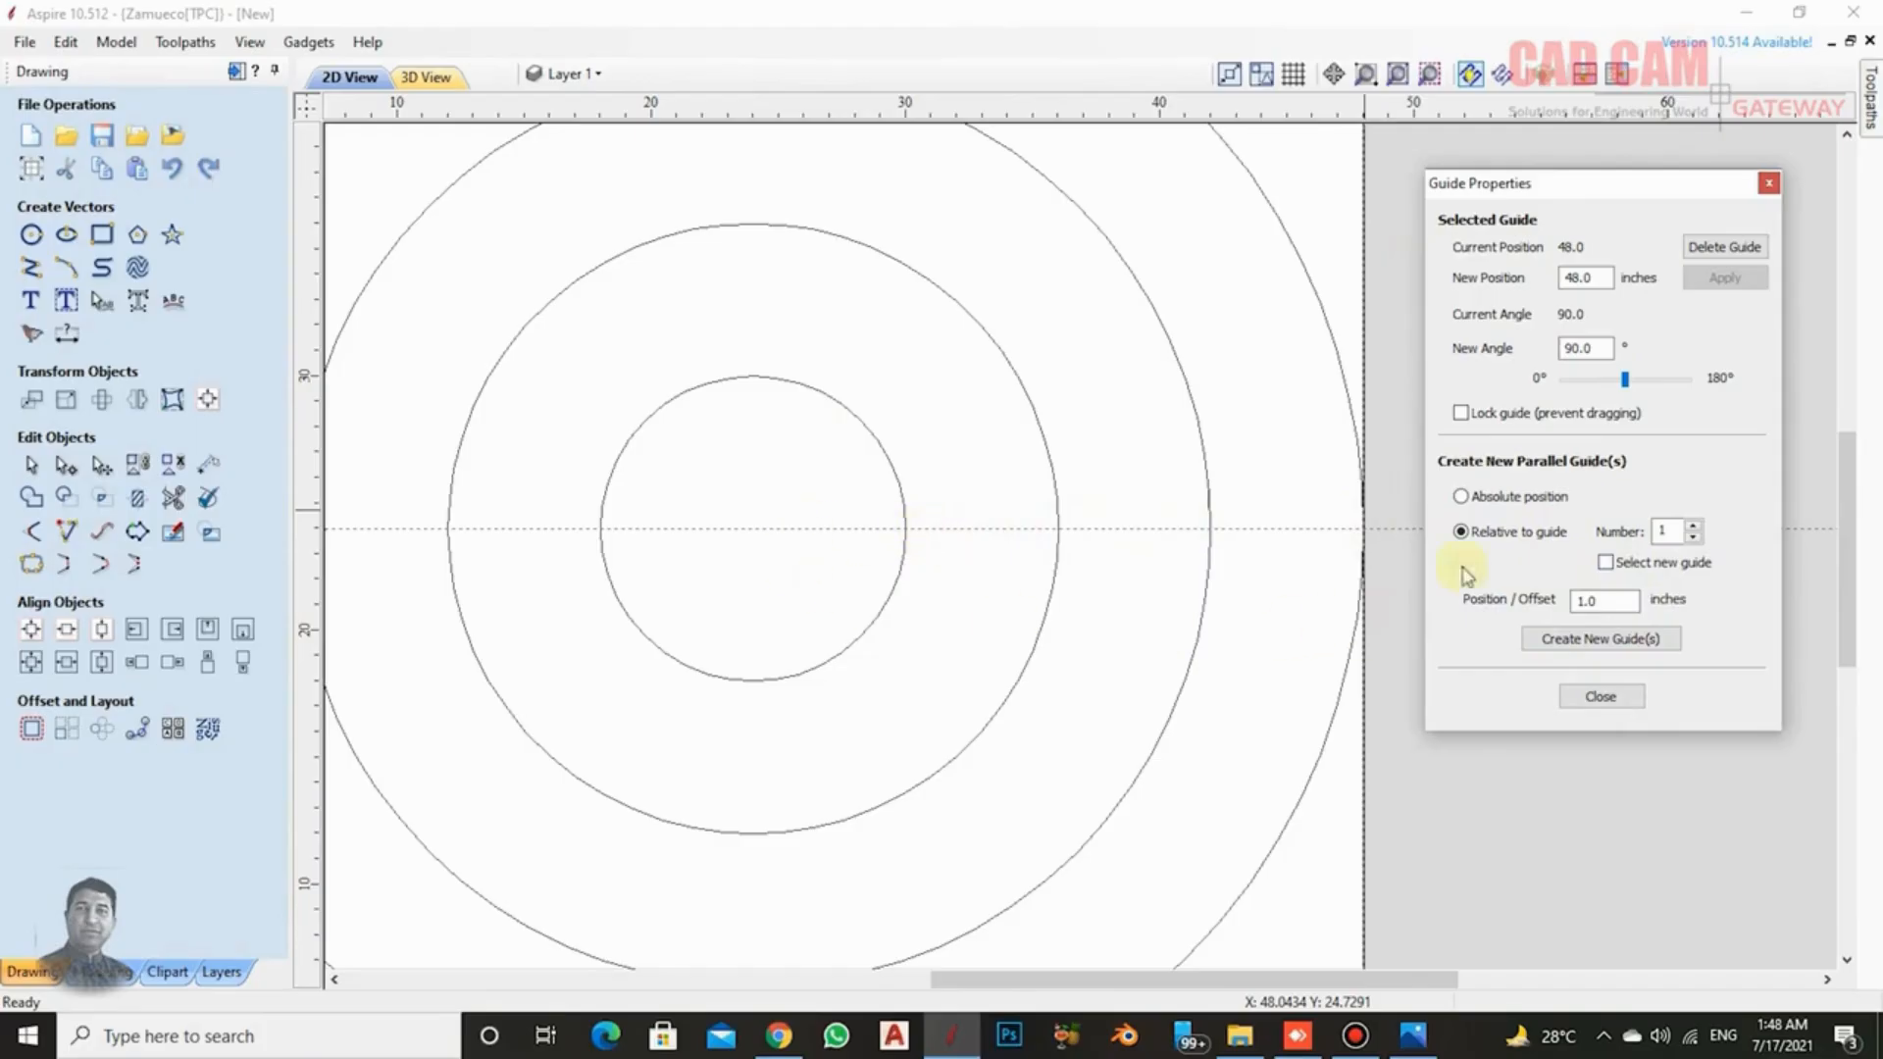
{"action": "left_click", "coordinate": [1693, 527]}
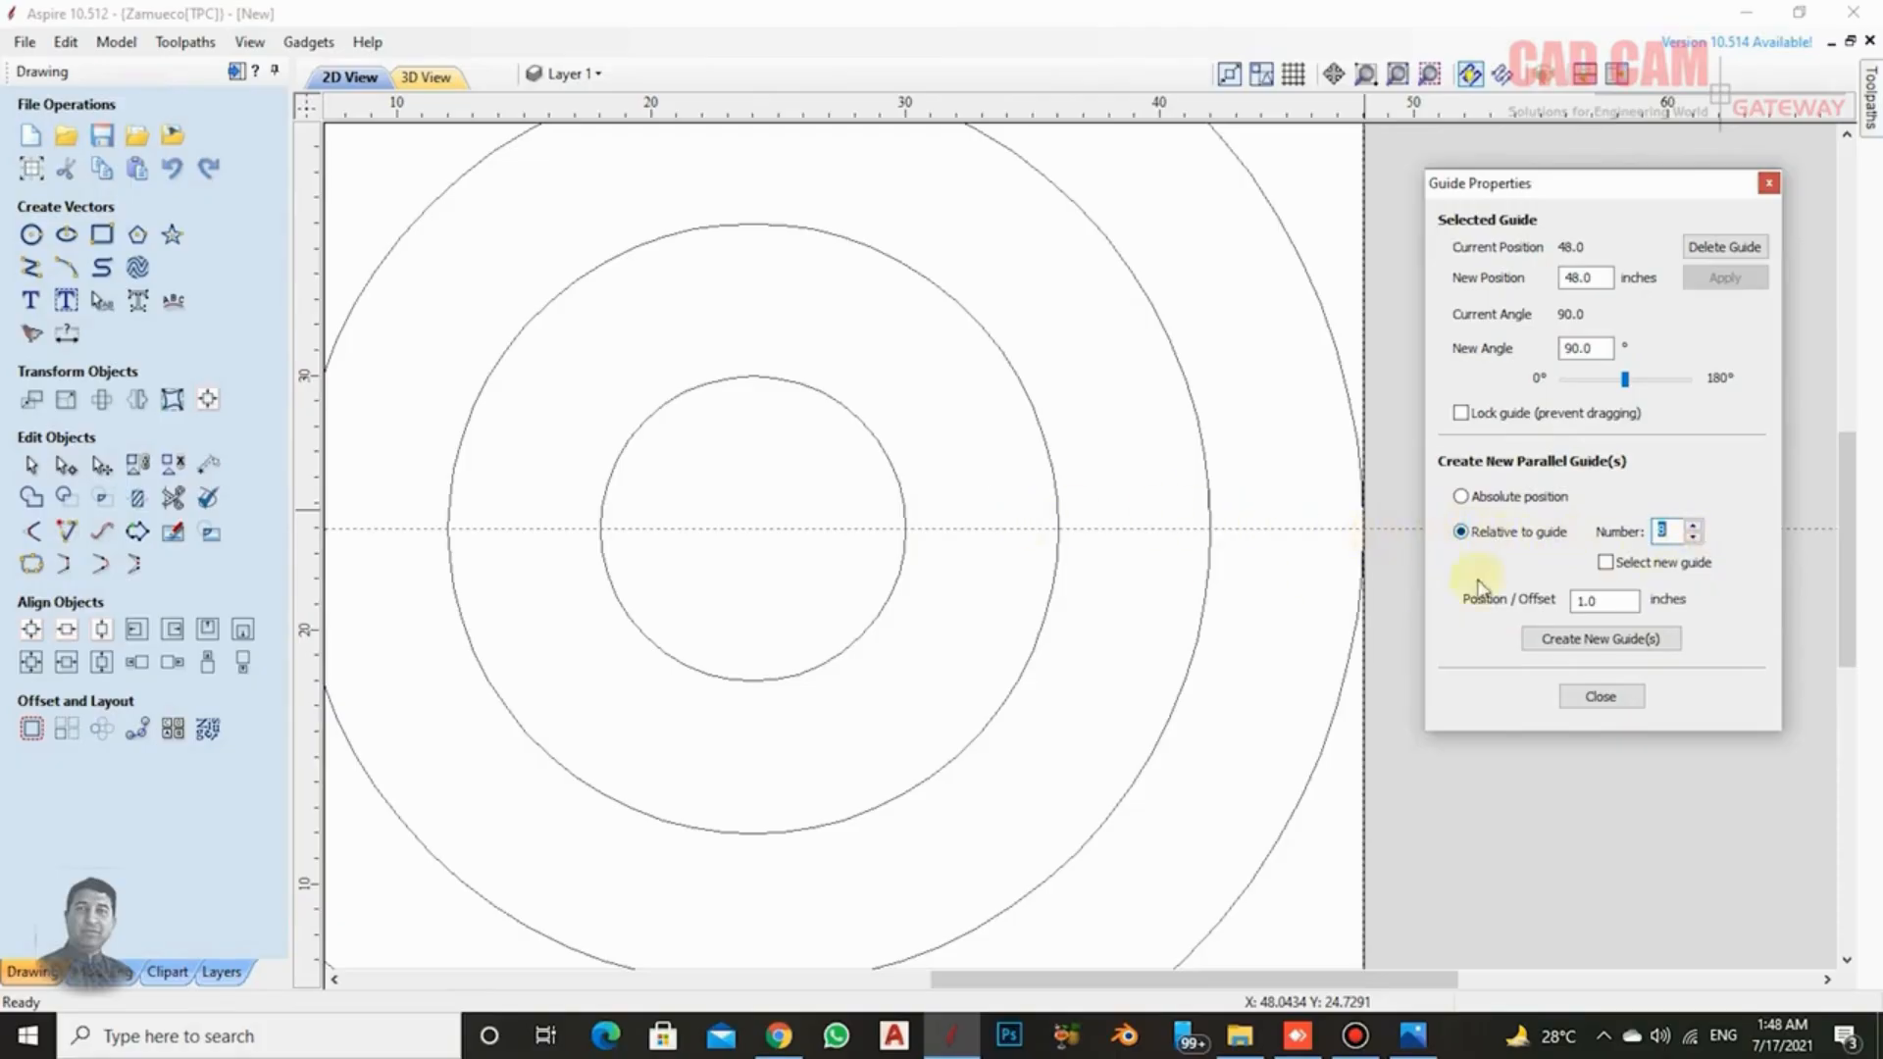
{"action": "left_click_drag", "start_coordinate": [1616, 603], "coordinate": [1476, 608]}
{"action": "left_click", "coordinate": [1574, 600]}
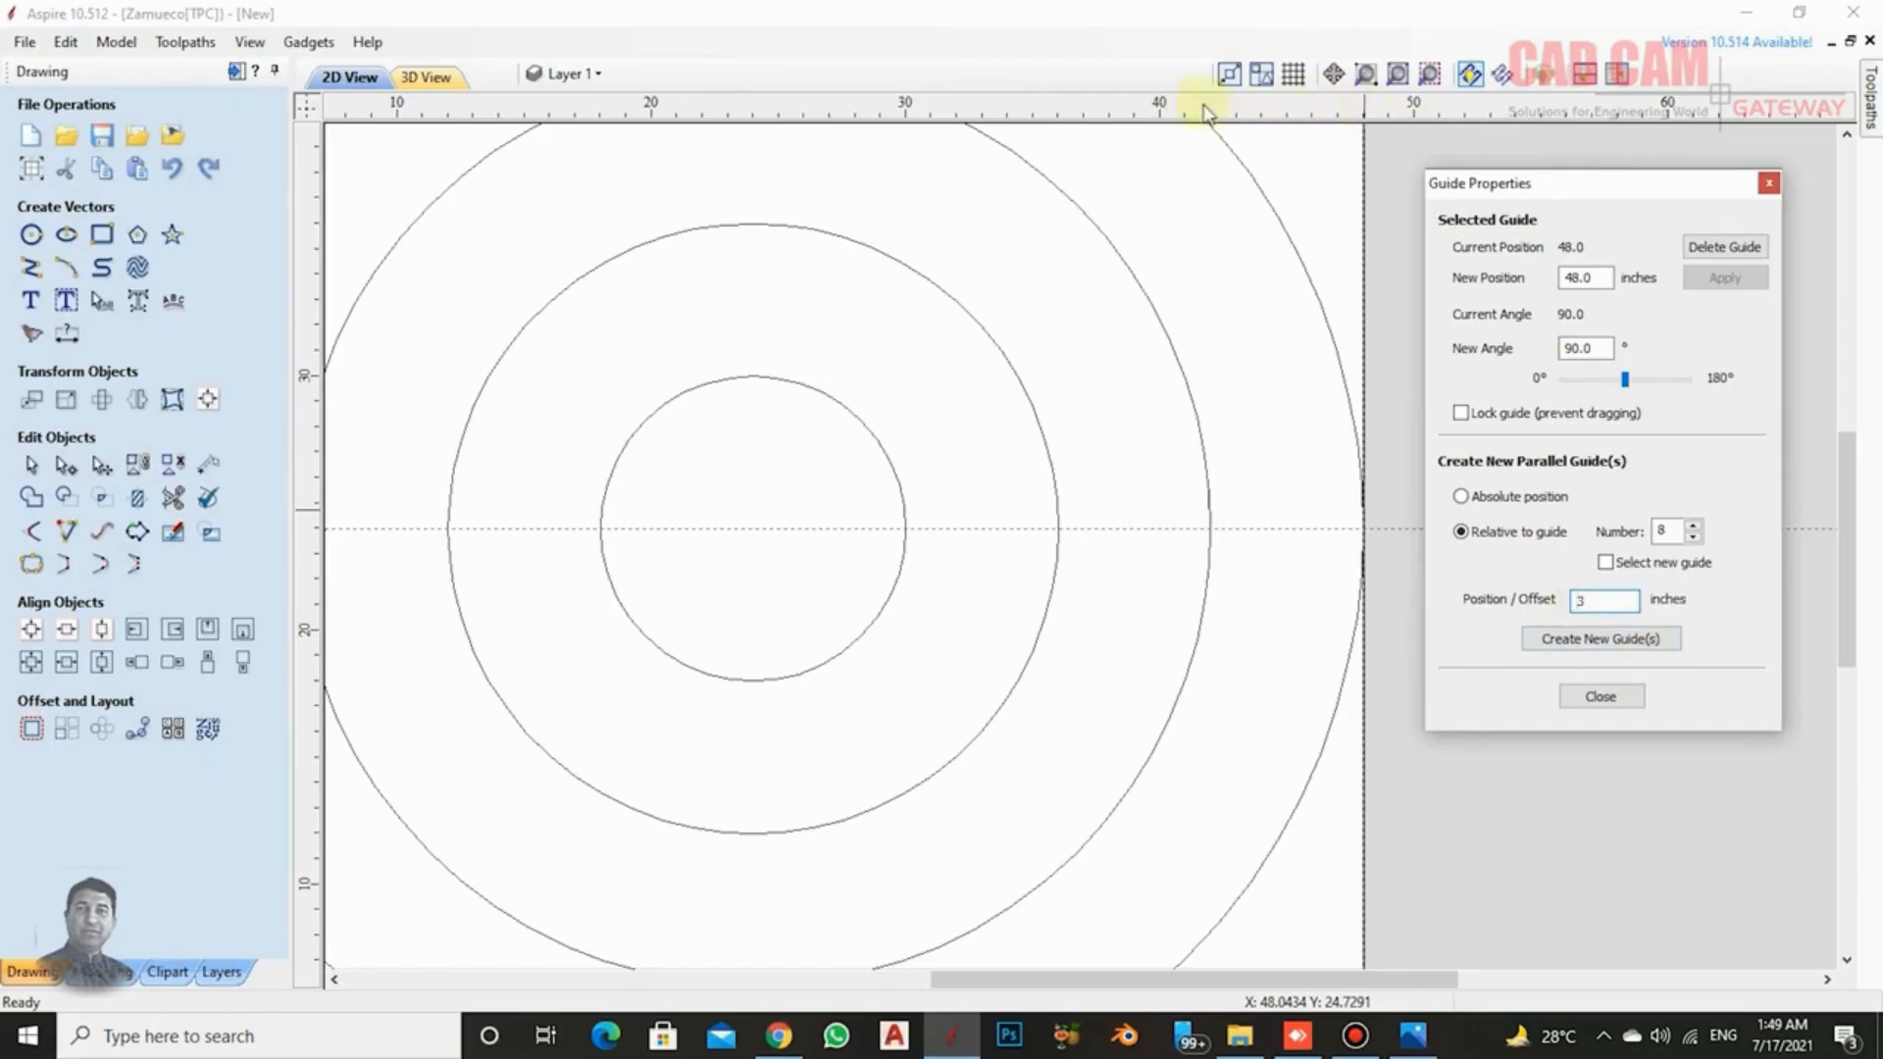
{"action": "left_click", "coordinate": [1594, 641]}
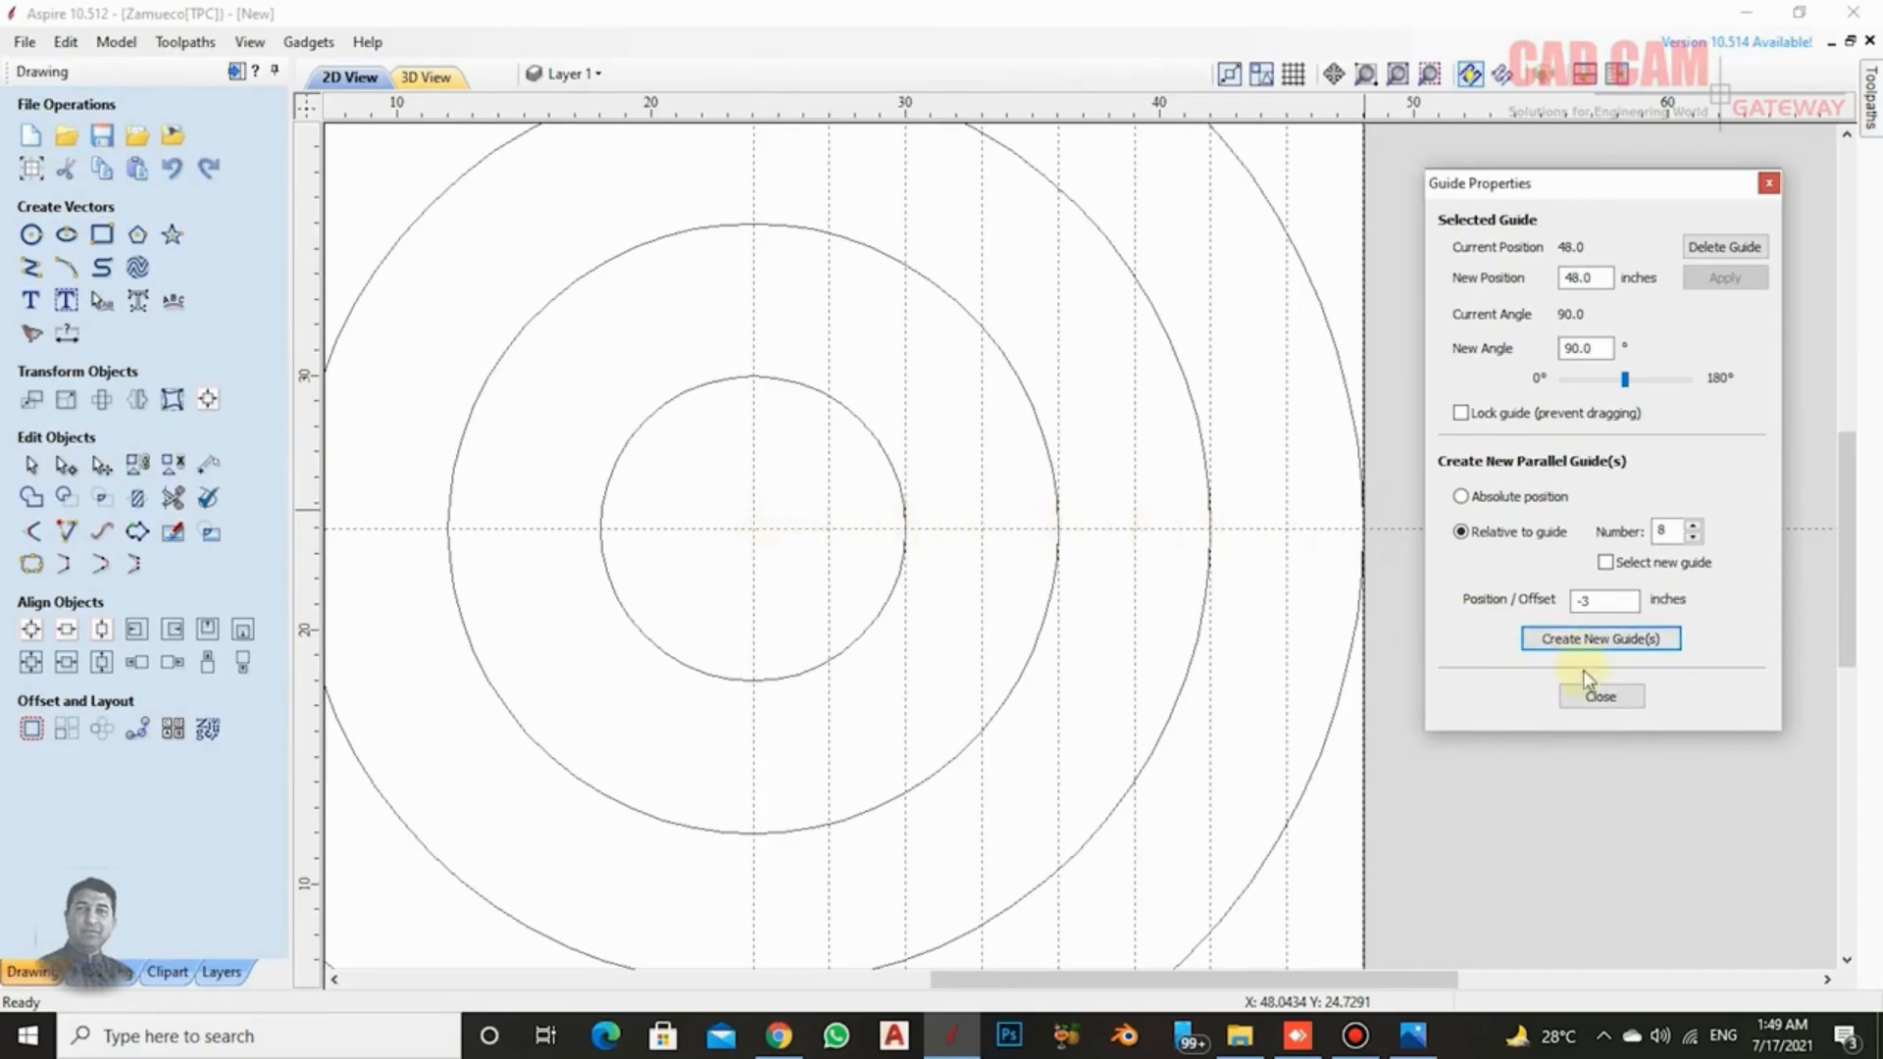
{"action": "left_click", "coordinate": [1597, 700]}
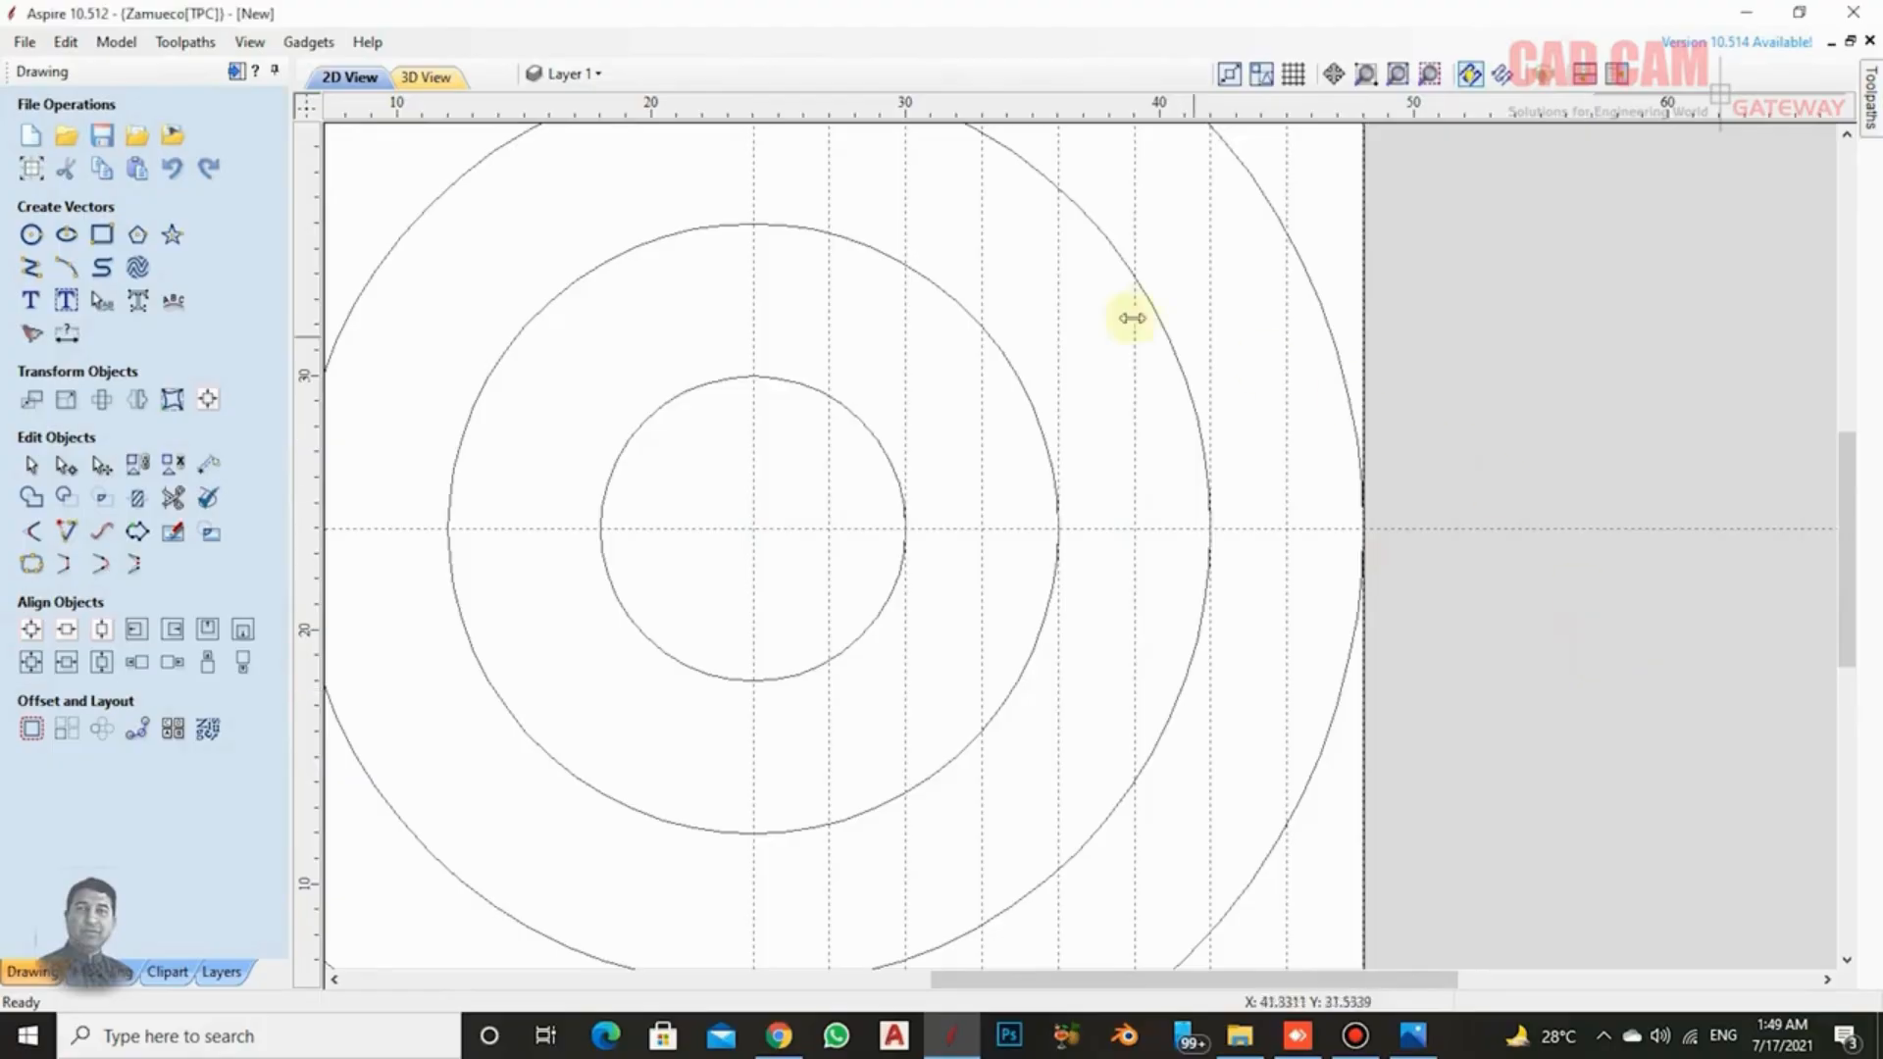
Create one parallel guide relative to the horizontal centre guide, with an offset of 2 inches.
{"action": "scroll", "coordinate": [1216, 601], "scroll_direction": "down", "scroll_amount": 3}
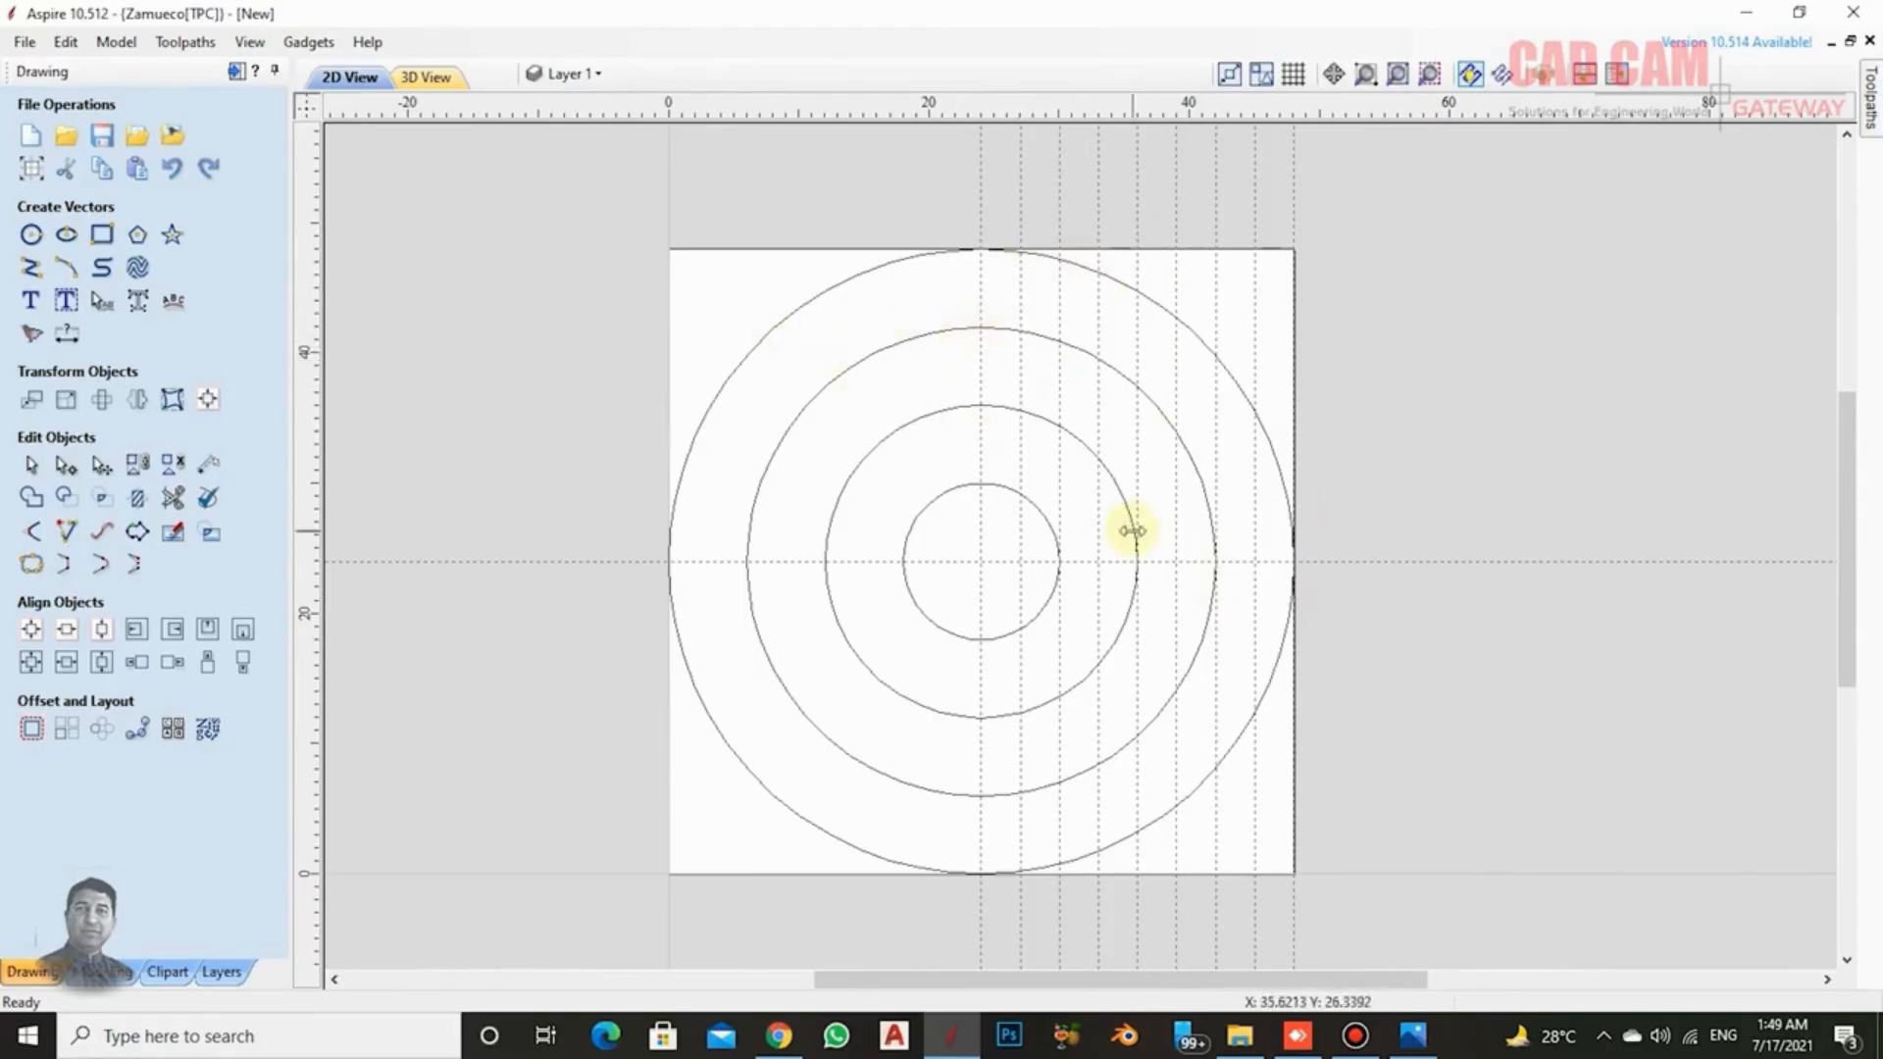
{"action": "scroll", "coordinate": [1167, 569], "scroll_direction": "up", "scroll_amount": 2}
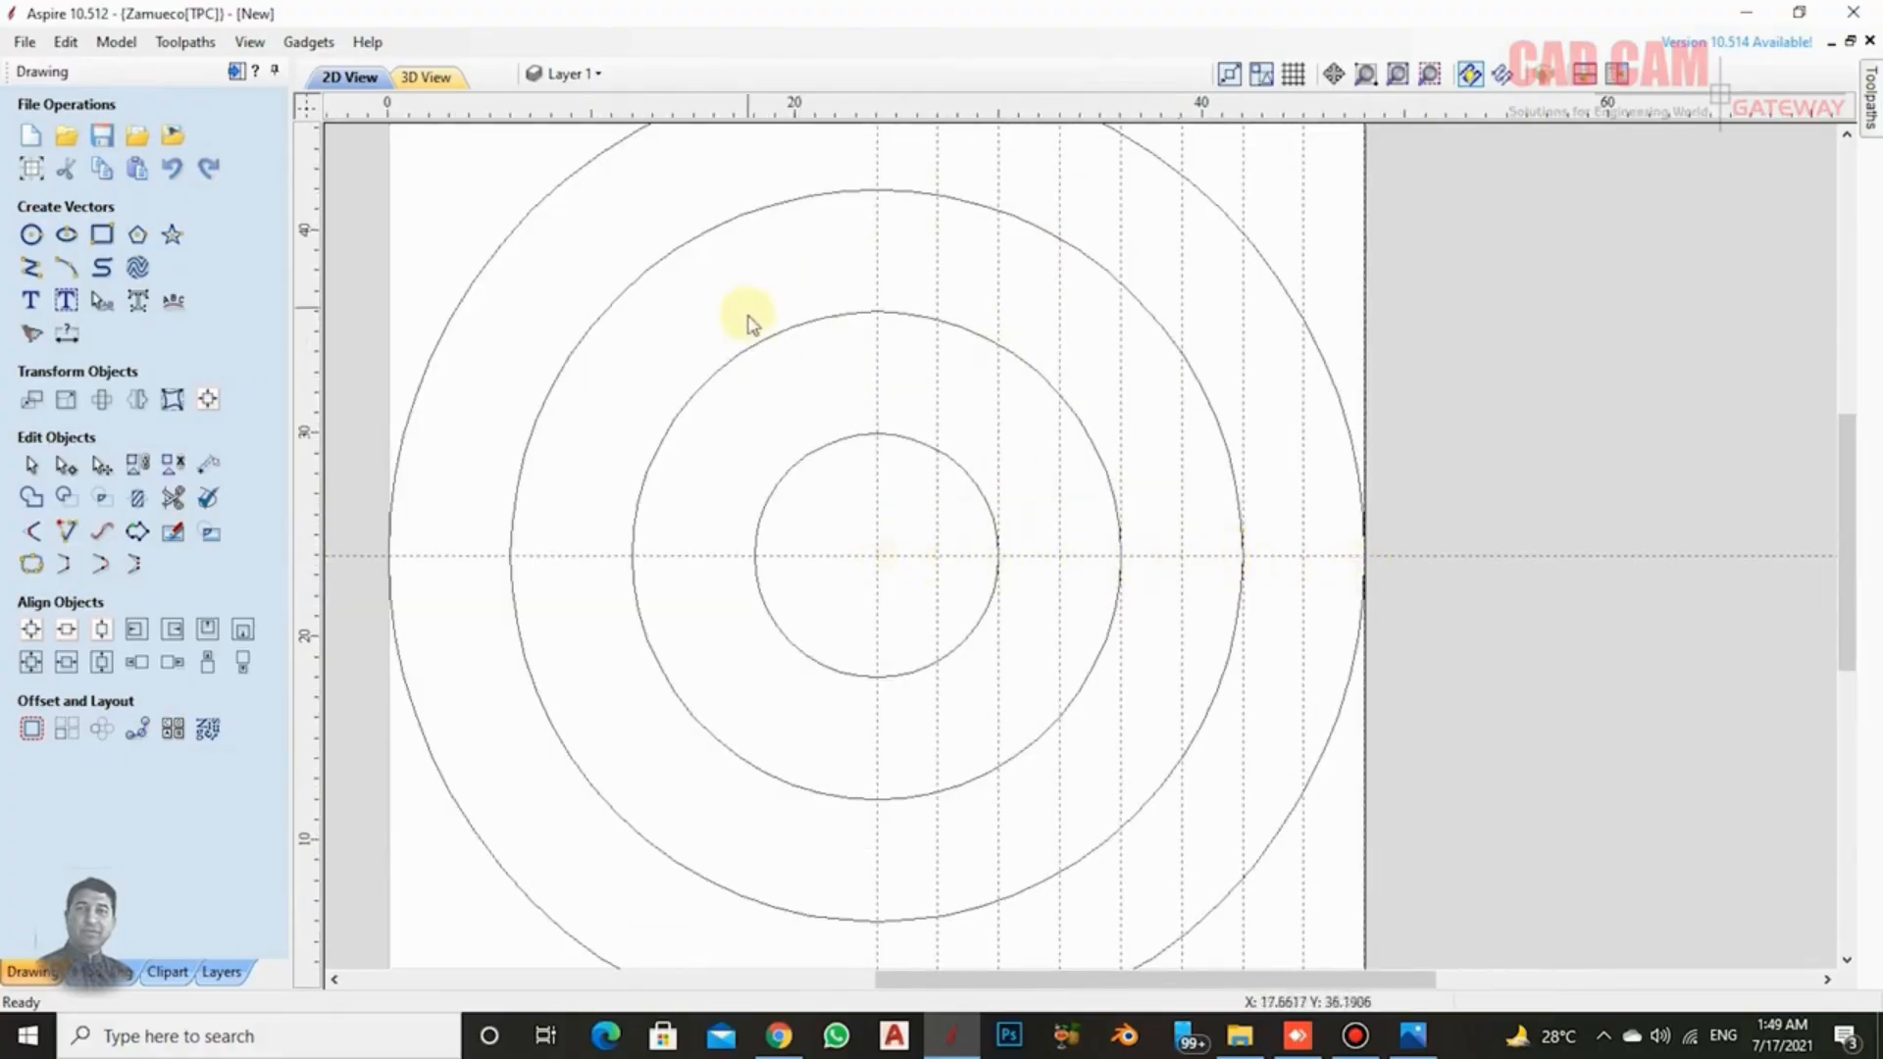
{"action": "scroll", "coordinate": [1118, 534], "scroll_direction": "up", "scroll_amount": 1}
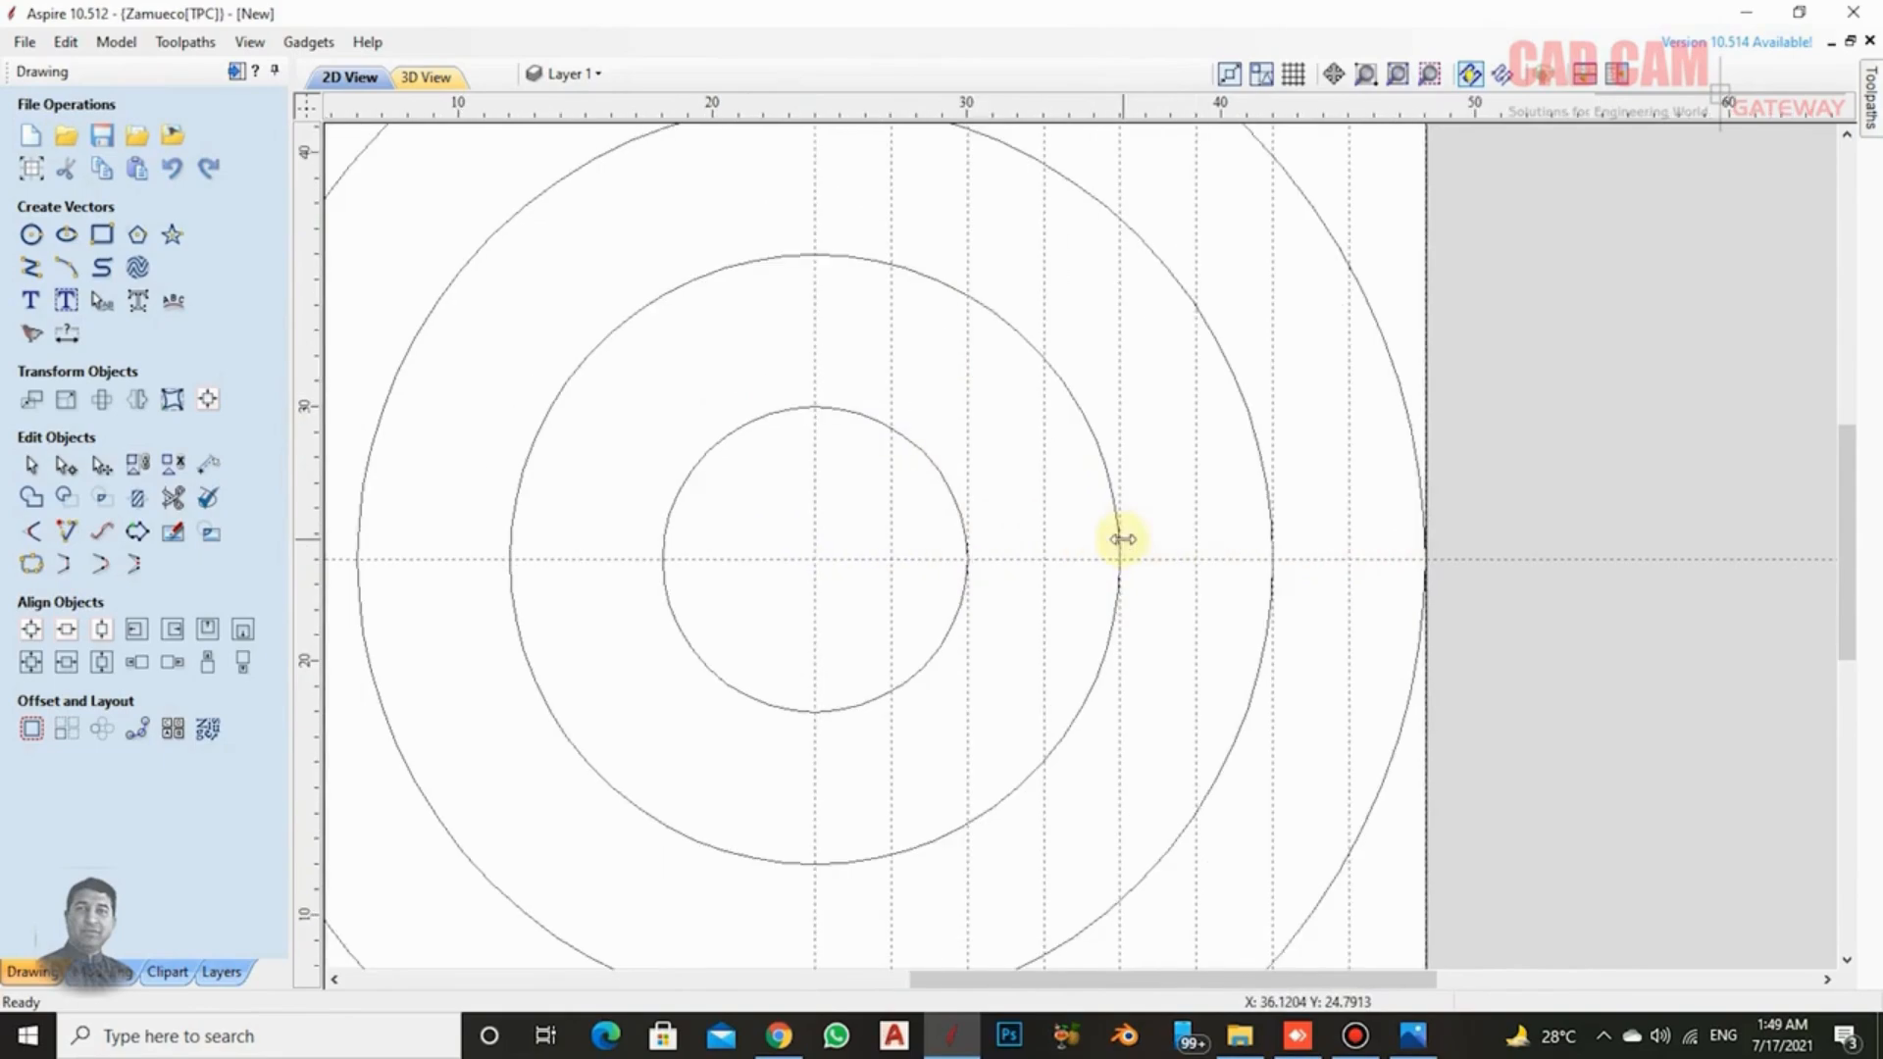
{"action": "left_click_drag", "start_coordinate": [1222, 559], "coordinate": [1222, 561]}
{"action": "double_click", "coordinate": [1222, 561]}
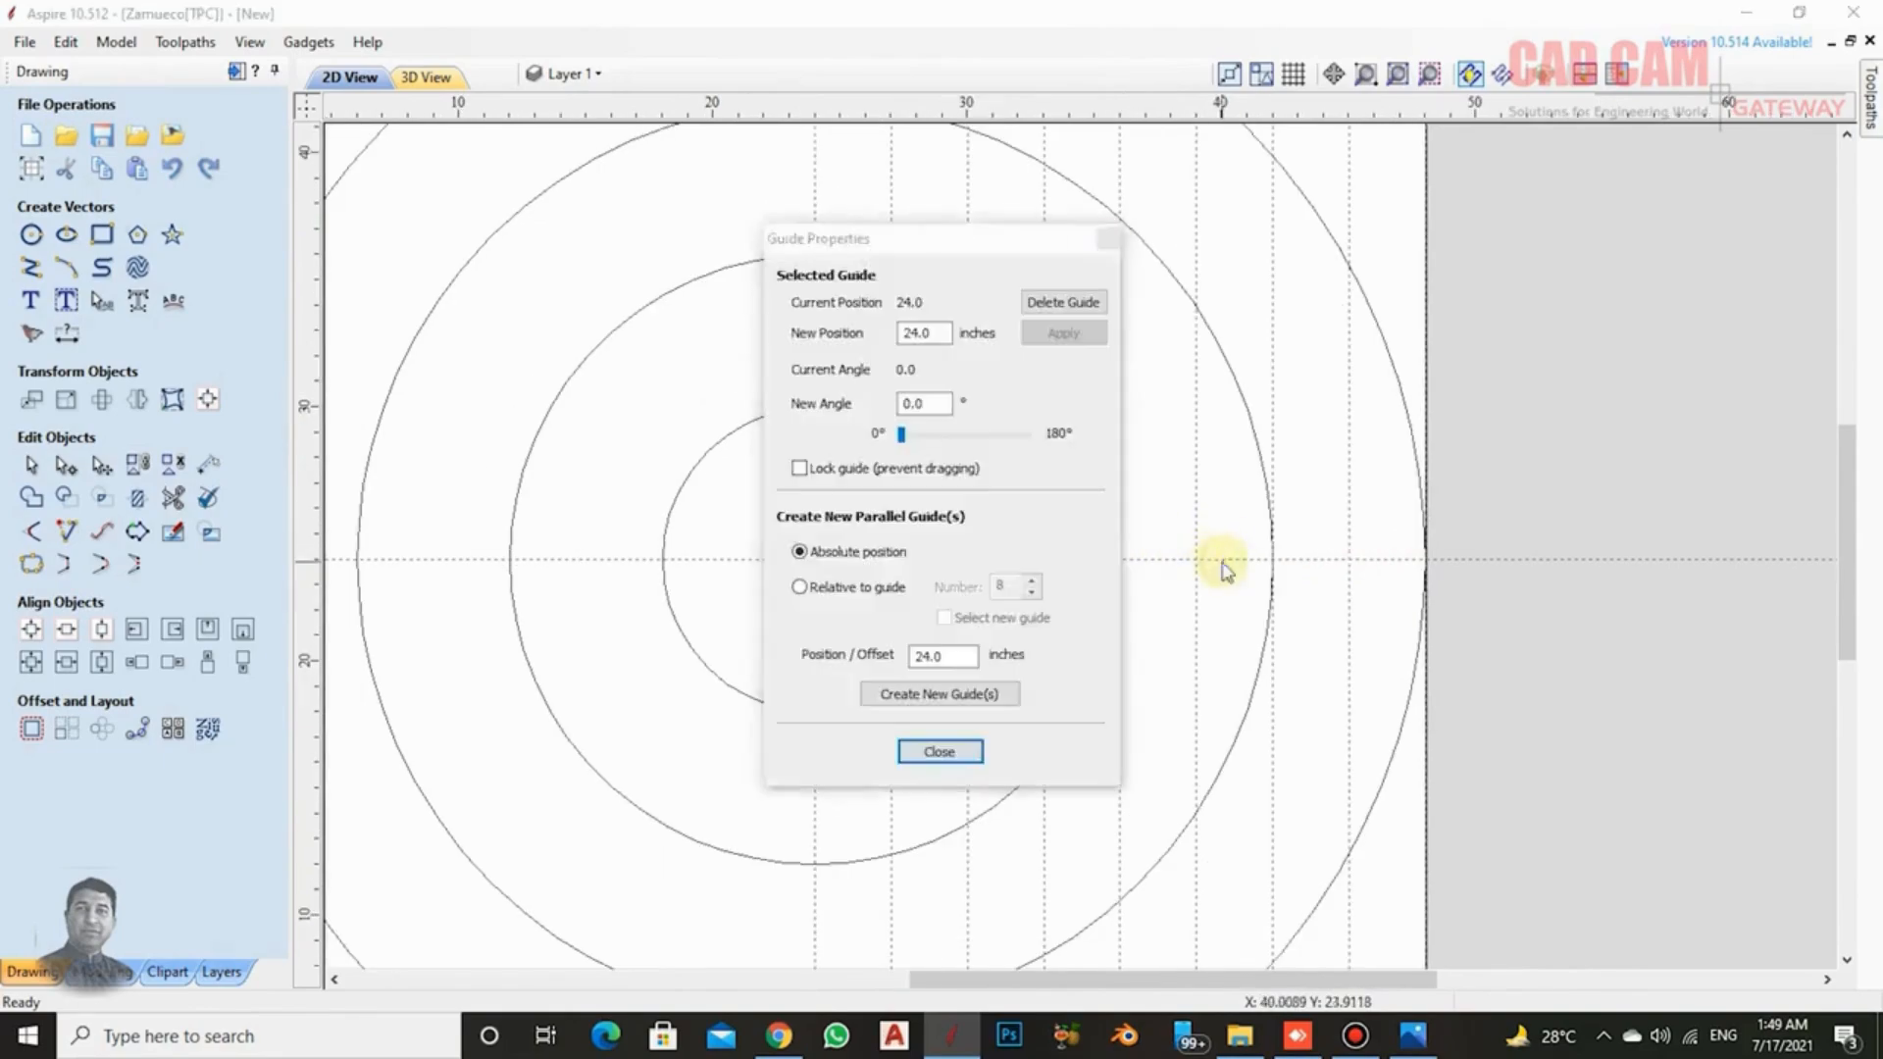
{"action": "left_click_drag", "start_coordinate": [937, 244], "coordinate": [1625, 200]}
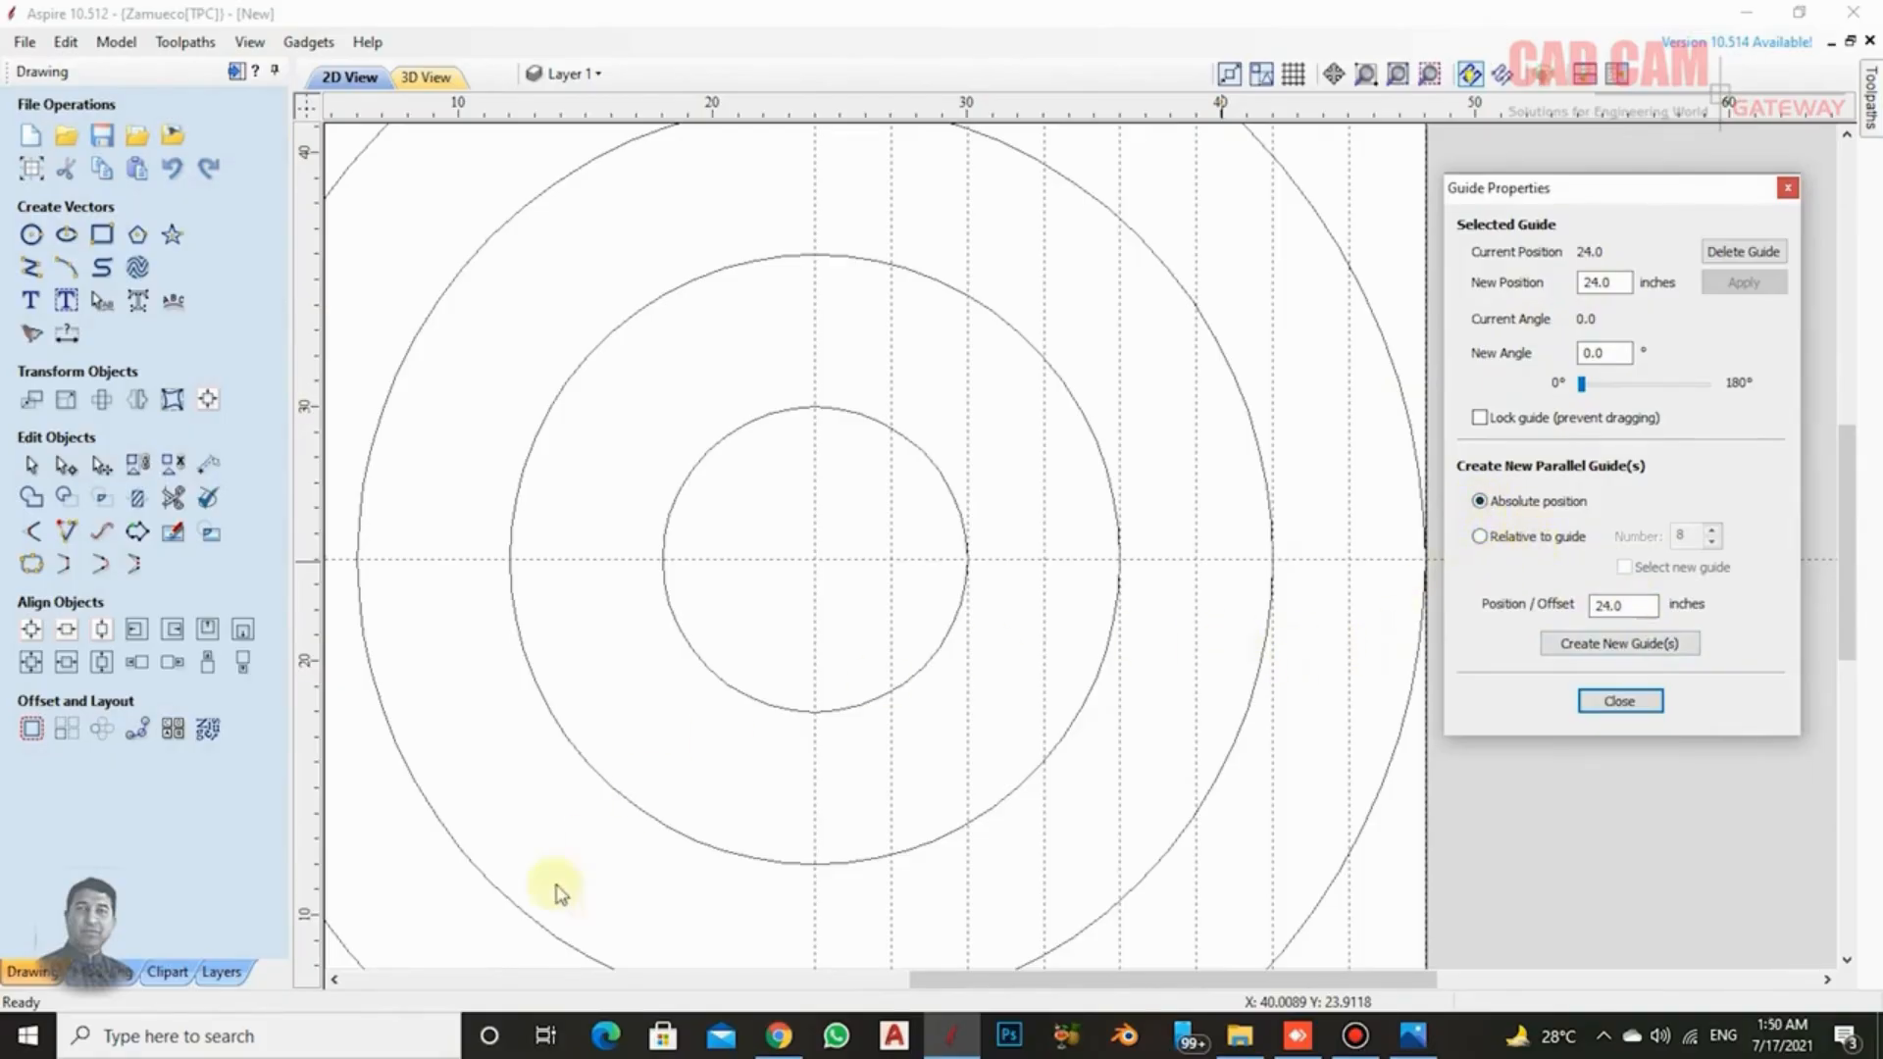
{"action": "left_click", "coordinate": [1480, 537]}
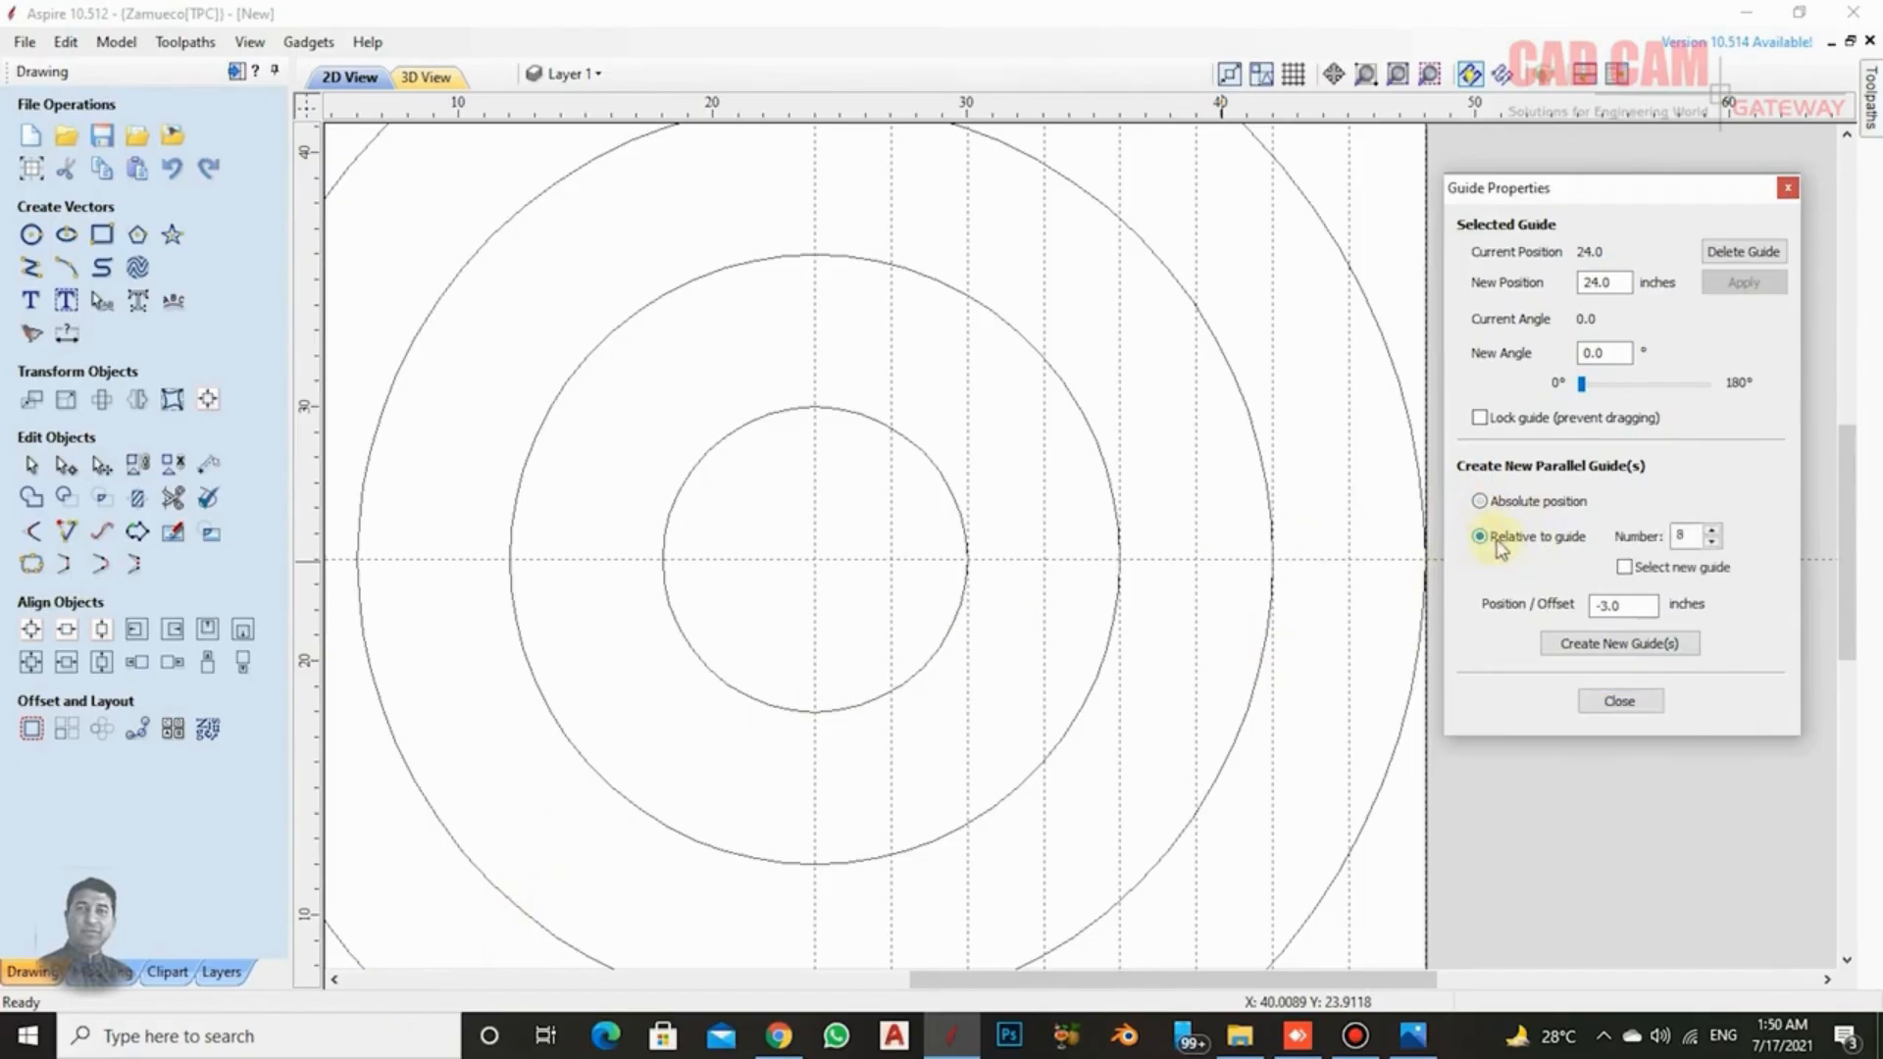
{"action": "left_click", "coordinate": [1710, 542]}
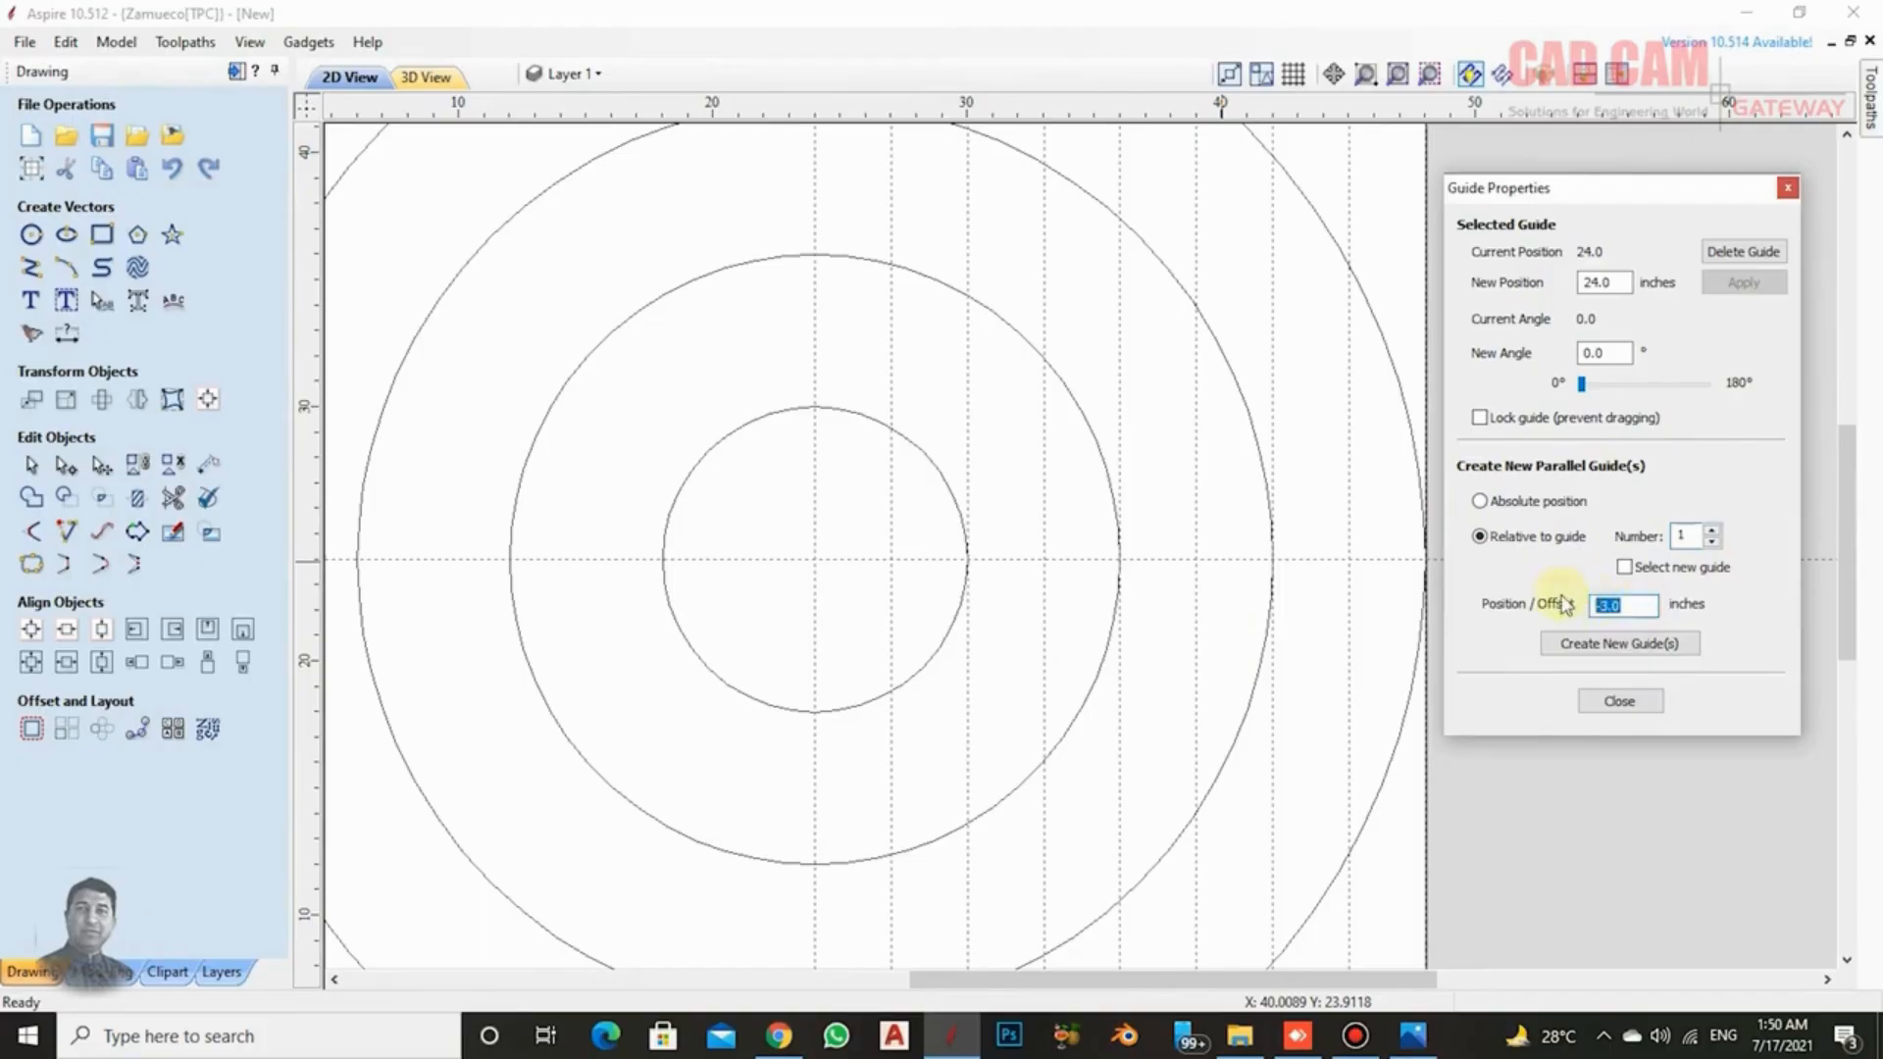
{"action": "type", "text": "2"}
{"action": "left_click", "coordinate": [1613, 647]}
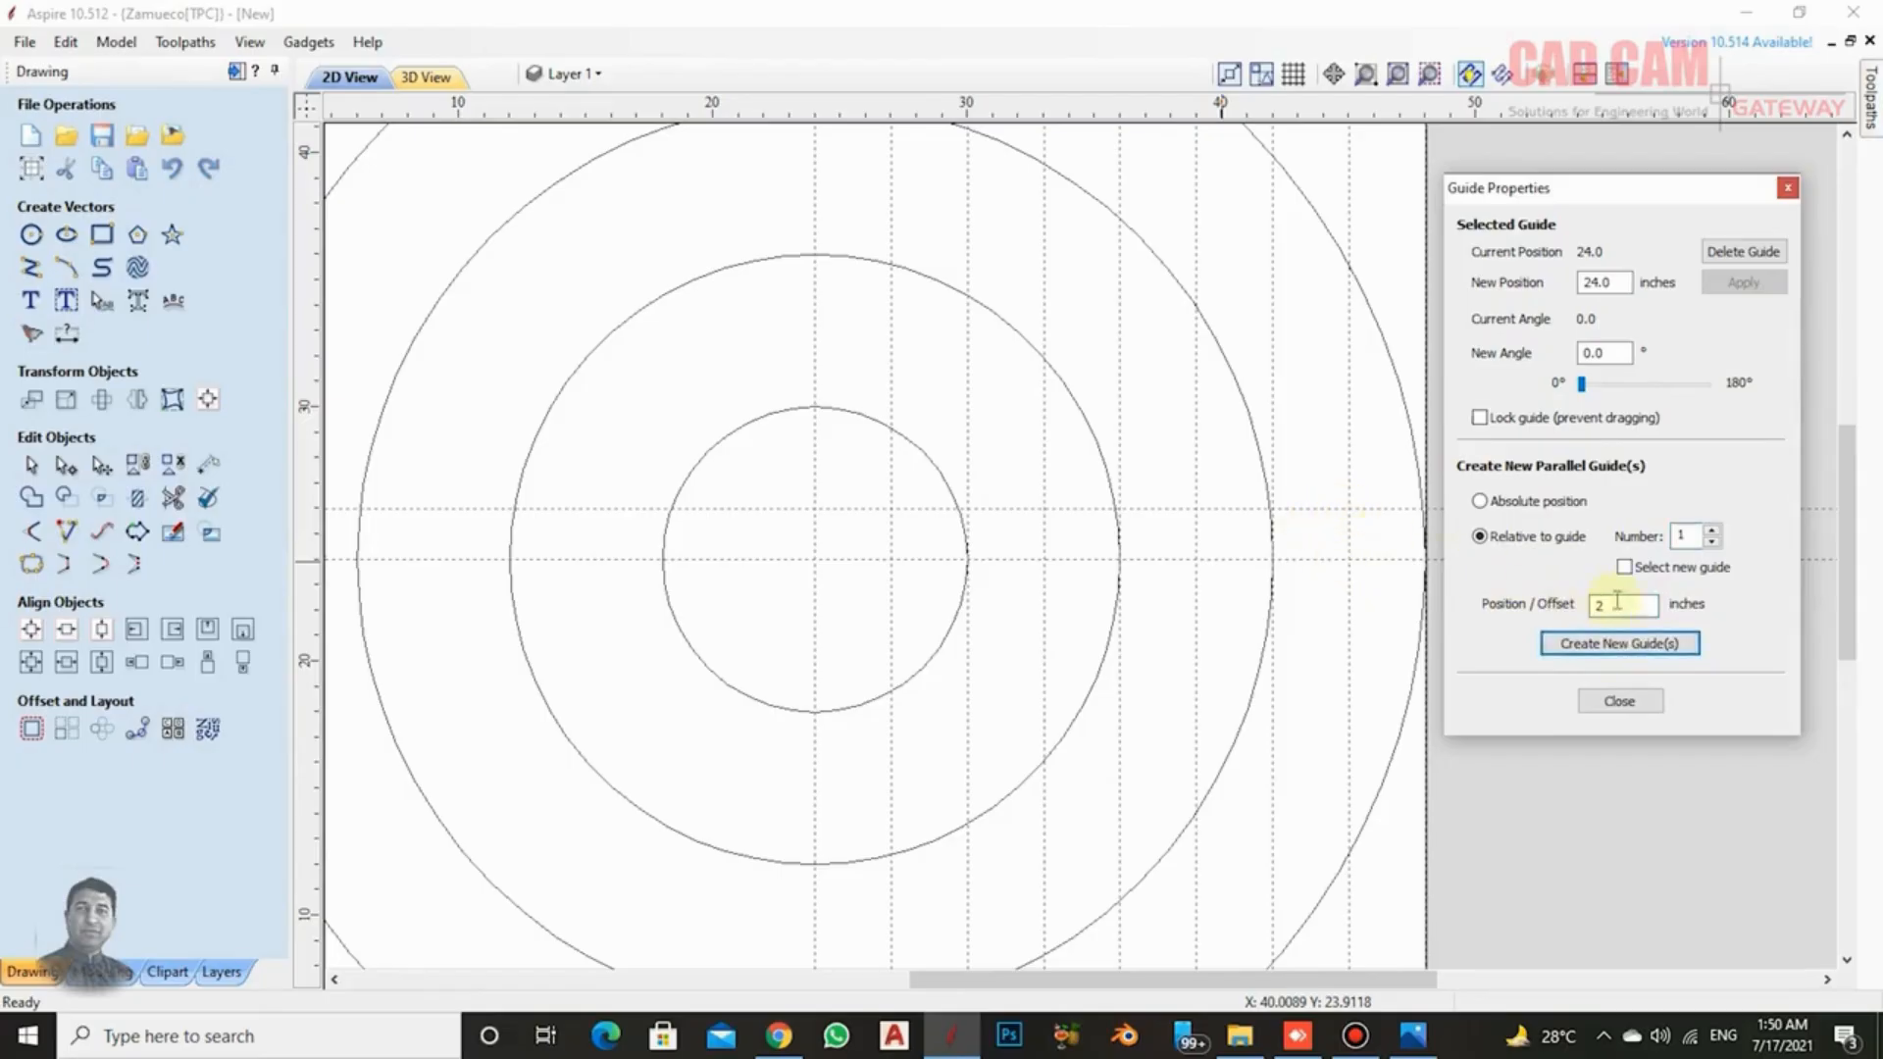
Create one parallel guide relative to the horizontal centre guide, with an offset of -2 inches.
{"action": "left_click", "coordinate": [1598, 606]}
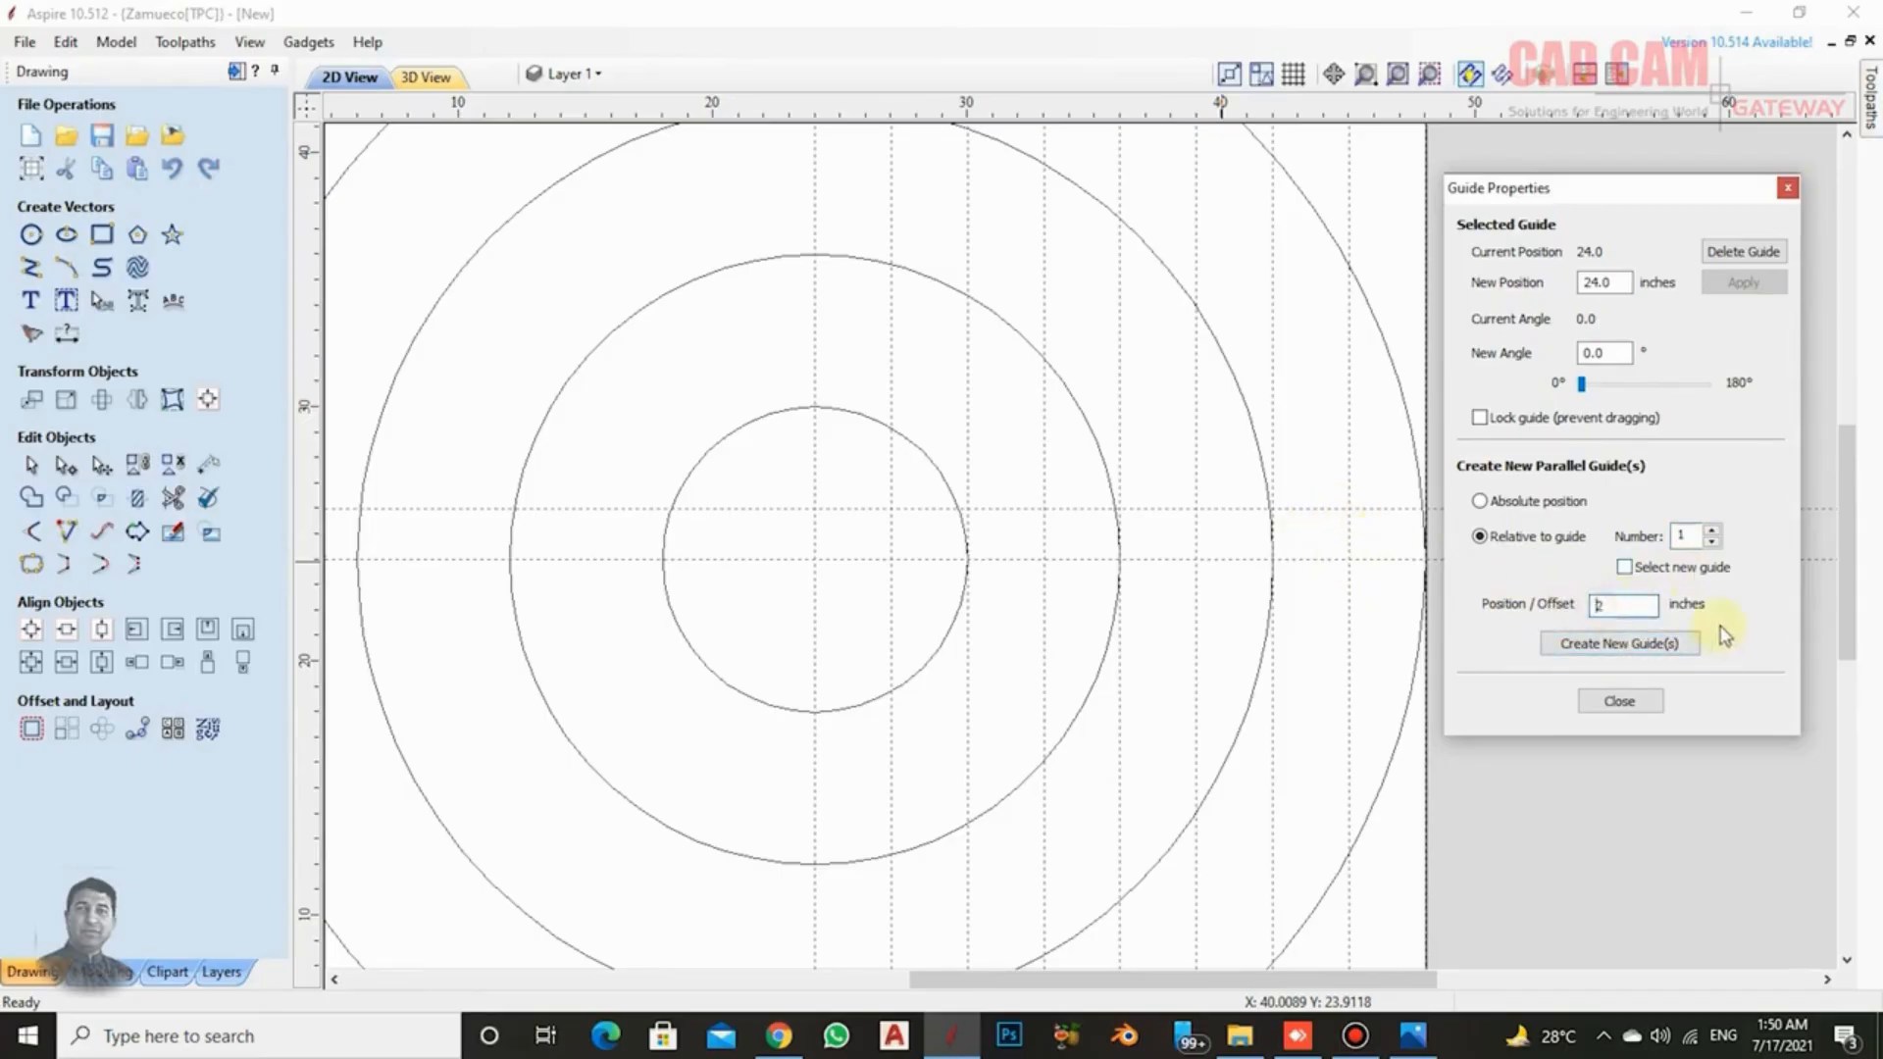
{"action": "type", "text": "-"}
{"action": "left_click", "coordinate": [1613, 644]}
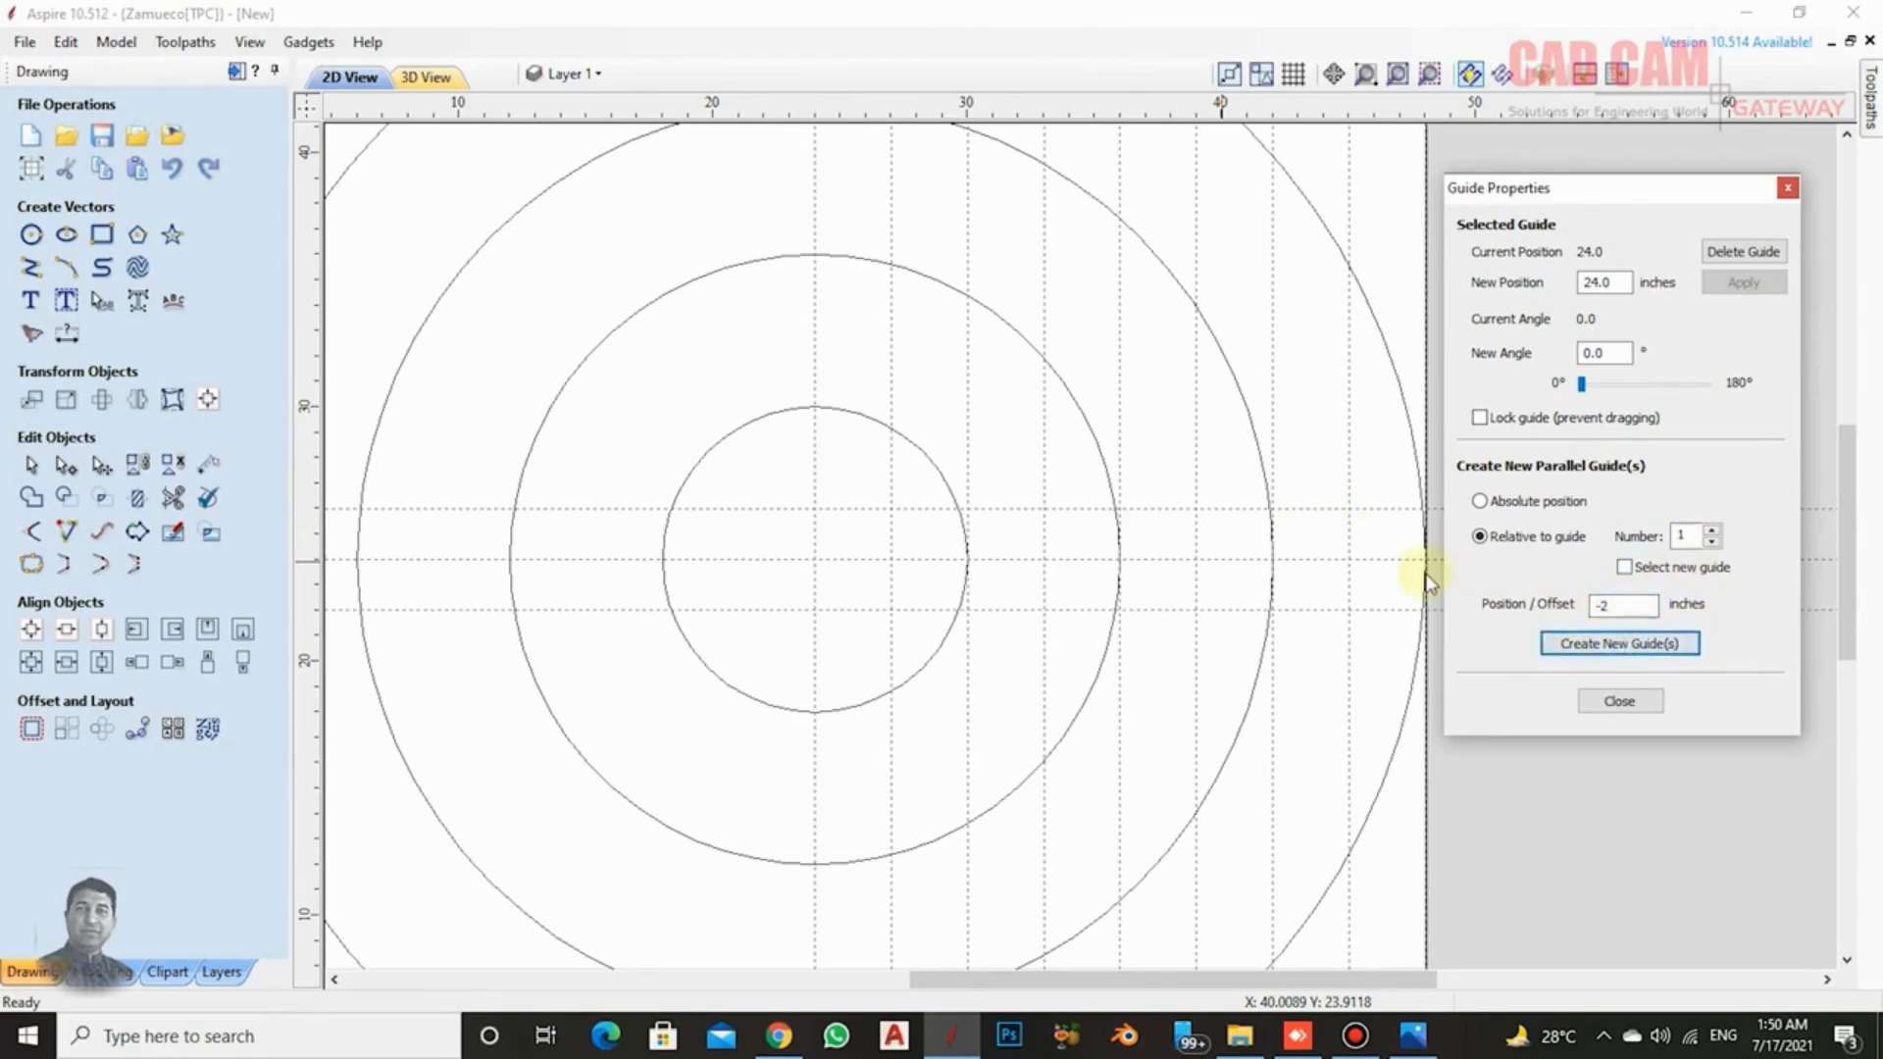
{"action": "left_click", "coordinate": [1620, 701]}
Set the position of the horizontal guide above the centre guide to 25.5 inches.
{"action": "scroll", "coordinate": [1212, 609], "scroll_direction": "down", "scroll_amount": 3}
{"action": "scroll", "coordinate": [1211, 610], "scroll_direction": "up", "scroll_amount": 3}
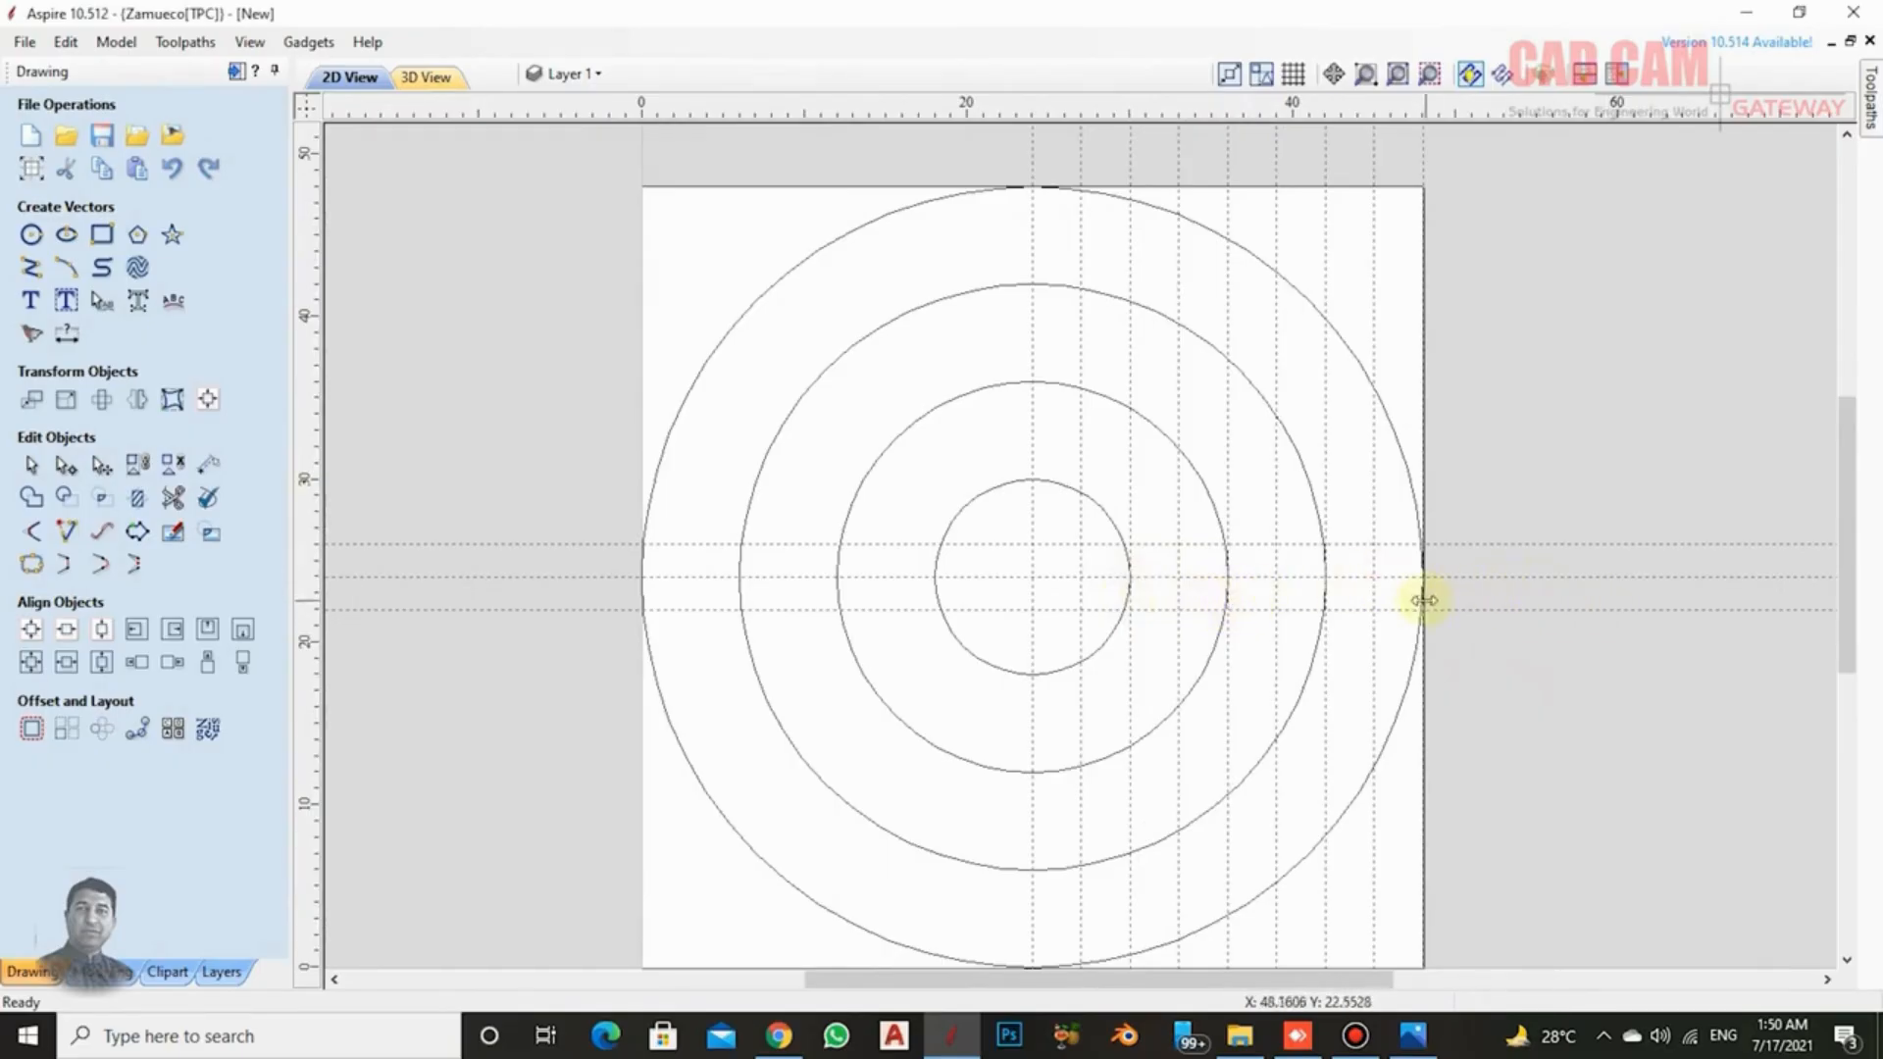
{"action": "scroll", "coordinate": [1441, 554], "scroll_direction": "up", "scroll_amount": 1}
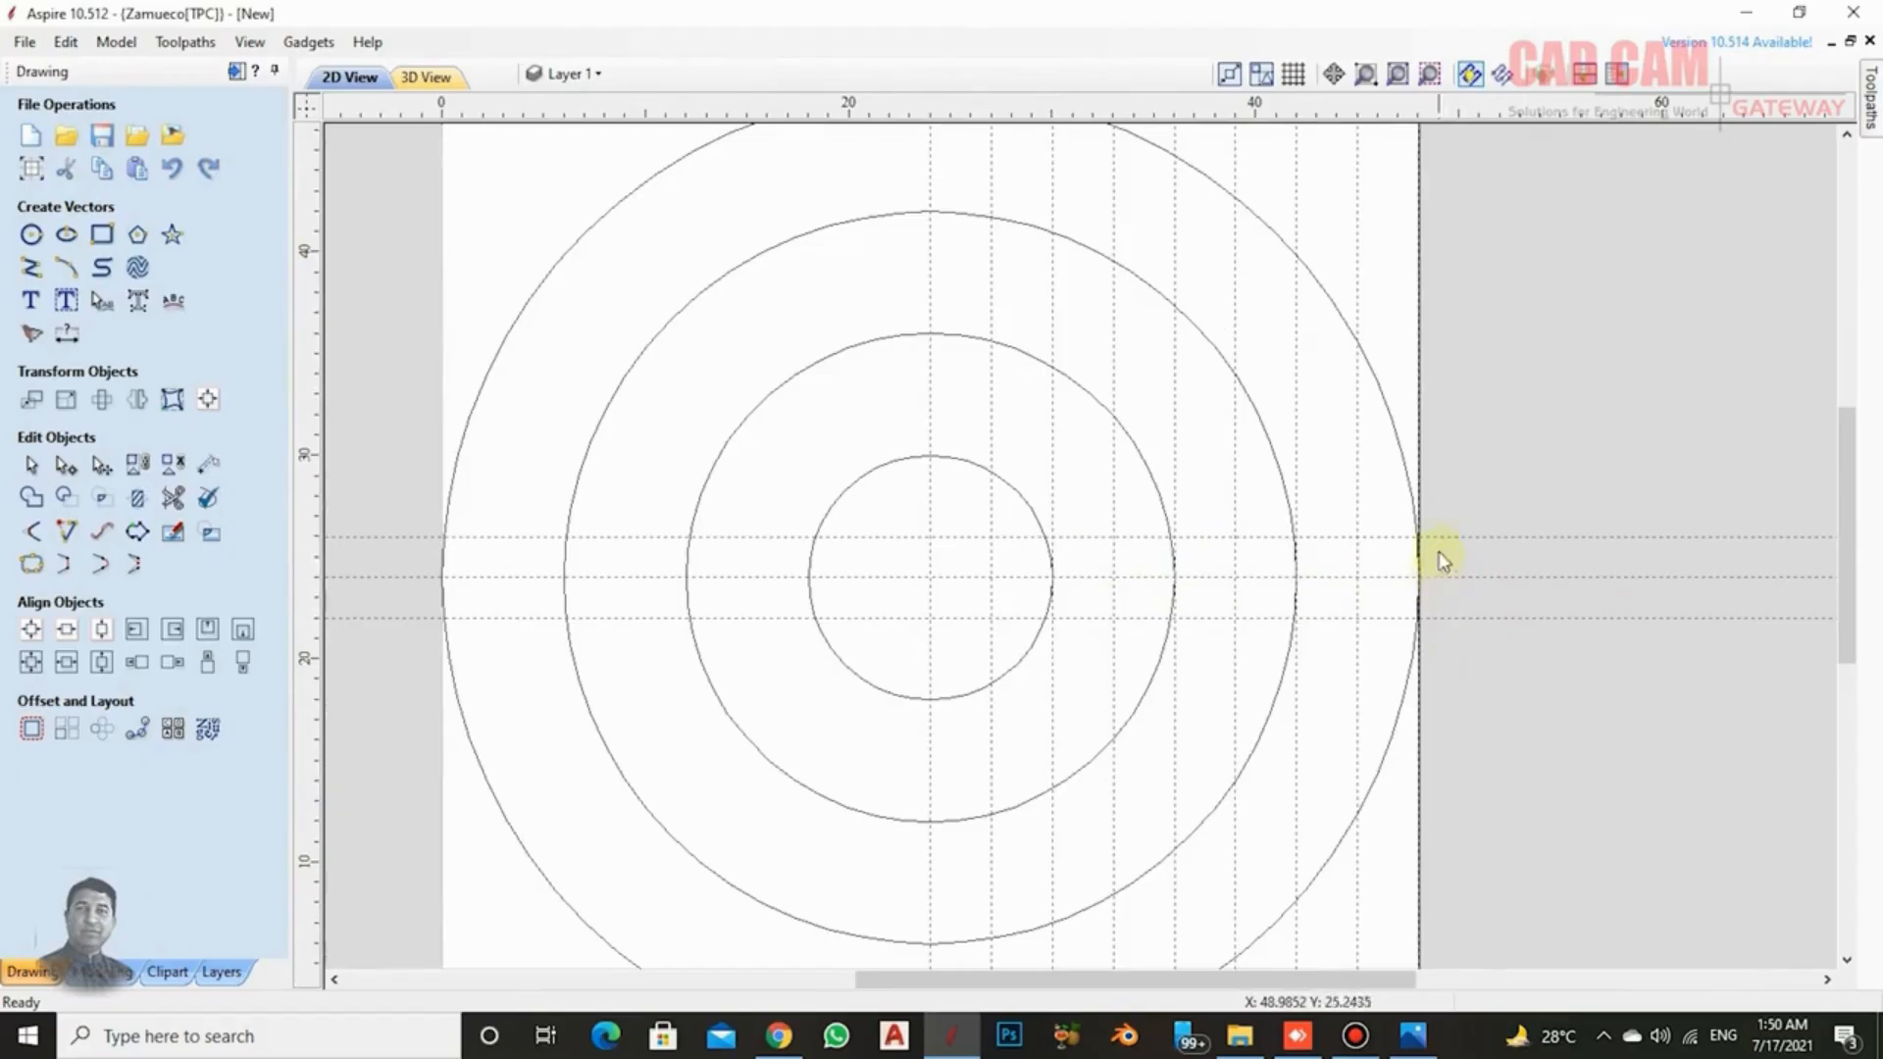
{"action": "double_click", "coordinate": [1448, 537]}
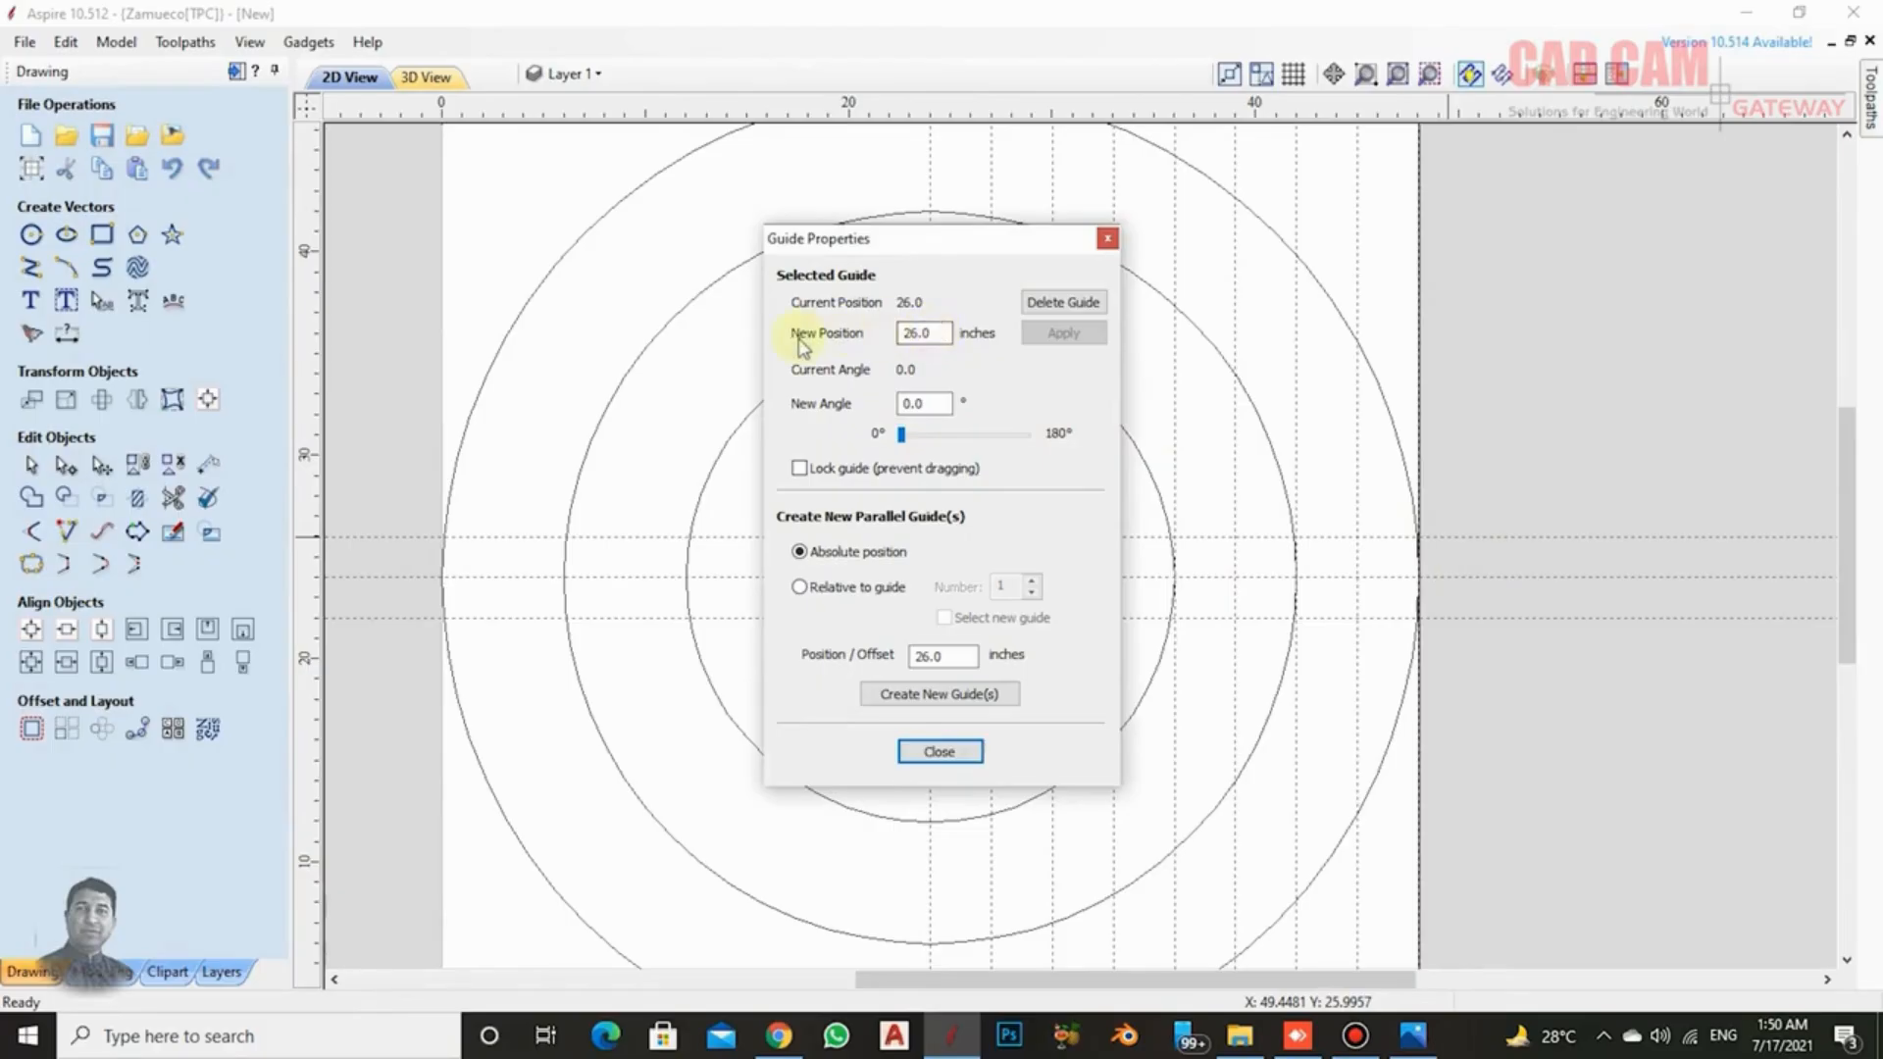
{"action": "left_click", "coordinate": [928, 333]}
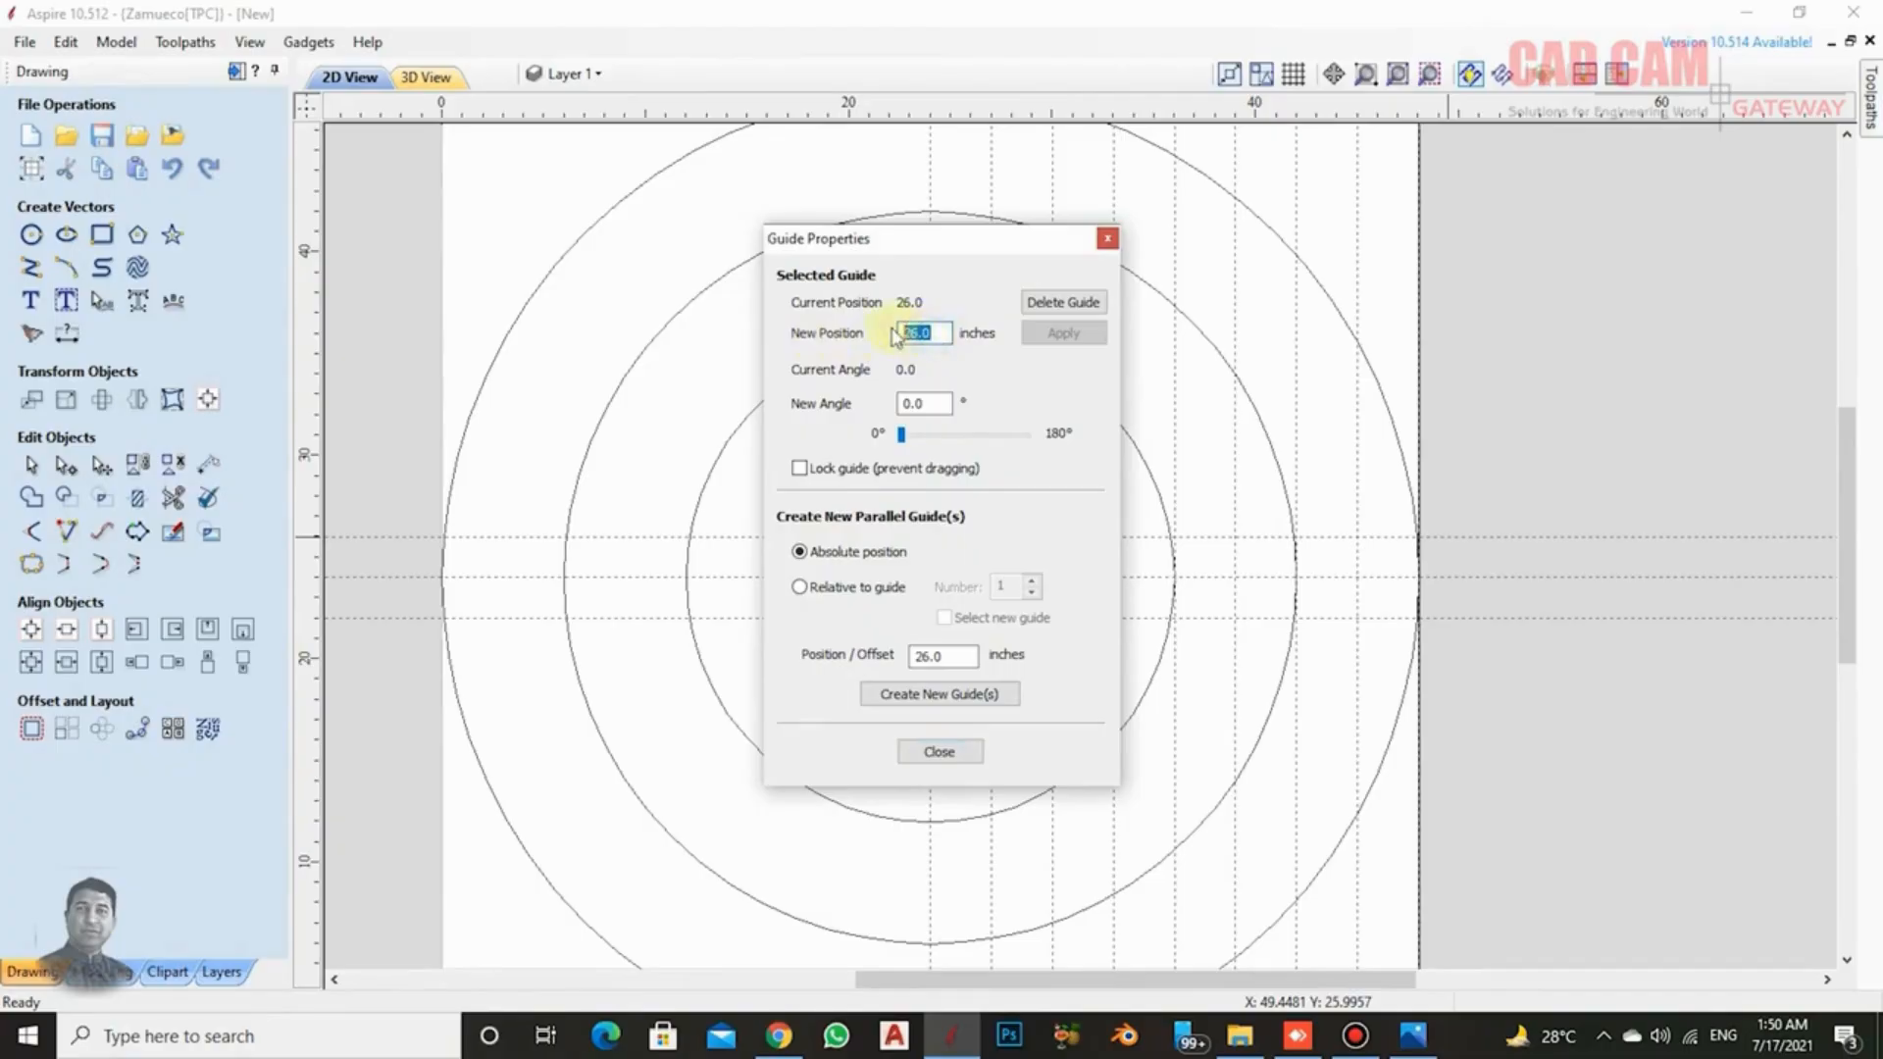
{"action": "type", "text": "25"}
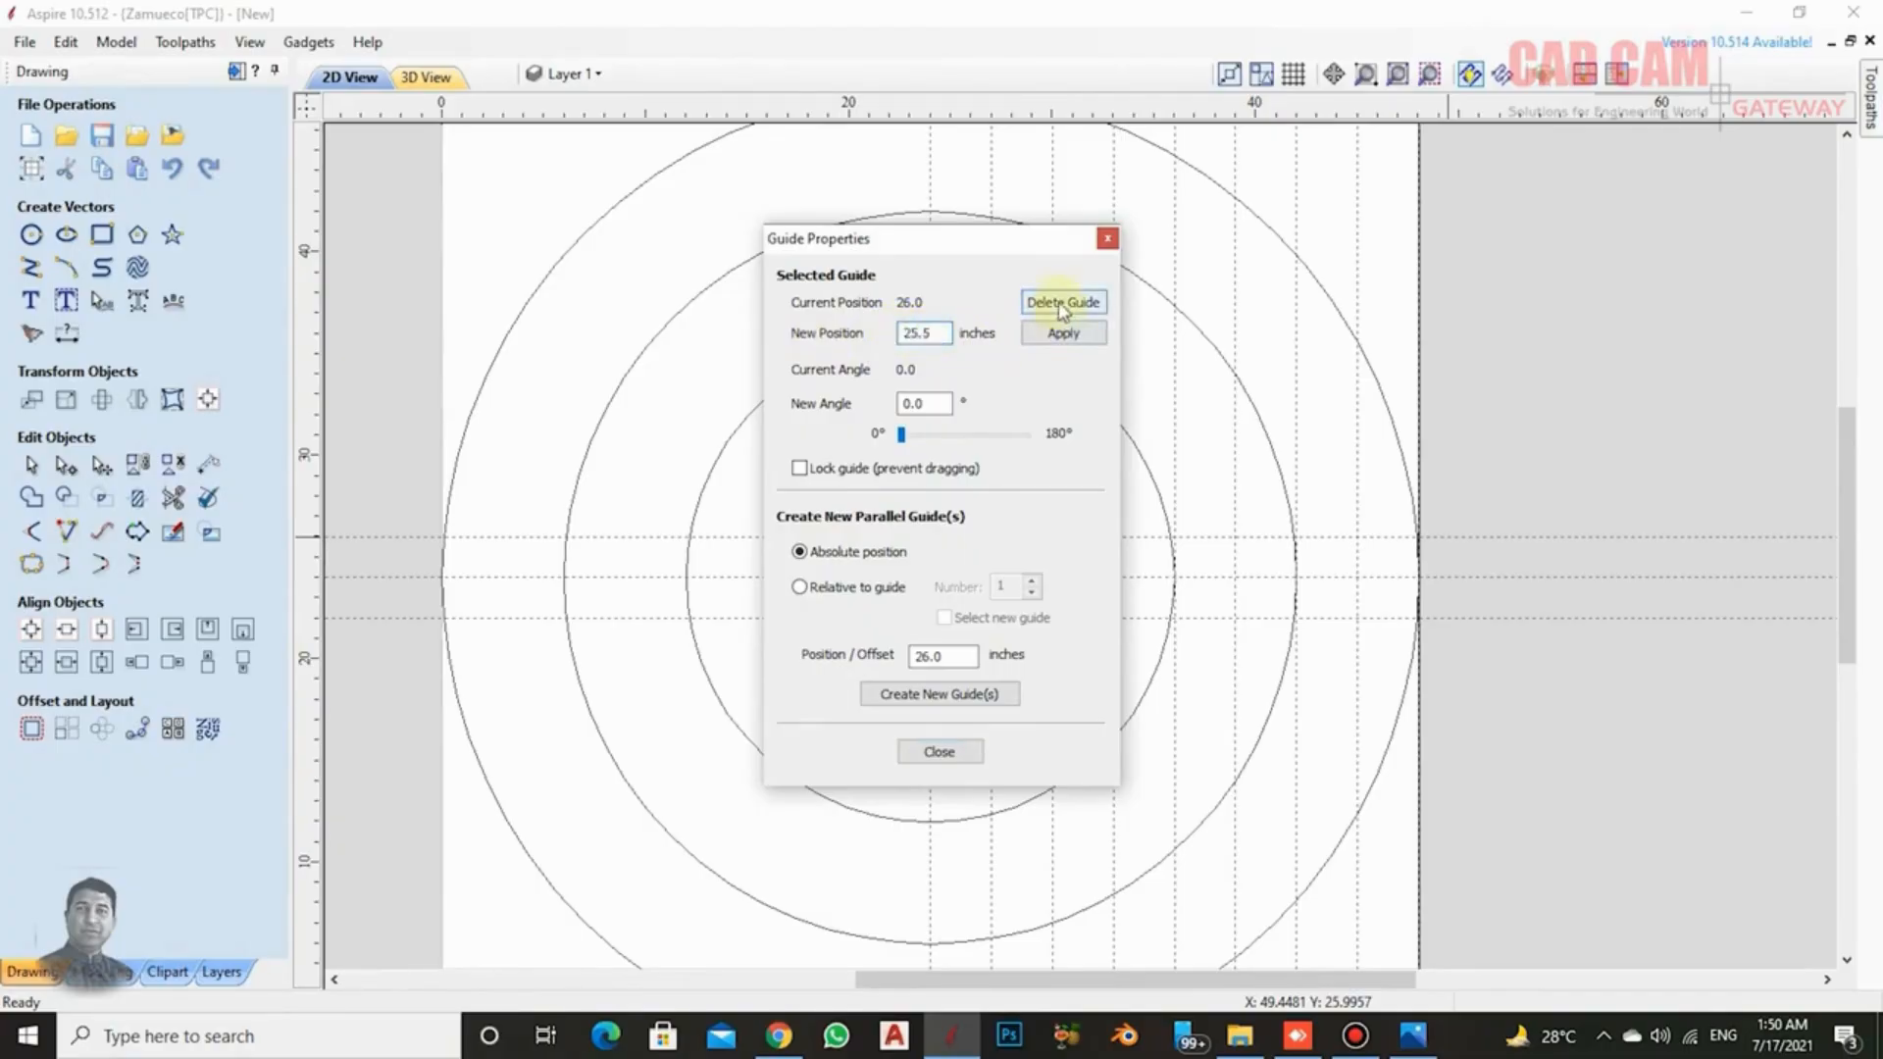
{"action": "left_click", "coordinate": [1063, 335]}
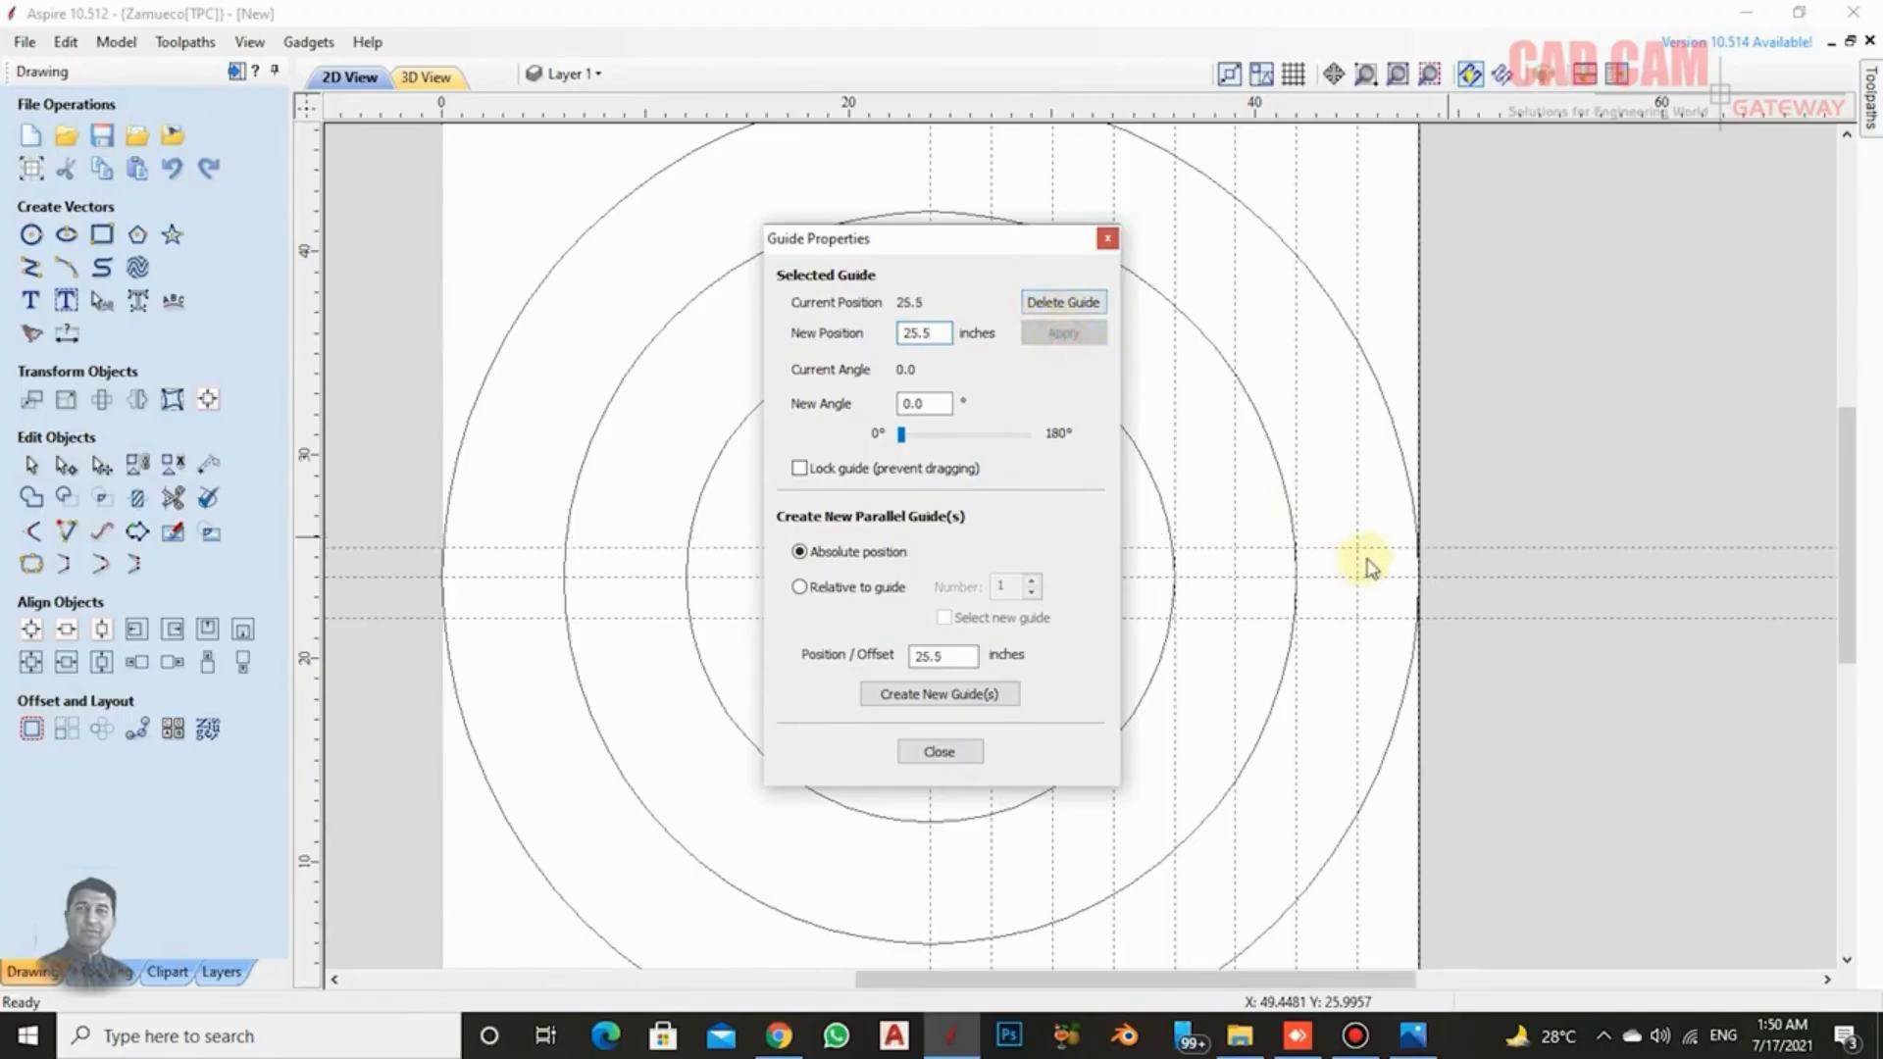
Restore the upper horizontal guide's position to 26 inches and close its properties.
{"action": "double_click", "coordinate": [931, 335]}
{"action": "type", "text": "26"}
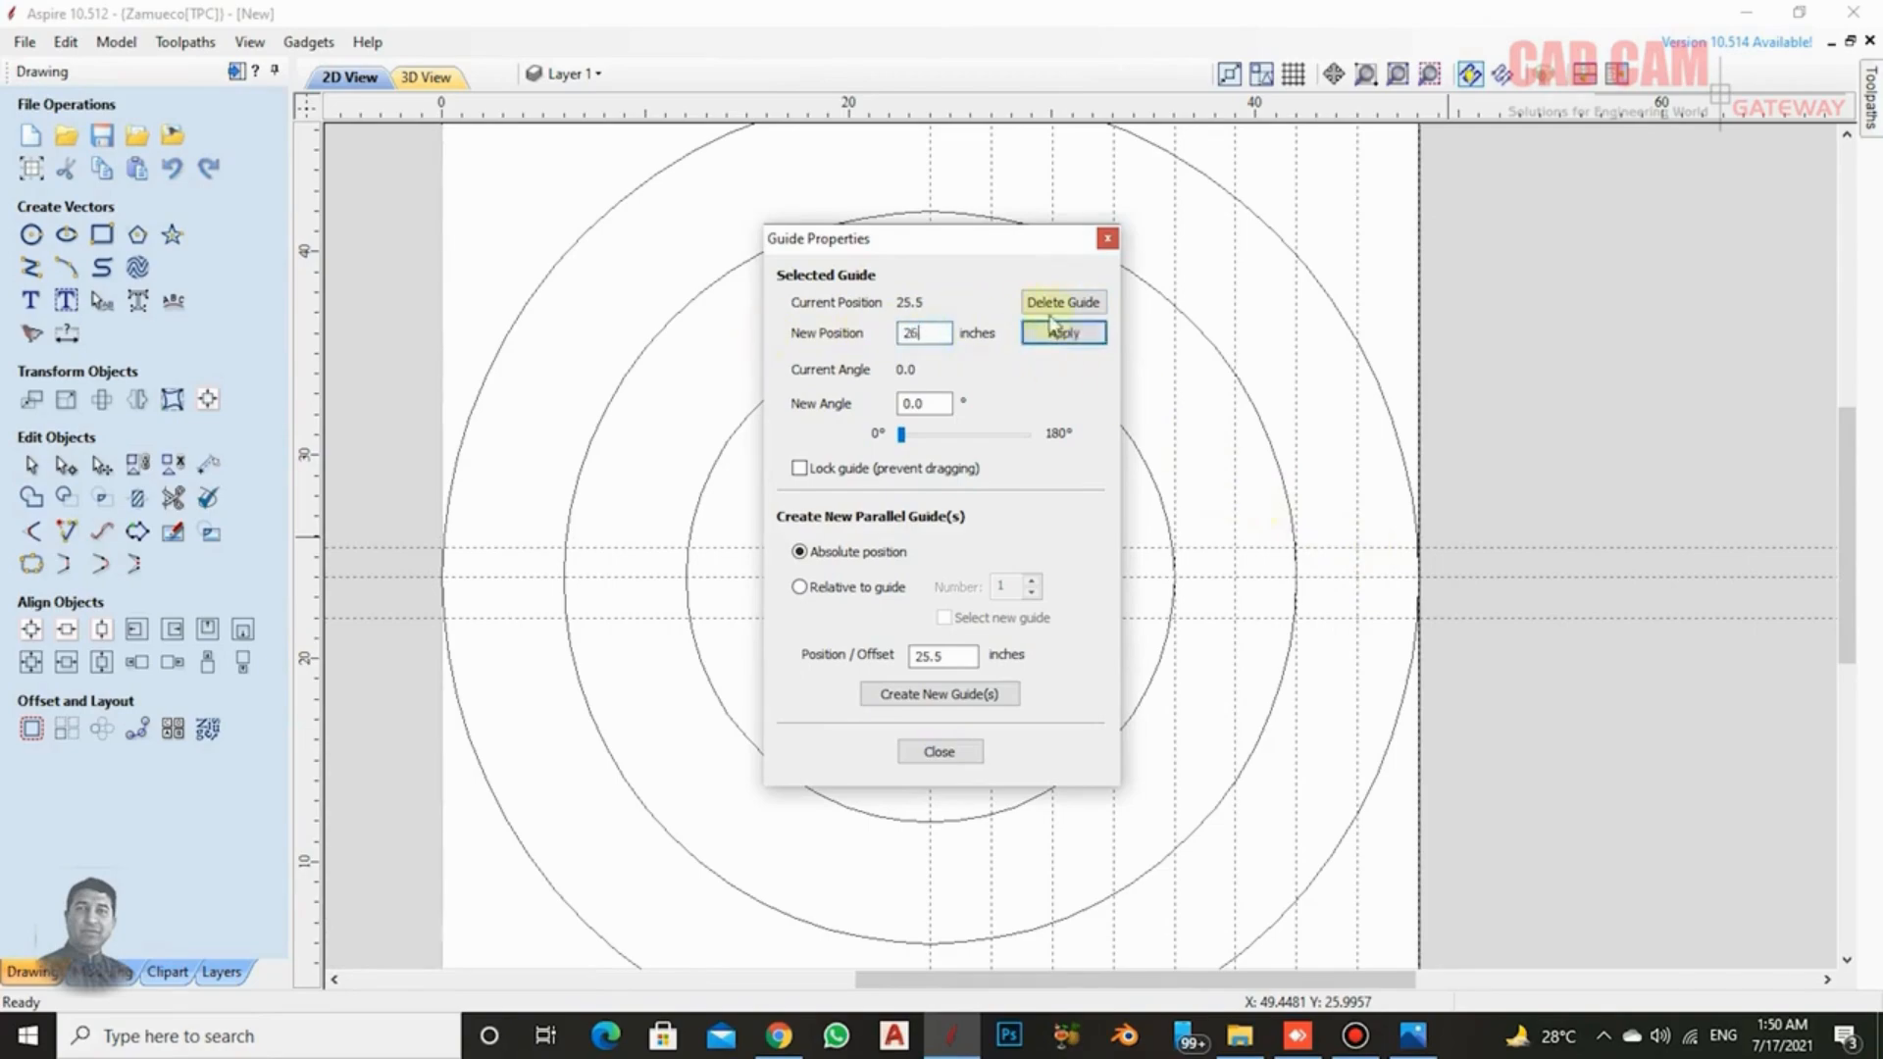
{"action": "left_click", "coordinate": [1065, 335]}
{"action": "left_click", "coordinate": [927, 750]}
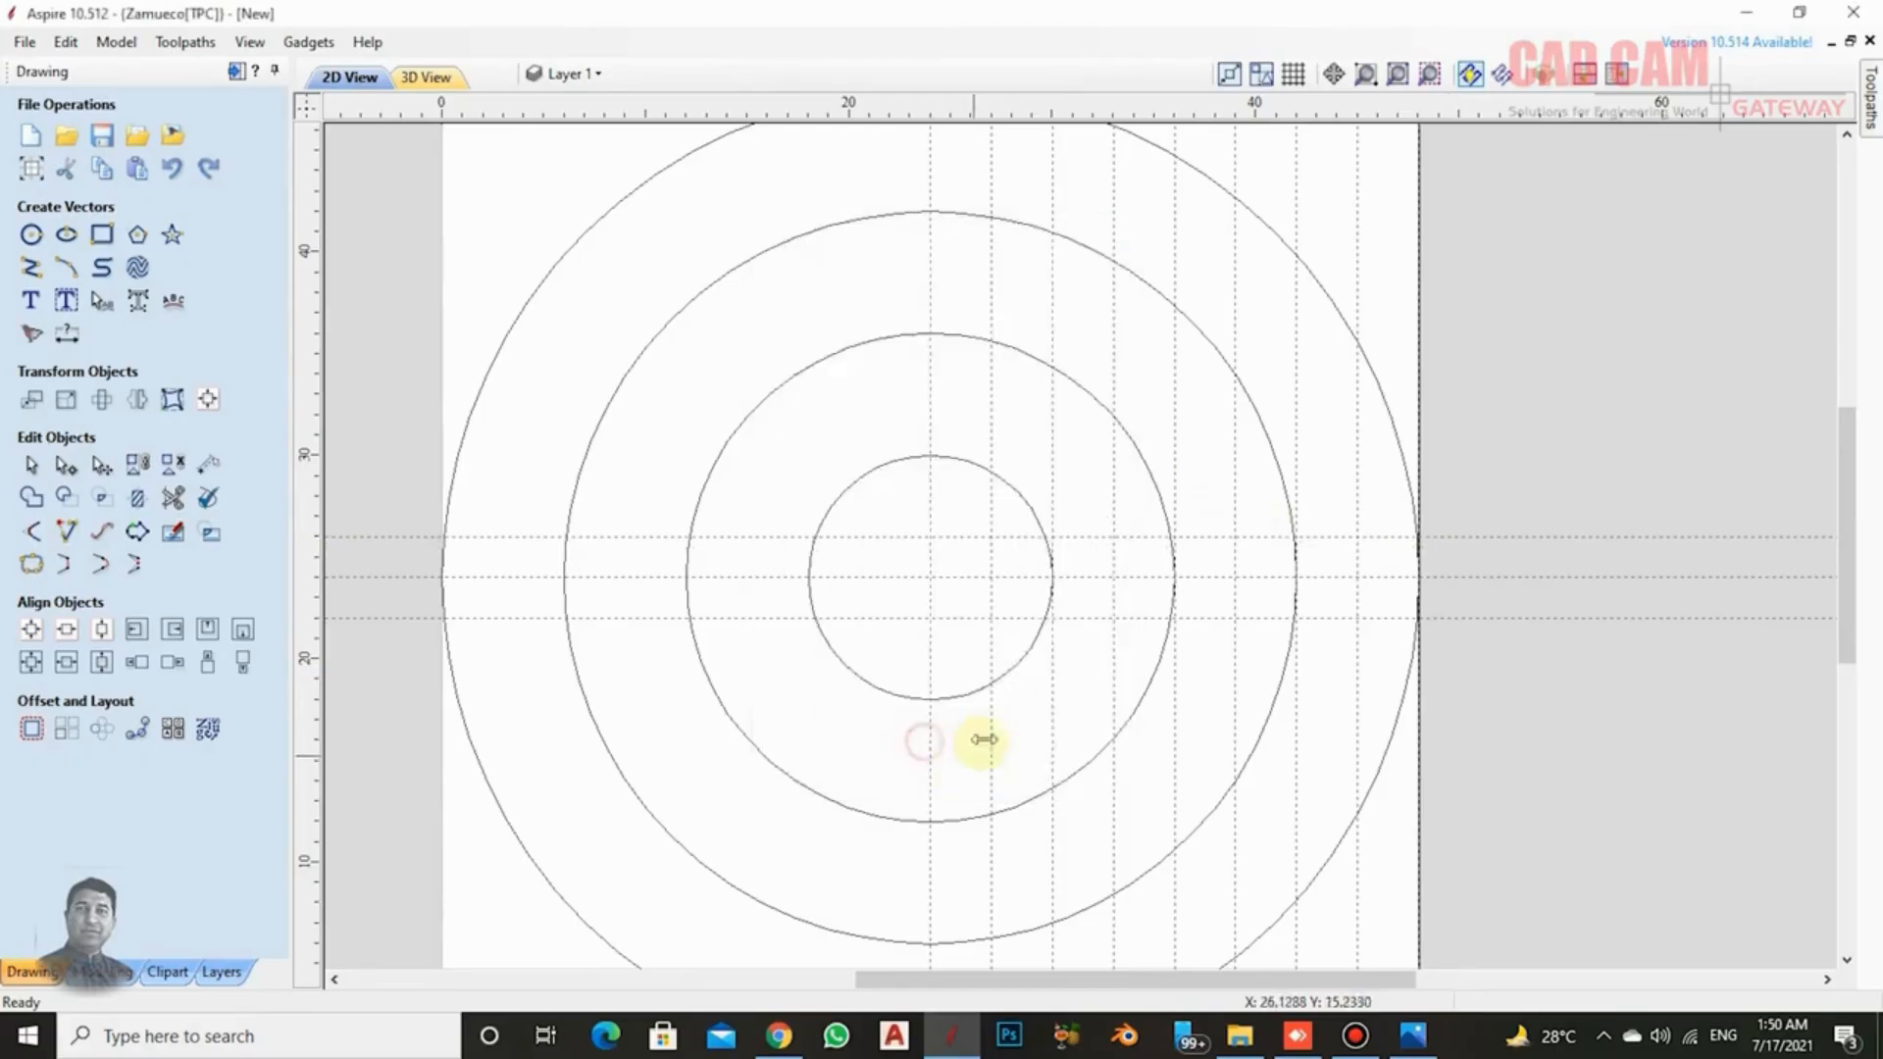
Draw a wave curve from the circles' centre through X 27, Y 24, alternating Y 26 crests and Y 24 troughs every 3 inches to X 48.
{"action": "scroll", "coordinate": [1197, 555], "scroll_direction": "down", "scroll_amount": 2}
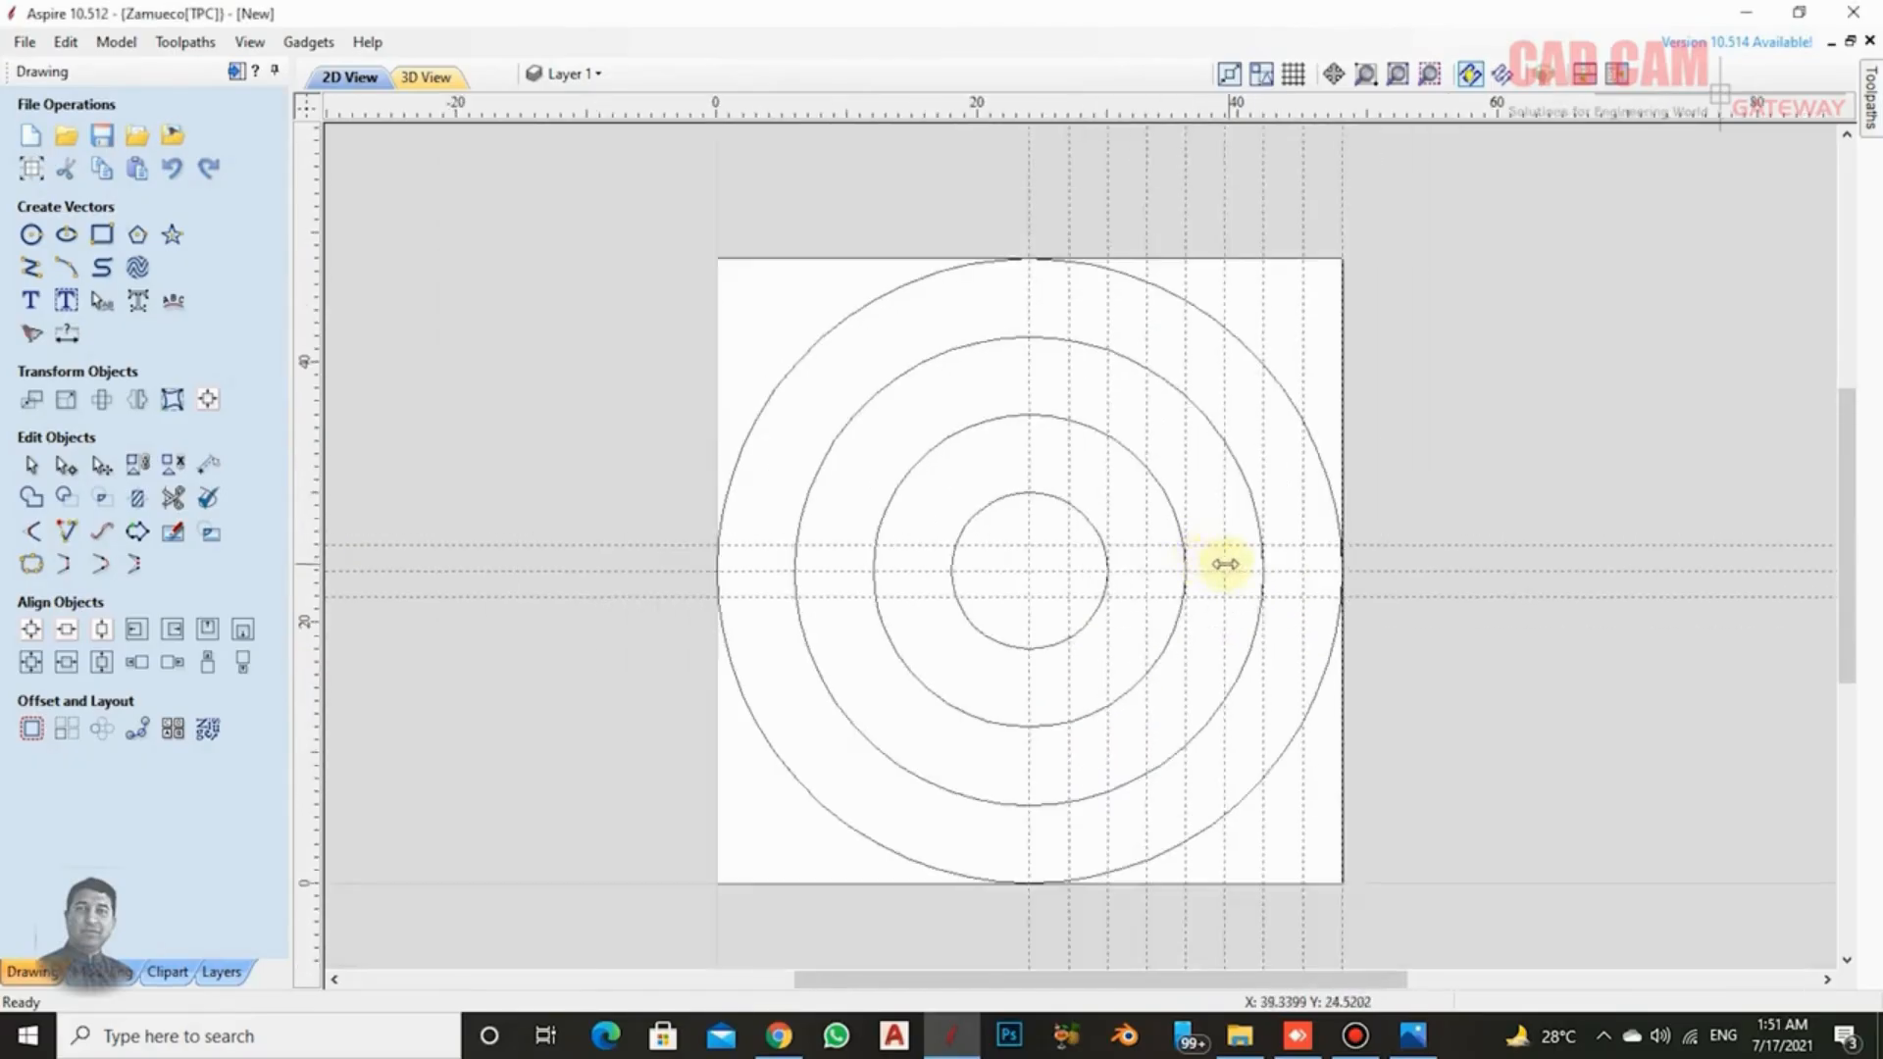
{"action": "scroll", "coordinate": [1347, 598], "scroll_direction": "up", "scroll_amount": 2}
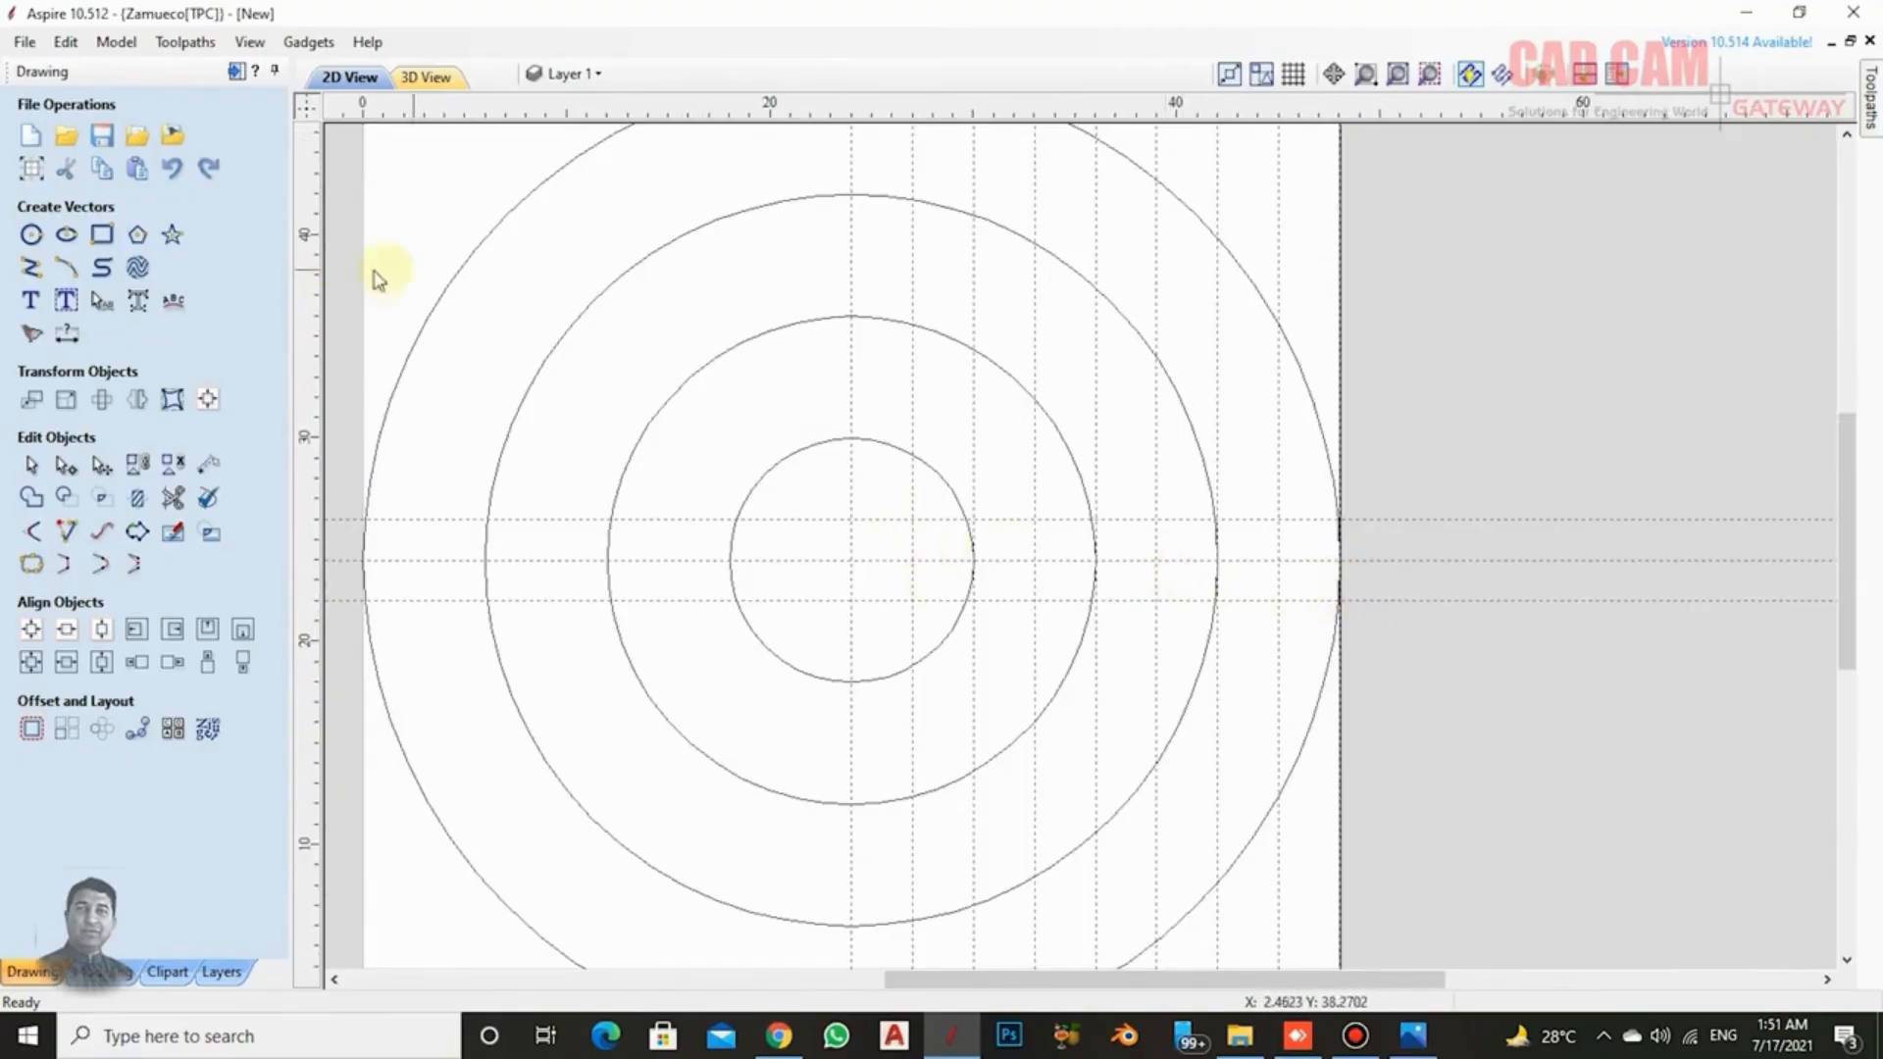
{"action": "left_click", "coordinate": [102, 271]}
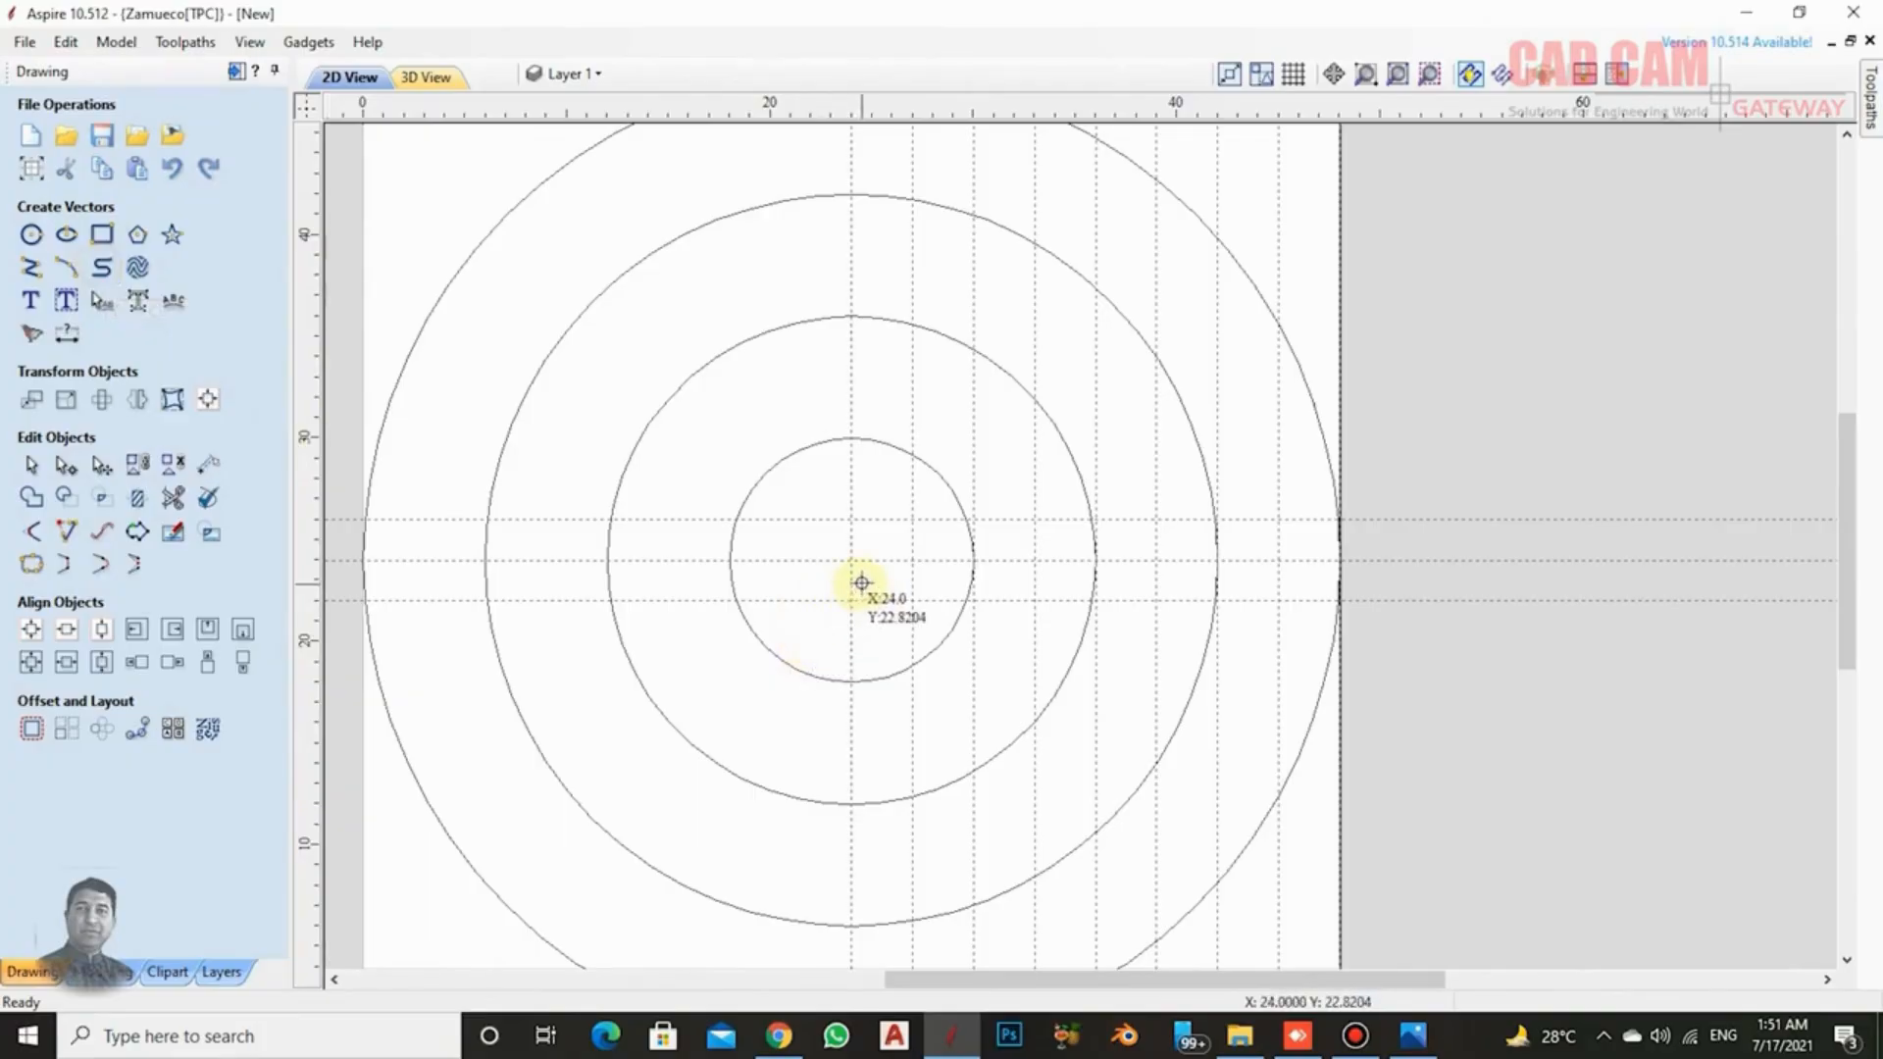
{"action": "scroll", "coordinate": [984, 580], "scroll_direction": "up", "scroll_amount": 2}
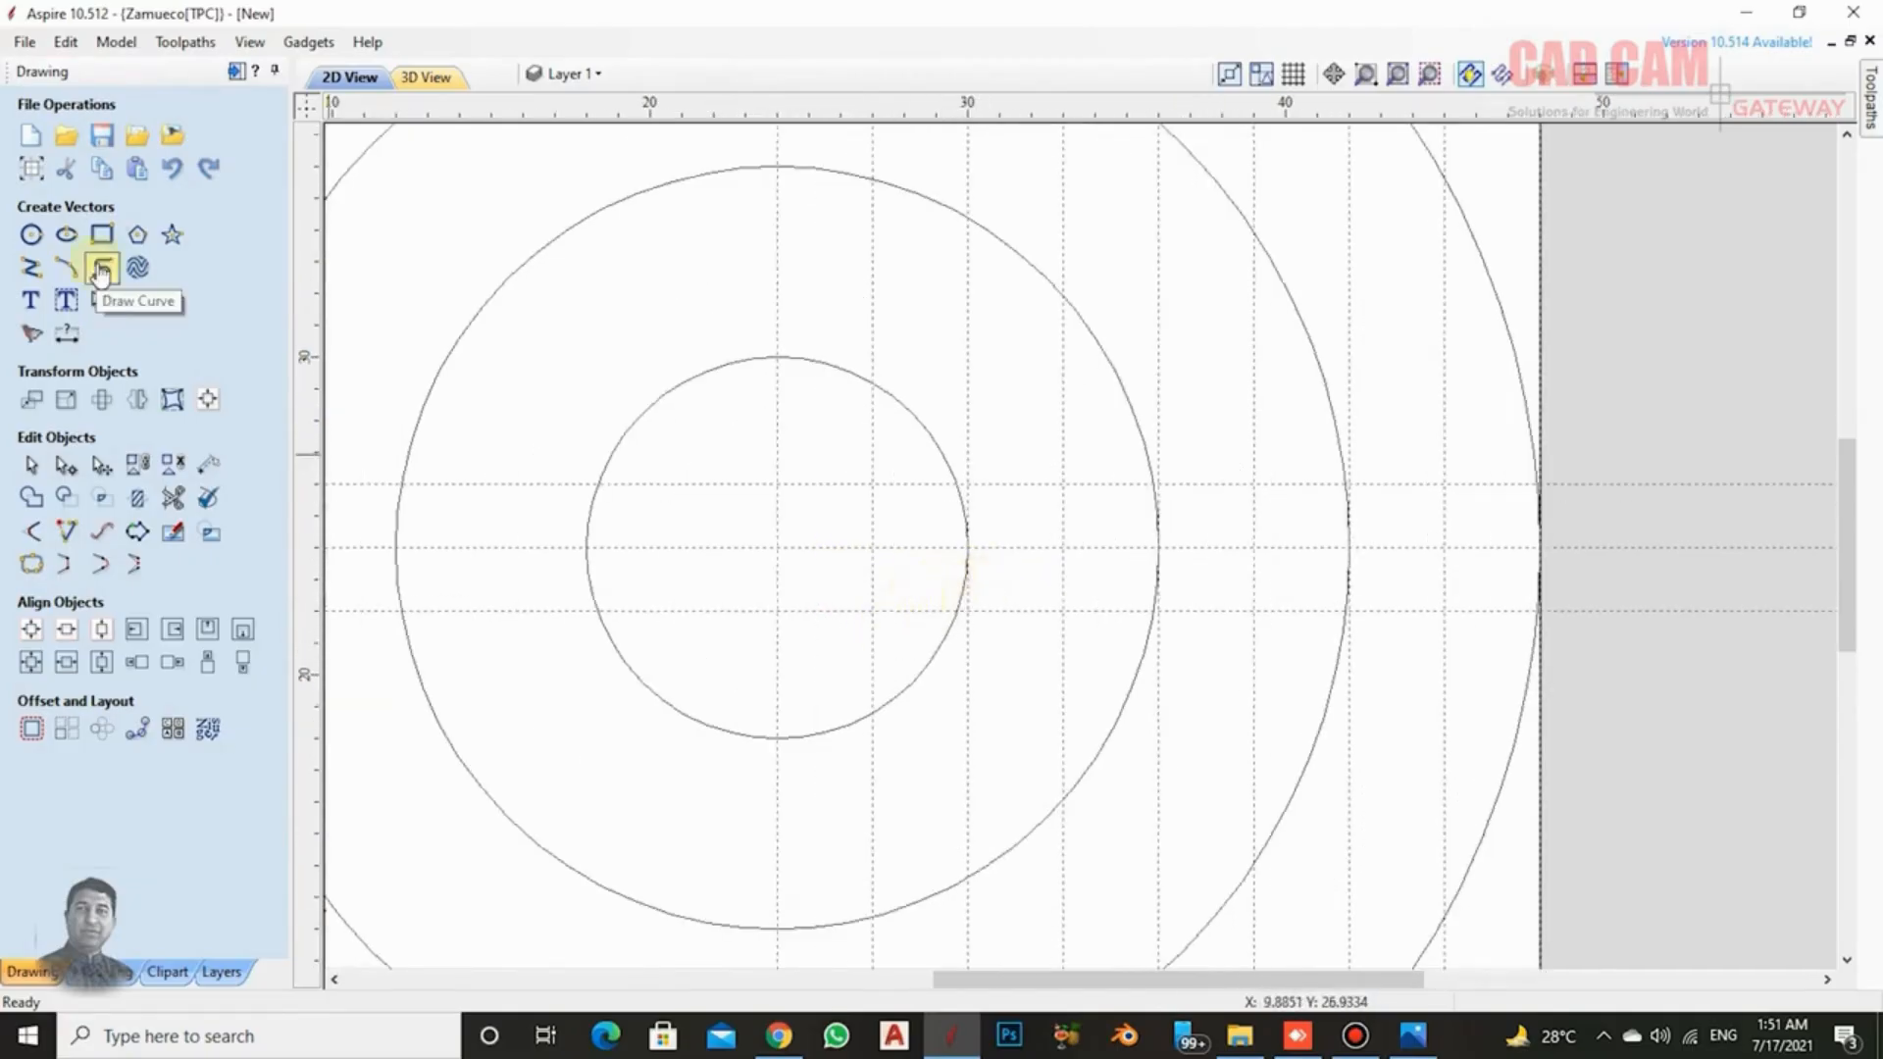
{"action": "left_click", "coordinate": [101, 268]}
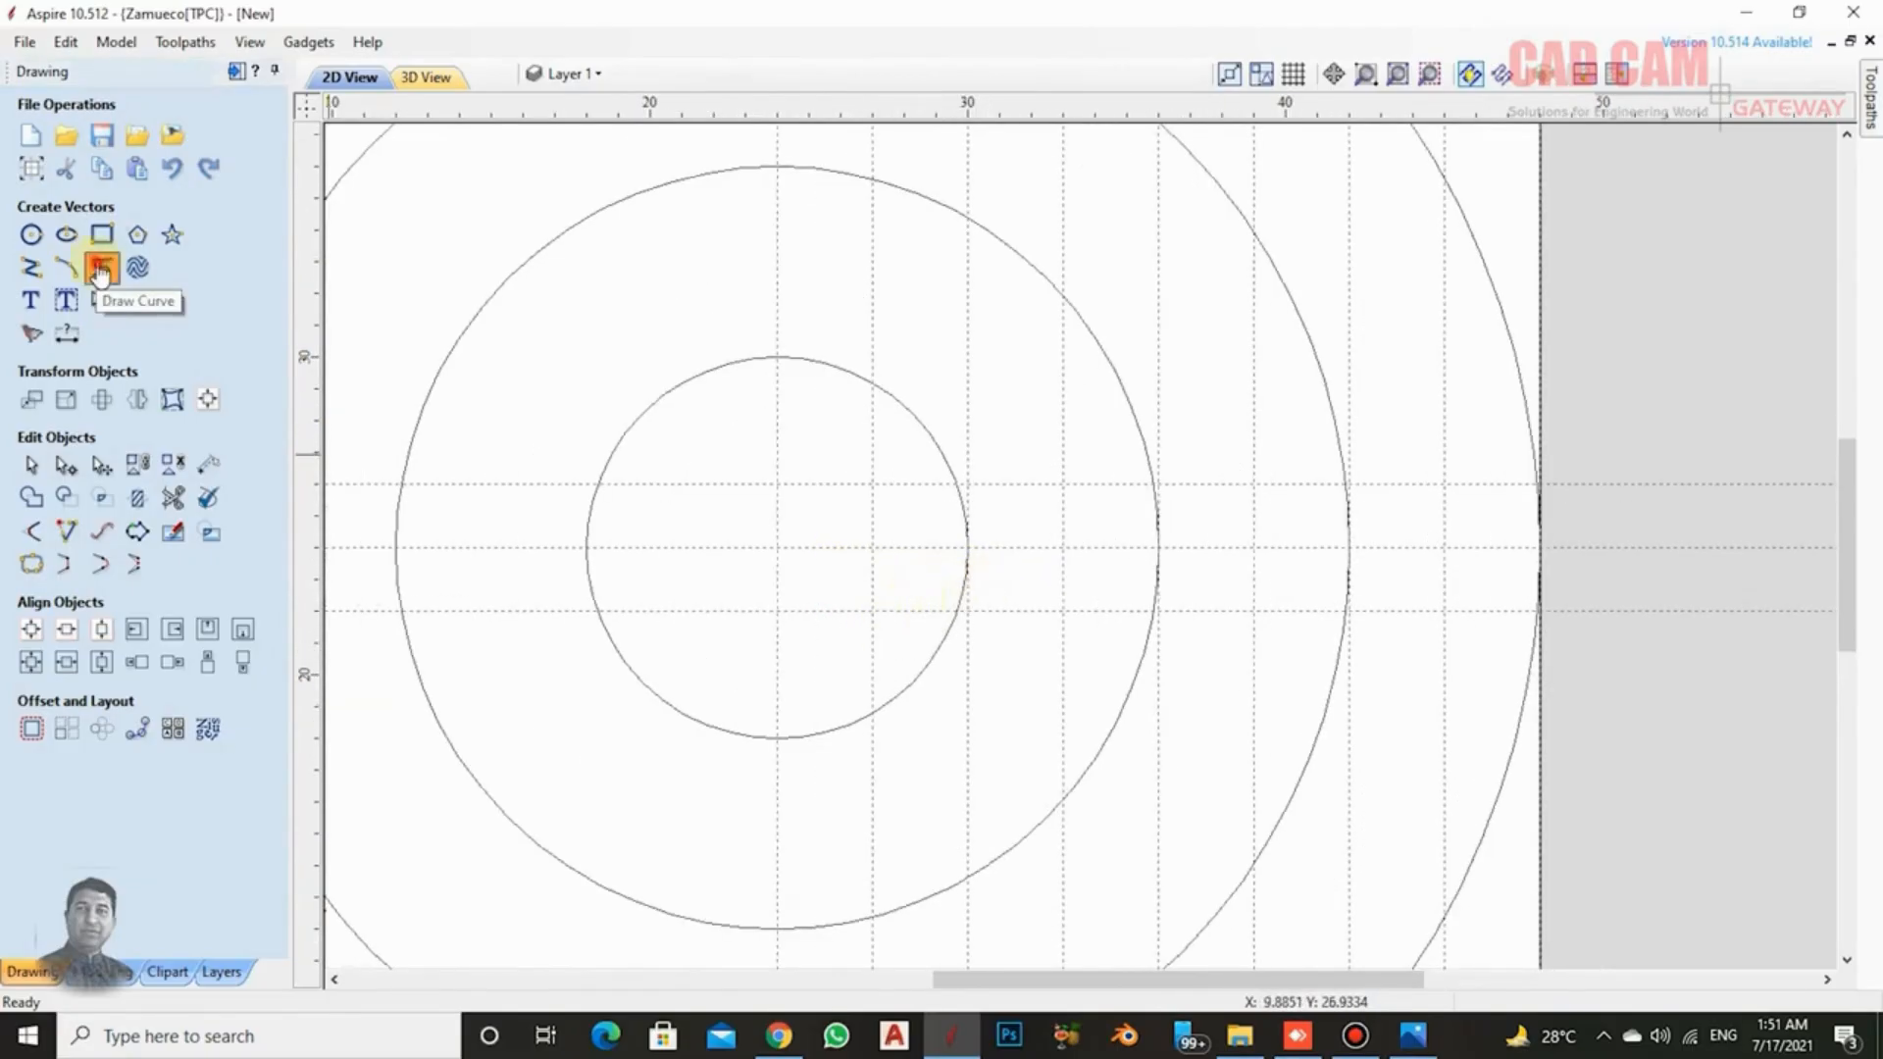
{"action": "left_click", "coordinate": [774, 550]}
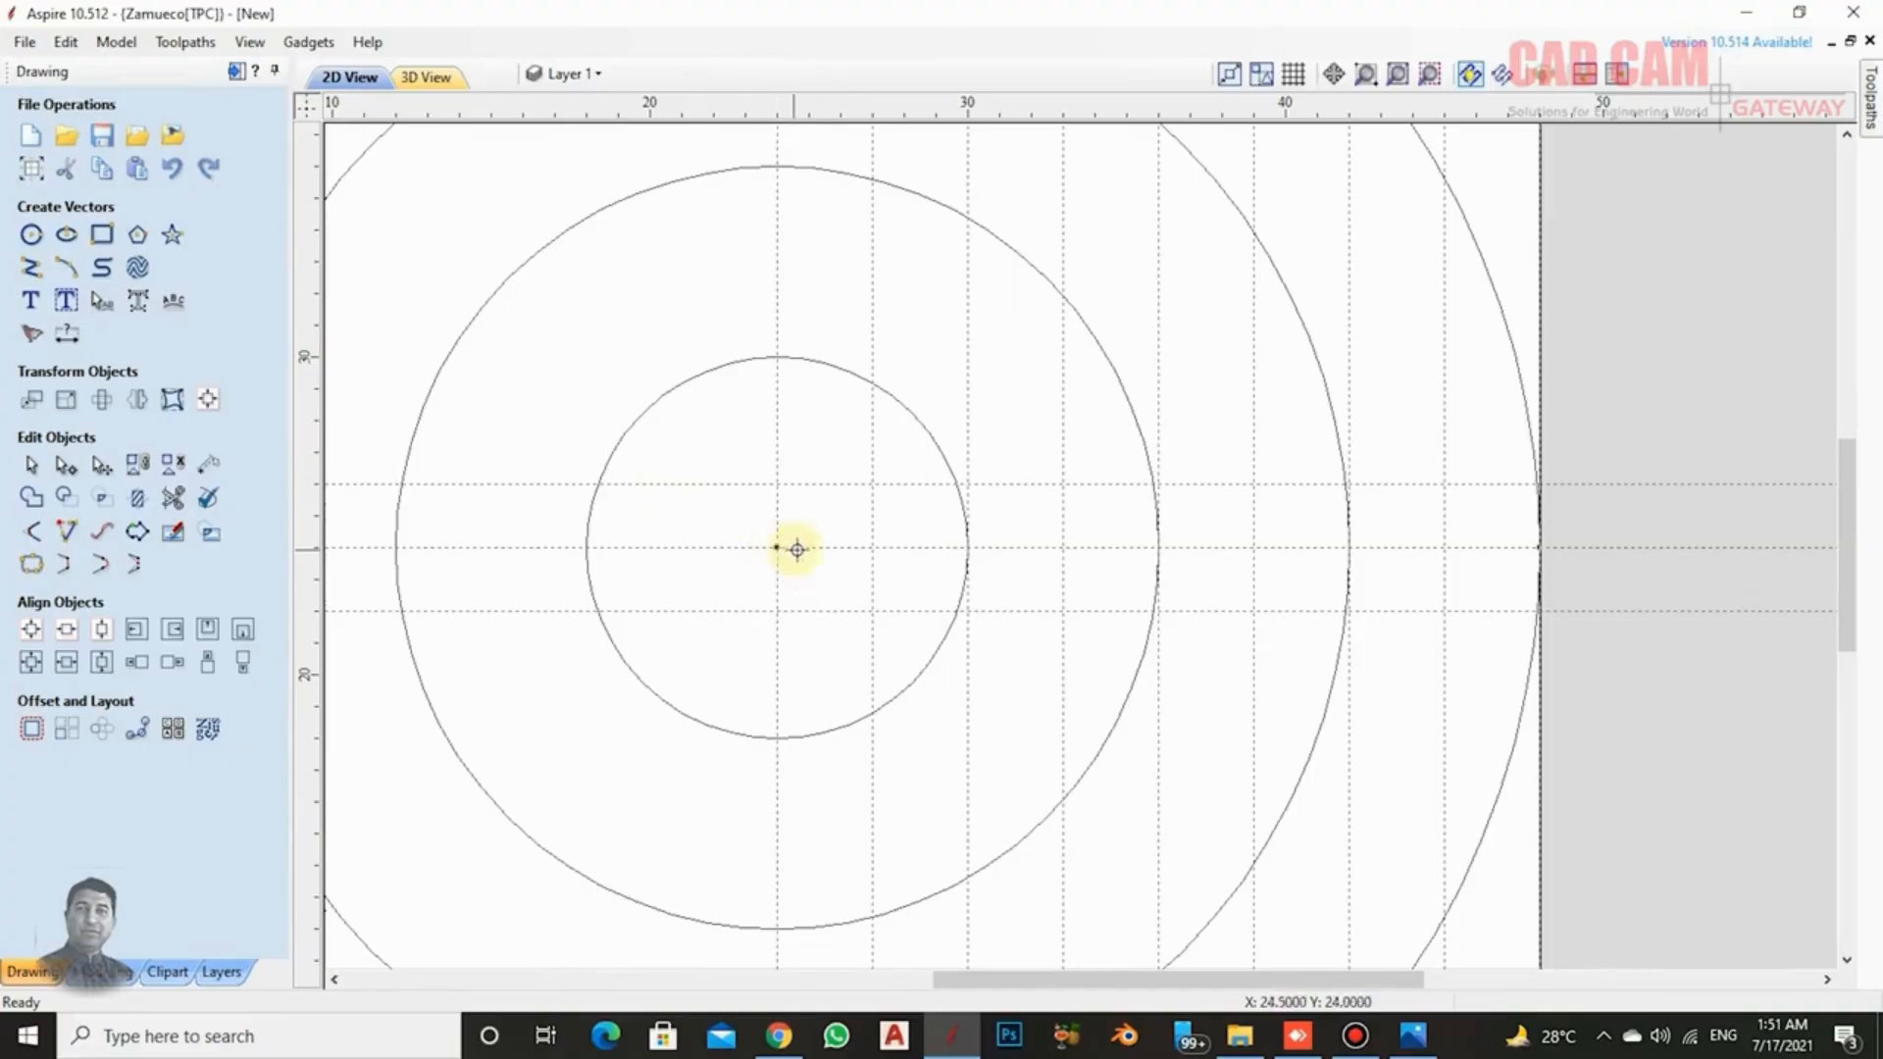
{"action": "left_click", "coordinate": [871, 546]}
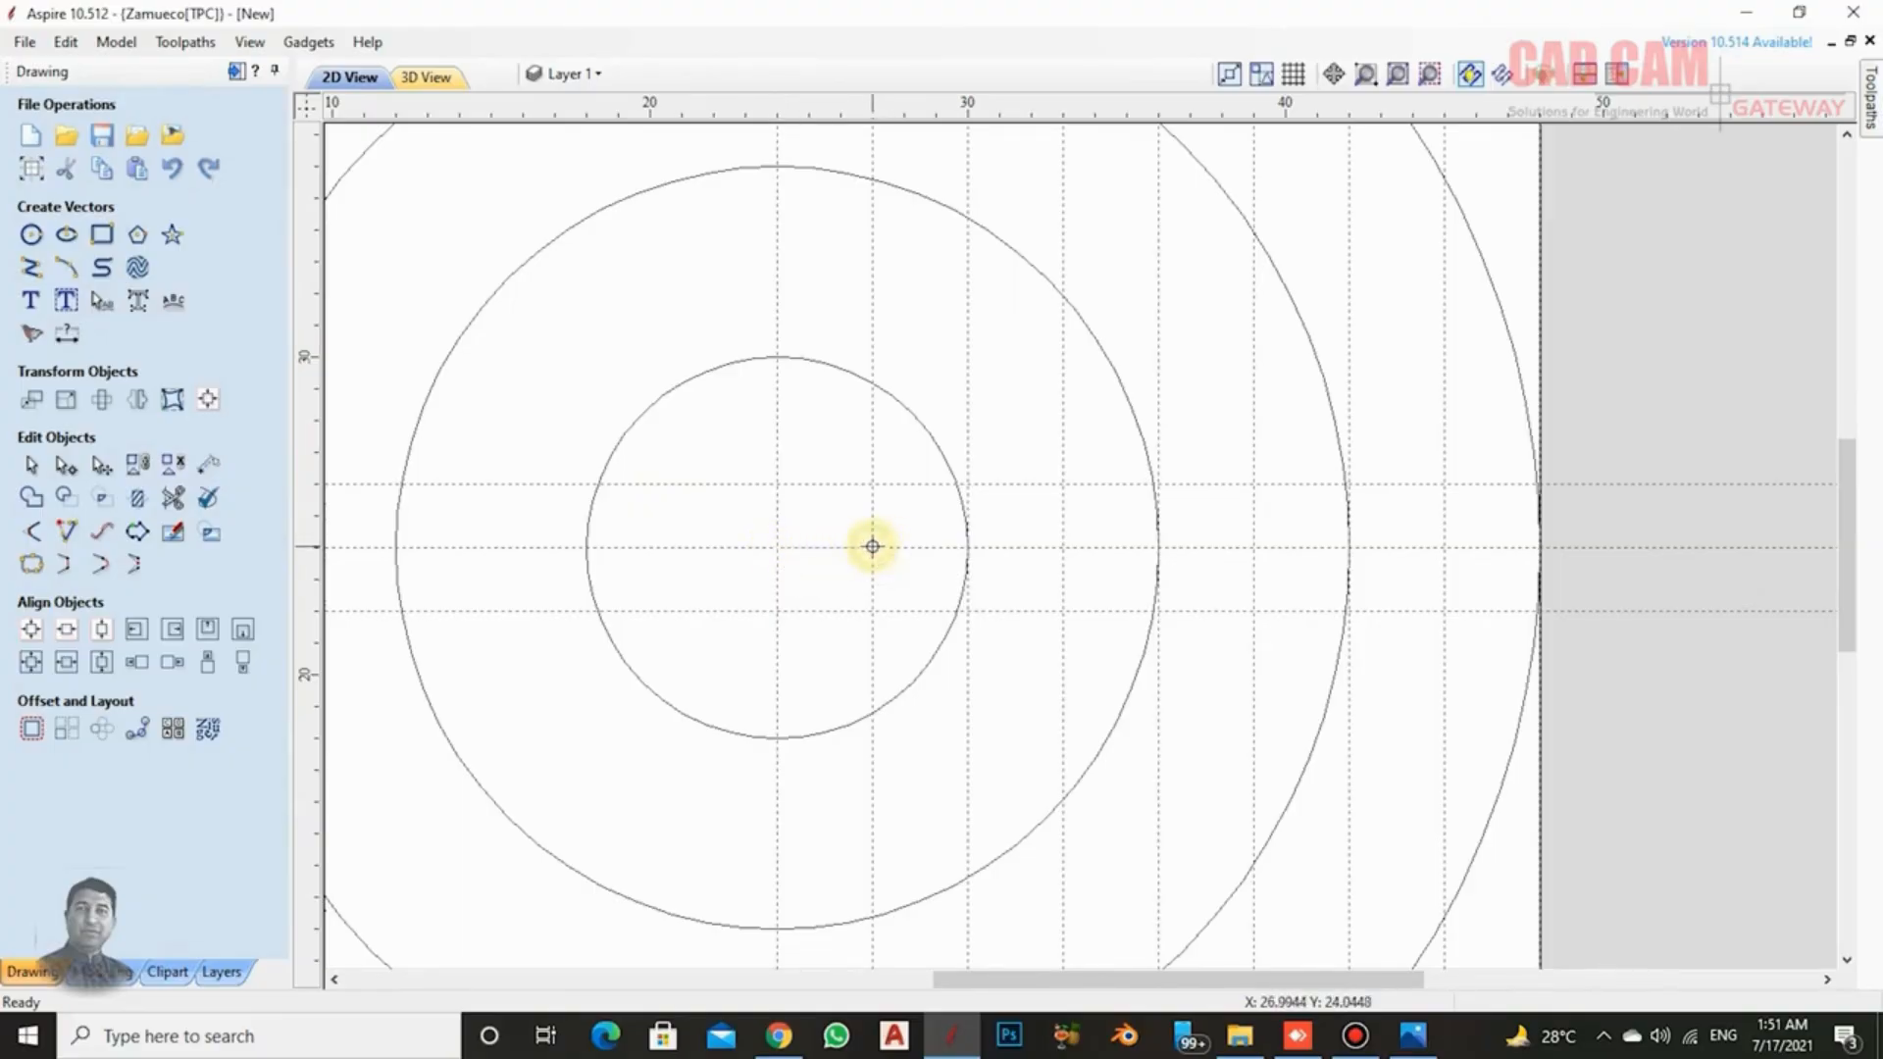
{"action": "left_click", "coordinate": [969, 483]}
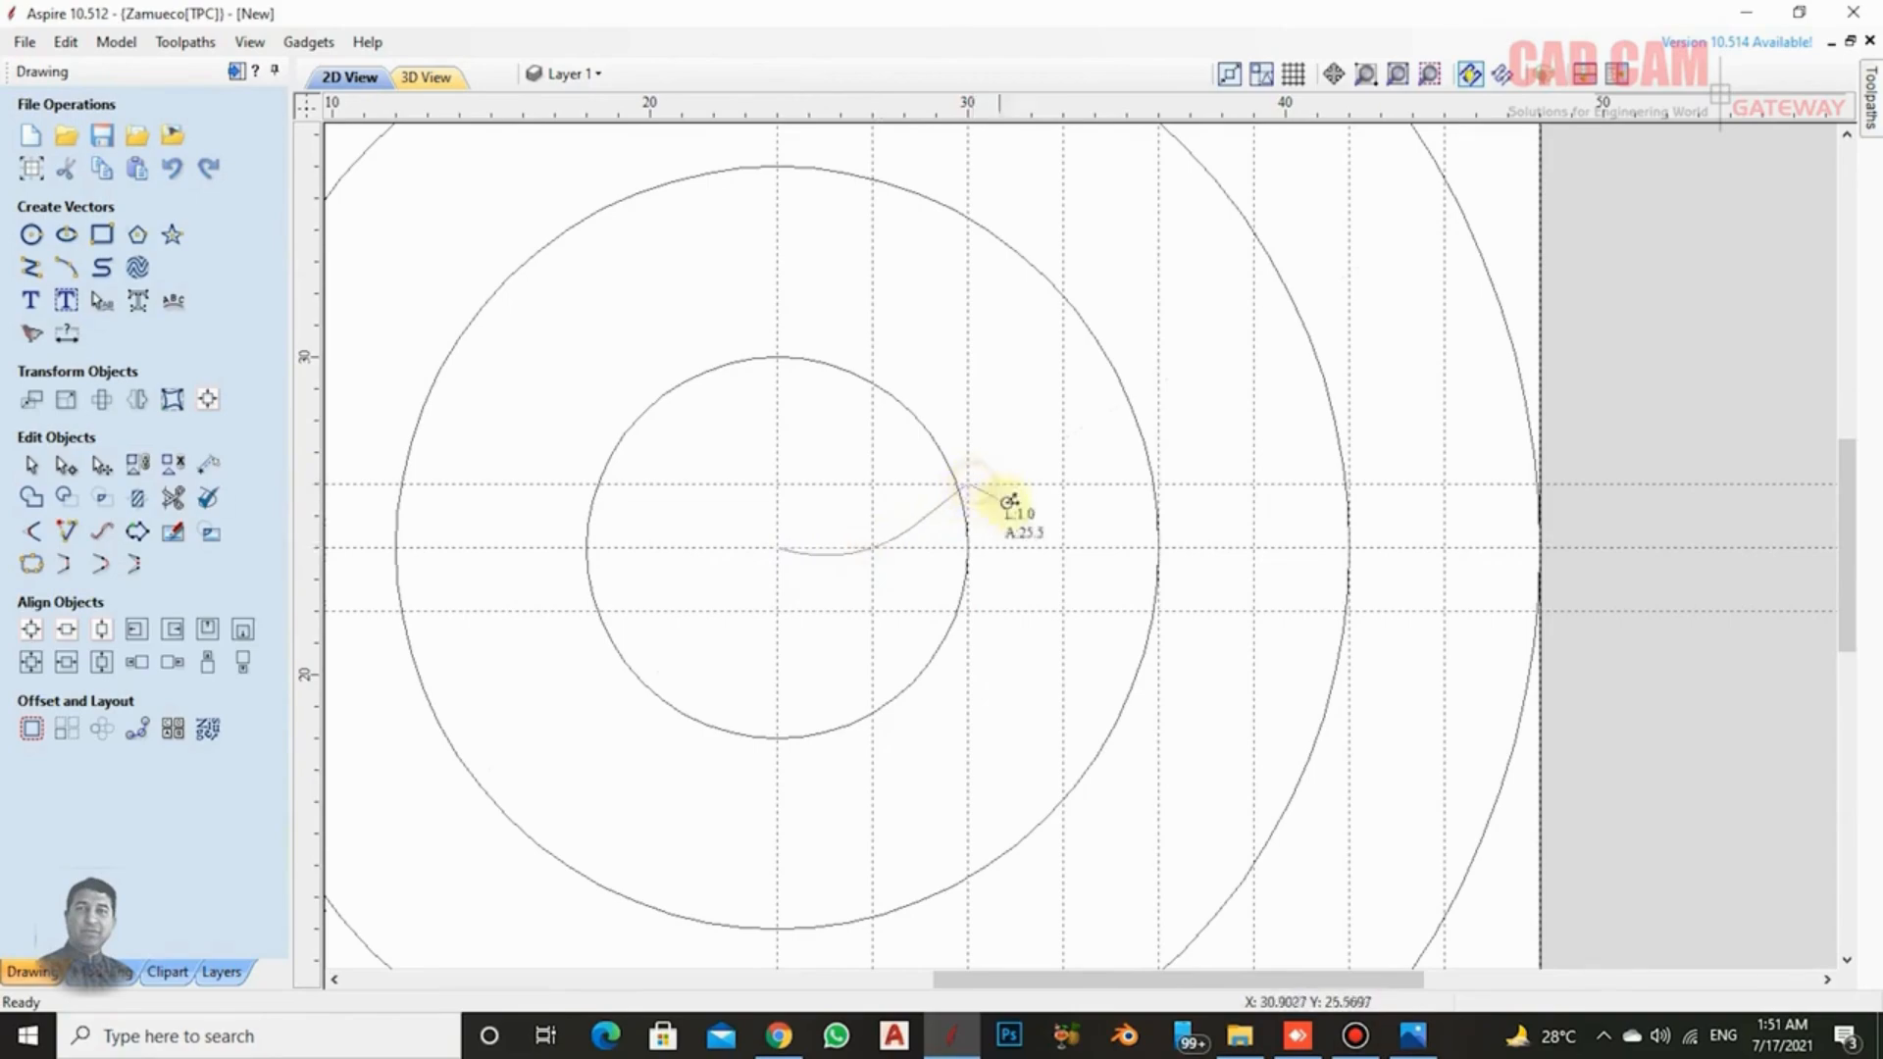
{"action": "left_click", "coordinate": [1064, 547]}
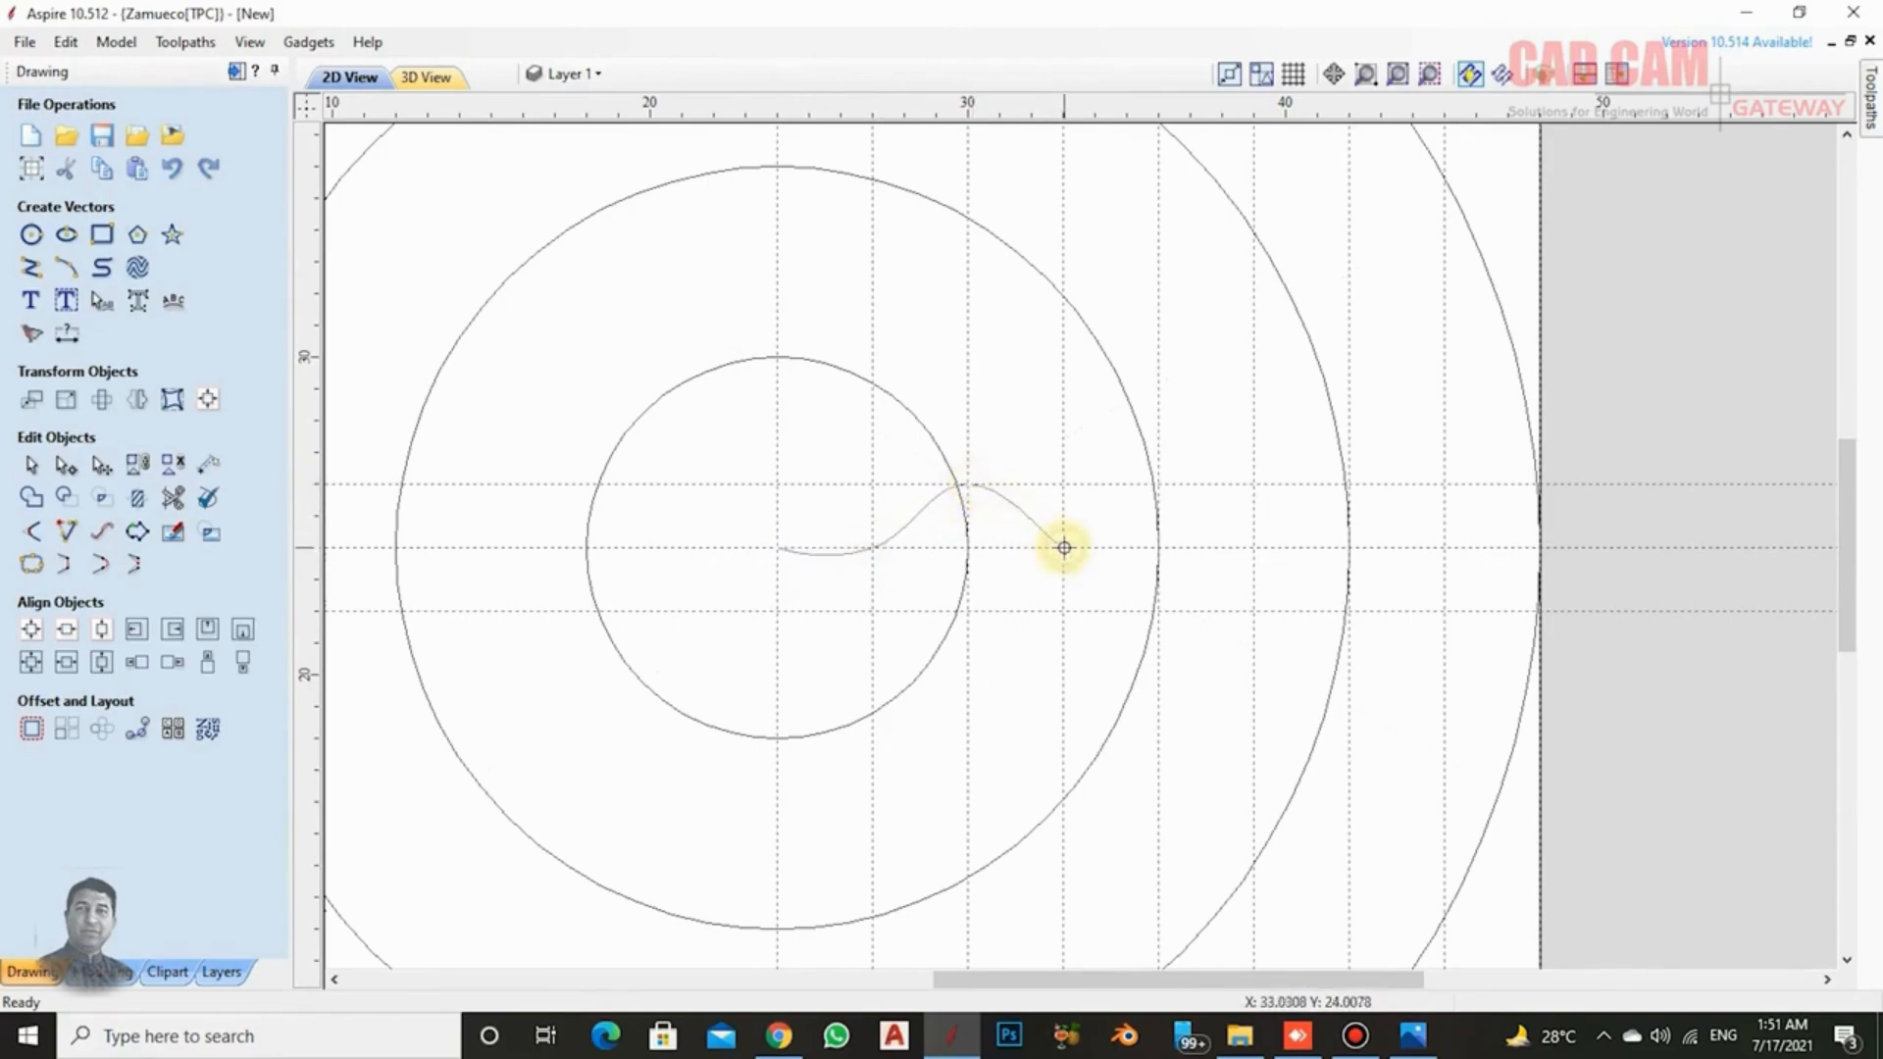
{"action": "left_click", "coordinate": [1160, 484]}
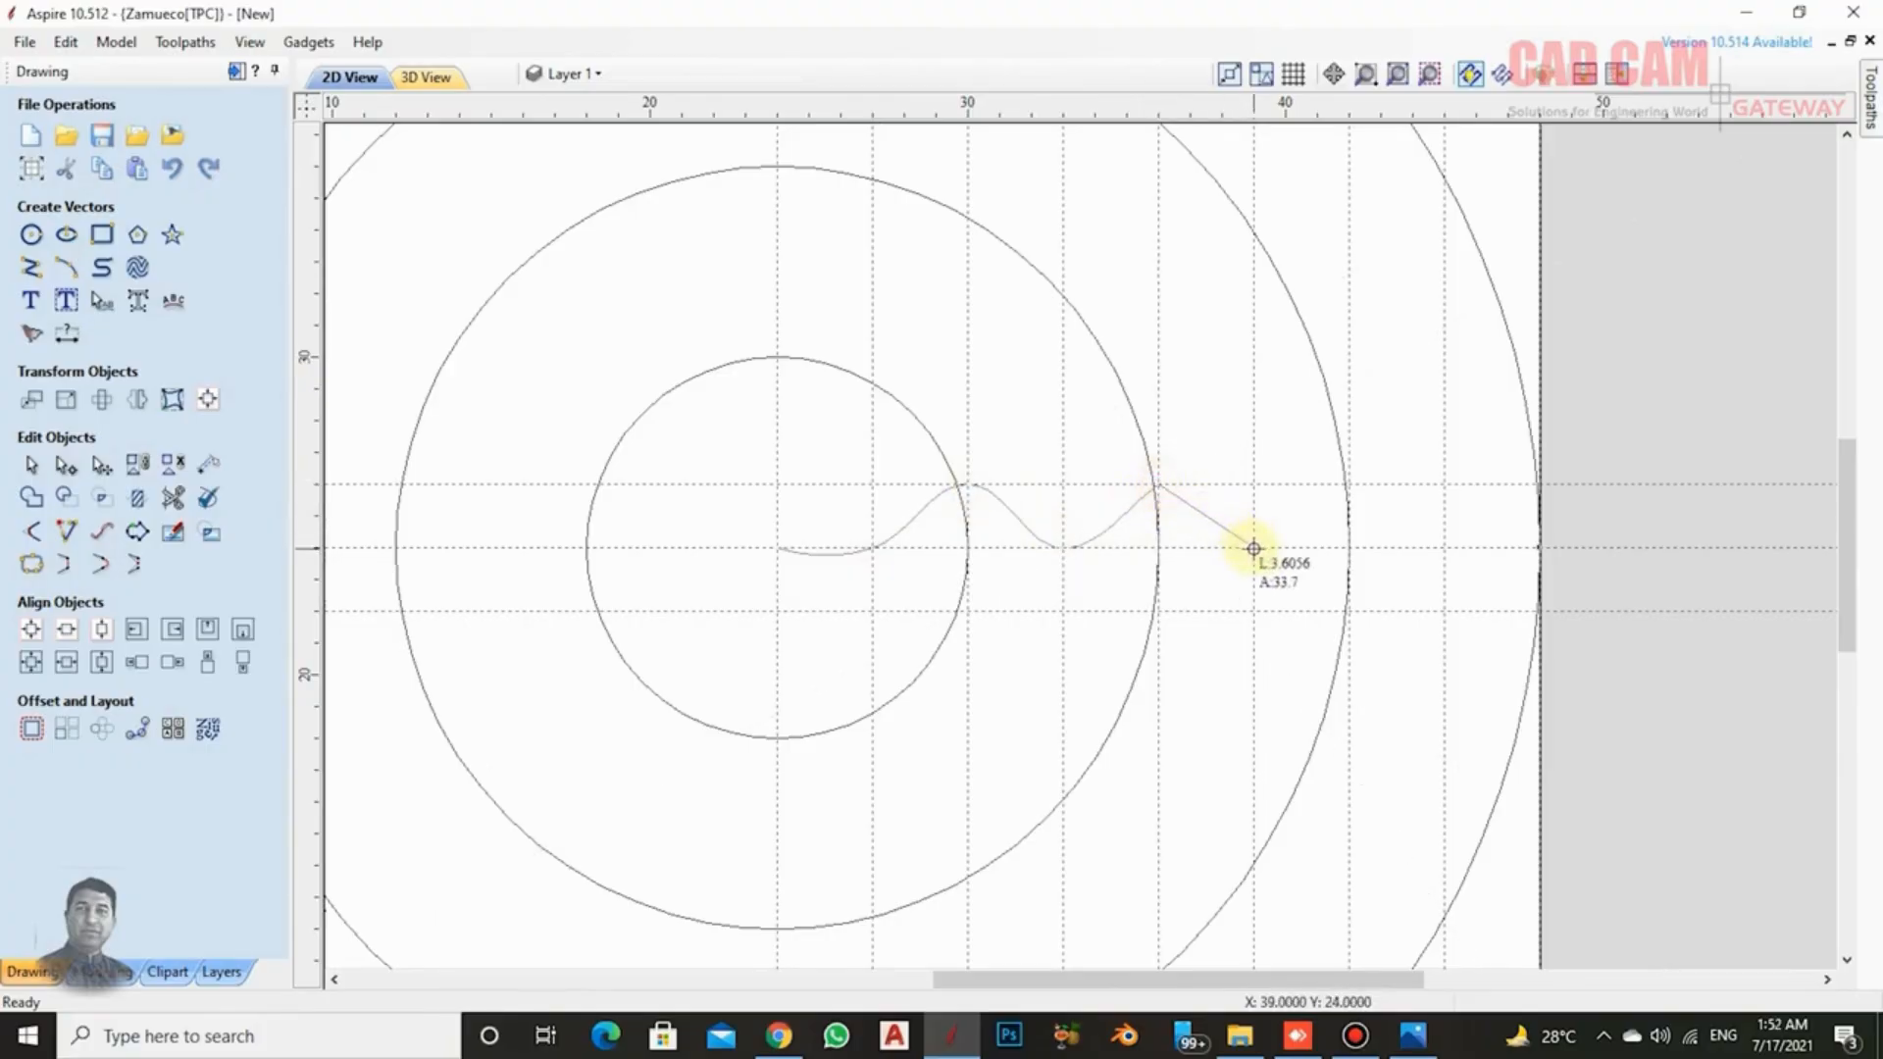
{"action": "left_click", "coordinate": [1253, 549]}
{"action": "left_click", "coordinate": [1349, 483]}
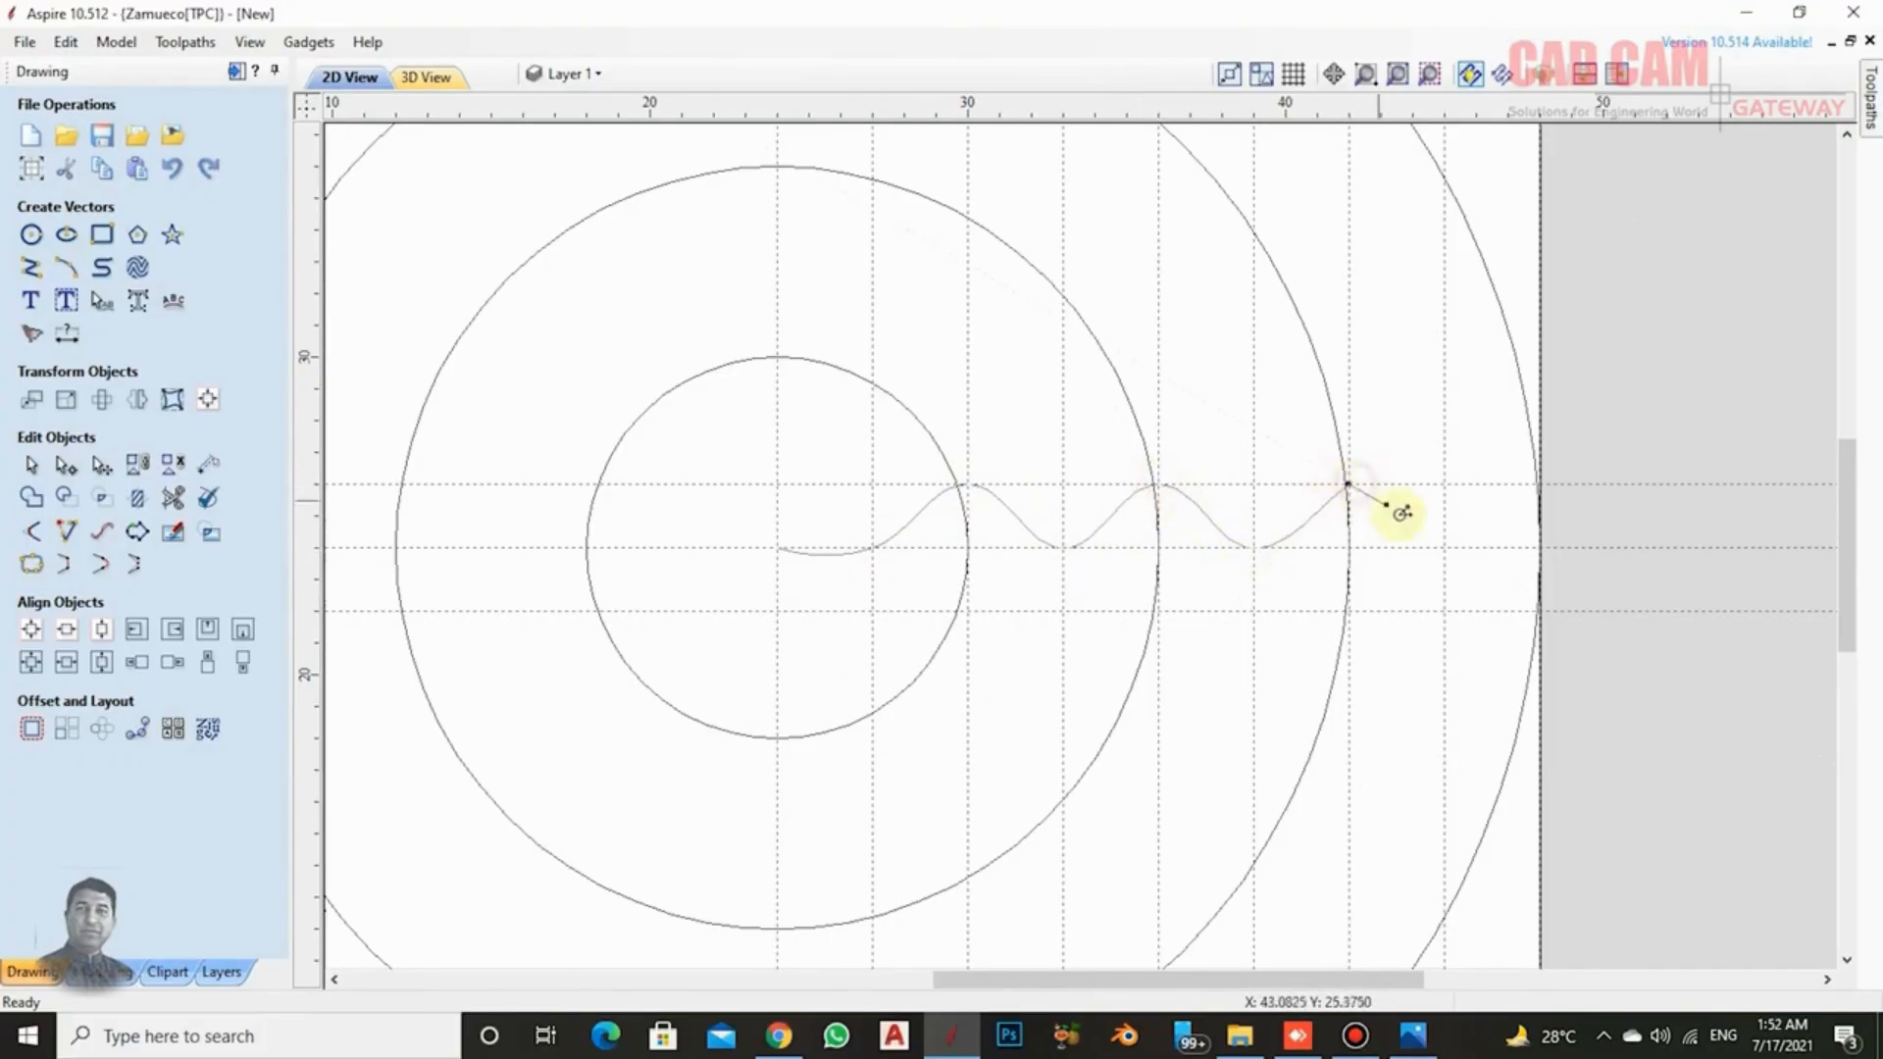
{"action": "left_click", "coordinate": [1444, 547]}
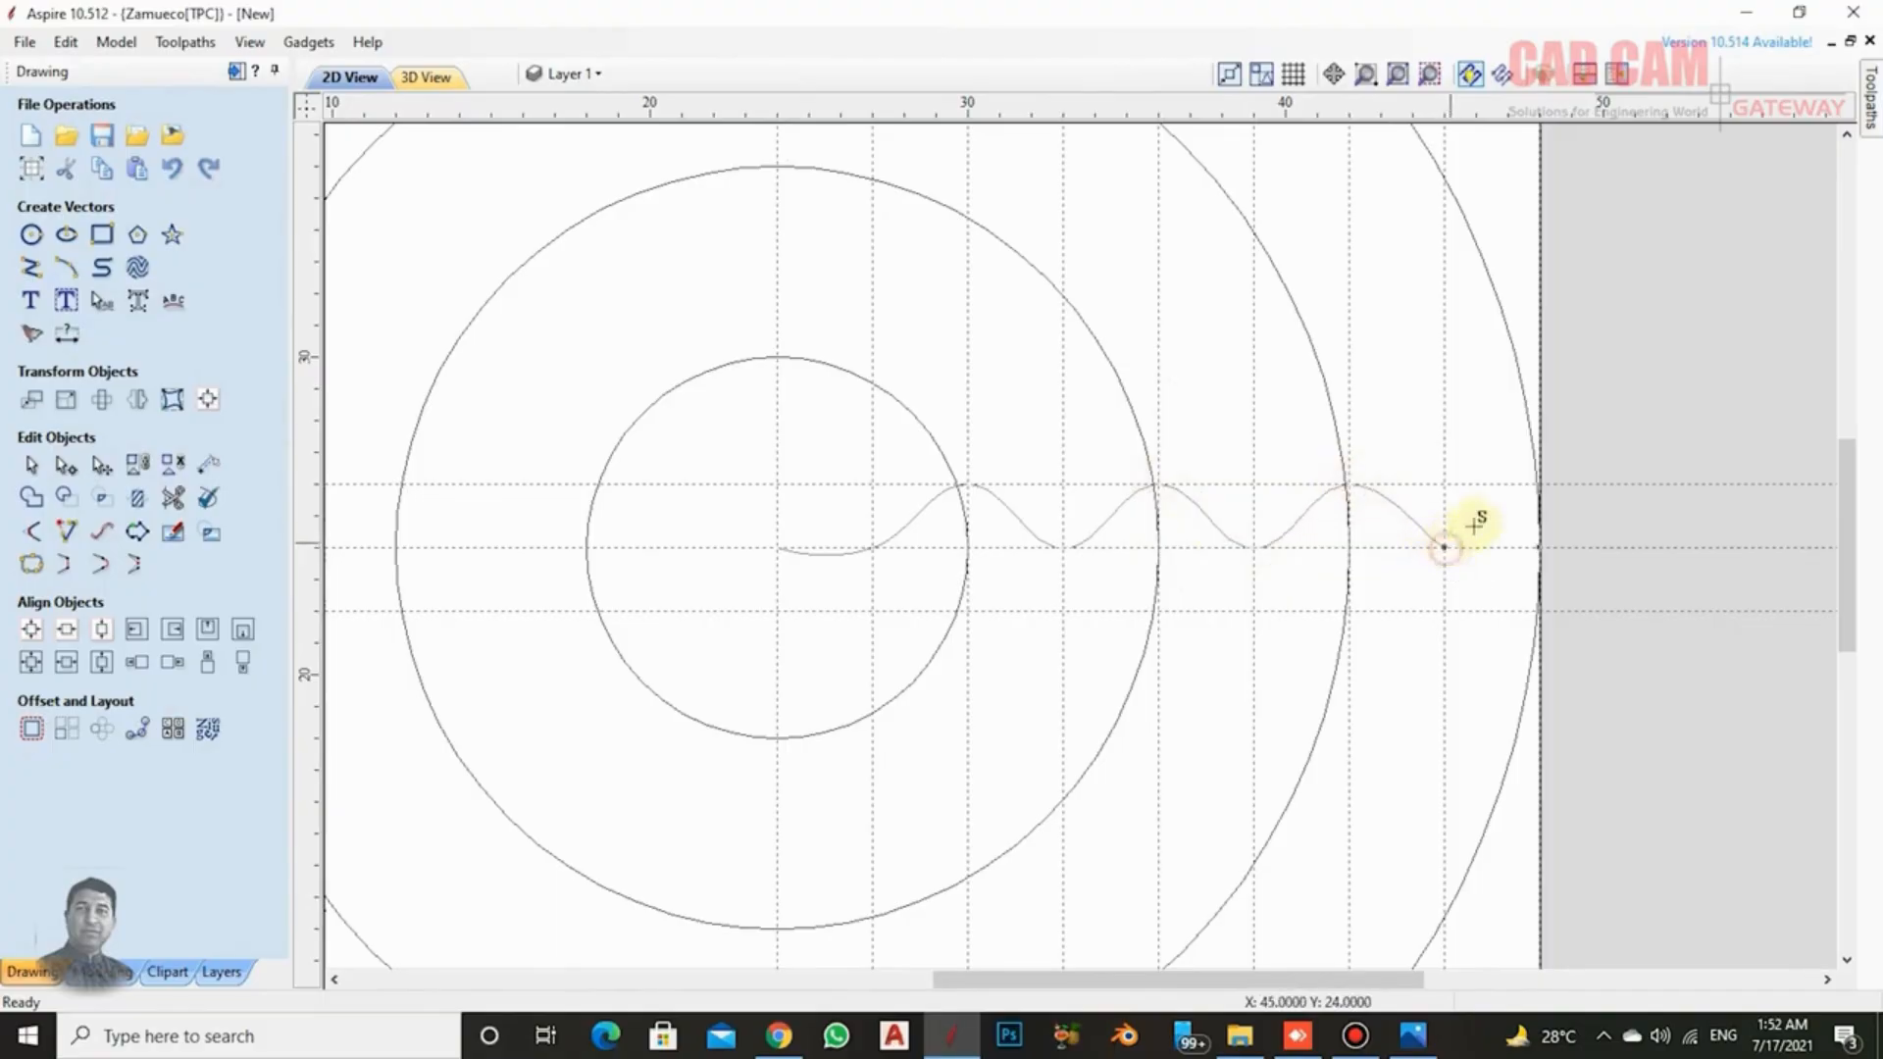
{"action": "left_click", "coordinate": [1540, 484]}
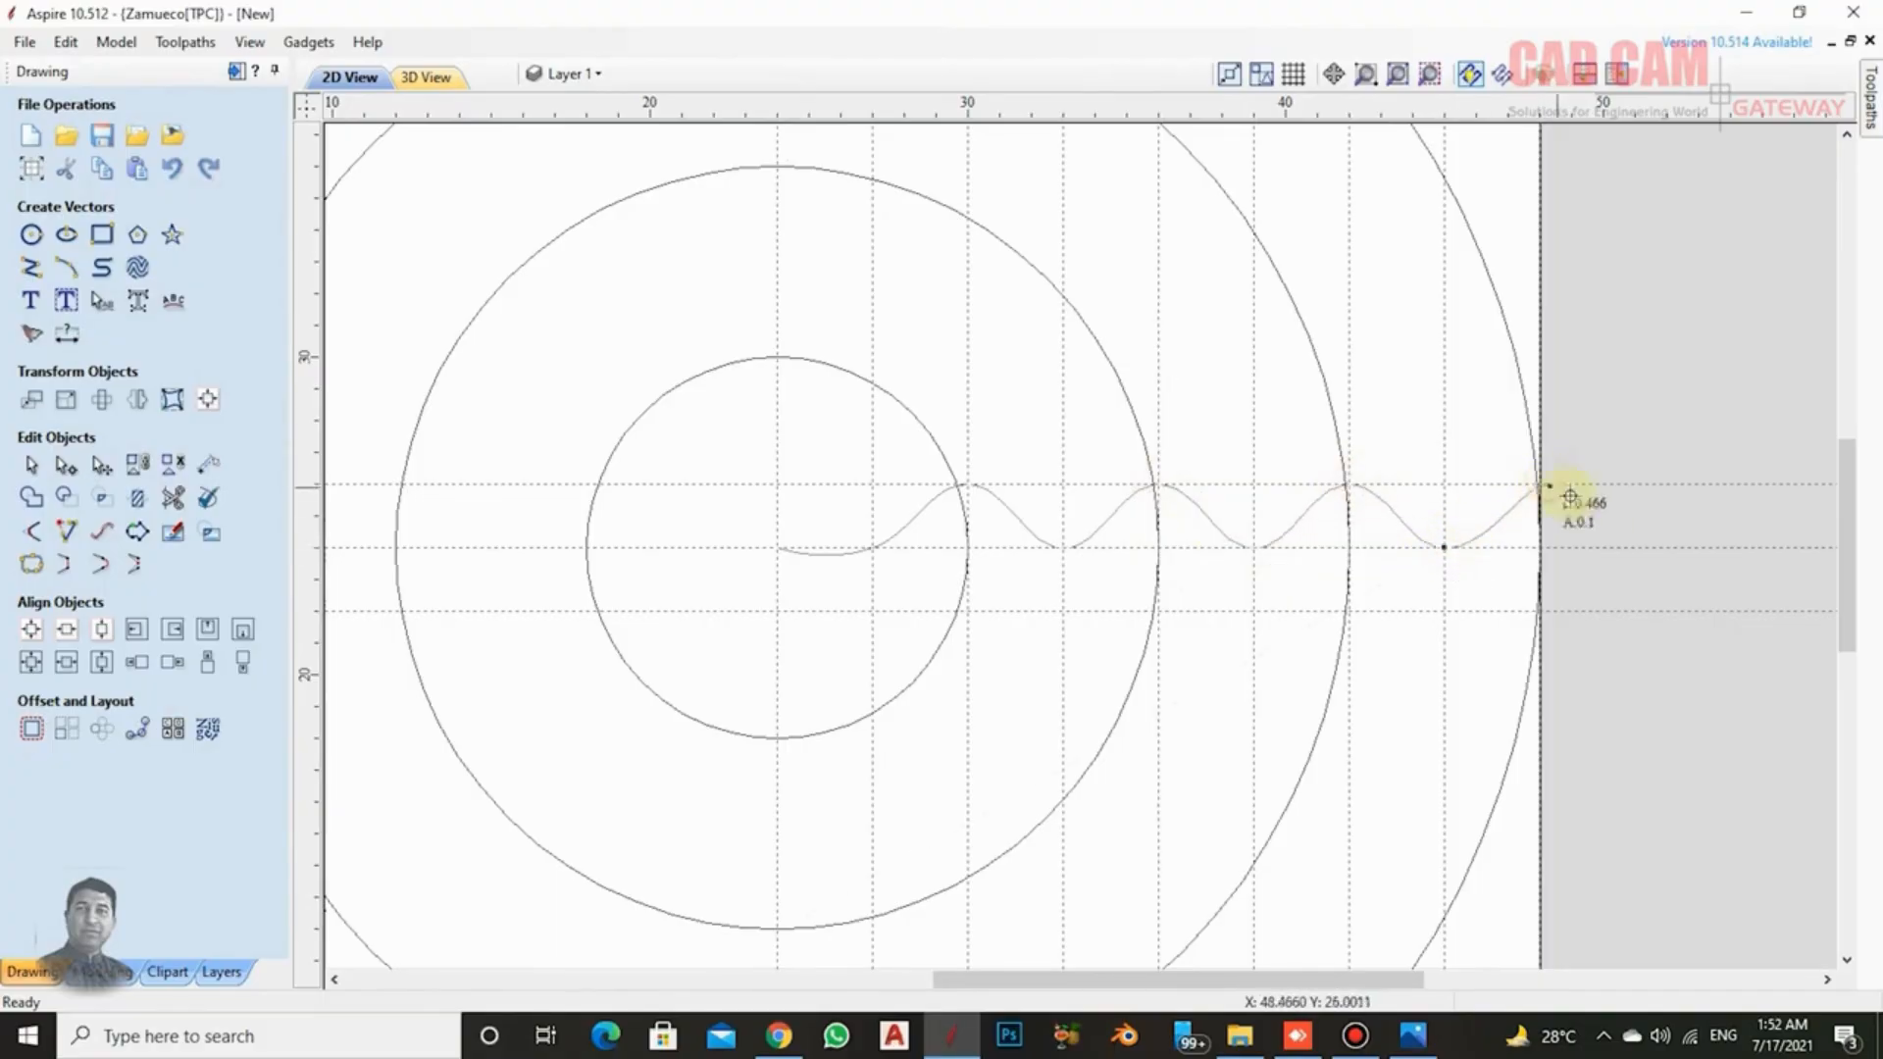
Continue the curve past the panel edge down to Y 24 and along the centre guide to about X 56.2, and finish it.
{"action": "left_click", "coordinate": [1647, 547]}
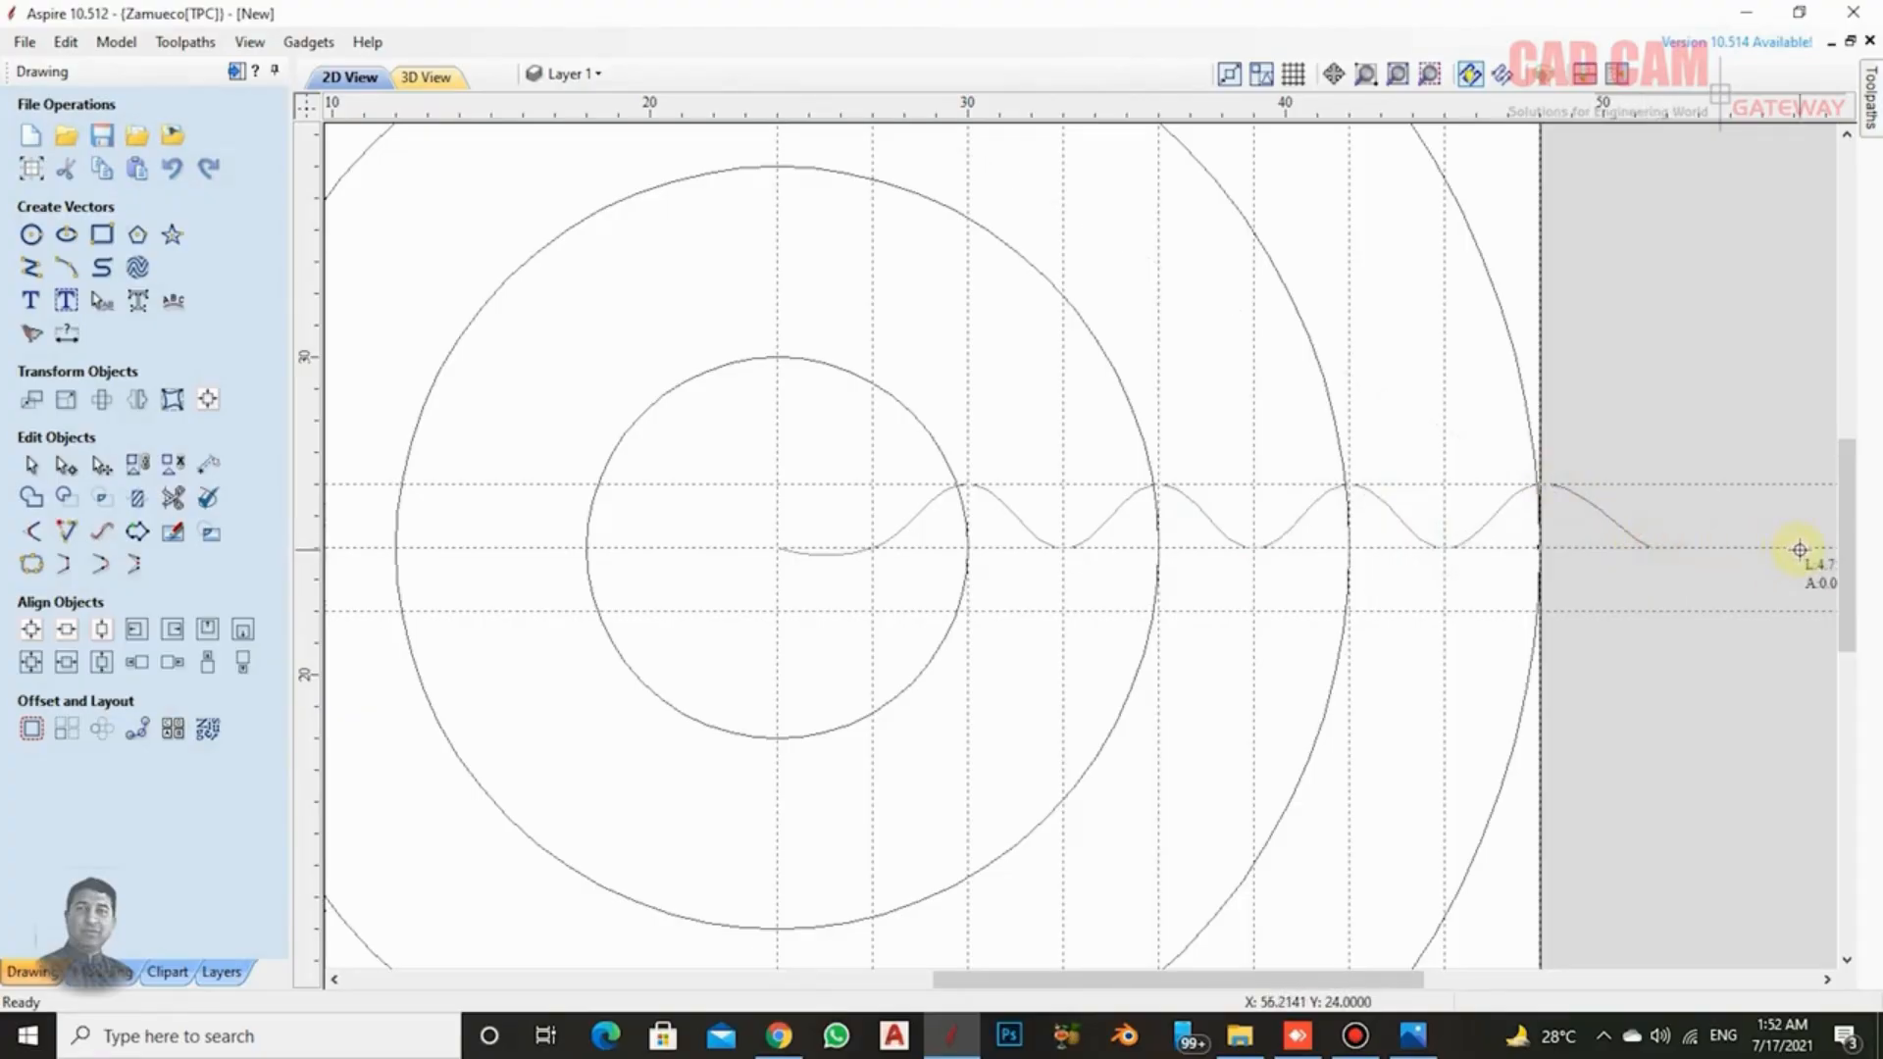
{"action": "left_click", "coordinate": [1800, 549]}
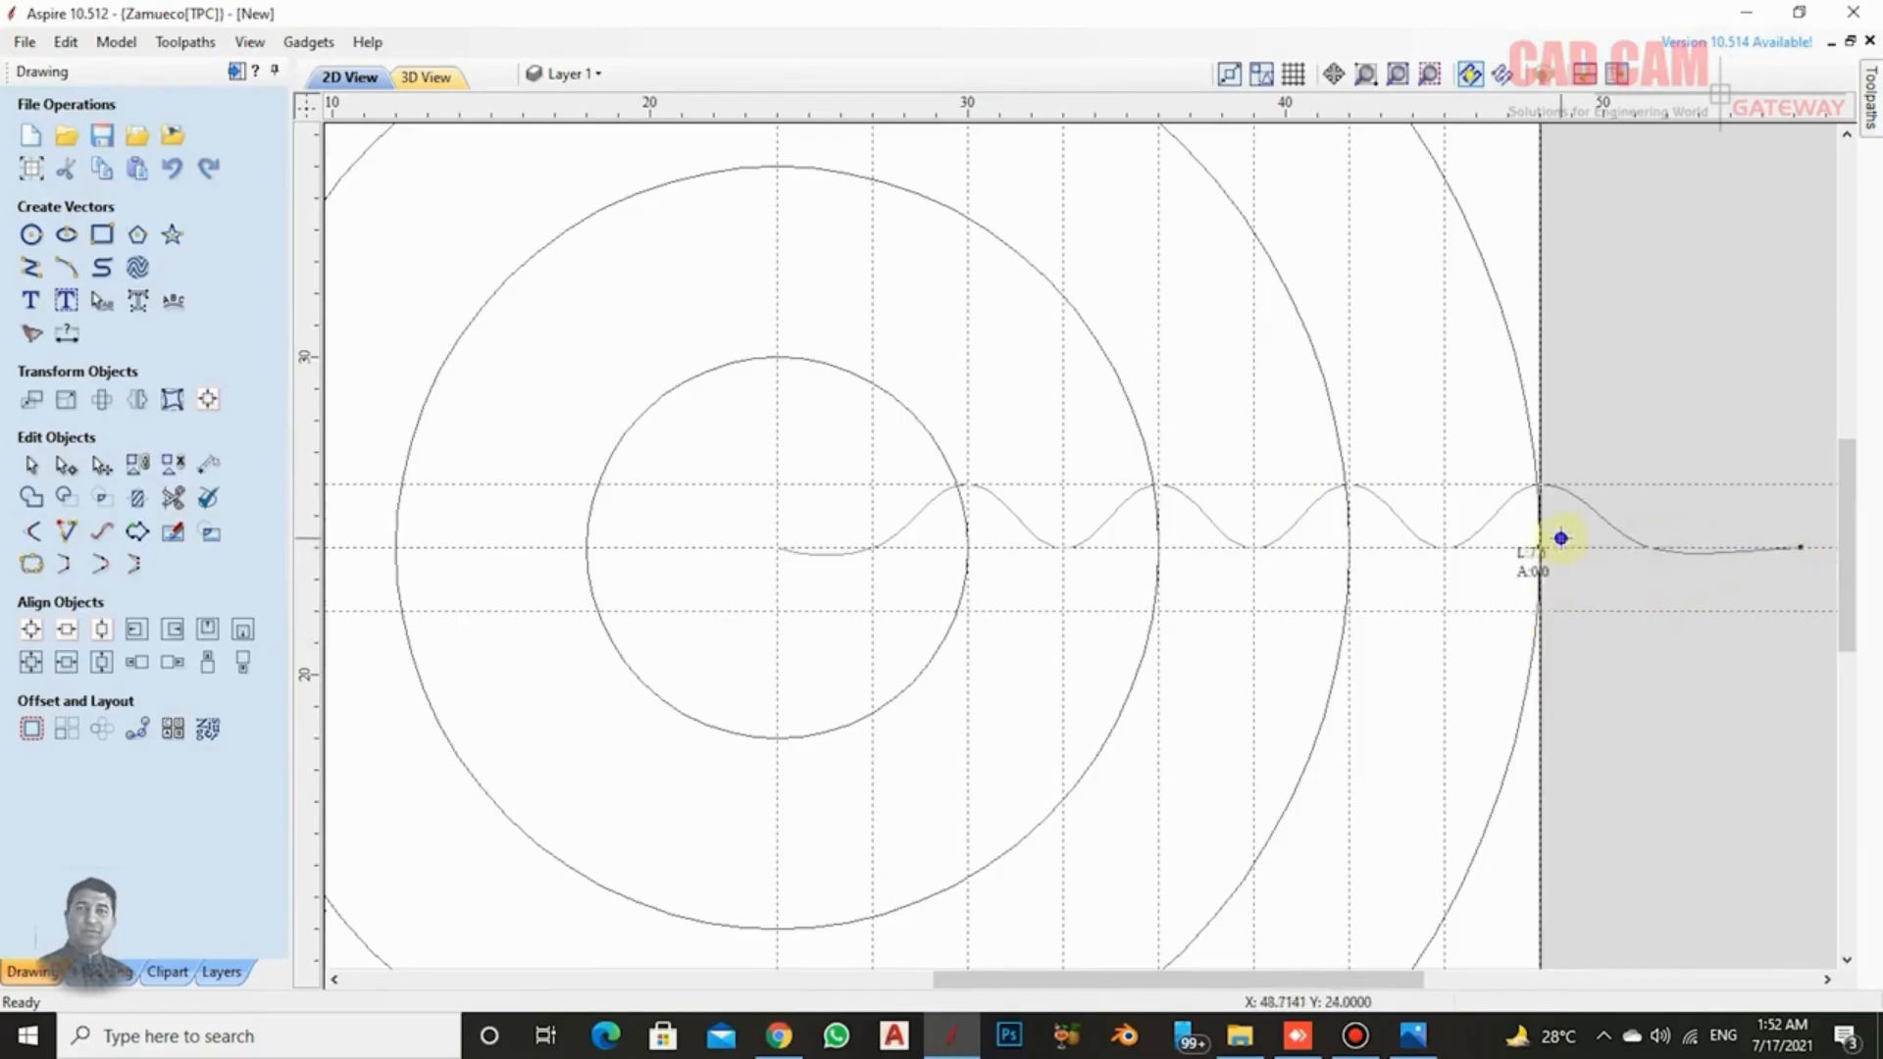
{"action": "key", "text": "Escape"}
Edit the curve's nodes and level the handle after the first node beyond the panel edge at Y 24 to straighten the tail.
{"action": "scroll", "coordinate": [1491, 580], "scroll_direction": "down", "scroll_amount": 2}
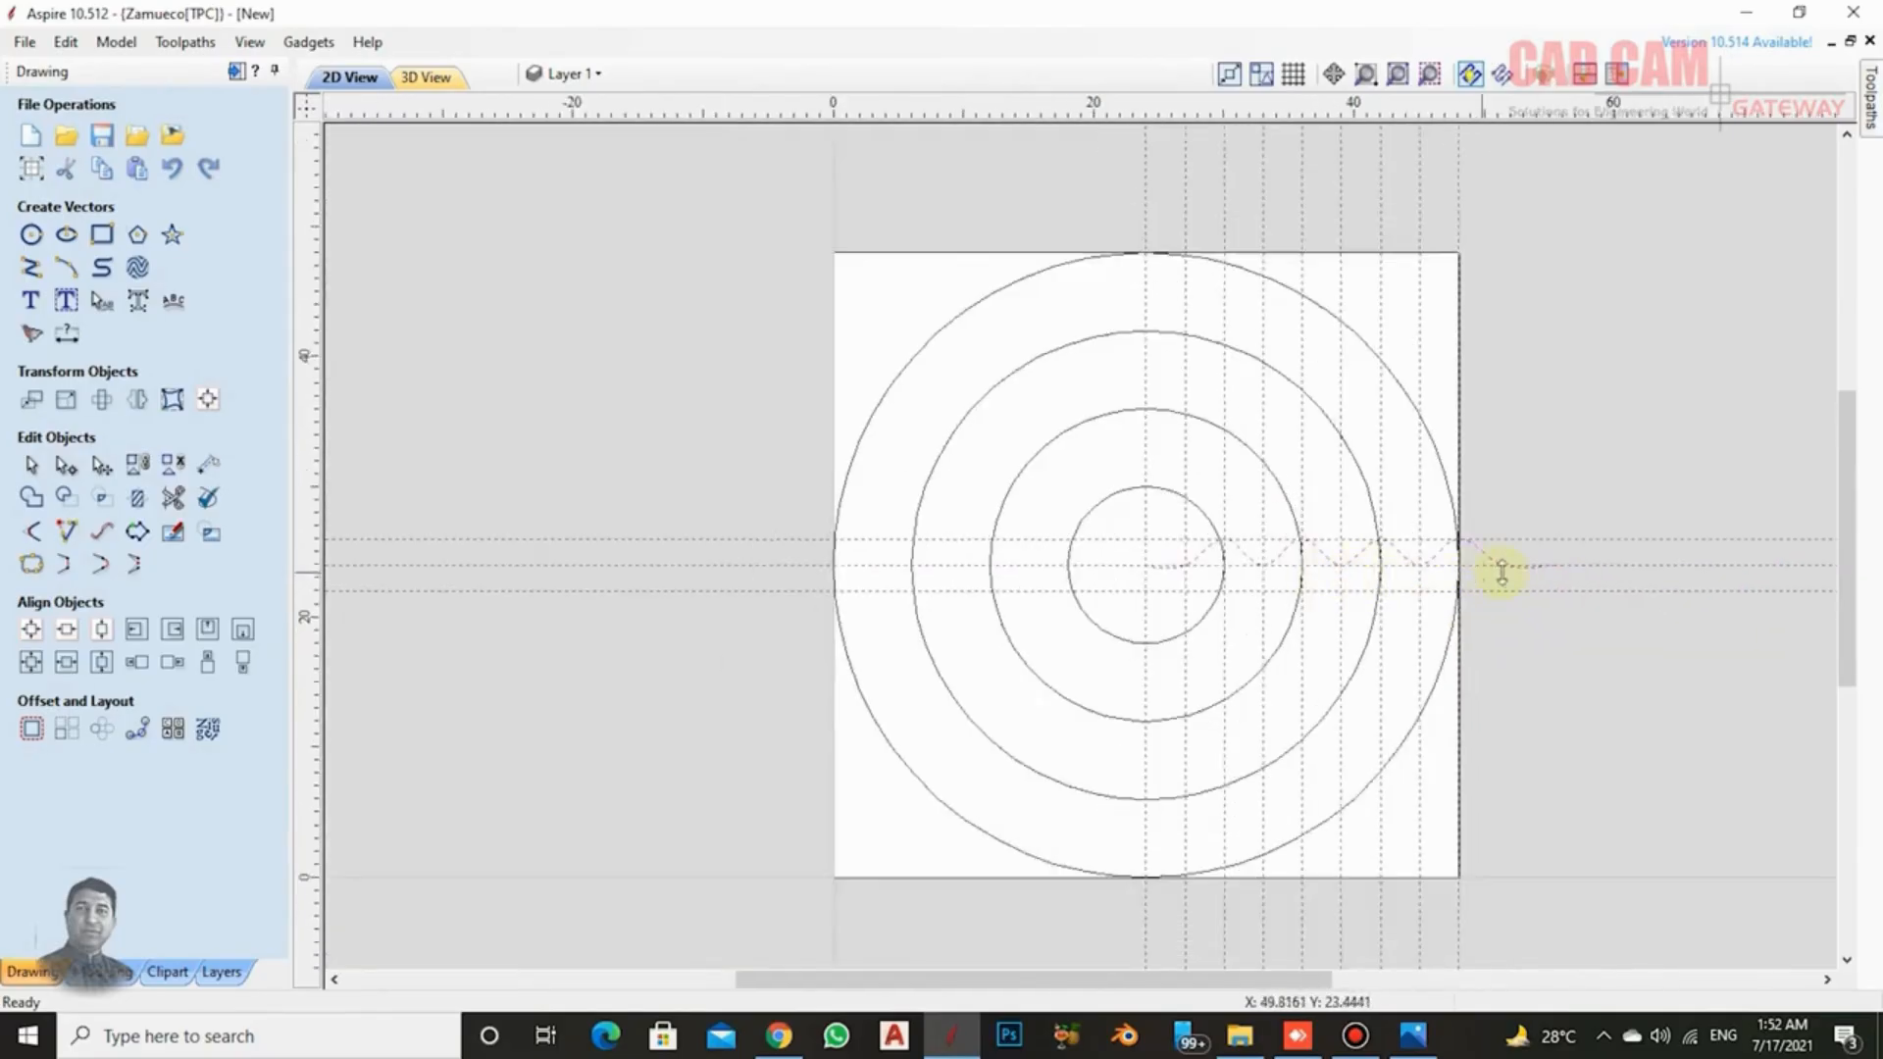
{"action": "scroll", "coordinate": [1500, 568], "scroll_direction": "up", "scroll_amount": 1}
{"action": "scroll", "coordinate": [1366, 567], "scroll_direction": "down", "scroll_amount": 2}
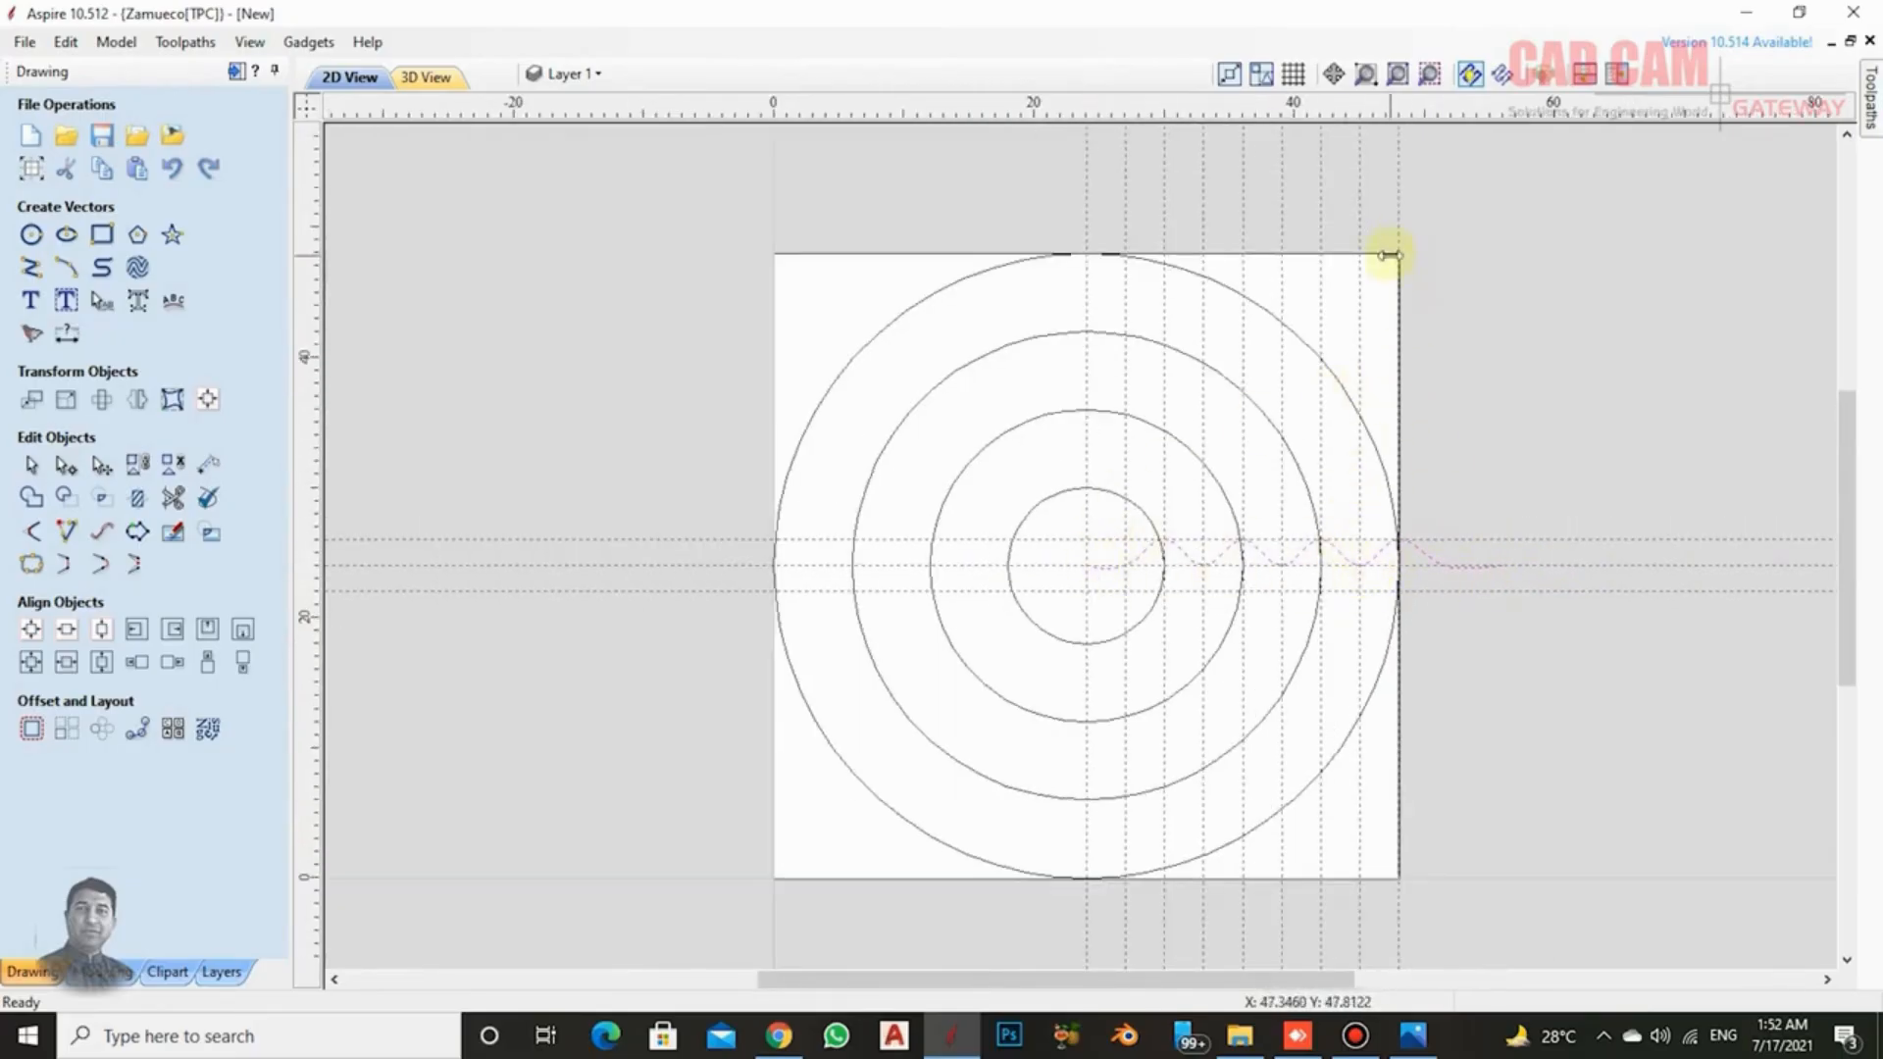
{"action": "scroll", "coordinate": [1393, 566], "scroll_direction": "up", "scroll_amount": 1}
{"action": "scroll", "coordinate": [1521, 589], "scroll_direction": "up", "scroll_amount": 1}
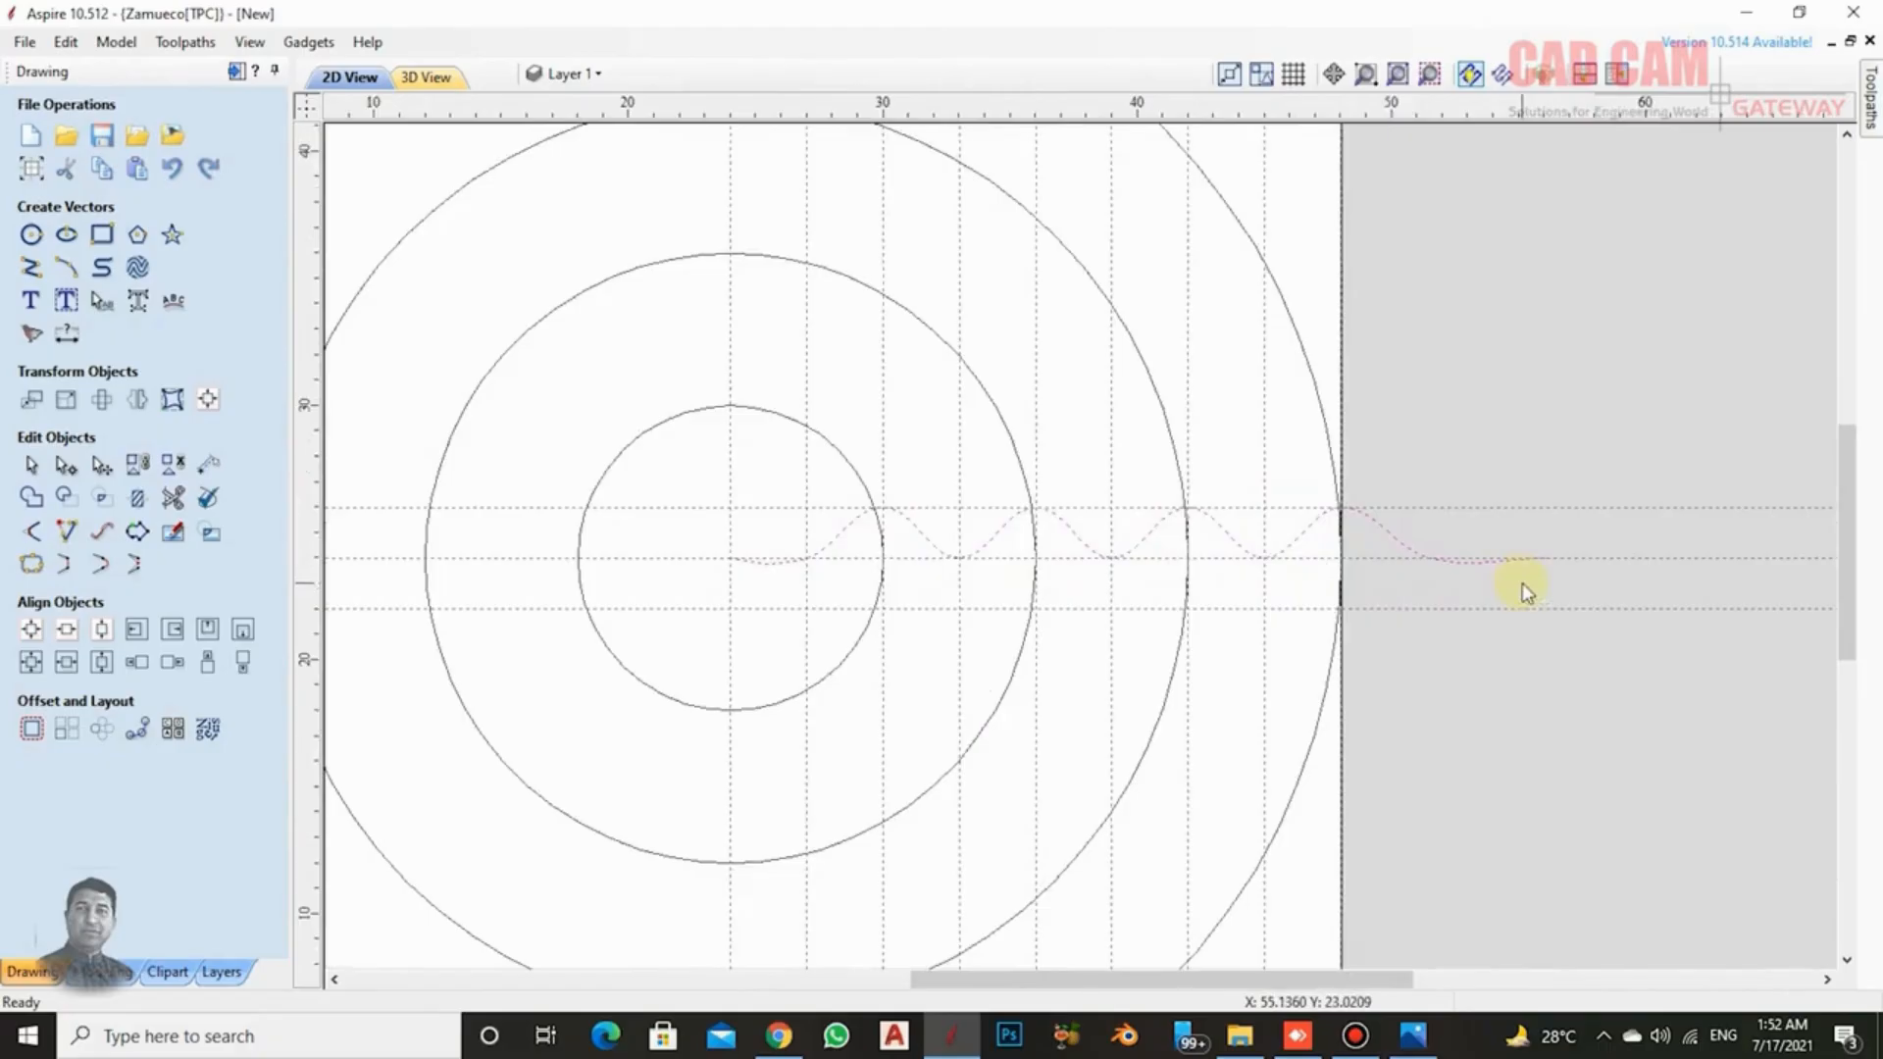
{"action": "double_click", "coordinate": [1450, 559]}
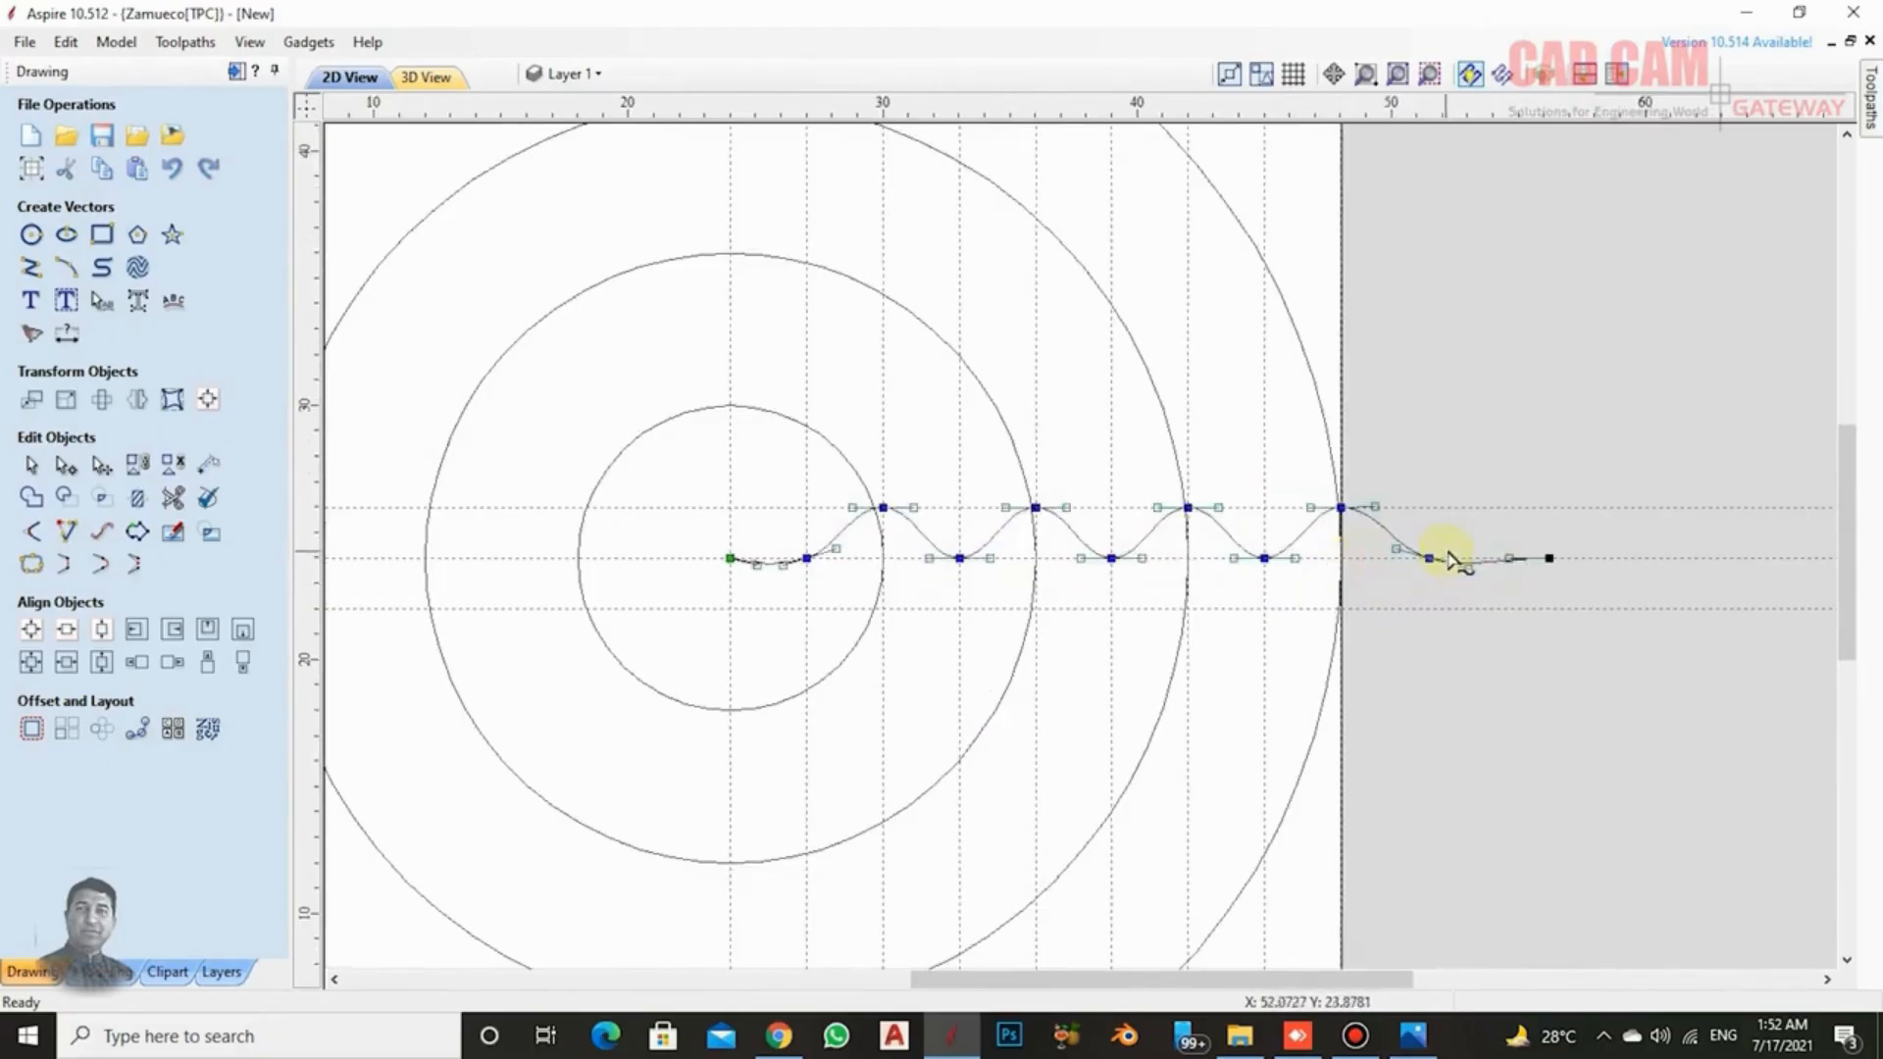
{"action": "scroll", "coordinate": [1480, 569], "scroll_direction": "up", "scroll_amount": 1}
{"action": "scroll", "coordinate": [1471, 563], "scroll_direction": "up", "scroll_amount": 1}
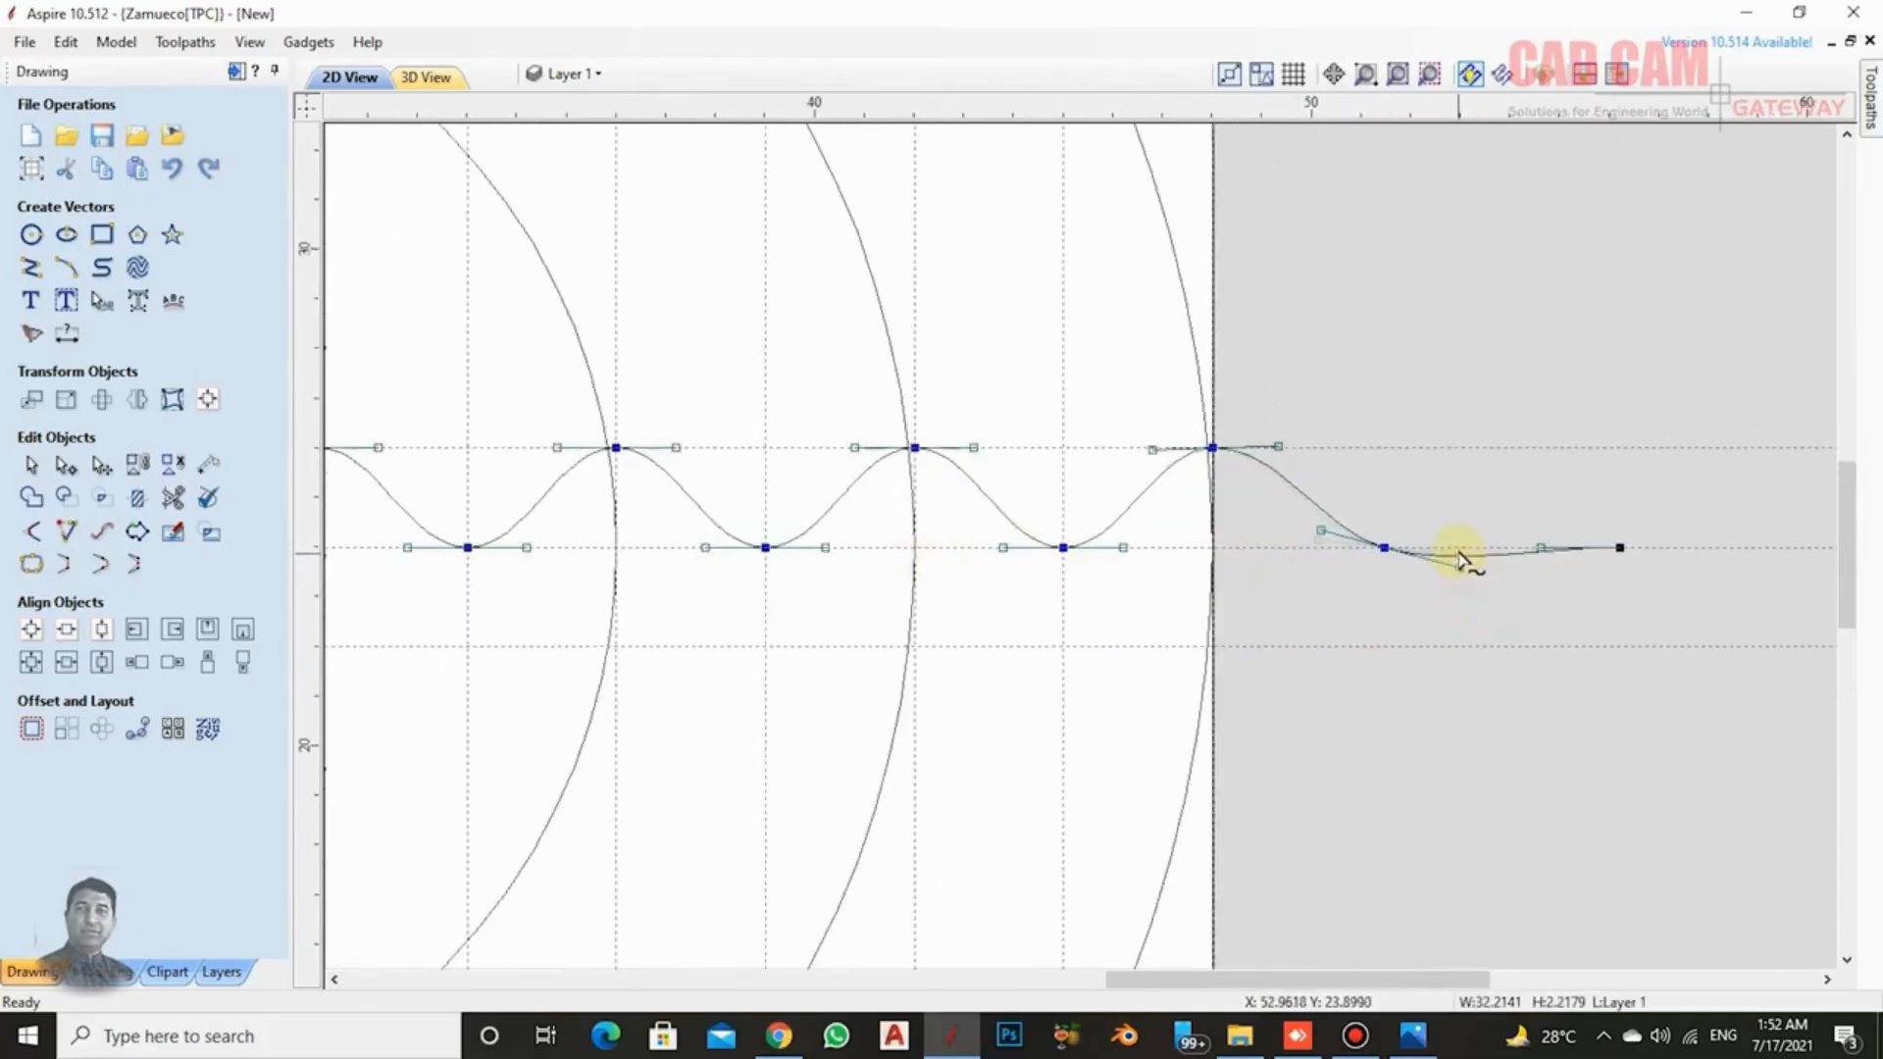
{"action": "left_click_drag", "start_coordinate": [1459, 542], "coordinate": [1459, 547]}
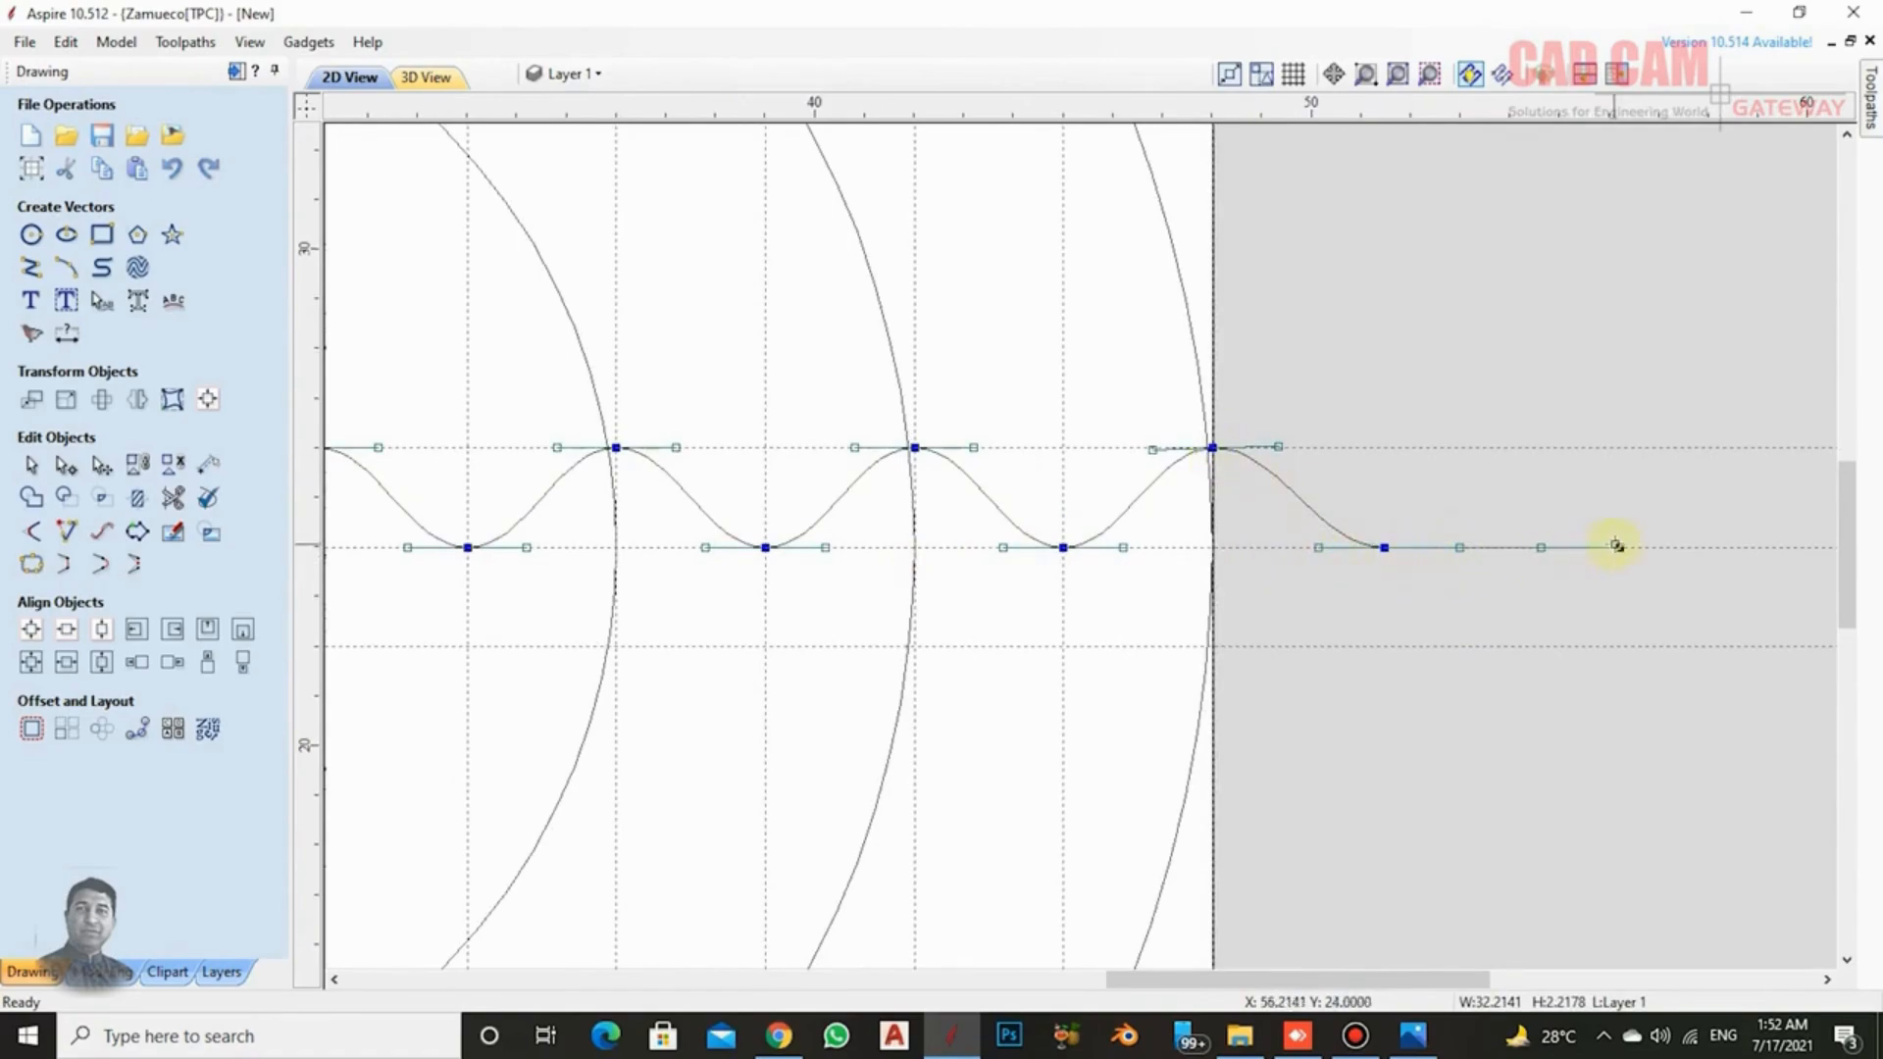
Extend the curve's straight tail by moving its end node outward along the centre guide to about X 72.4.
{"action": "scroll", "coordinate": [1114, 521], "scroll_direction": "down", "scroll_amount": 4}
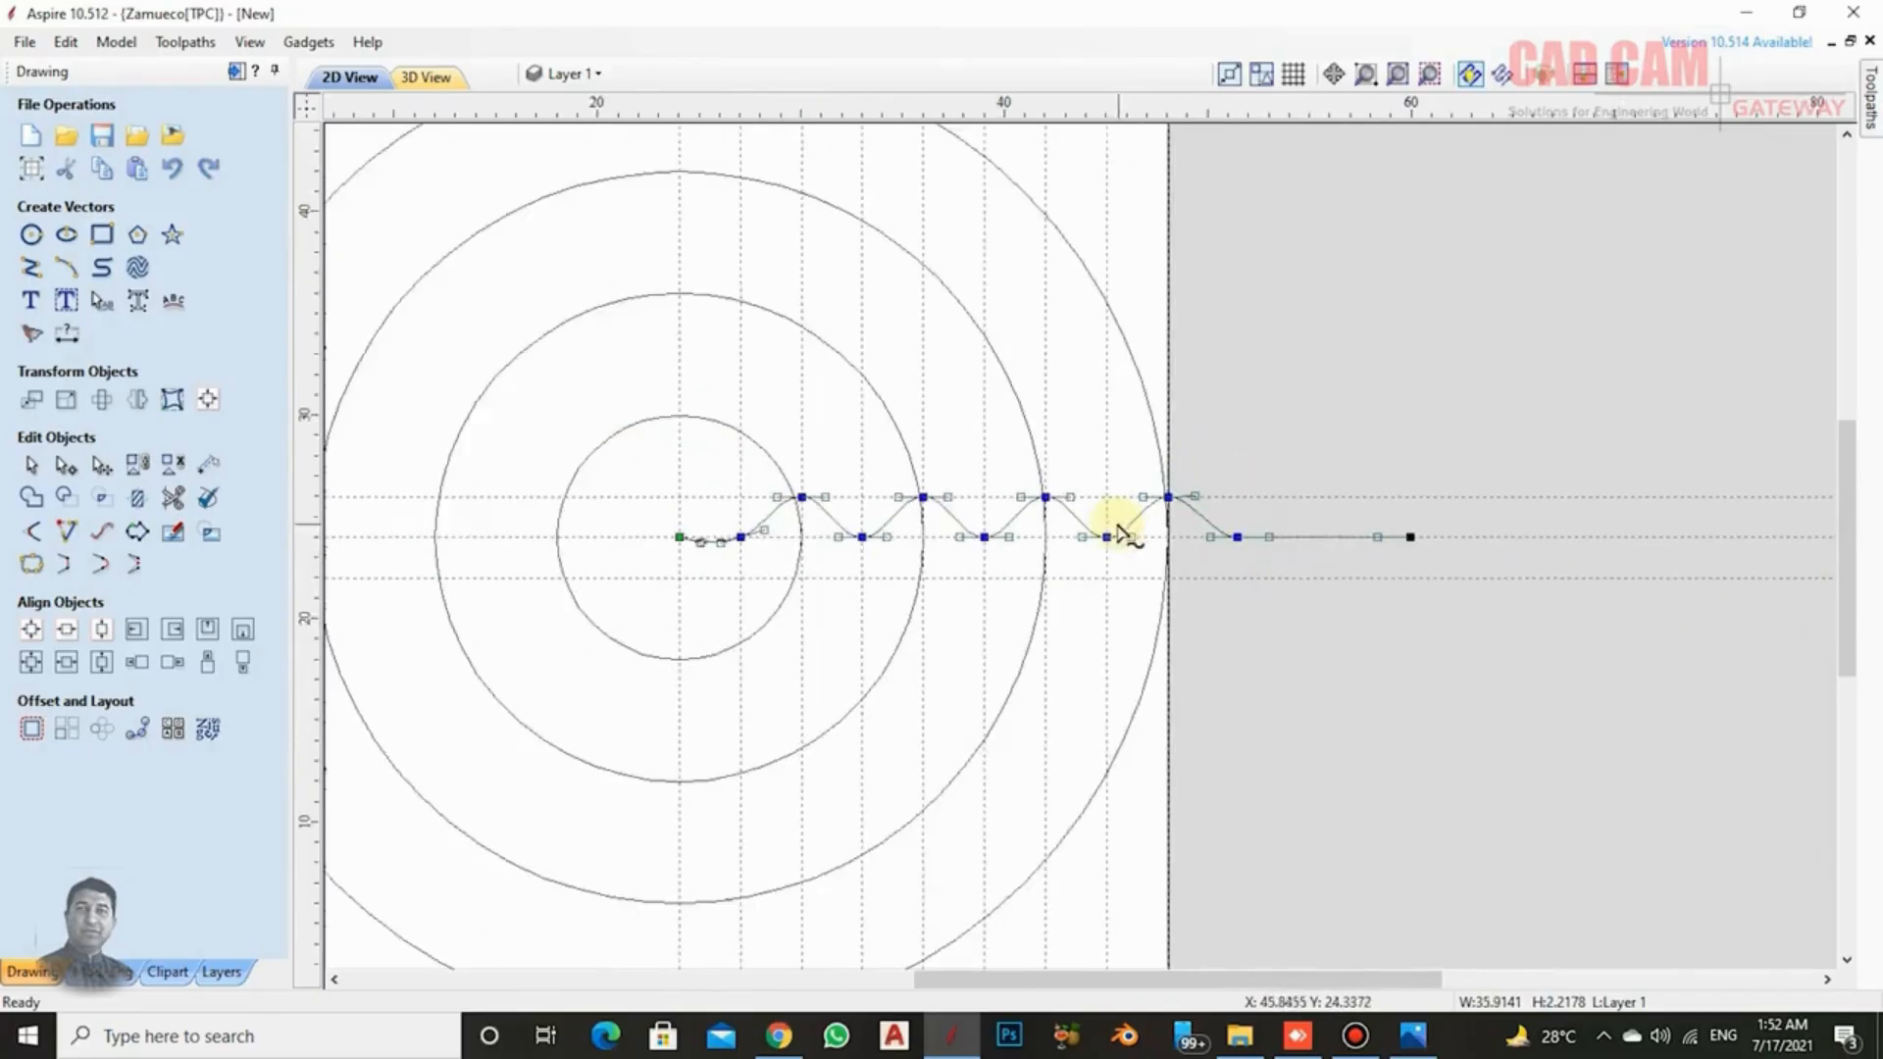
{"action": "left_click_drag", "start_coordinate": [1352, 534], "coordinate": [1554, 535]}
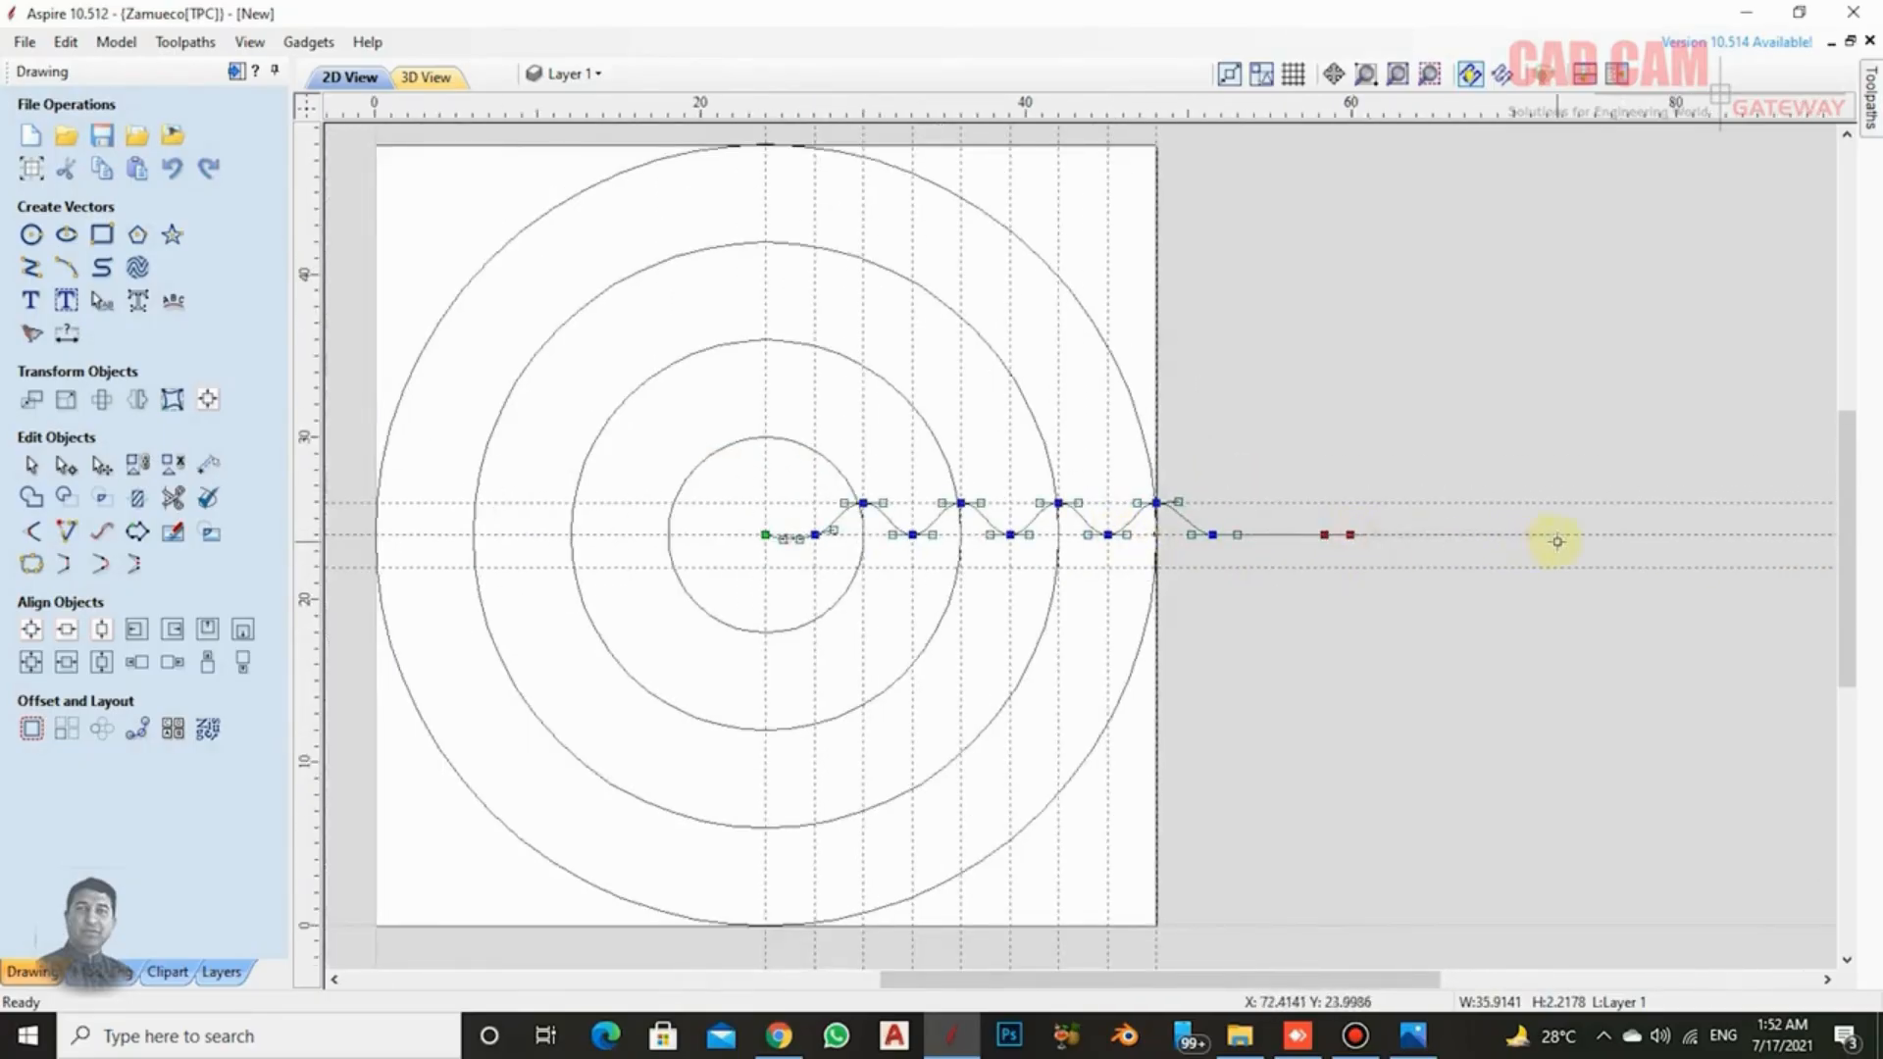
{"action": "scroll", "coordinate": [1614, 554], "scroll_direction": "down", "scroll_amount": 2}
{"action": "scroll", "coordinate": [1214, 513], "scroll_direction": "up", "scroll_amount": 6}
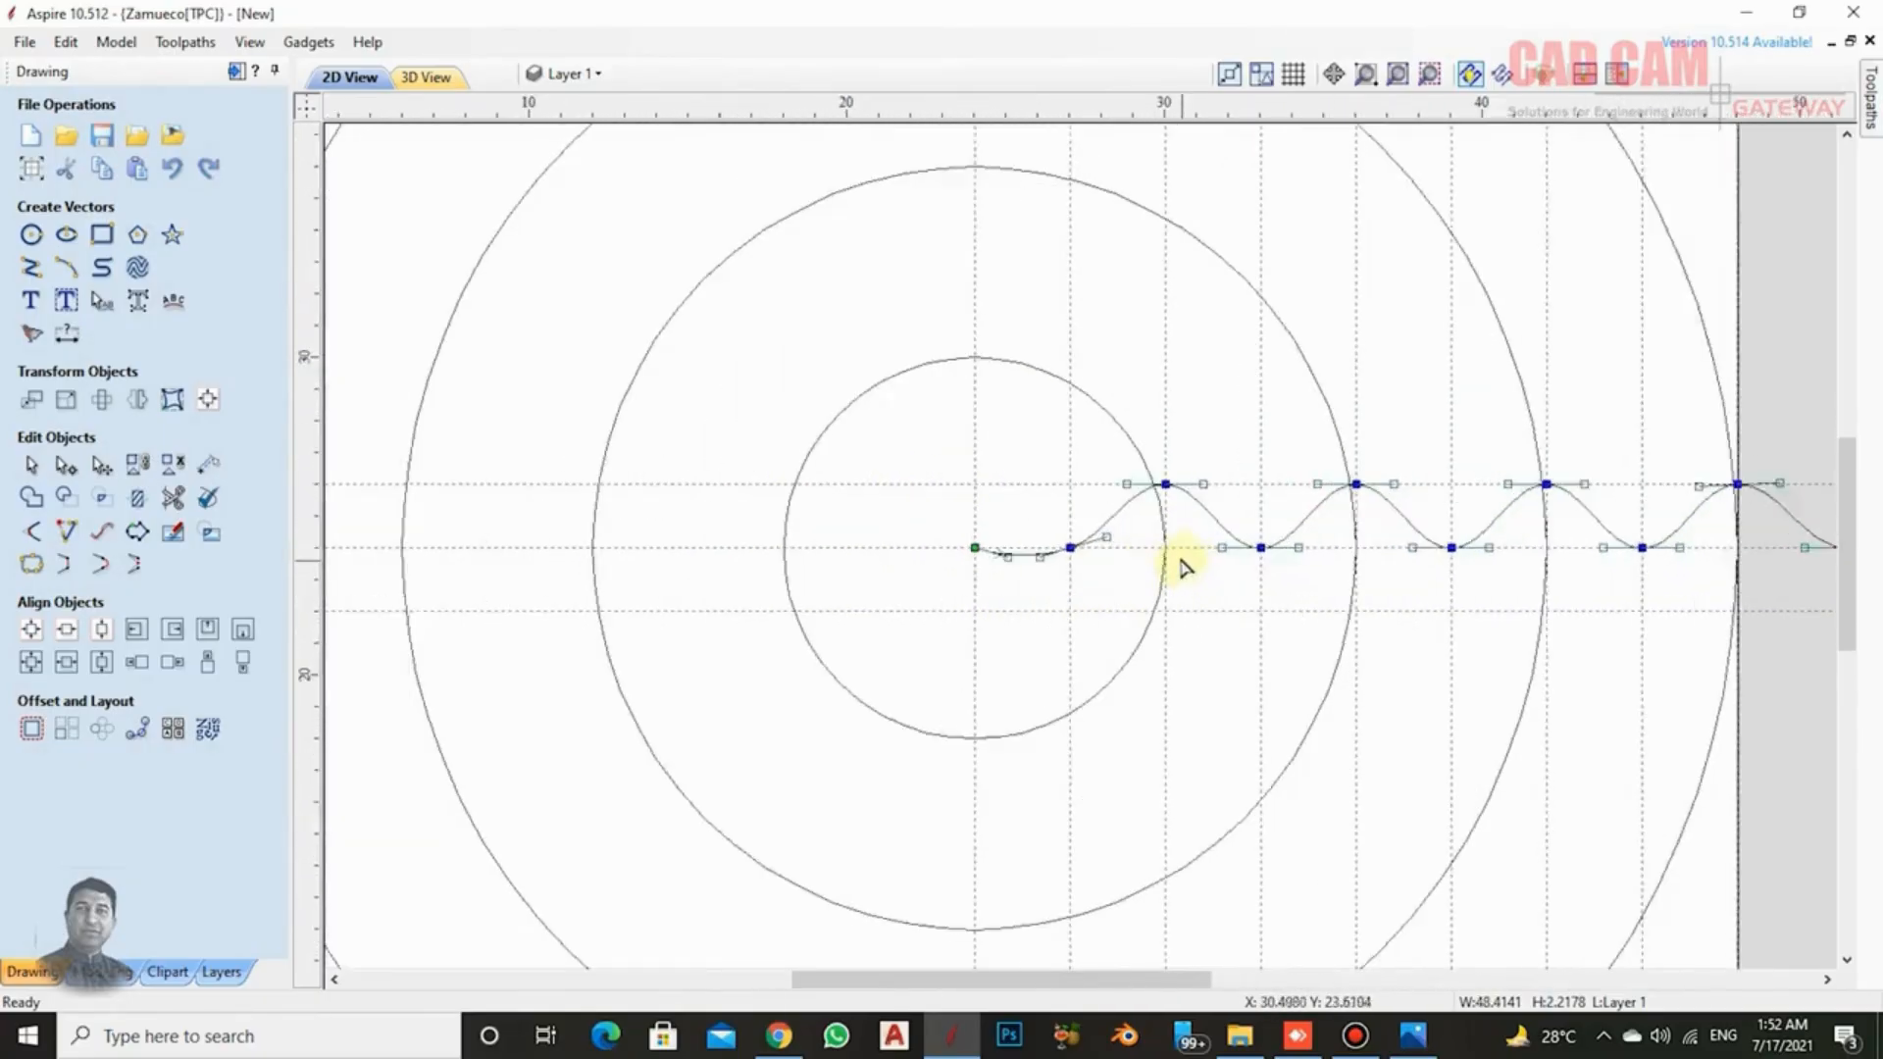
{"action": "scroll", "coordinate": [1118, 519], "scroll_direction": "up", "scroll_amount": 1}
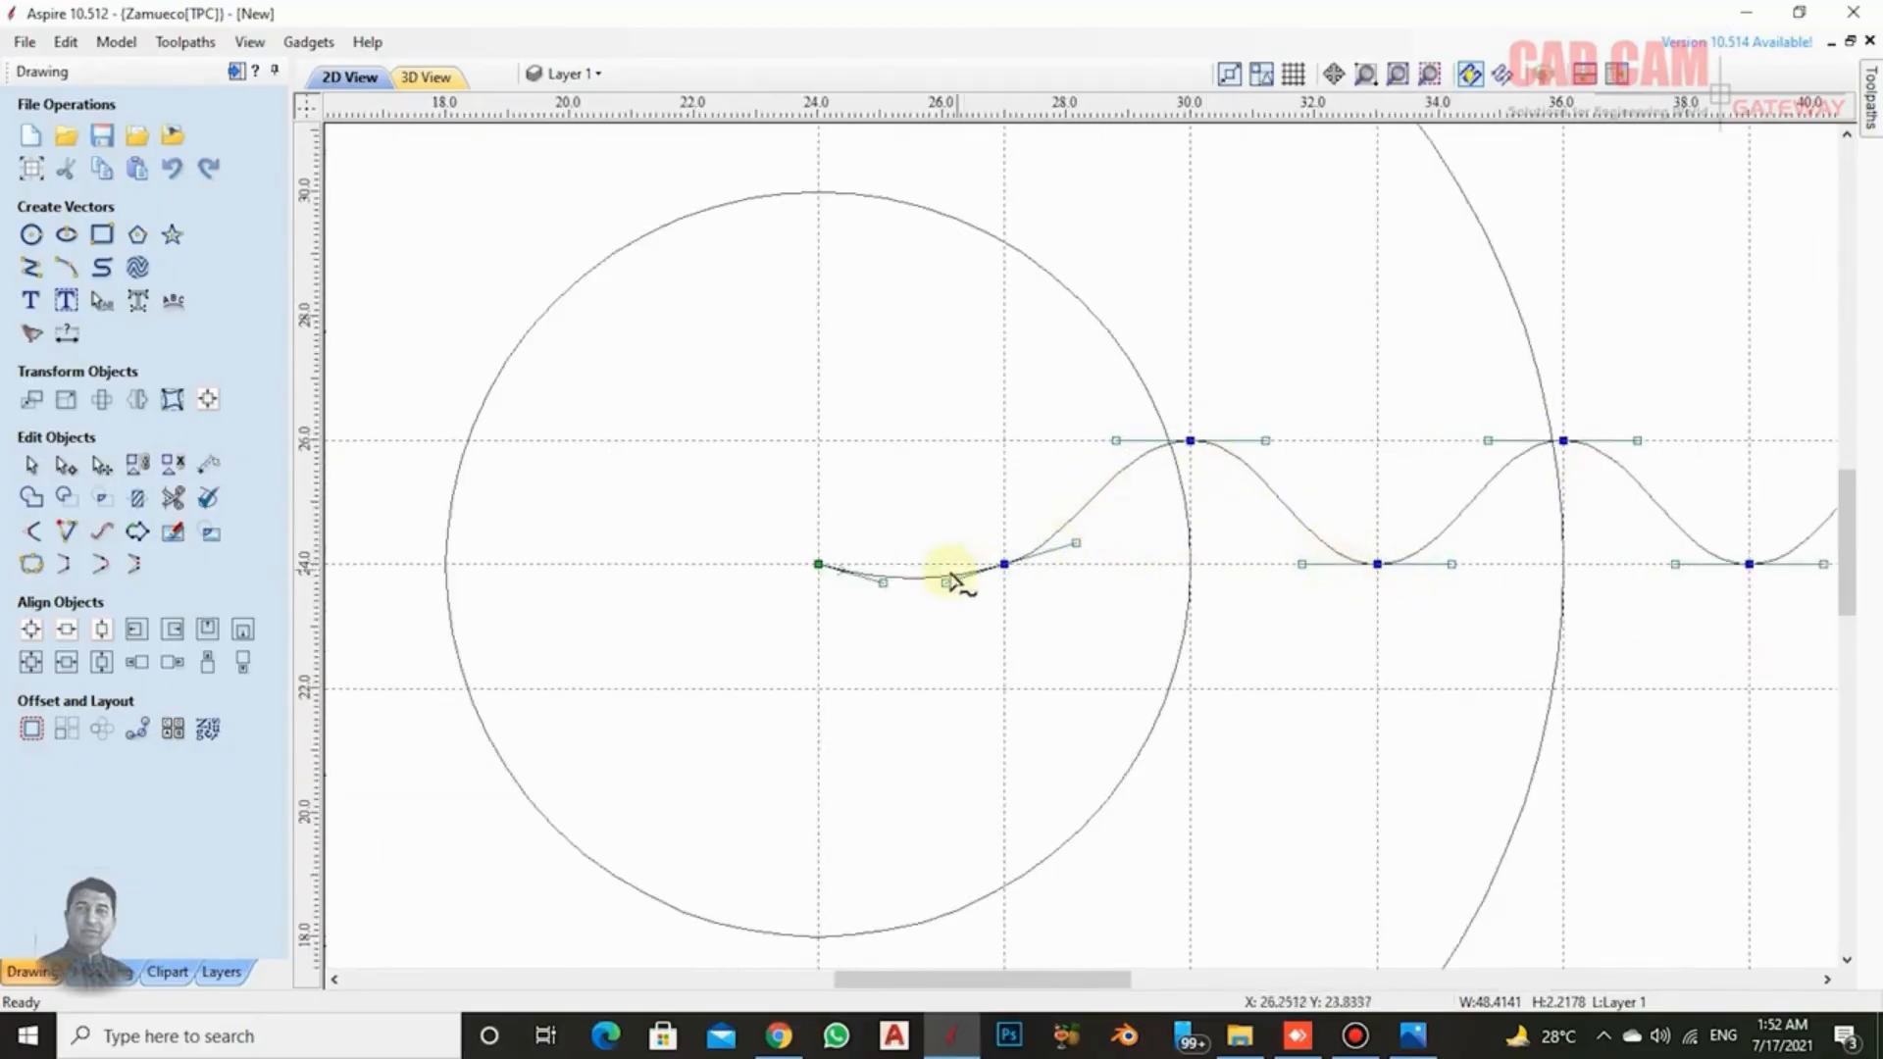
Level the node handles of the wave curve's first span from the circles' centre to X 27 so it runs straight along Y 24.
{"action": "scroll", "coordinate": [949, 589], "scroll_direction": "up", "scroll_amount": 2}
{"action": "left_click_drag", "start_coordinate": [943, 589], "coordinate": [852, 560]}
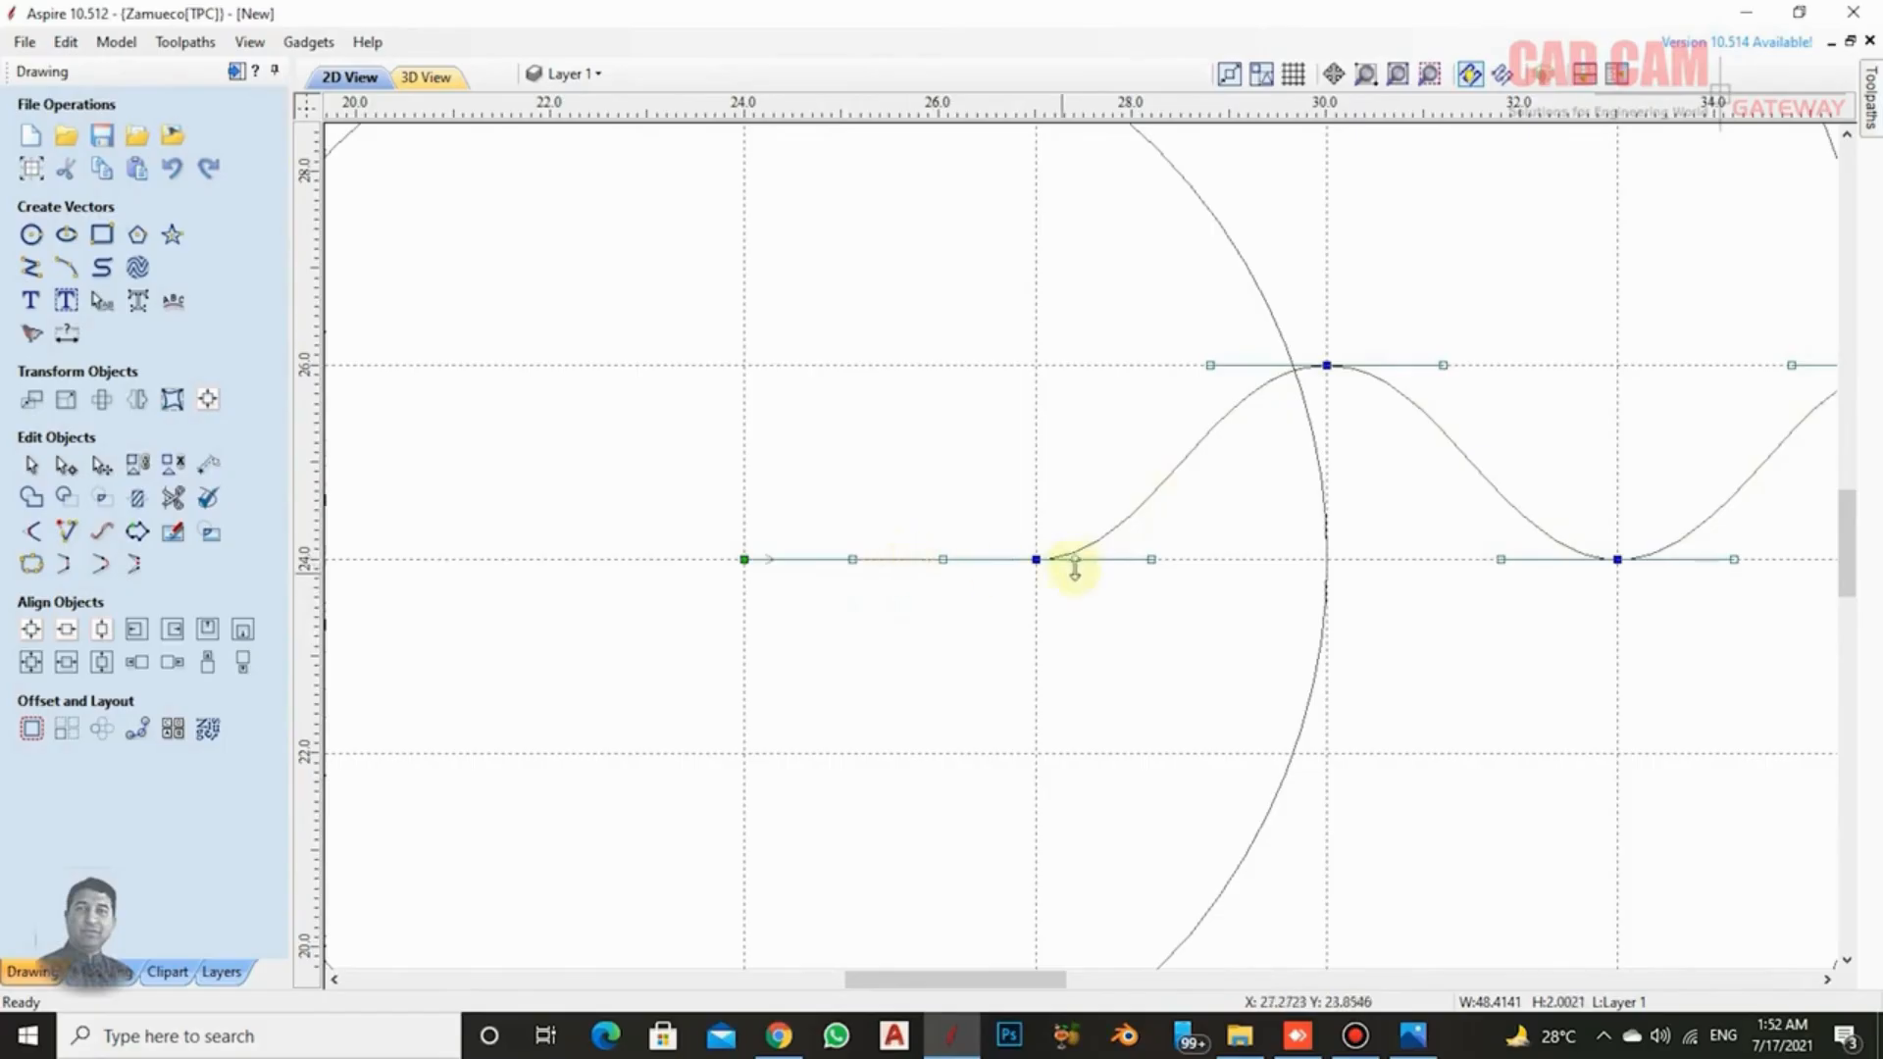
{"action": "scroll", "coordinate": [853, 560], "scroll_direction": "down", "scroll_amount": 5}
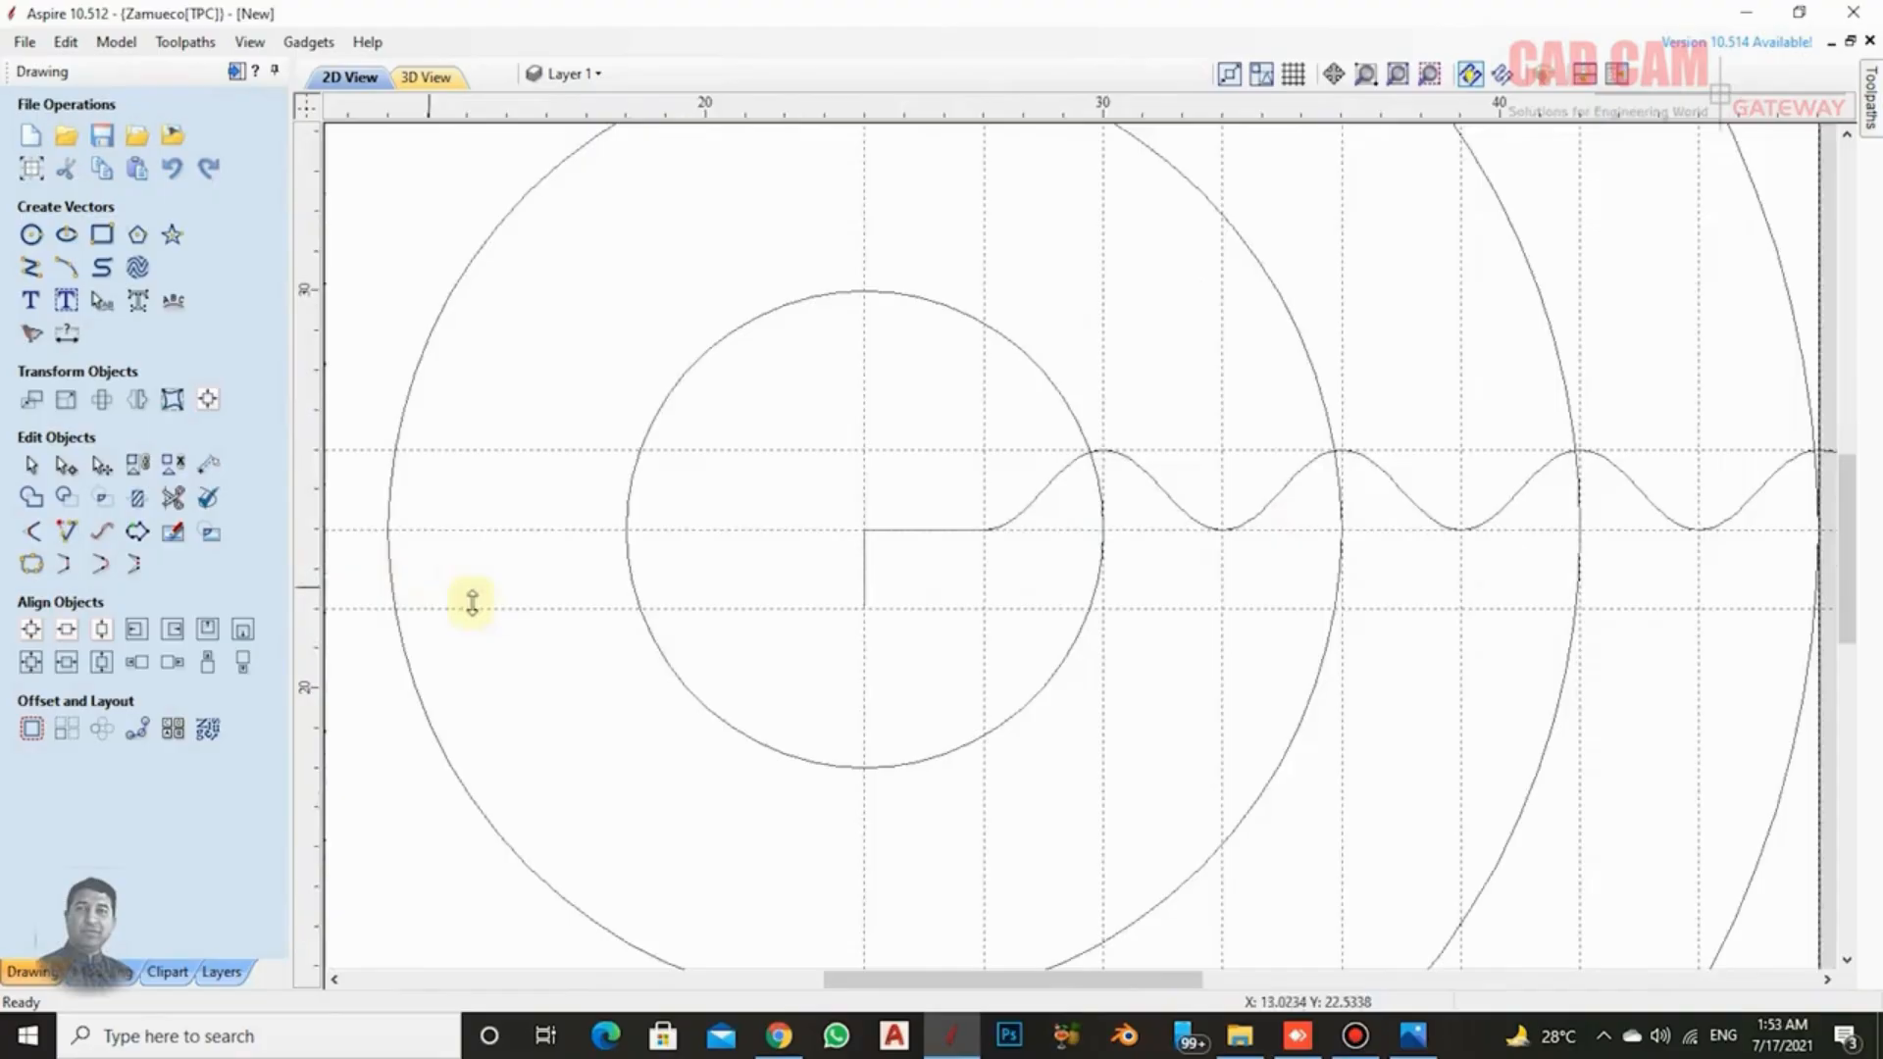
{"action": "scroll", "coordinate": [592, 589], "scroll_direction": "down", "scroll_amount": 4}
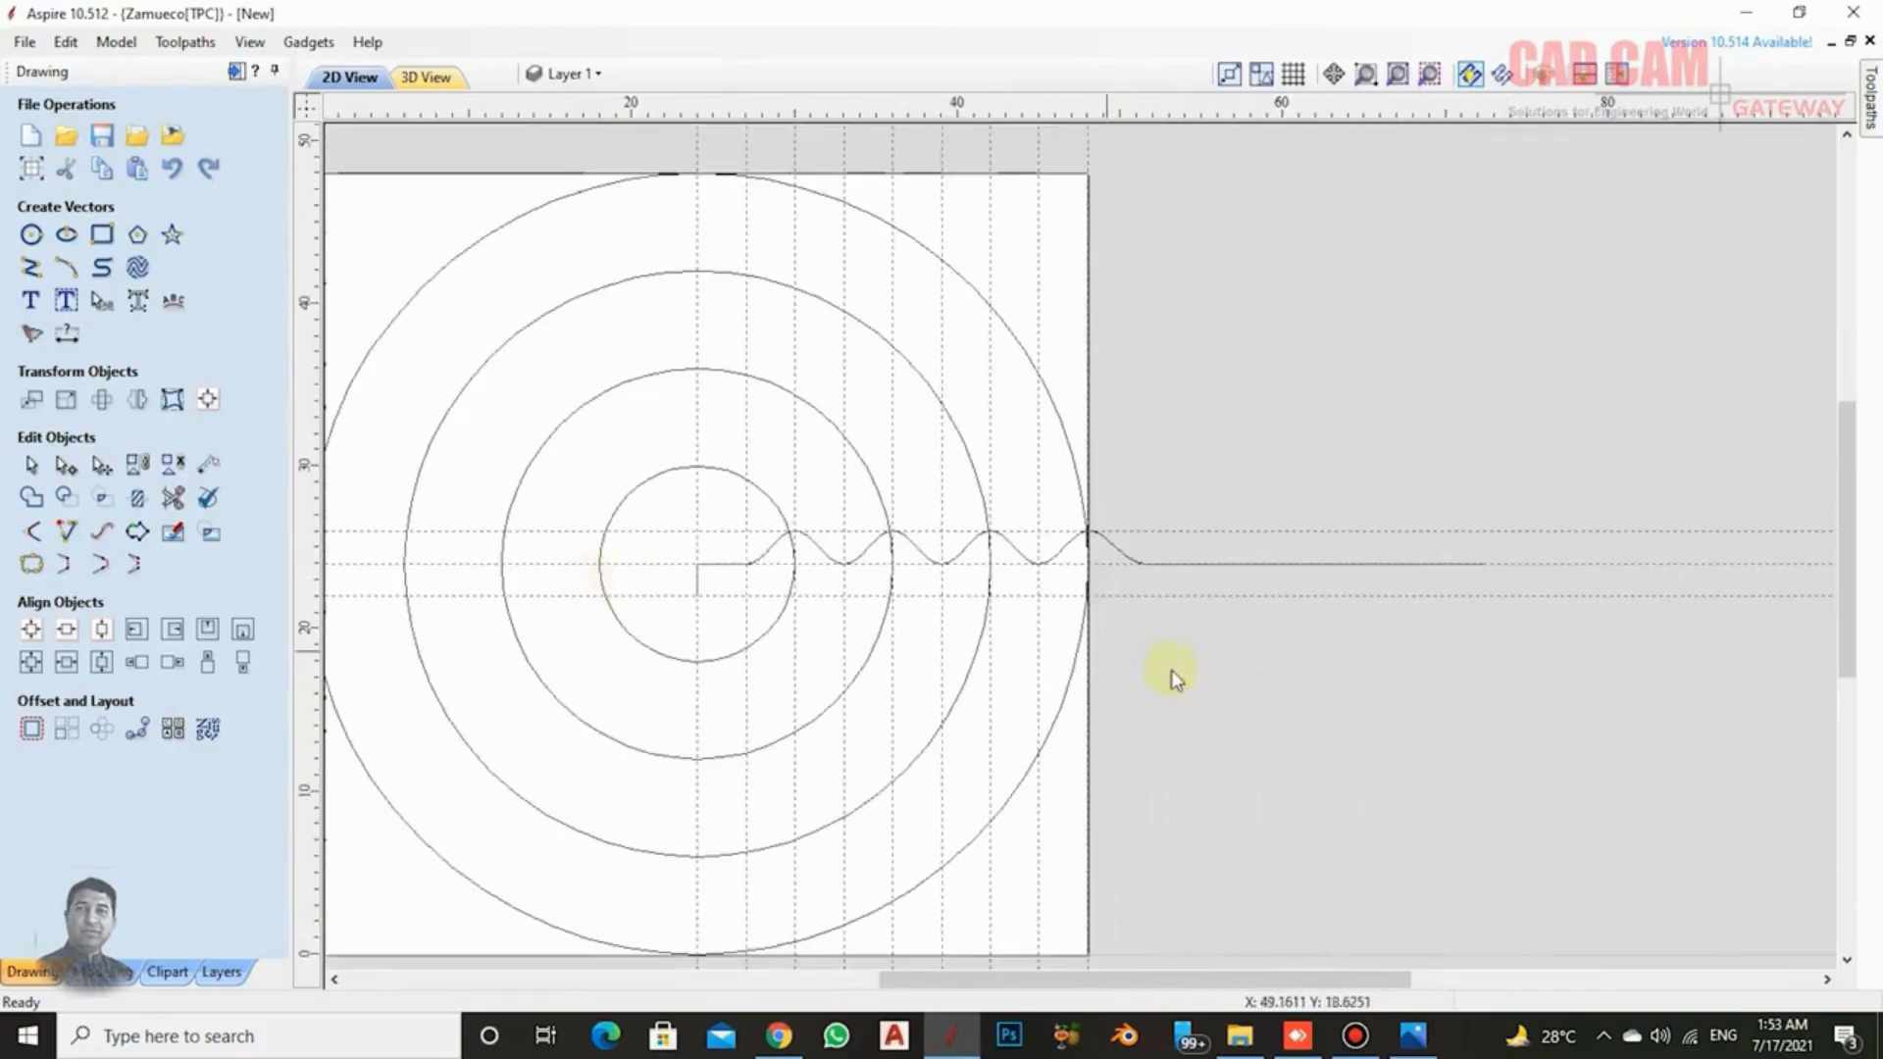
{"action": "left_click", "coordinate": [1357, 668]}
{"action": "scroll", "coordinate": [1357, 668], "scroll_direction": "down", "scroll_amount": 2}
{"action": "scroll", "coordinate": [1245, 600], "scroll_direction": "up", "scroll_amount": 3}
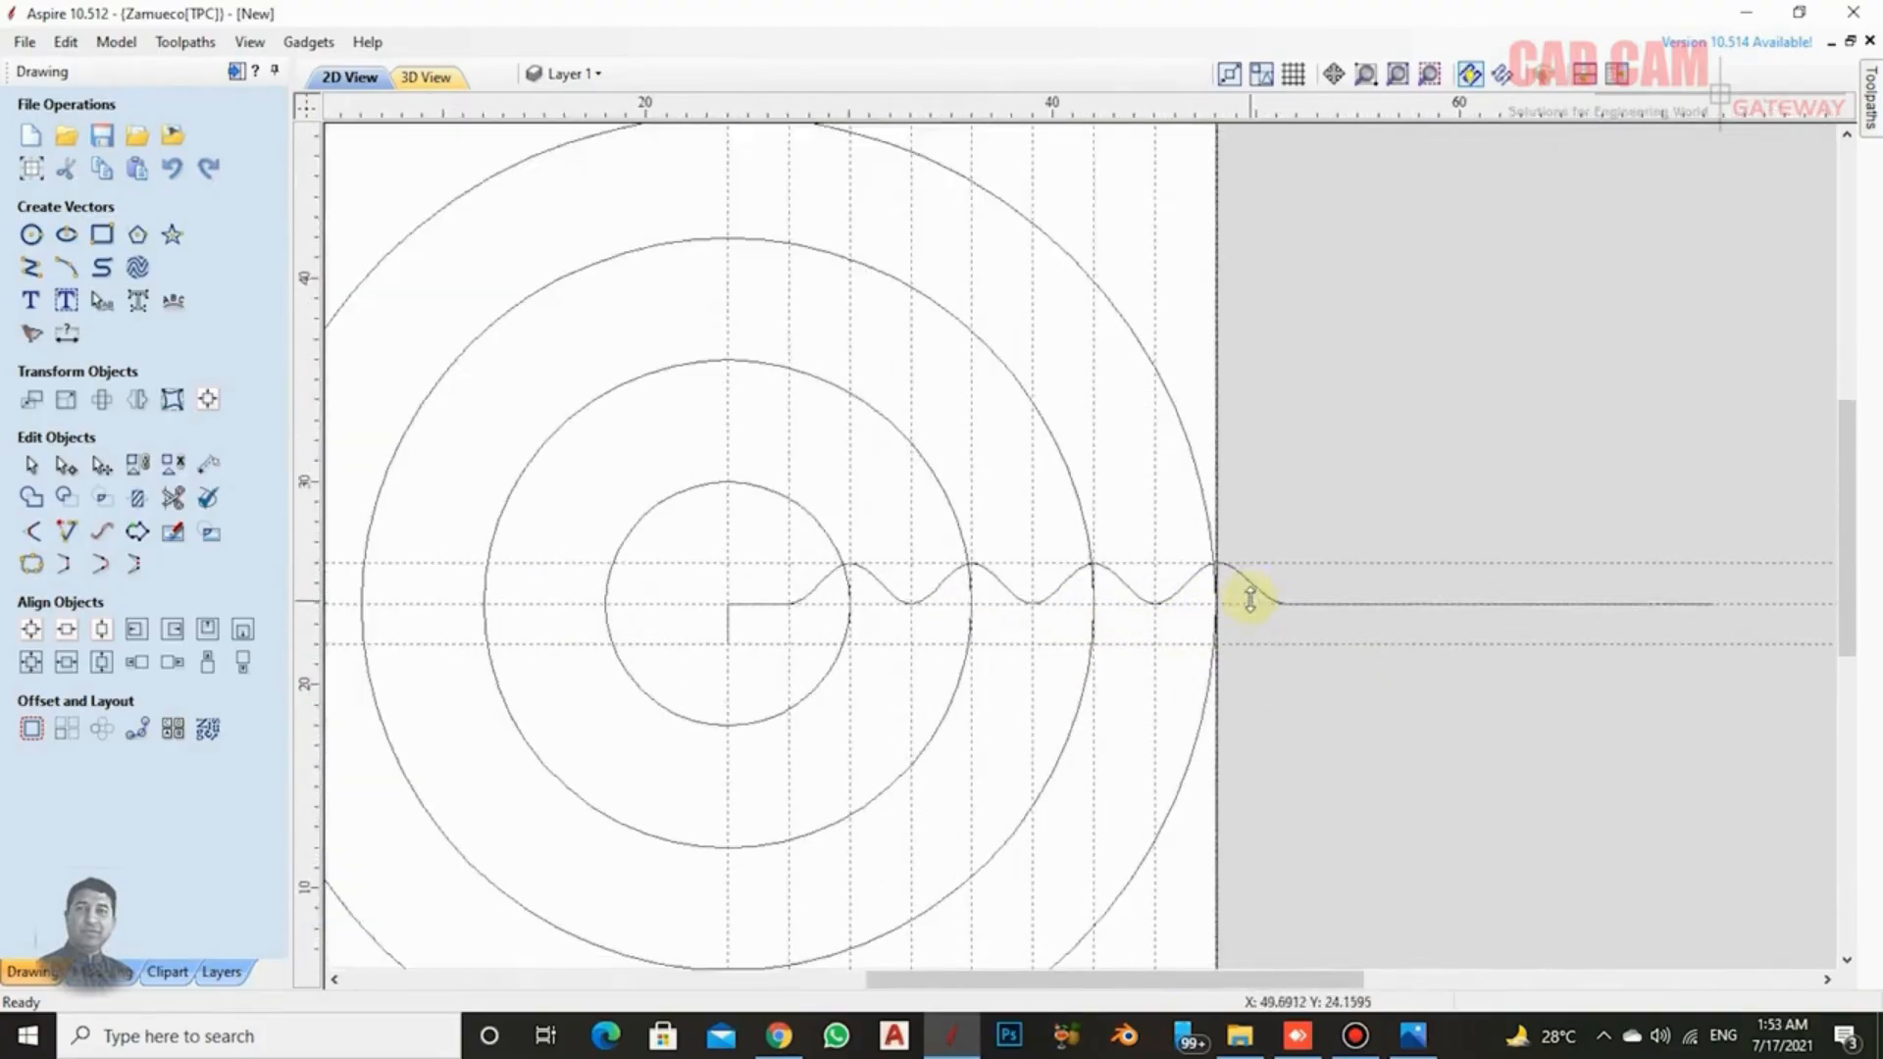
Delete the vertical guides at 48, 45, 42 and 39 inches.
{"action": "left_click", "coordinate": [1259, 592]}
{"action": "scroll", "coordinate": [1305, 608], "scroll_direction": "down", "scroll_amount": 3}
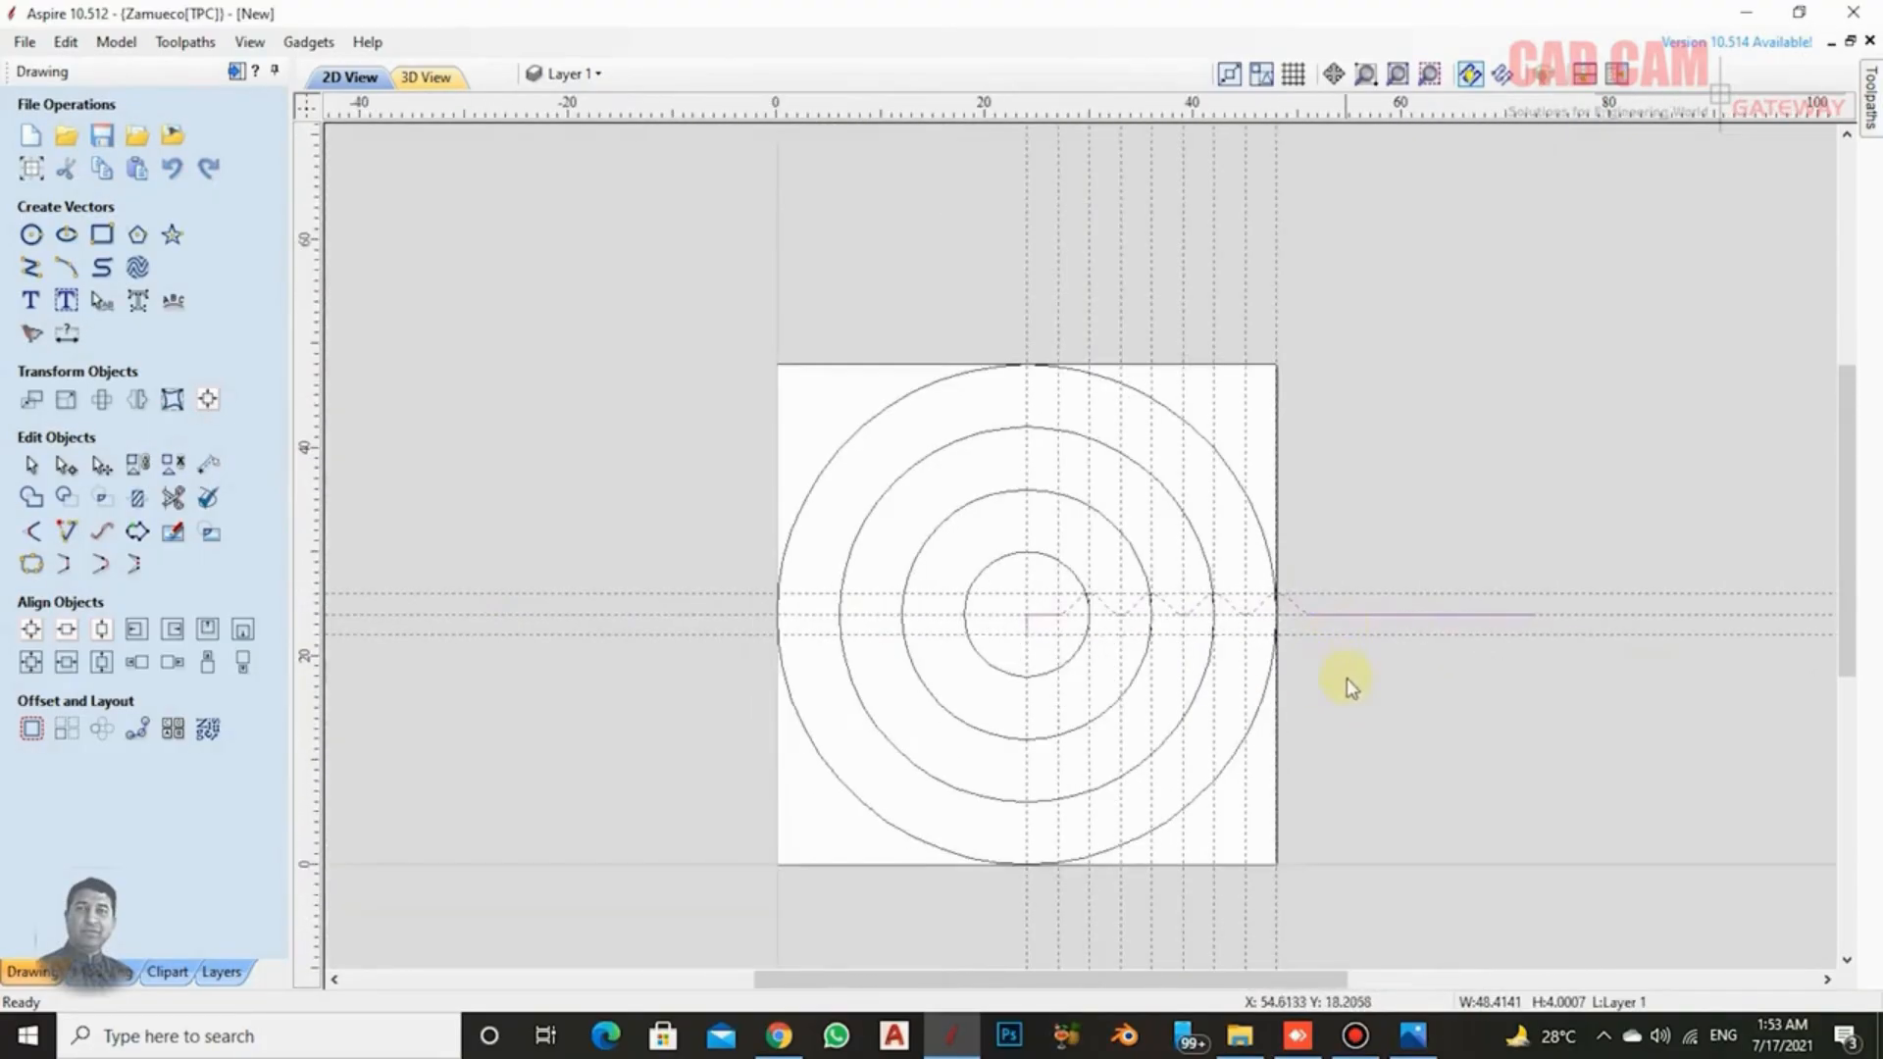
{"action": "scroll", "coordinate": [1331, 681], "scroll_direction": "up", "scroll_amount": 1}
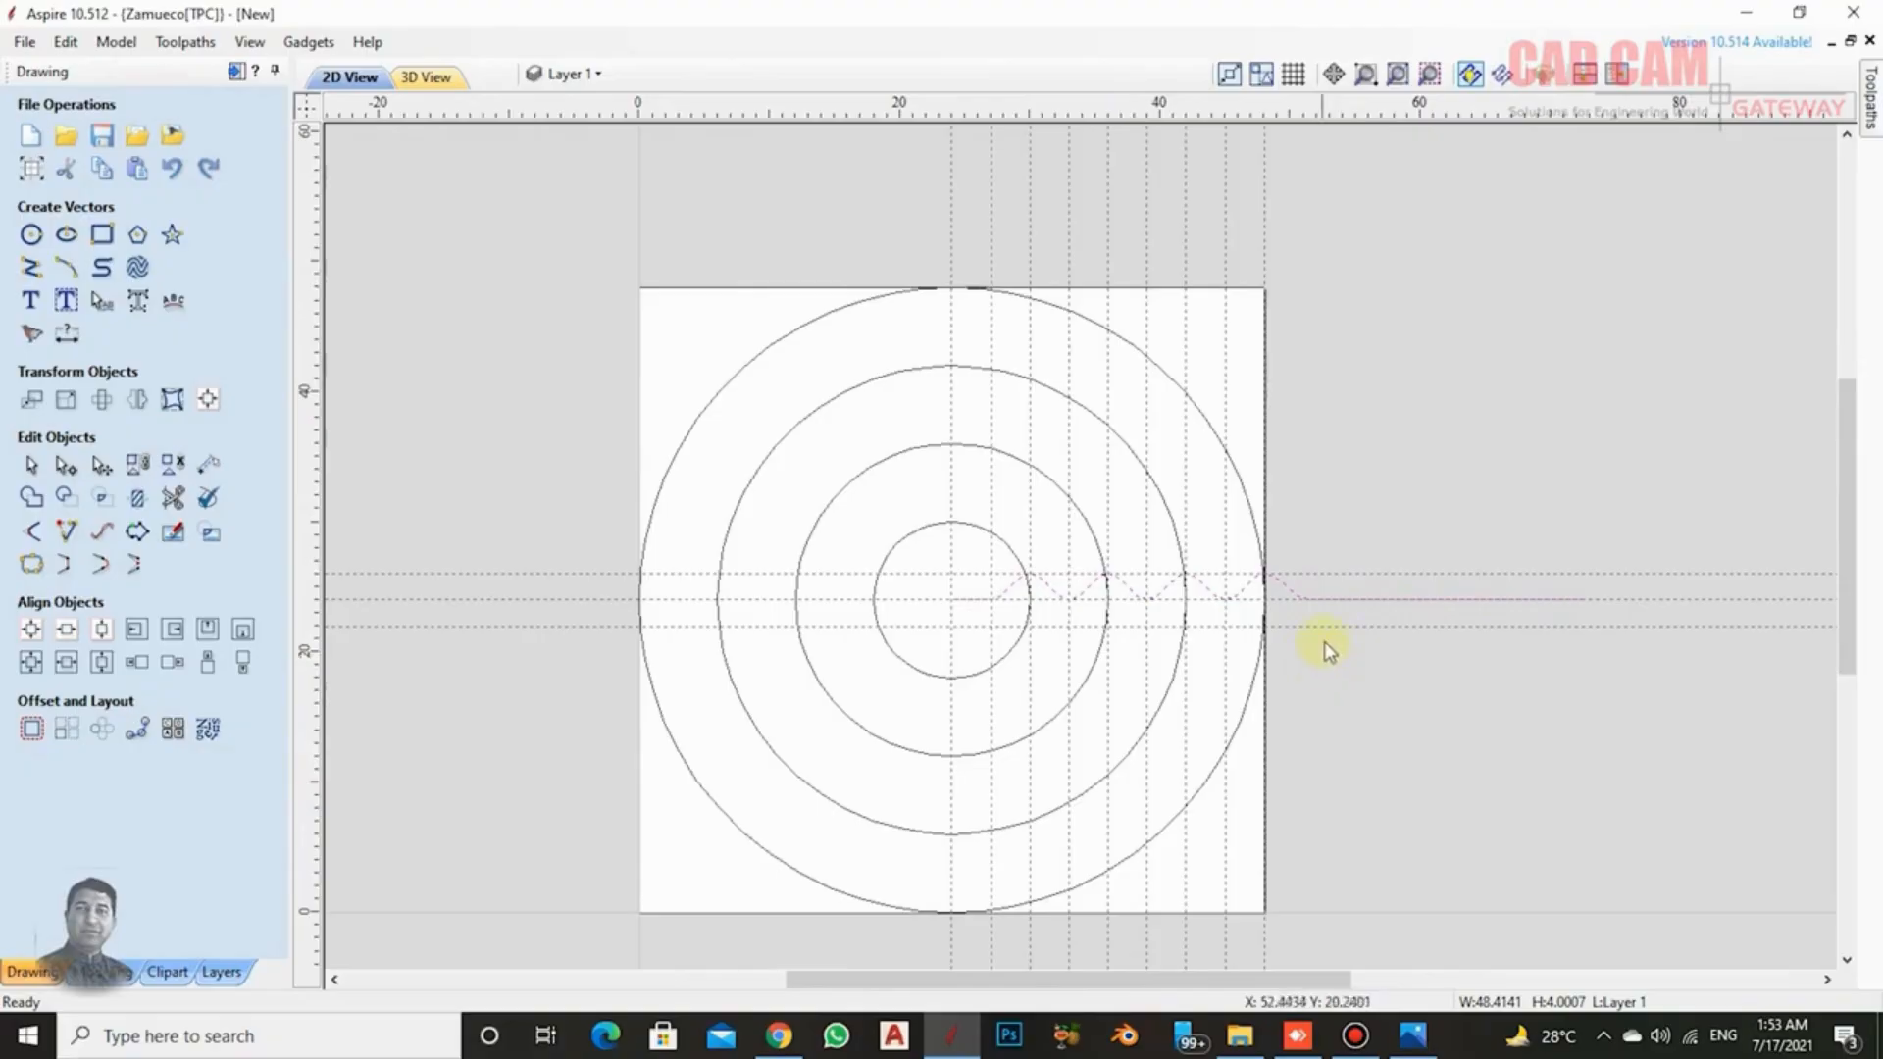
{"action": "double_click", "coordinate": [1267, 233]}
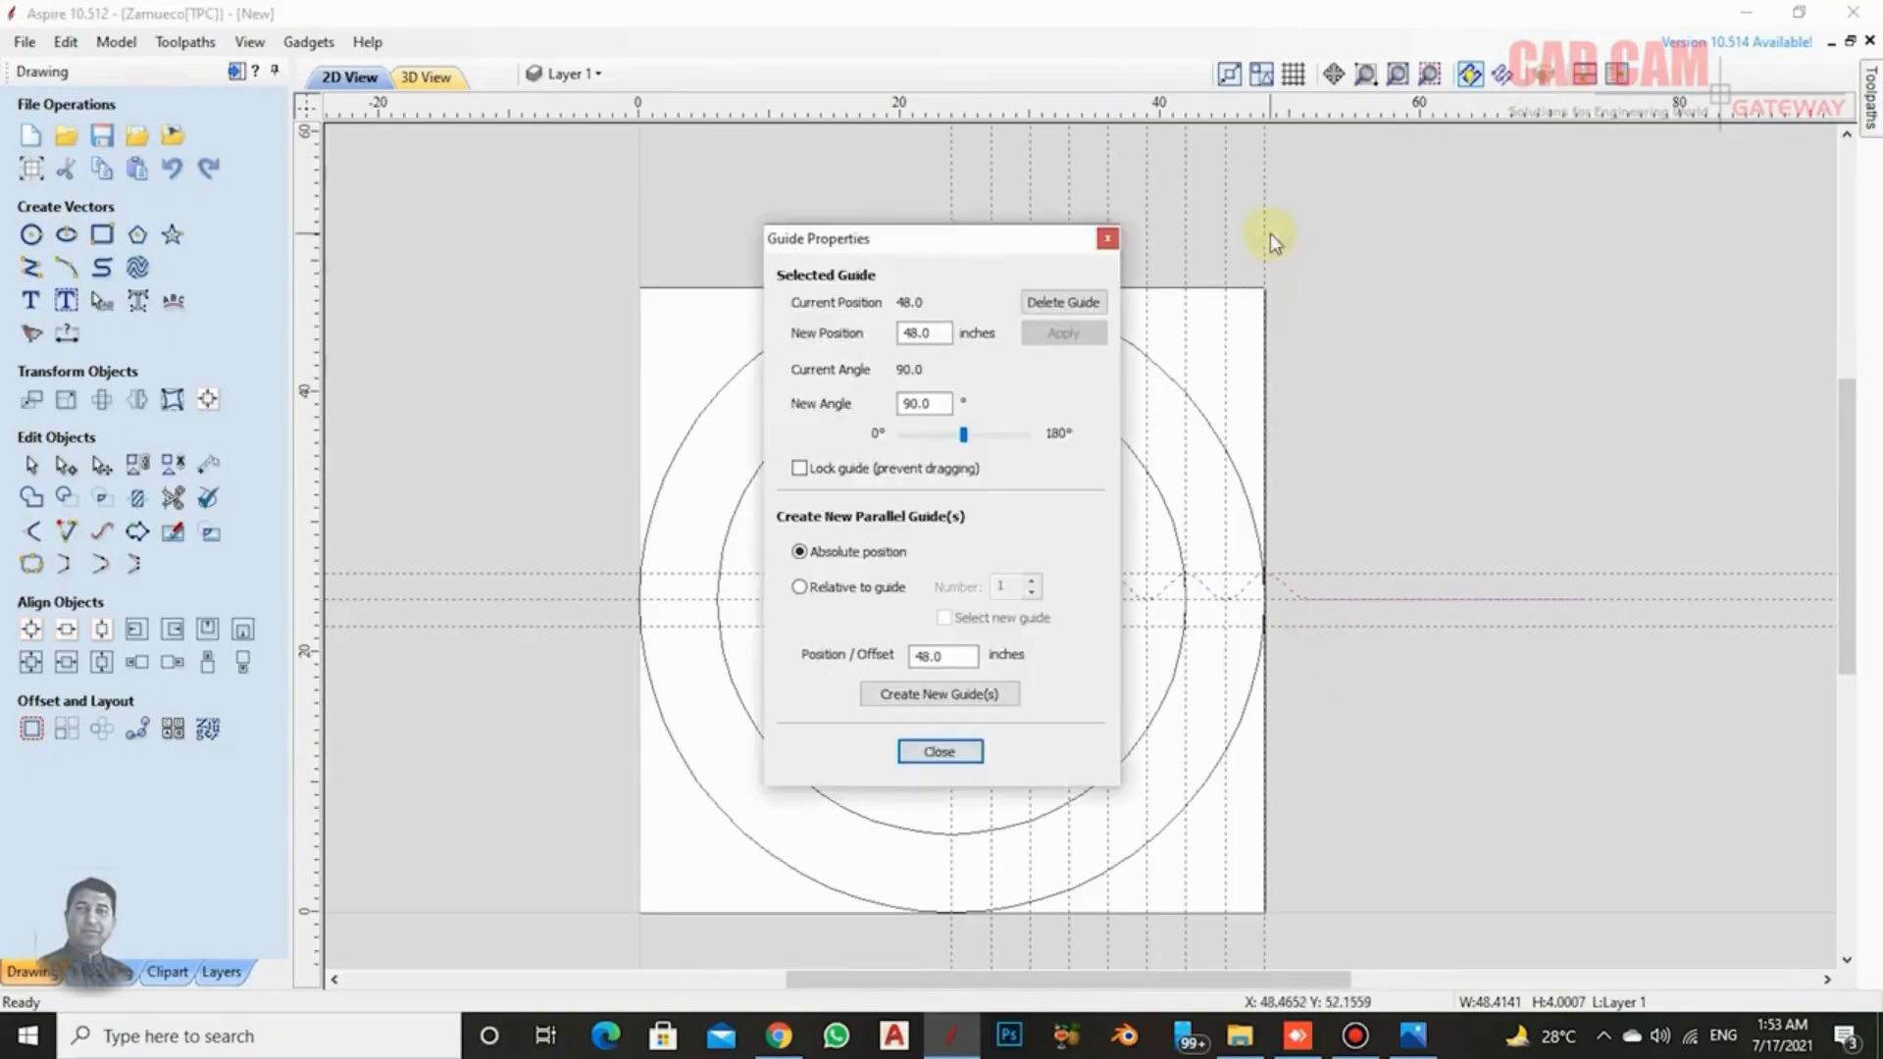
{"action": "left_click", "coordinate": [1053, 304]}
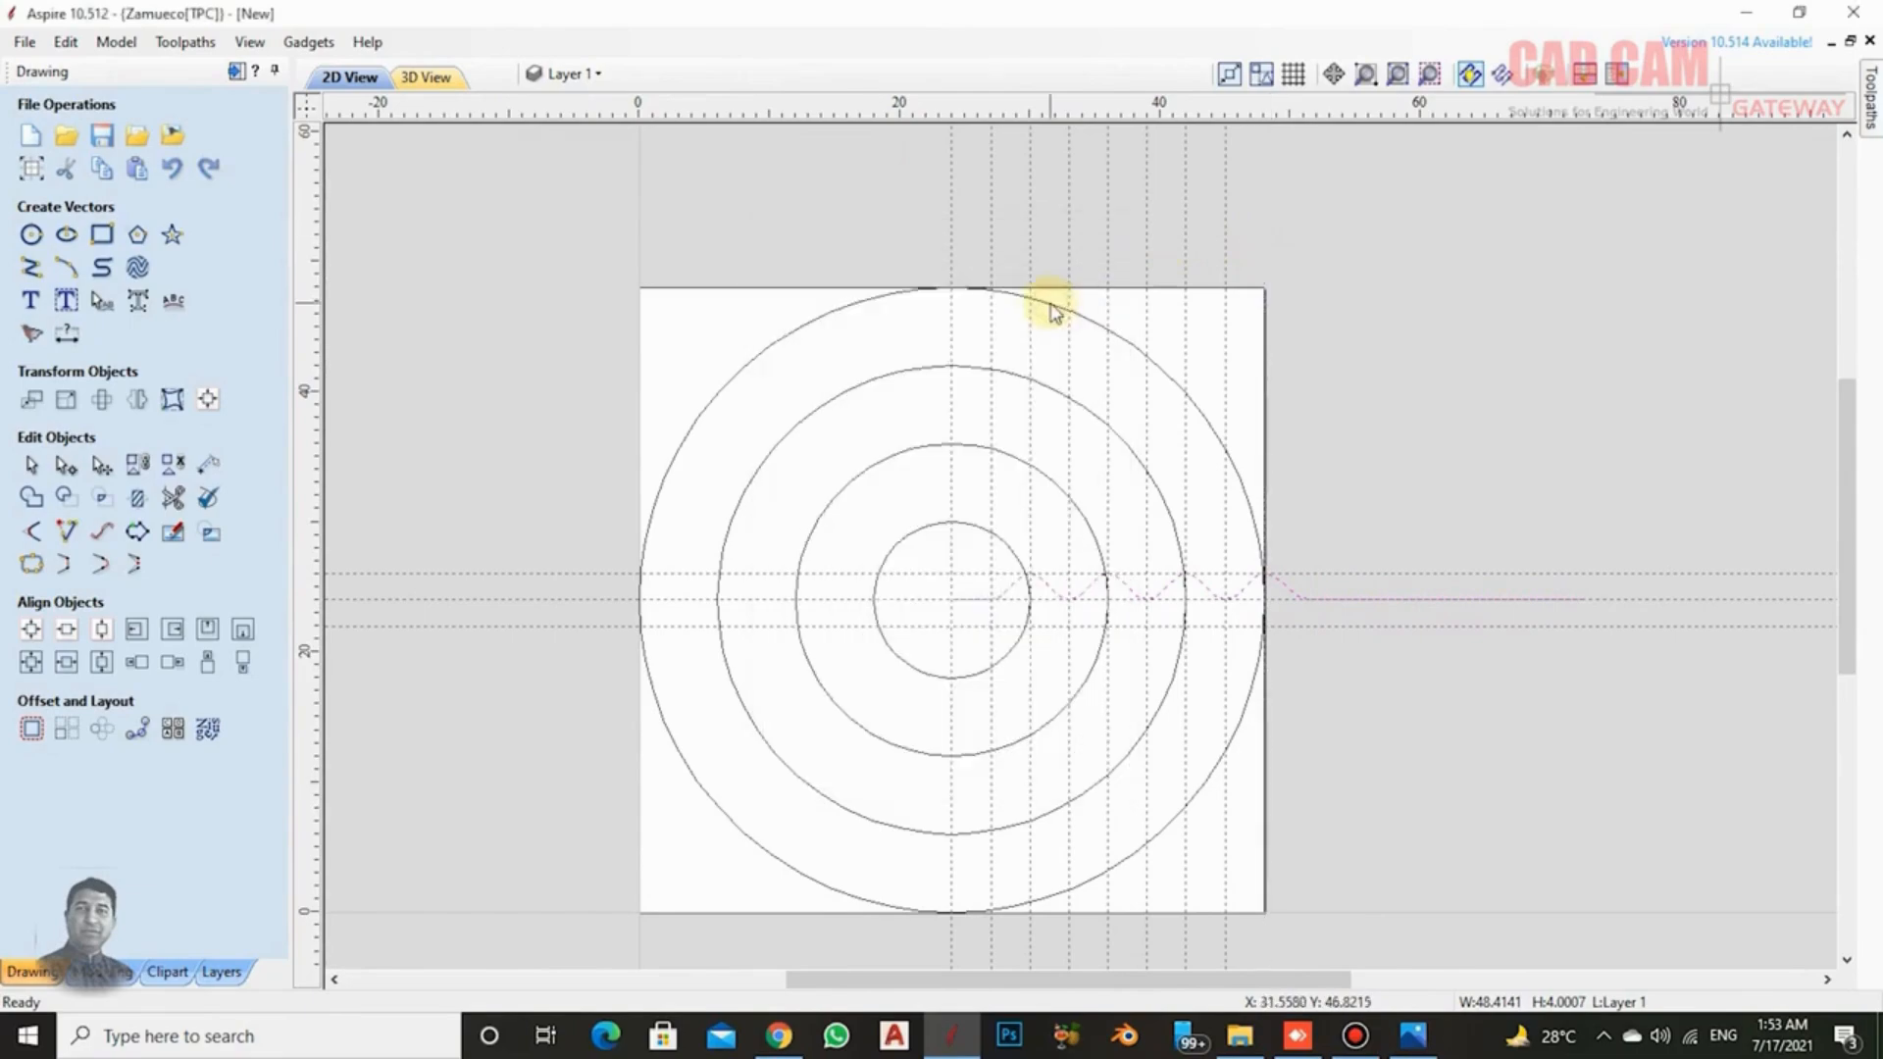
{"action": "double_click", "coordinate": [1224, 252]}
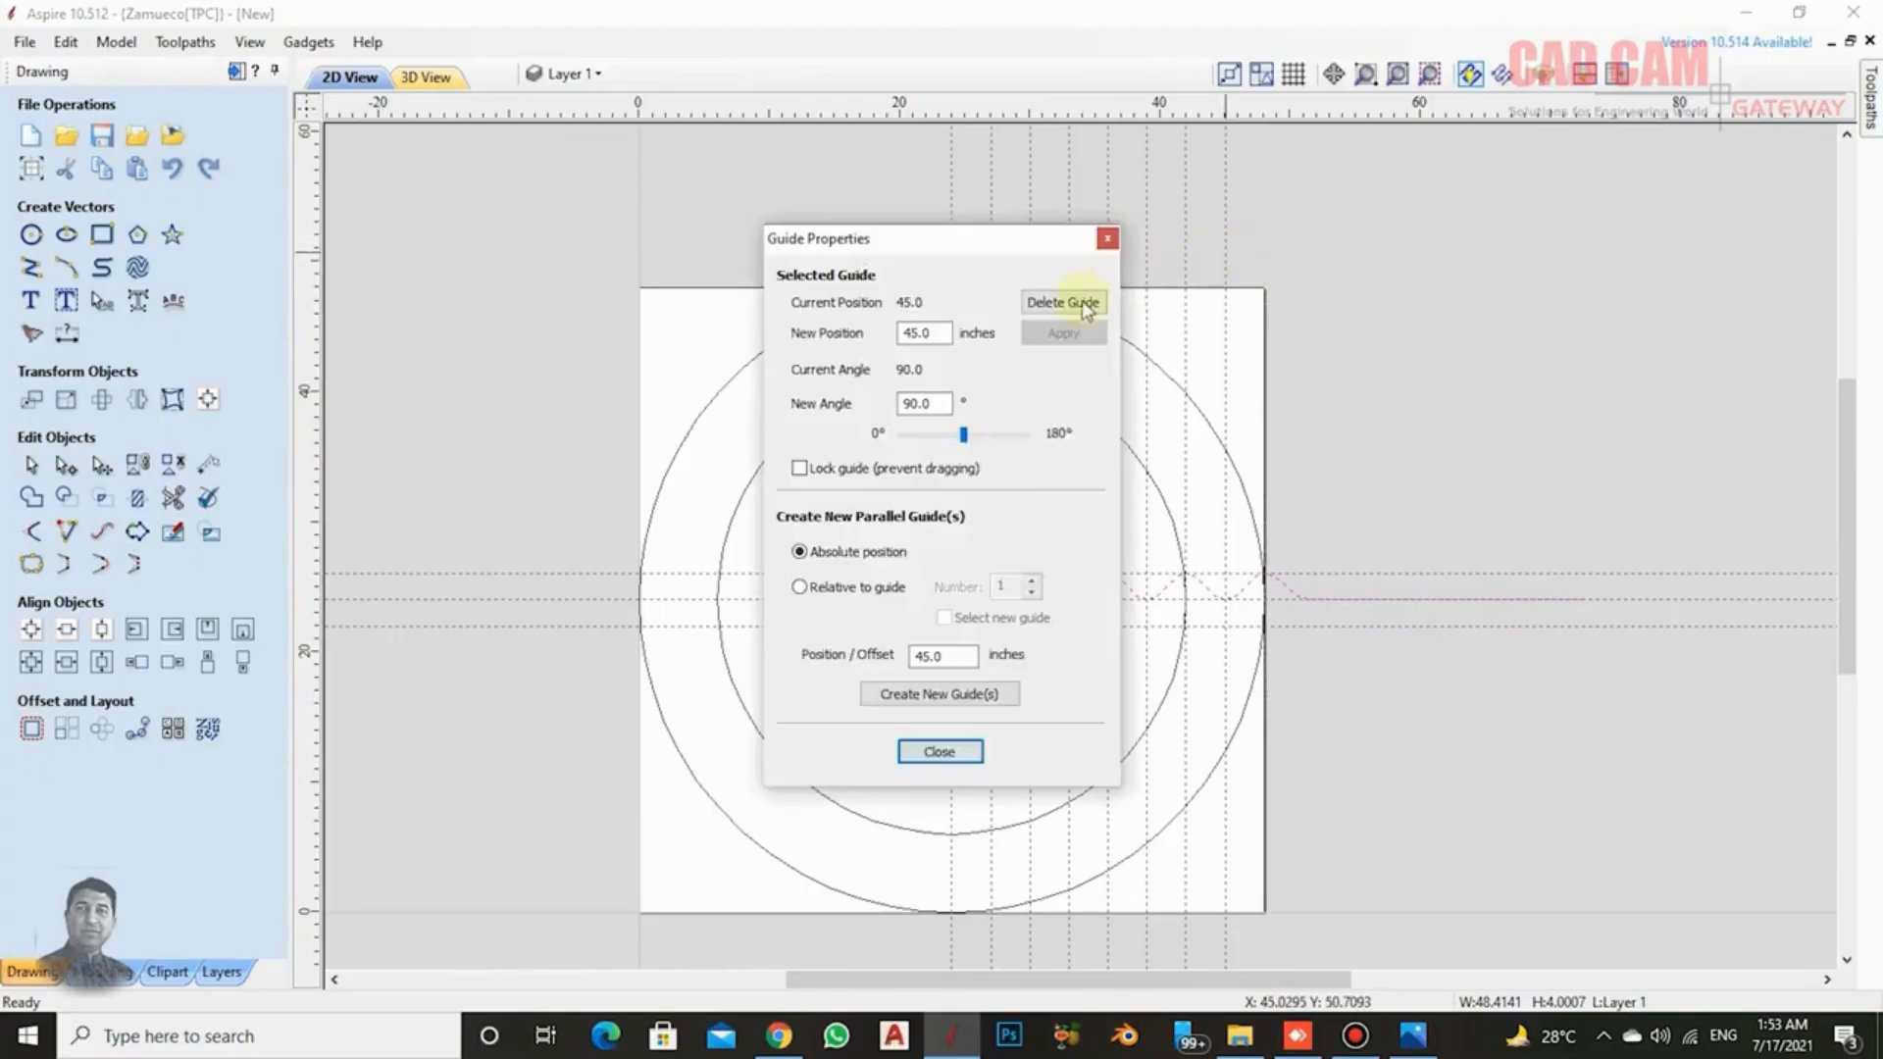
{"action": "left_click", "coordinate": [1083, 304]}
{"action": "double_click", "coordinate": [1185, 259]}
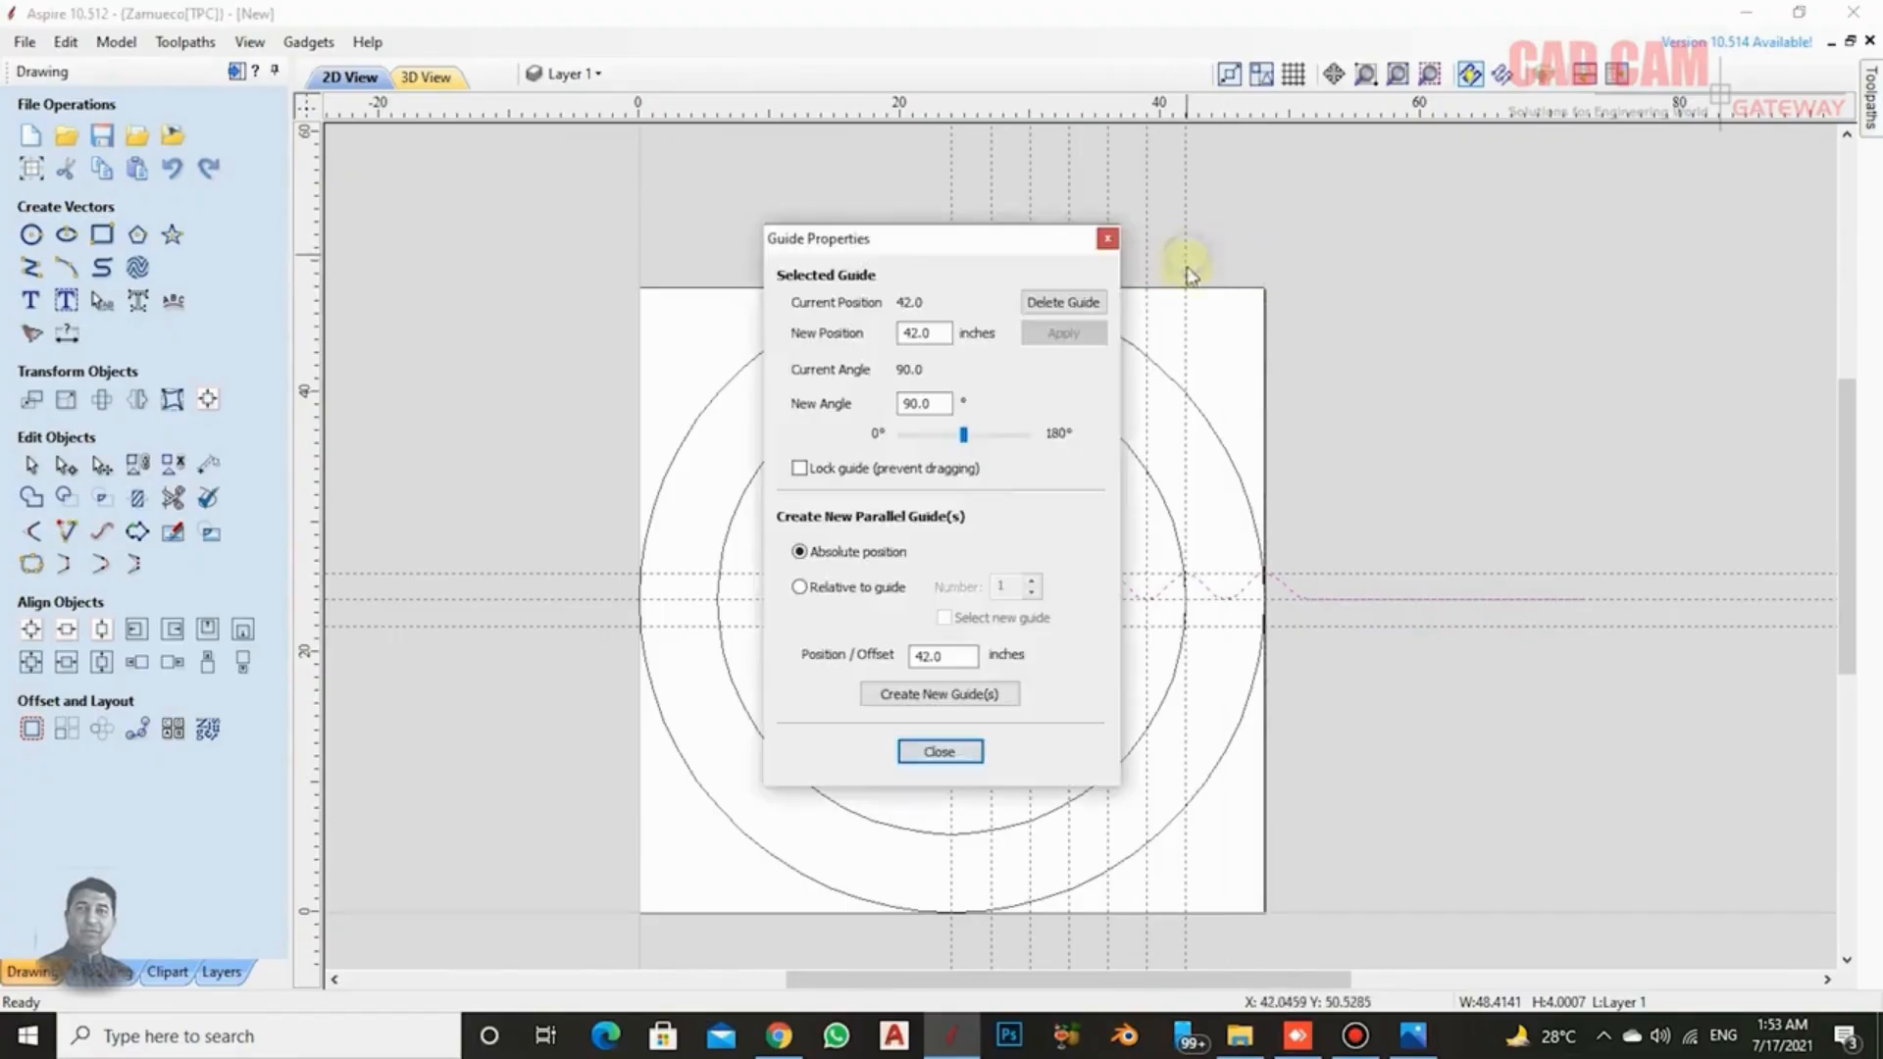
{"action": "left_click", "coordinate": [1083, 304]}
{"action": "double_click", "coordinate": [1145, 265]}
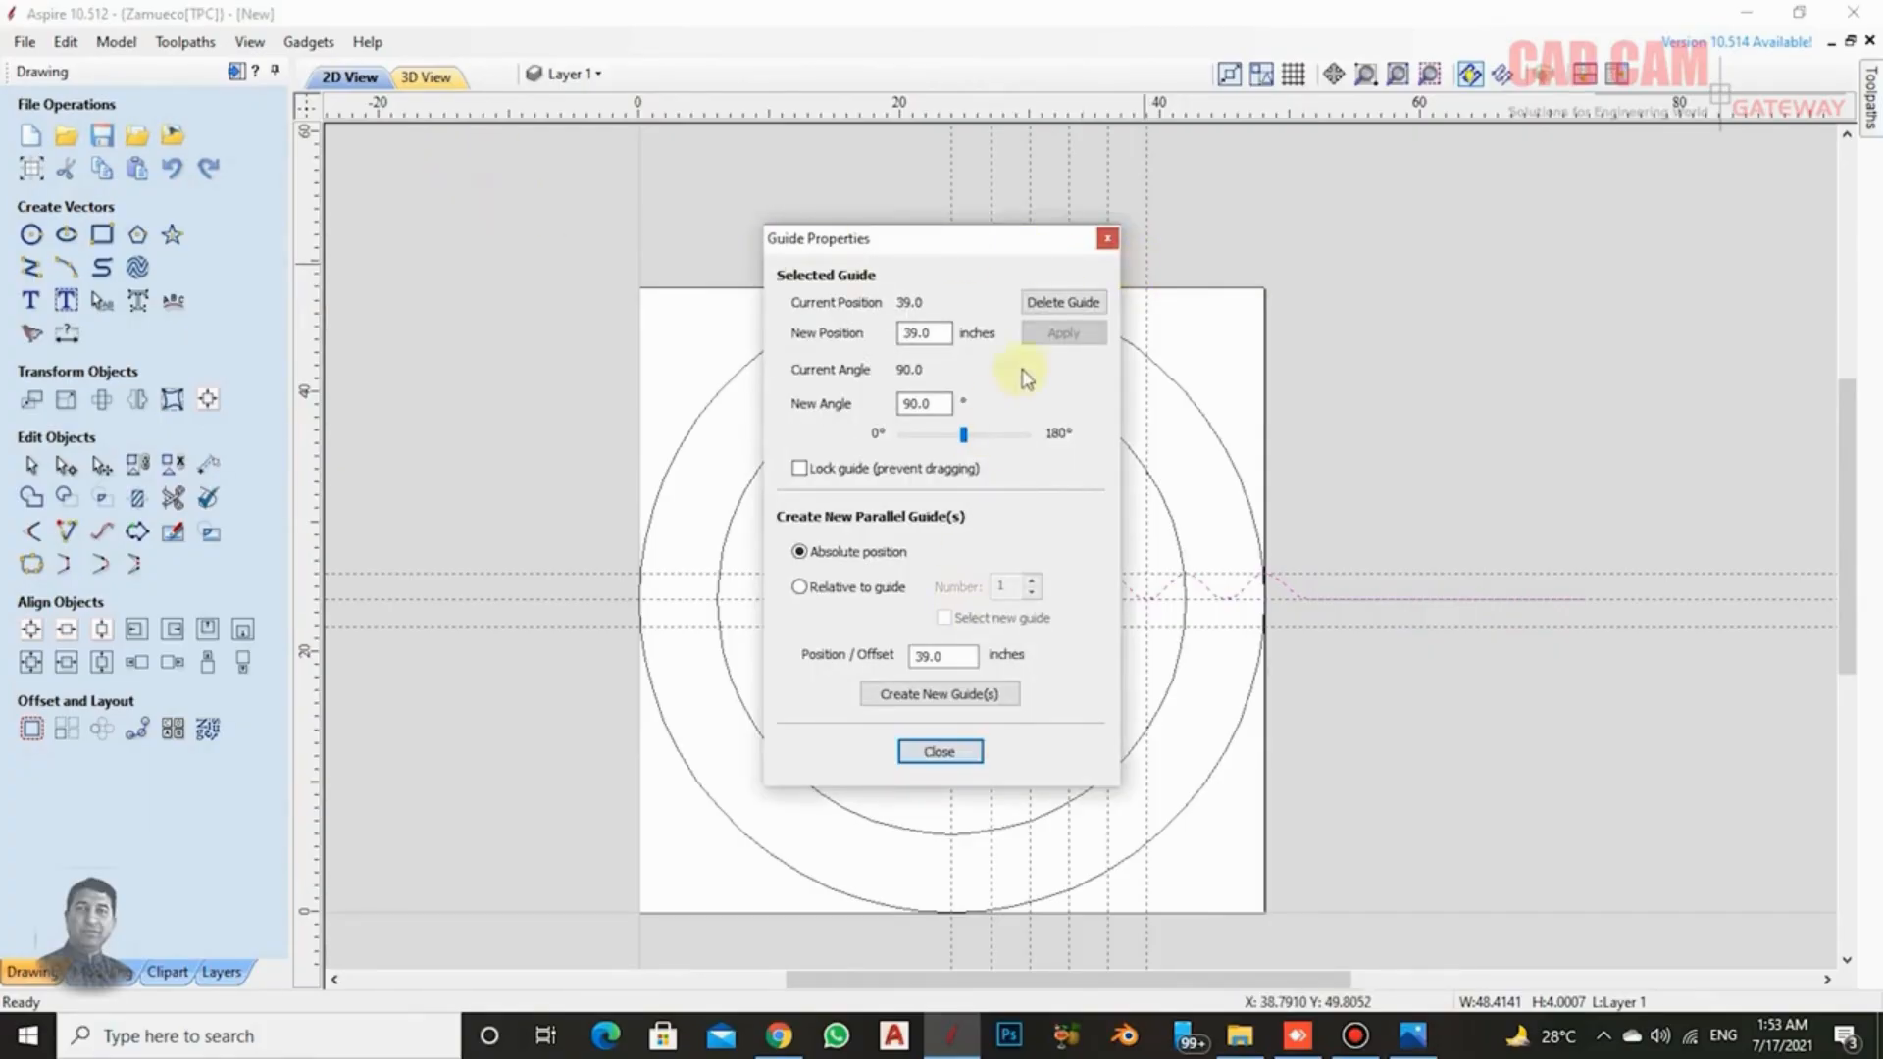
{"action": "left_click", "coordinate": [1064, 304]}
Remove the remaining vertical guides from 36 inches inward, leaving only the vertical guide through the circles' centre.
{"action": "left_click", "coordinate": [306, 109]}
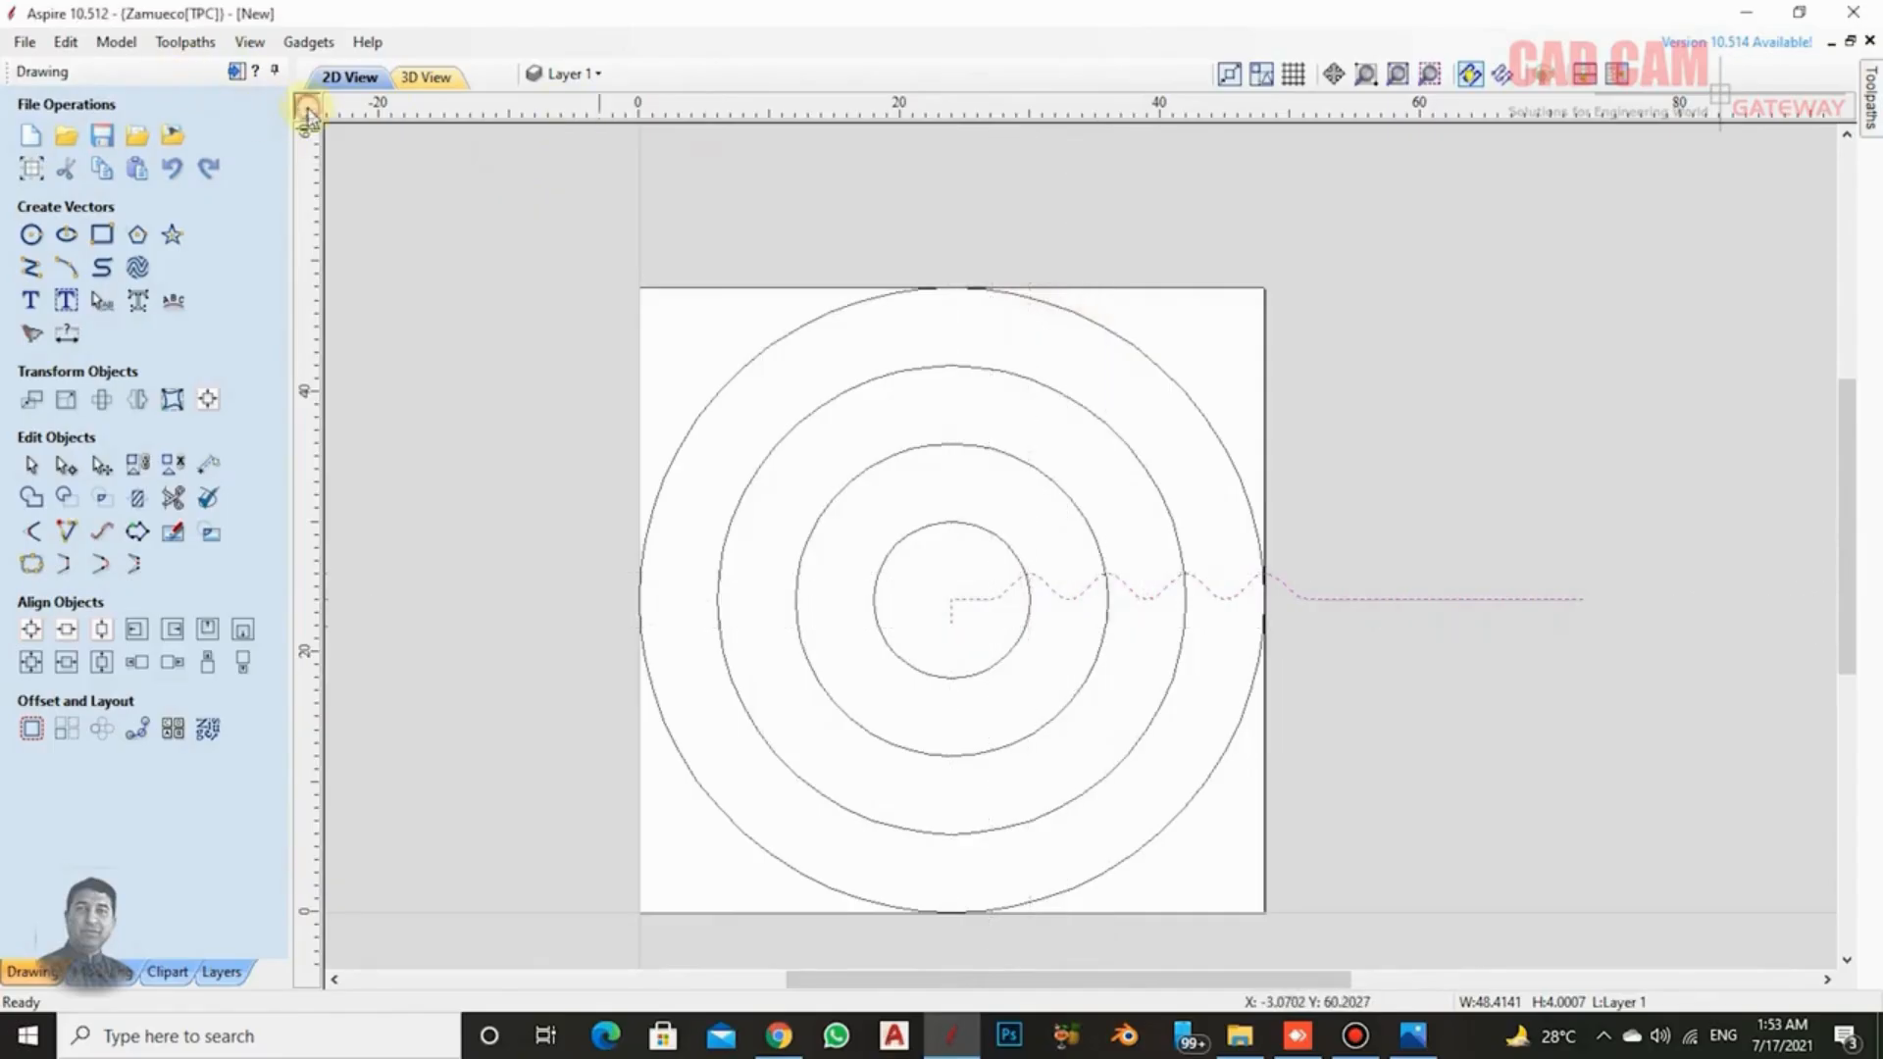
{"action": "left_click", "coordinate": [306, 109]}
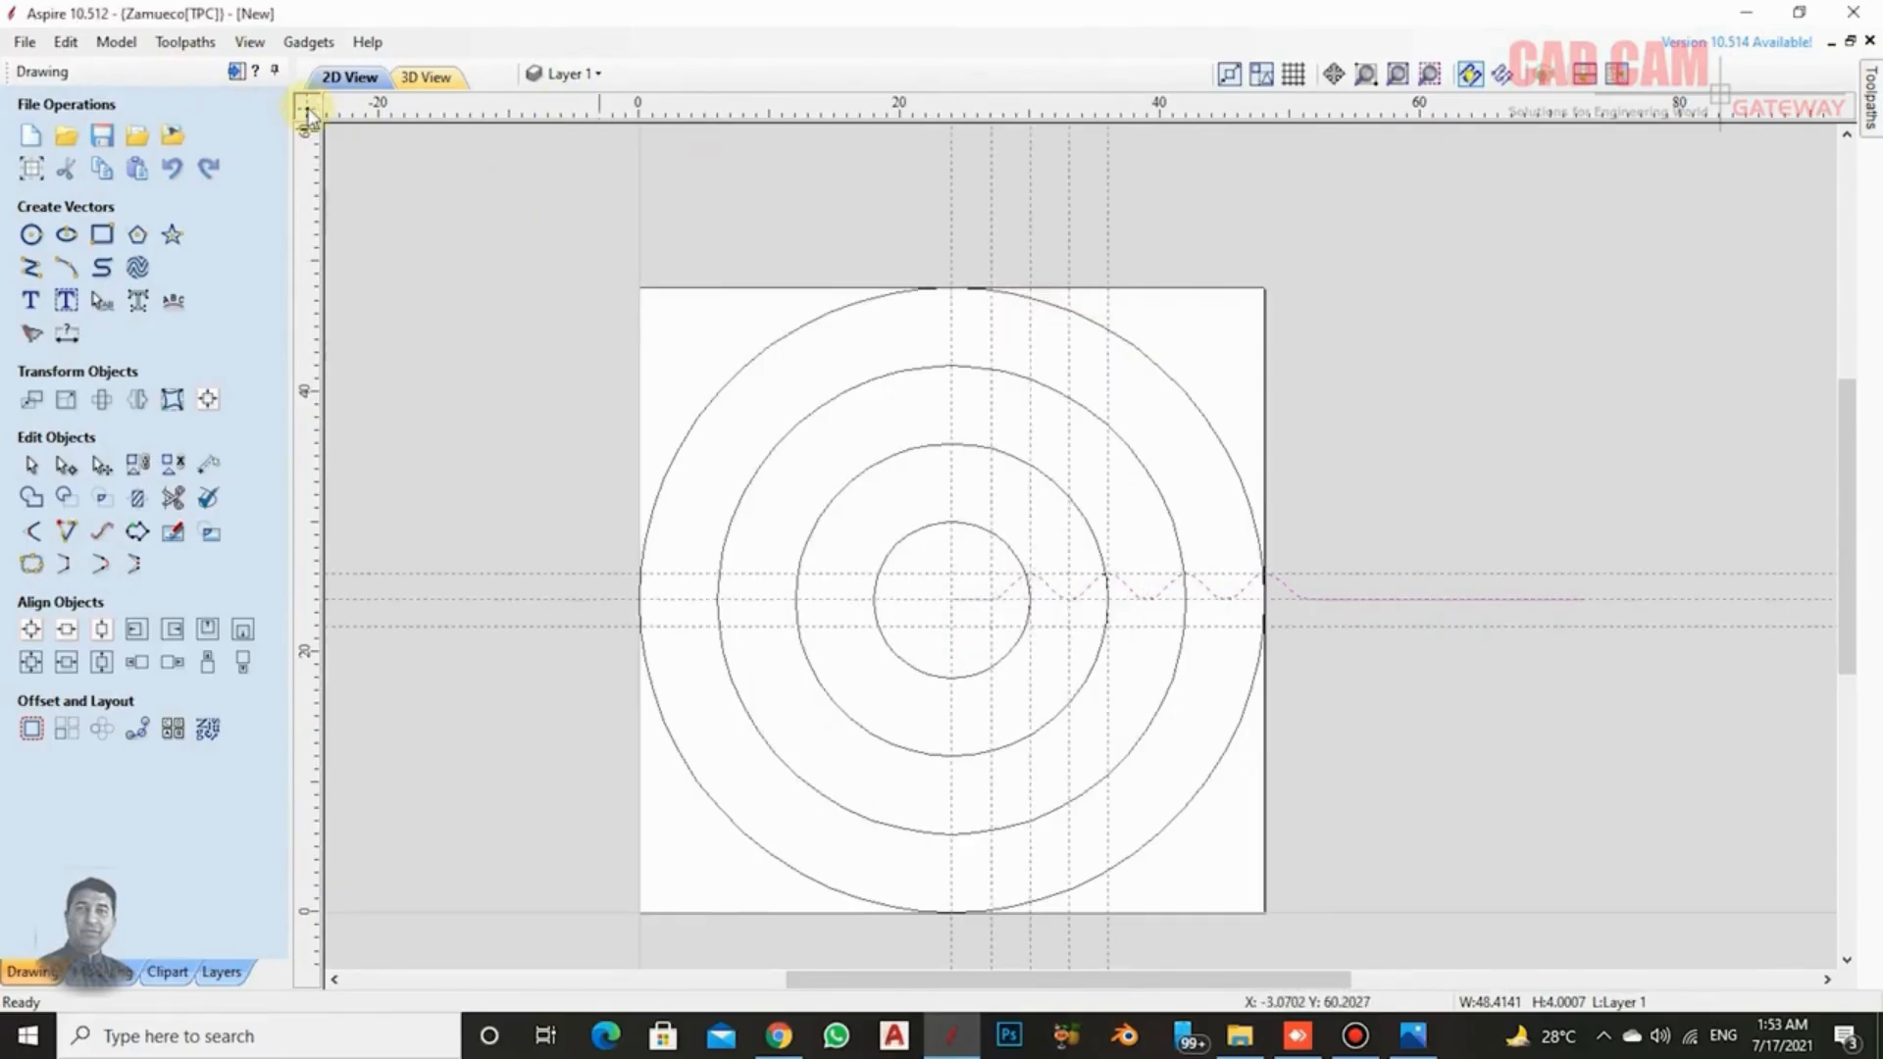
{"action": "double_click", "coordinate": [1111, 241]}
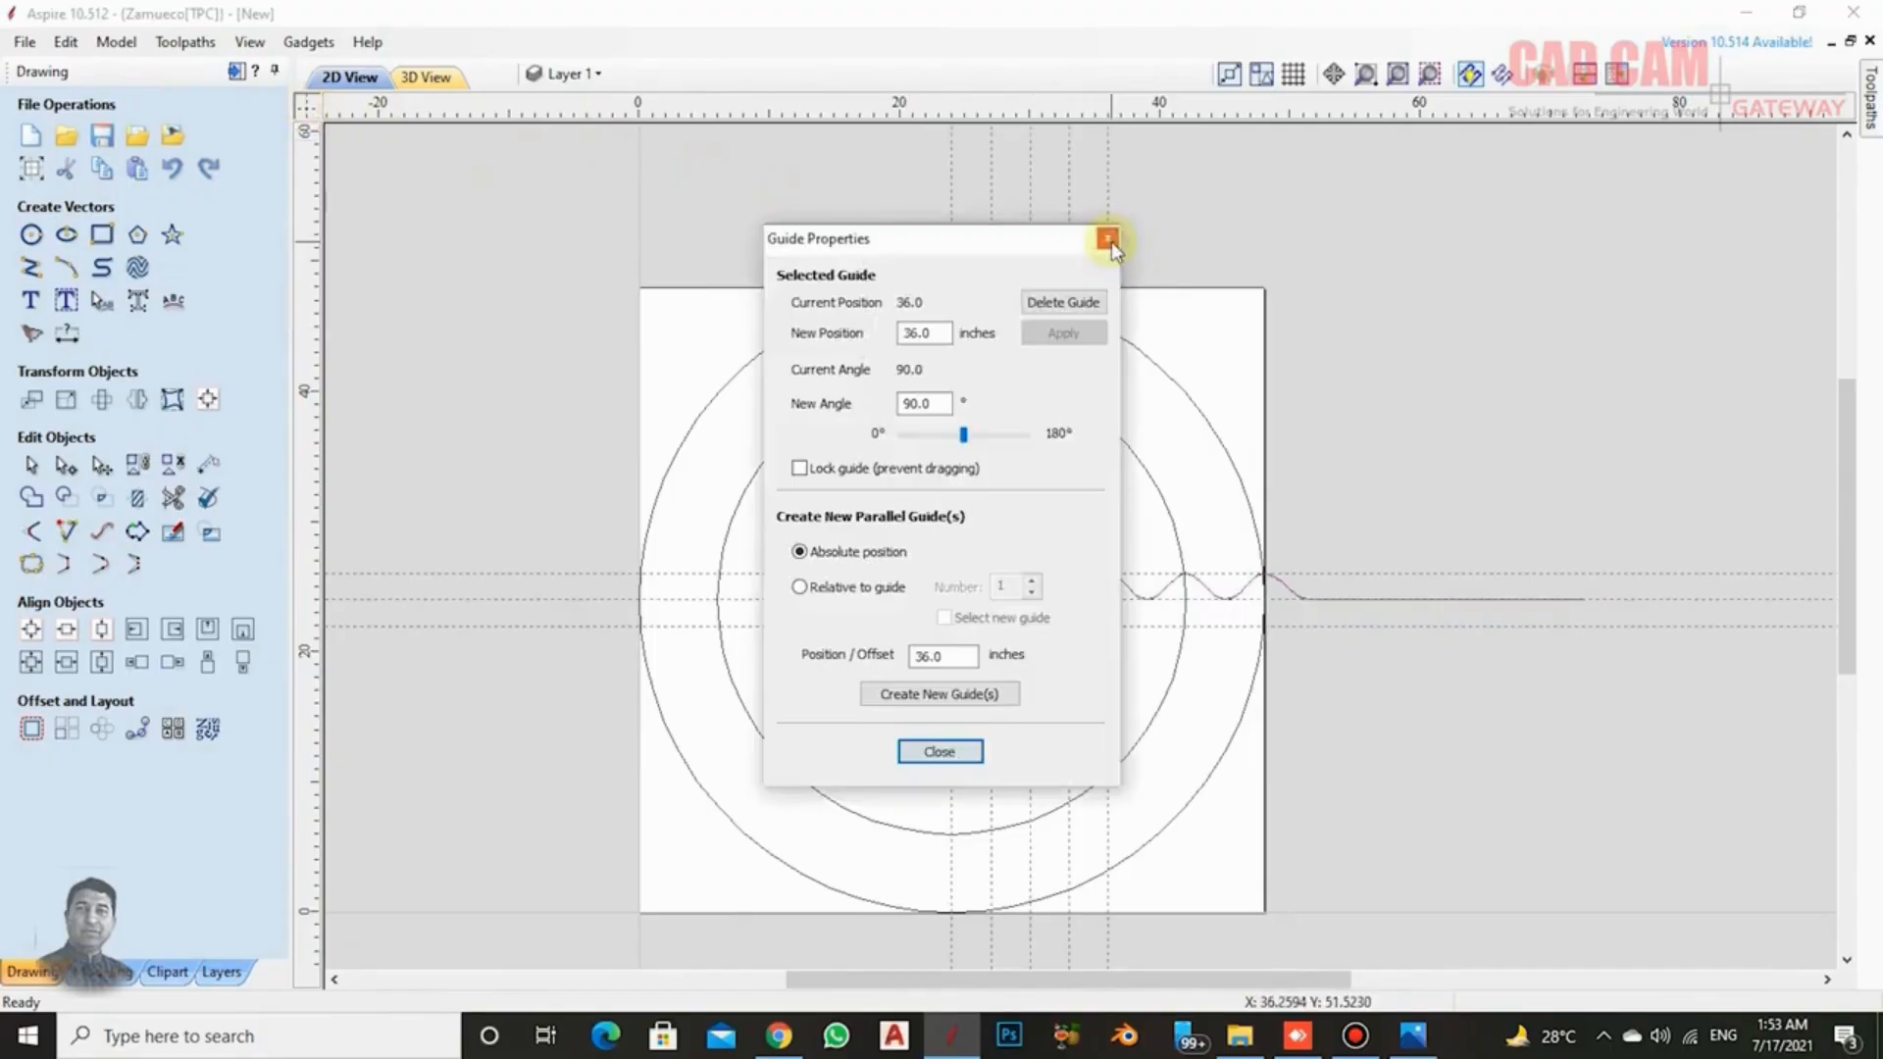
{"action": "left_click", "coordinate": [1067, 302]}
{"action": "double_click", "coordinate": [1067, 231]}
{"action": "left_click", "coordinate": [1049, 302]}
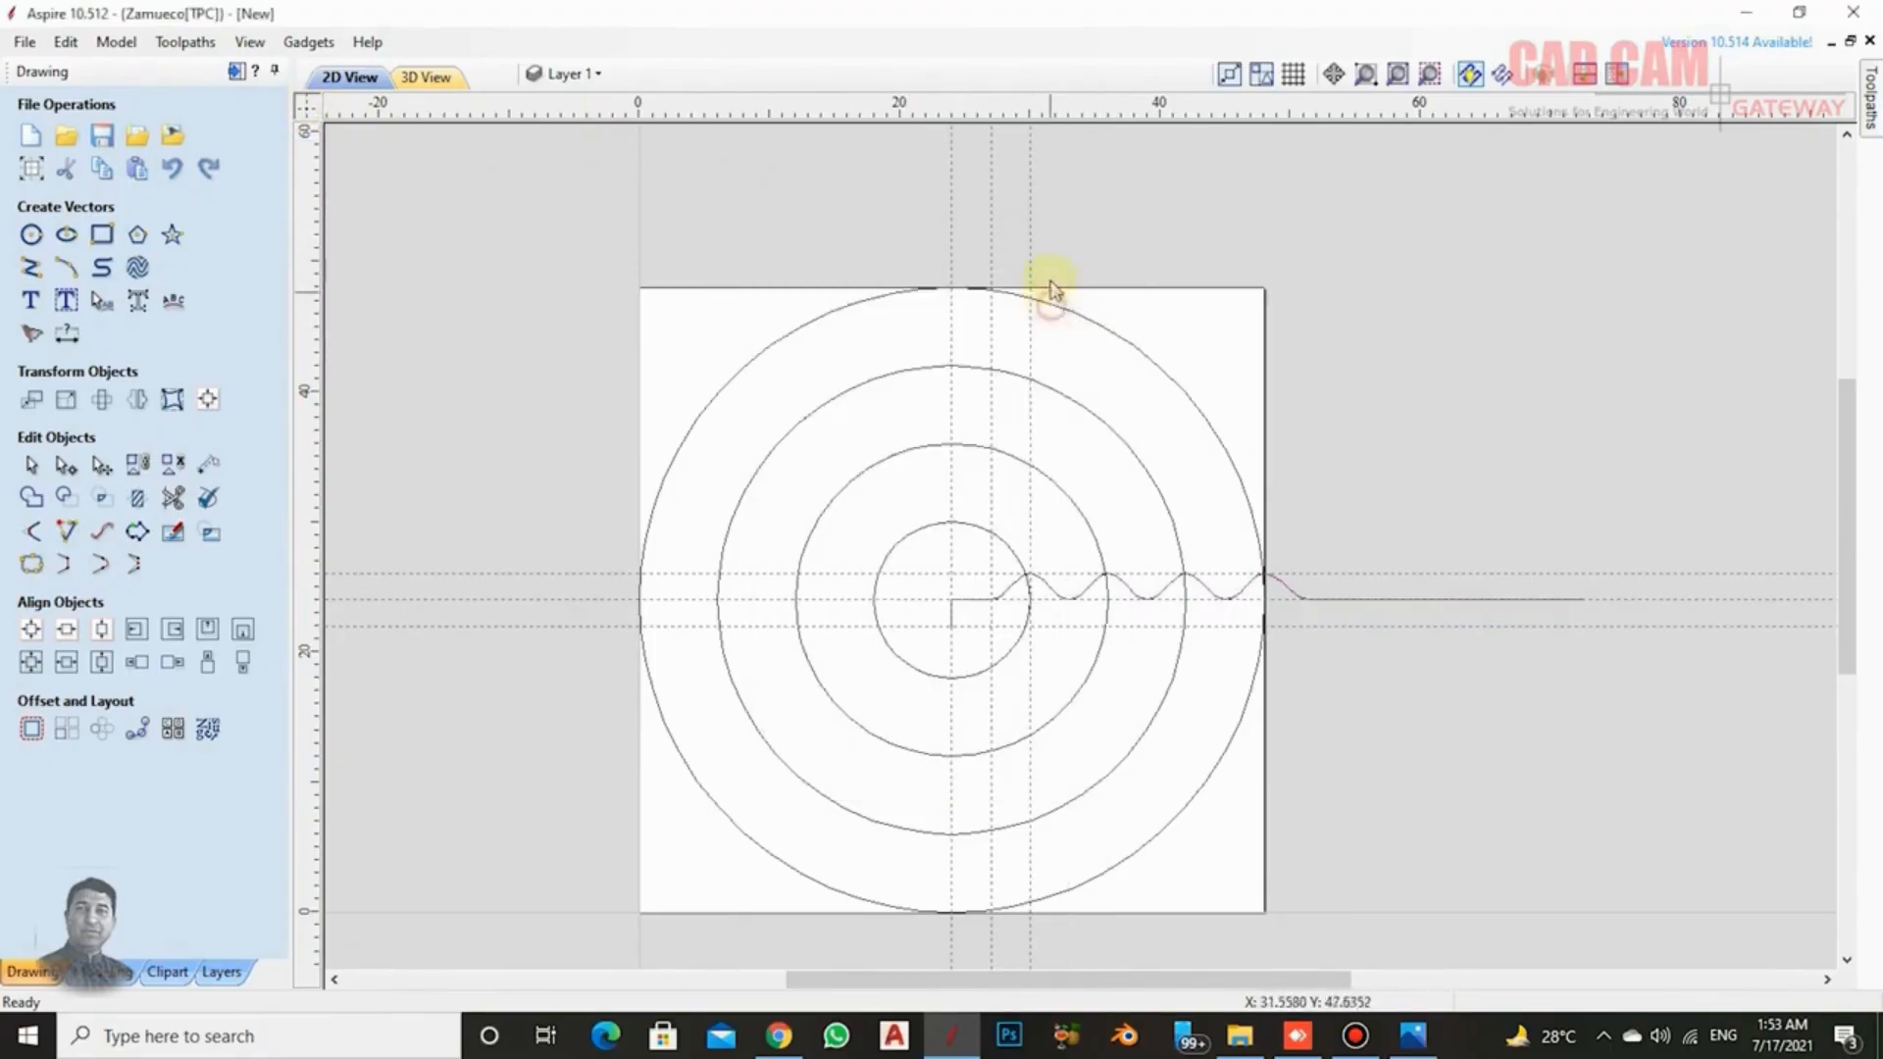
{"action": "double_click", "coordinate": [1030, 219]}
{"action": "left_click", "coordinate": [1039, 303]}
{"action": "left_click_drag", "start_coordinate": [990, 214], "coordinate": [950, 214]}
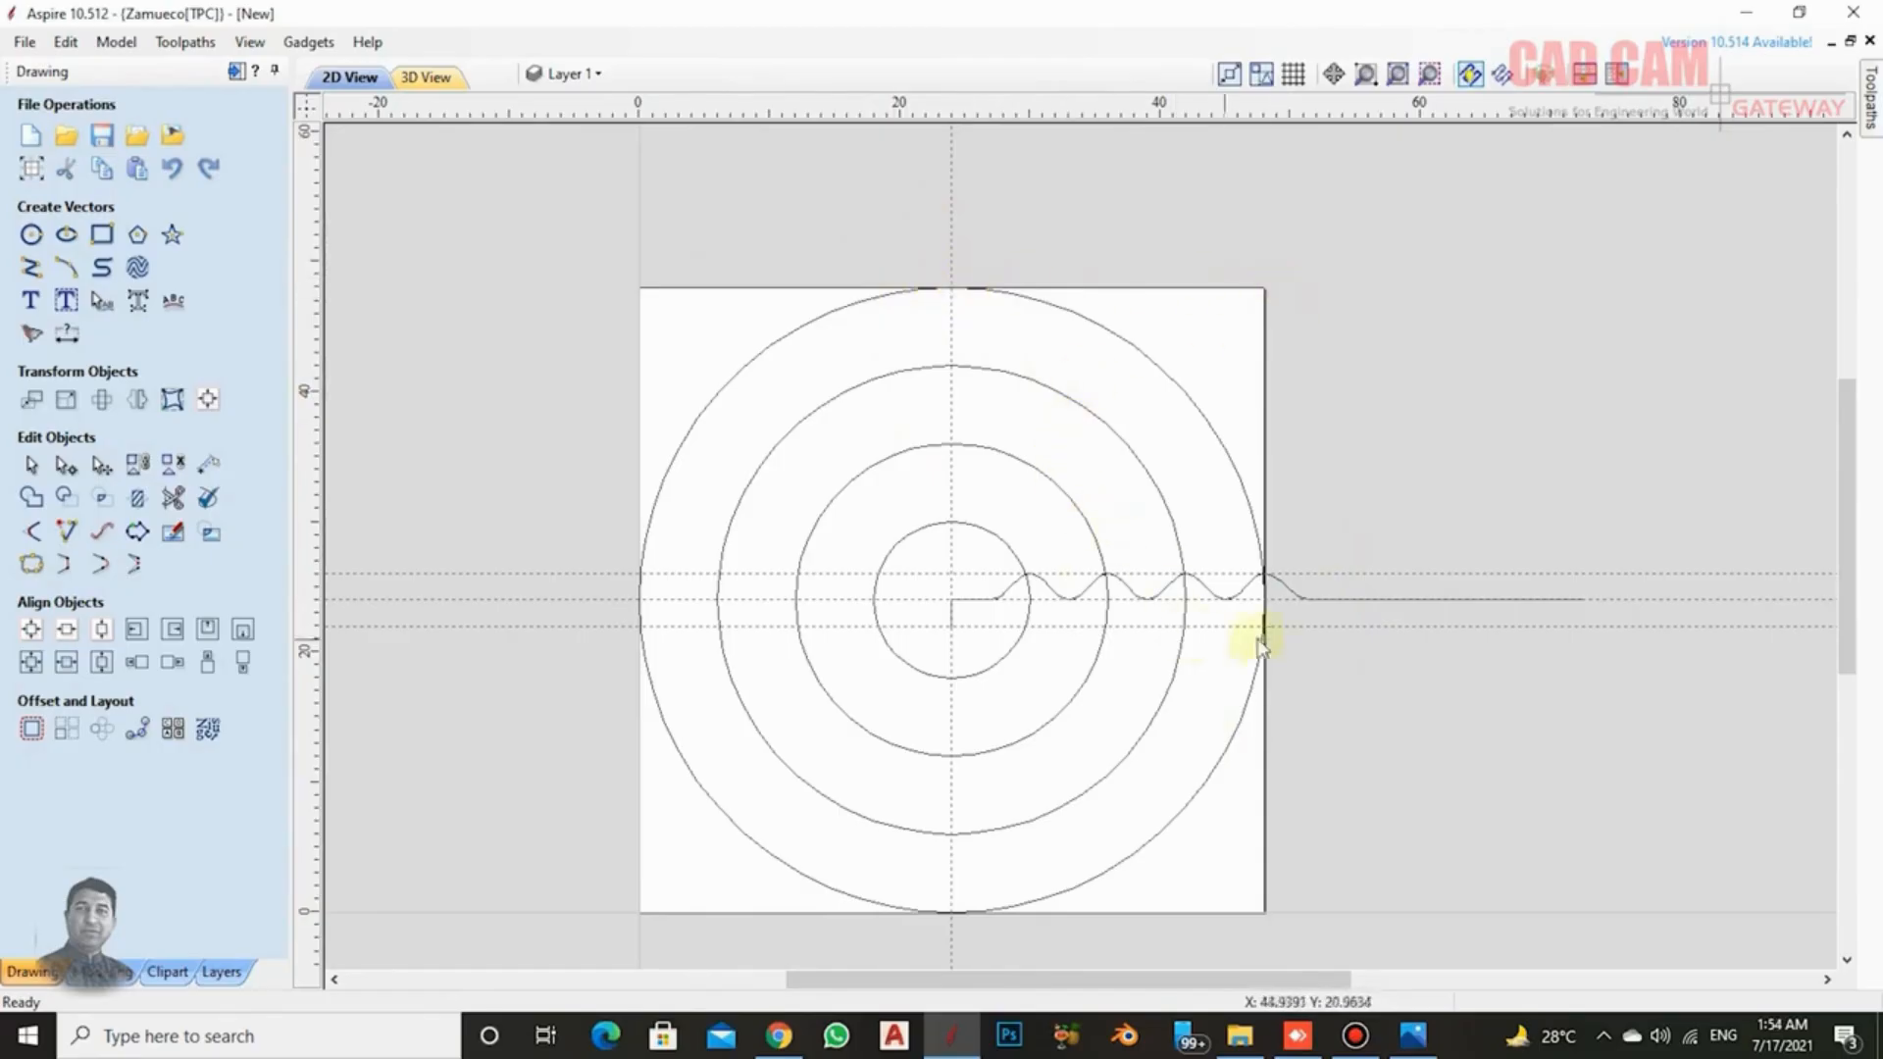
Select the wave curve and create a Turn and Spin component from it, spun around its left end point without scaling to exact height.
{"action": "scroll", "coordinate": [1278, 585], "scroll_direction": "up", "scroll_amount": 2}
{"action": "left_click", "coordinate": [1282, 586]}
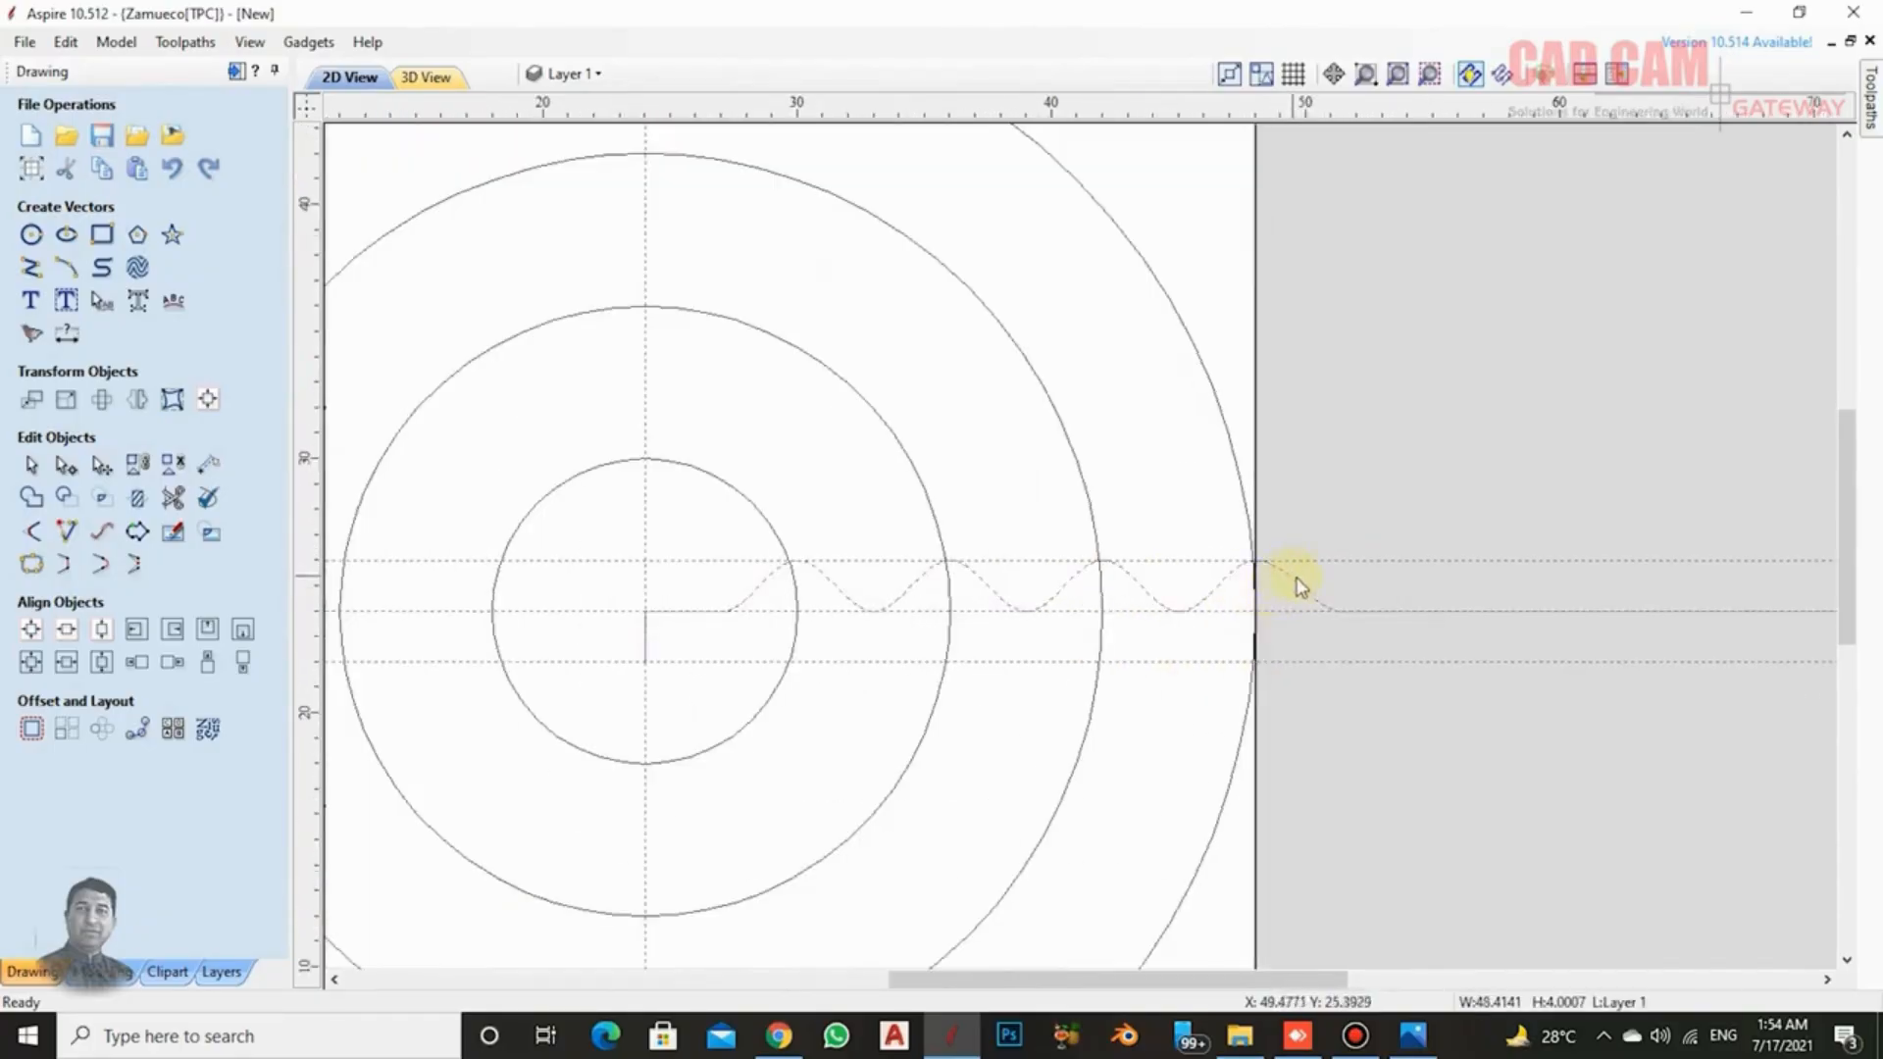
{"action": "scroll", "coordinate": [1275, 589], "scroll_direction": "down", "scroll_amount": 2}
{"action": "left_click", "coordinate": [106, 972]}
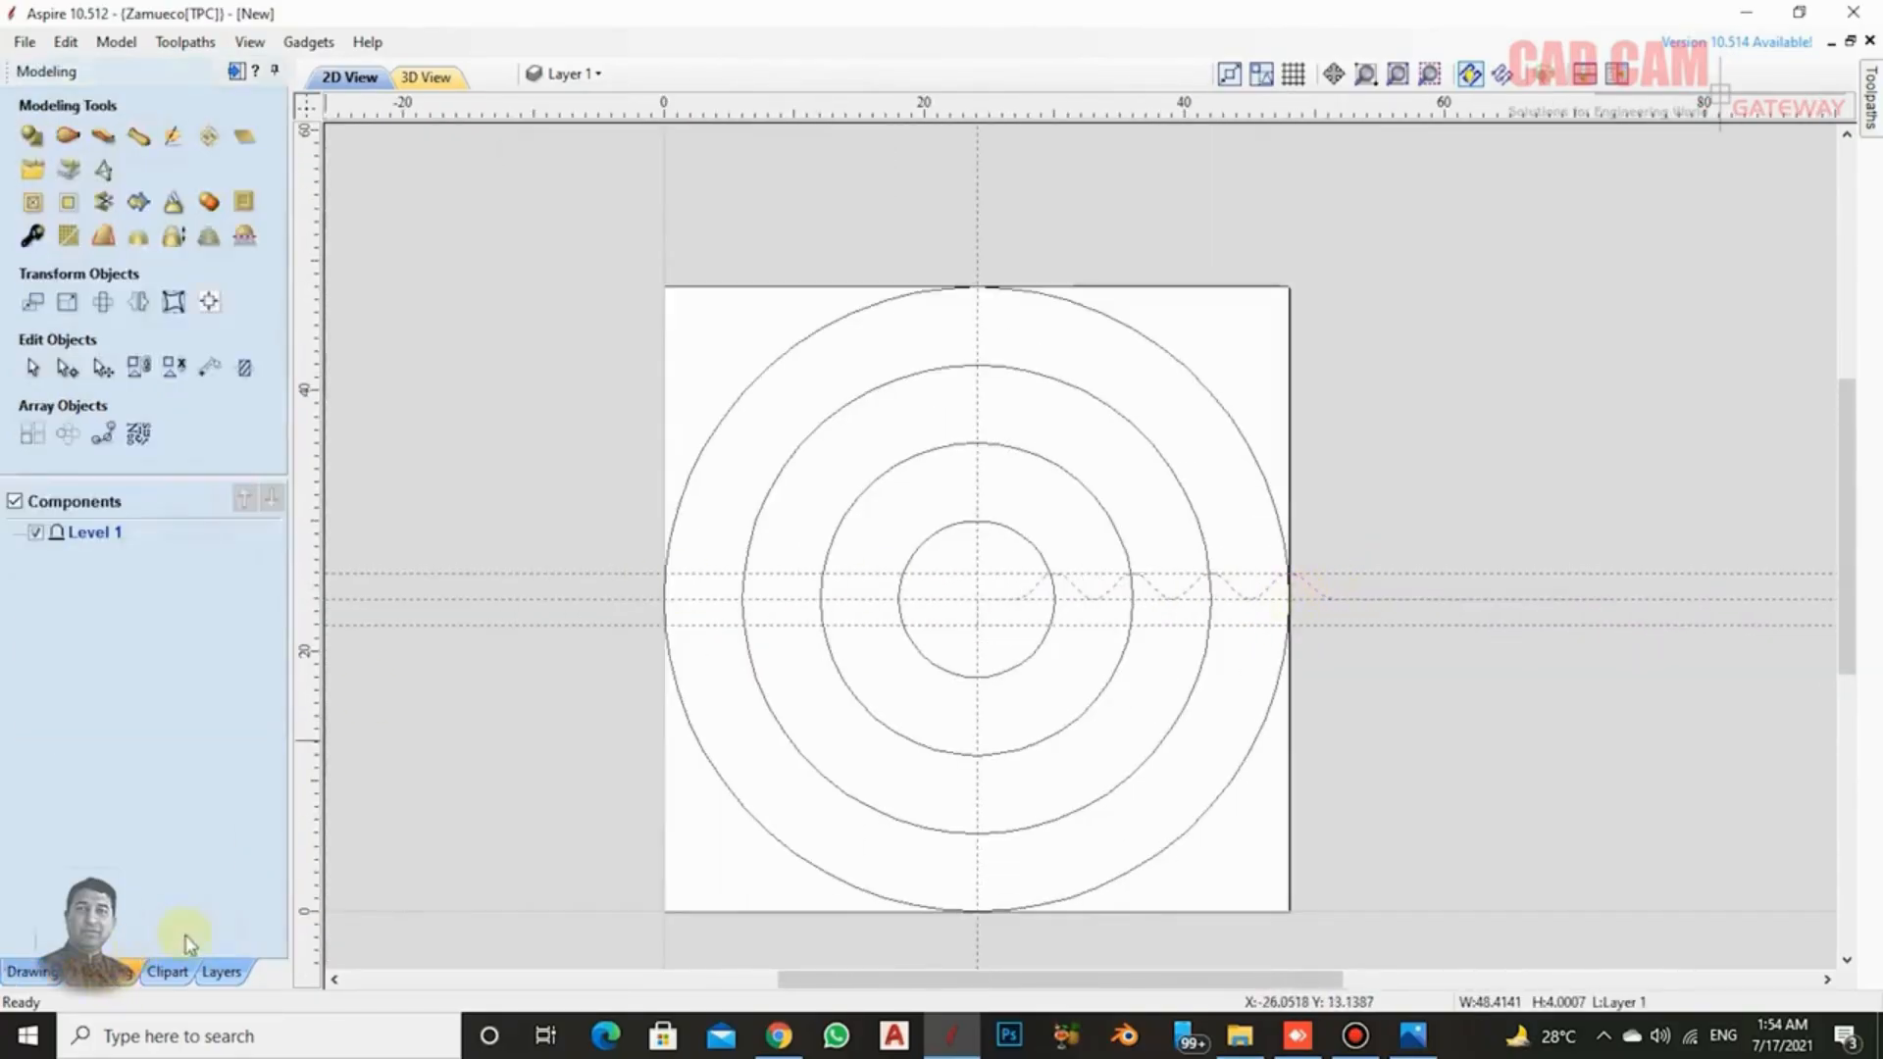
{"action": "left_click", "coordinate": [135, 142]}
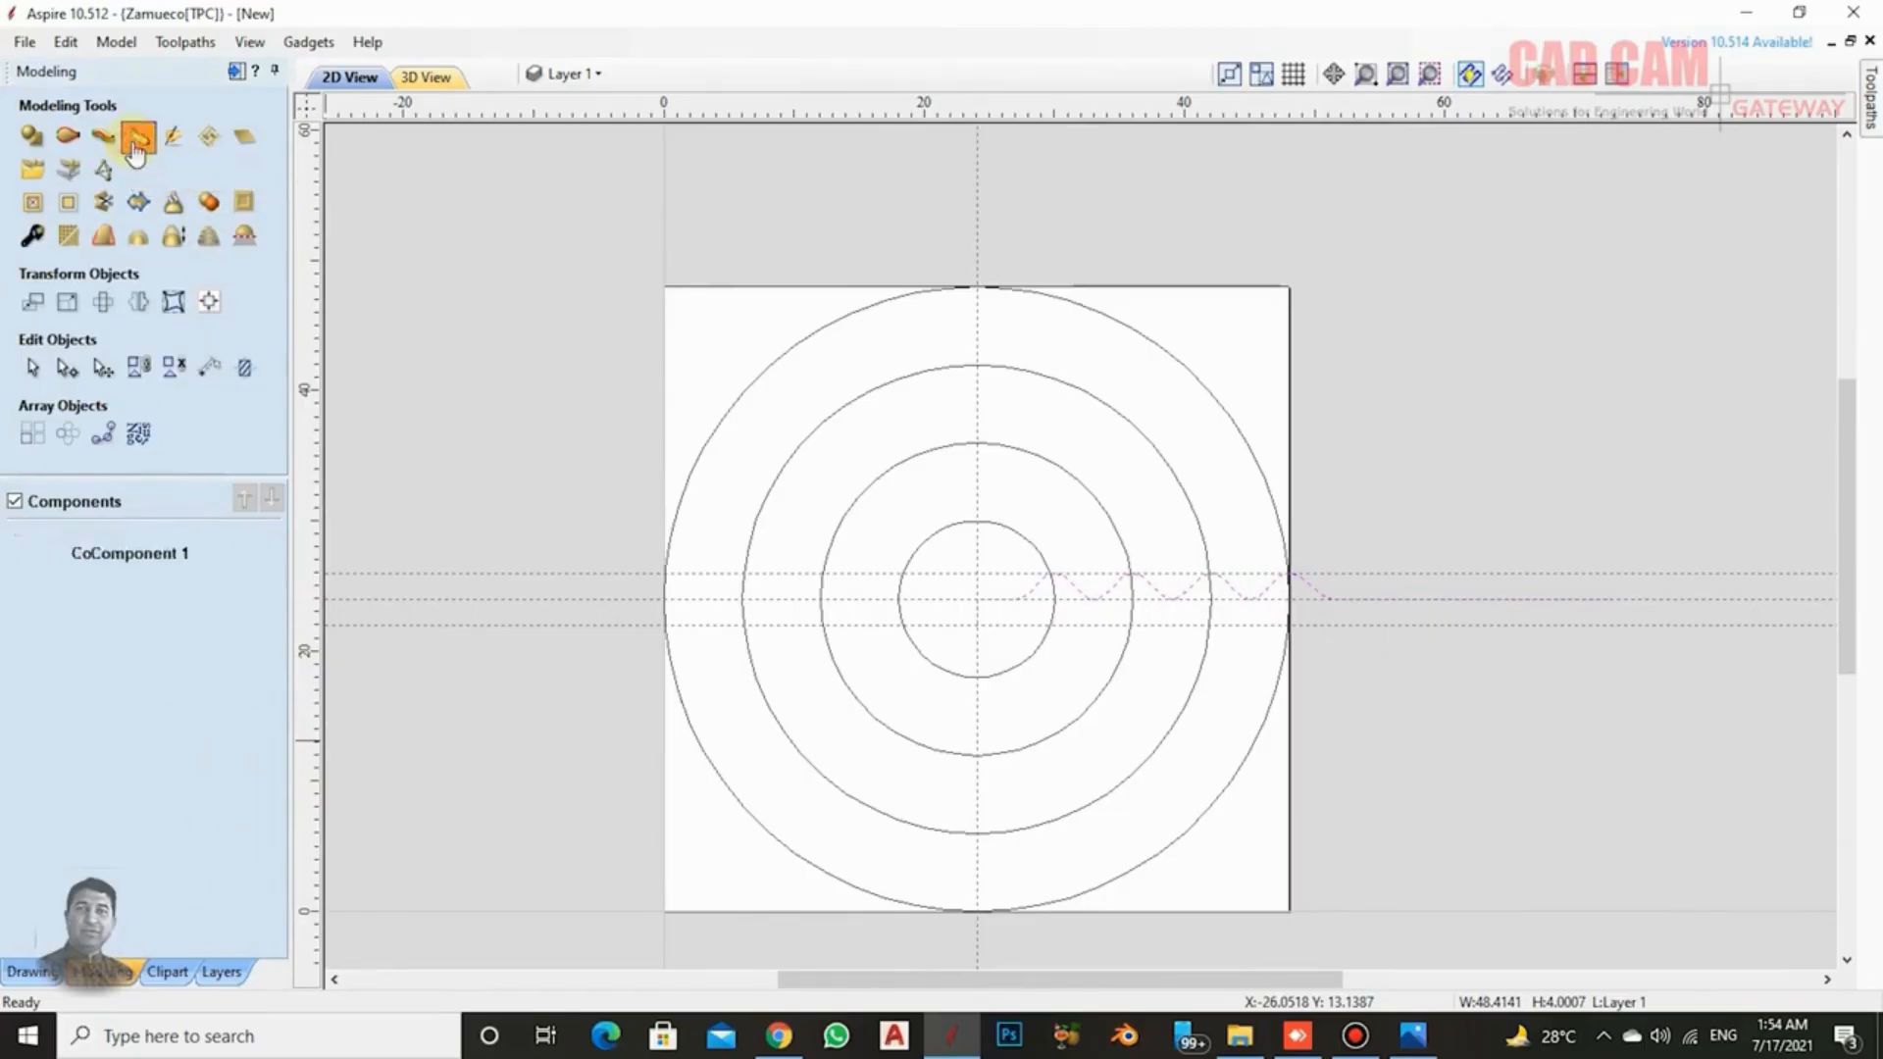
{"action": "left_click", "coordinate": [423, 78]}
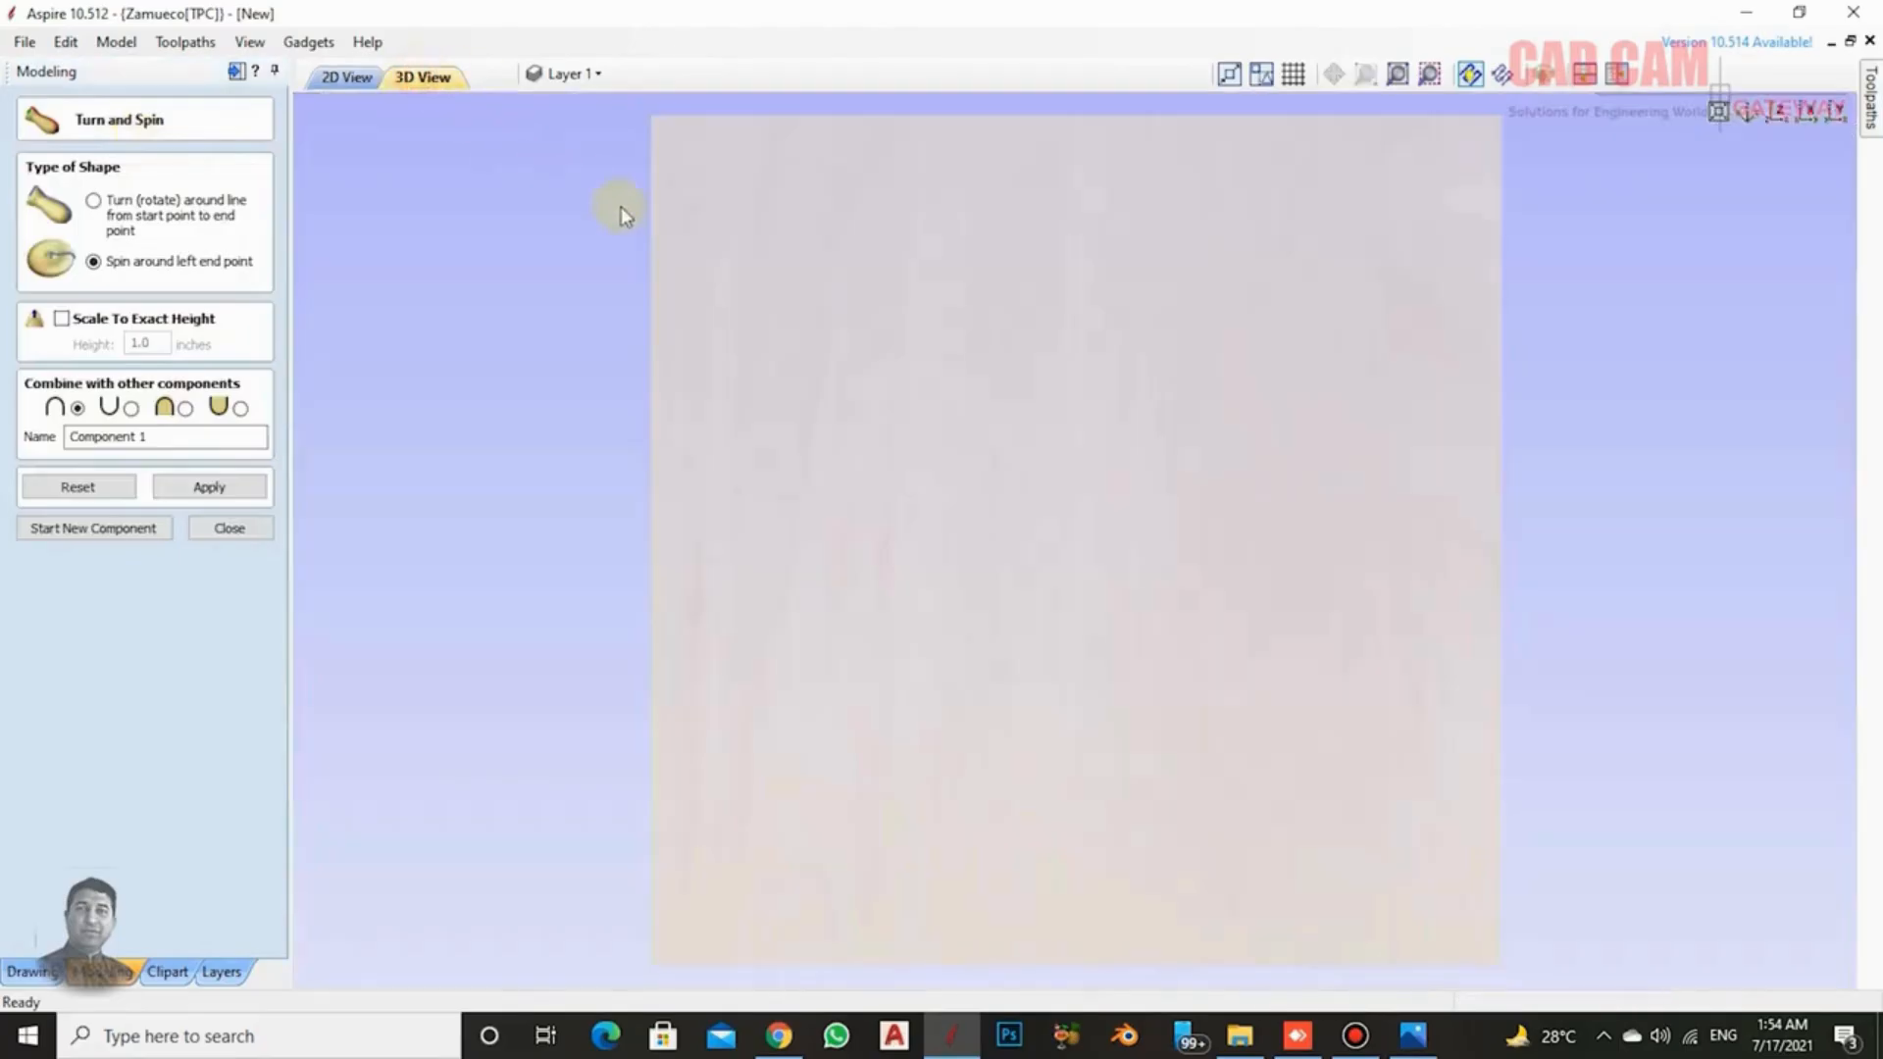
{"action": "left_click", "coordinate": [333, 78]}
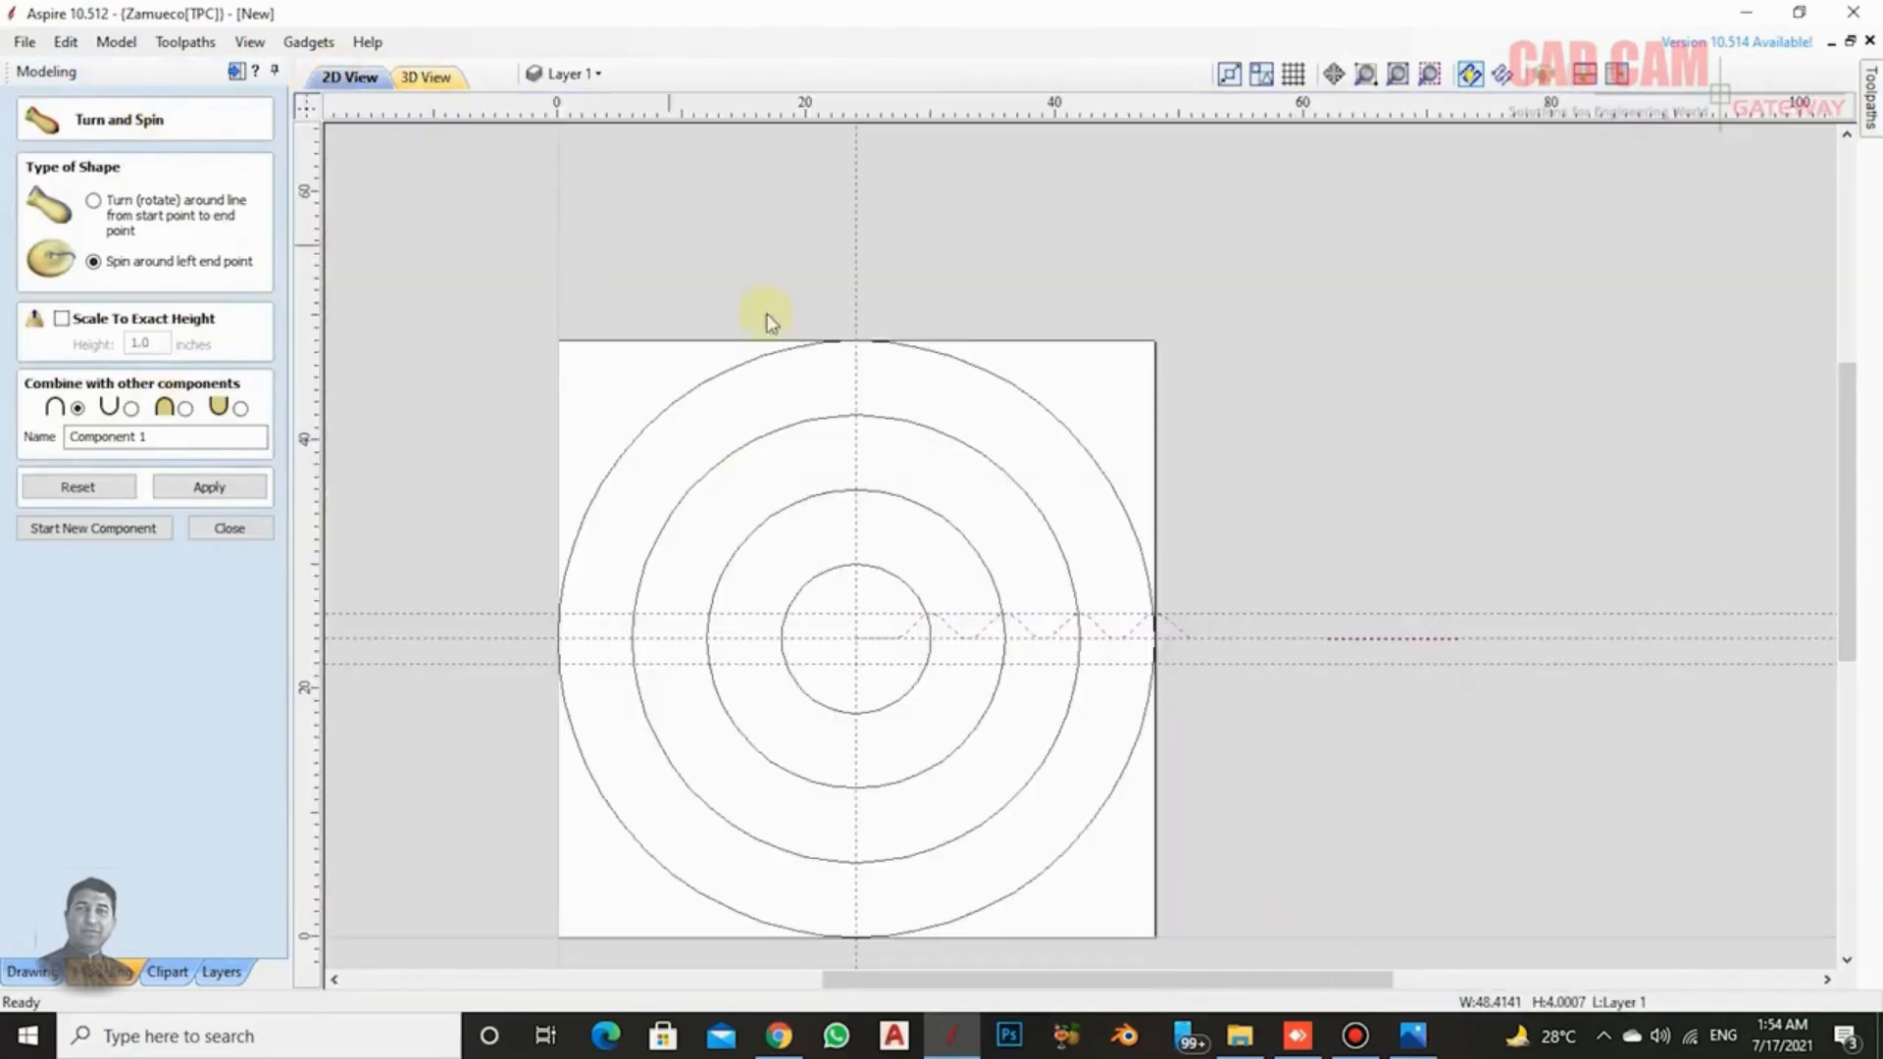
{"action": "scroll", "coordinate": [1449, 655], "scroll_direction": "up", "scroll_amount": 3}
{"action": "scroll", "coordinate": [1449, 655], "scroll_direction": "down", "scroll_amount": 5}
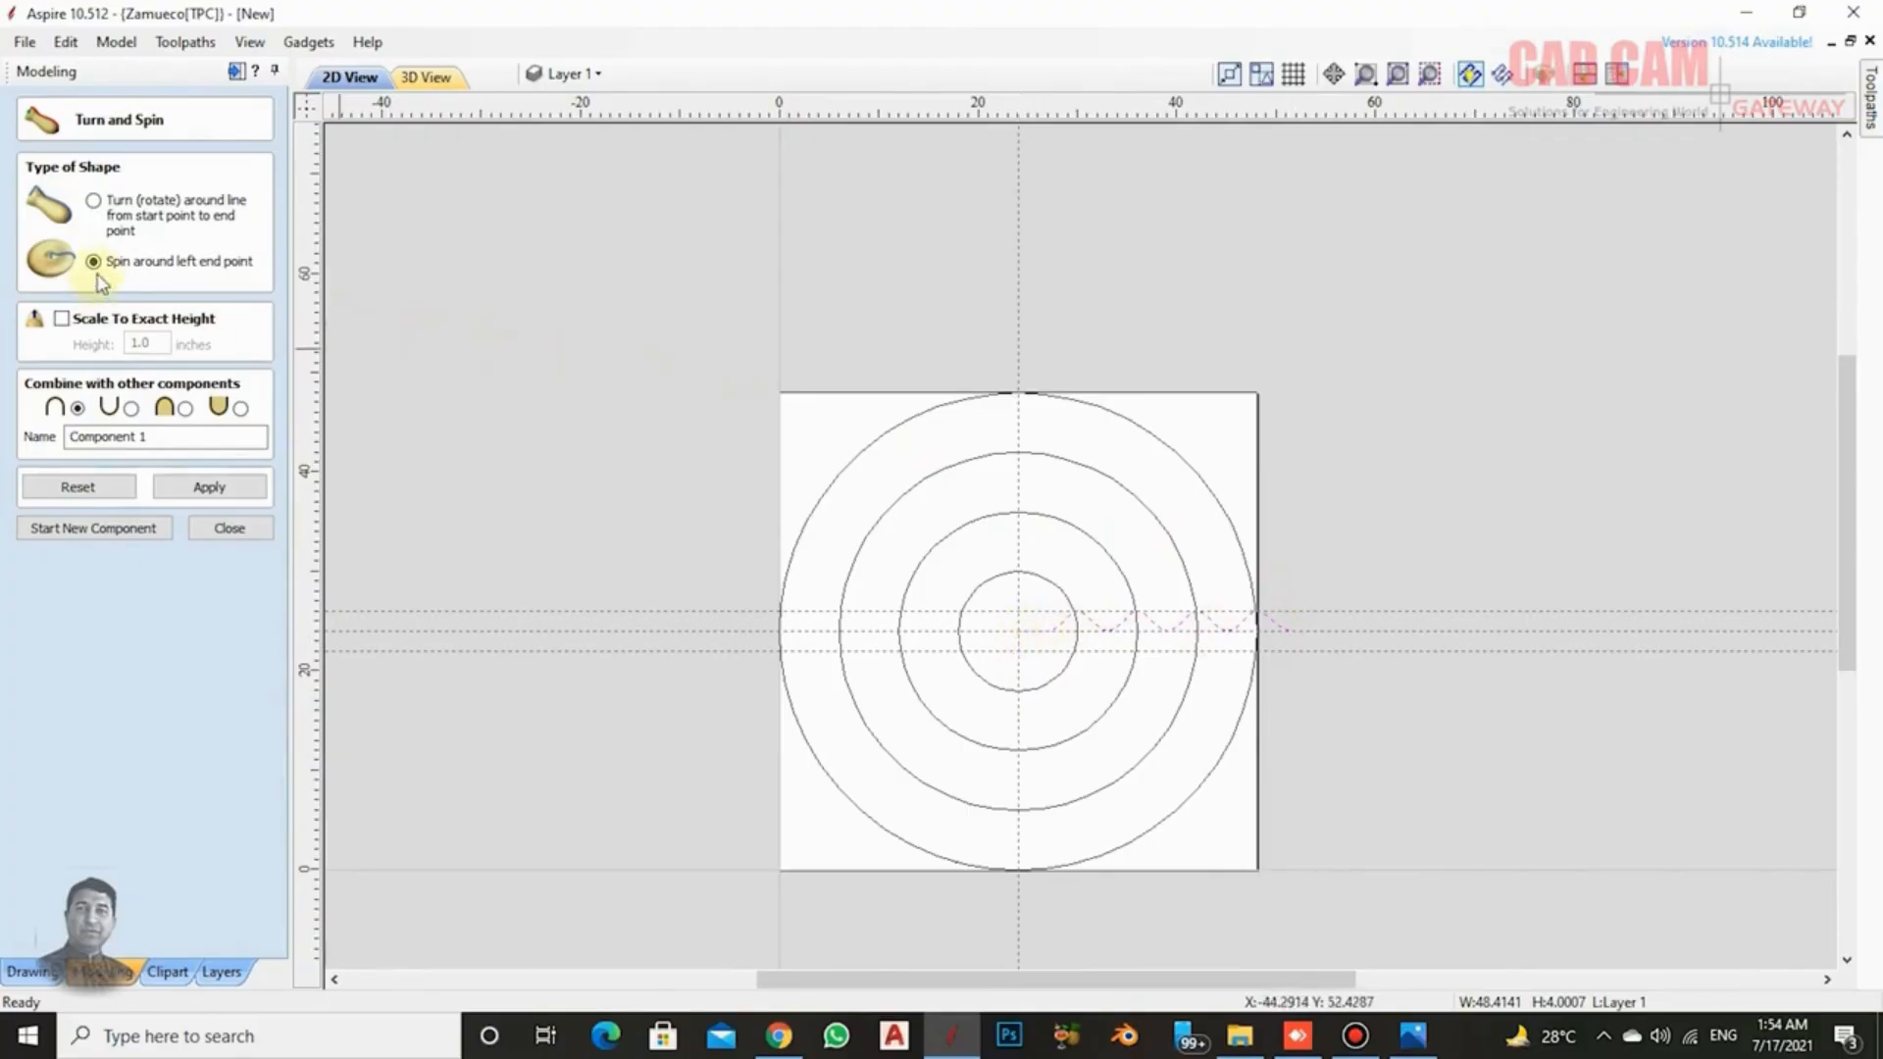
{"action": "left_click", "coordinate": [209, 486]}
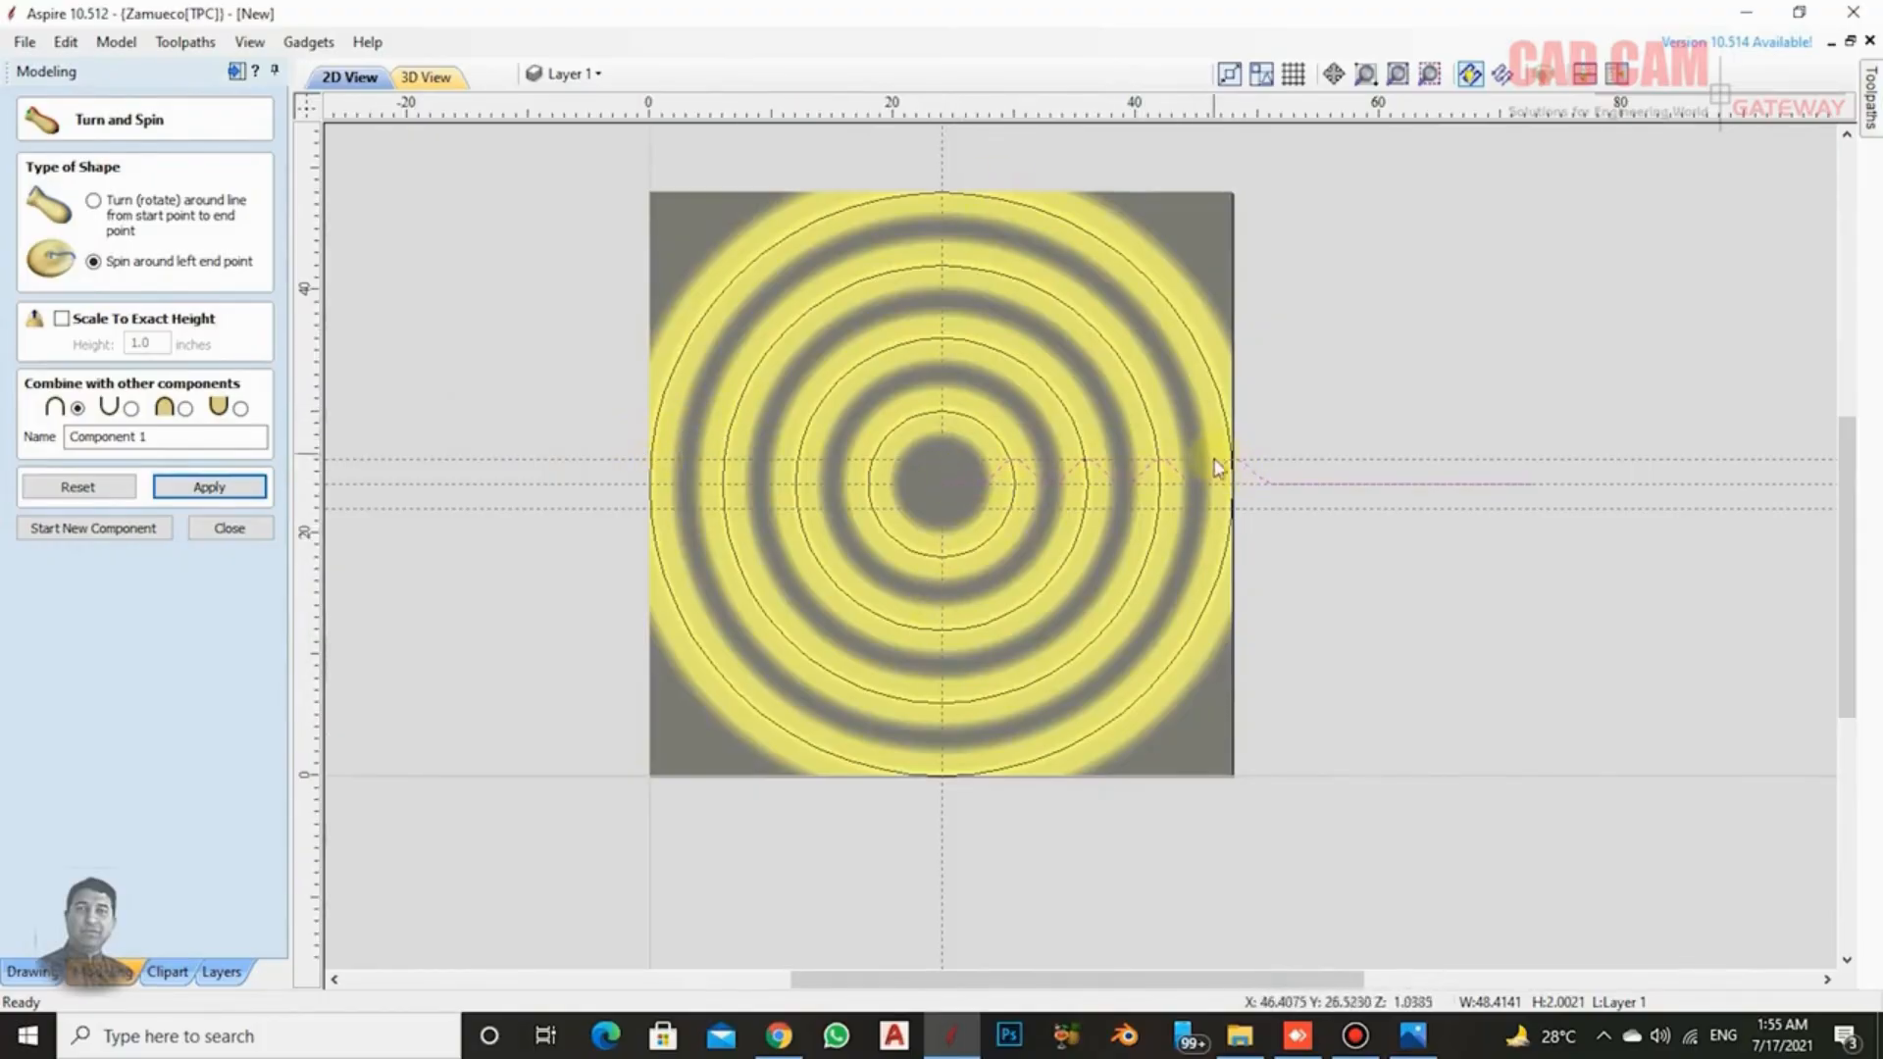
Inspect the rippled relief in 3D and set the base height of Level 1 to 1.0 inch.
{"action": "left_click", "coordinate": [422, 75]}
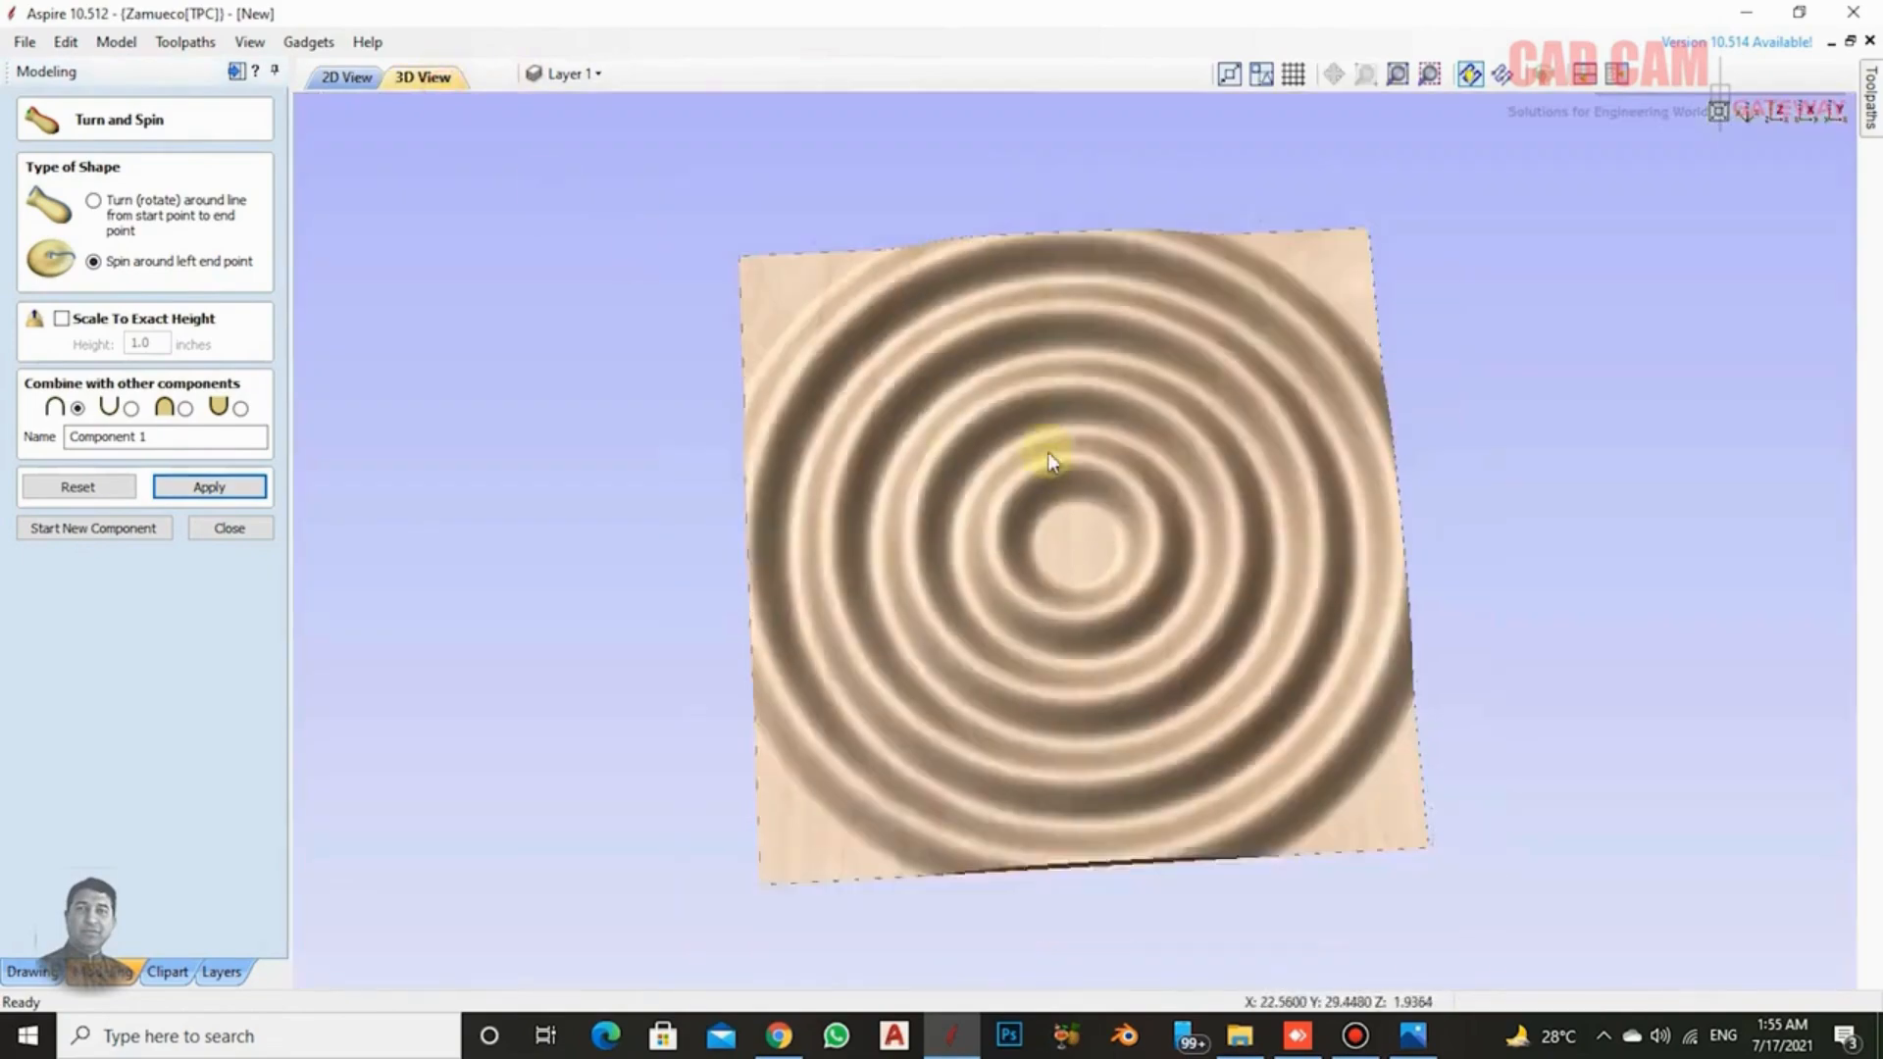
{"action": "scroll", "coordinate": [1097, 493], "scroll_direction": "up", "scroll_amount": 2}
{"action": "left_click_drag", "start_coordinate": [1100, 552], "coordinate": [1186, 651]}
{"action": "scroll", "coordinate": [1007, 680], "scroll_direction": "down", "scroll_amount": 4}
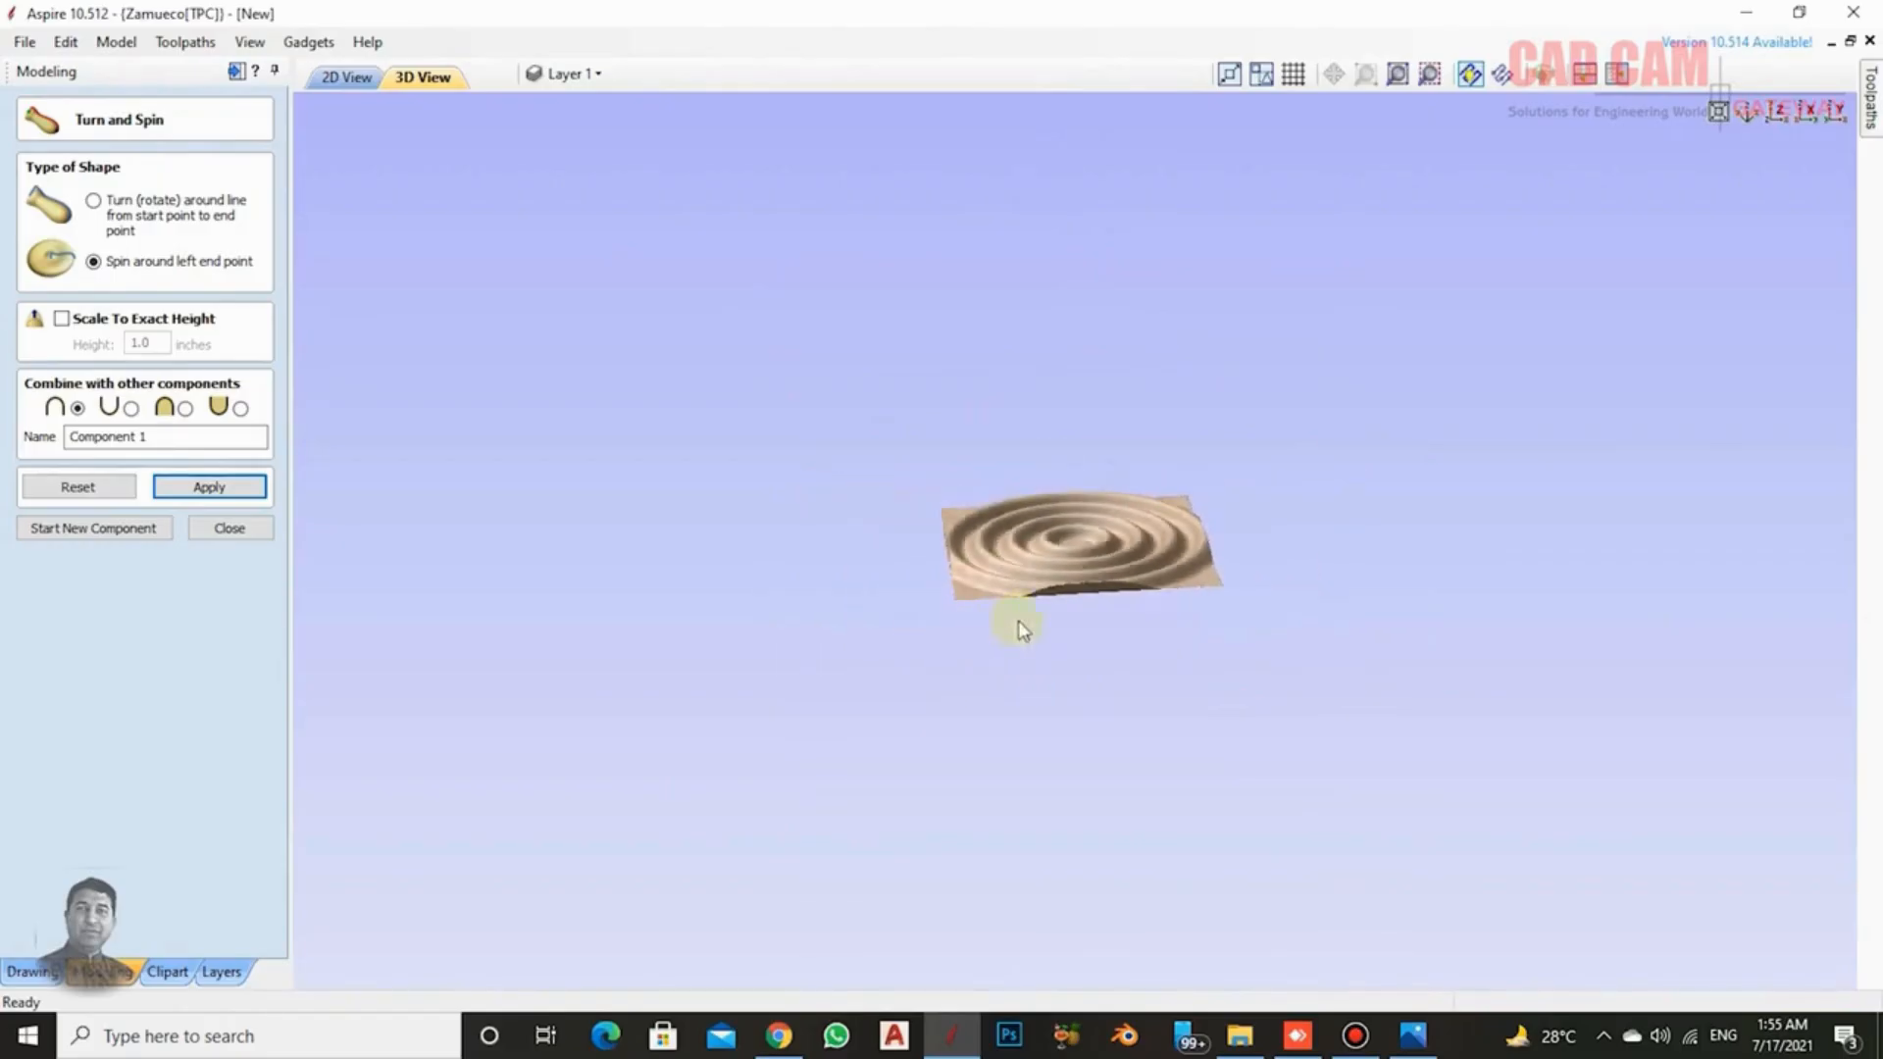
{"action": "scroll", "coordinate": [1018, 621], "scroll_direction": "up", "scroll_amount": 5}
{"action": "left_click_drag", "start_coordinate": [977, 699], "coordinate": [800, 692]}
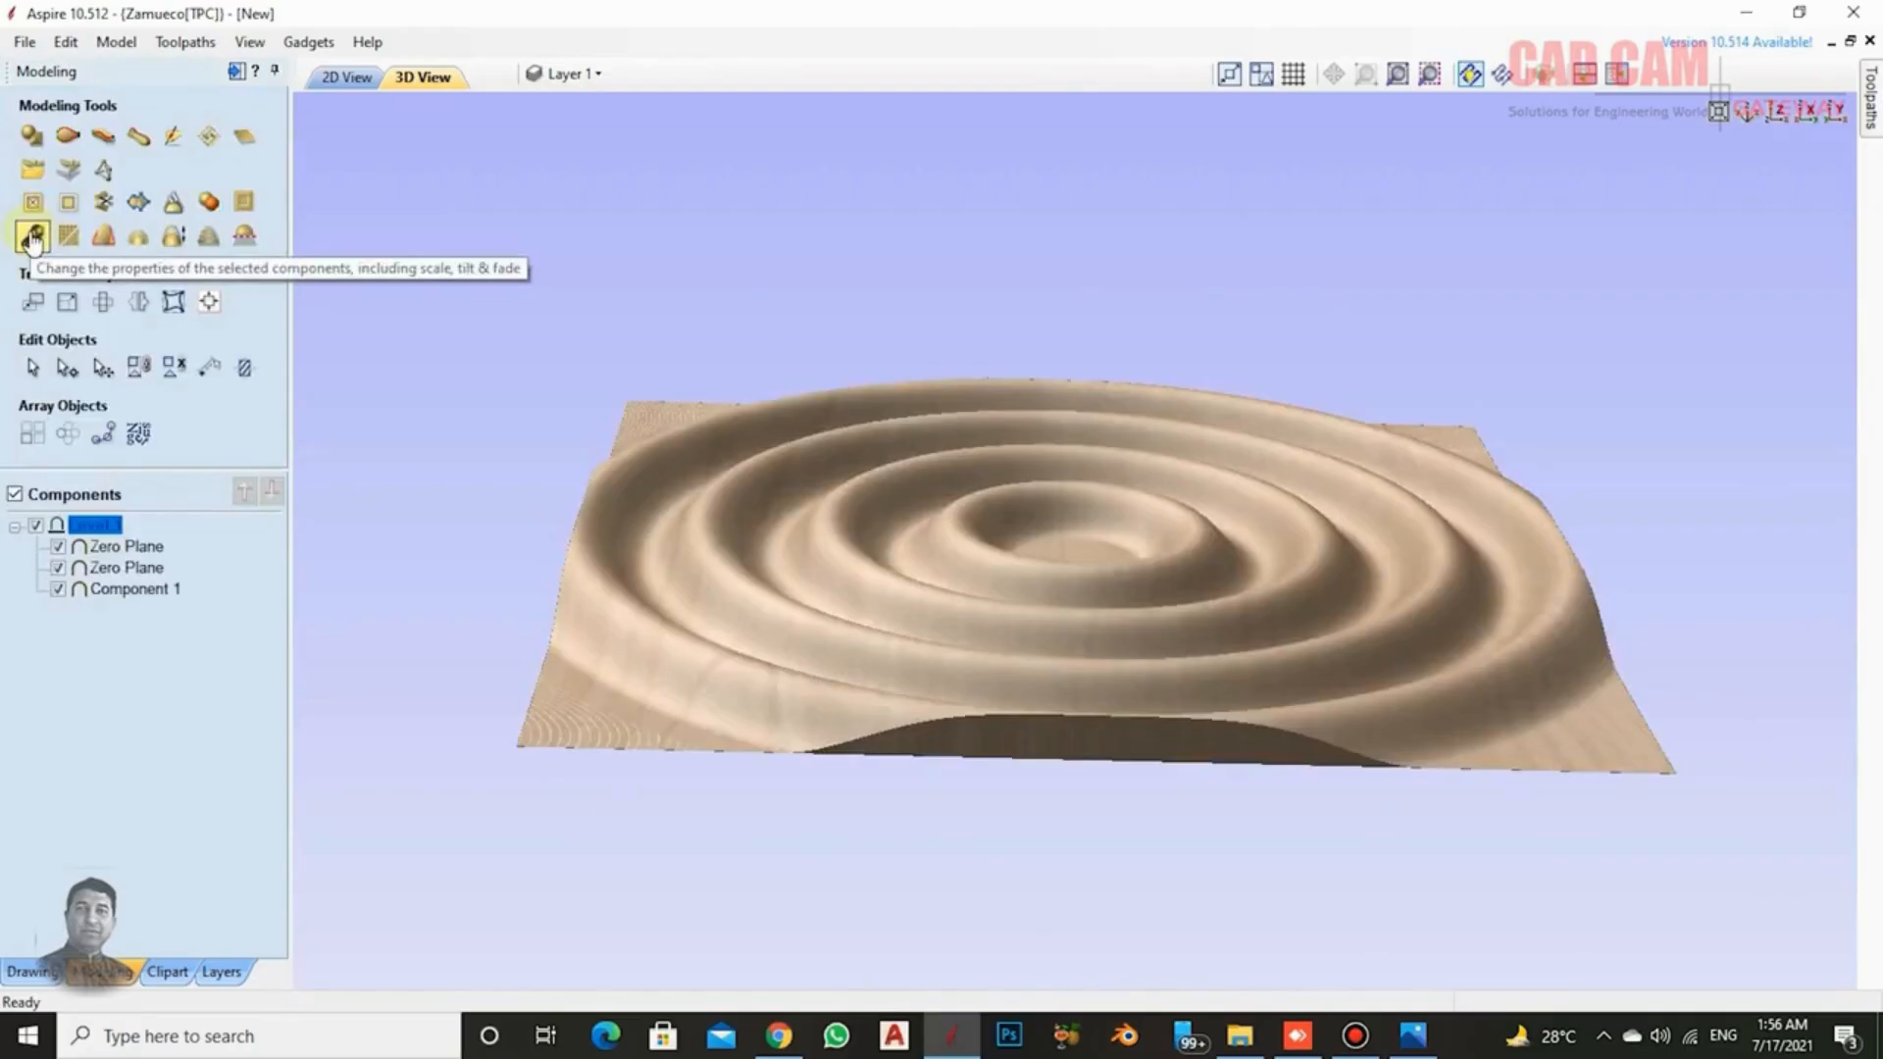
{"action": "left_click", "coordinate": [33, 238]}
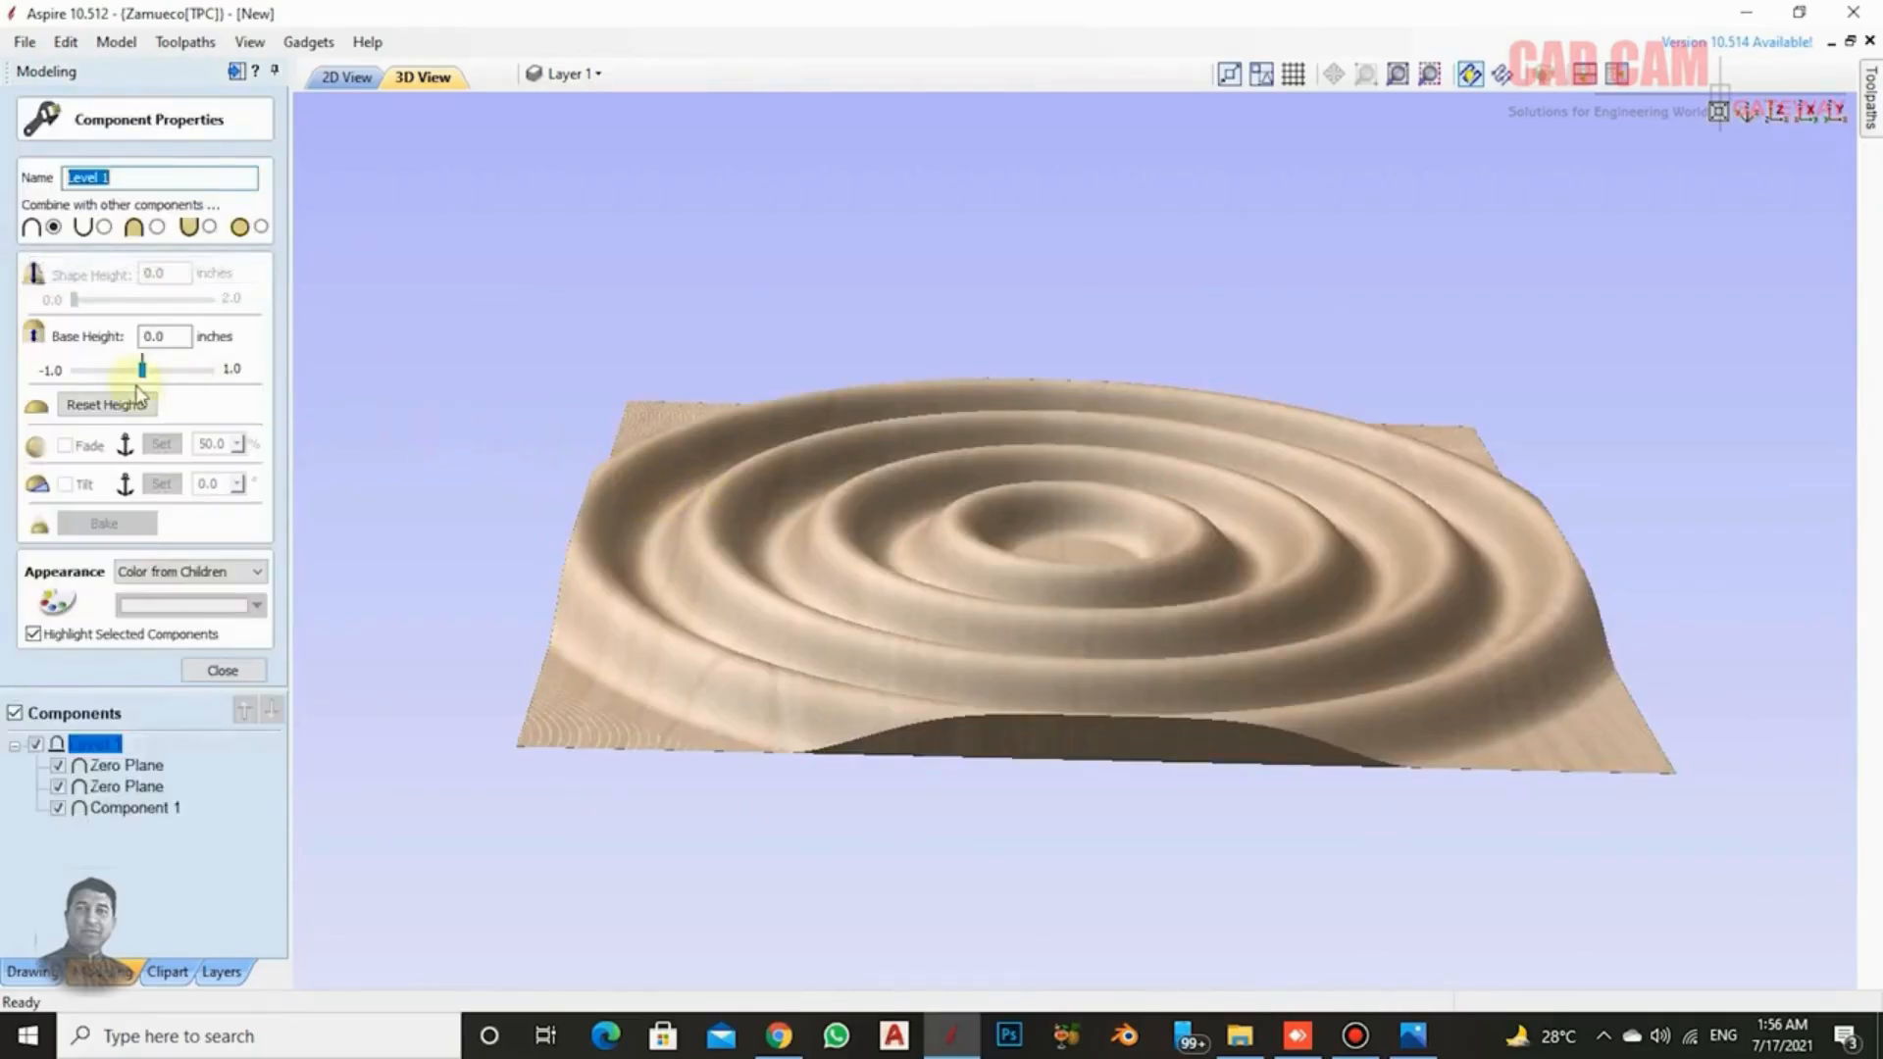
{"action": "left_click_drag", "start_coordinate": [143, 371], "coordinate": [294, 376]}
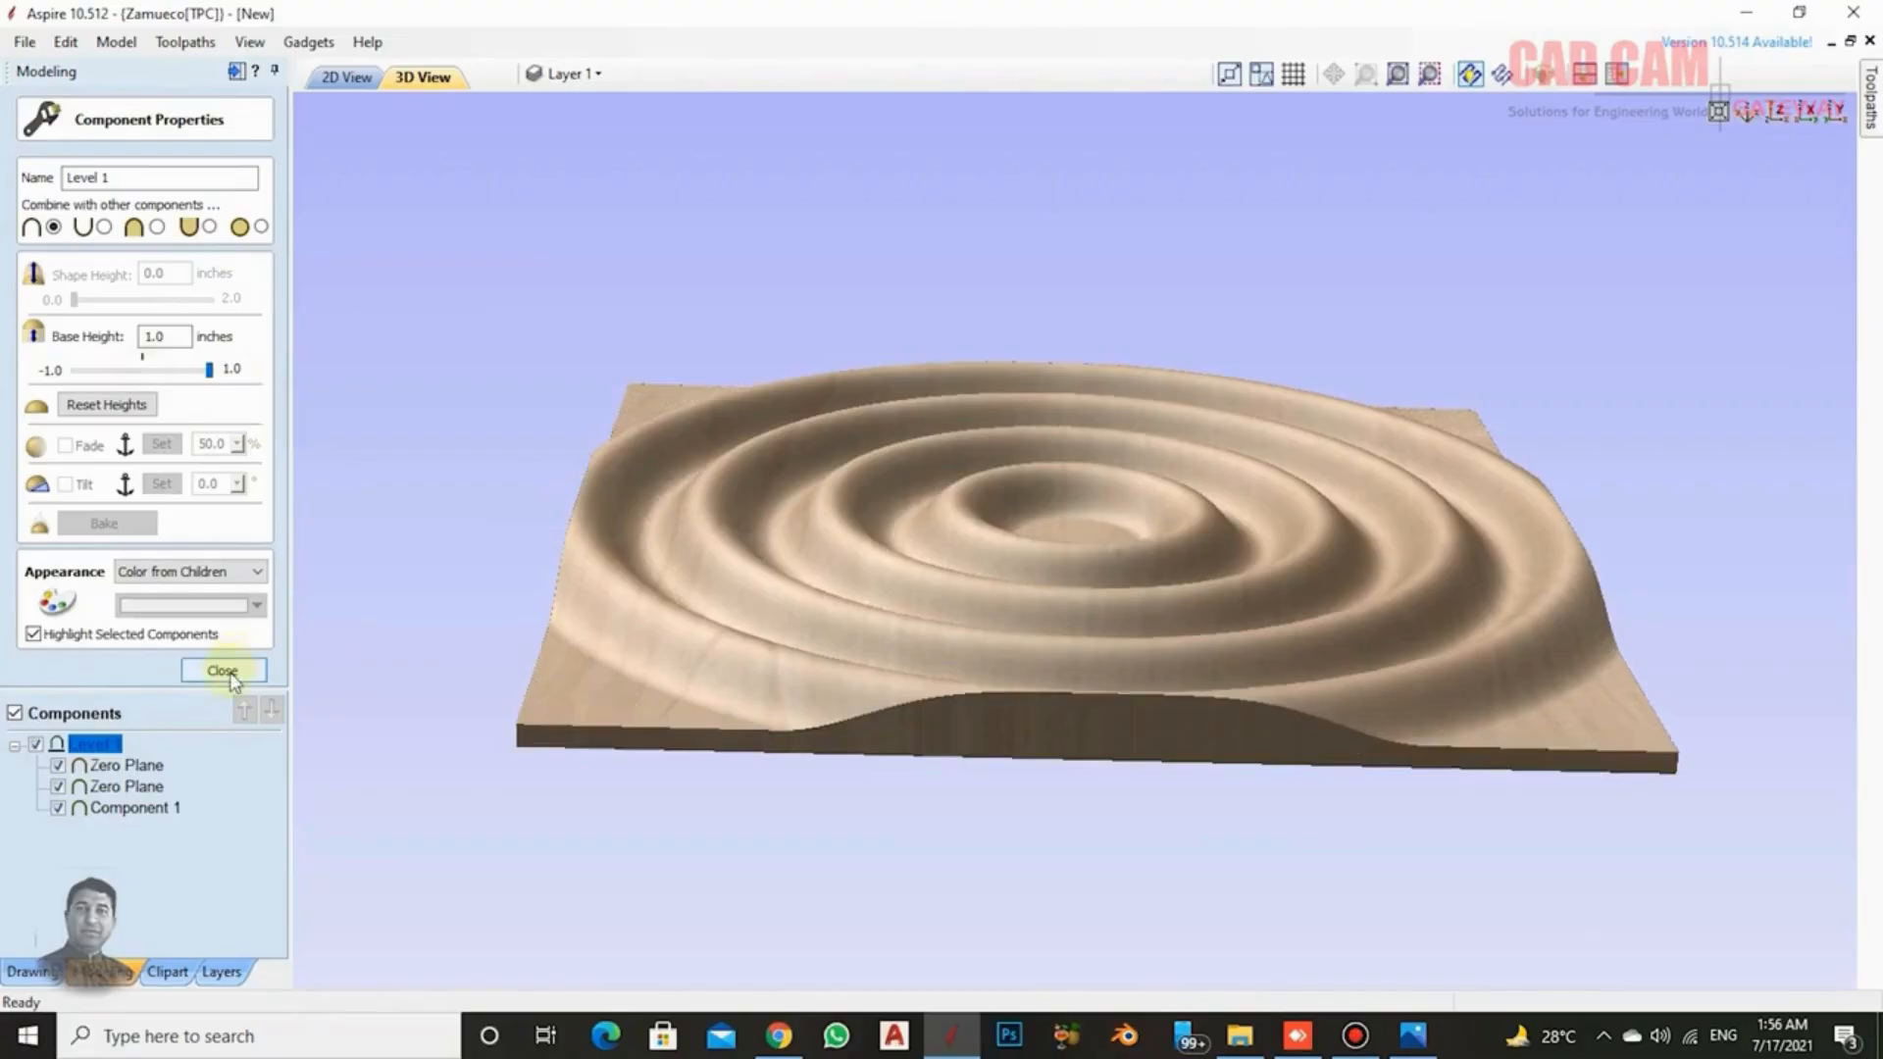
{"action": "left_click", "coordinate": [224, 670]}
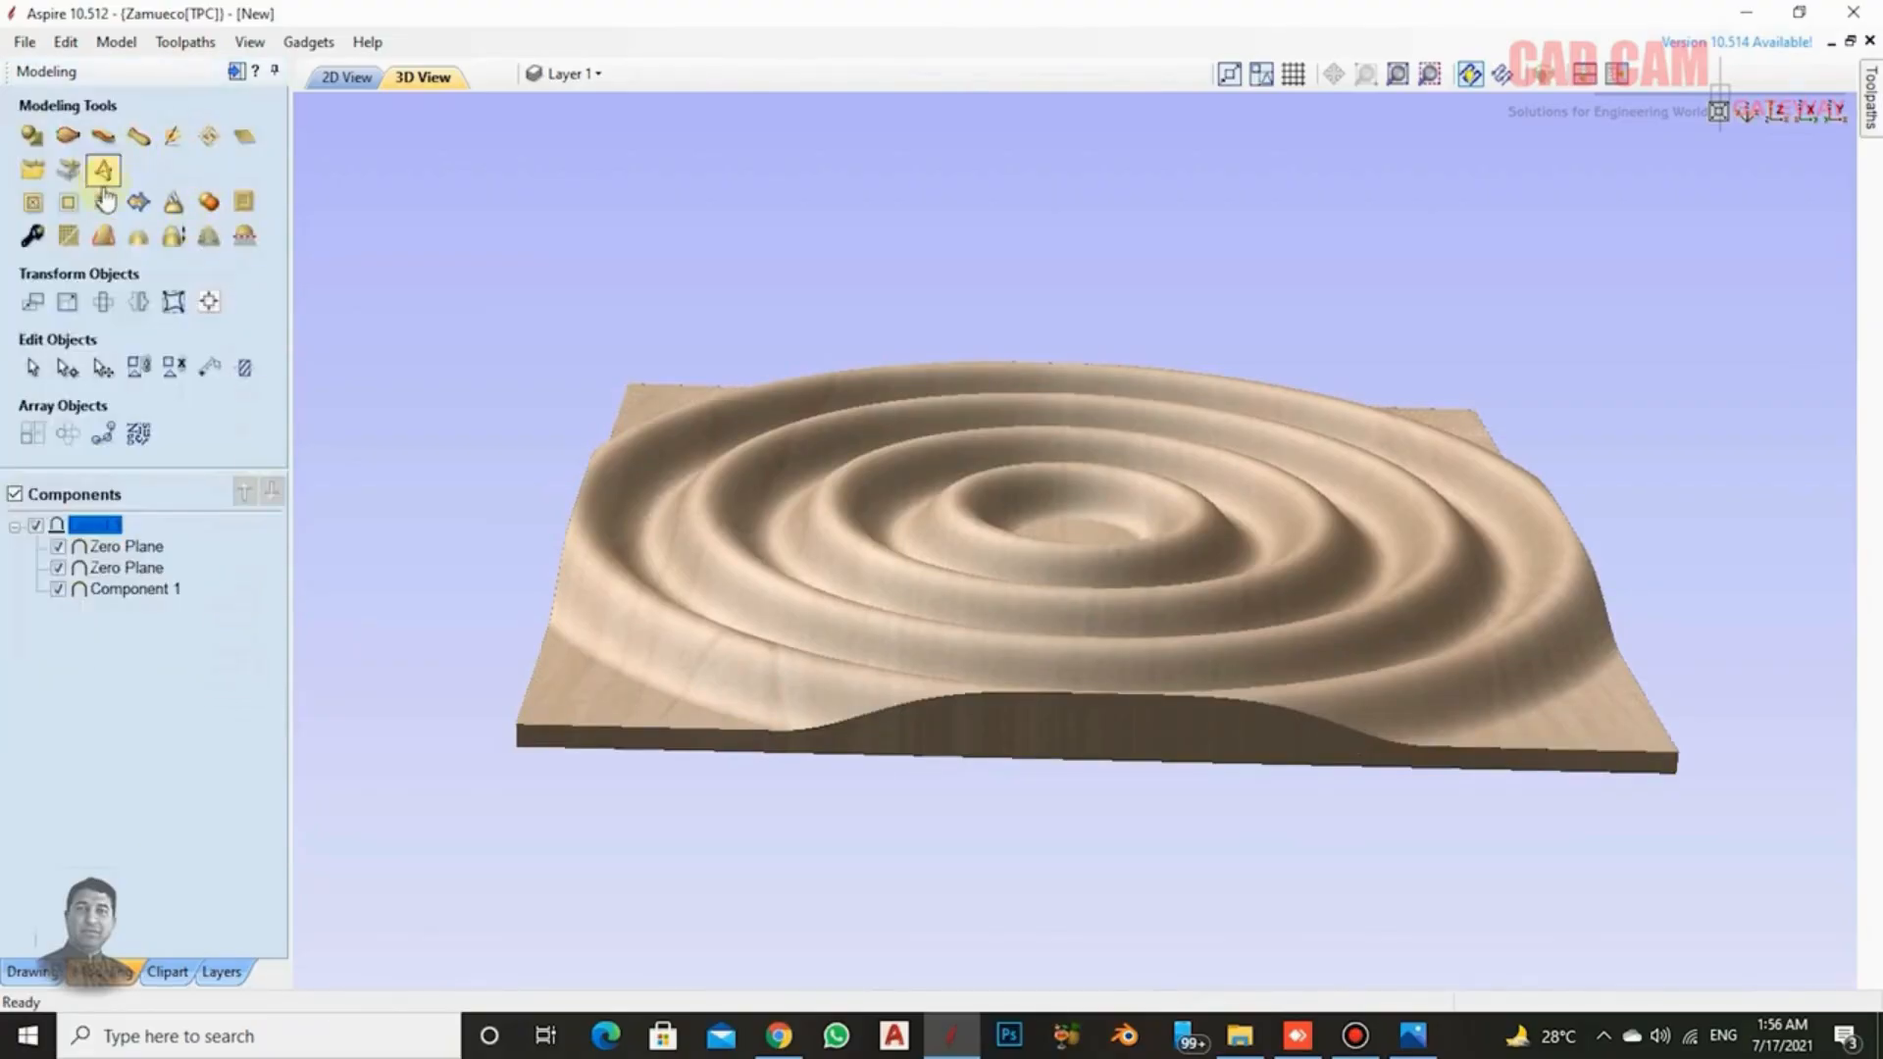
Try scaling the whole model's height to 47.8% and to 74.8%, and cancel the scaling.
{"action": "left_click", "coordinate": [32, 236]}
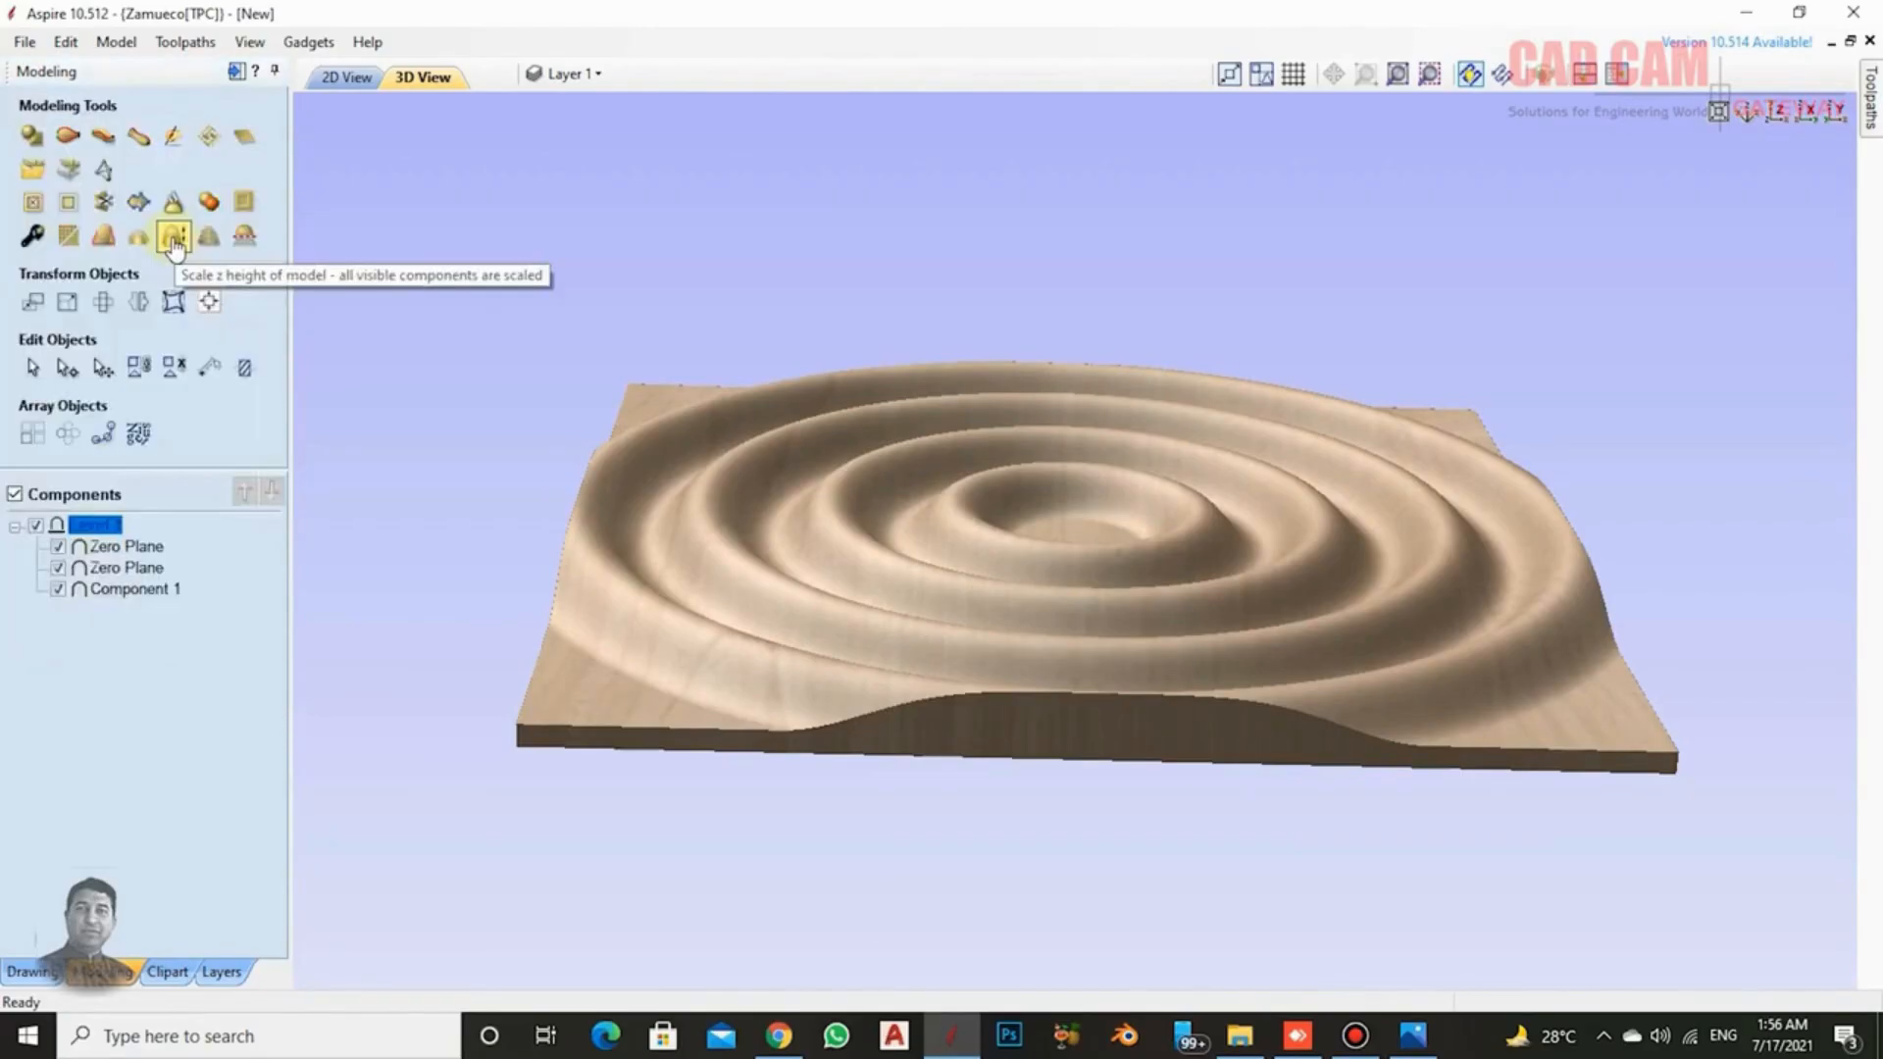
{"action": "left_click", "coordinate": [174, 238]}
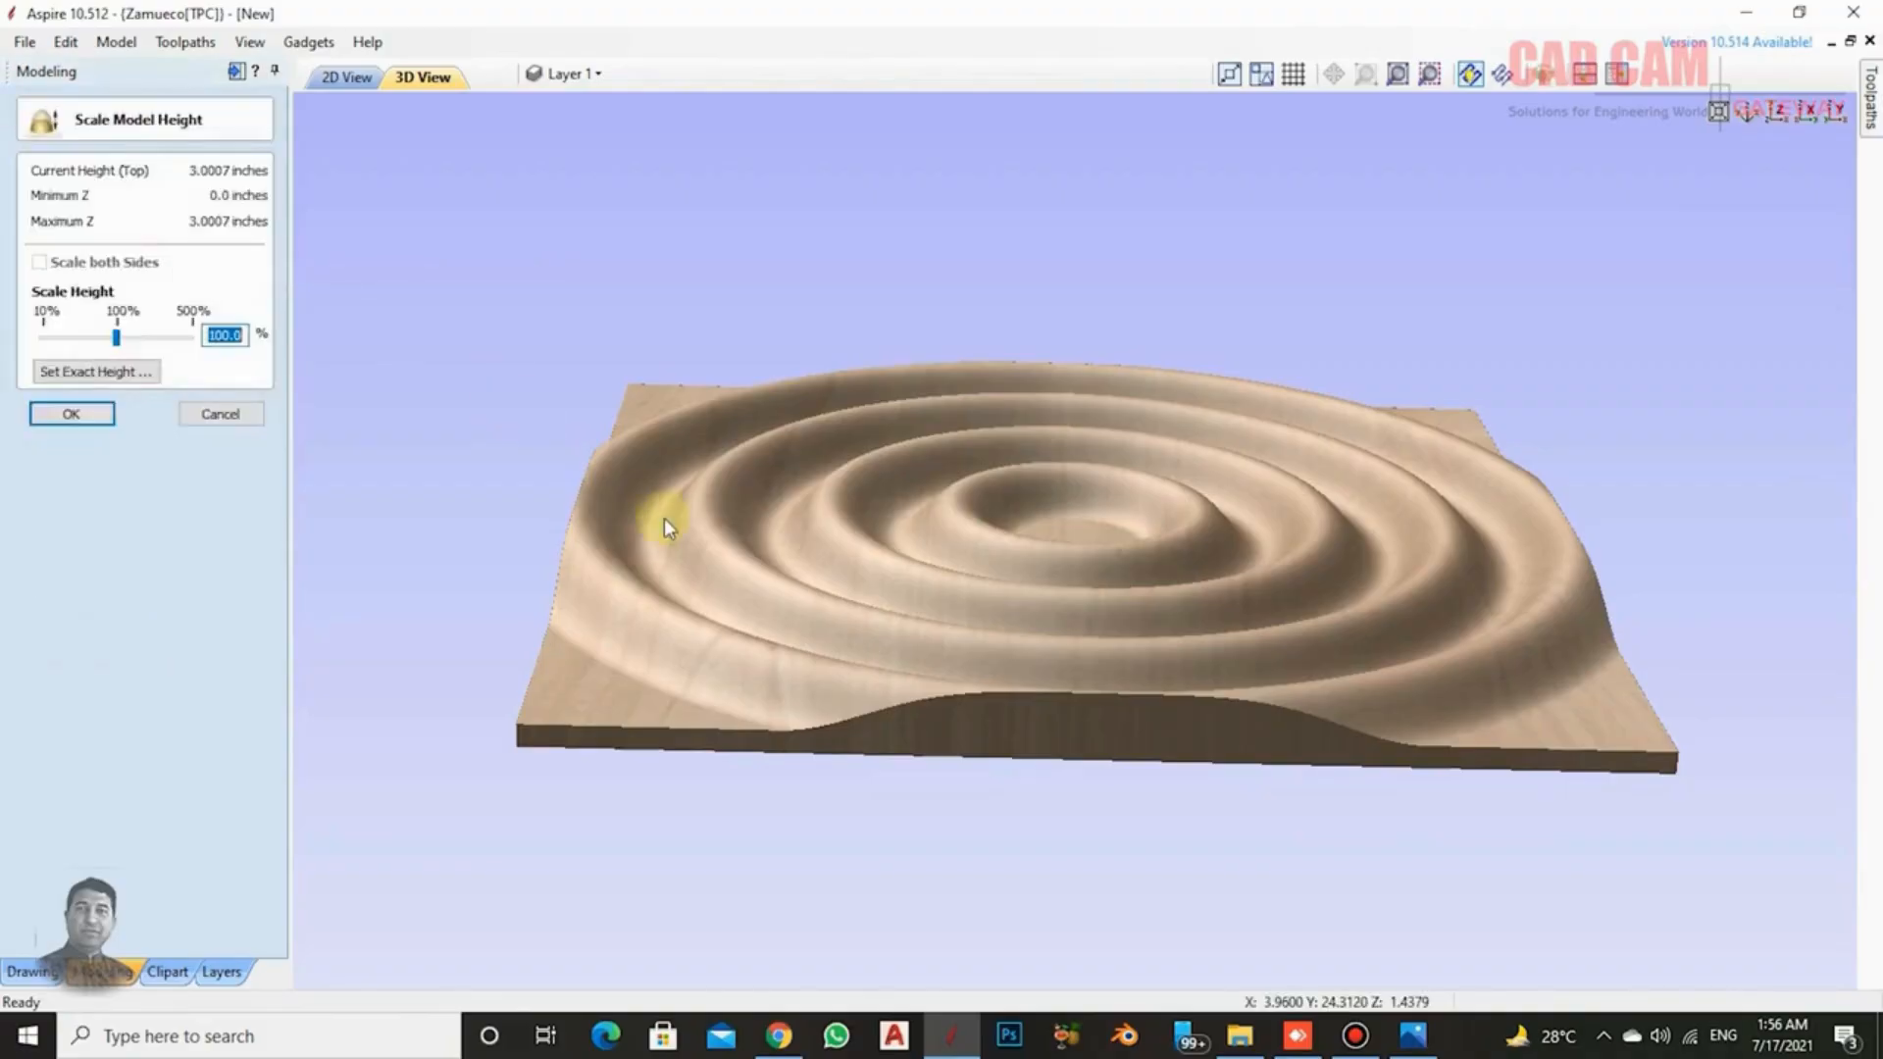
{"action": "left_click_drag", "start_coordinate": [116, 338], "coordinate": [73, 339]}
{"action": "left_click_drag", "start_coordinate": [1163, 496], "coordinate": [528, 388]}
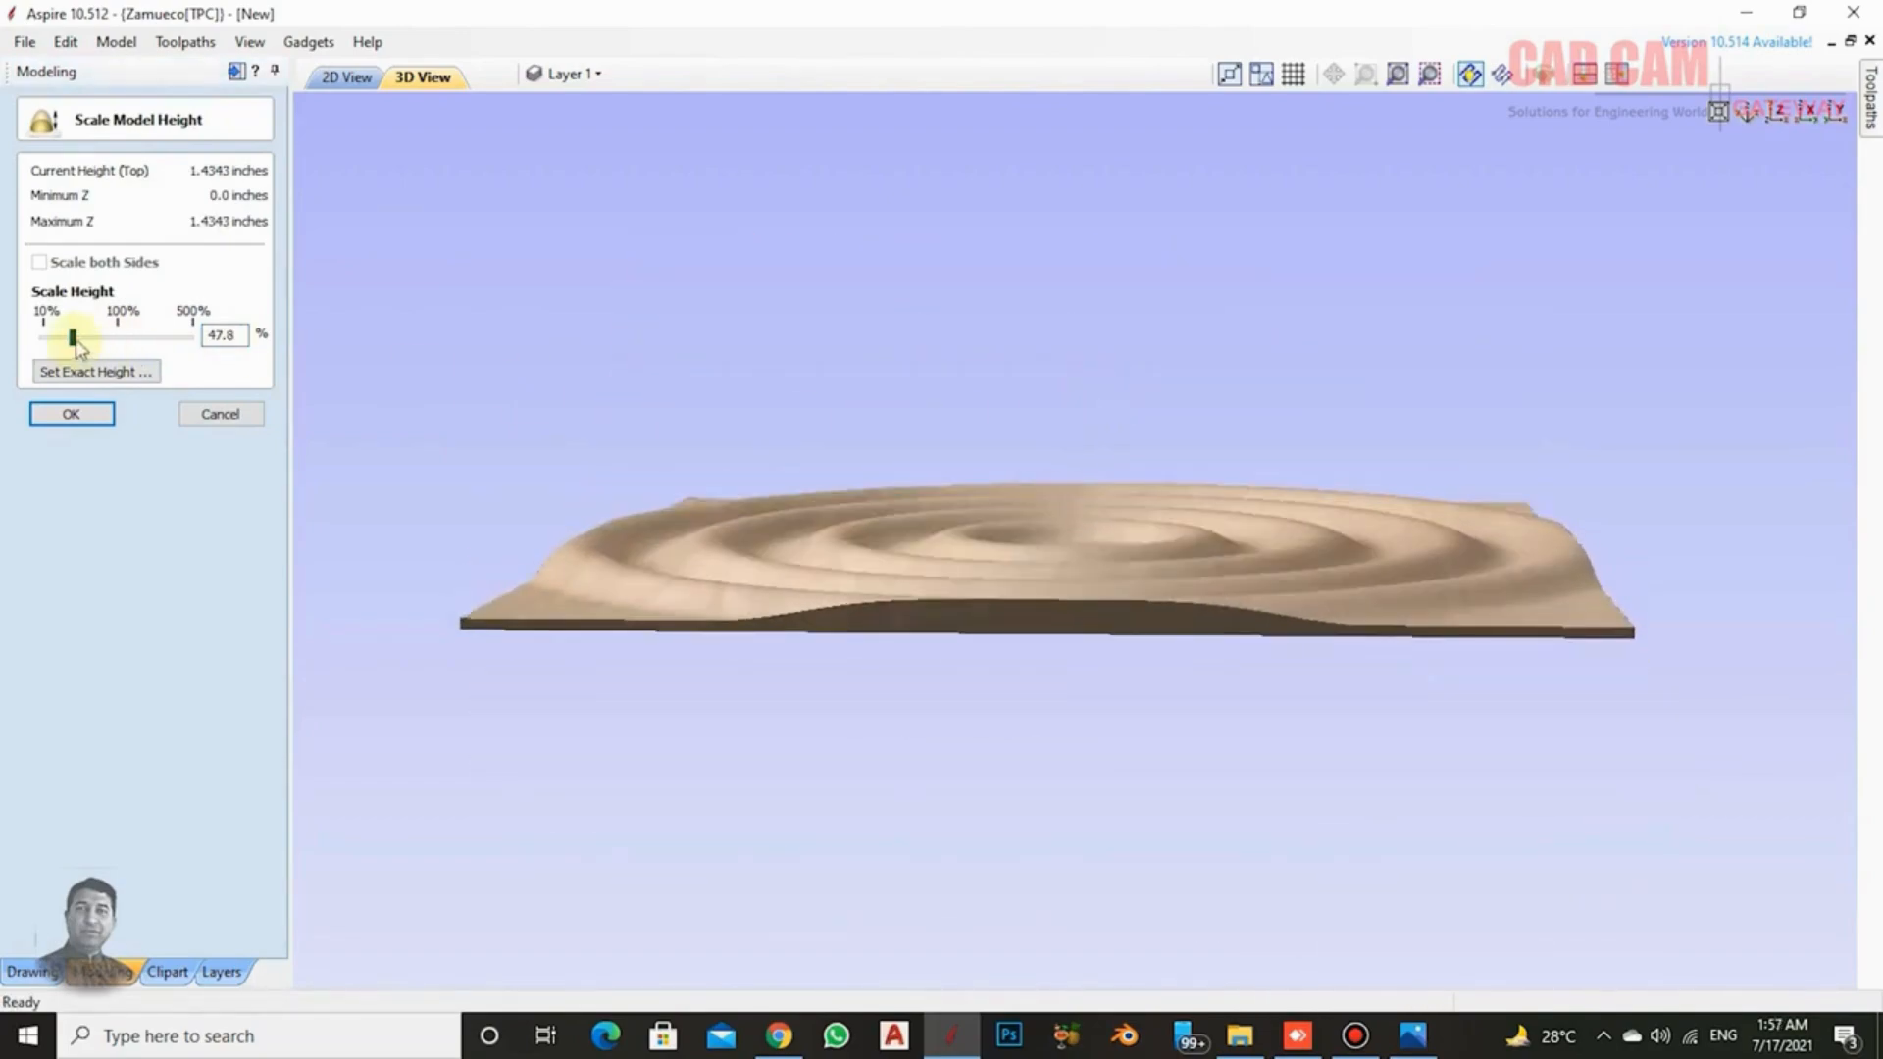
{"action": "left_click_drag", "start_coordinate": [77, 343], "coordinate": [99, 344]}
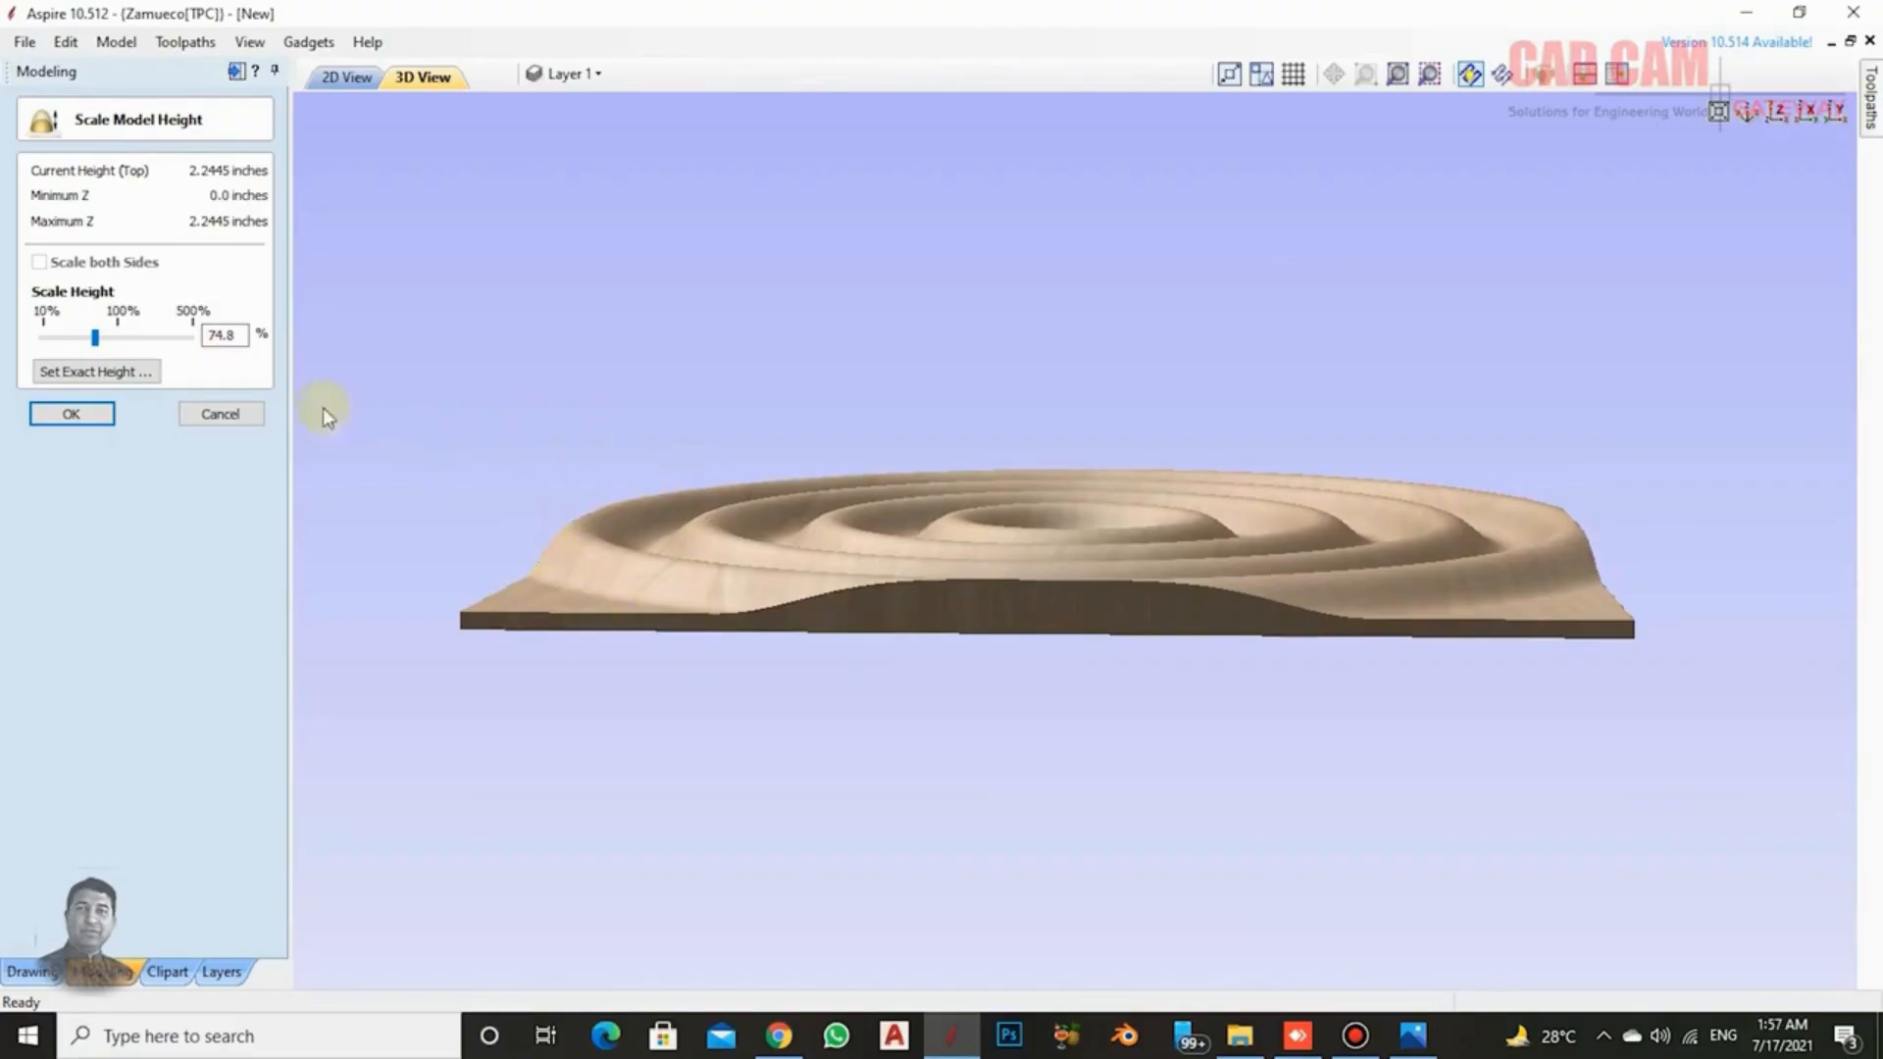
{"action": "left_click", "coordinate": [221, 414]}
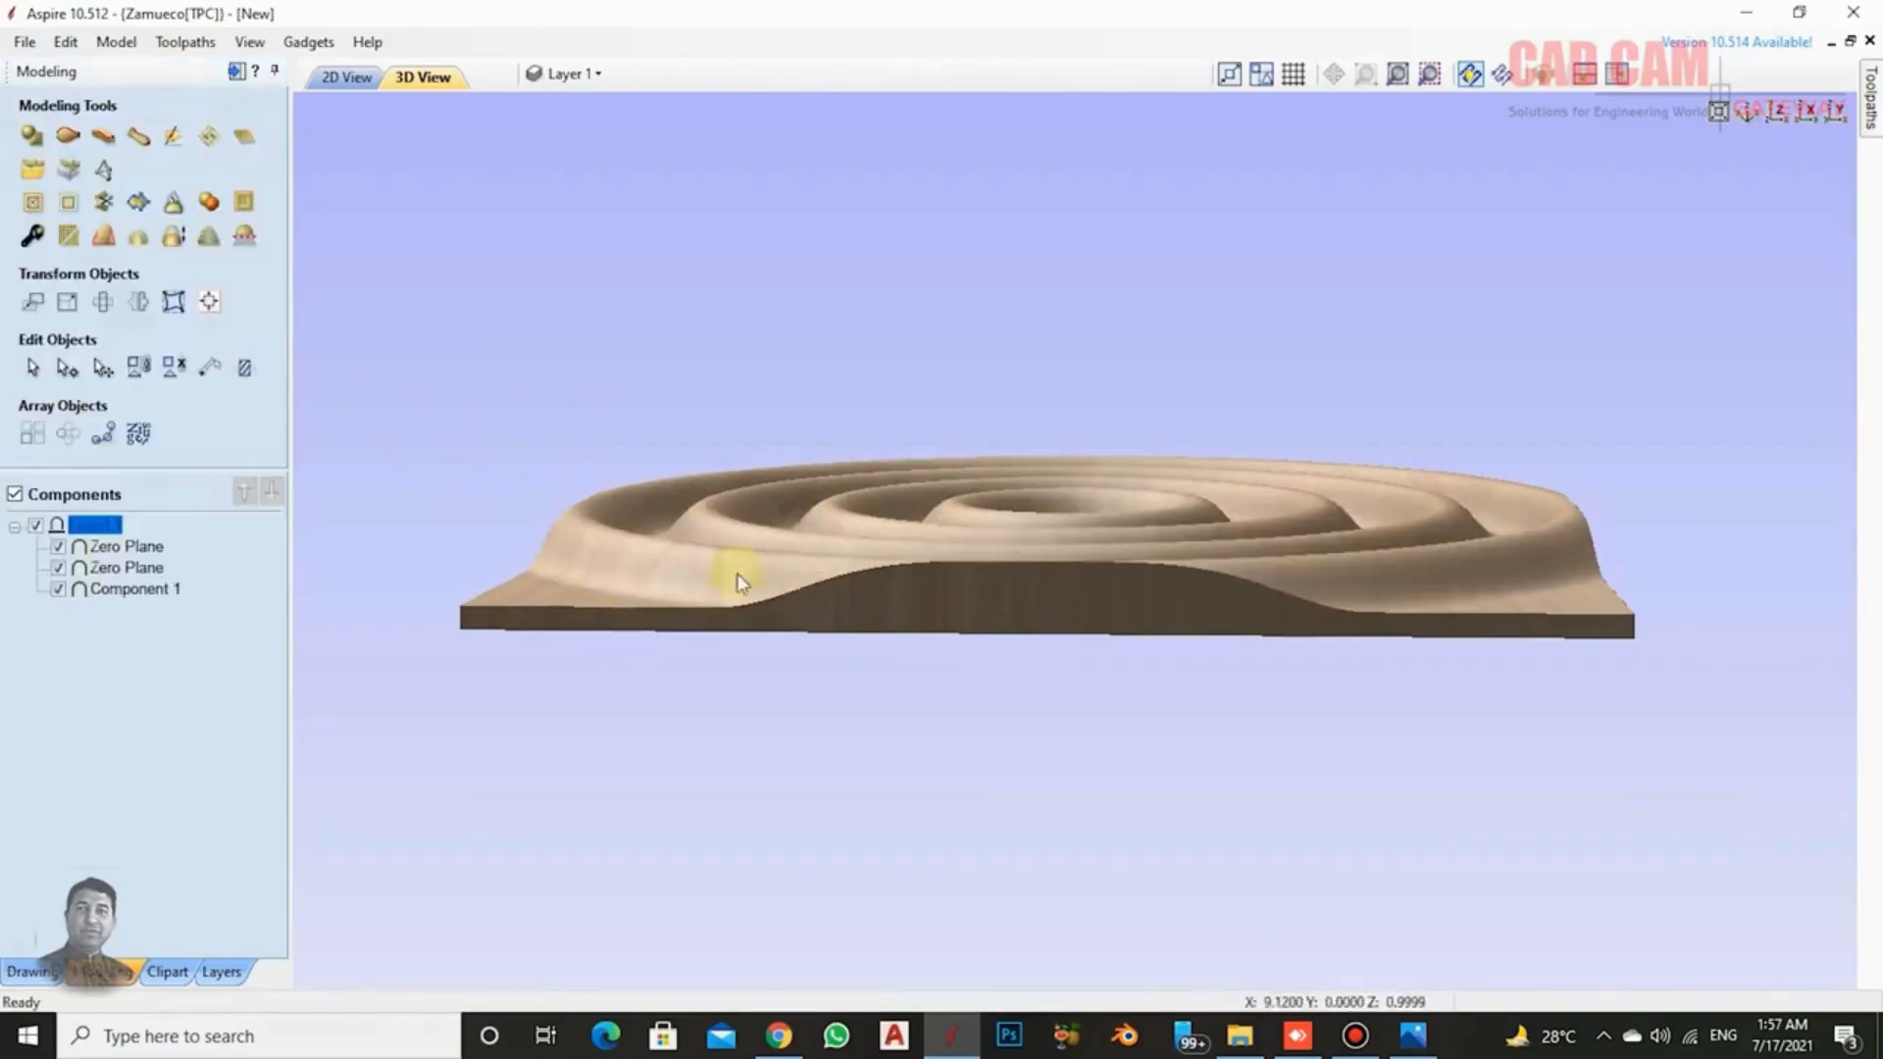
{"action": "left_click_drag", "start_coordinate": [967, 379], "coordinate": [967, 660]}
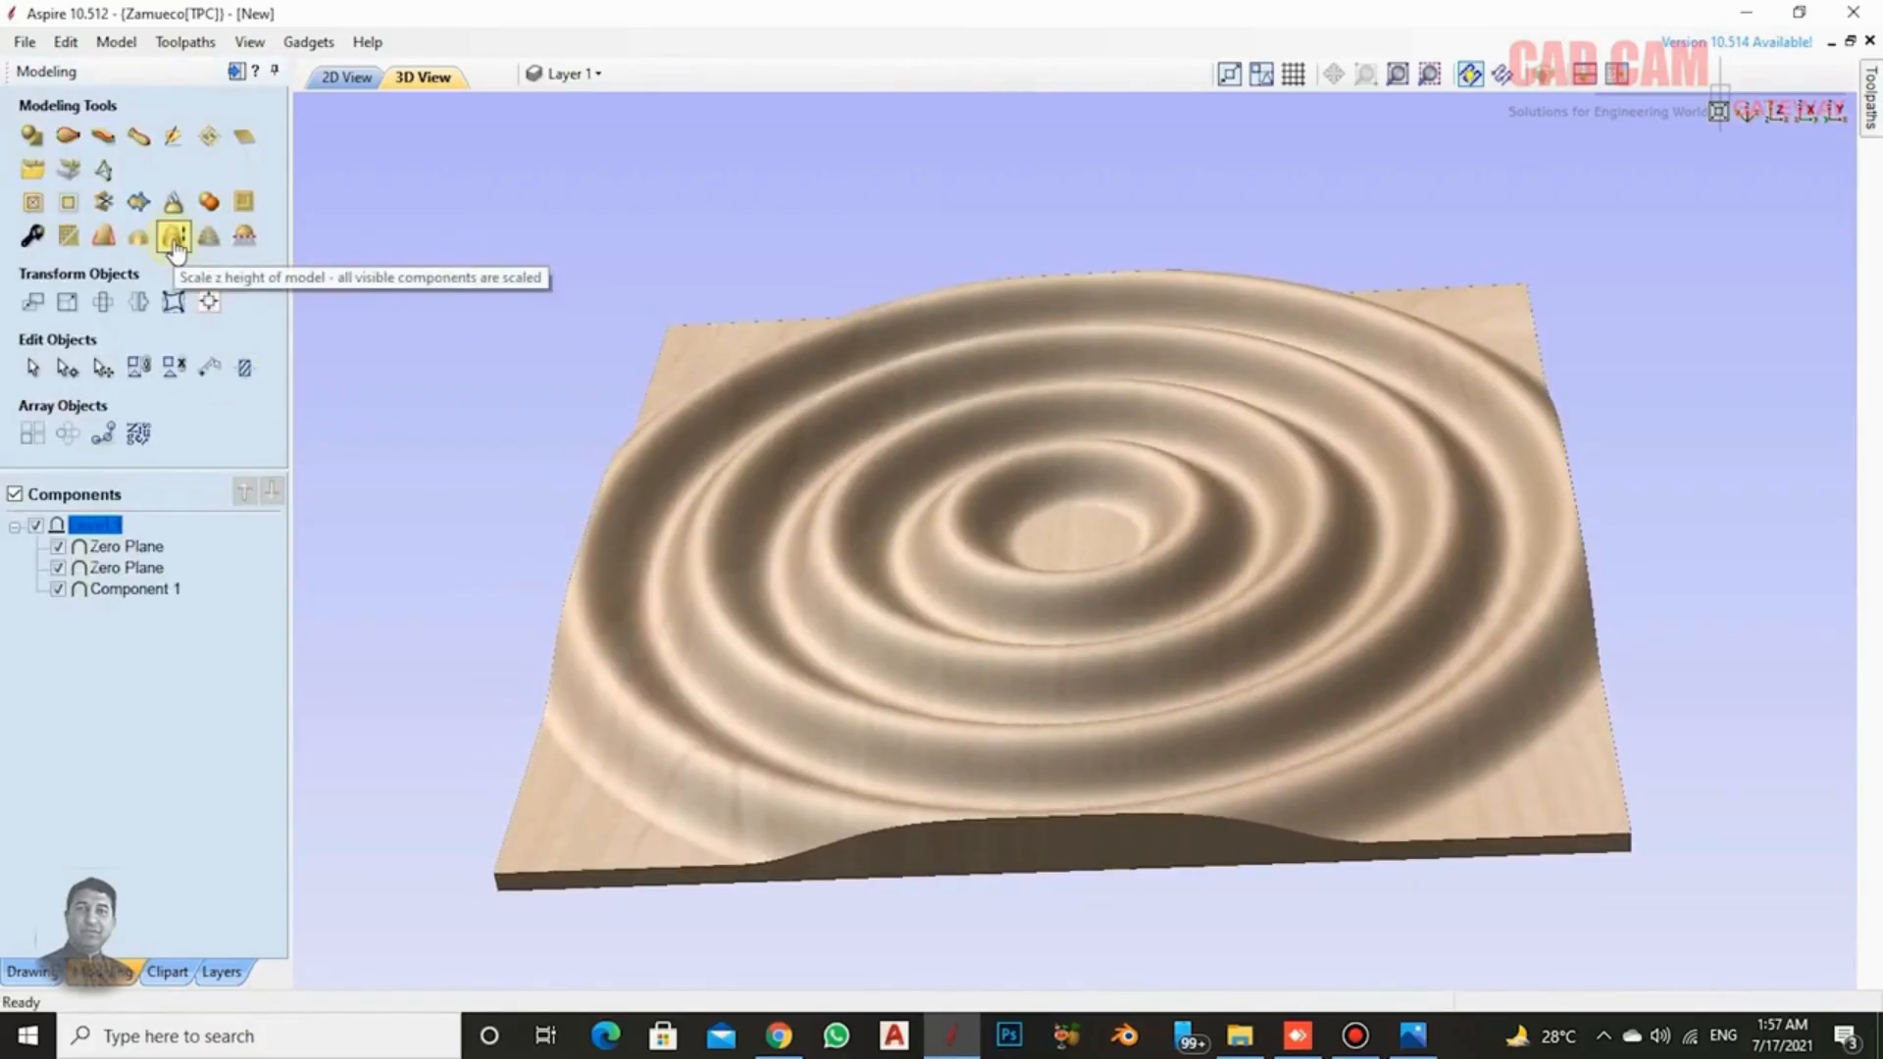
Bake the Zero Plane component and set its base height to 1.0 inch.
{"action": "left_click", "coordinate": [32, 235]}
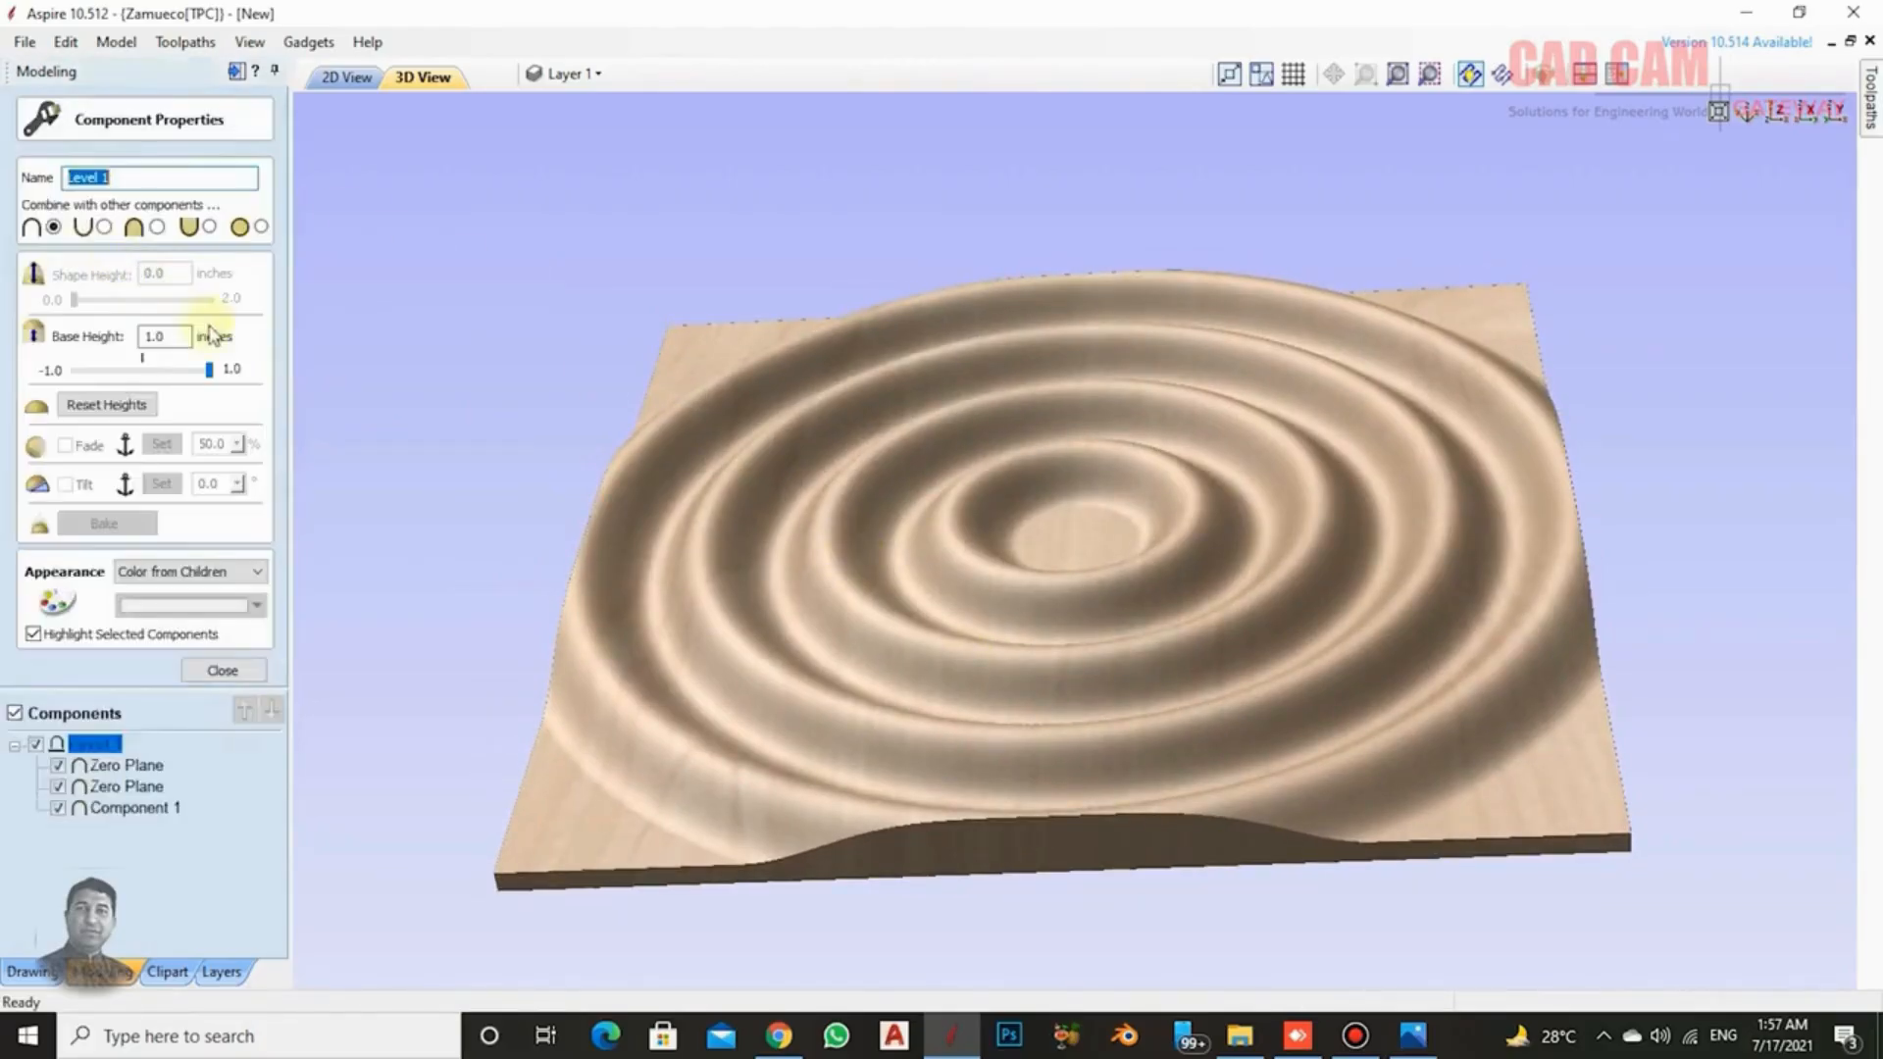
{"action": "left_click", "coordinate": [227, 671]}
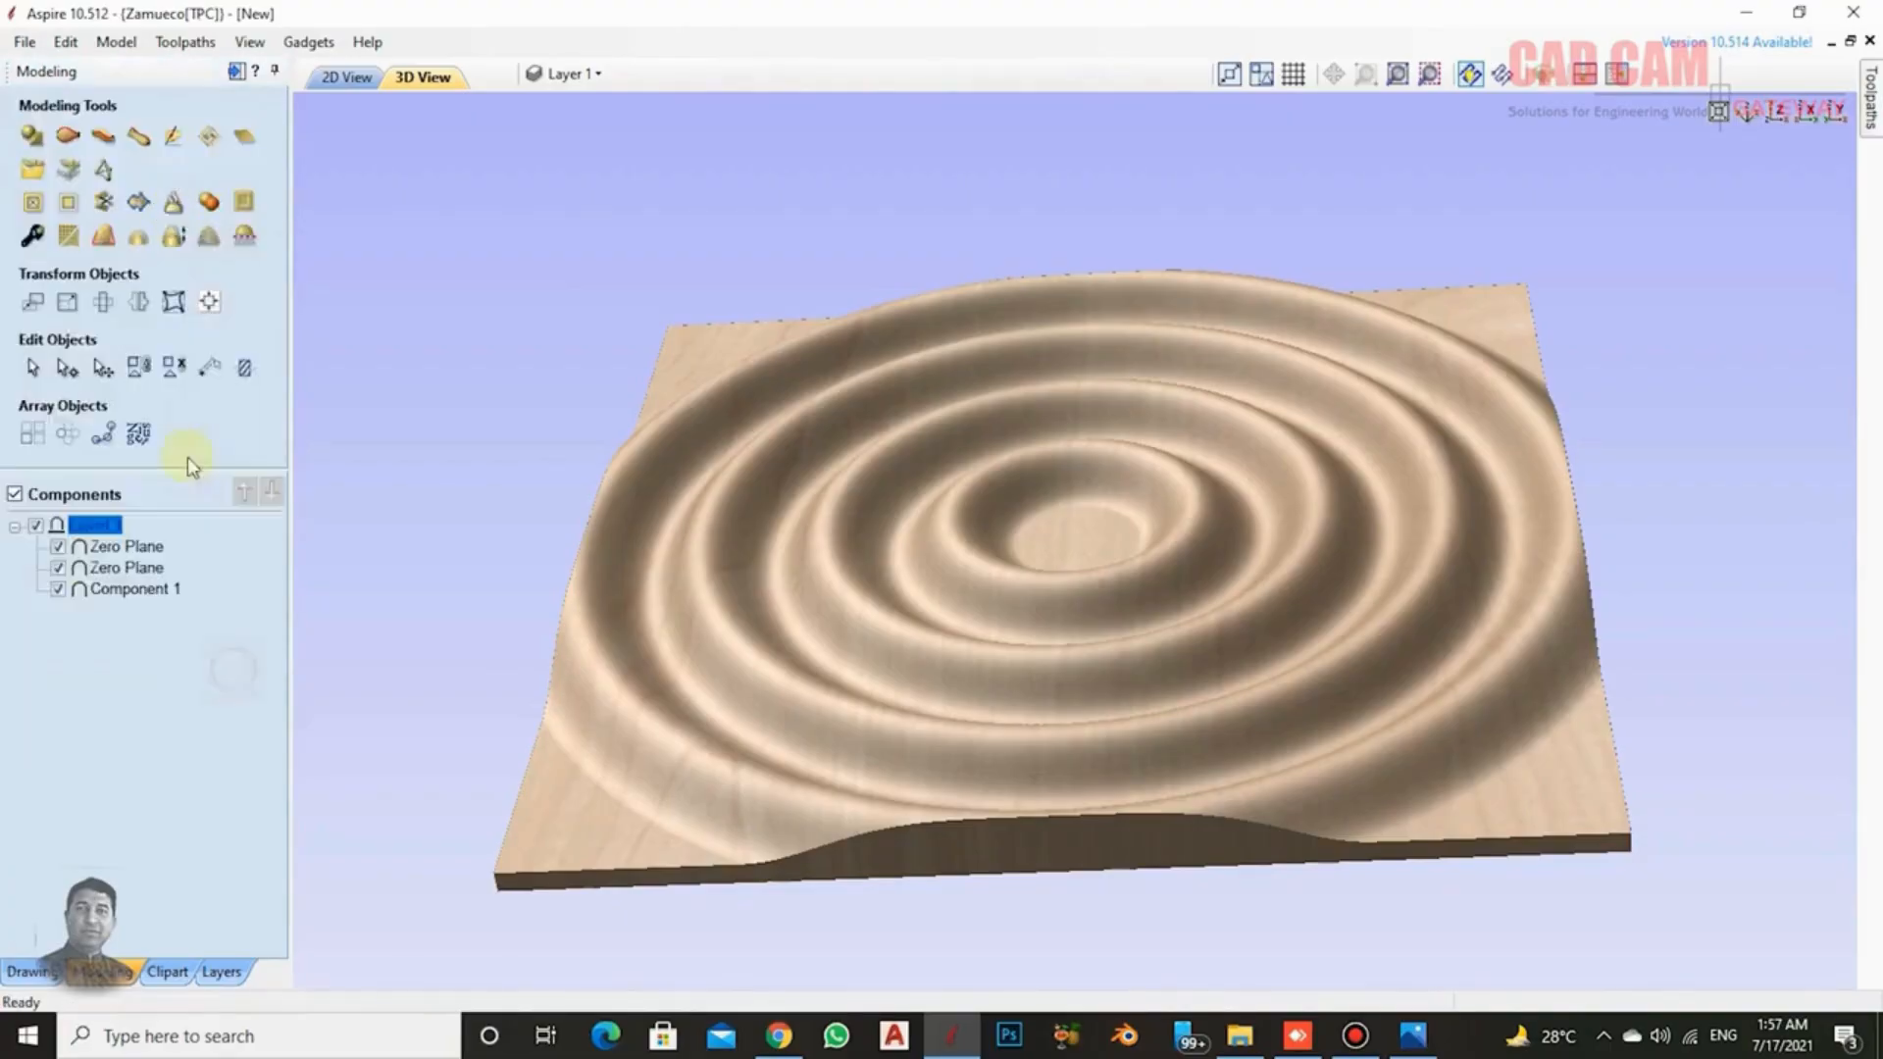
{"action": "left_click", "coordinate": [175, 214]}
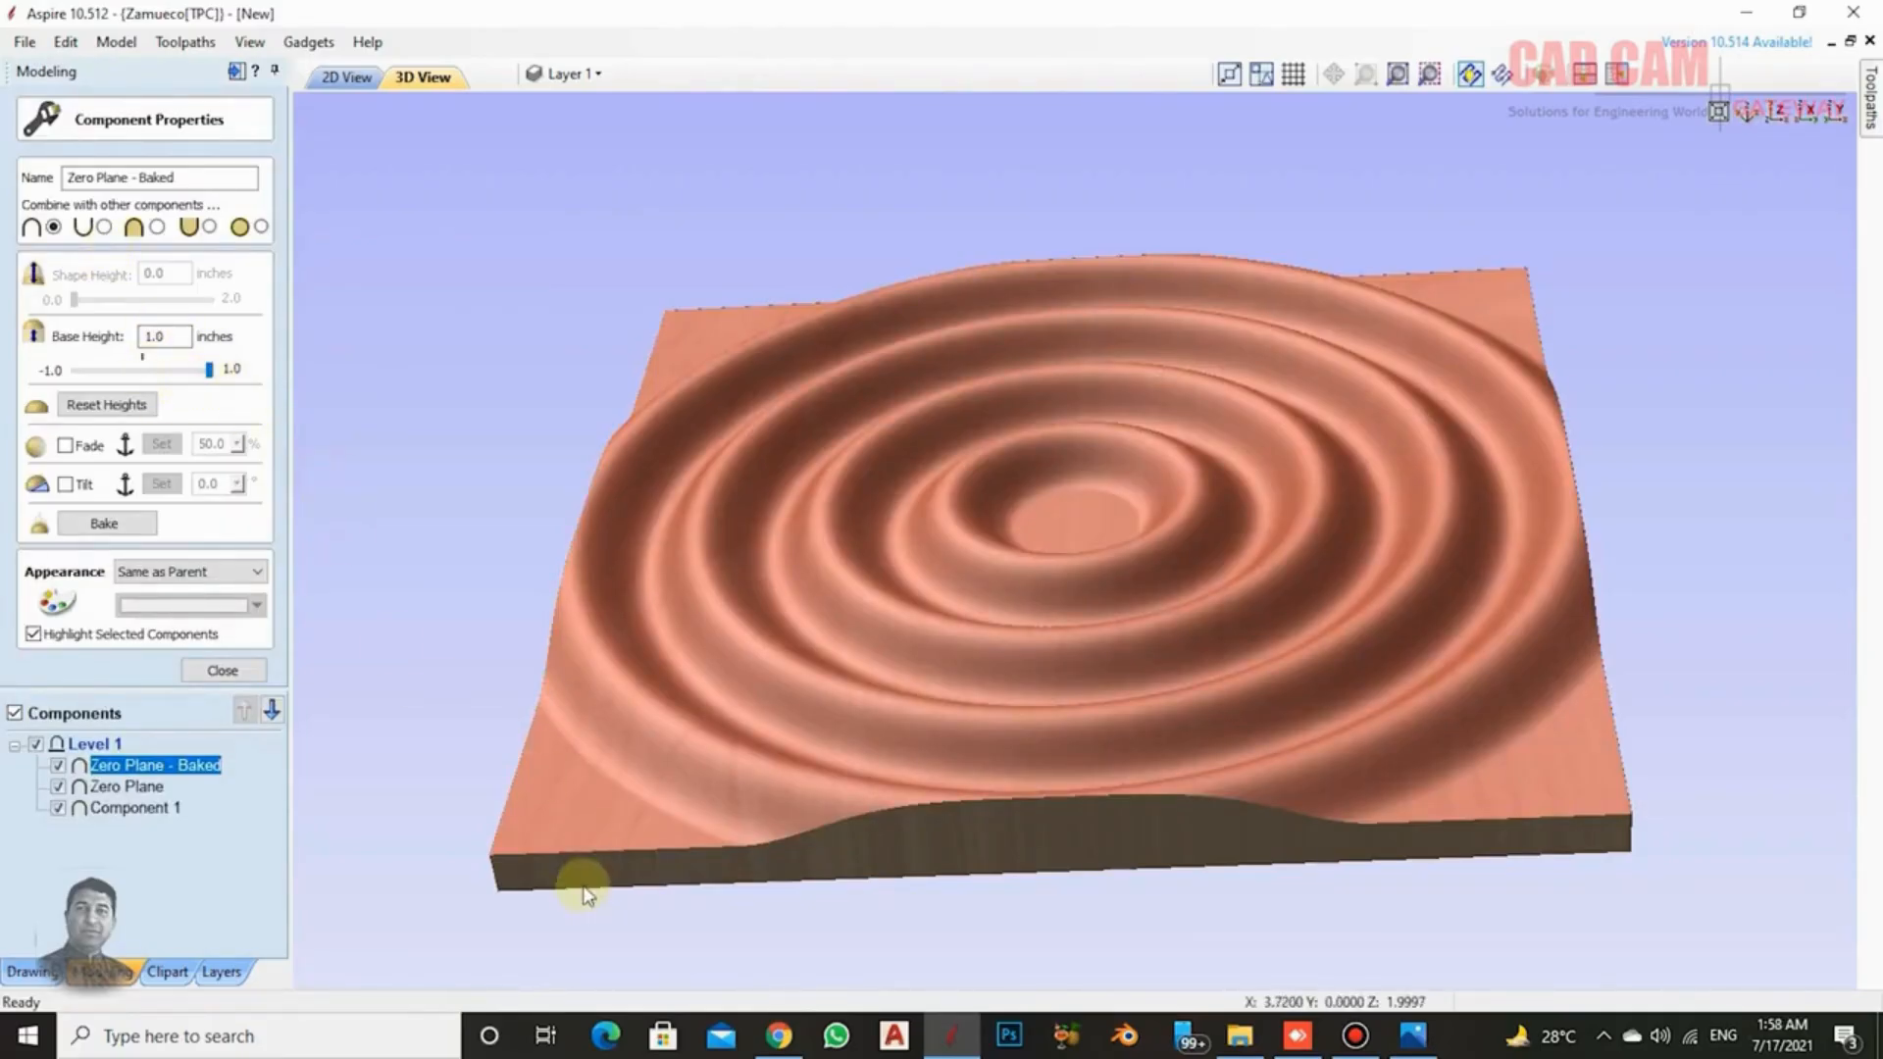
{"action": "left_click", "coordinate": [235, 676]}
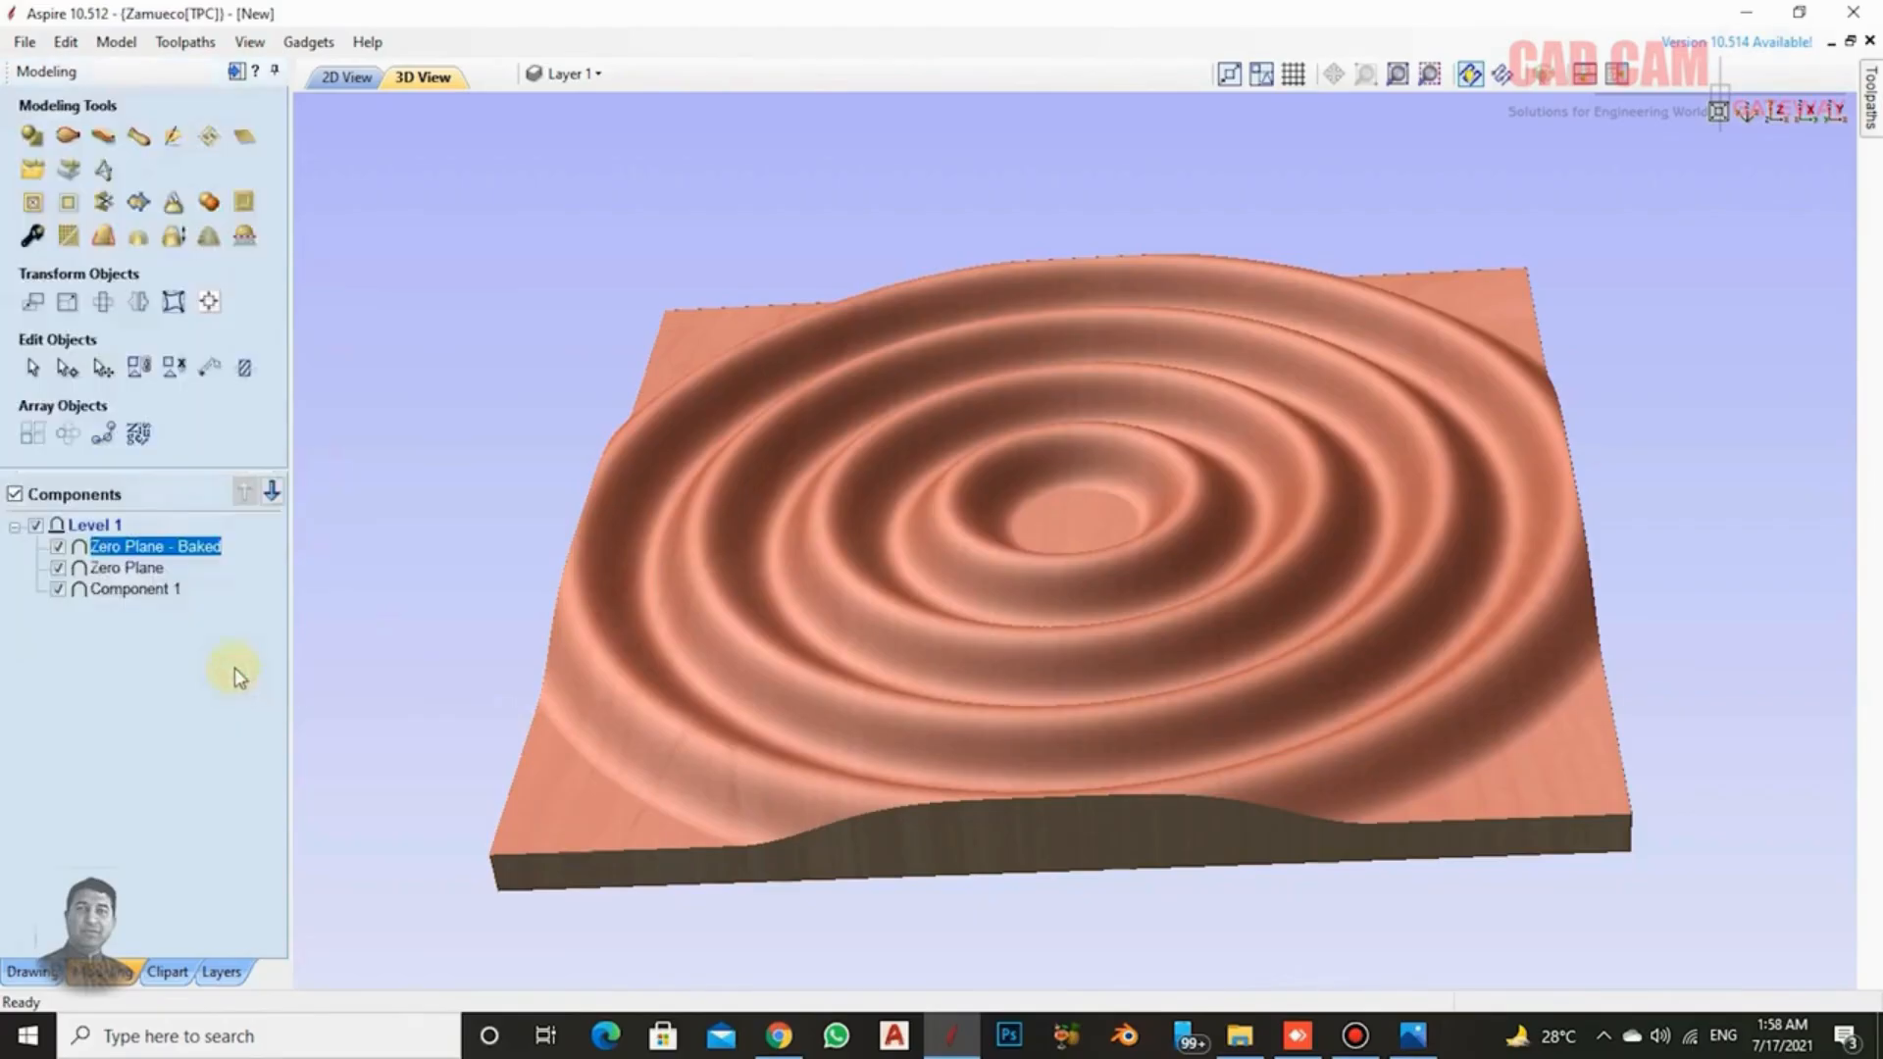
Bake the Zero Plane - Baked component again, set its base height to 1.0 inch, and inspect the thickened relief from several angles.
{"action": "left_click", "coordinate": [173, 214]}
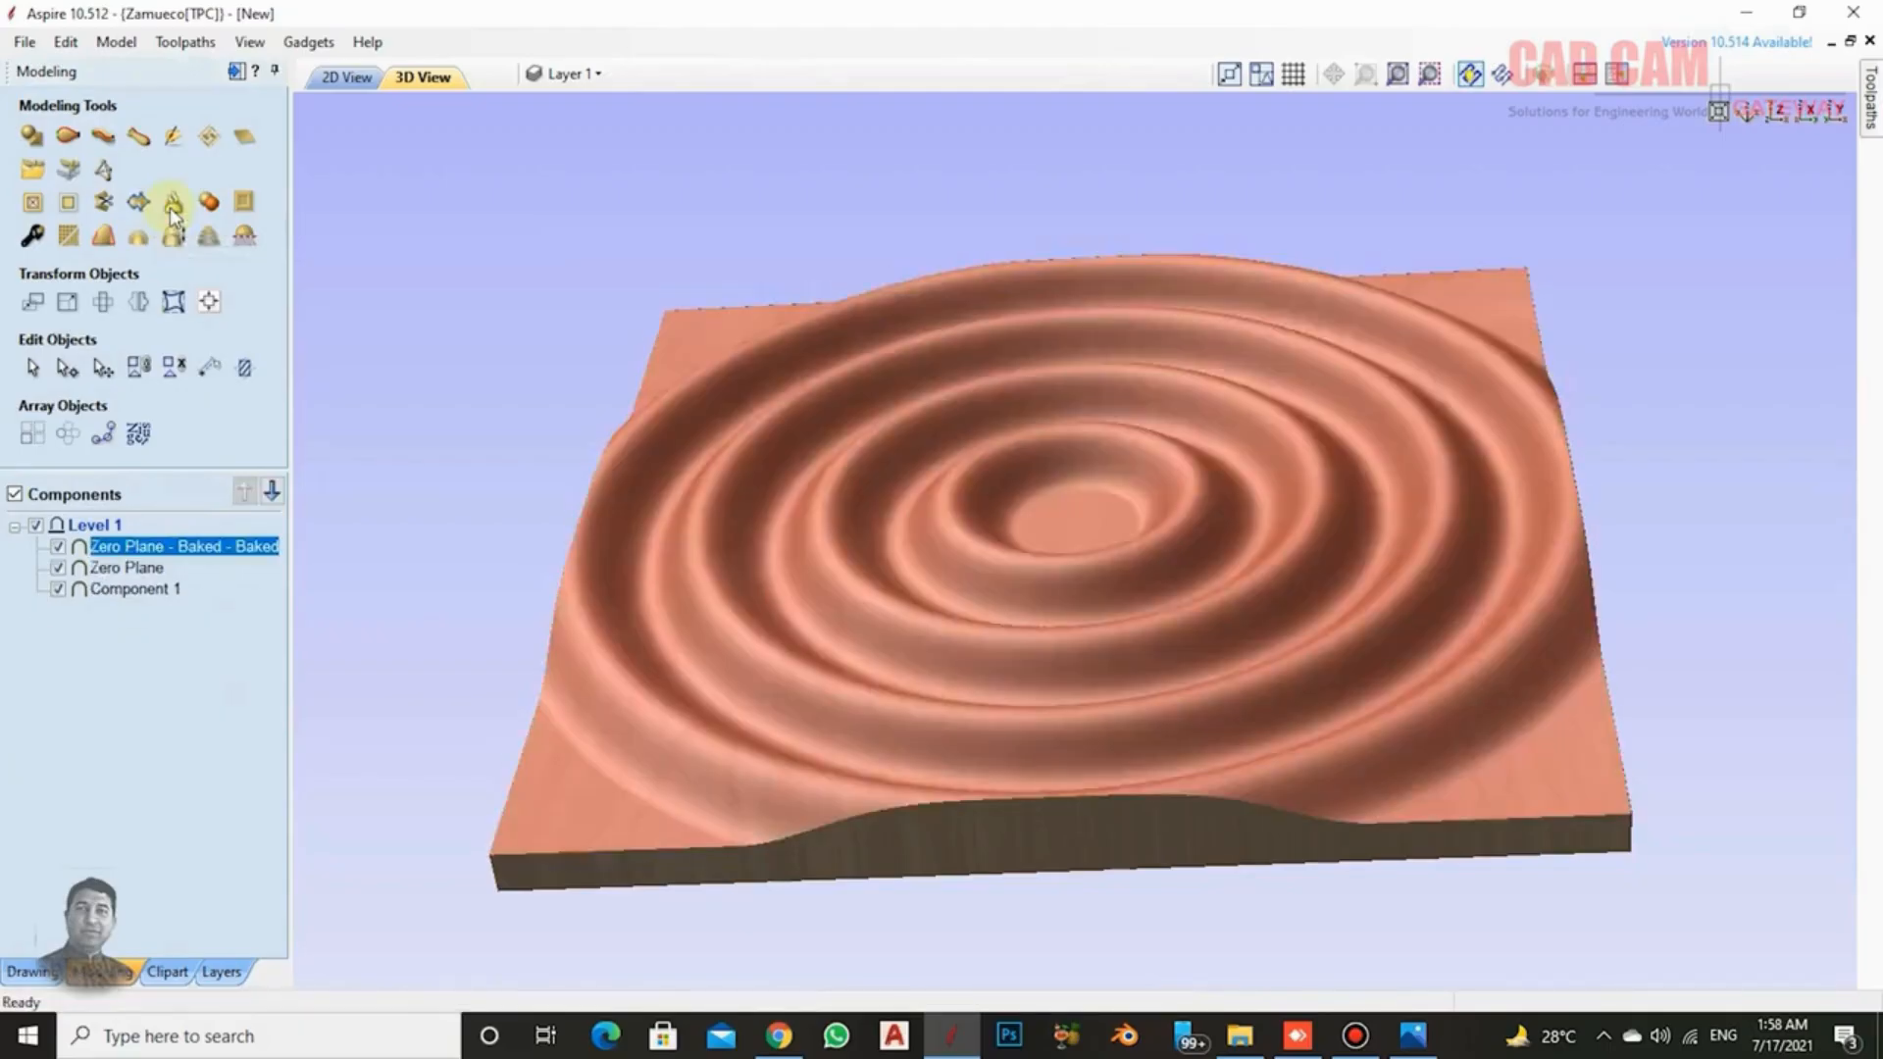
{"action": "left_click", "coordinate": [35, 239]}
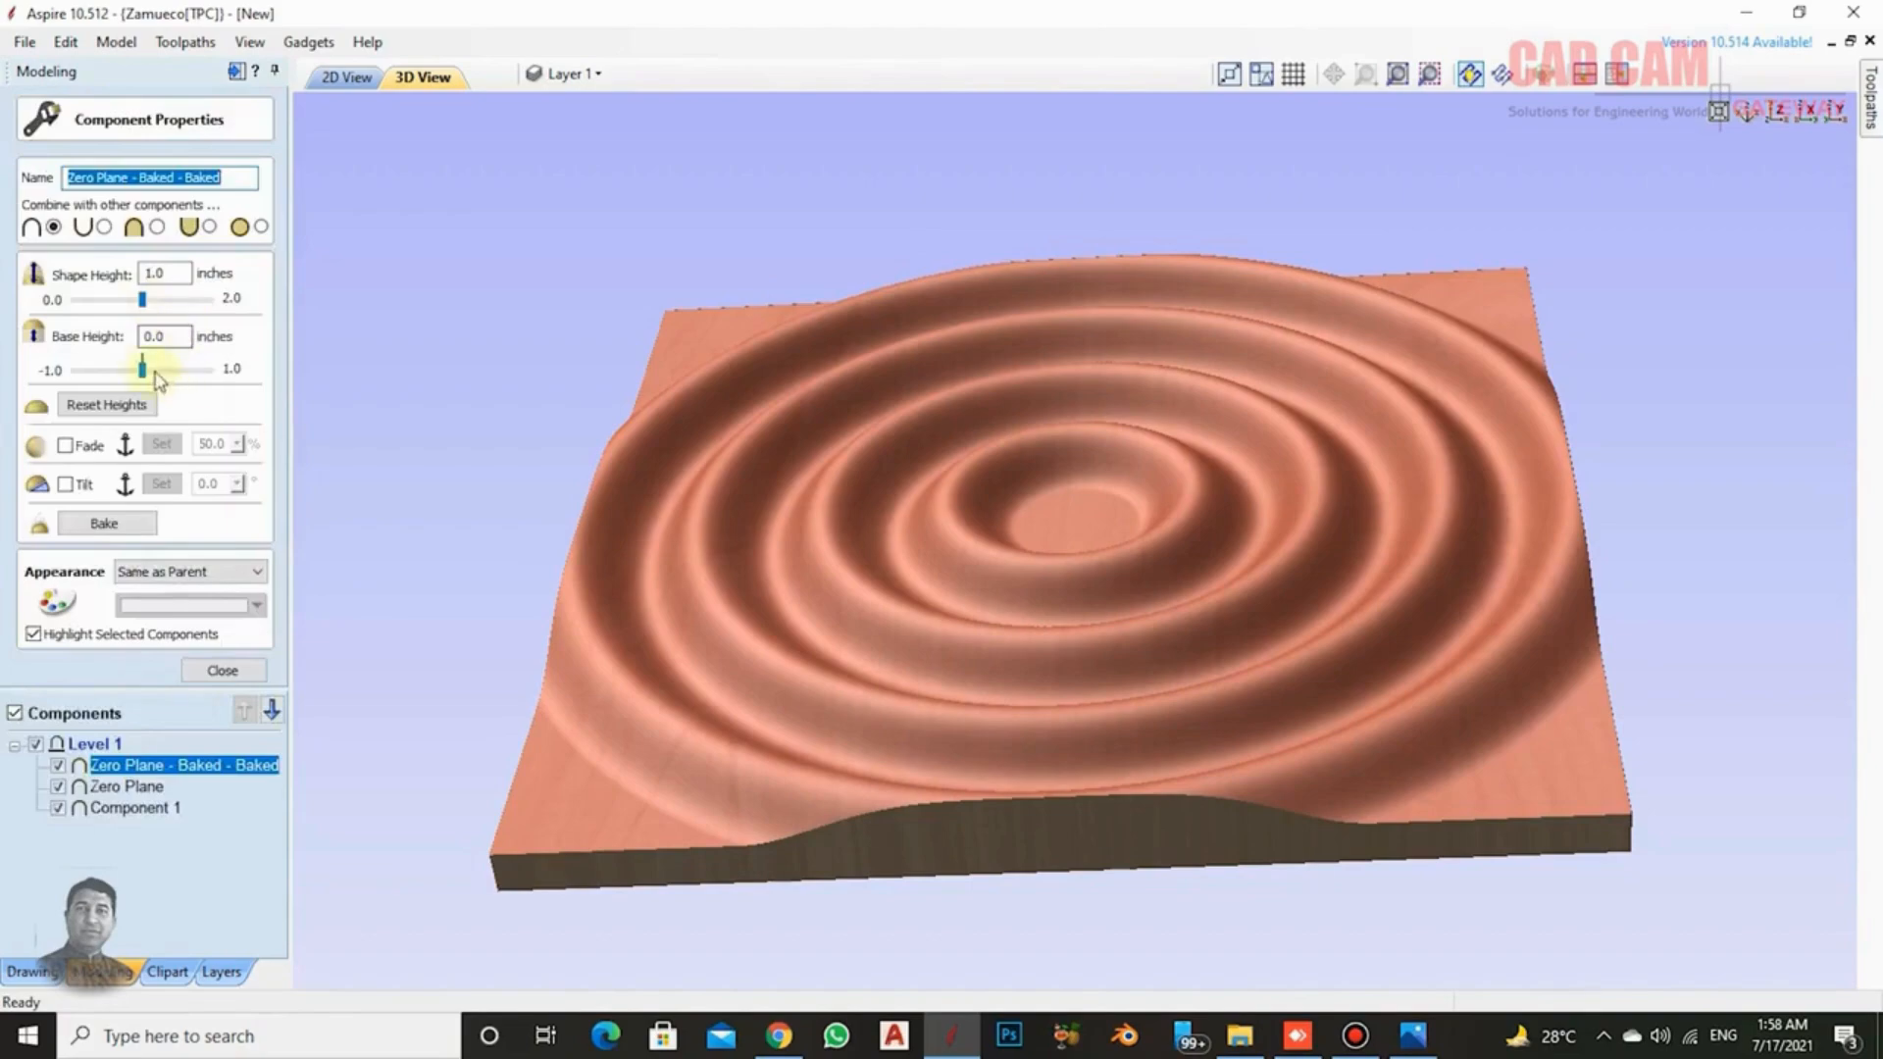
{"action": "left_click_drag", "start_coordinate": [143, 368], "coordinate": [262, 380]}
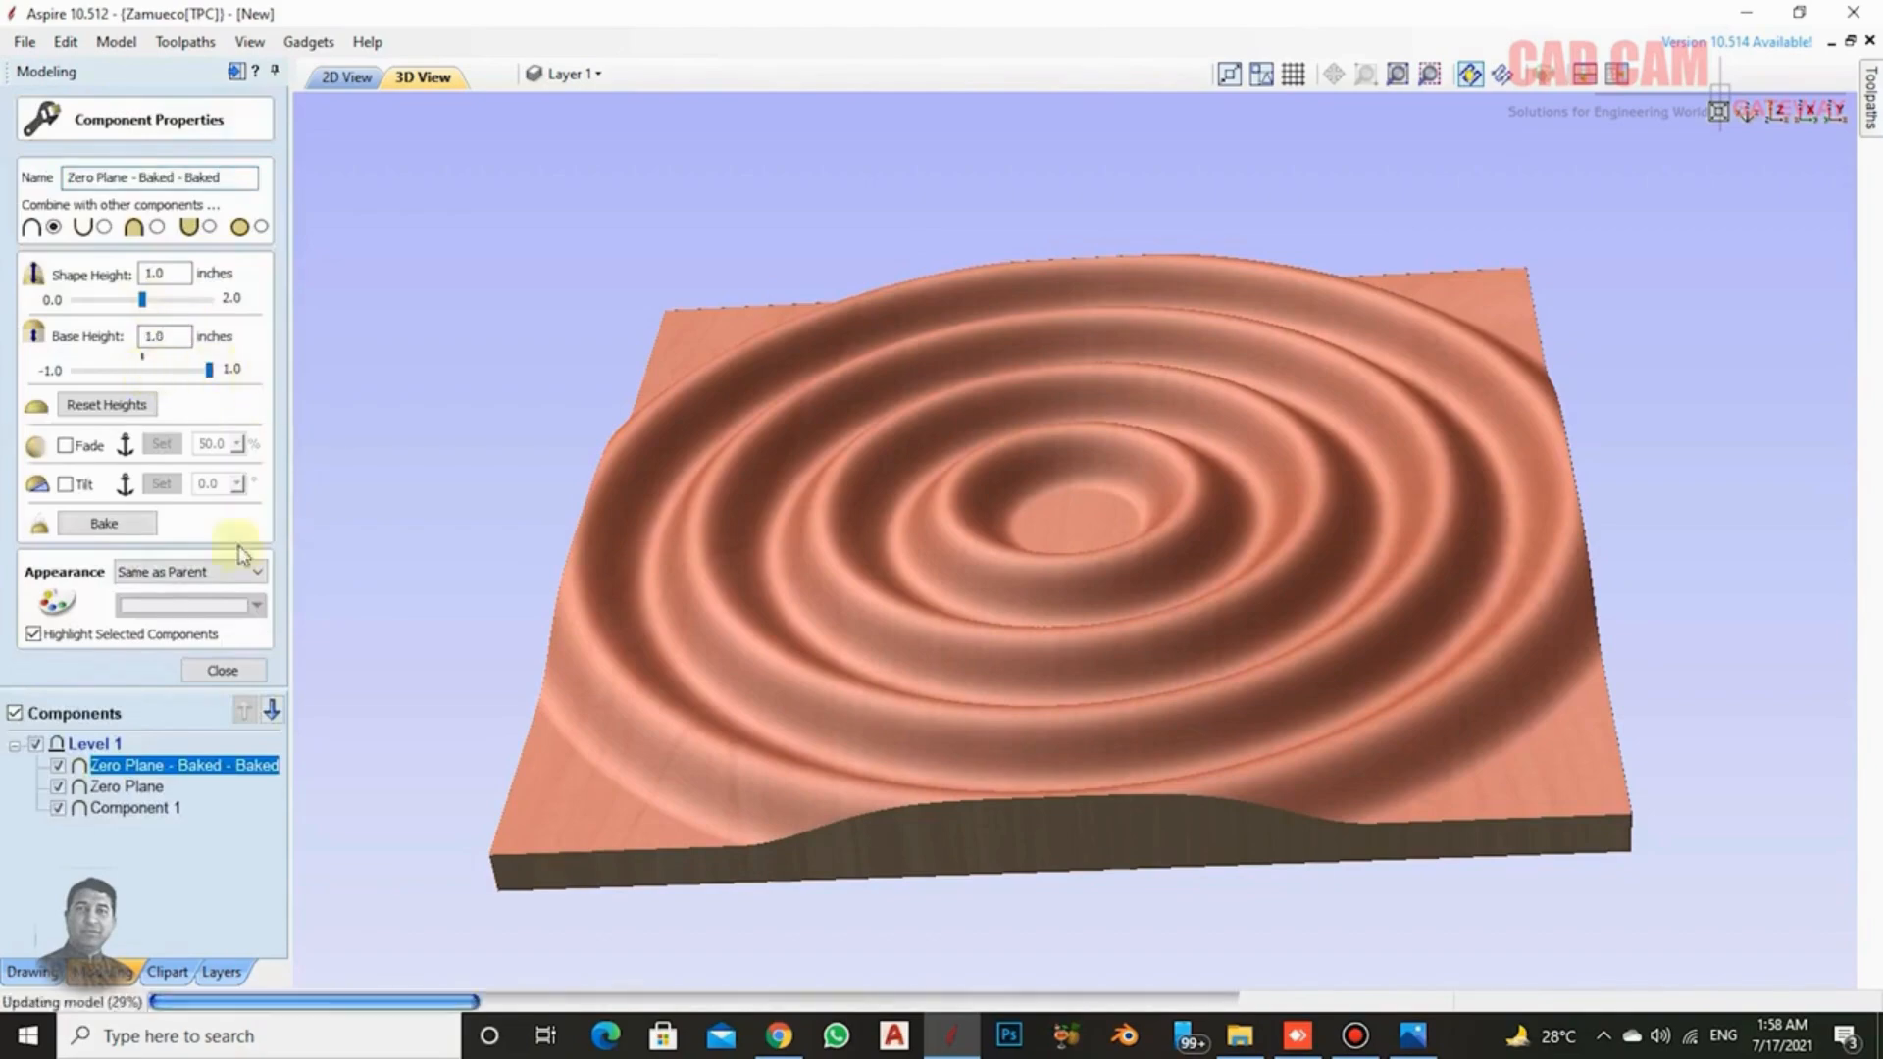
{"action": "left_click", "coordinate": [223, 671]}
{"action": "left_click_drag", "start_coordinate": [996, 814], "coordinate": [935, 380]}
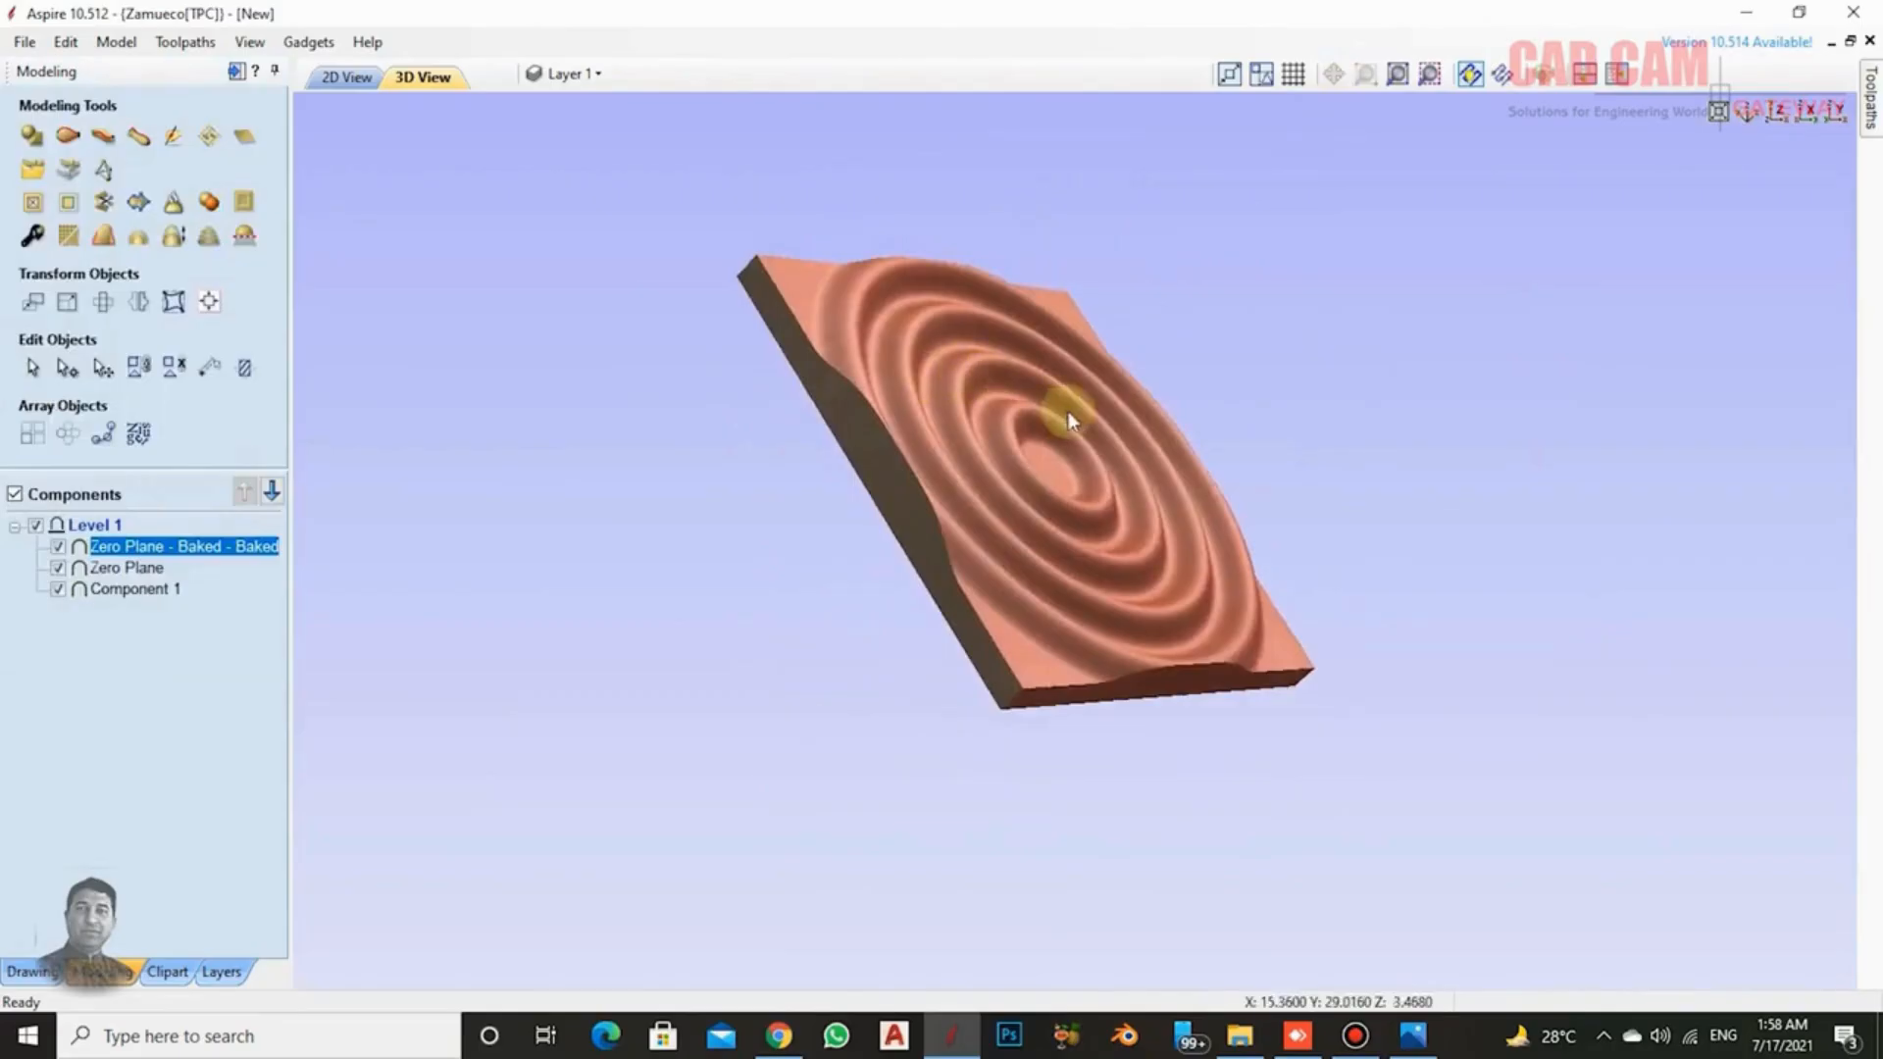
{"action": "left_click_drag", "start_coordinate": [1068, 410], "coordinate": [922, 687]}
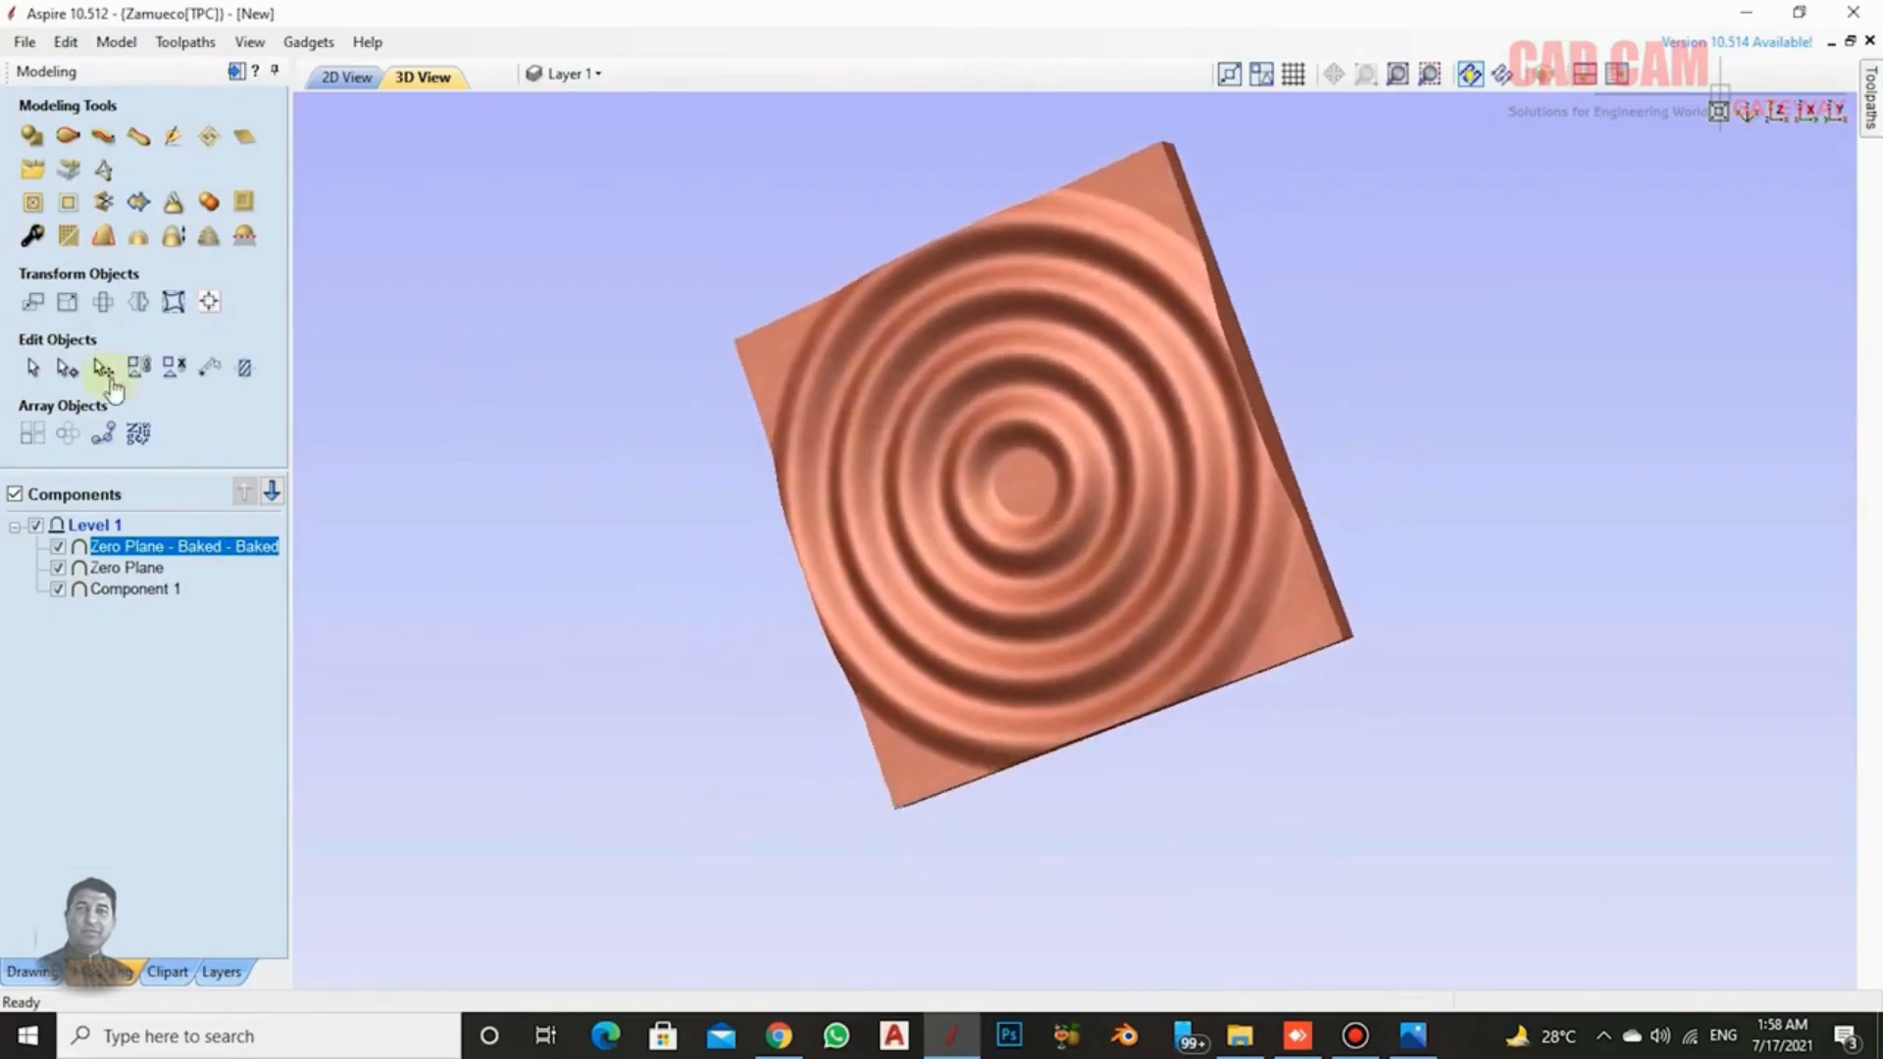
Return to the 2D layout and place a vertical guide at 0 inches along the panel's left edge.
{"action": "left_click", "coordinate": [30, 974]}
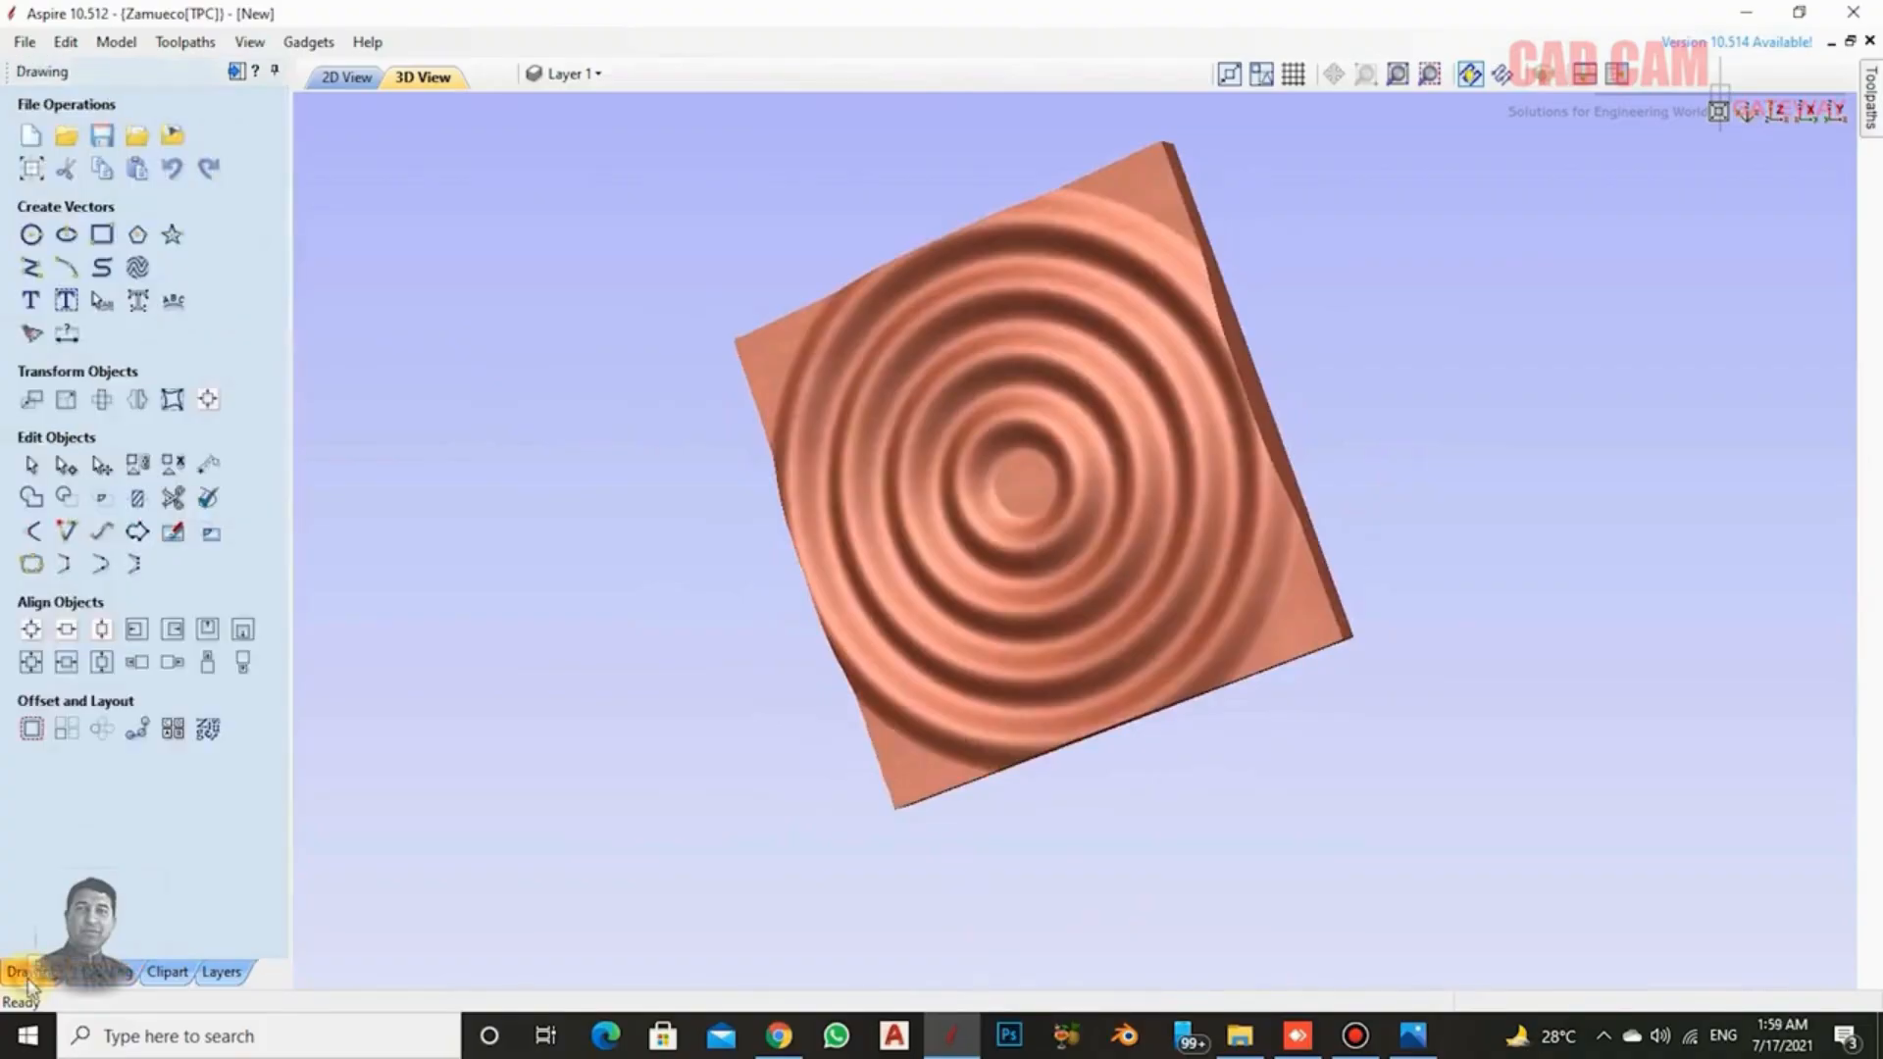
{"action": "left_click", "coordinate": [347, 76]}
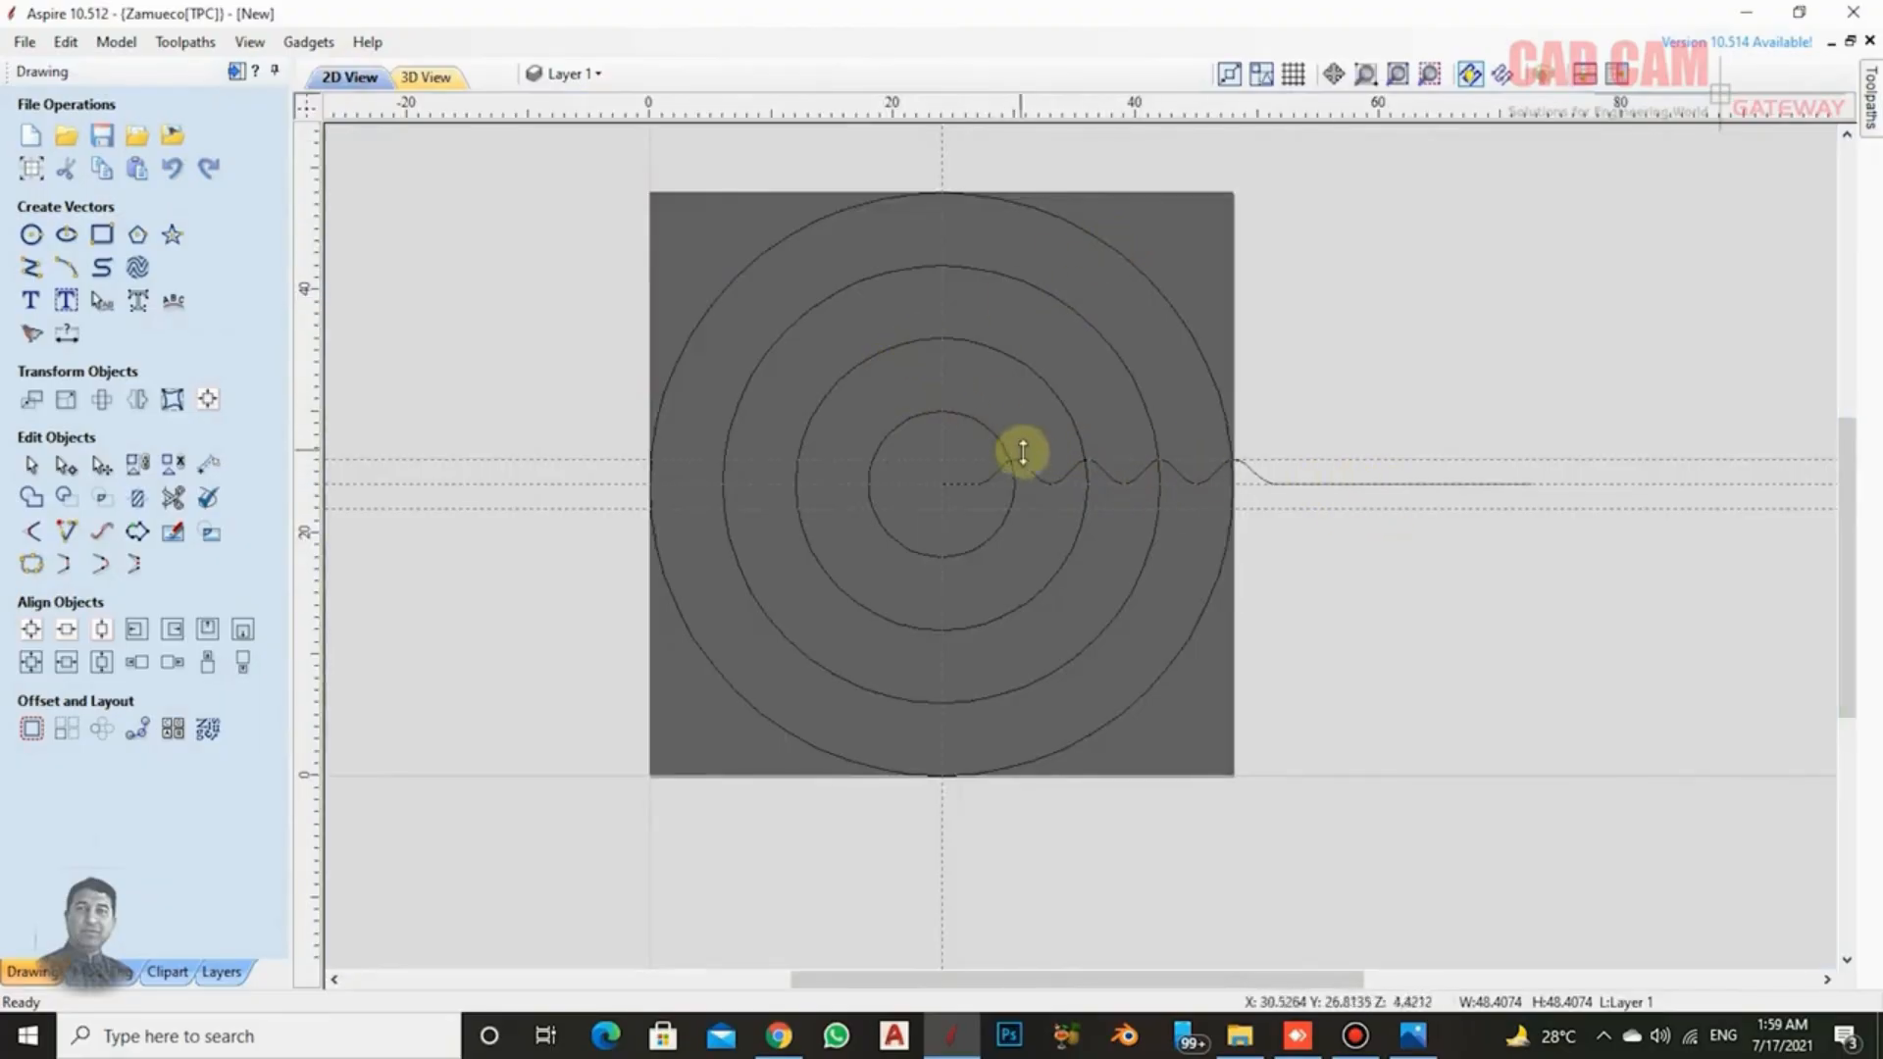
{"action": "left_click", "coordinate": [422, 78]}
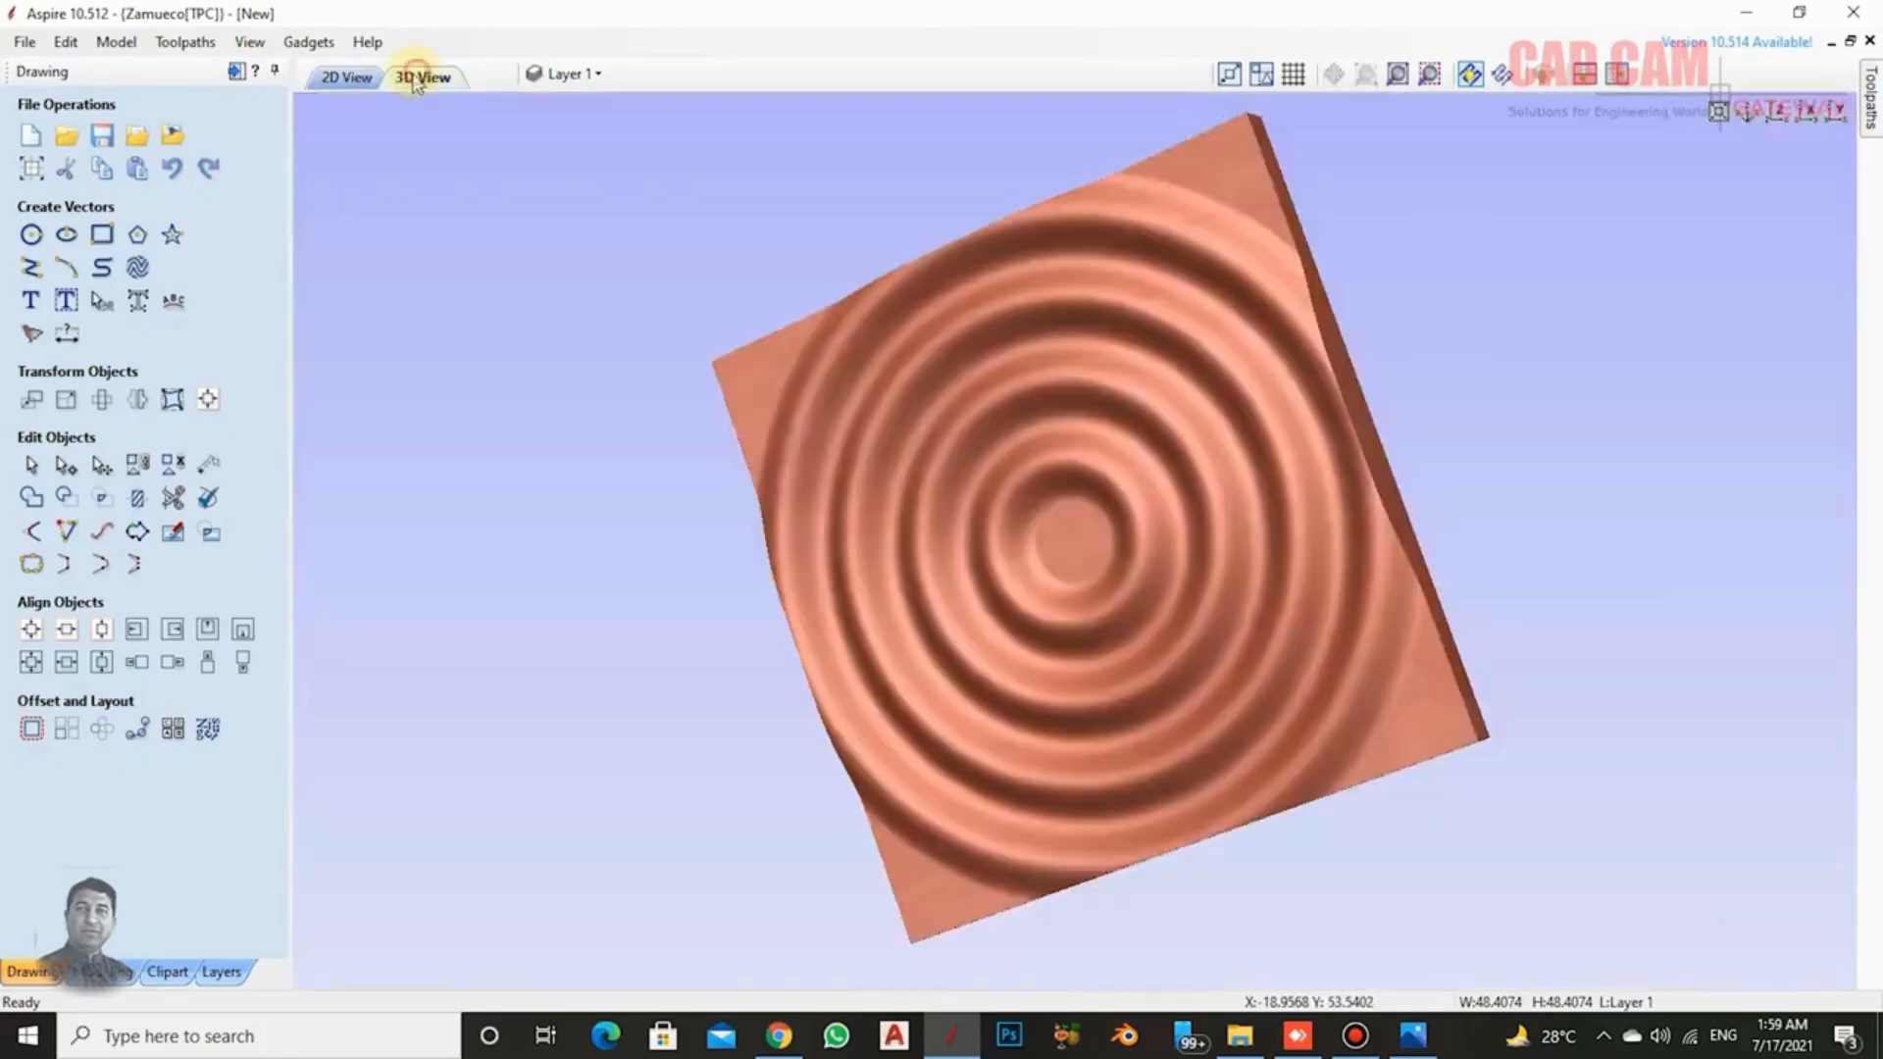
{"action": "left_click", "coordinate": [348, 78]}
{"action": "left_click", "coordinate": [98, 973]}
{"action": "left_click", "coordinate": [29, 972]}
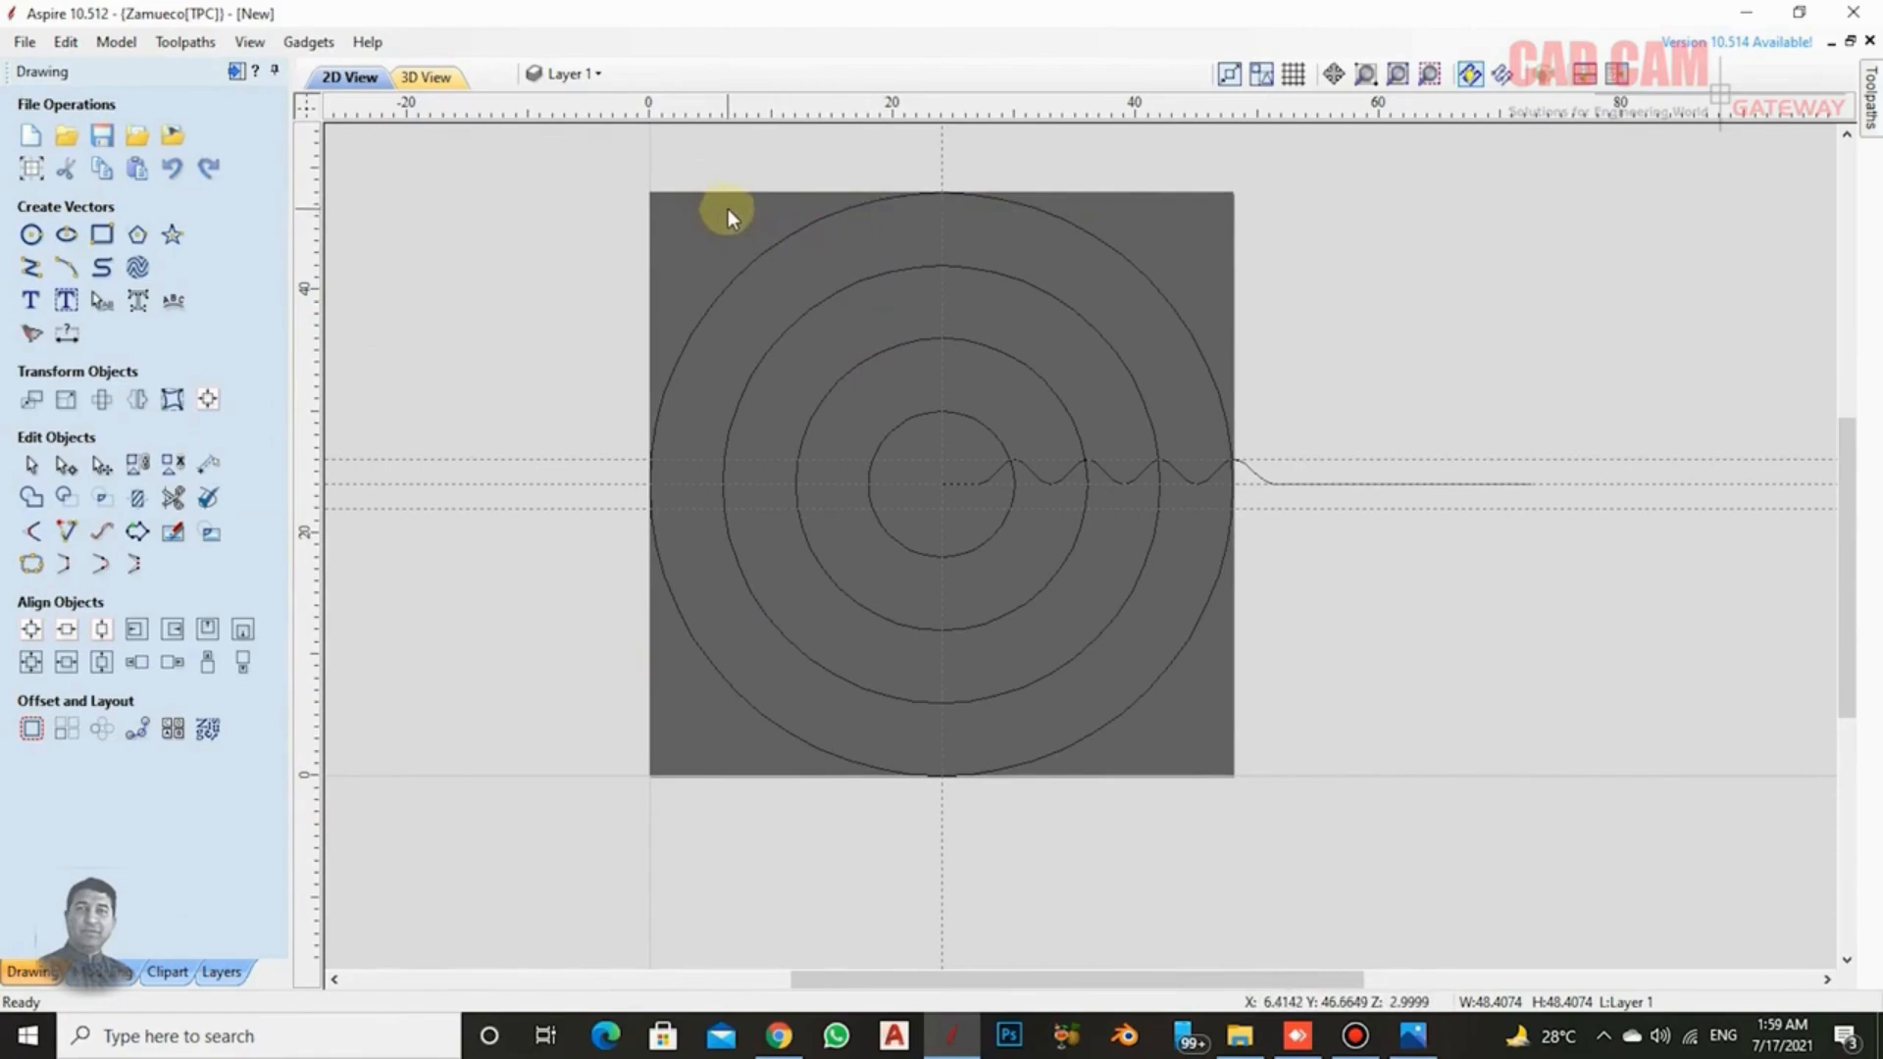
{"action": "scroll", "coordinate": [716, 208], "scroll_direction": "up", "scroll_amount": 1}
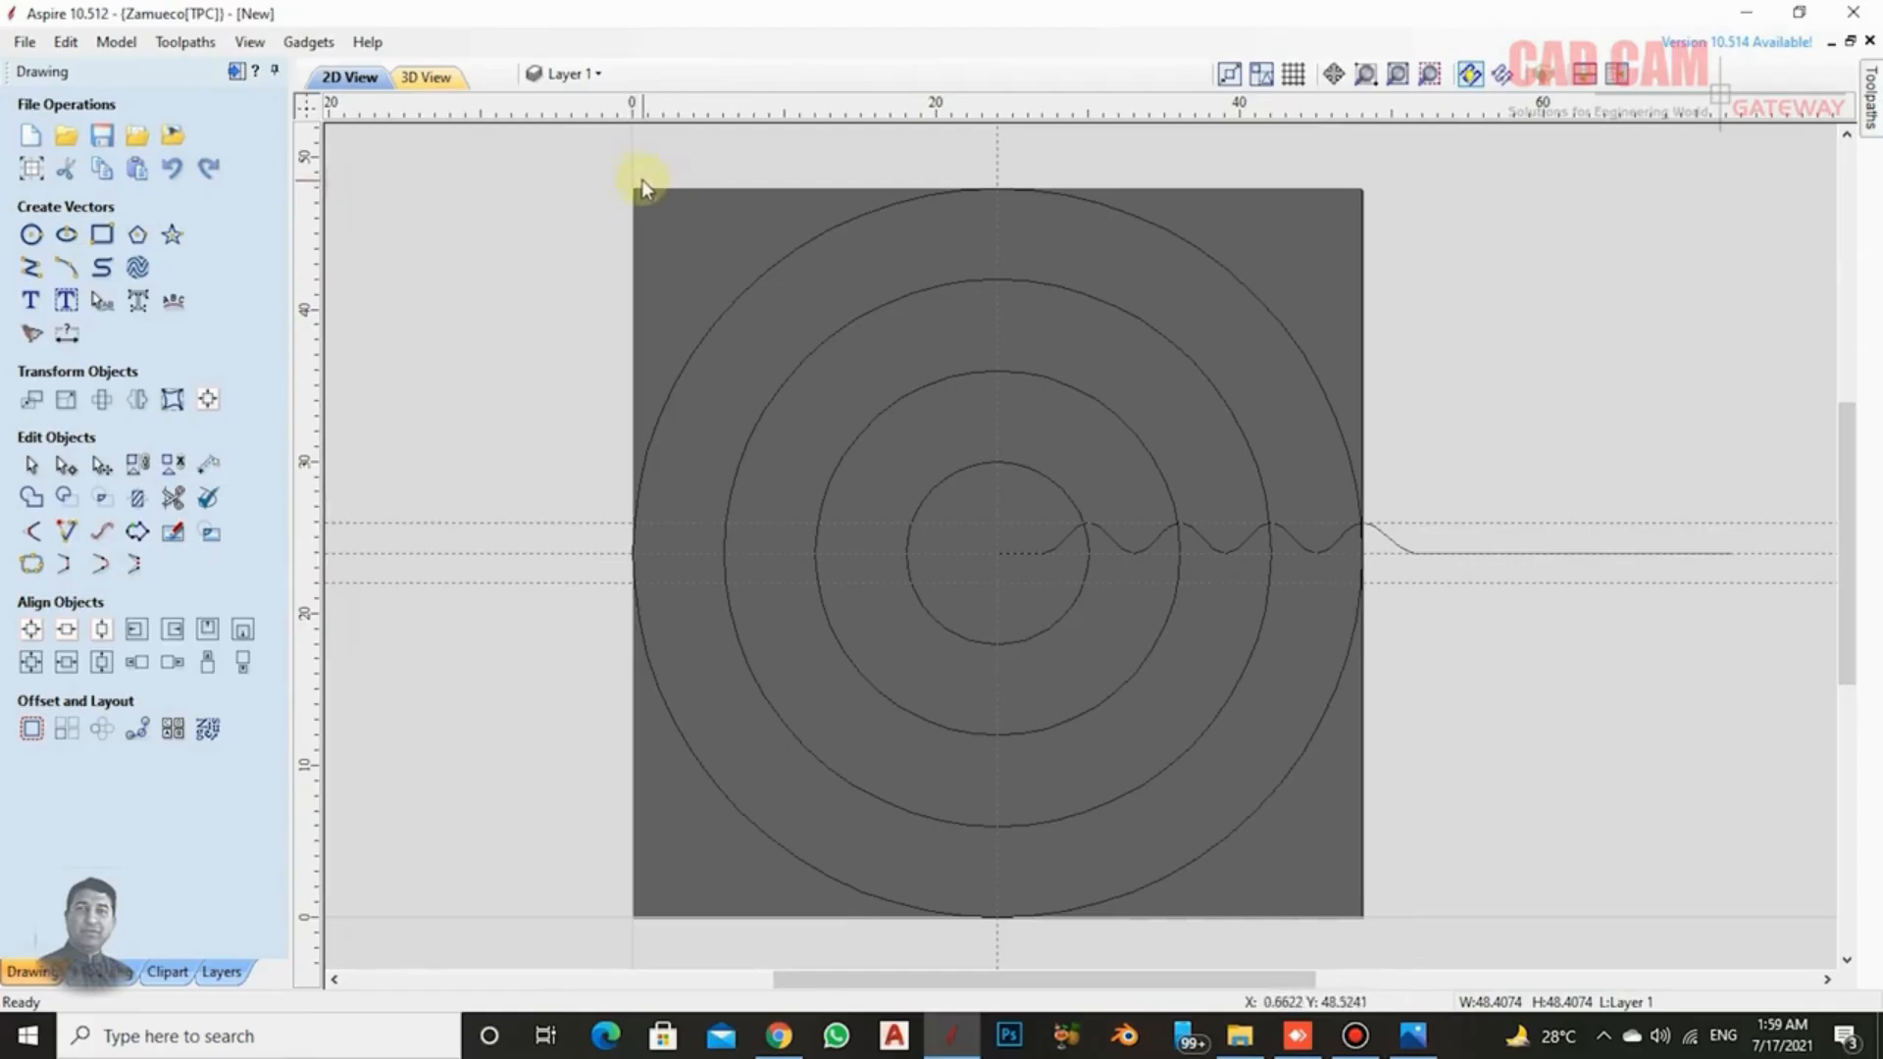
{"action": "left_click_drag", "start_coordinate": [324, 279], "coordinate": [630, 232]}
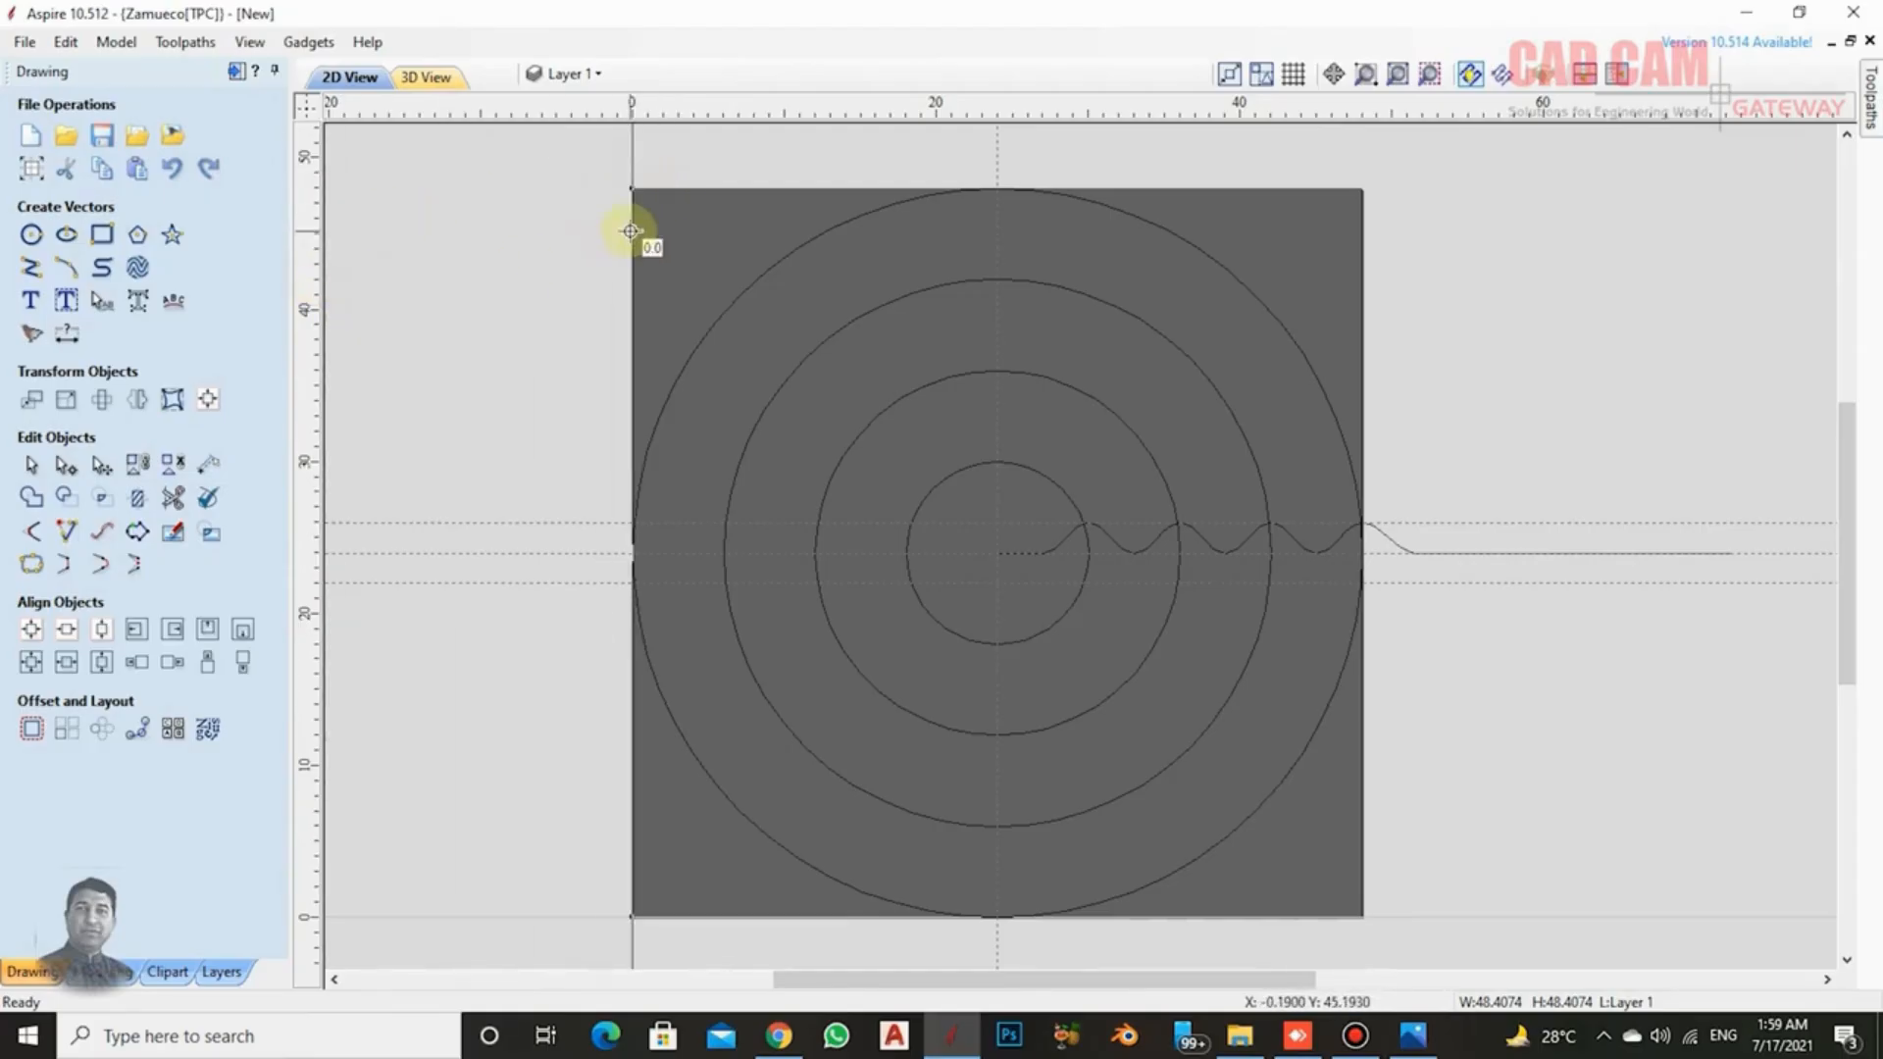
Configure new parallel guides relative to the vertical guide at 0 inches, with an offset of 1.5 inches.
{"action": "double_click", "coordinate": [631, 160]}
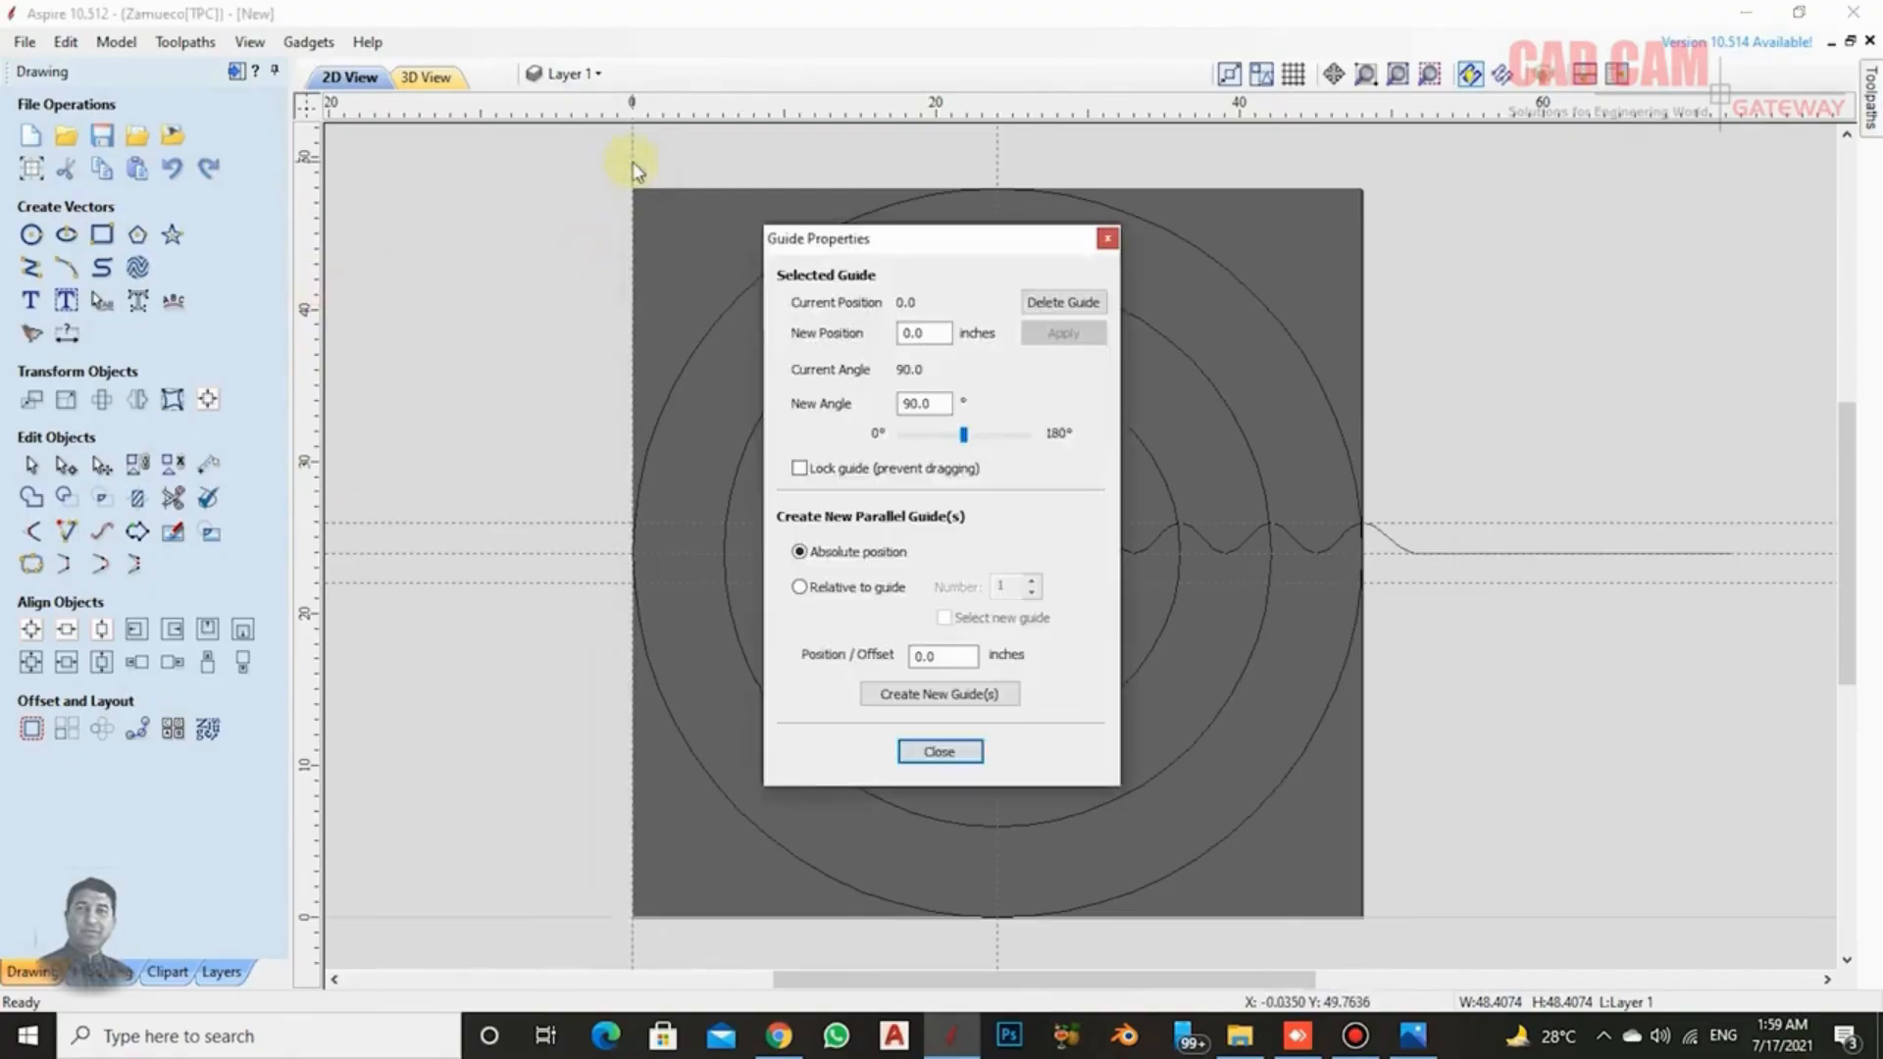
{"action": "left_click", "coordinate": [806, 590]}
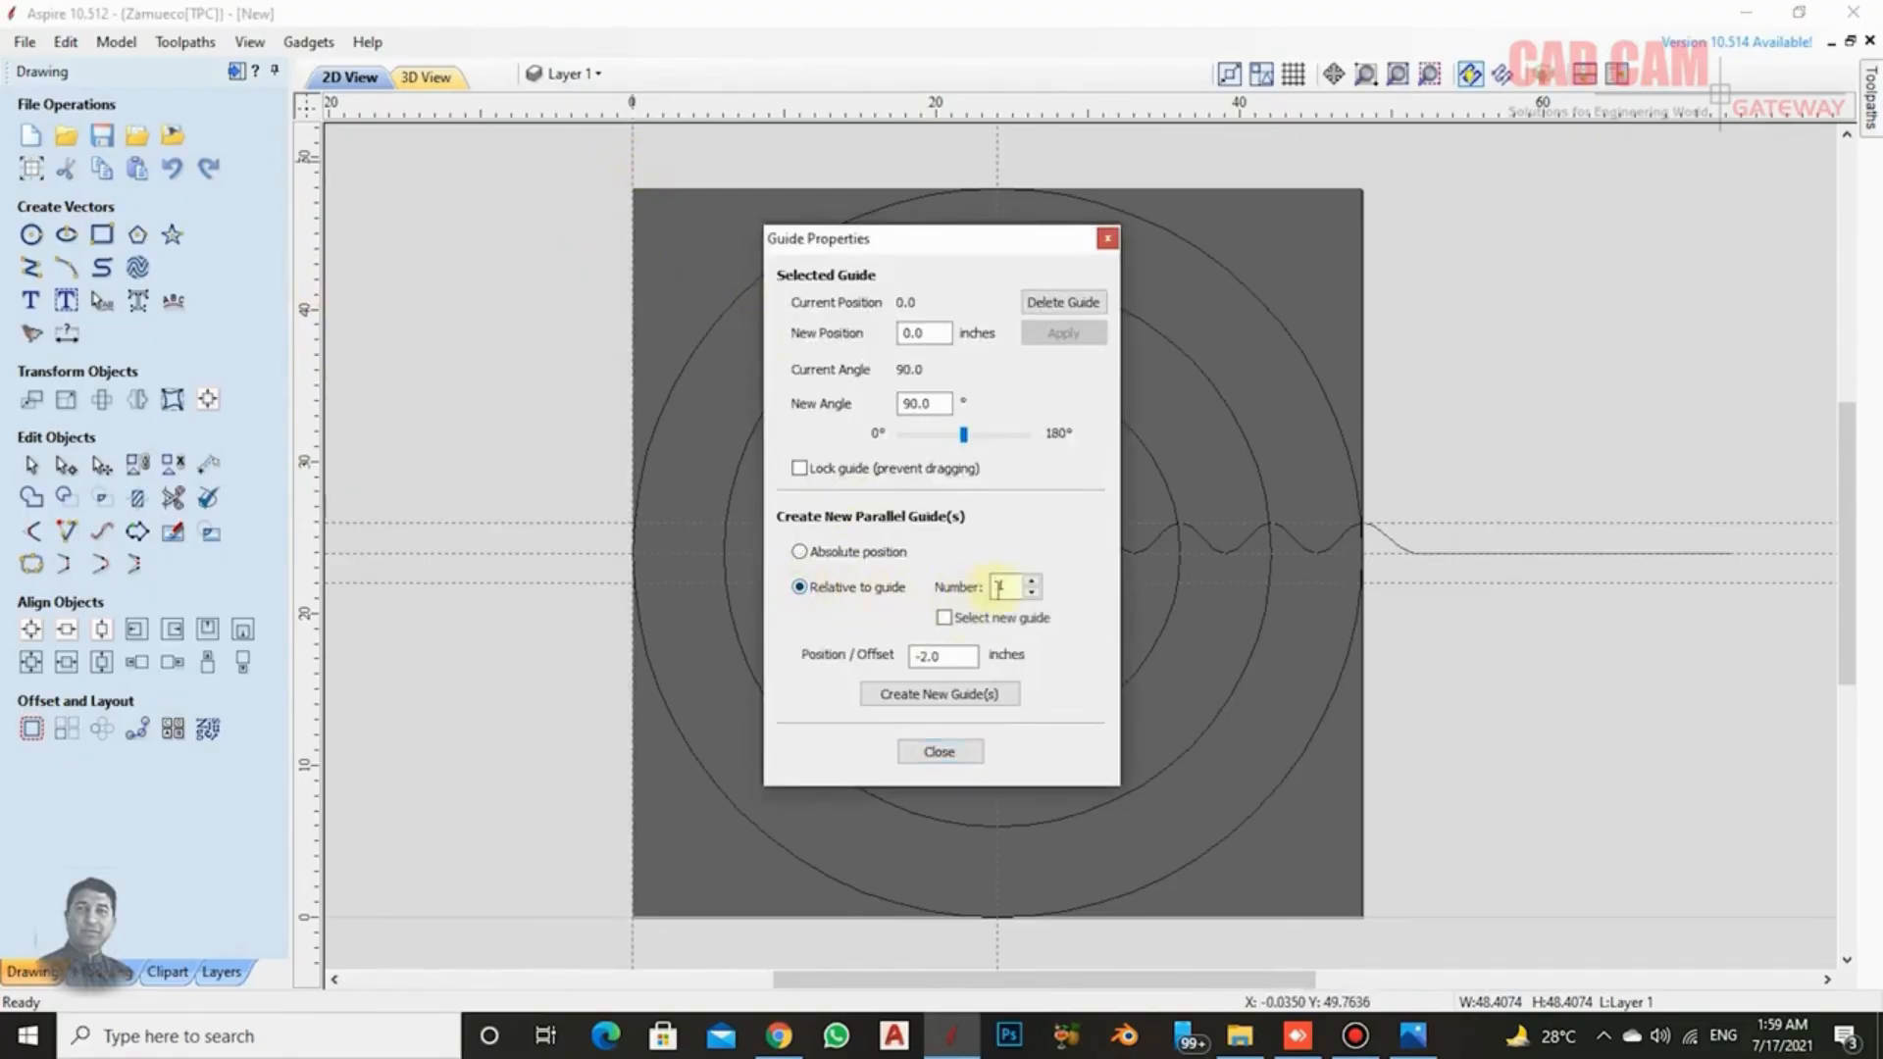
{"action": "double_click", "coordinate": [926, 656]}
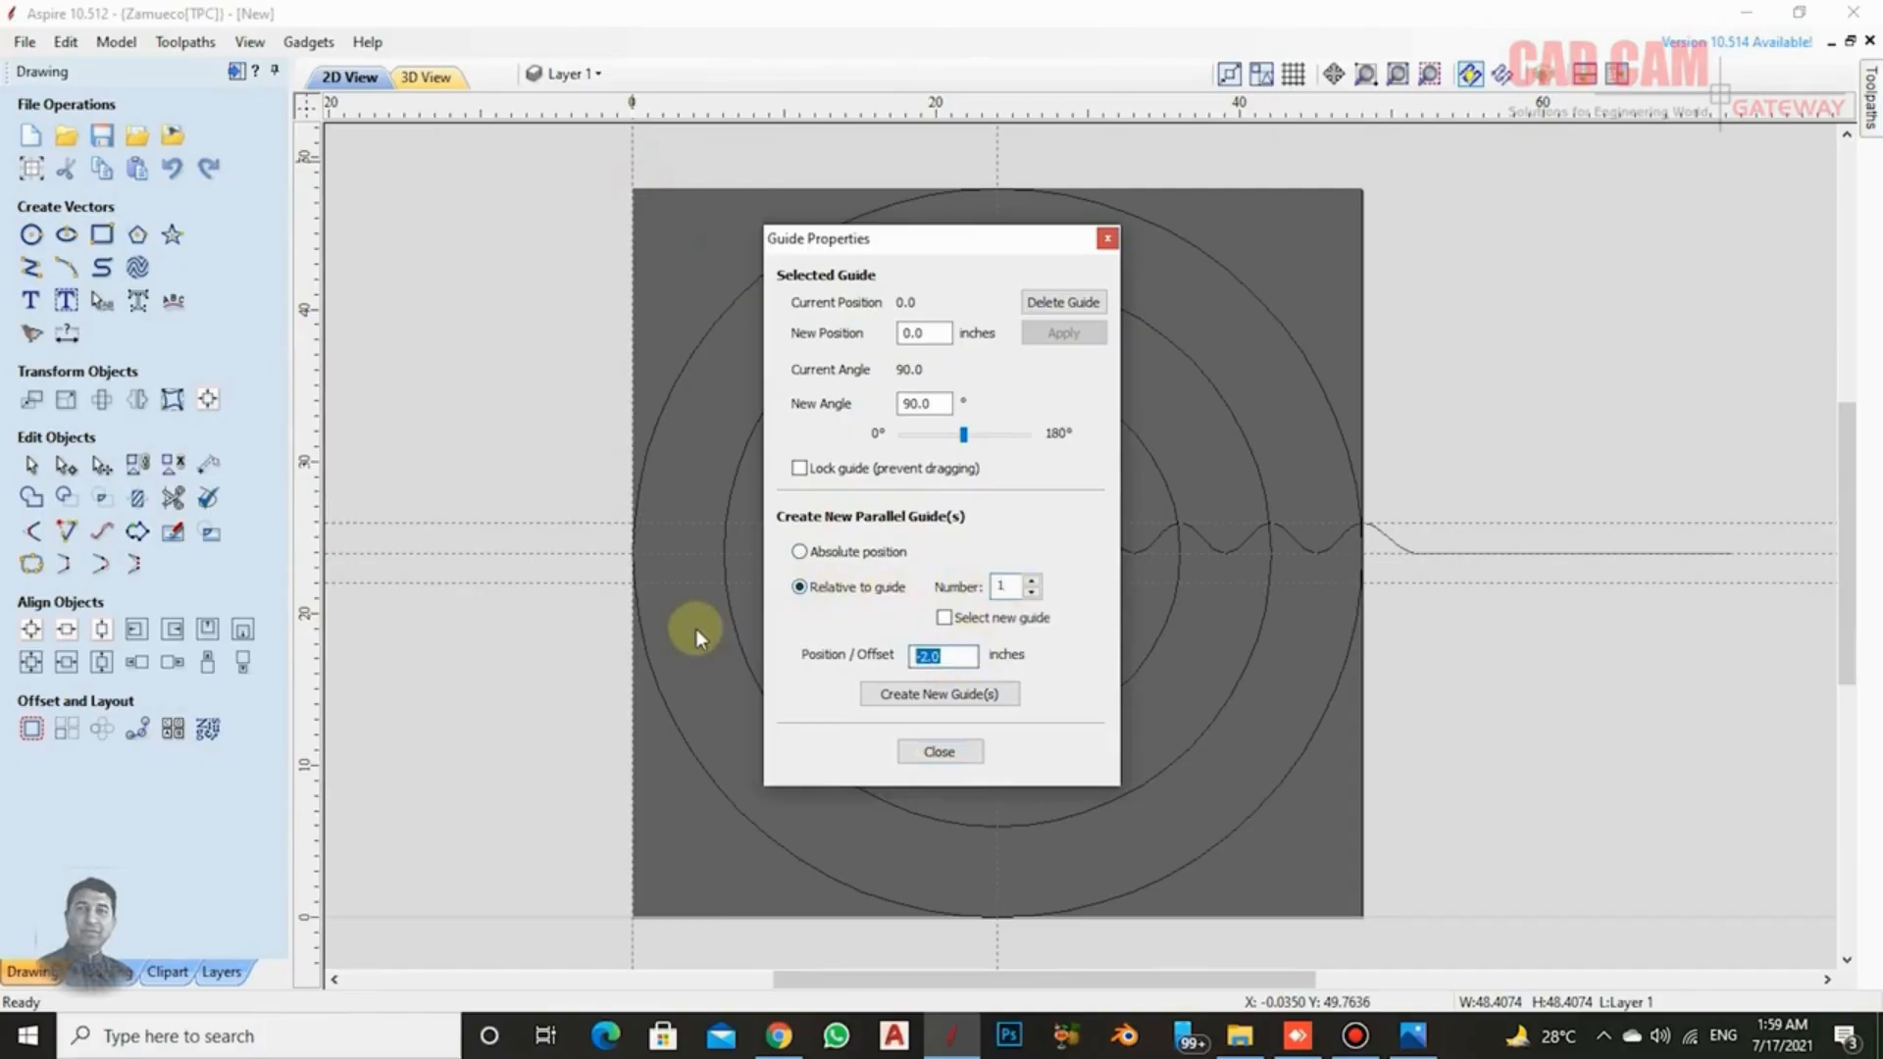
{"action": "type", "text": "1.5"}
{"action": "left_click_drag", "start_coordinate": [995, 243], "coordinate": [1422, 250]}
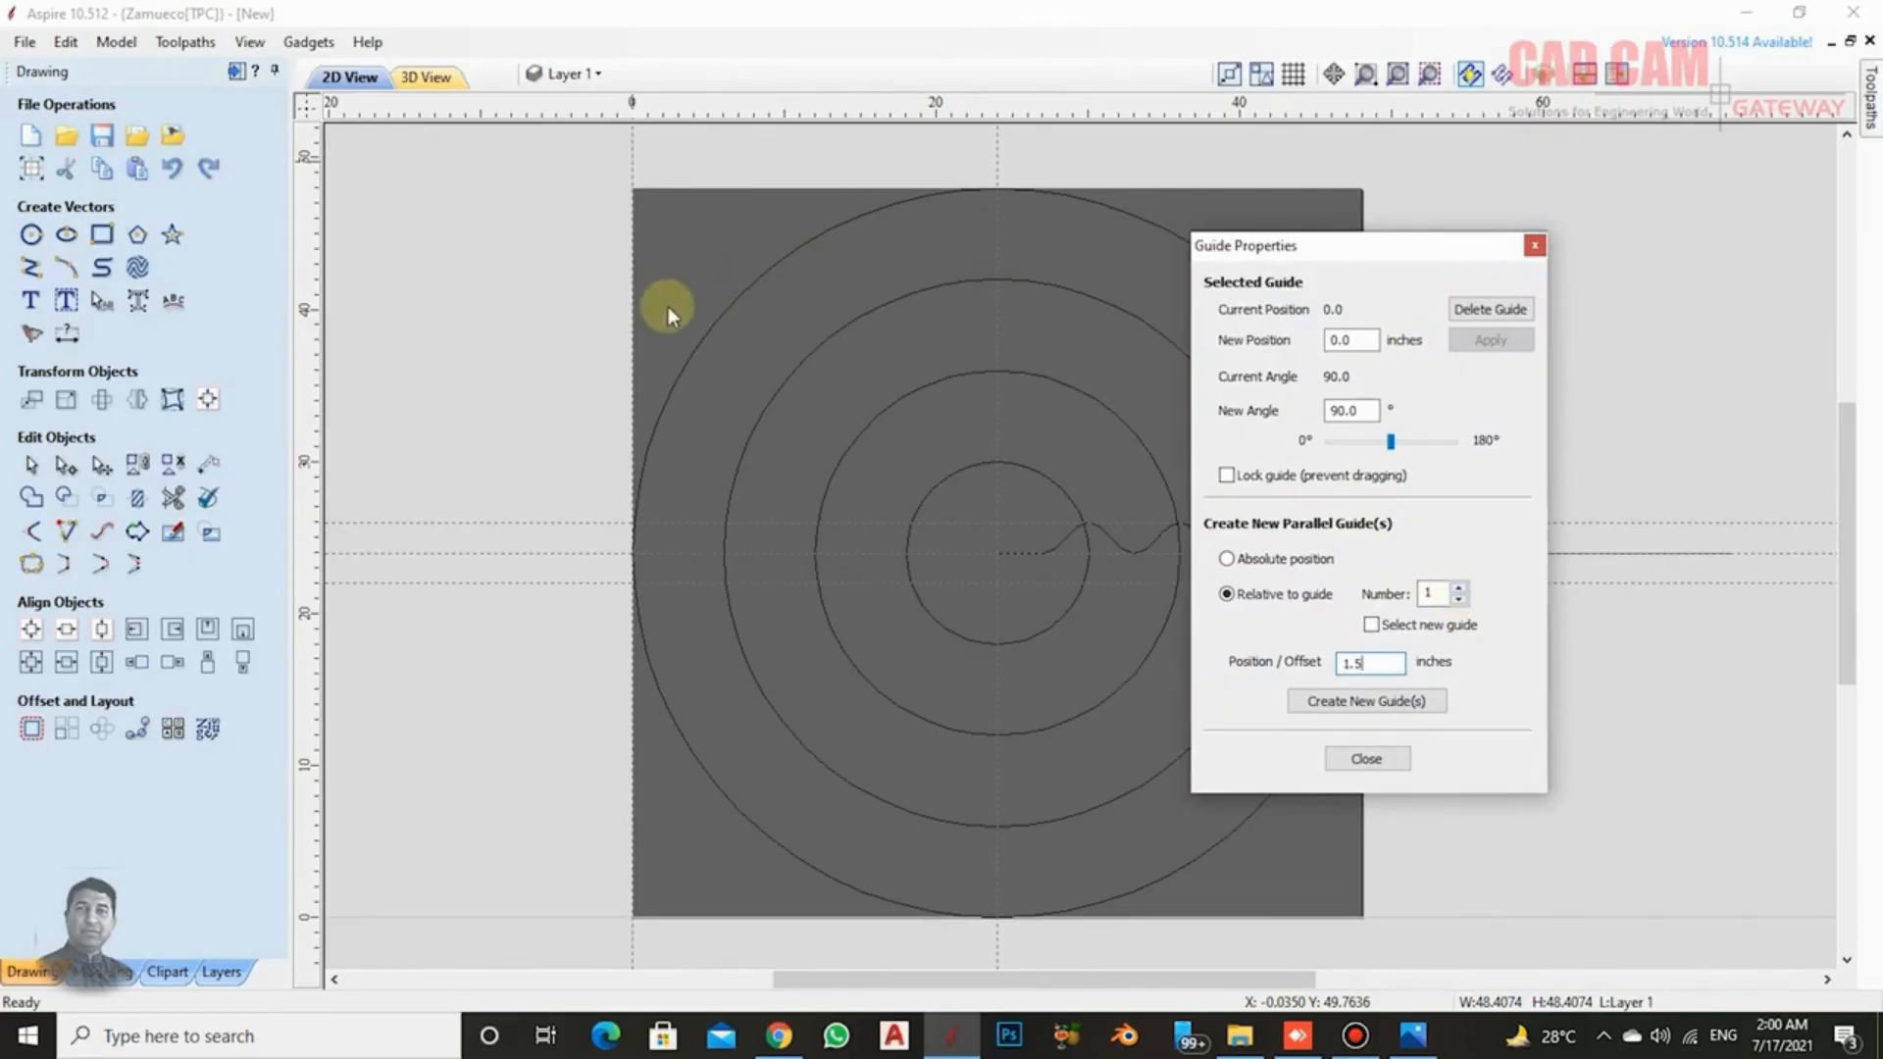
Switch to Calculator and divide 24 by 1.5 to work out how many guides are needed, then close it.
{"action": "key", "text": "super+r"}
{"action": "type", "text": "calc"}
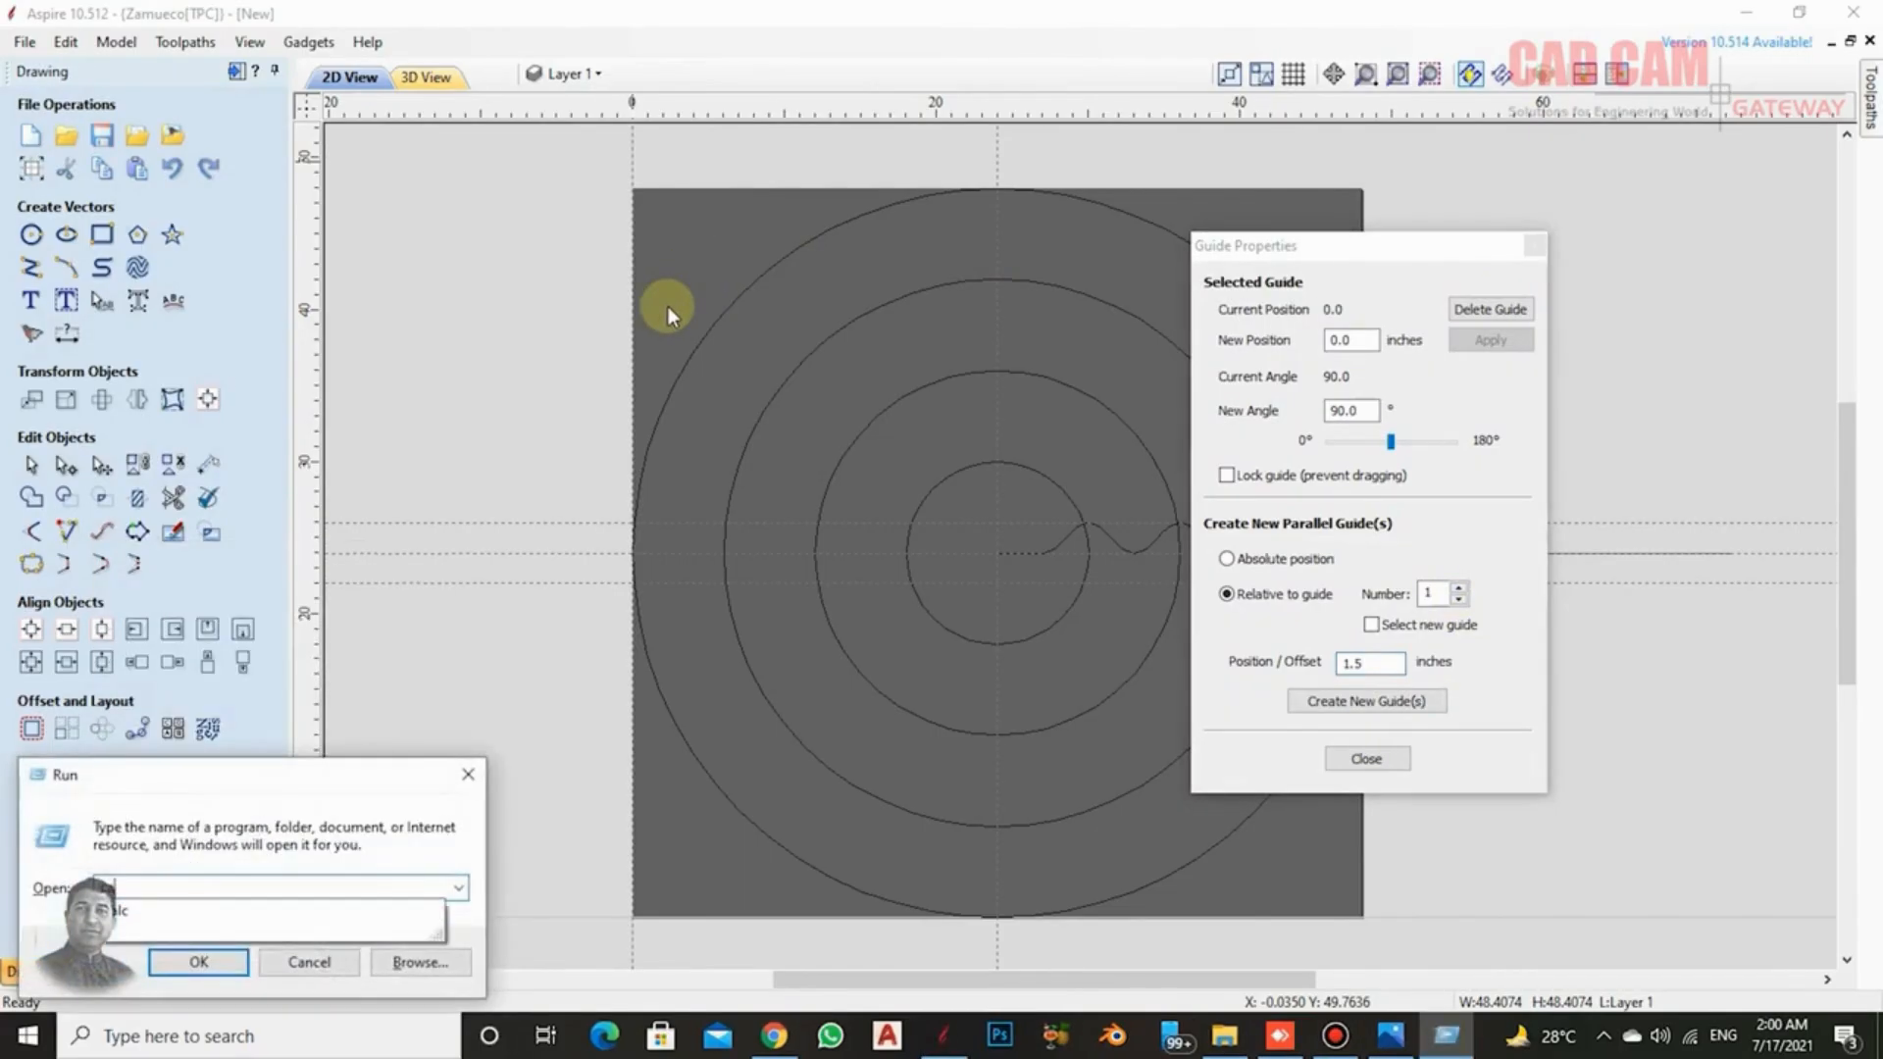
{"action": "key", "text": "Return"}
{"action": "left_click_drag", "start_coordinate": [1601, 164], "coordinate": [376, 219]}
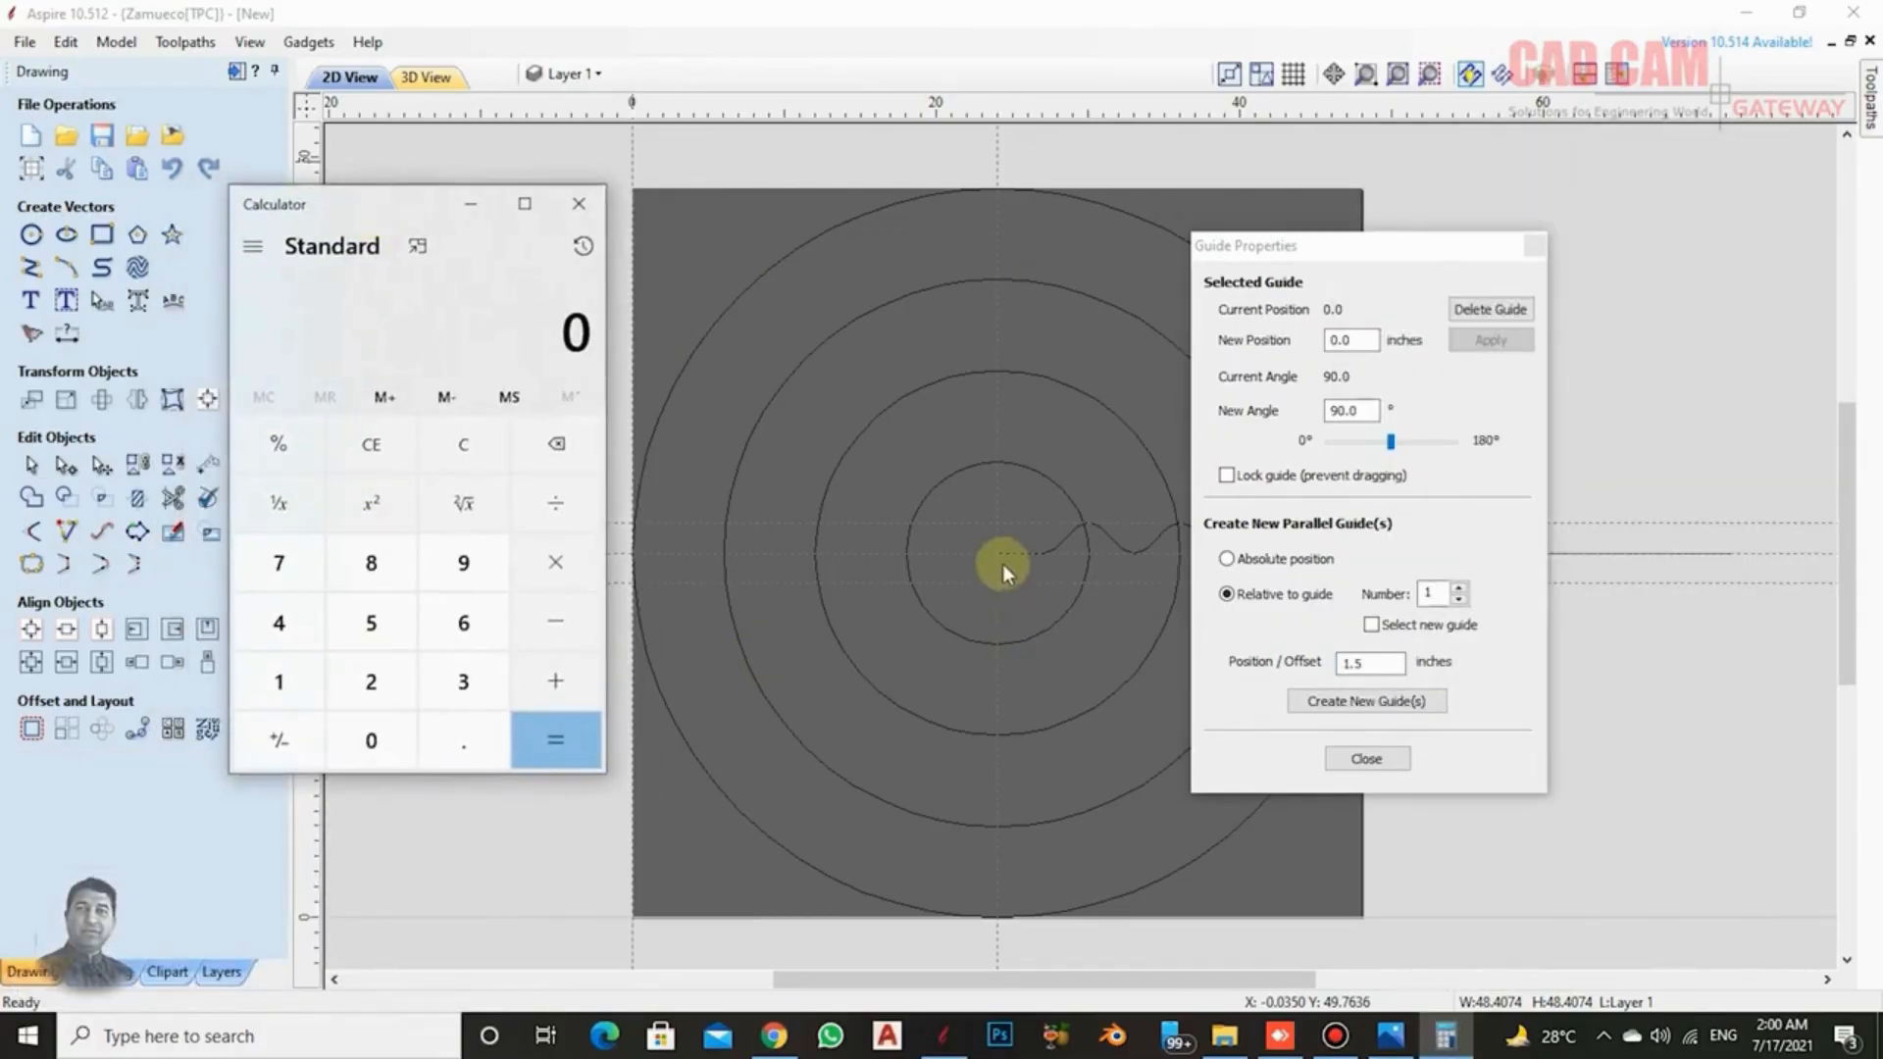
{"action": "left_click", "coordinate": [372, 677]}
{"action": "left_click", "coordinate": [296, 626]}
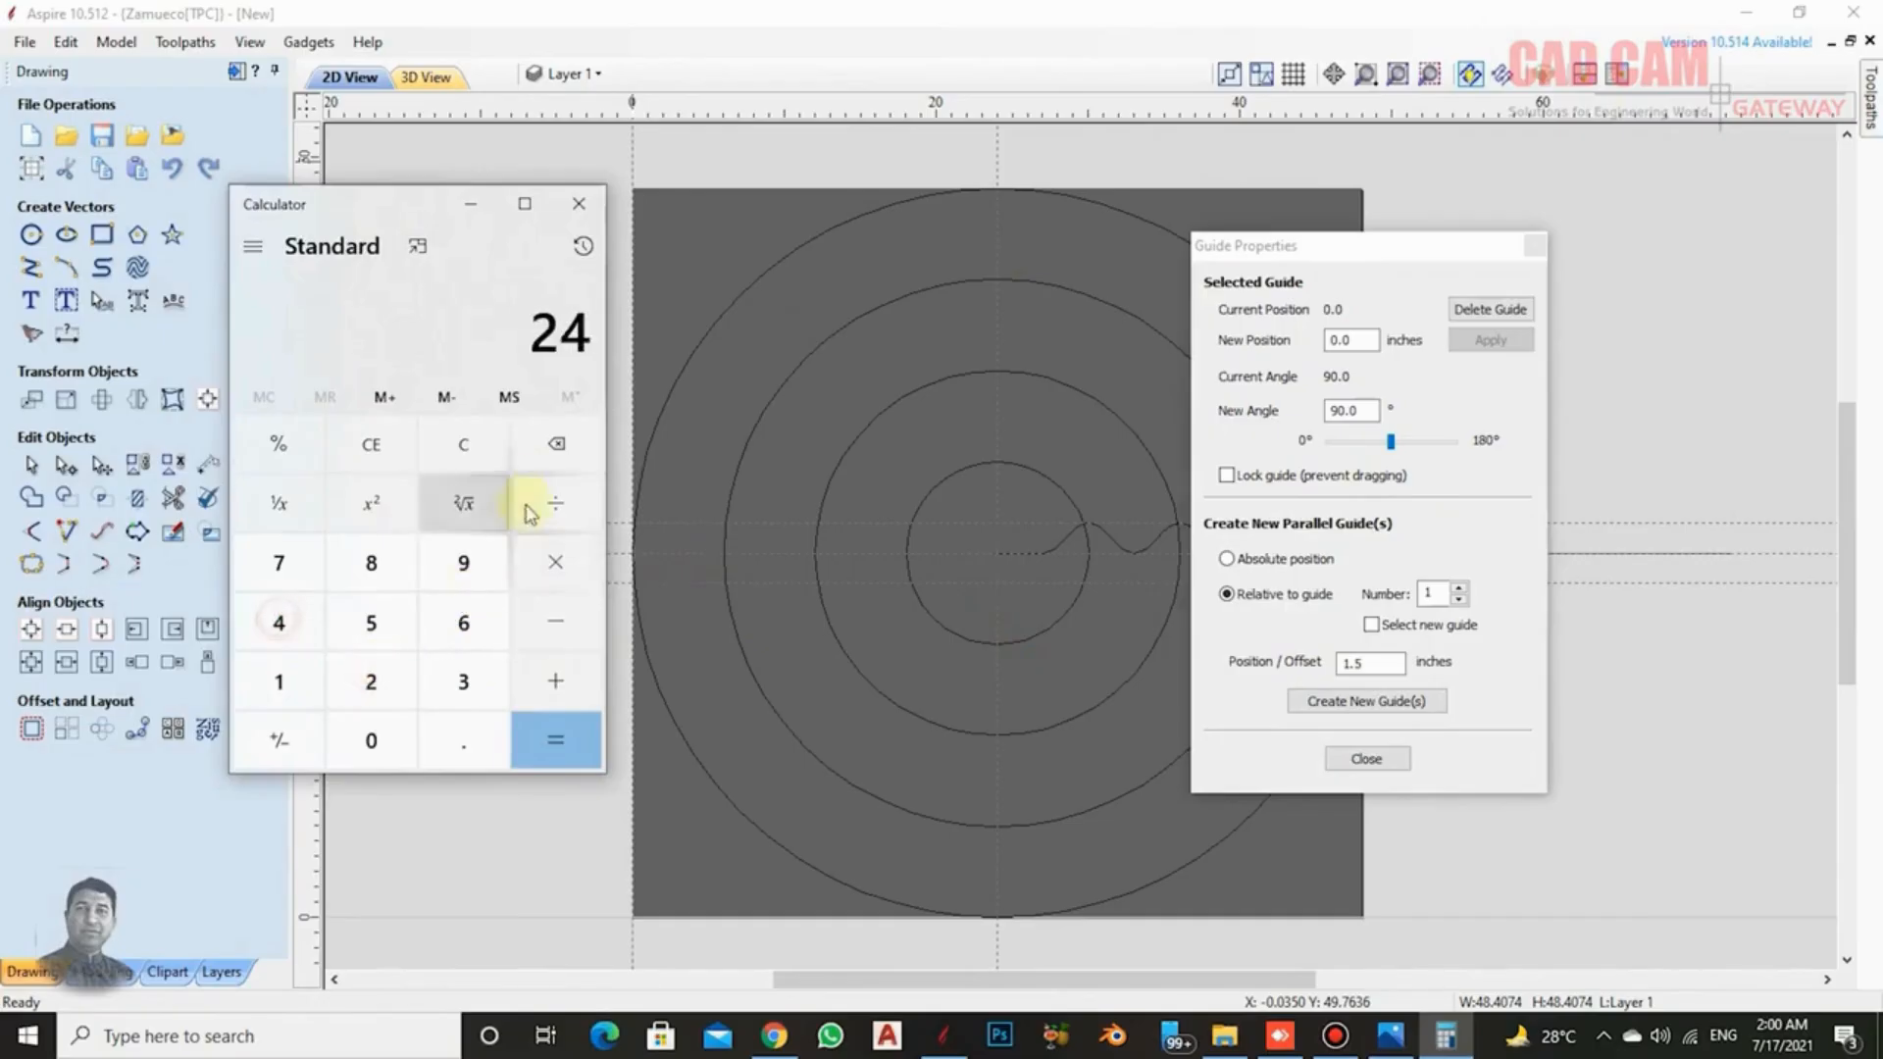
{"action": "left_click", "coordinate": [551, 496]}
{"action": "left_click", "coordinate": [285, 684]}
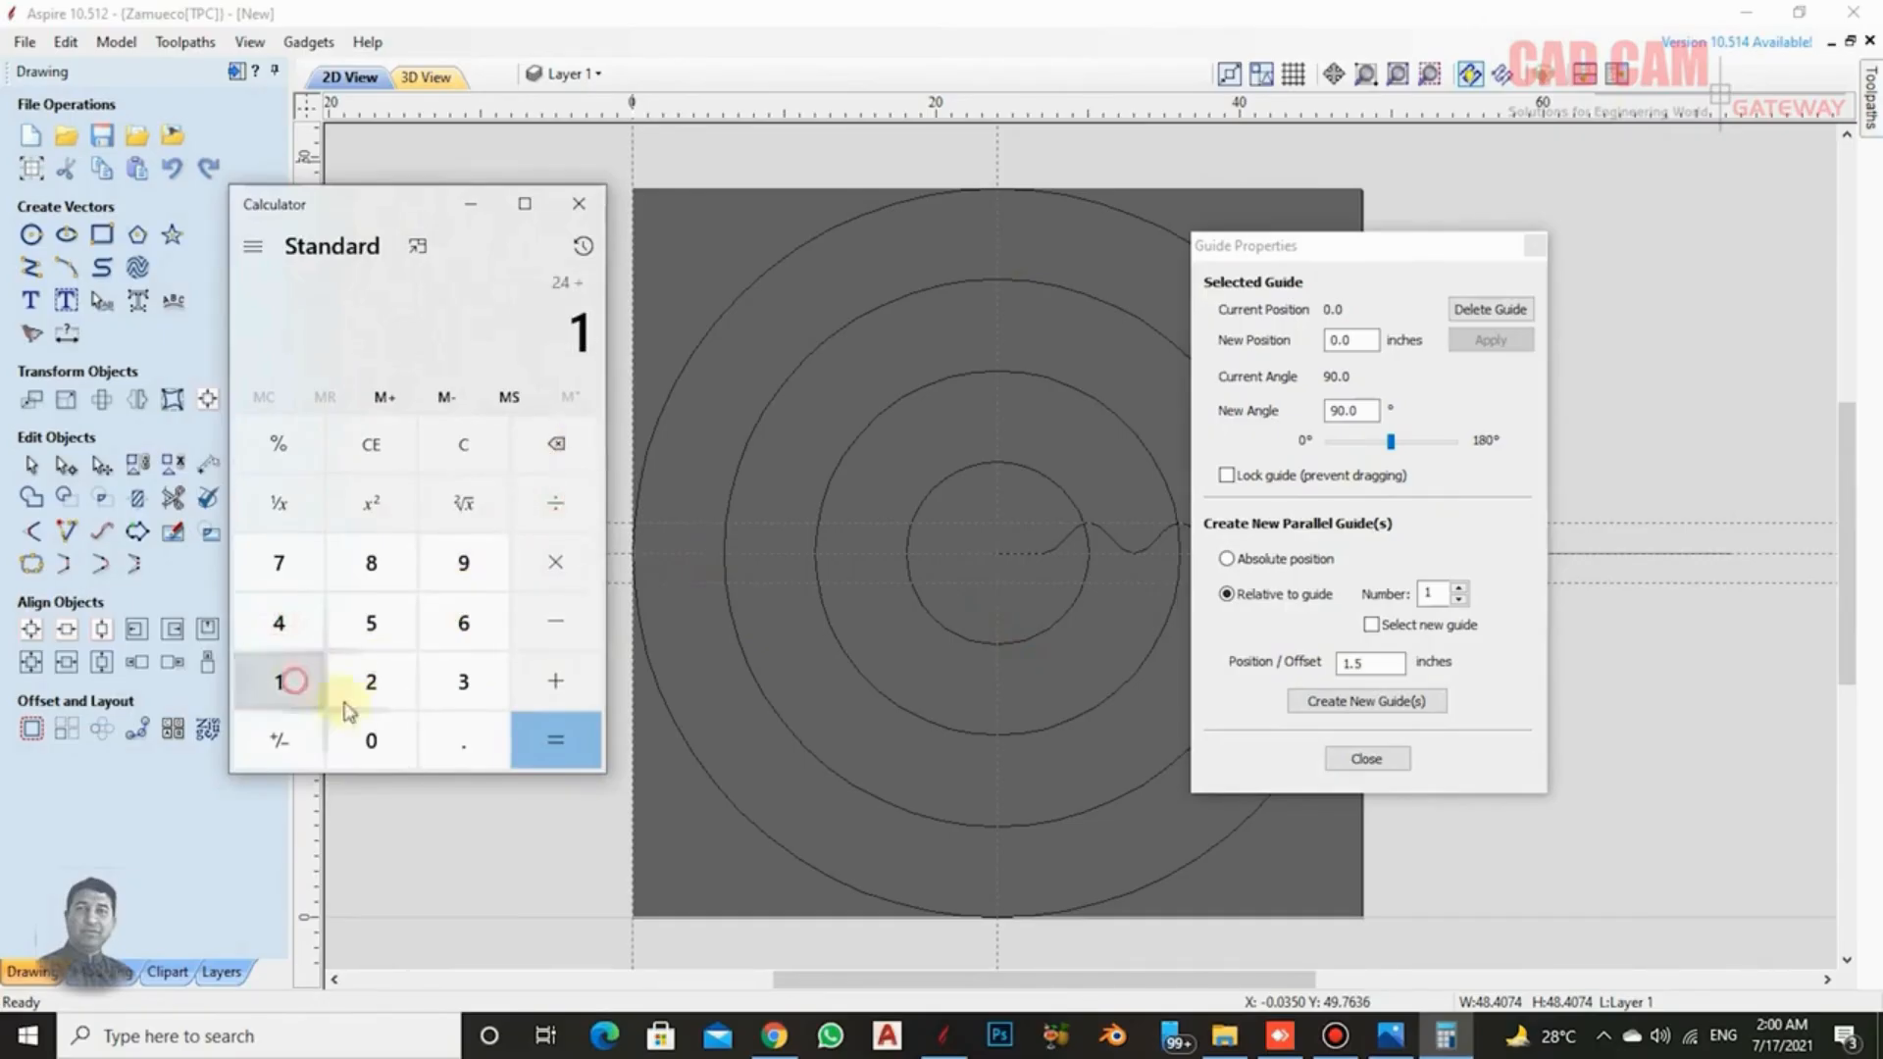
{"action": "left_click", "coordinate": [447, 739]}
{"action": "left_click", "coordinate": [376, 619]}
{"action": "left_click", "coordinate": [548, 748]}
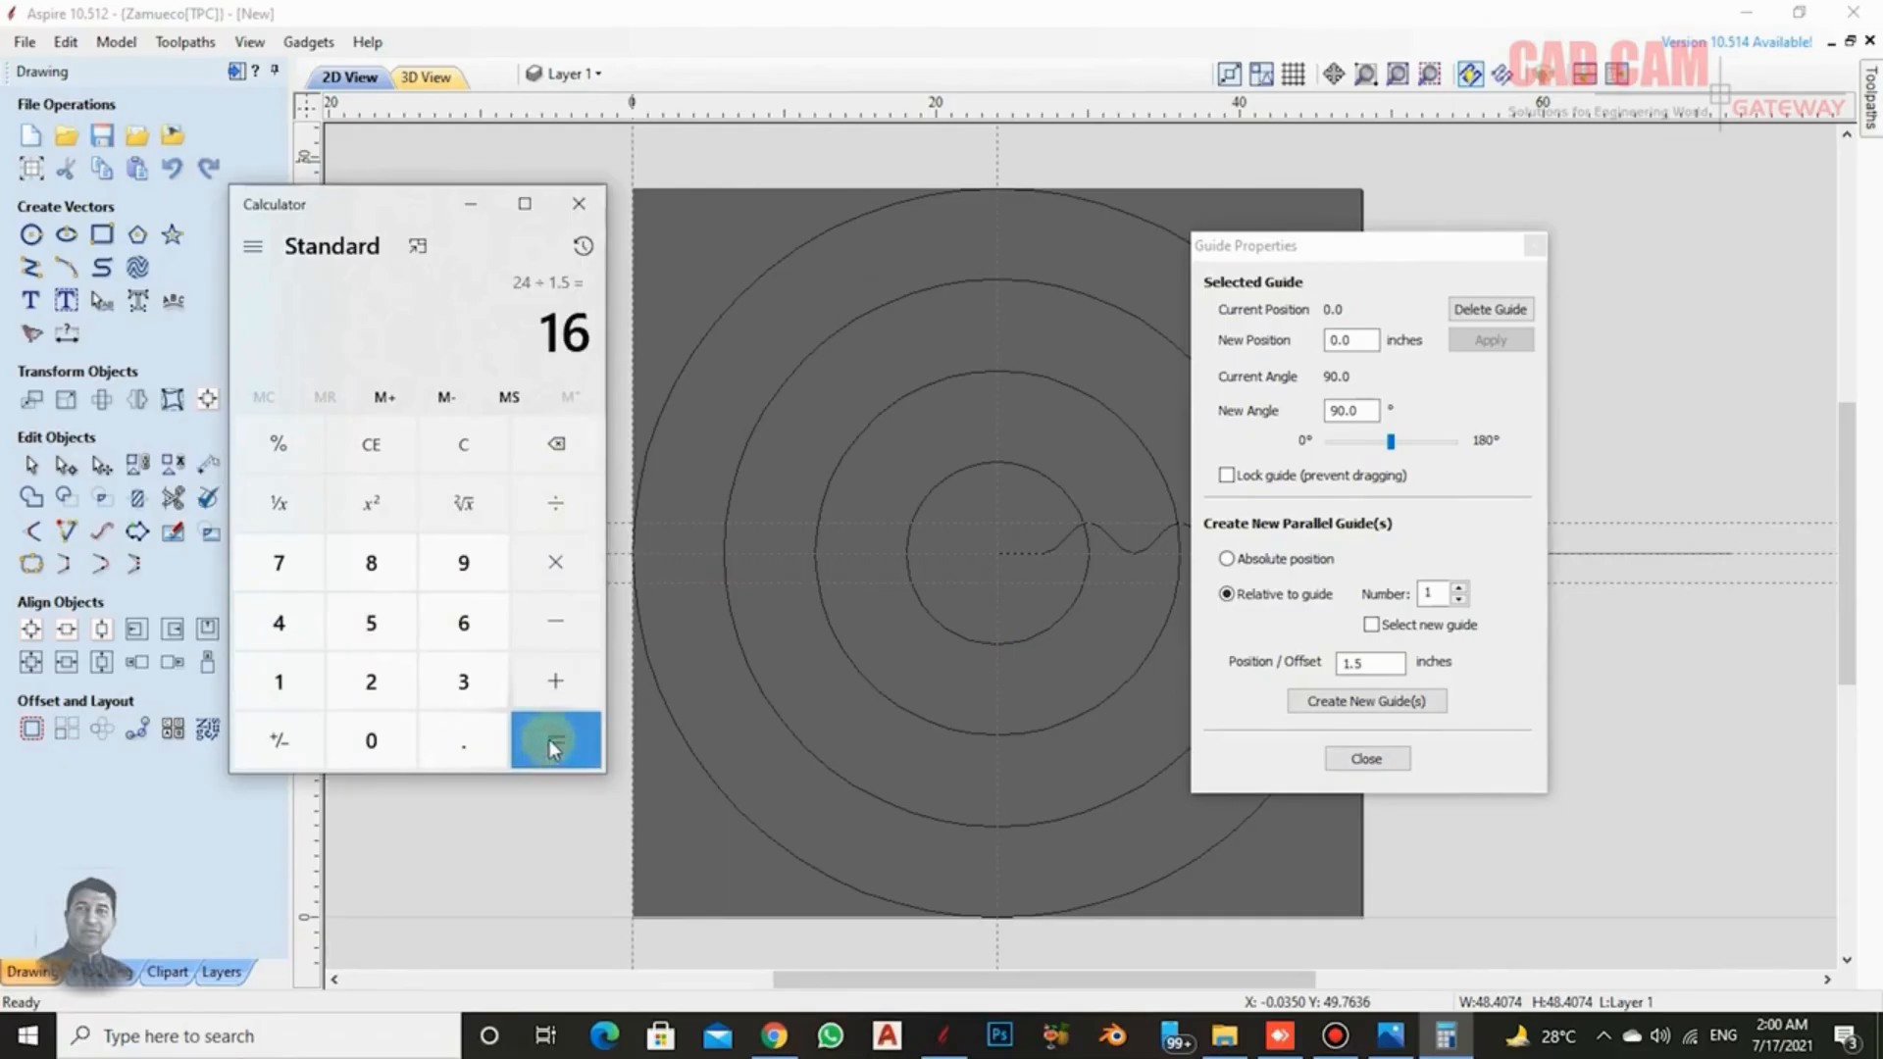
{"action": "left_click", "coordinate": [580, 208]}
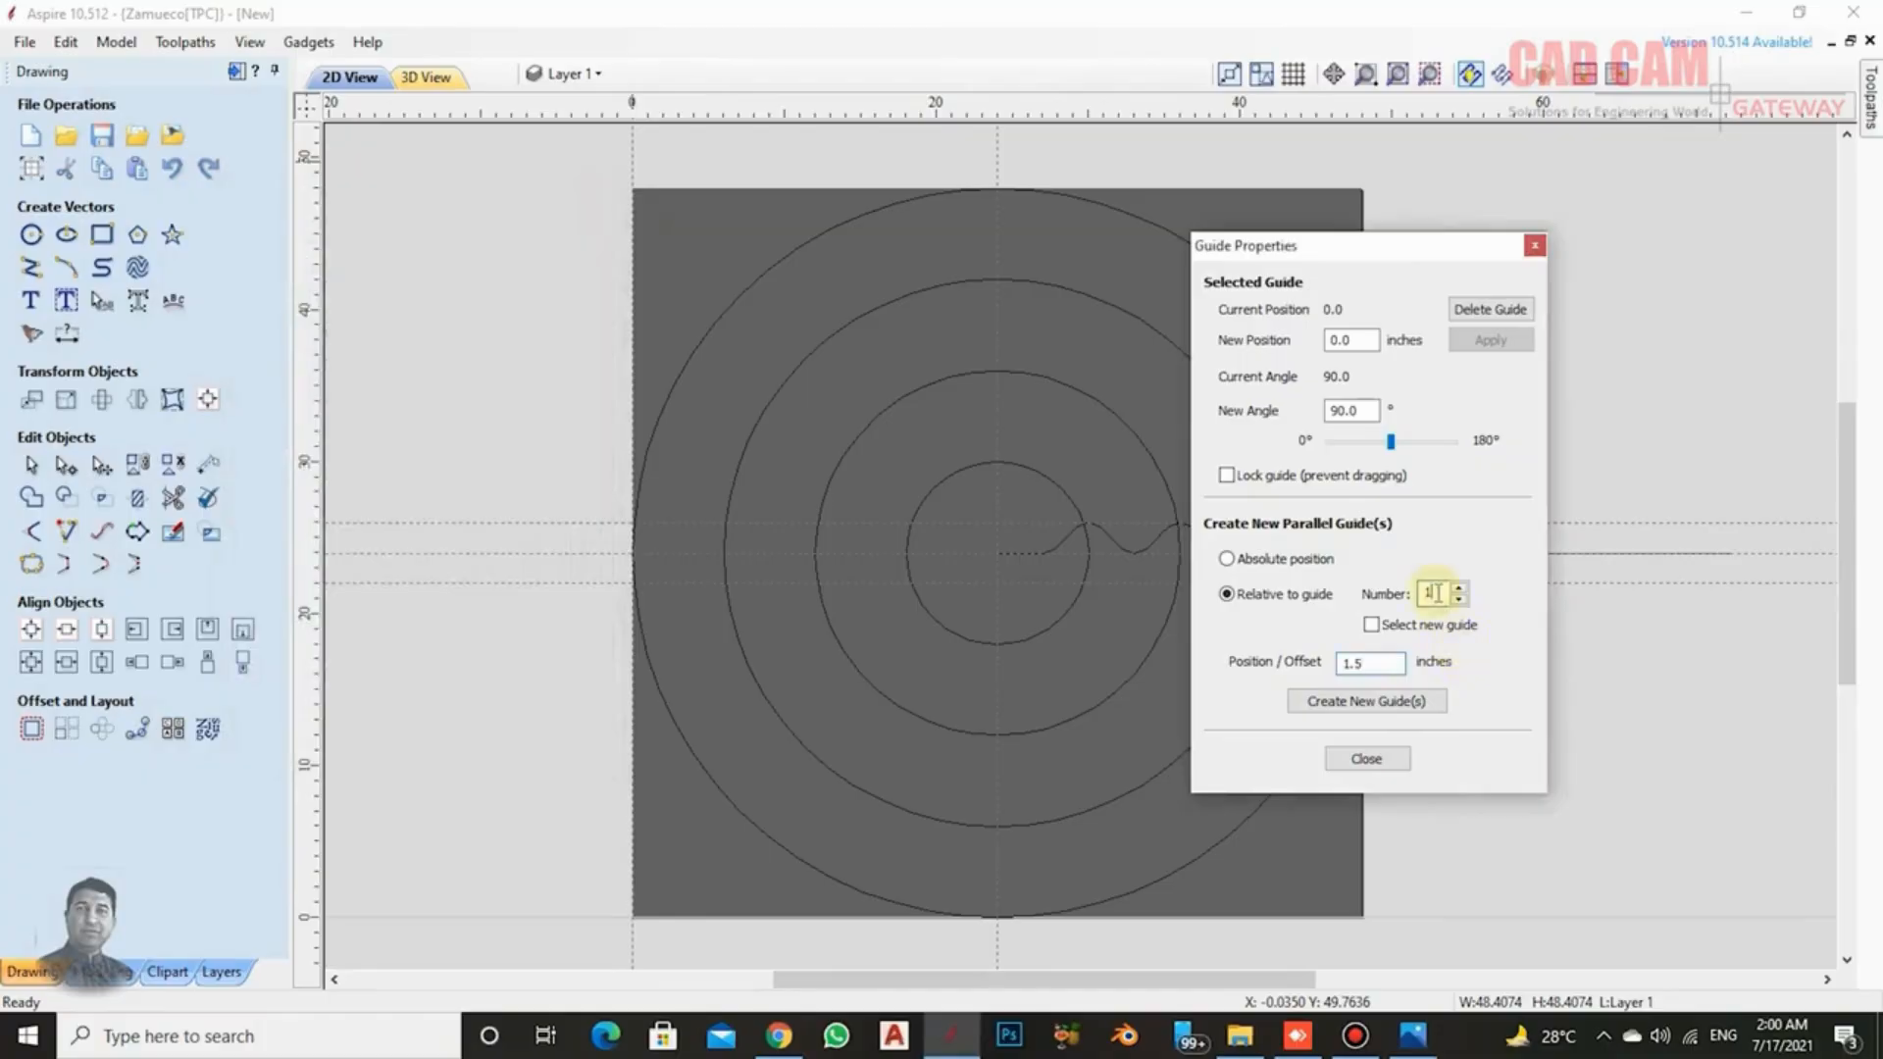
Create 16 parallel vertical guides at 1.5-inch intervals from the panel's left edge.
{"action": "left_click", "coordinate": [1361, 702]}
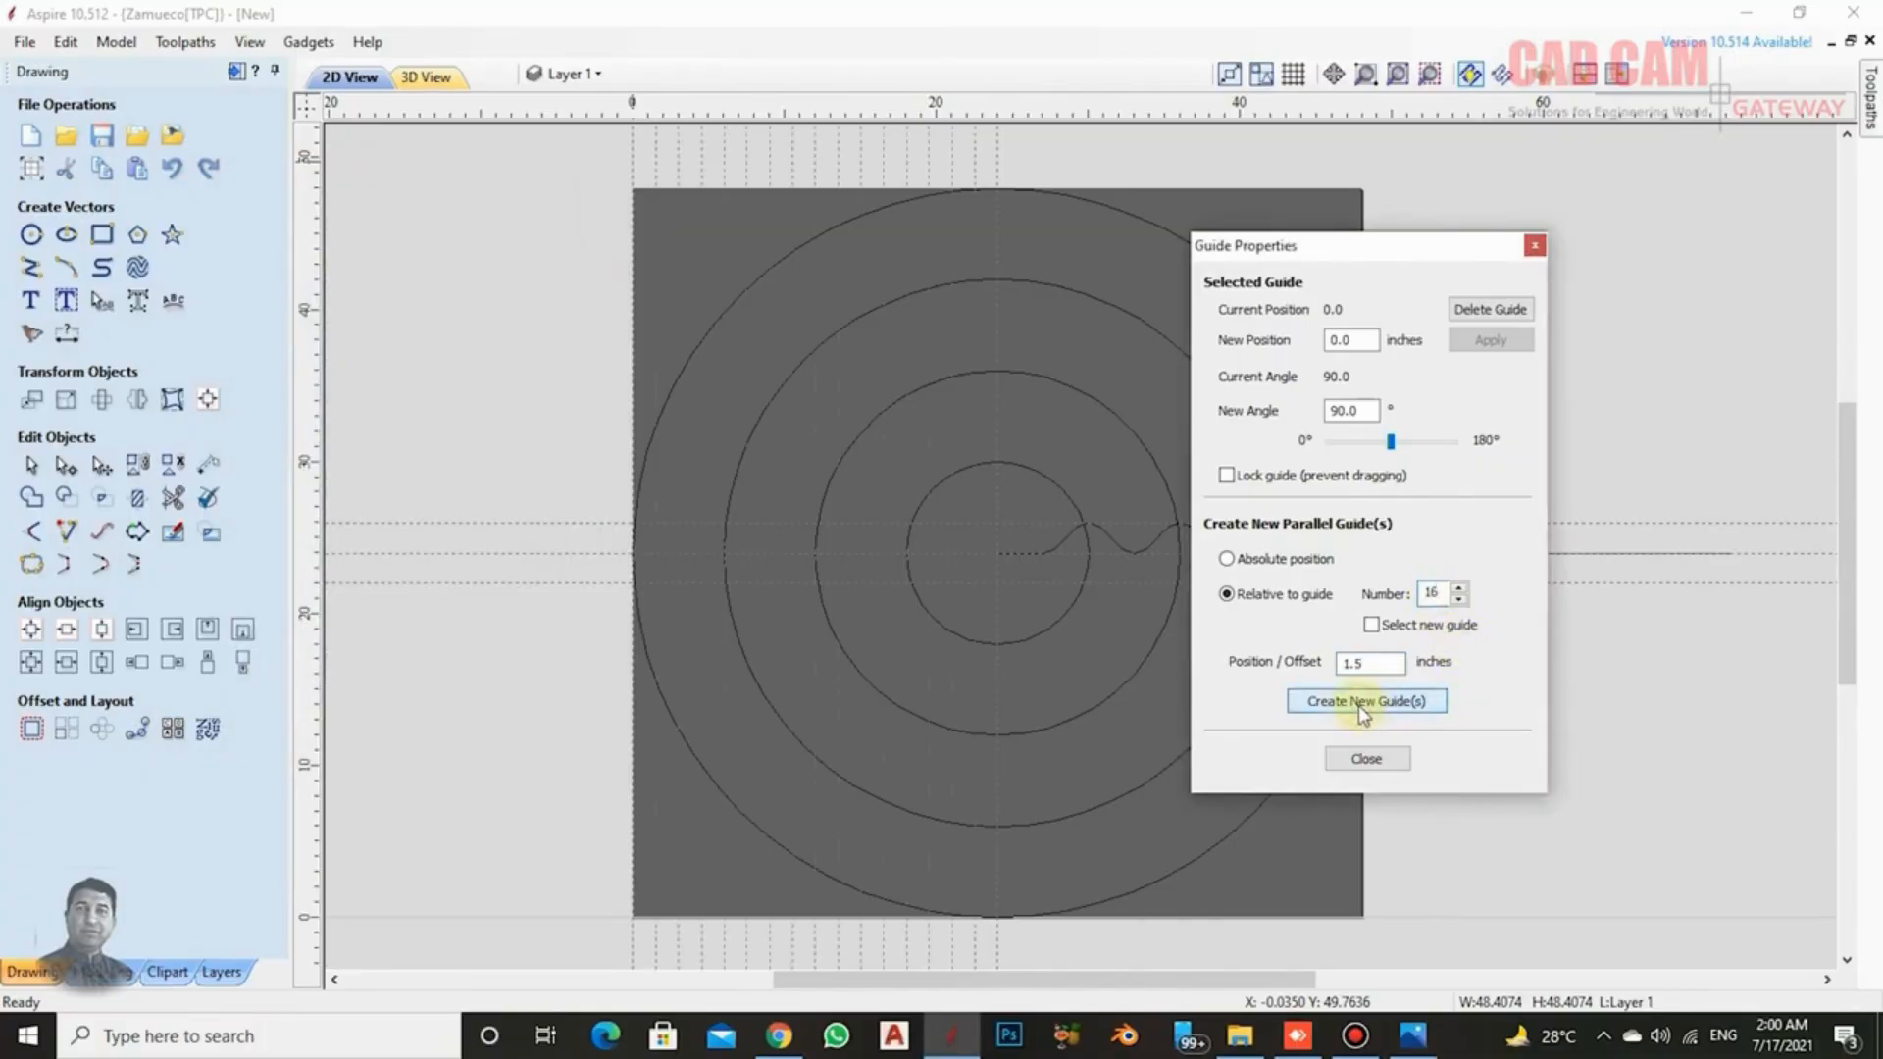
{"action": "left_click", "coordinate": [1393, 760]}
Place horizontal guides along the panel's top and bottom edges.
{"action": "scroll", "coordinate": [959, 487], "scroll_direction": "down", "scroll_amount": 2}
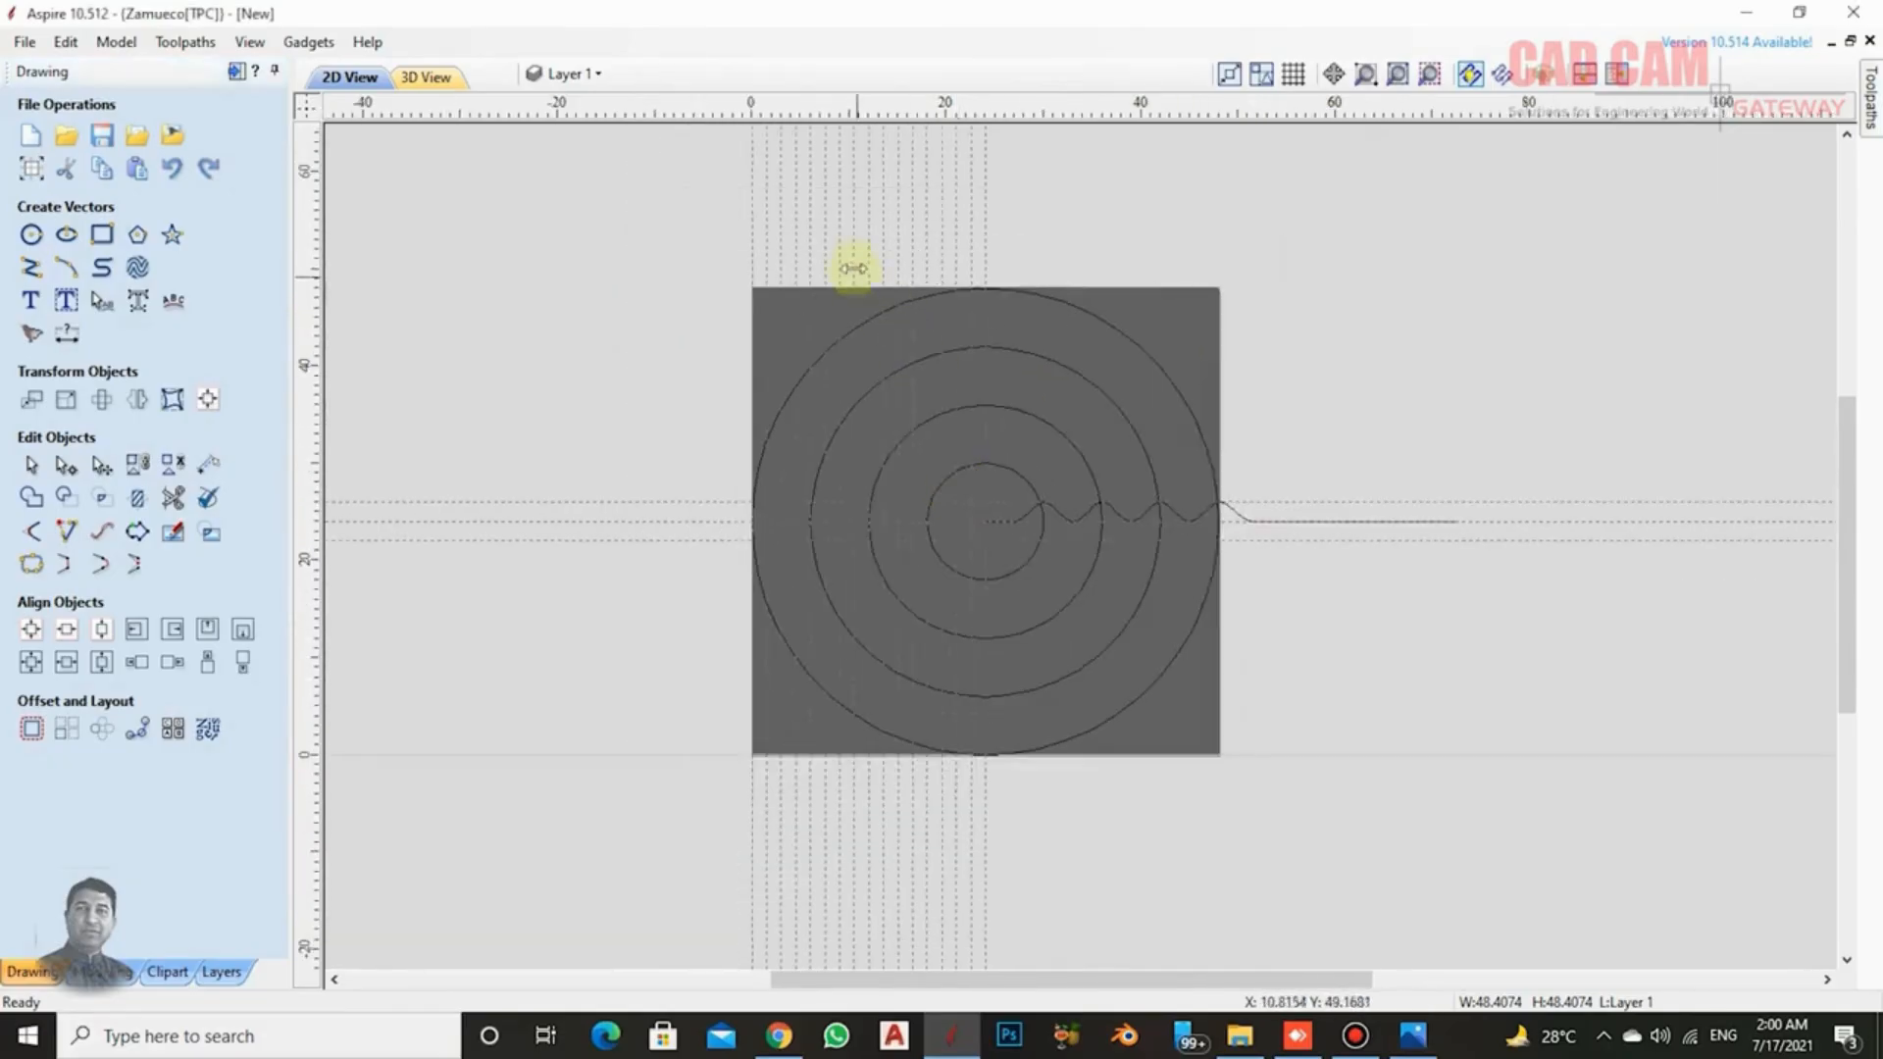
{"action": "scroll", "coordinate": [853, 265], "scroll_direction": "up", "scroll_amount": 4}
{"action": "scroll", "coordinate": [853, 296], "scroll_direction": "down", "scroll_amount": 3}
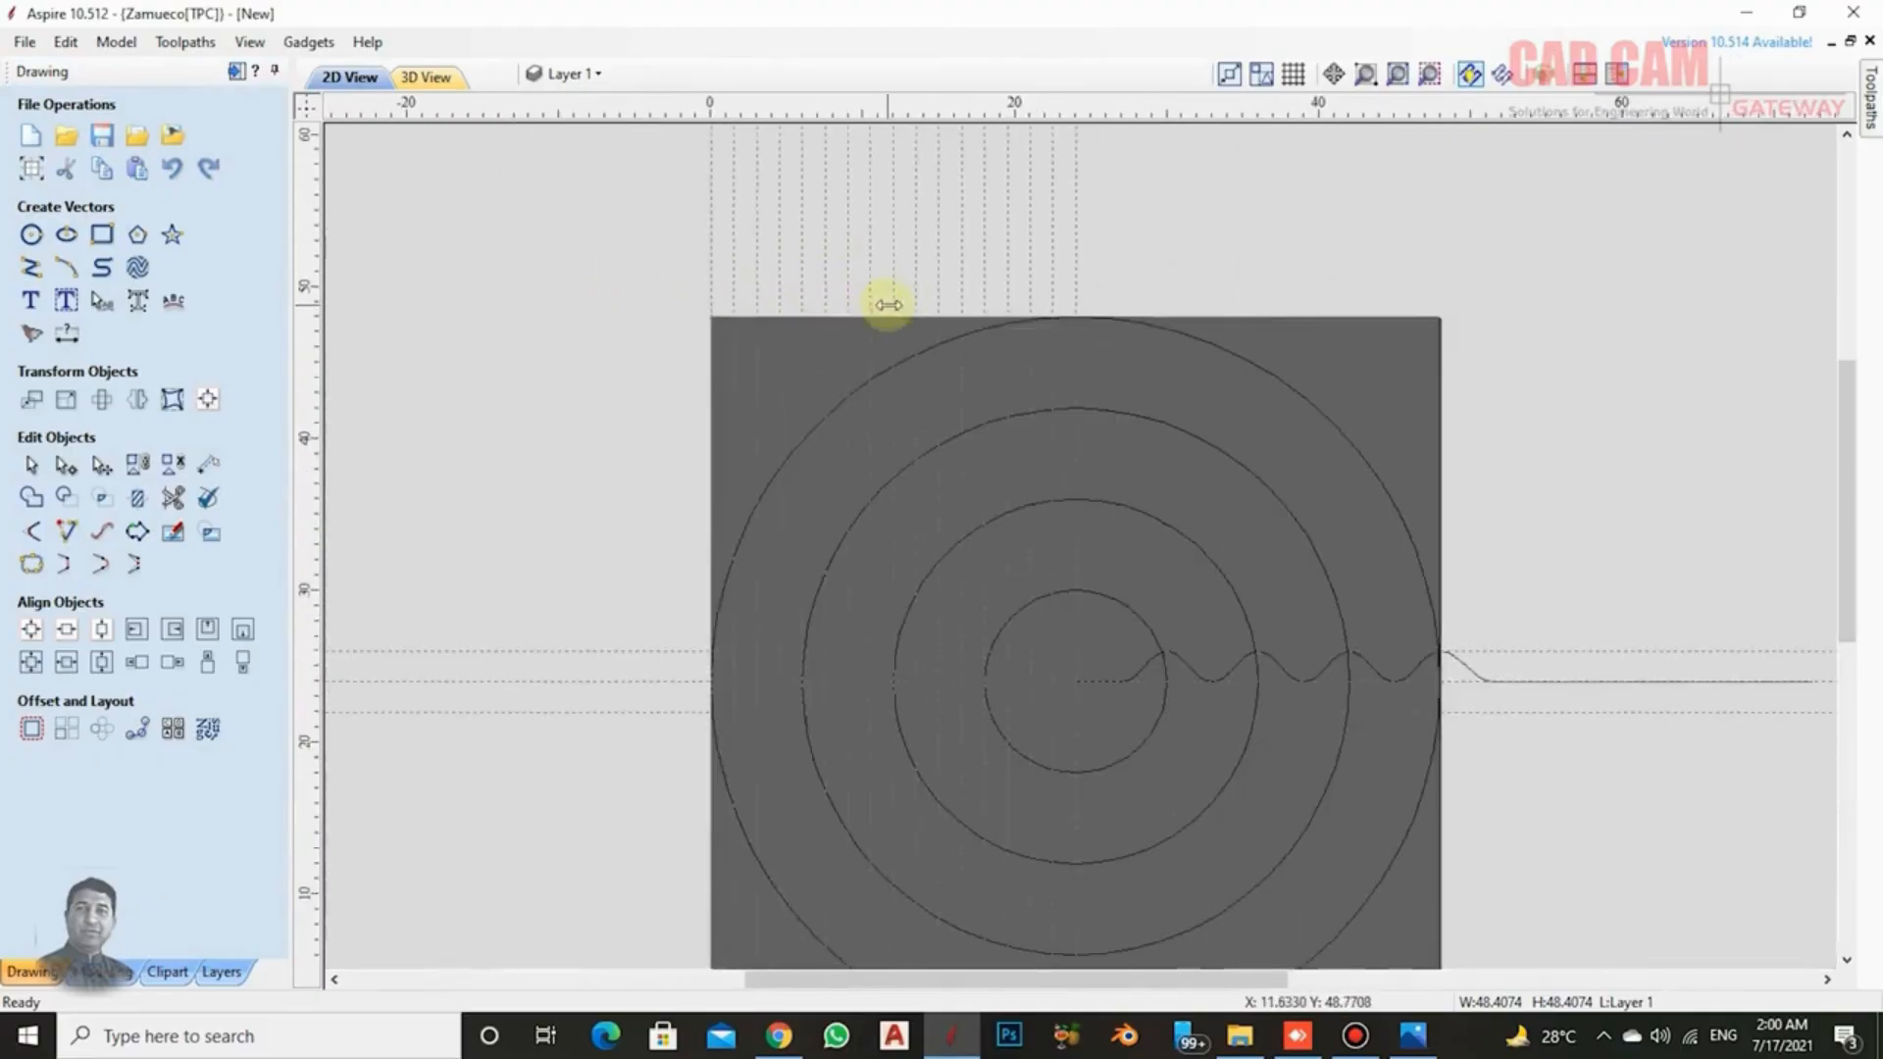
{"action": "scroll", "coordinate": [731, 307], "scroll_direction": "up", "scroll_amount": 5}
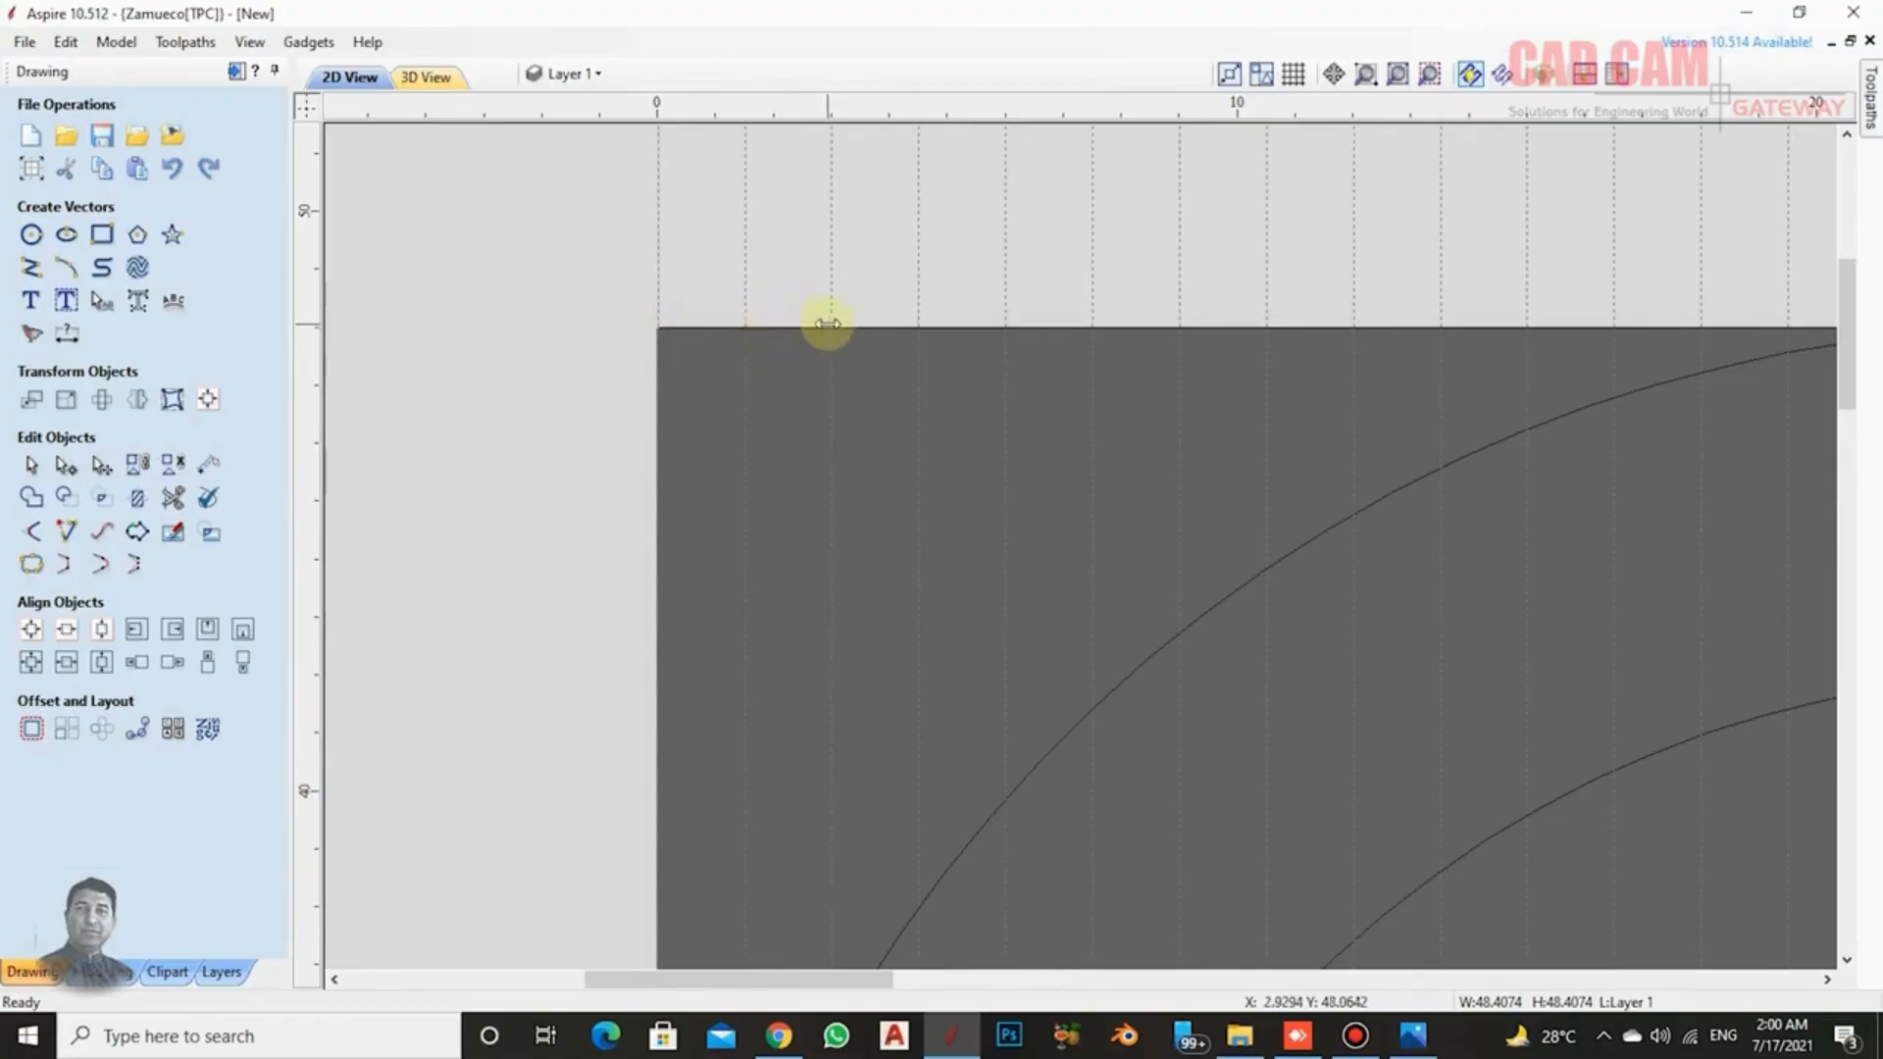
{"action": "scroll", "coordinate": [899, 340], "scroll_direction": "down", "scroll_amount": 5}
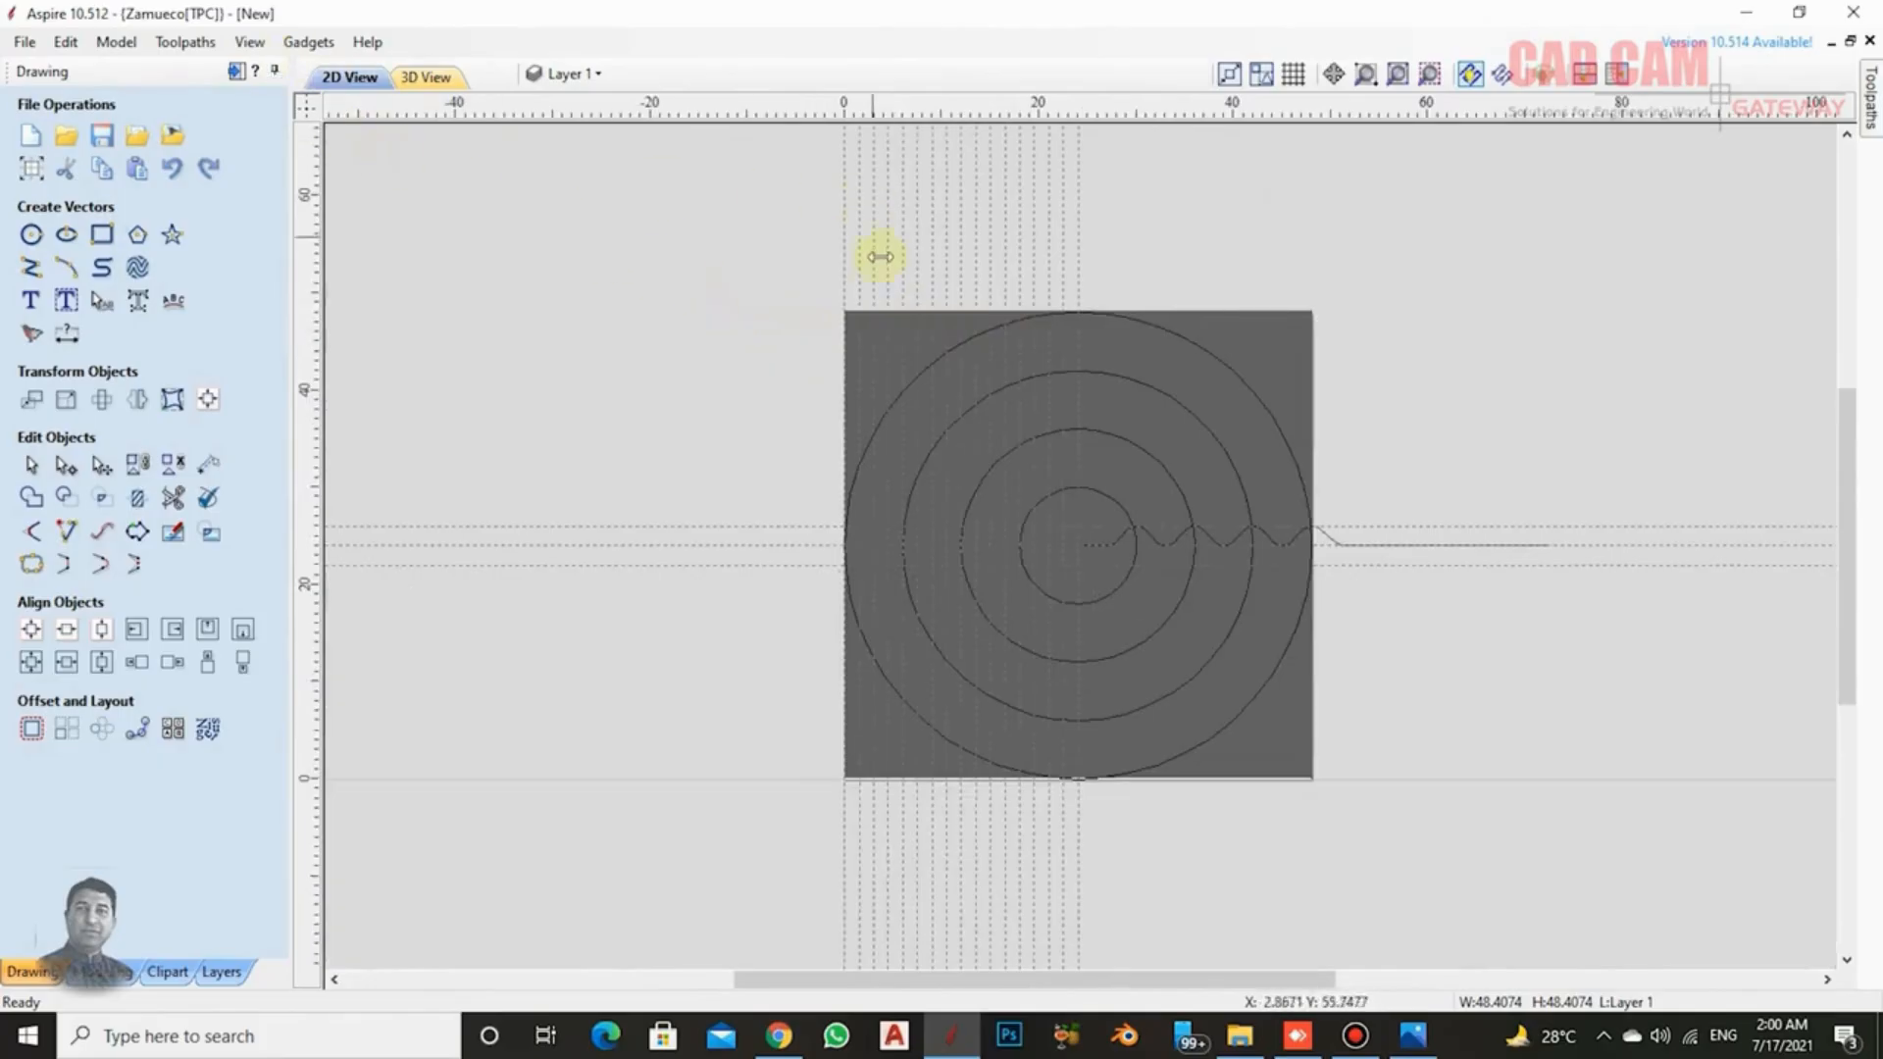
{"action": "scroll", "coordinate": [895, 303], "scroll_direction": "up", "scroll_amount": 2}
{"action": "scroll", "coordinate": [880, 187], "scroll_direction": "up", "scroll_amount": 2}
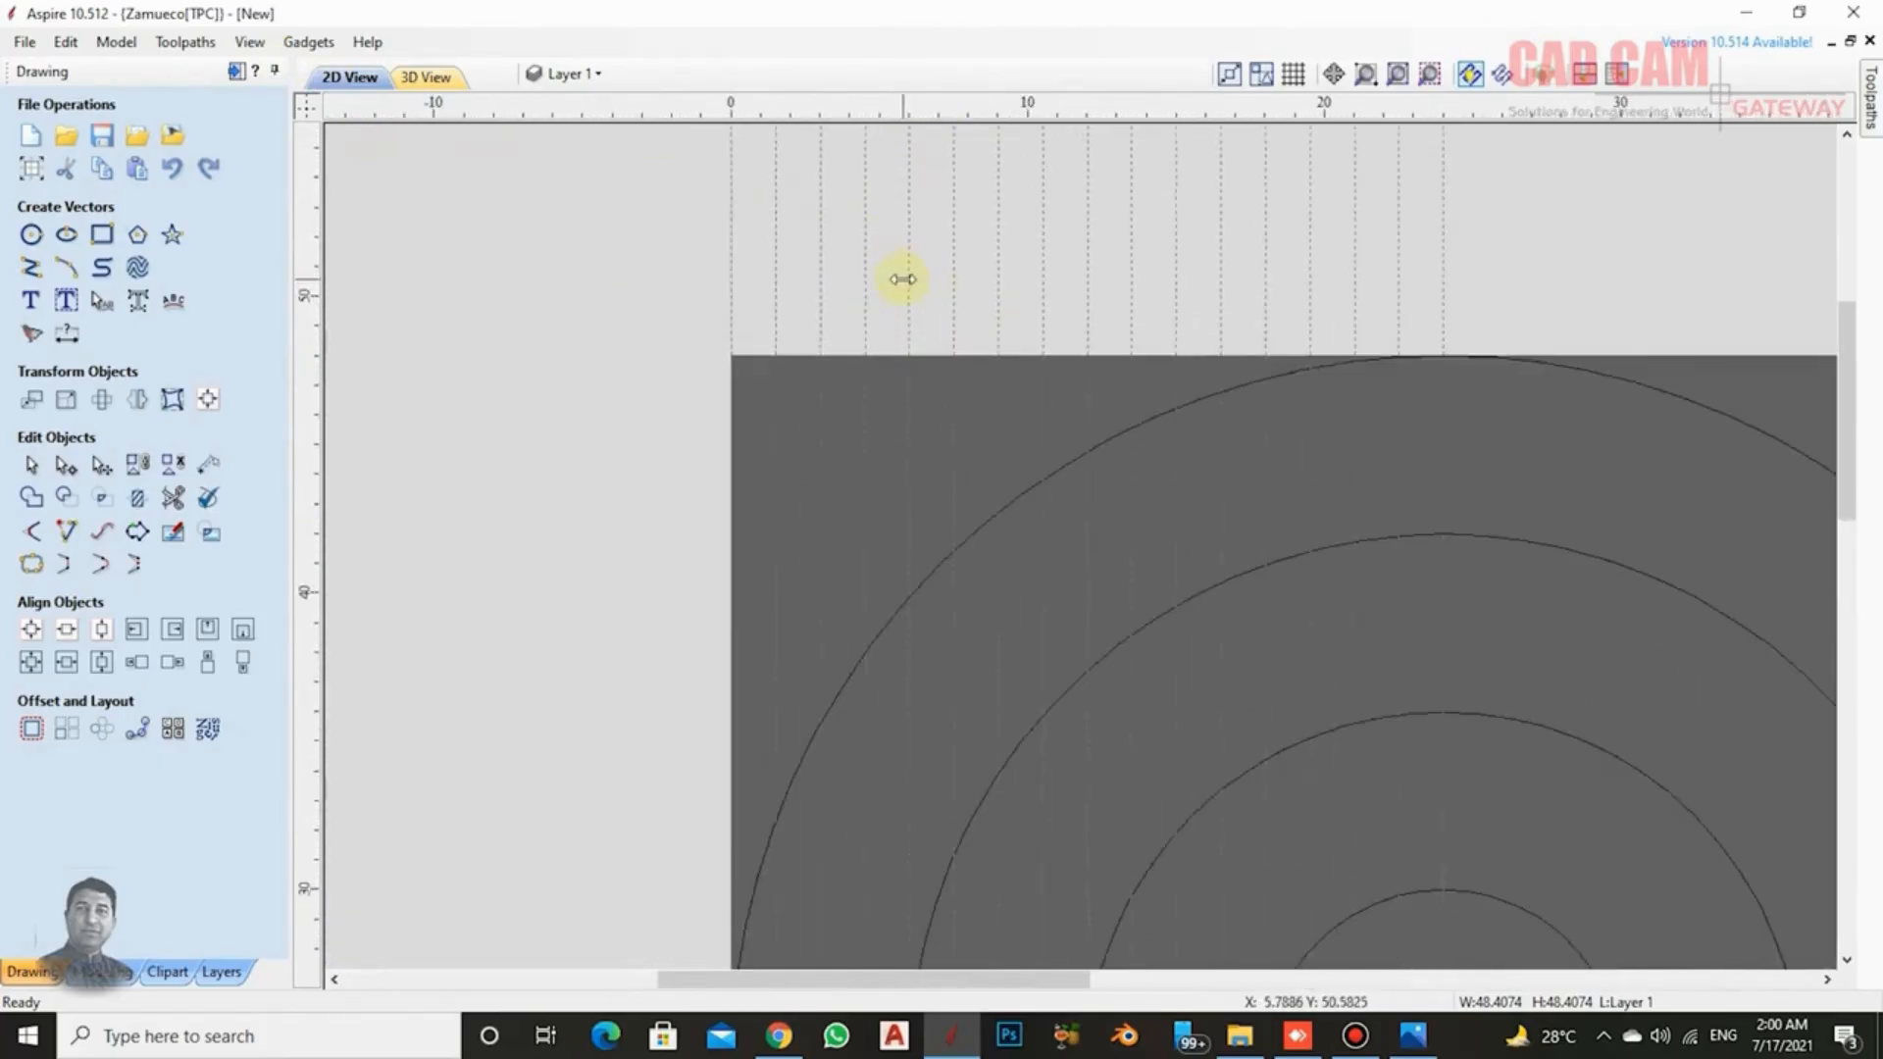
{"action": "left_click_drag", "start_coordinate": [827, 119], "coordinate": [756, 355]}
{"action": "scroll", "coordinate": [775, 235], "scroll_direction": "down", "scroll_amount": 4}
{"action": "scroll", "coordinate": [841, 568], "scroll_direction": "up", "scroll_amount": 5}
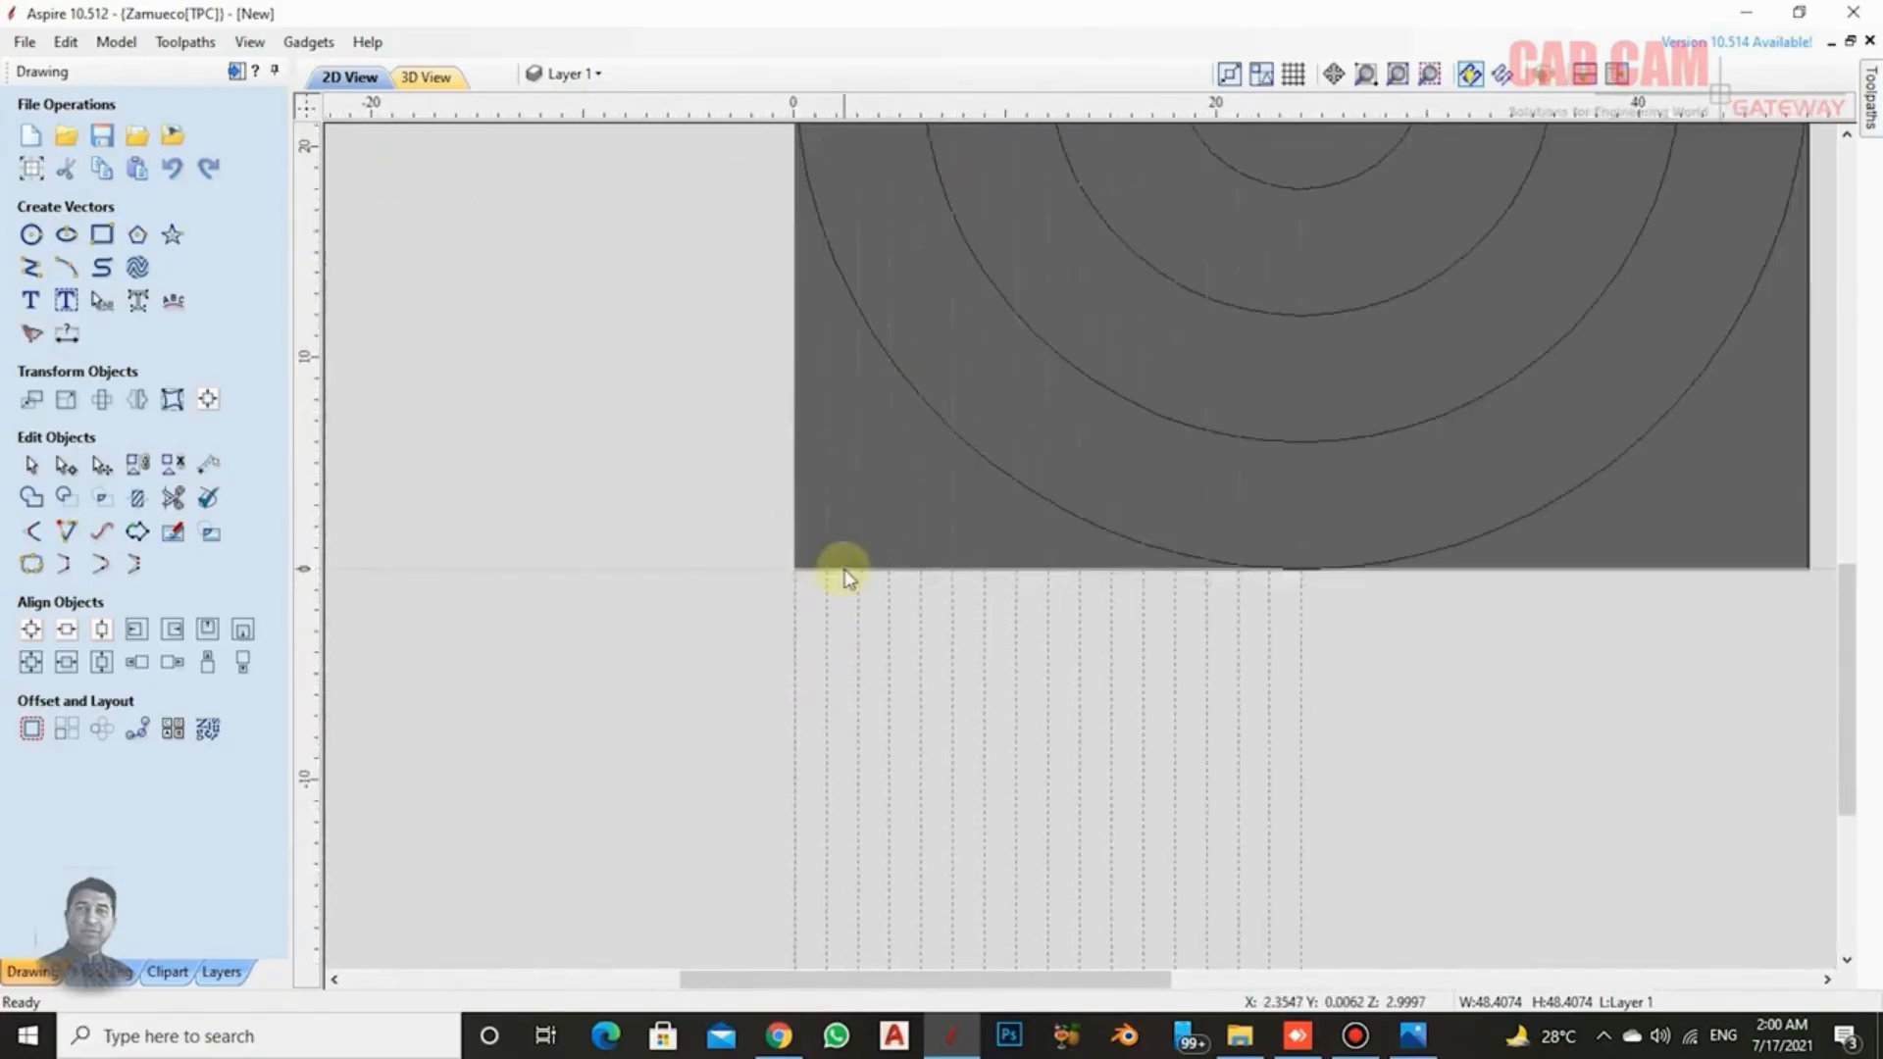
{"action": "scroll", "coordinate": [795, 273], "scroll_direction": "up", "scroll_amount": 2}
{"action": "scroll", "coordinate": [769, 115], "scroll_direction": "down", "scroll_amount": 1}
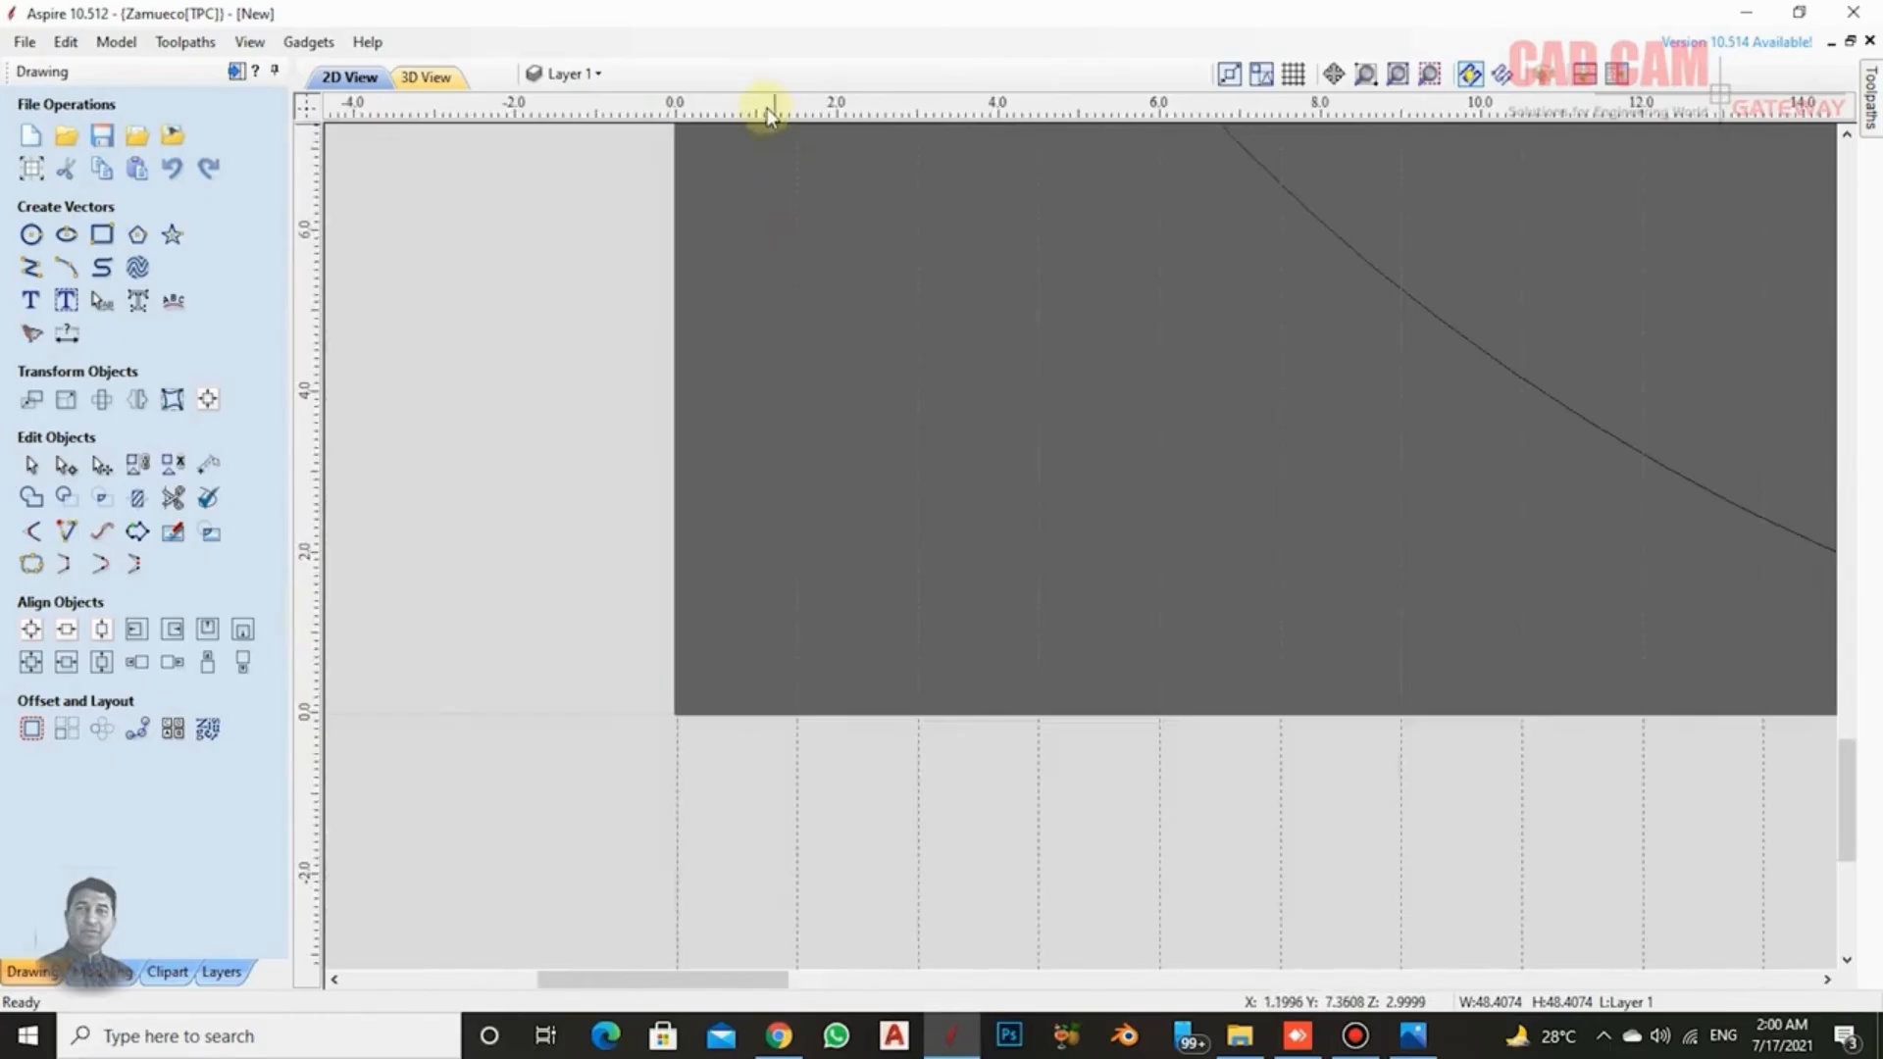
{"action": "left_click_drag", "start_coordinate": [761, 105], "coordinate": [741, 714]}
{"action": "scroll", "coordinate": [775, 743], "scroll_direction": "down", "scroll_amount": 5}
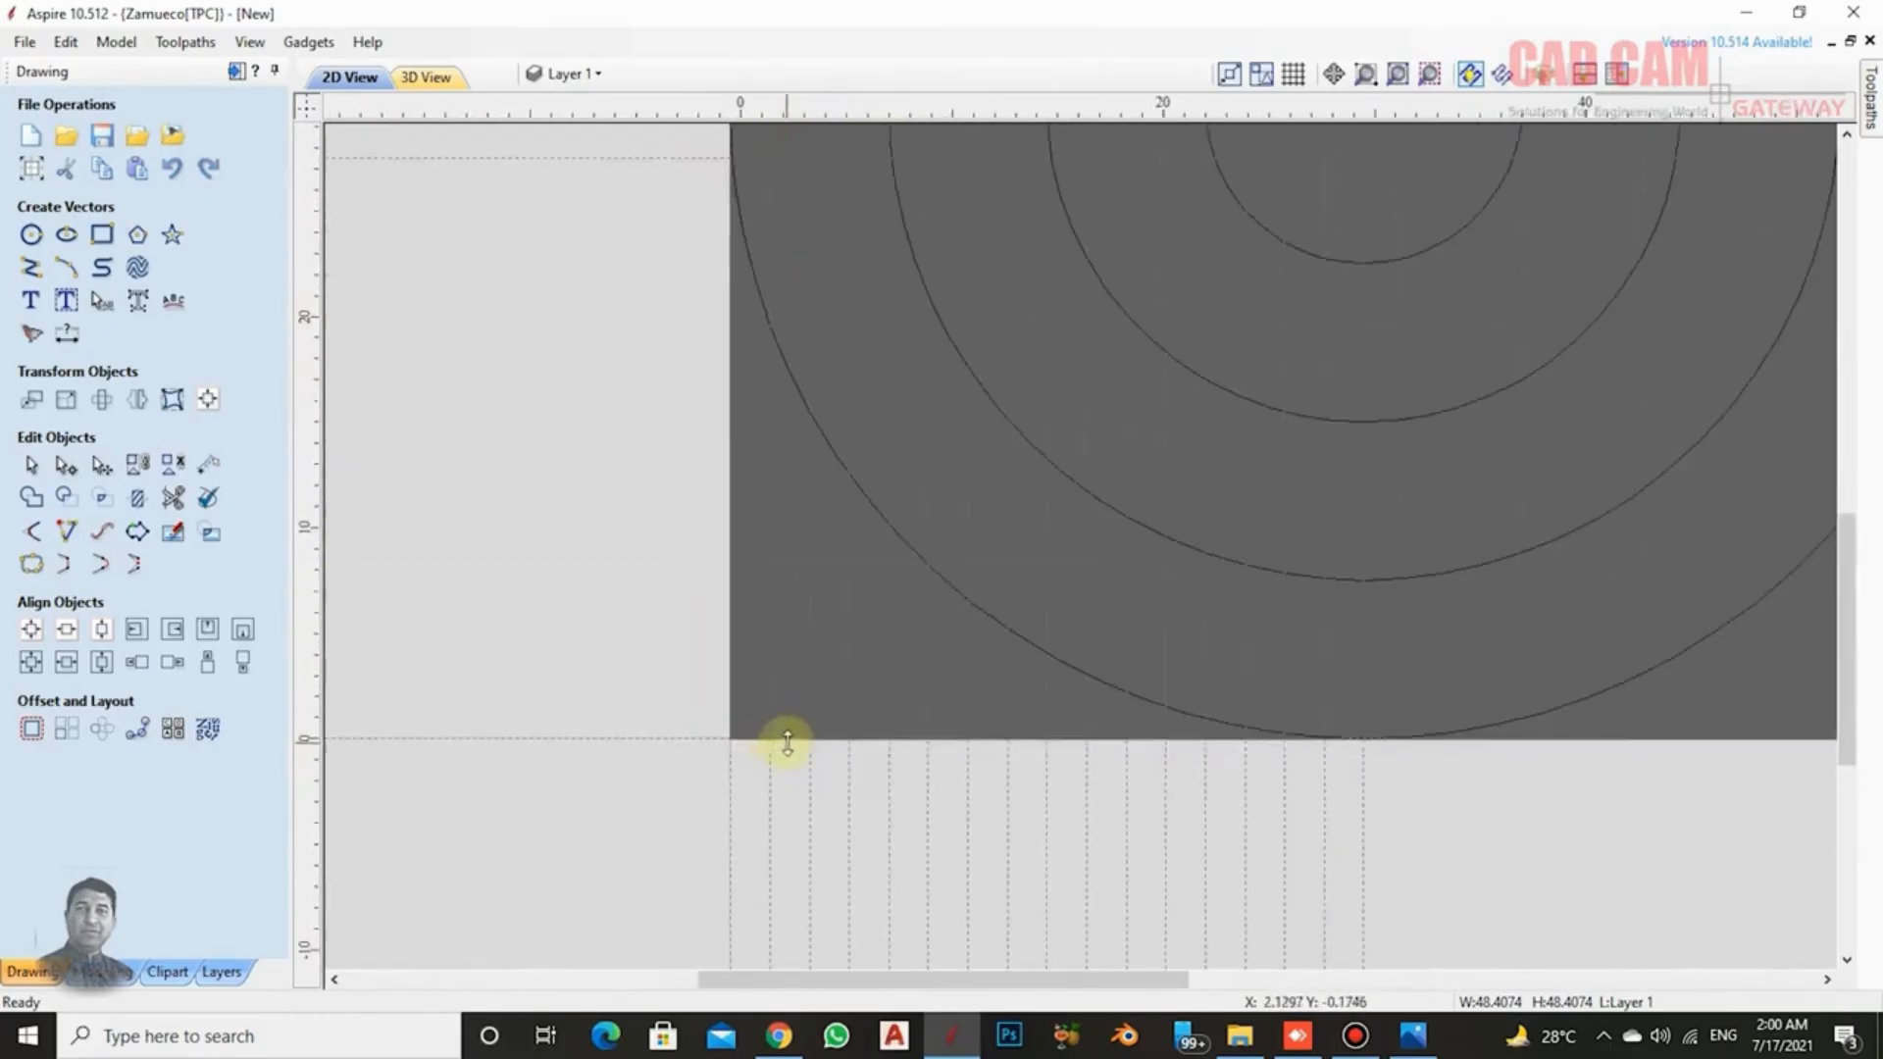
{"action": "scroll", "coordinate": [798, 578], "scroll_direction": "up", "scroll_amount": 1}
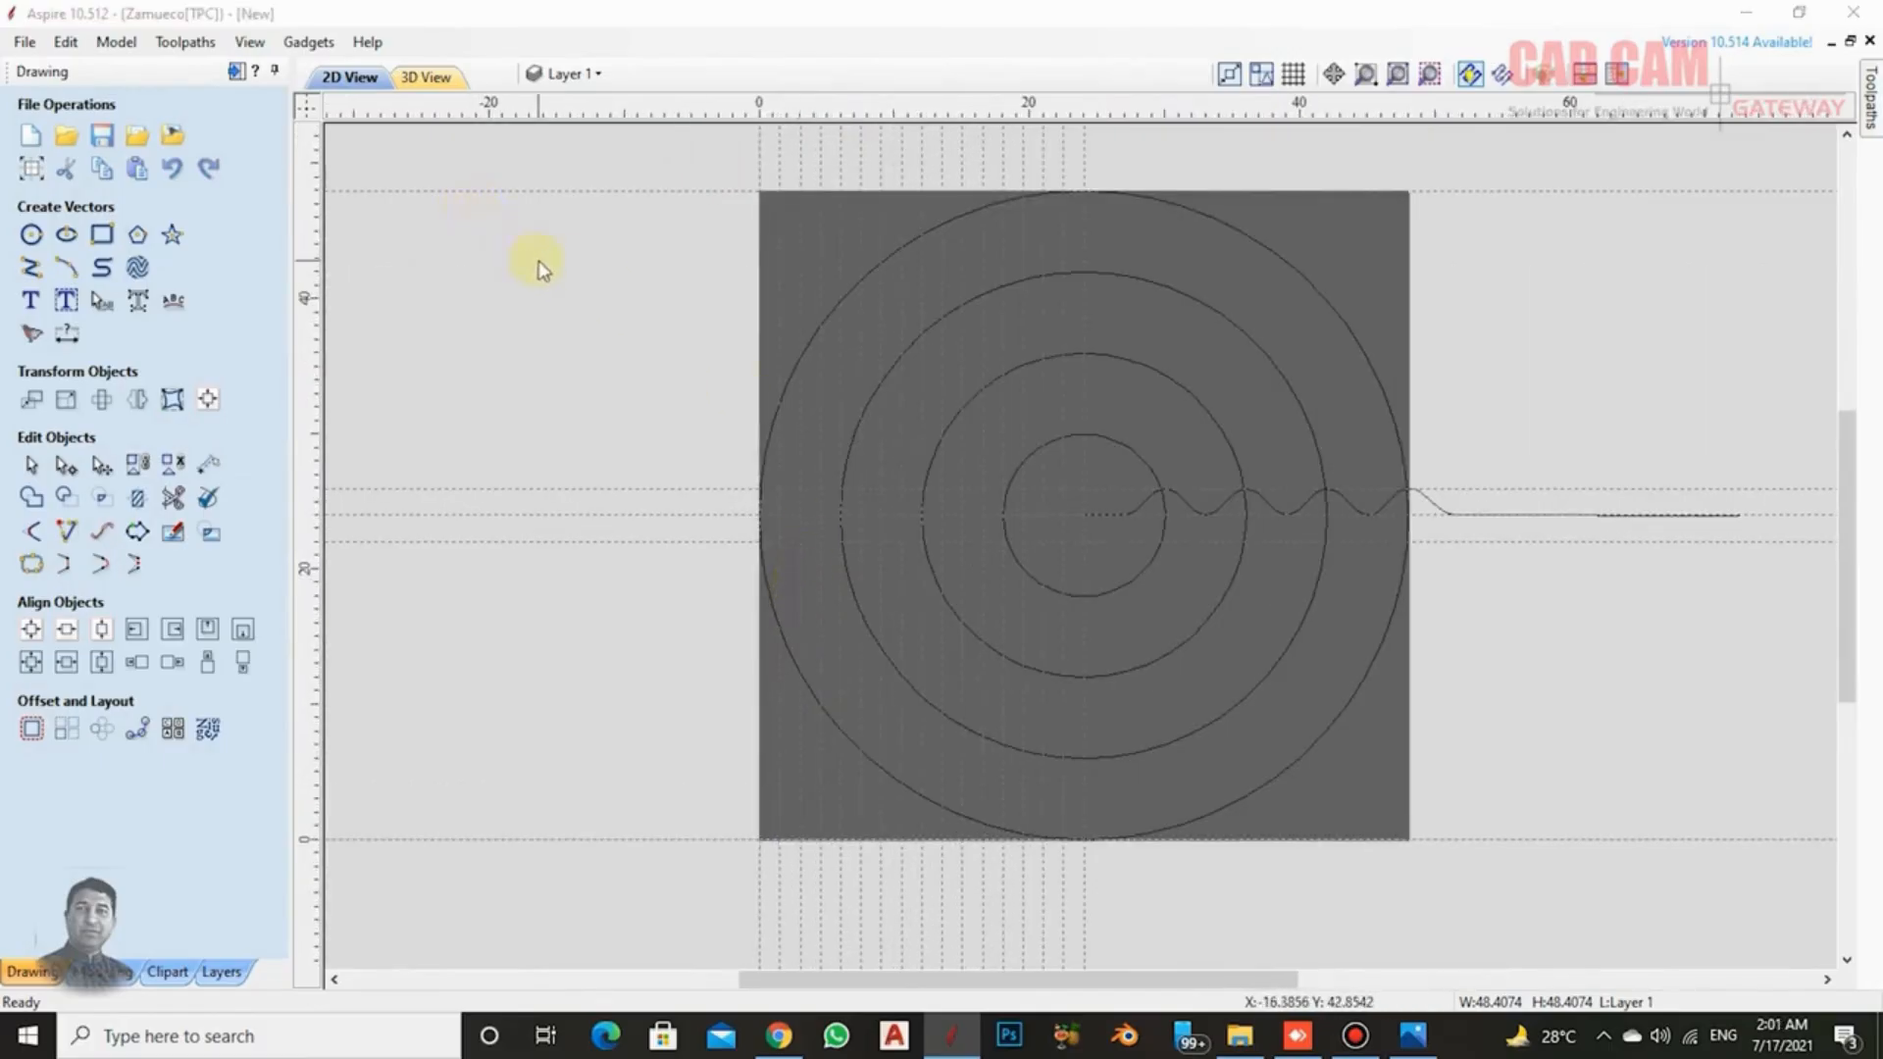
Save the panel project as a new Aspire file named New2.
{"action": "key", "text": "ctrl+s"}
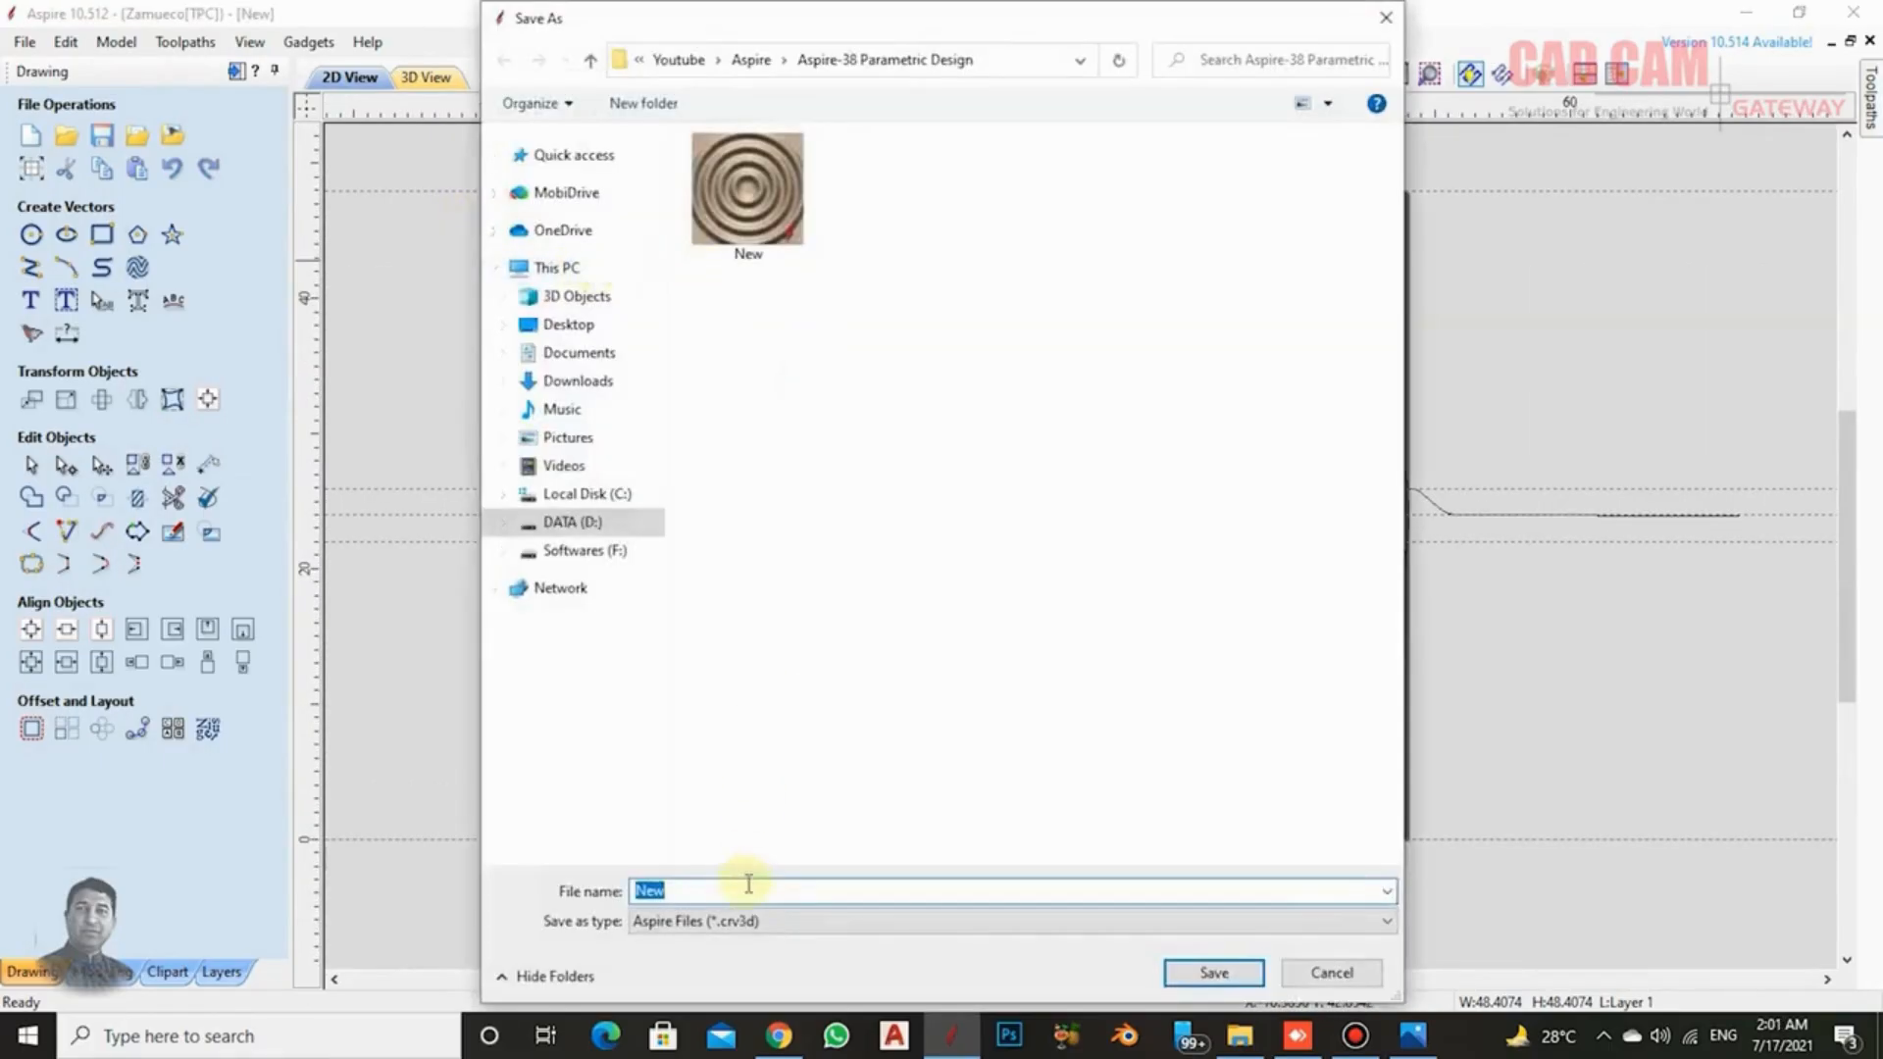
{"action": "key", "text": "Return"}
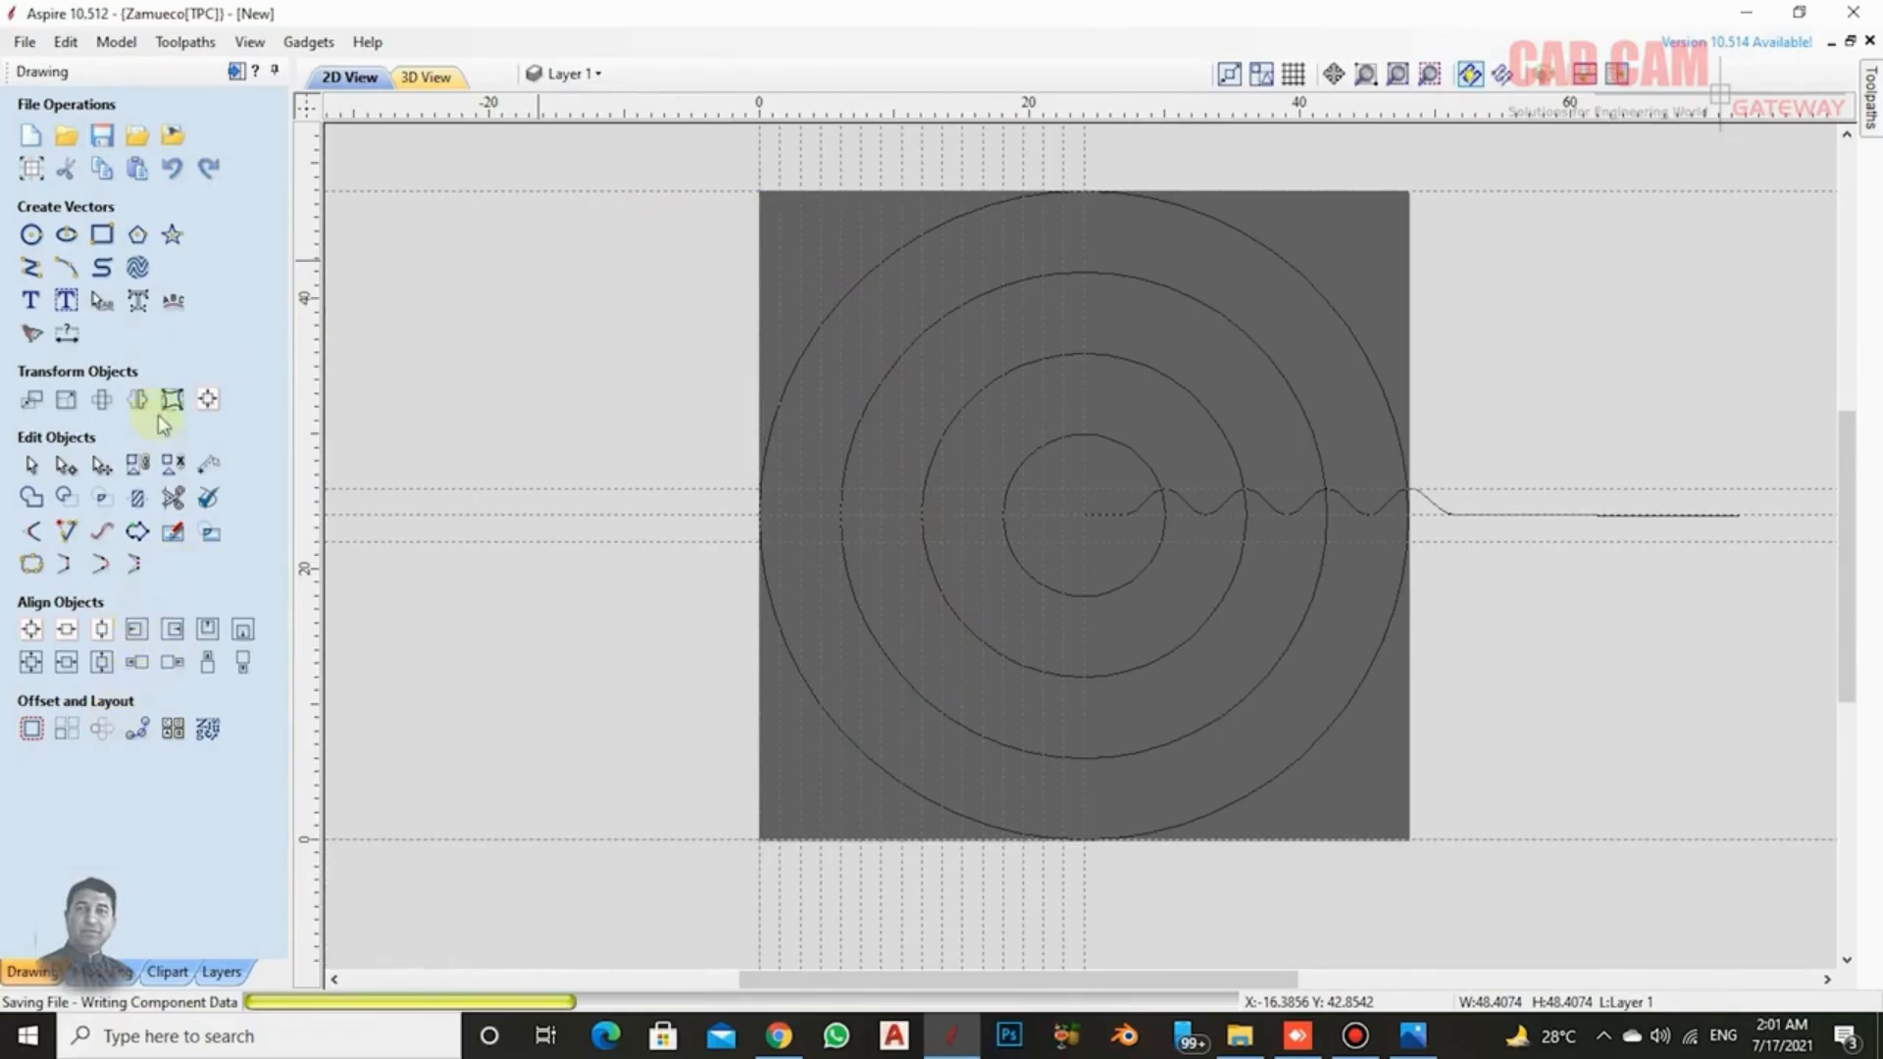
Create a model cross-section along the panel's left edge guide at X 0, from Y 48 down to Y 0 inches.
{"action": "left_click", "coordinate": [209, 468]}
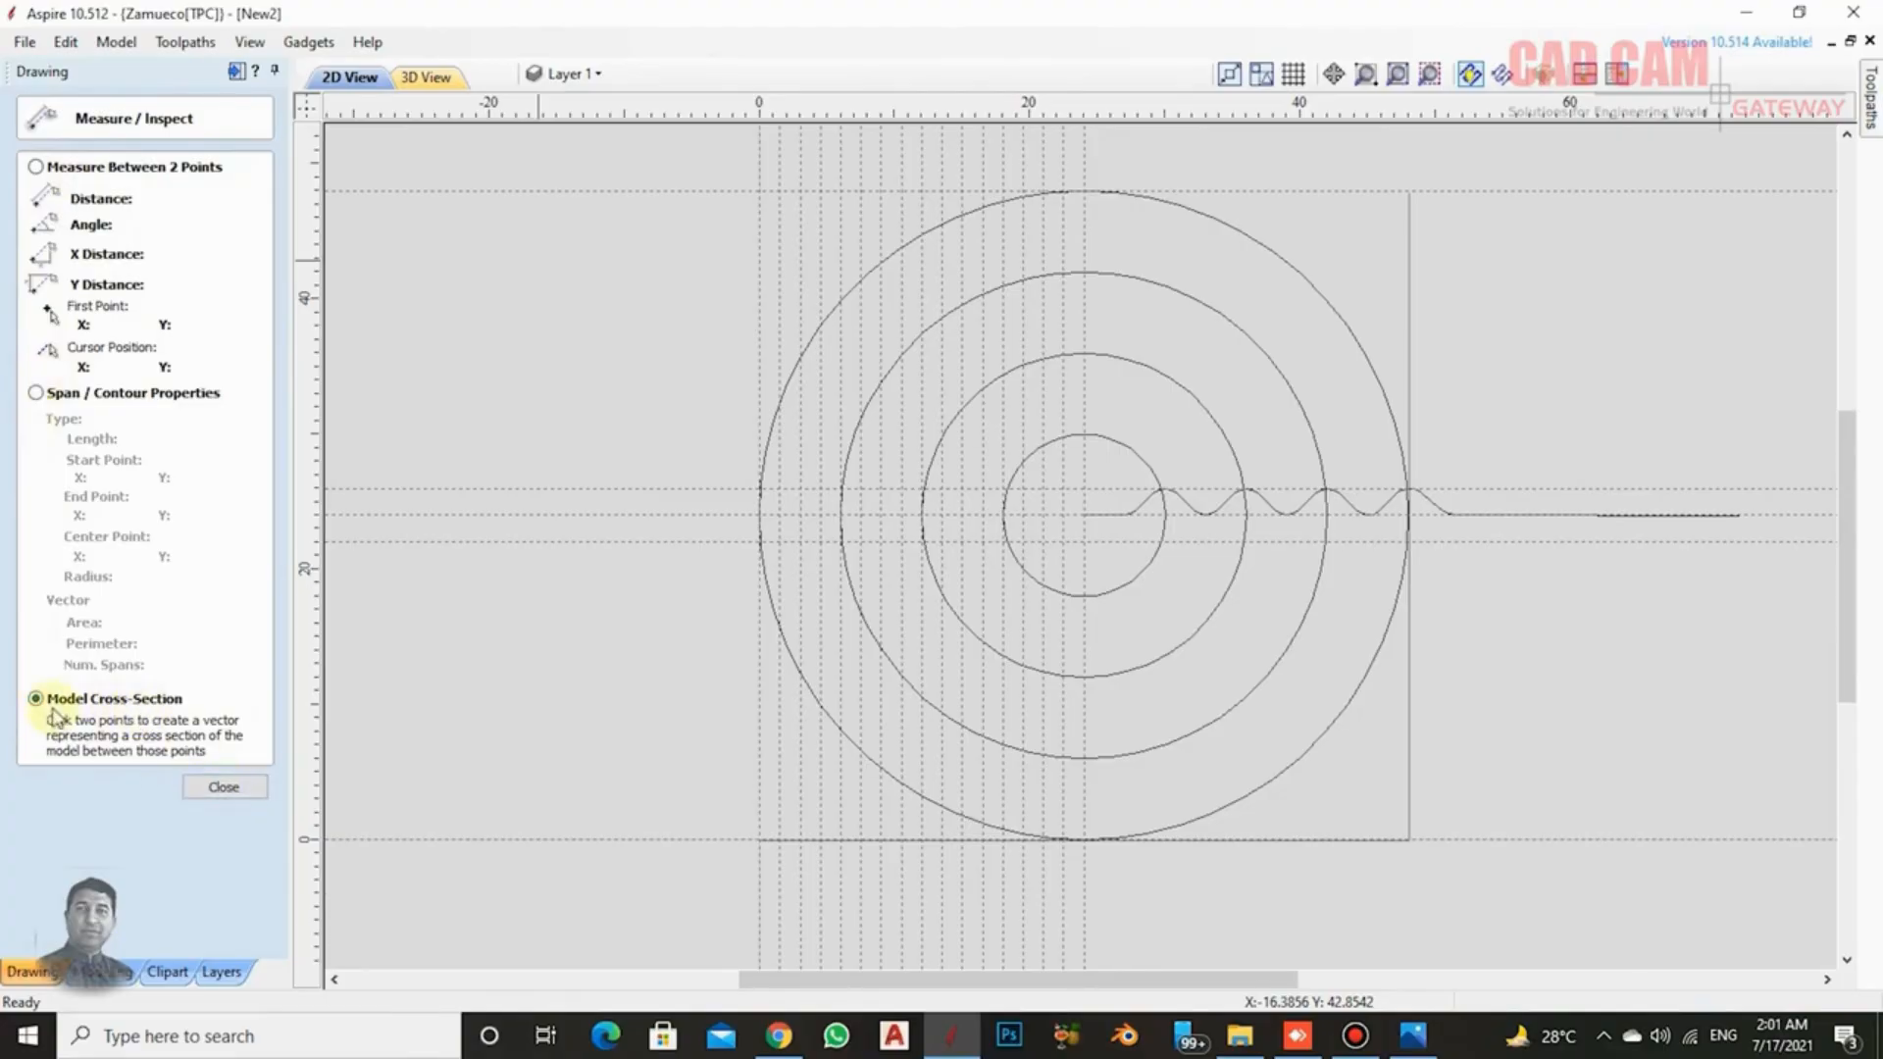
{"action": "left_click", "coordinate": [758, 192]}
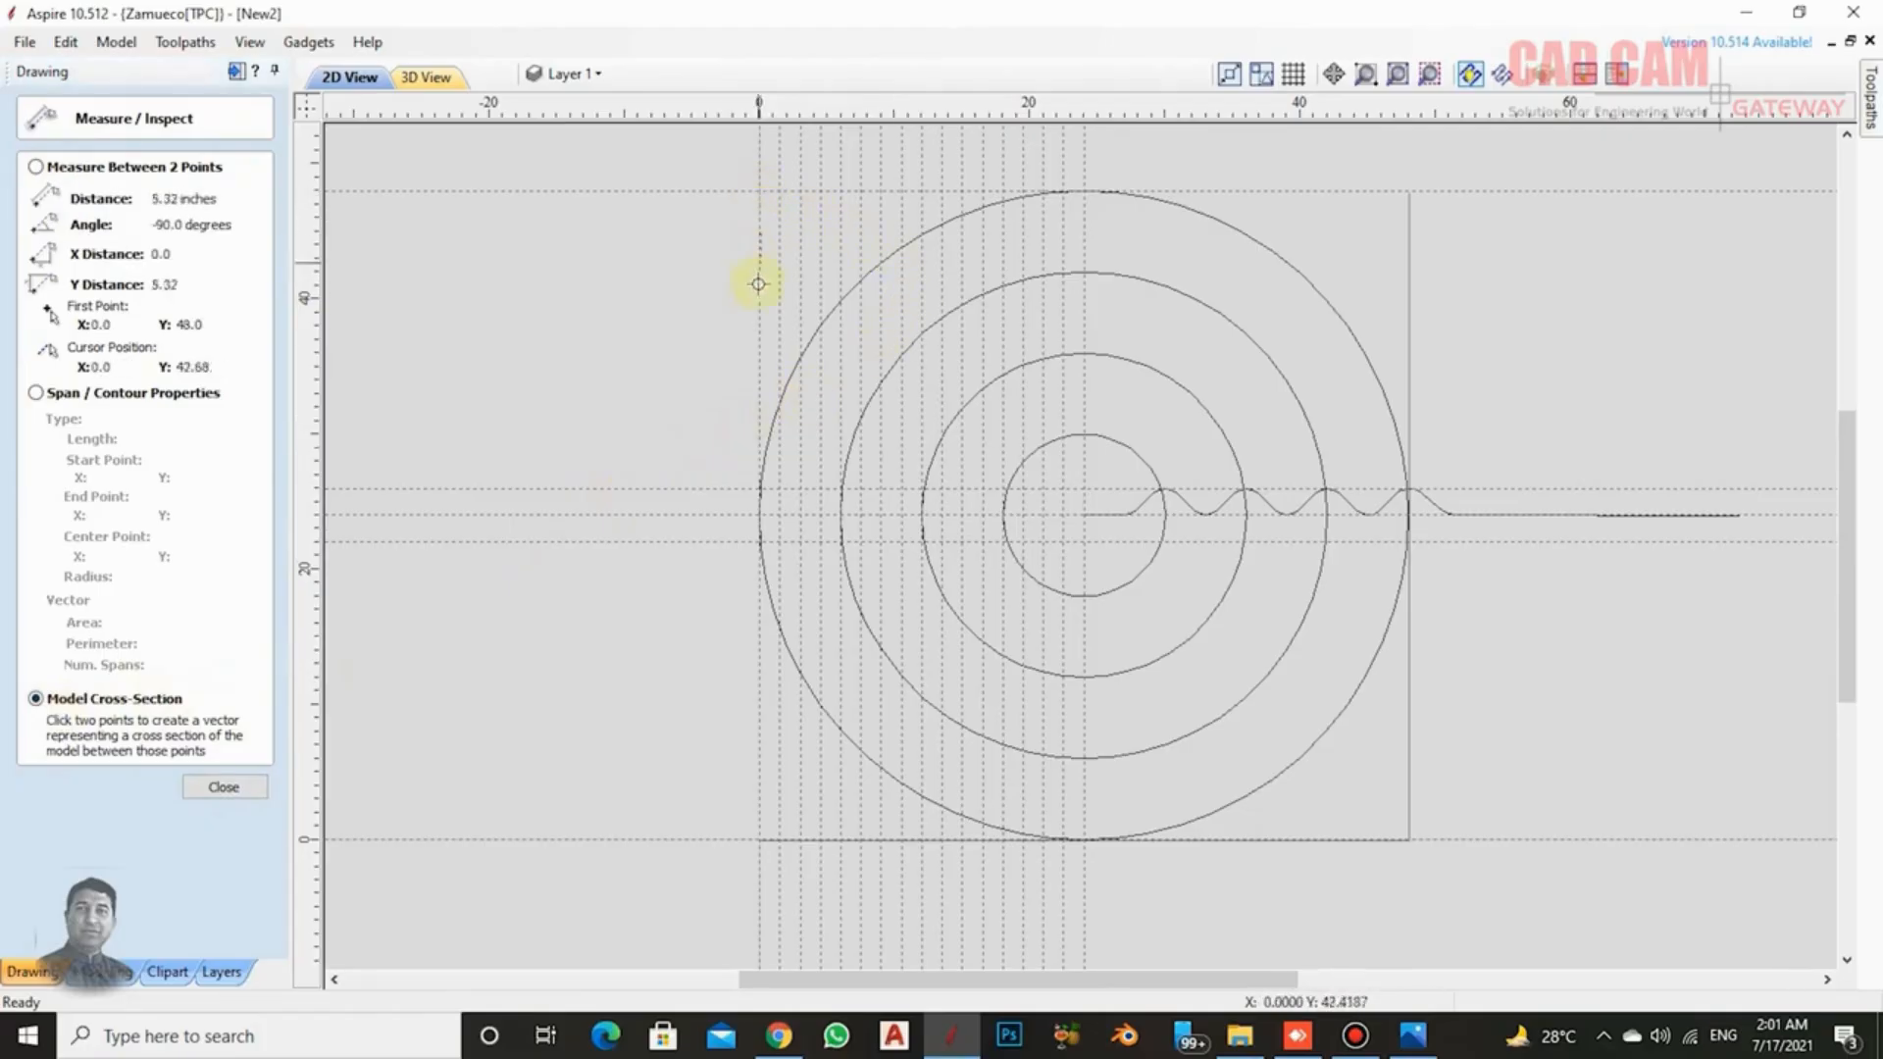
{"action": "left_click", "coordinate": [758, 840]}
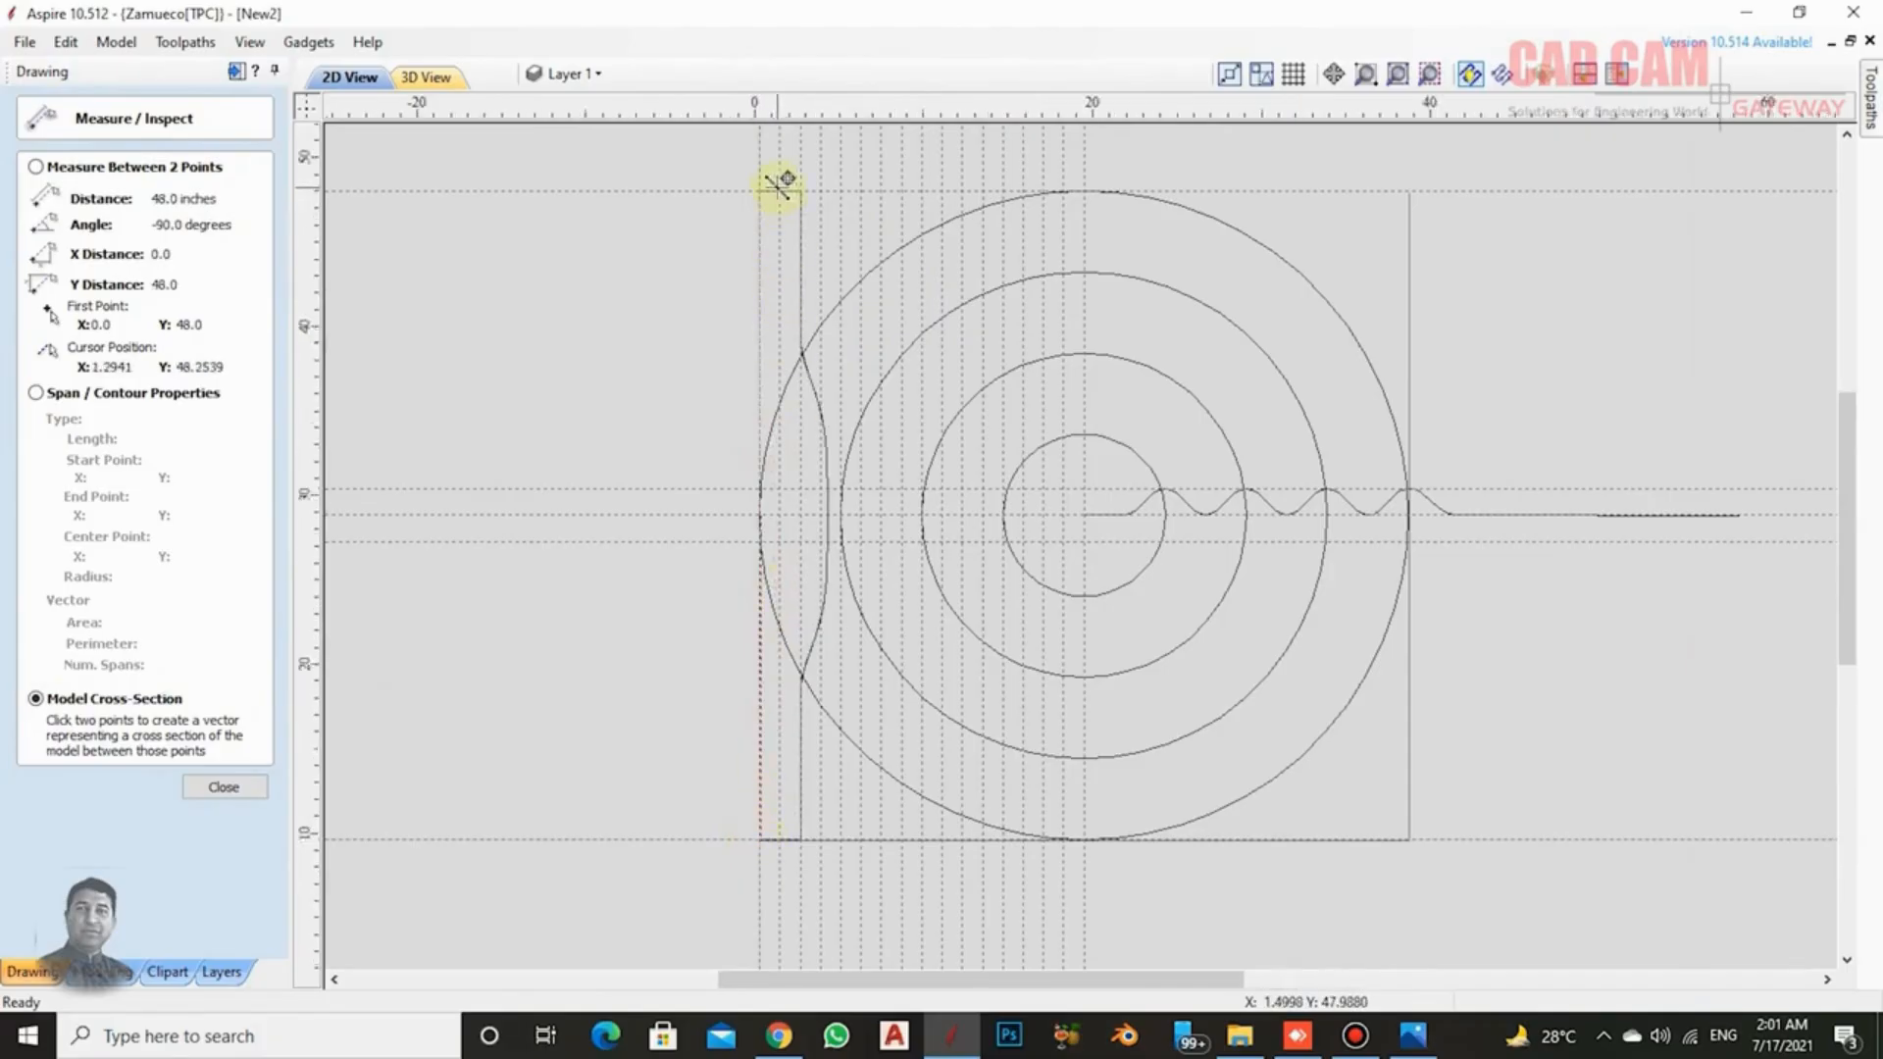
Create a model cross-section along the guide at X 1.5 inches, from the panel's upper edge to its lower edge.
{"action": "scroll", "coordinate": [781, 187], "scroll_direction": "up", "scroll_amount": 5}
{"action": "scroll", "coordinate": [781, 196], "scroll_direction": "up", "scroll_amount": 6}
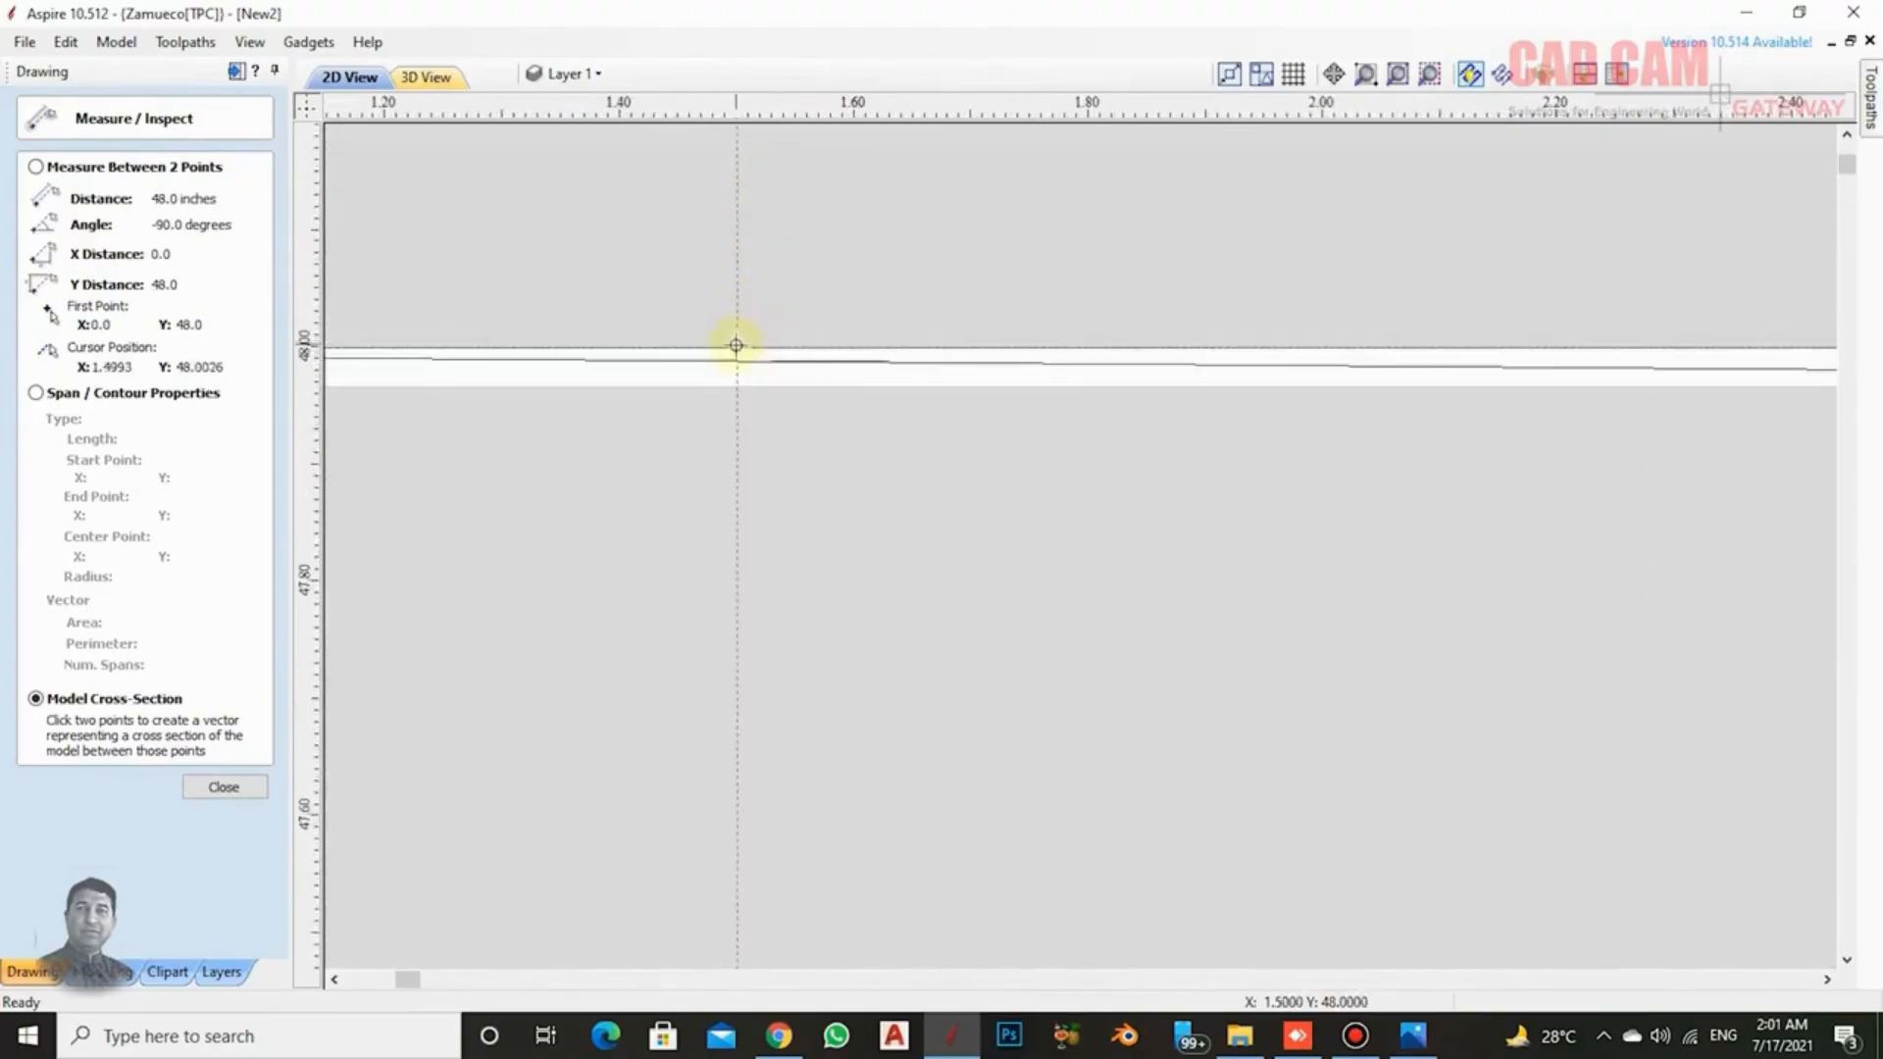
{"action": "scroll", "coordinate": [745, 304], "scroll_direction": "down", "scroll_amount": 10}
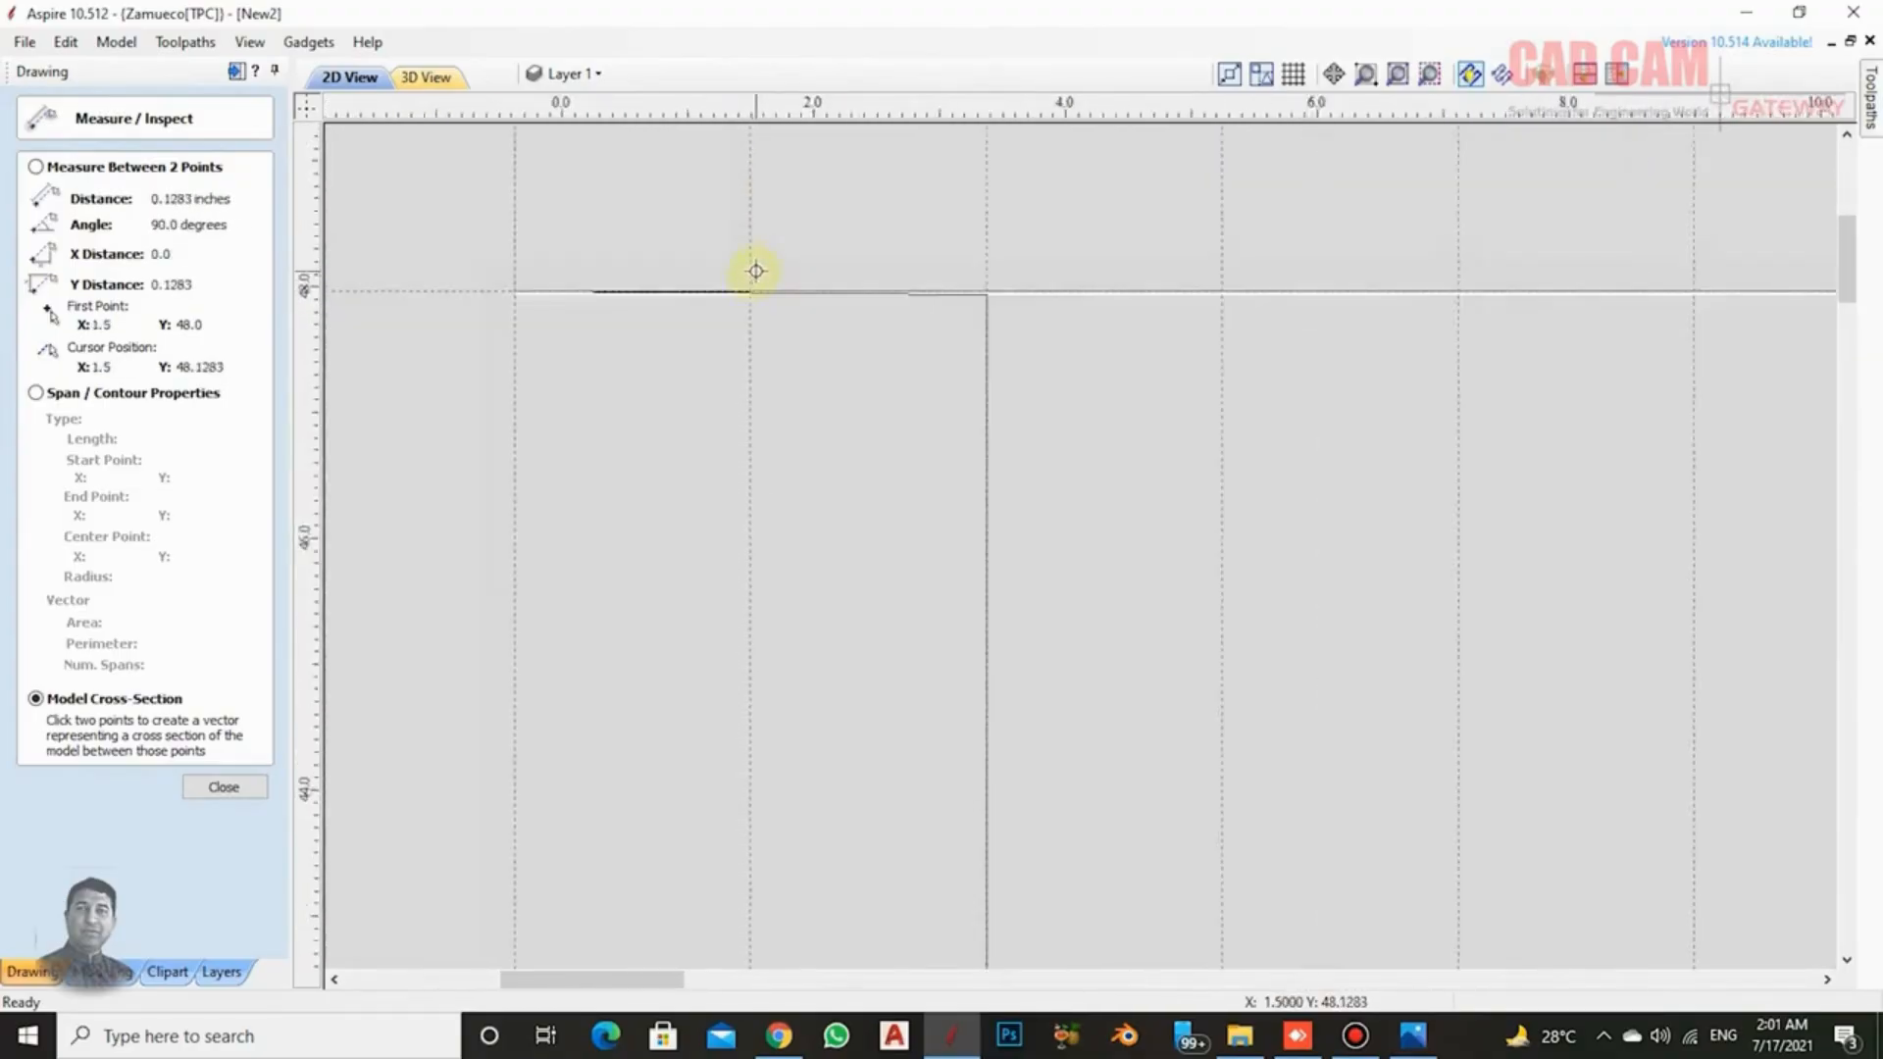
{"action": "scroll", "coordinate": [755, 784], "scroll_direction": "up", "scroll_amount": 10}
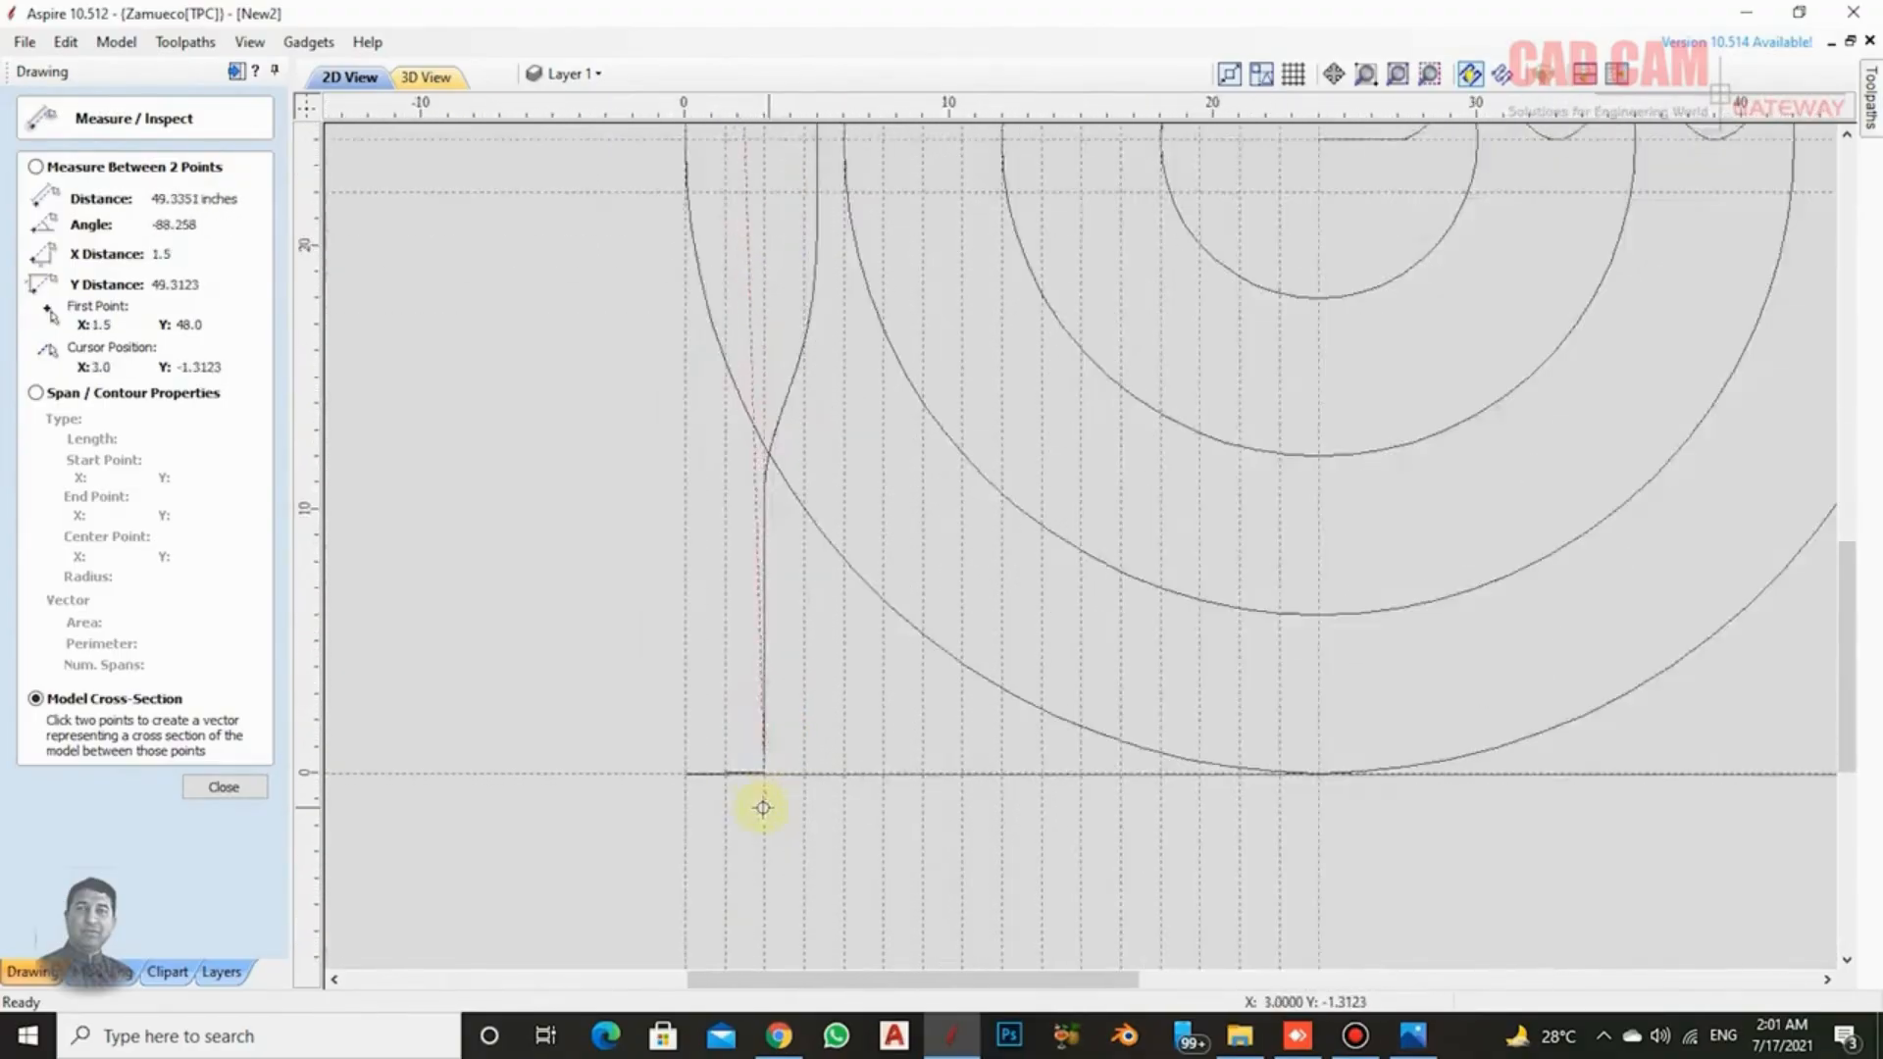
{"action": "scroll", "coordinate": [742, 766], "scroll_direction": "up", "scroll_amount": 4}
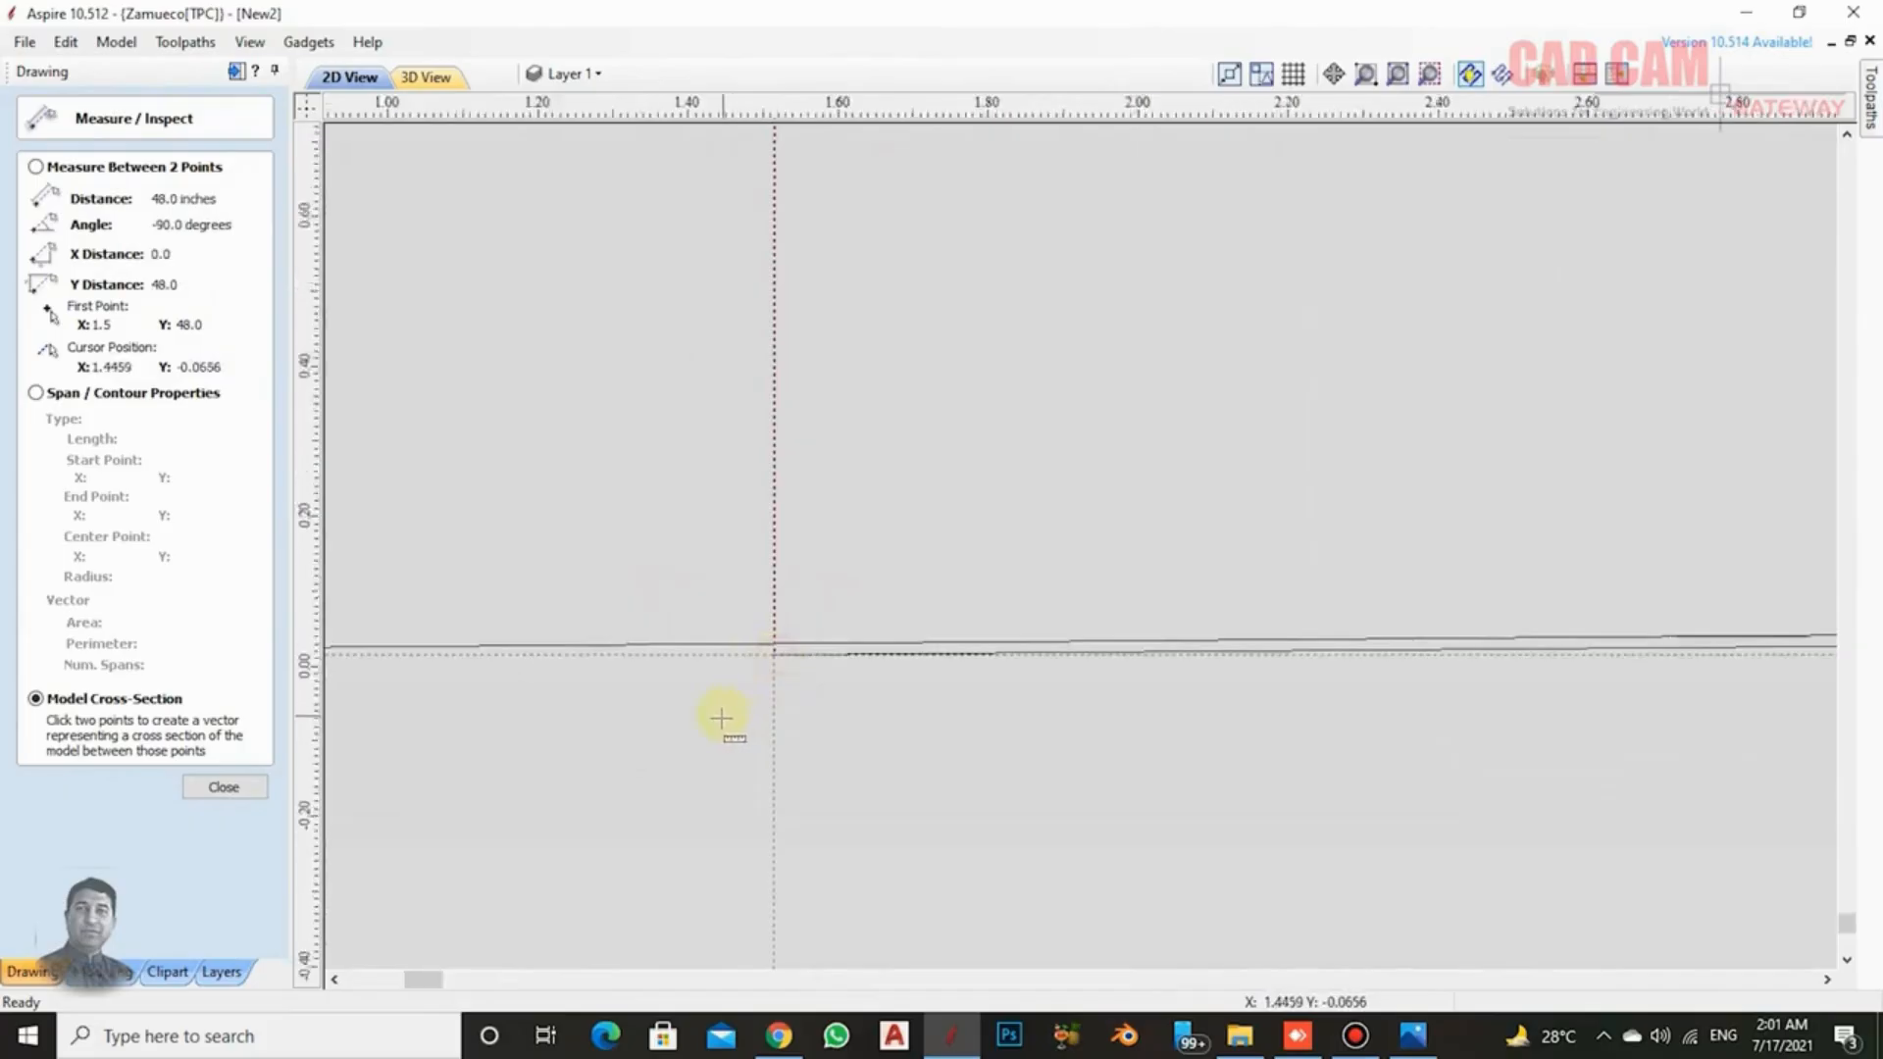
Create a model cross-section along the guide at X 3.0 inches, from Y 48 to Y 0.
{"action": "scroll", "coordinate": [723, 721], "scroll_direction": "down", "scroll_amount": 8}
{"action": "scroll", "coordinate": [721, 727], "scroll_direction": "down", "scroll_amount": 3}
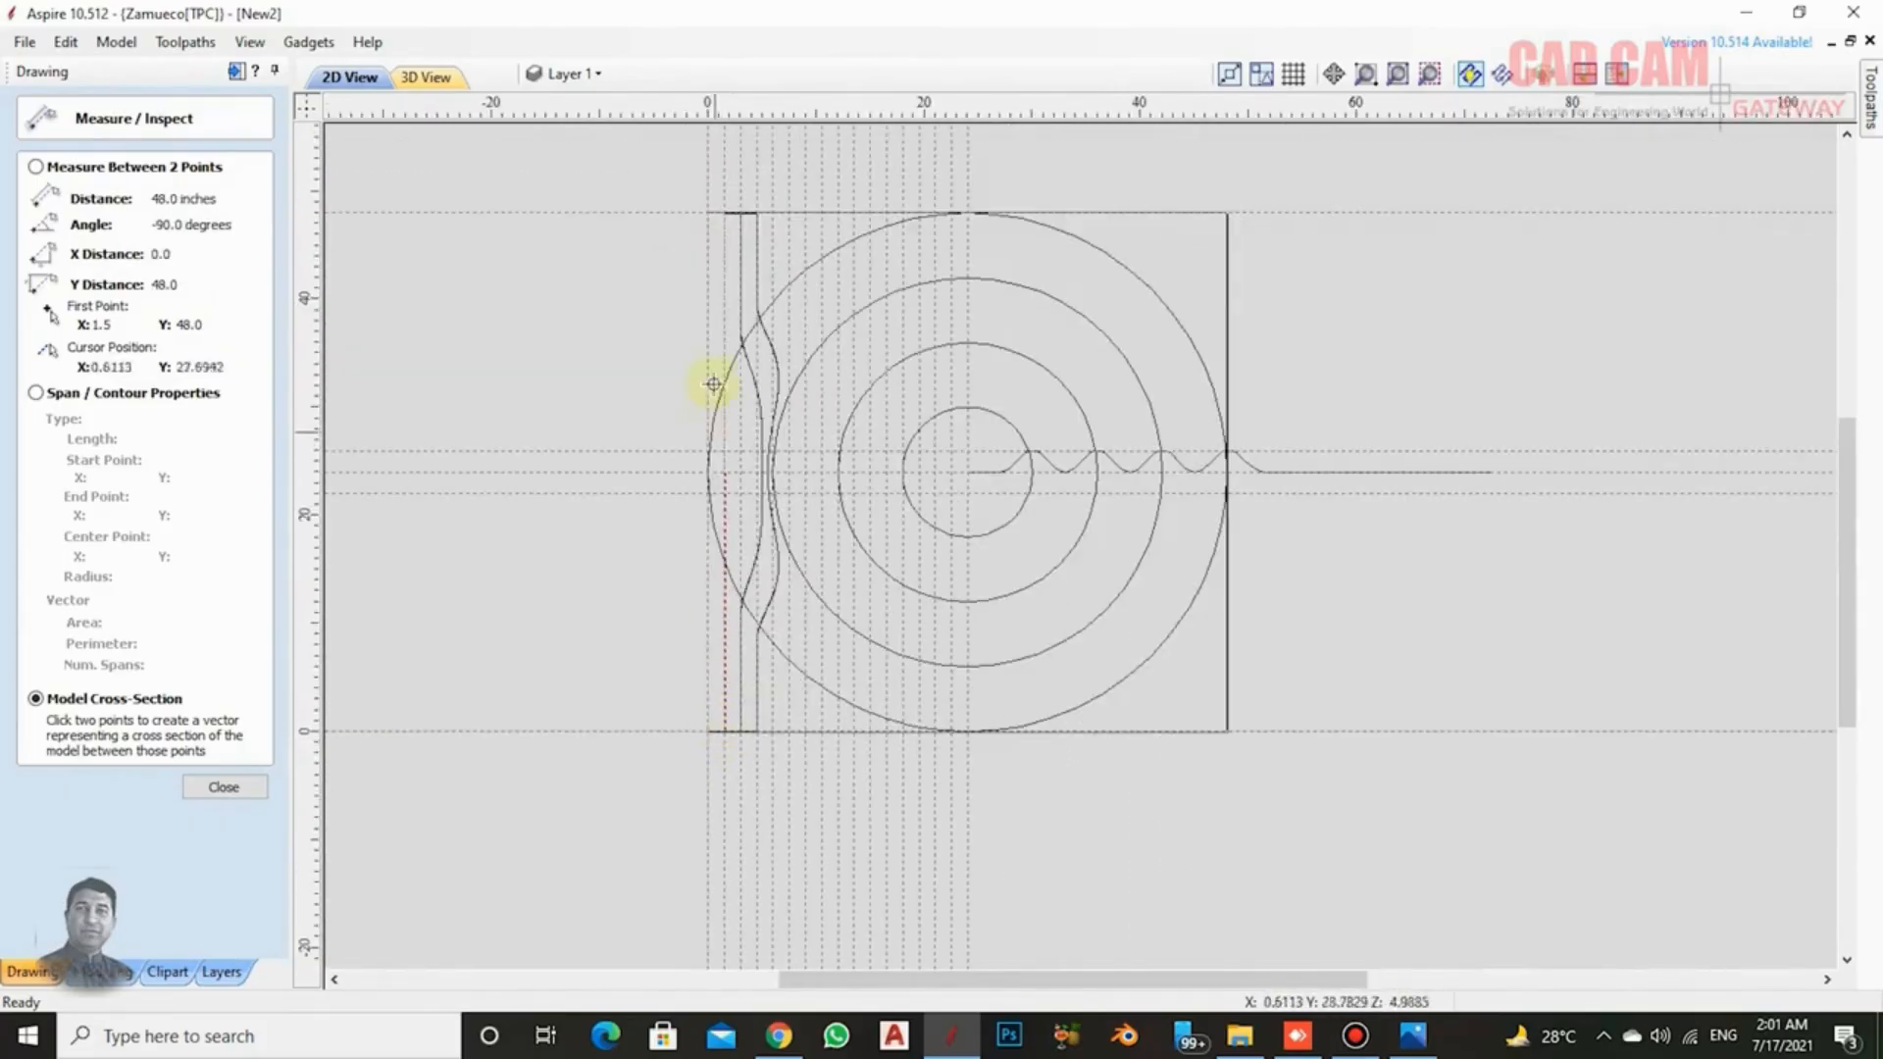
{"action": "scroll", "coordinate": [725, 210], "scroll_direction": "up", "scroll_amount": 12}
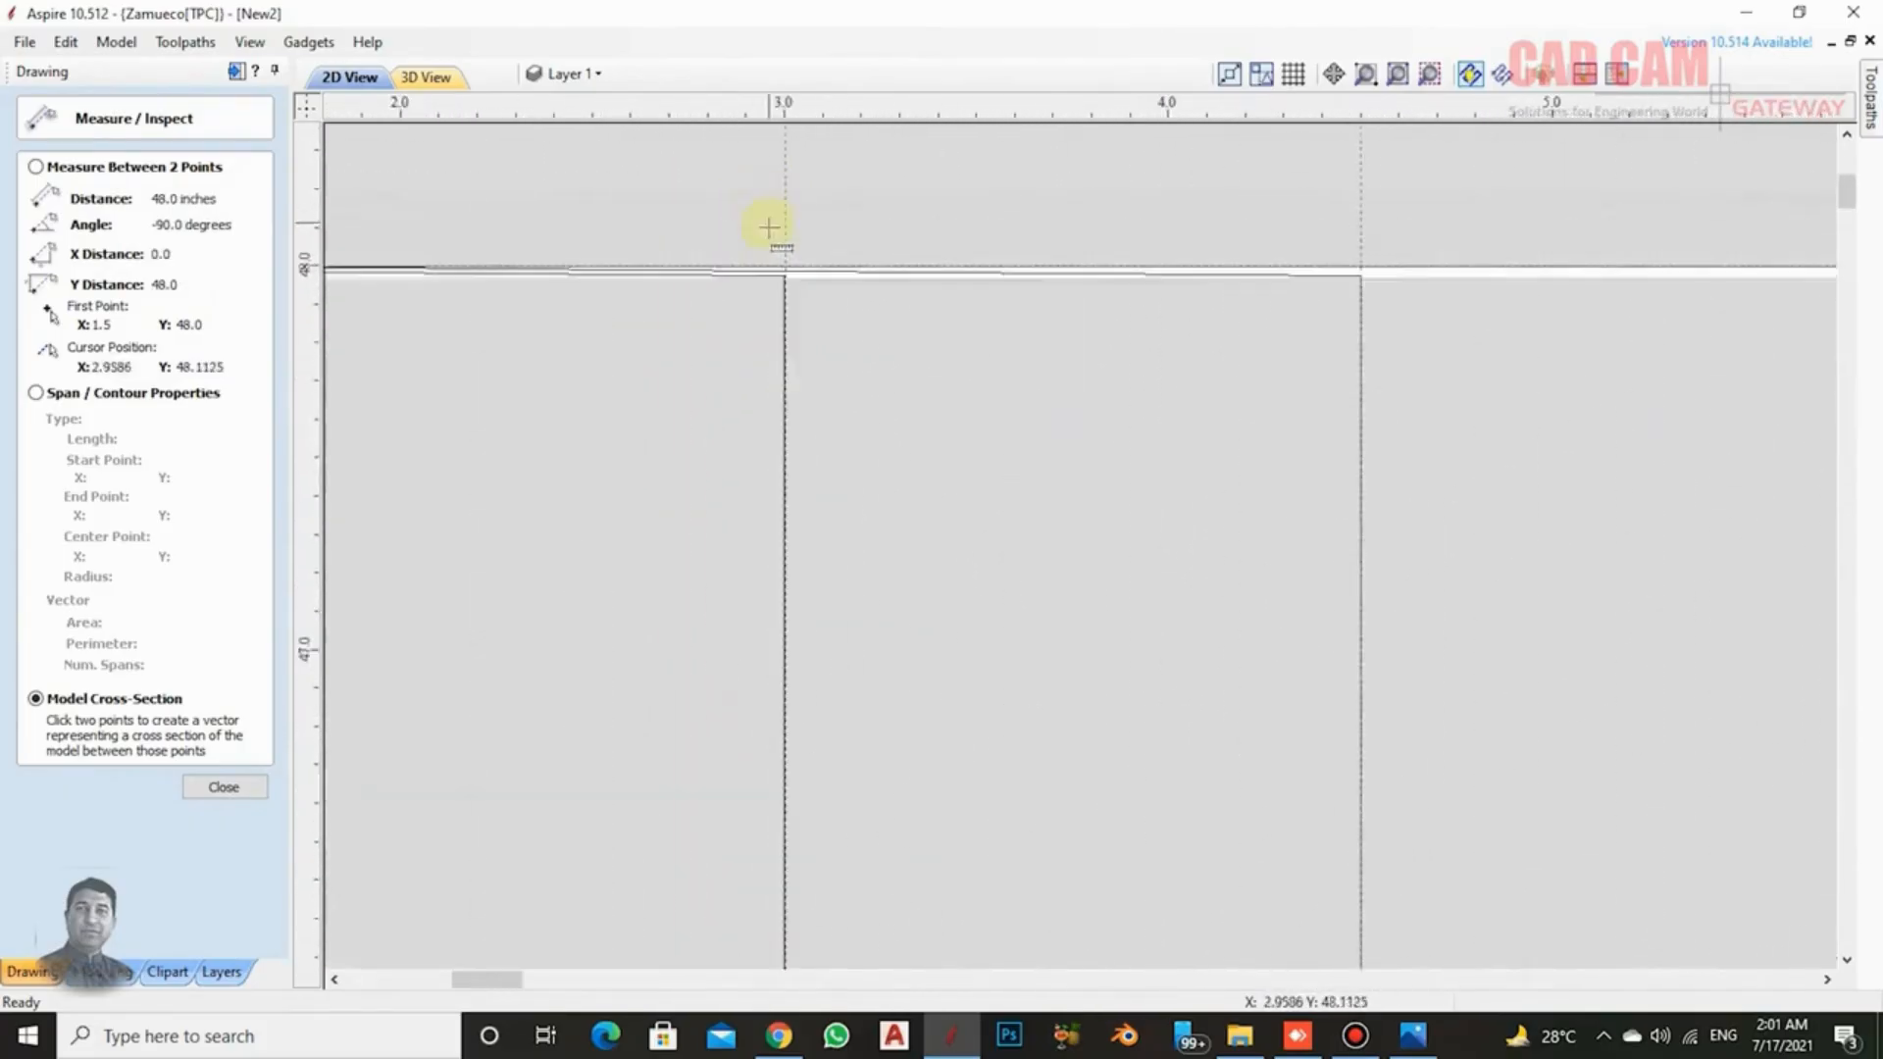
{"action": "scroll", "coordinate": [811, 277], "scroll_direction": "up", "scroll_amount": 5}
{"action": "left_click", "coordinate": [807, 406]}
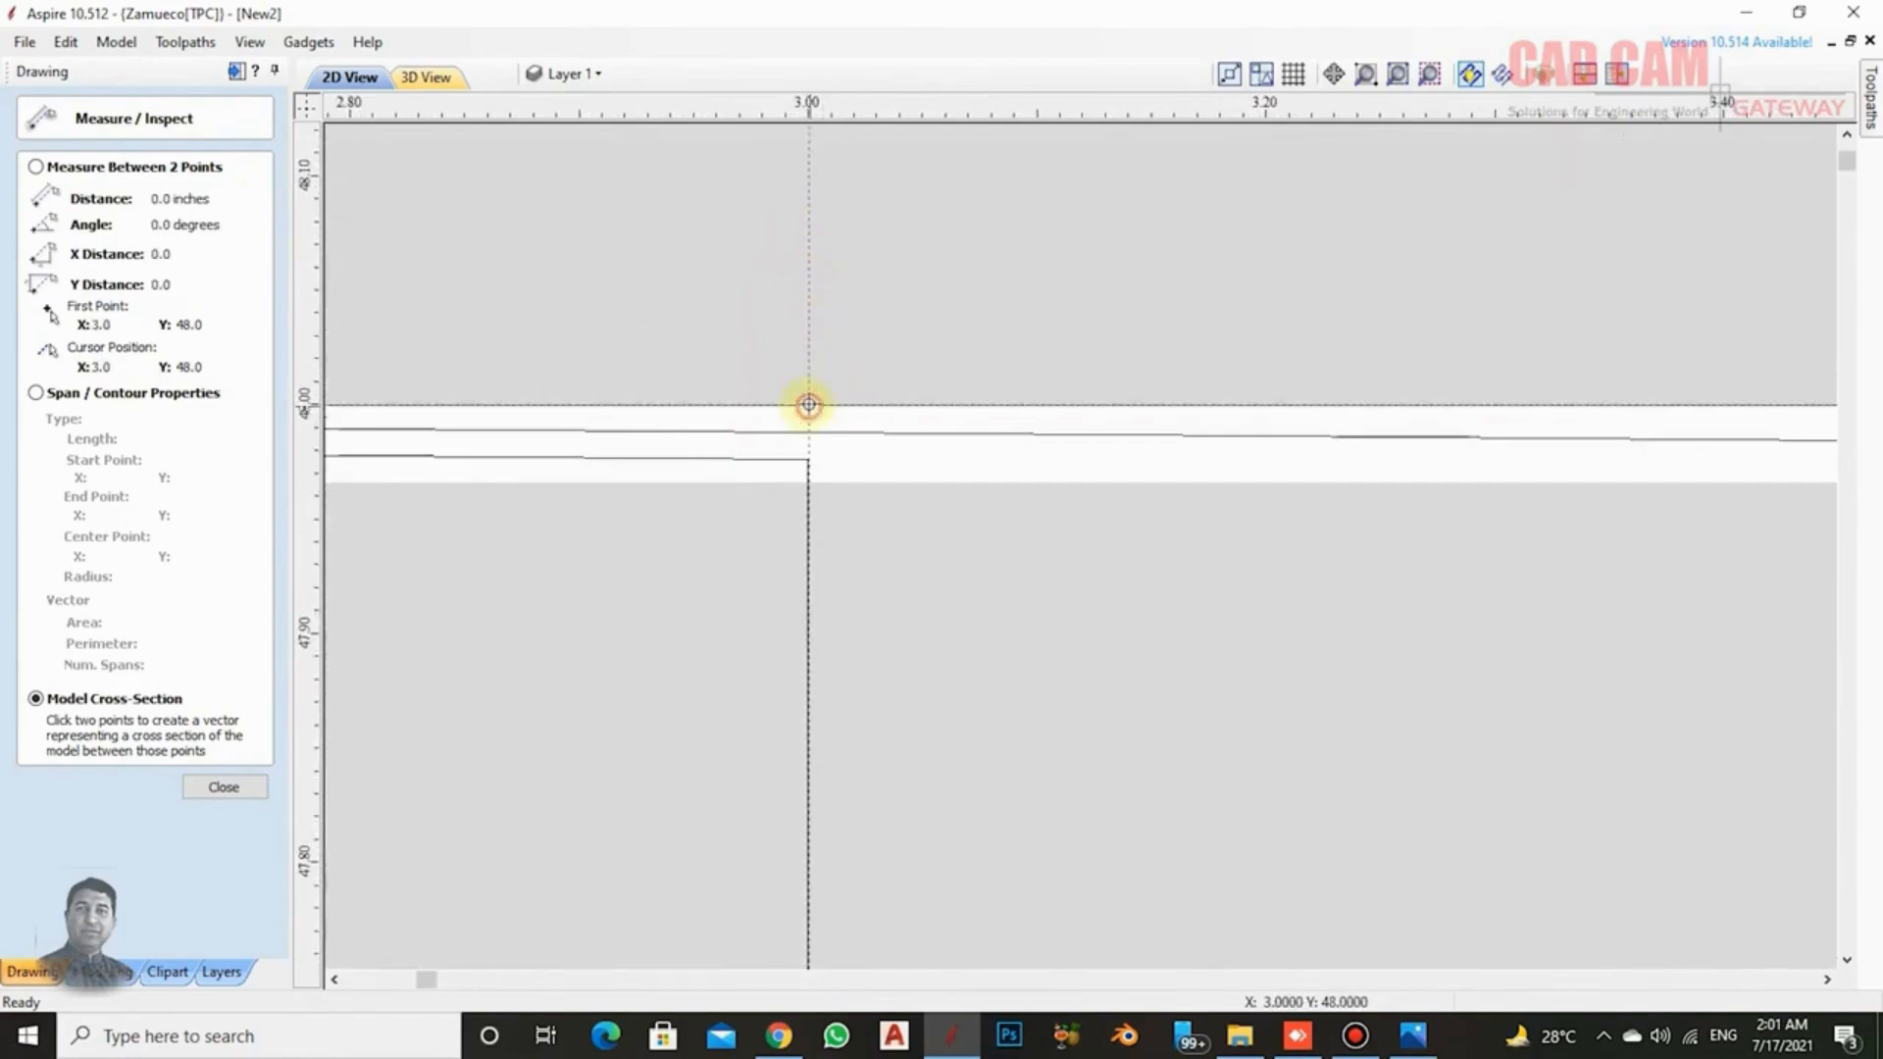
{"action": "scroll", "coordinate": [794, 295], "scroll_direction": "down", "scroll_amount": 14}
{"action": "scroll", "coordinate": [809, 284], "scroll_direction": "down", "scroll_amount": 3}
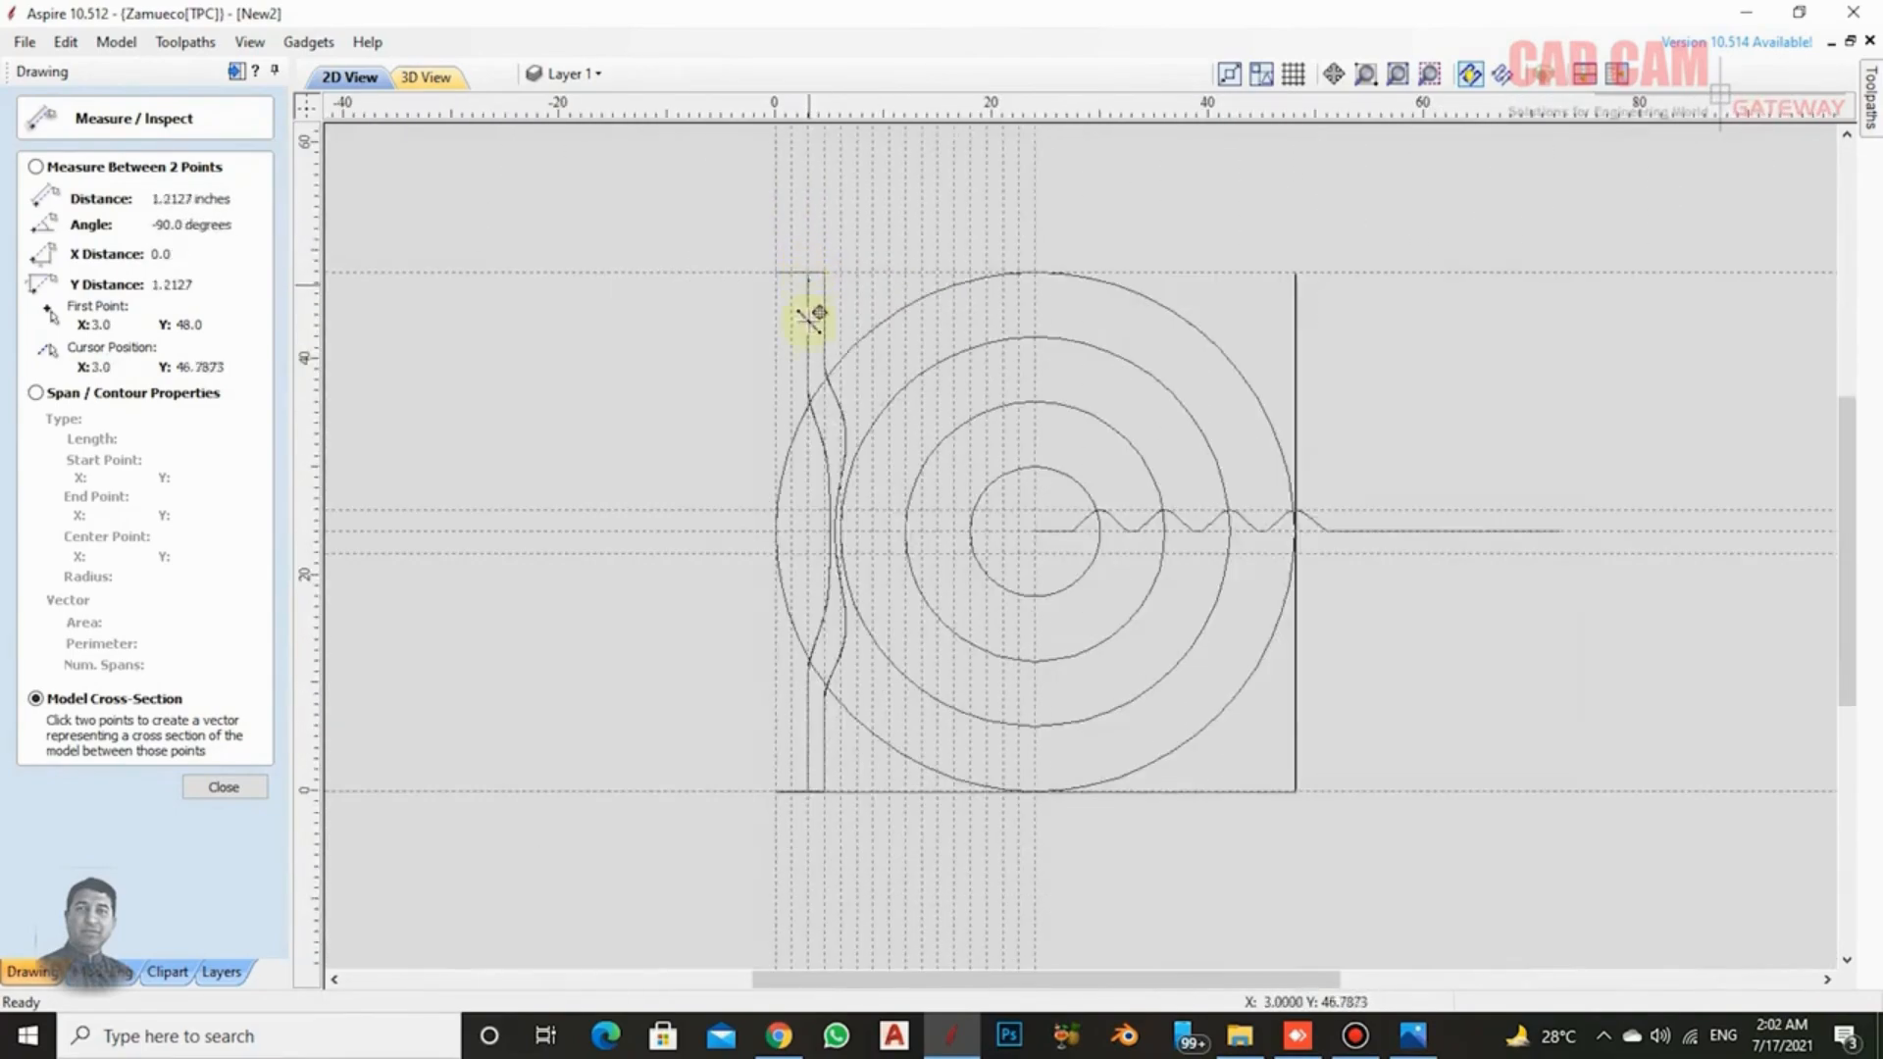
{"action": "scroll", "coordinate": [800, 800], "scroll_direction": "up", "scroll_amount": 10}
{"action": "scroll", "coordinate": [779, 570], "scroll_direction": "up", "scroll_amount": 4}
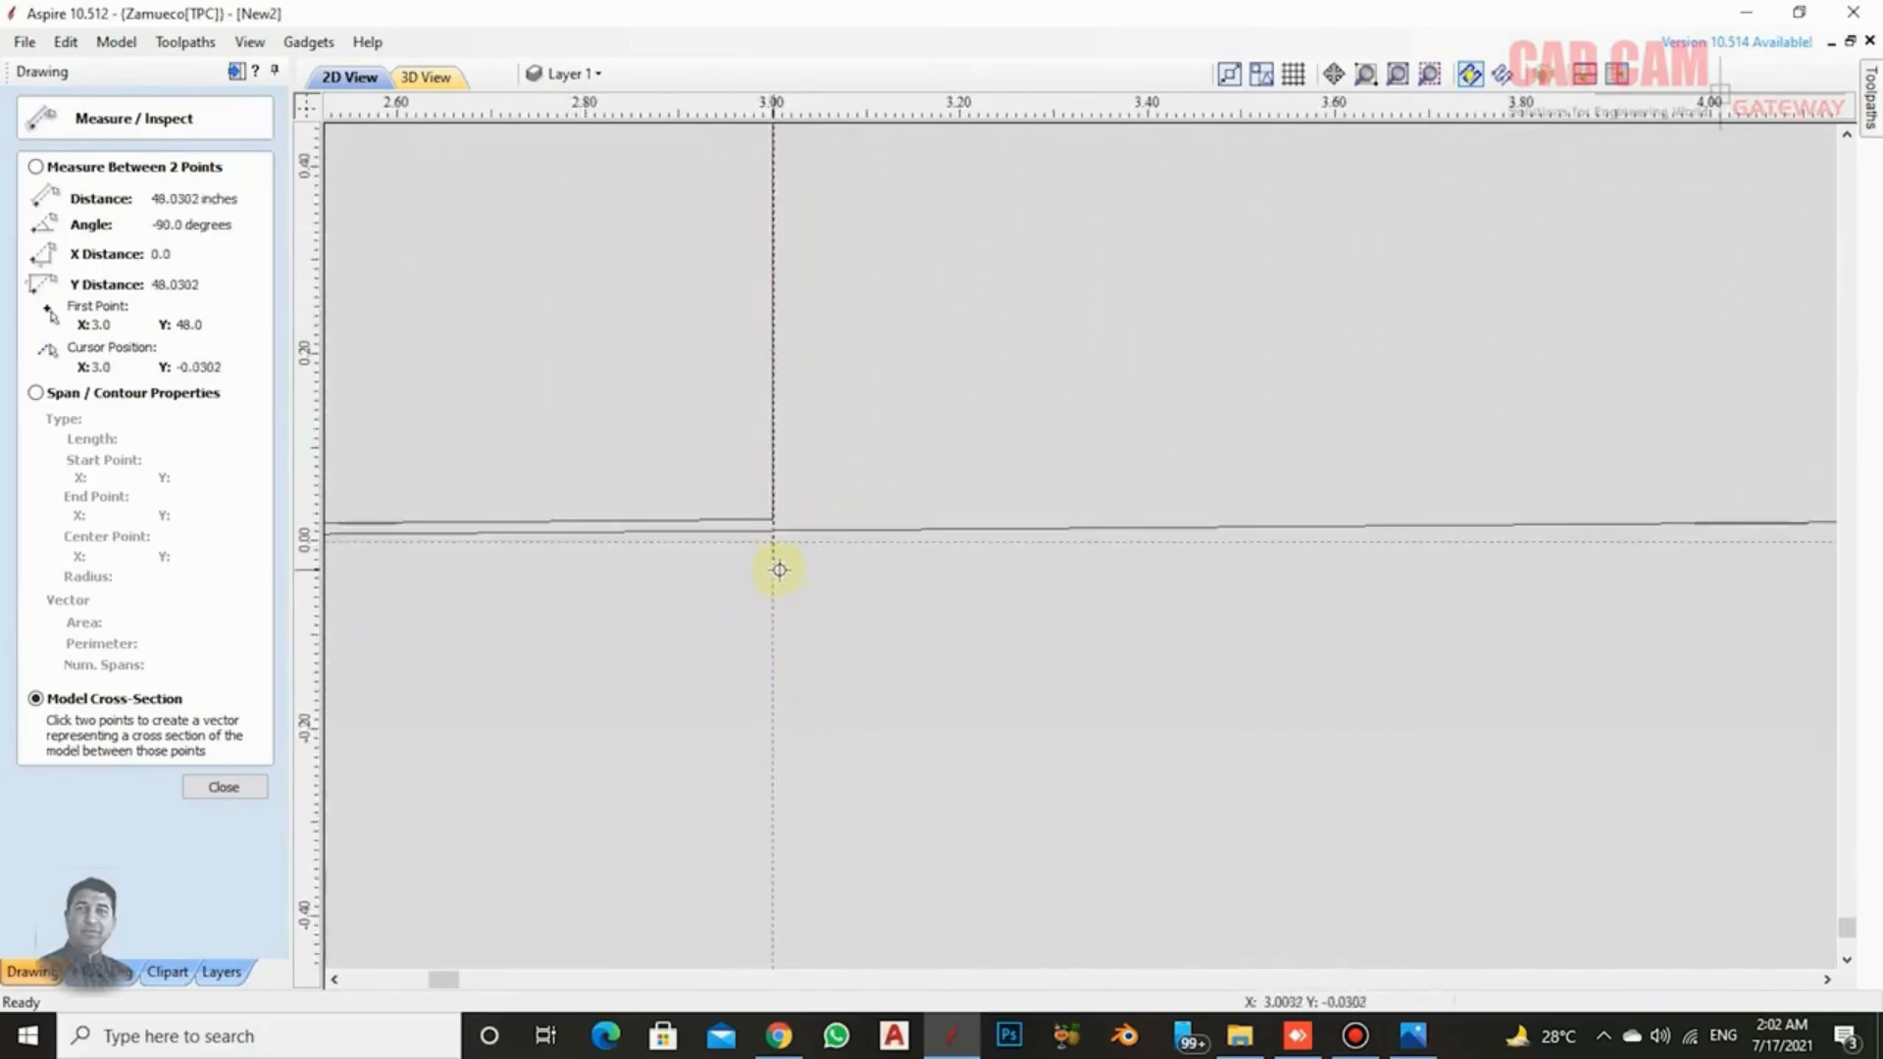
{"action": "scroll", "coordinate": [779, 686], "scroll_direction": "down", "scroll_amount": 15}
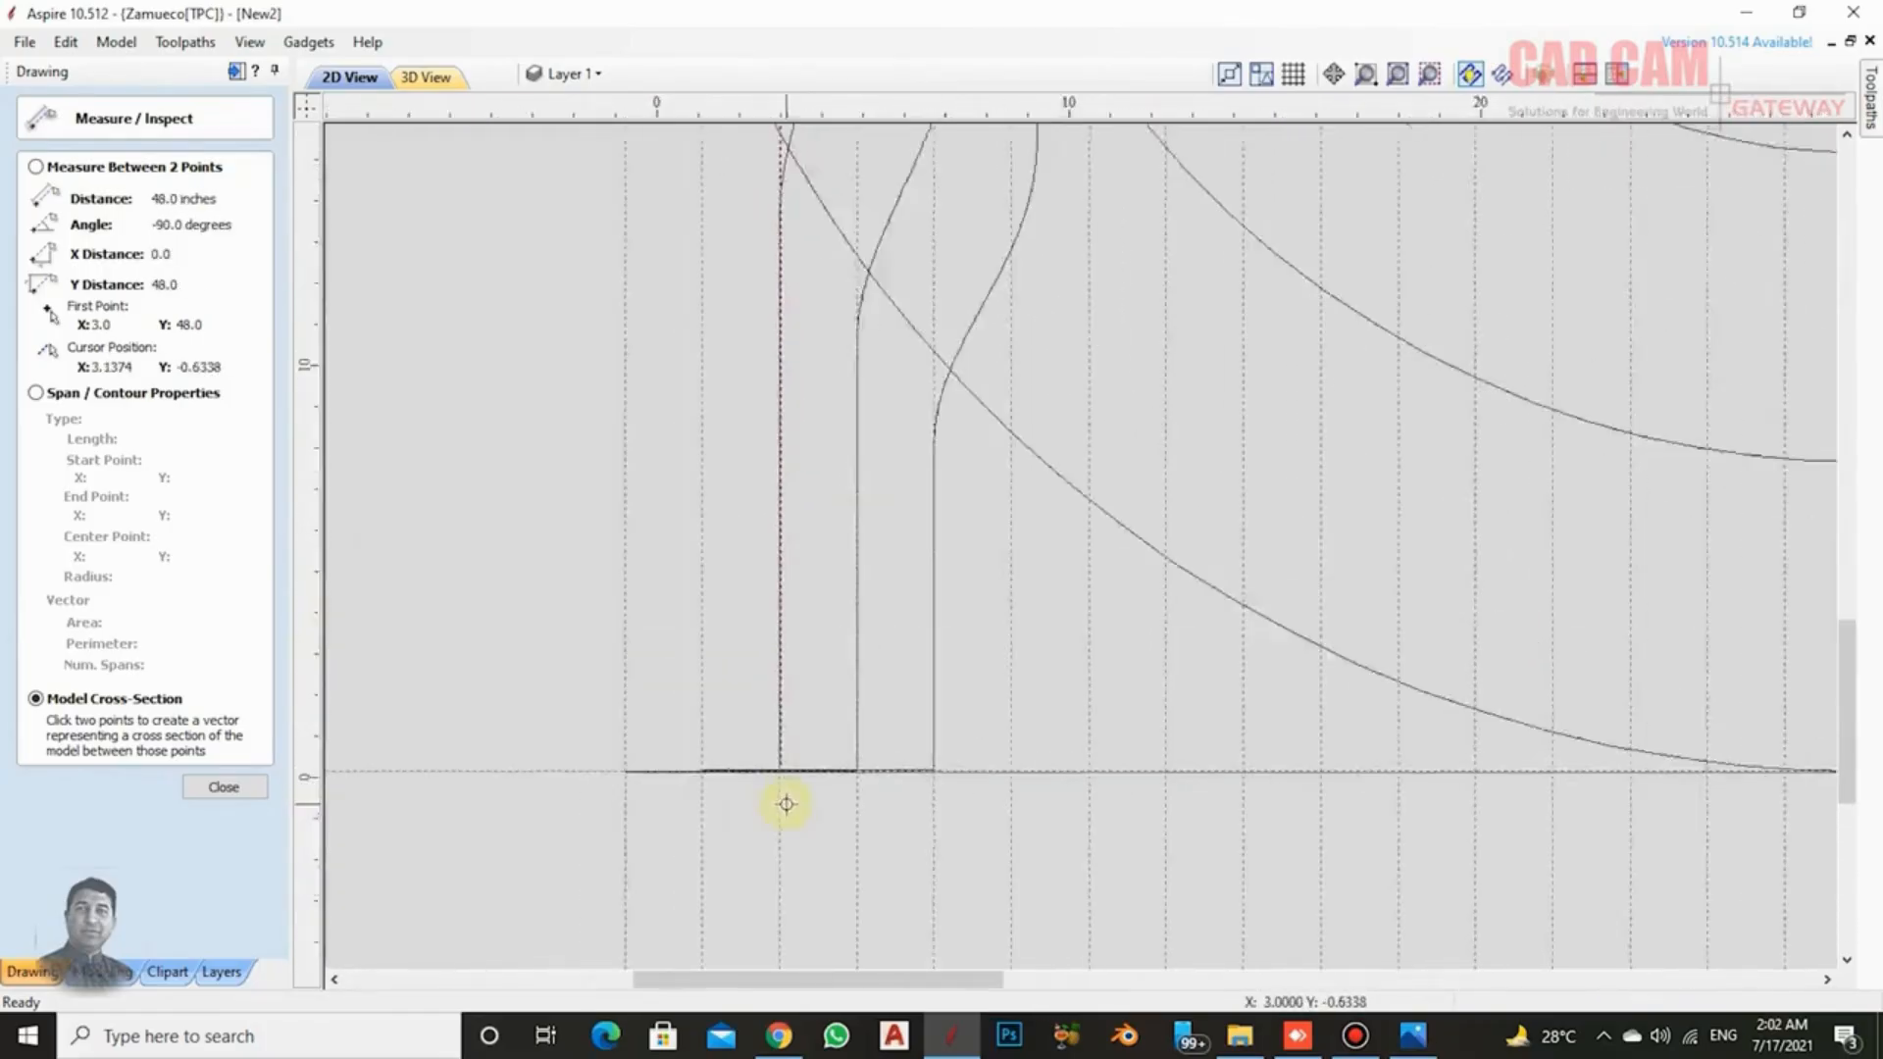
Create a model cross-section along the guide at X 4.5 inches, spanning the panel's full 48-inch height.
{"action": "scroll", "coordinate": [798, 279], "scroll_direction": "up", "scroll_amount": 15}
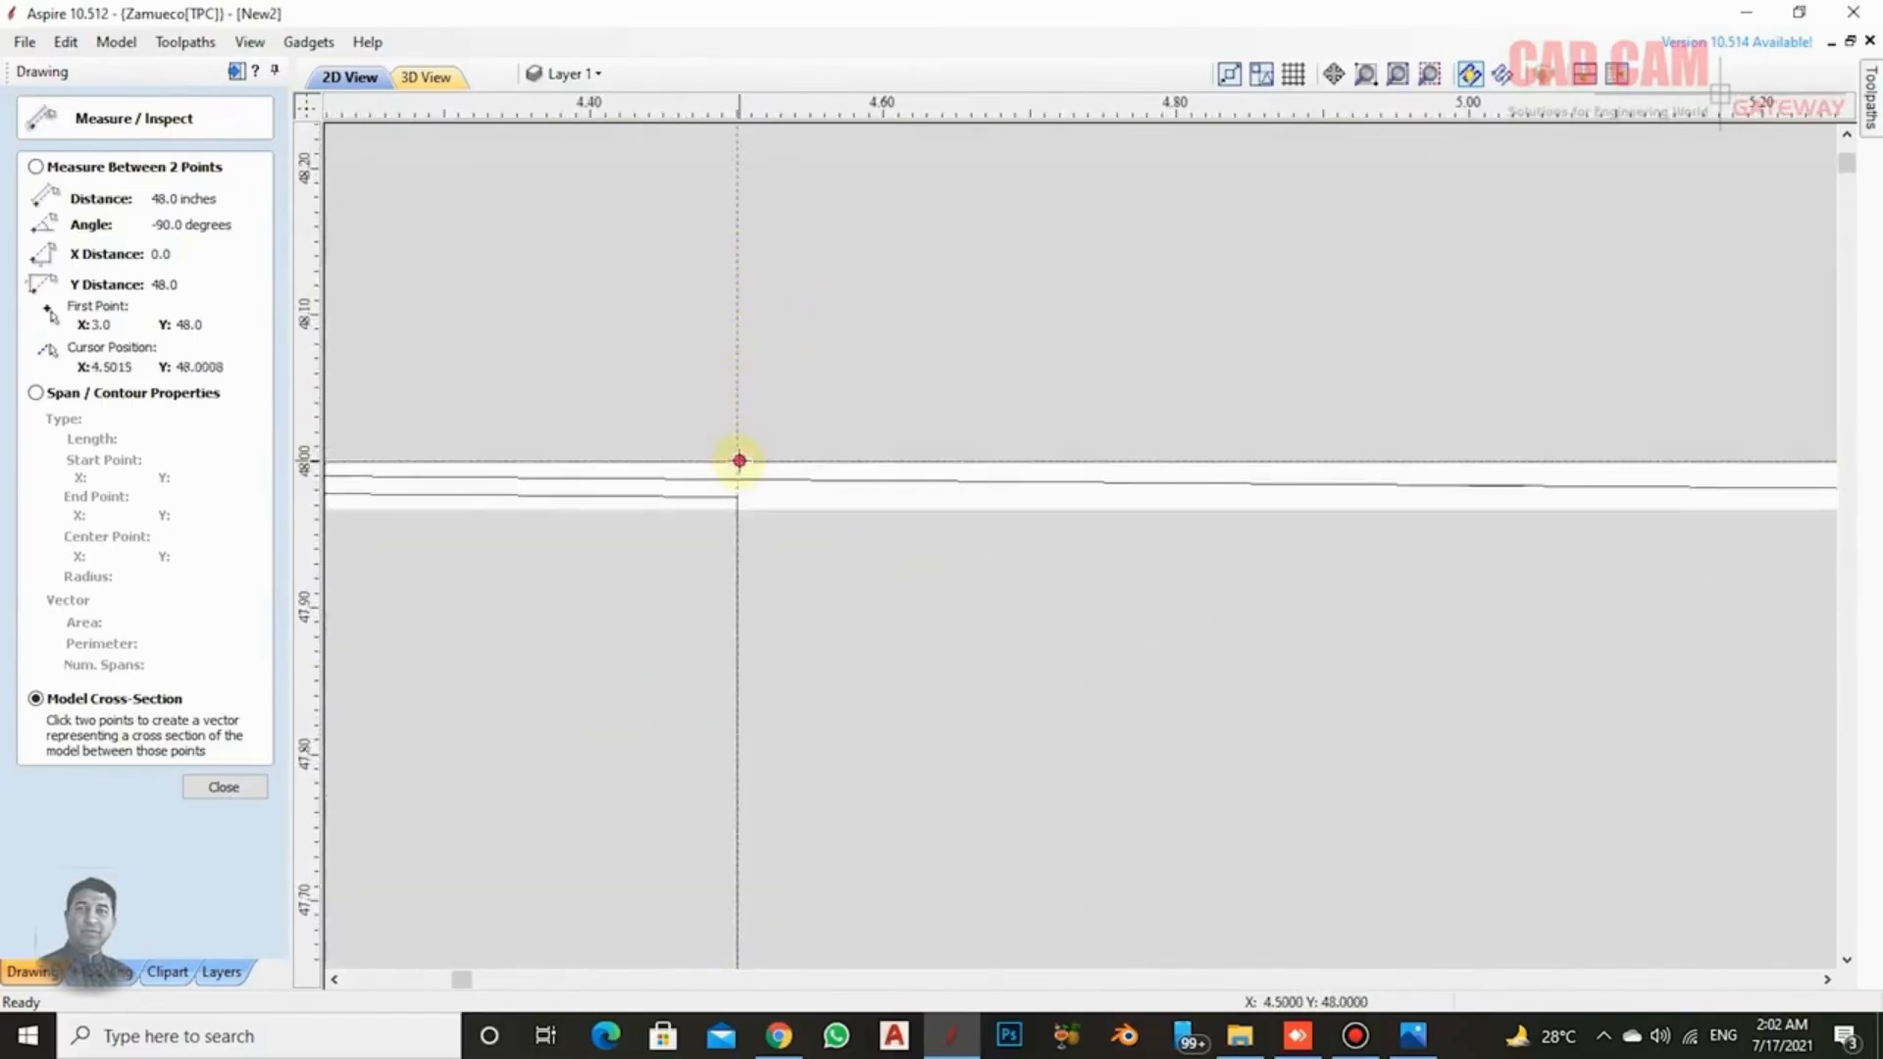
{"action": "left_click", "coordinate": [740, 460]}
{"action": "scroll", "coordinate": [765, 412], "scroll_direction": "down", "scroll_amount": 15}
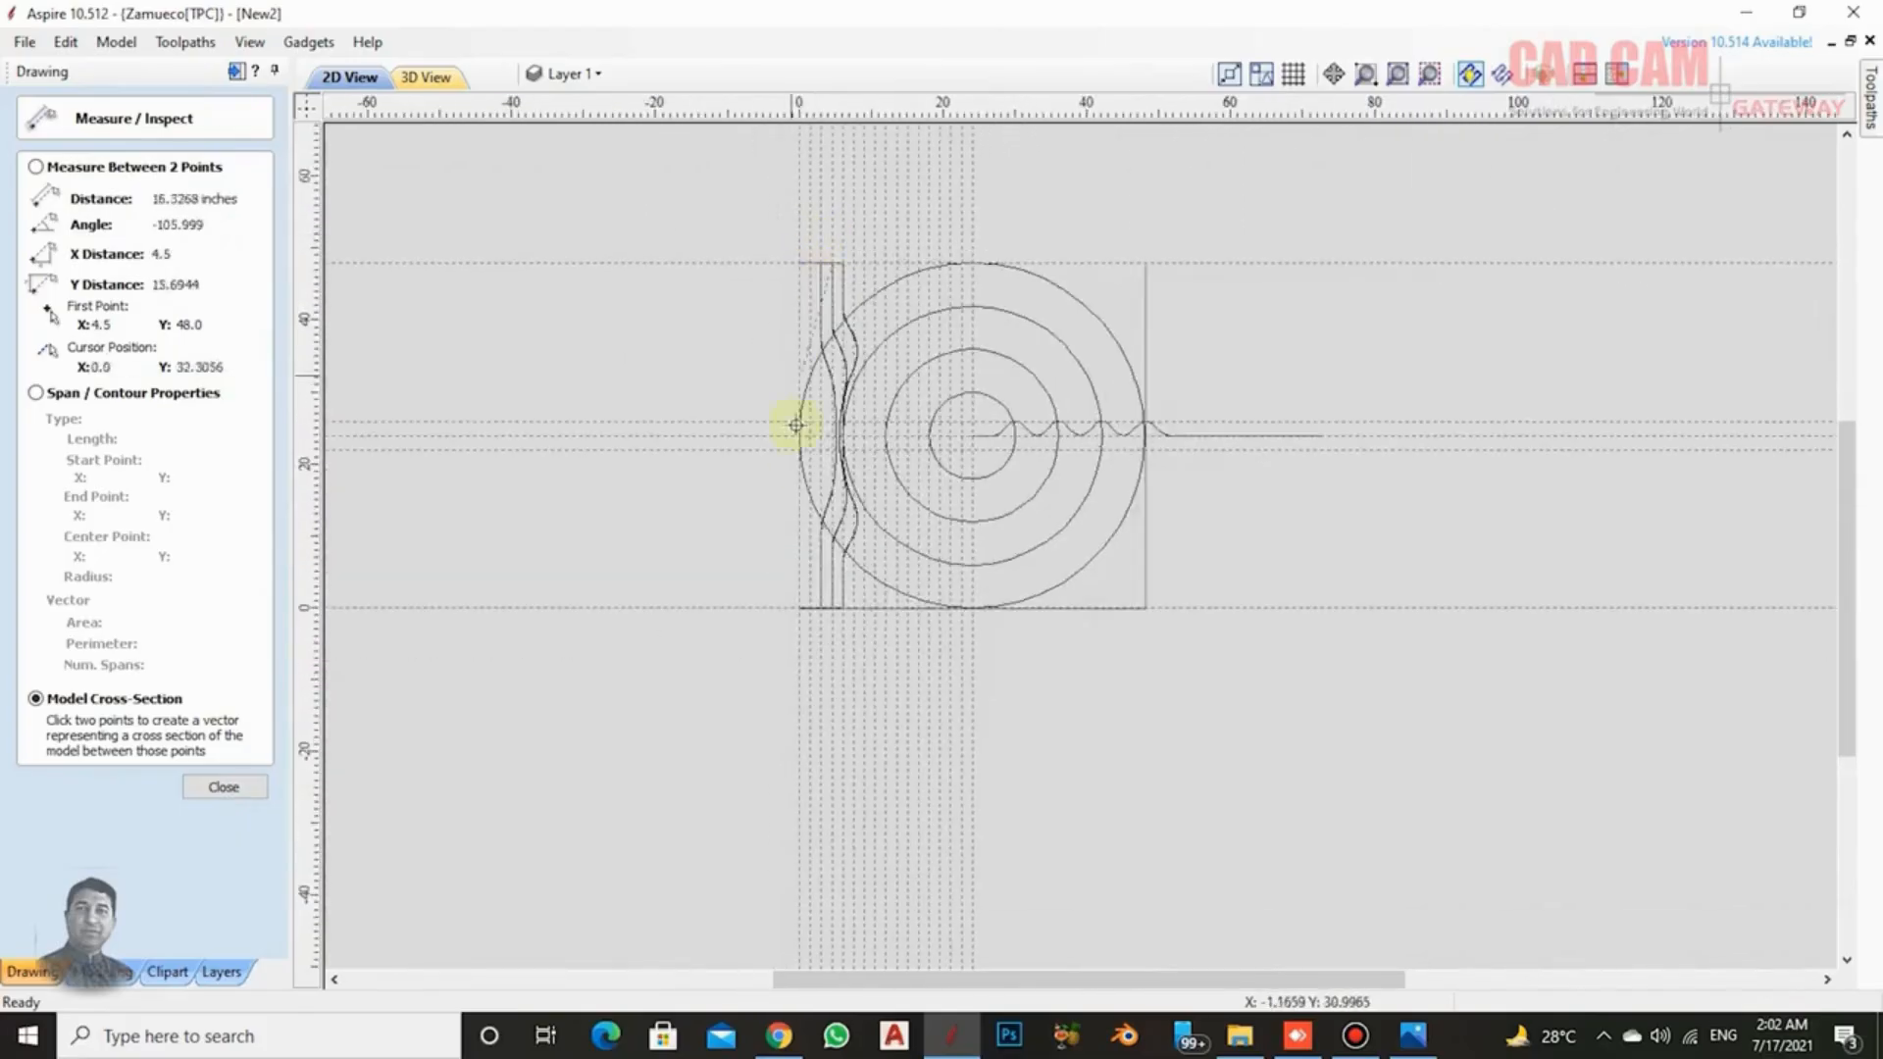
{"action": "scroll", "coordinate": [853, 609], "scroll_direction": "up", "scroll_amount": 3}
{"action": "scroll", "coordinate": [840, 693], "scroll_direction": "up", "scroll_amount": 3}
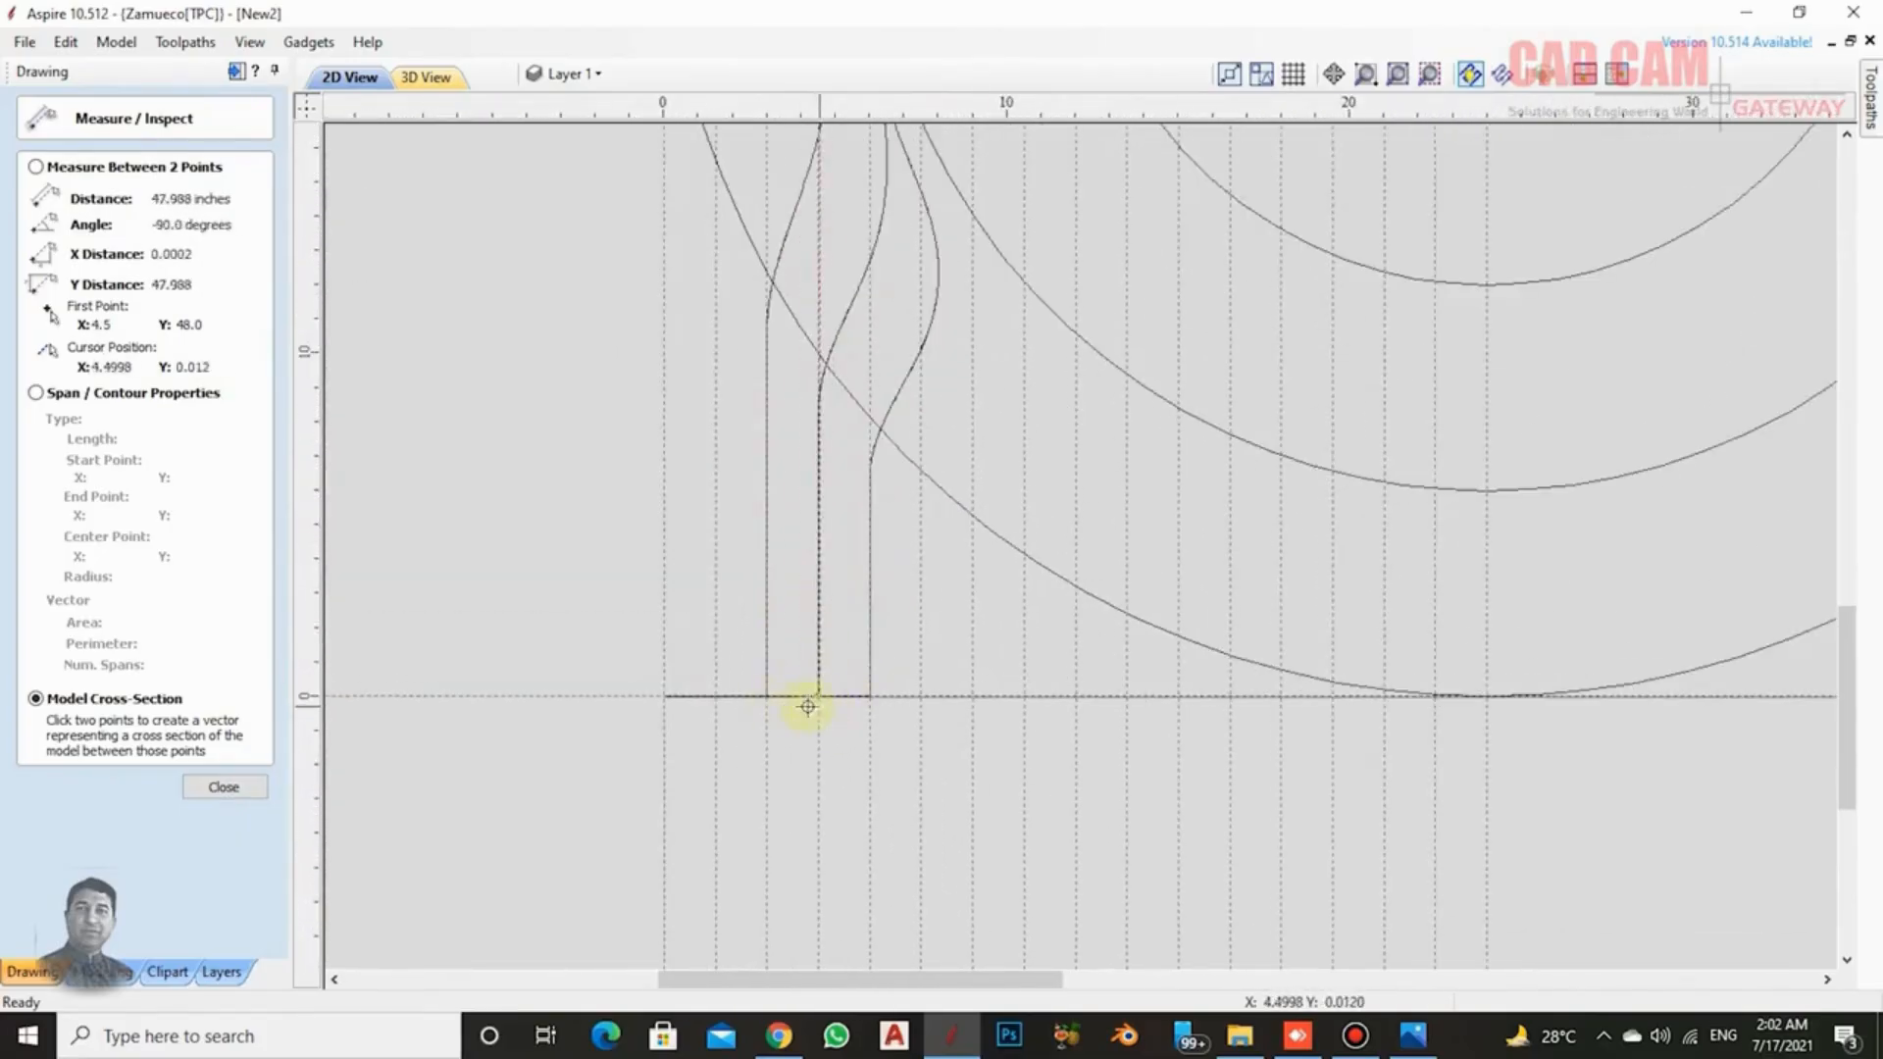
{"action": "scroll", "coordinate": [820, 702], "scroll_direction": "up", "scroll_amount": 6}
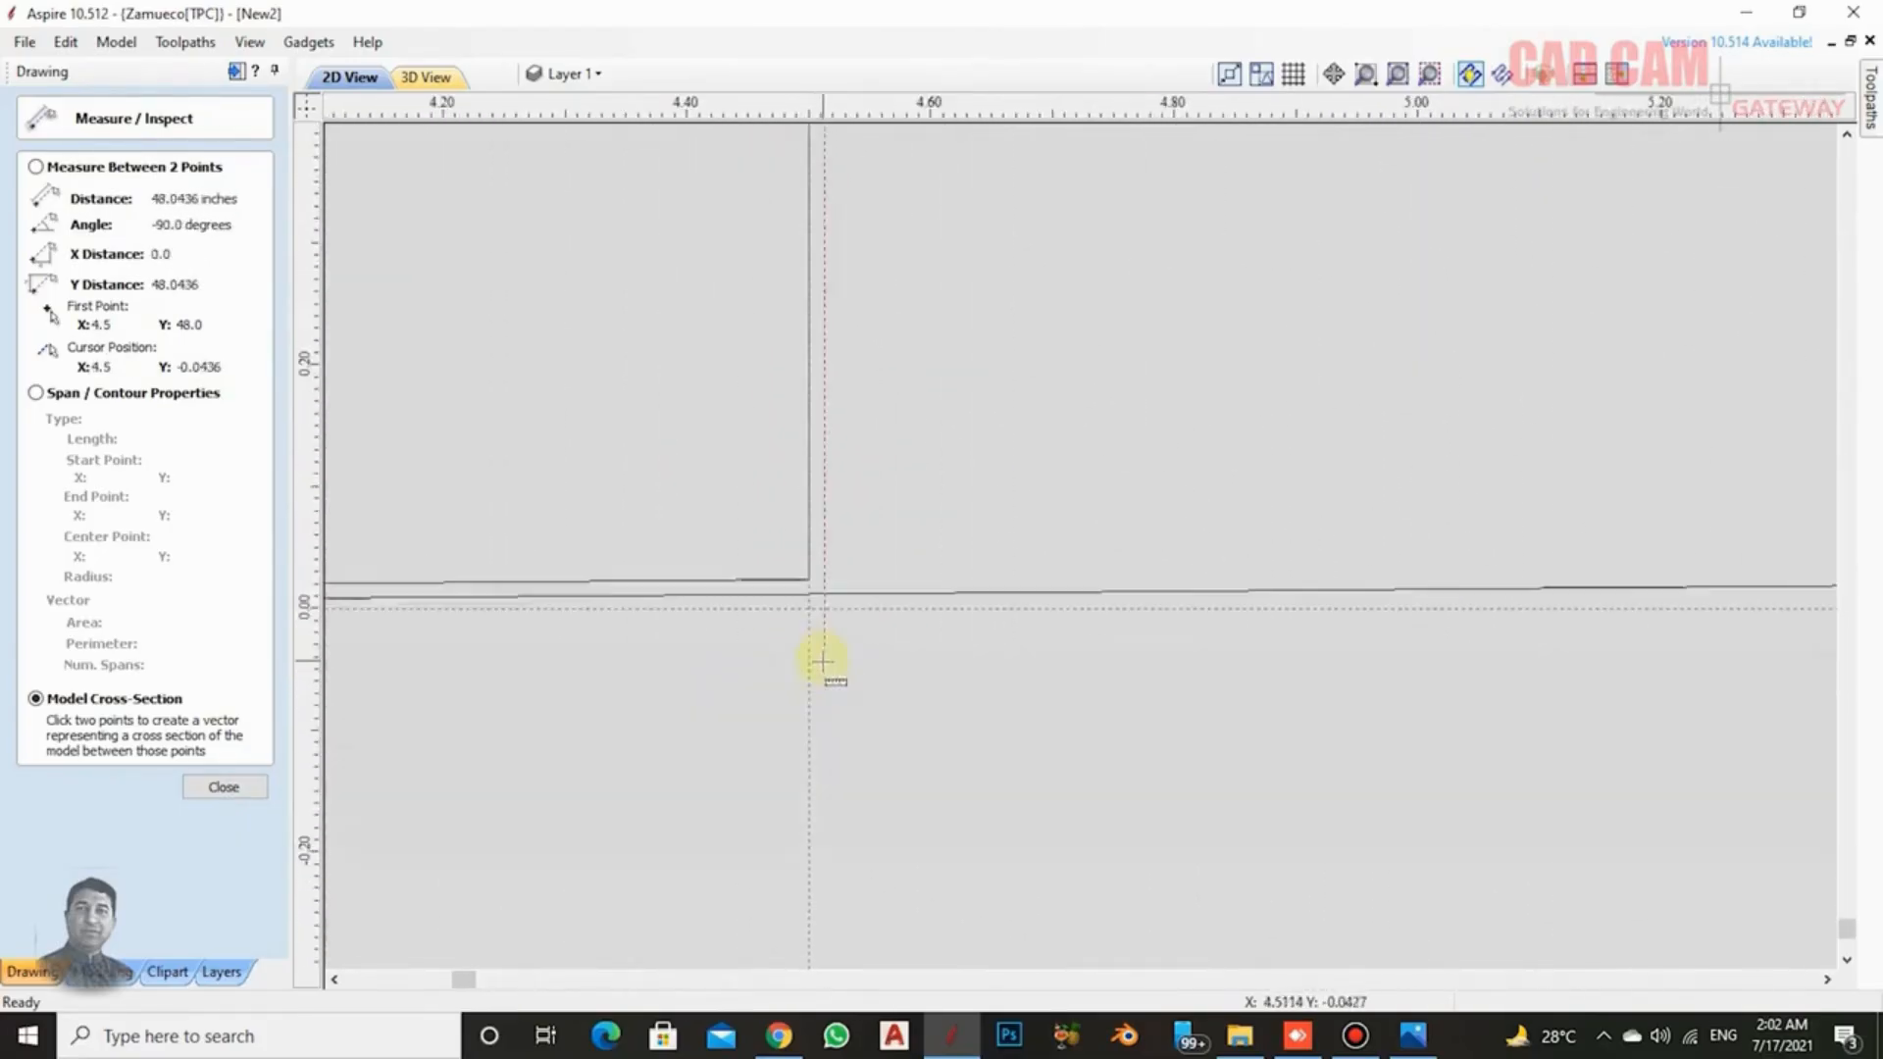
{"action": "scroll", "coordinate": [799, 647], "scroll_direction": "down", "scroll_amount": 7}
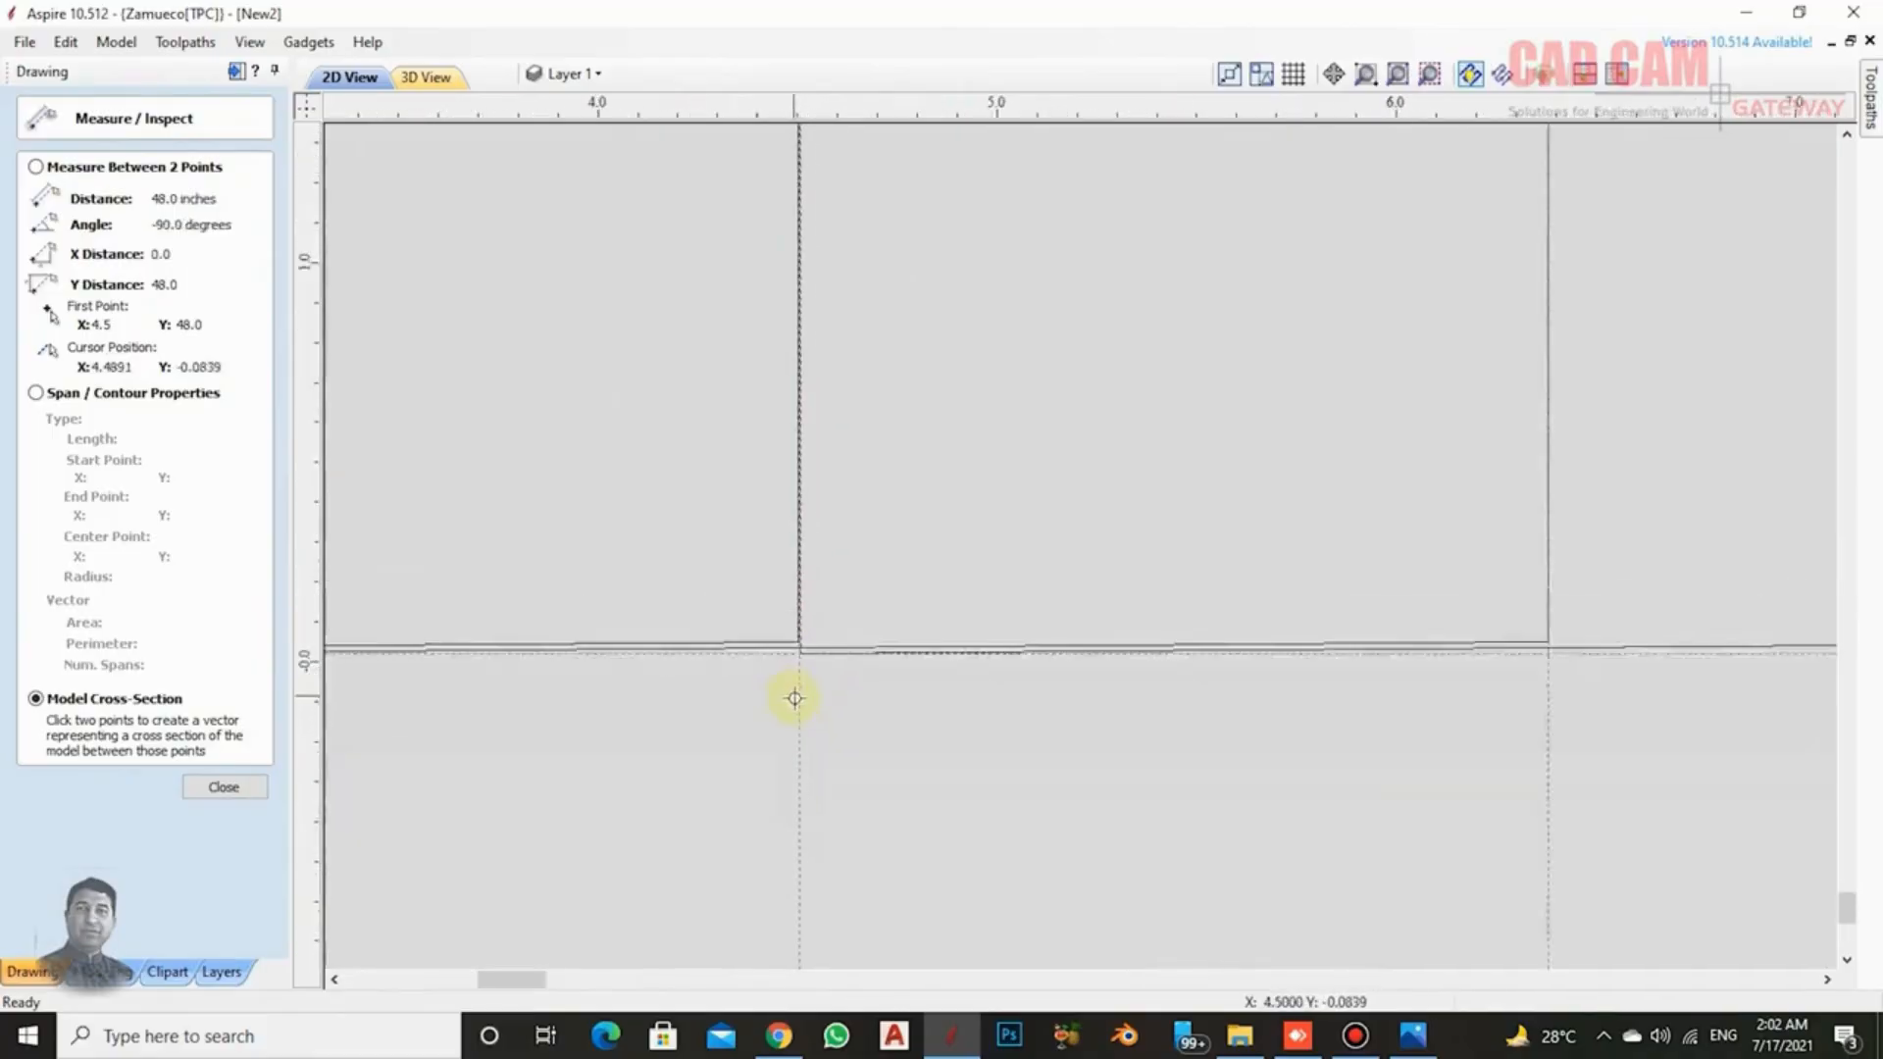
Create a model cross-section along the guide at X 6.0 inches, between the horizontal guides at Y 48 and Y 0.
{"action": "scroll", "coordinate": [806, 763], "scroll_direction": "down", "scroll_amount": 4}
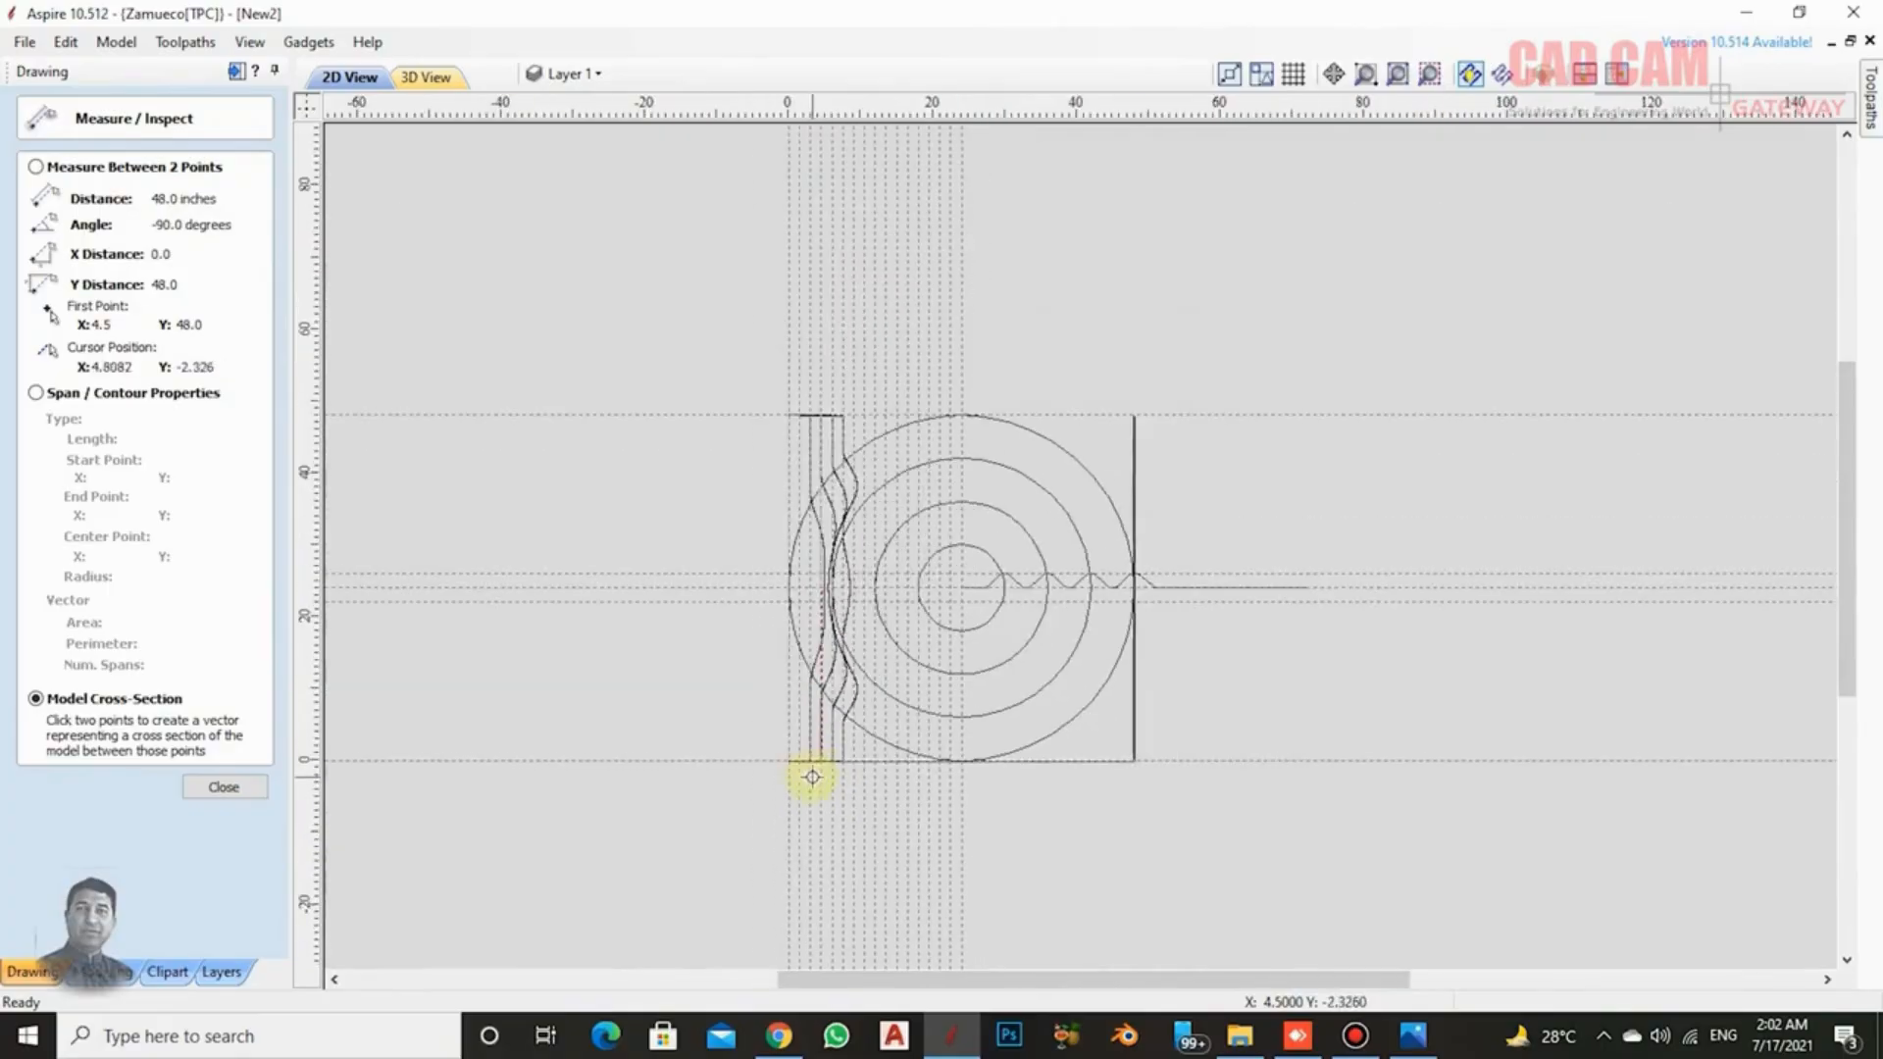
{"action": "scroll", "coordinate": [829, 581], "scroll_direction": "up", "scroll_amount": 1}
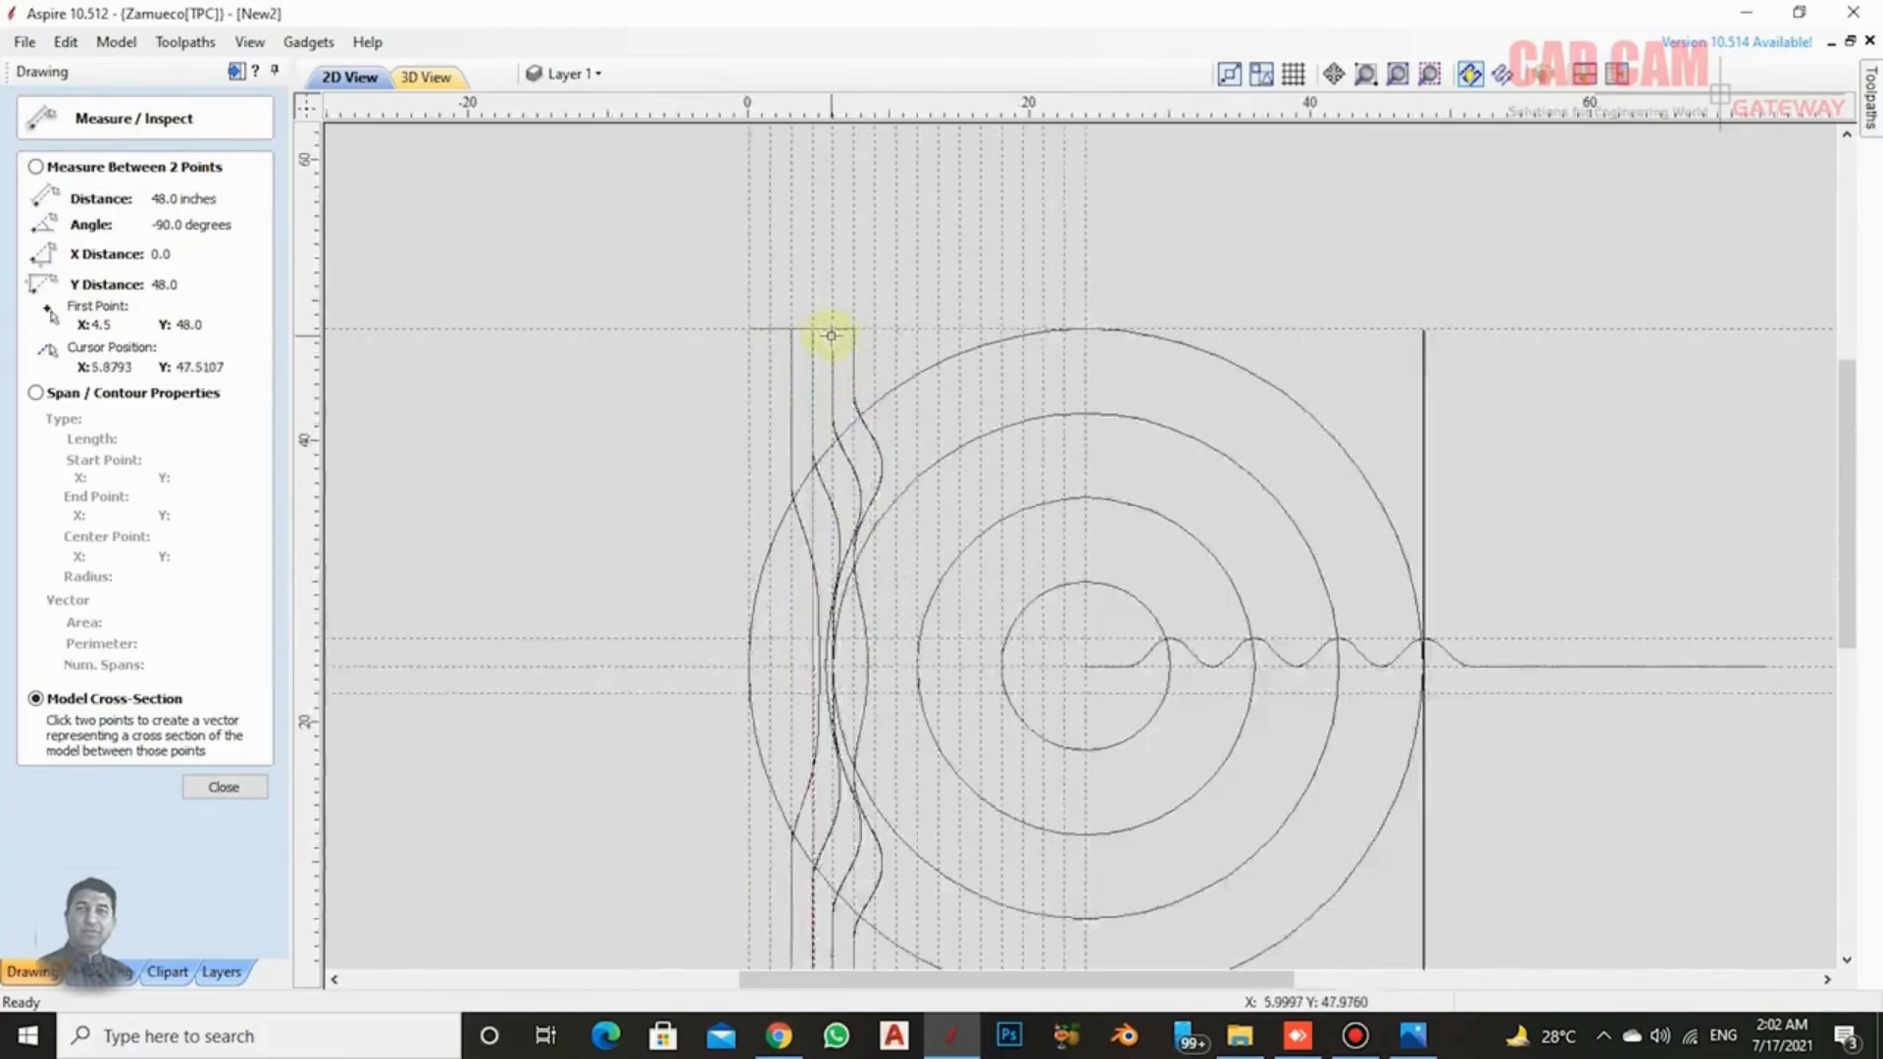
{"action": "scroll", "coordinate": [832, 333], "scroll_direction": "up", "scroll_amount": 8}
{"action": "scroll", "coordinate": [821, 442], "scroll_direction": "up", "scroll_amount": 2}
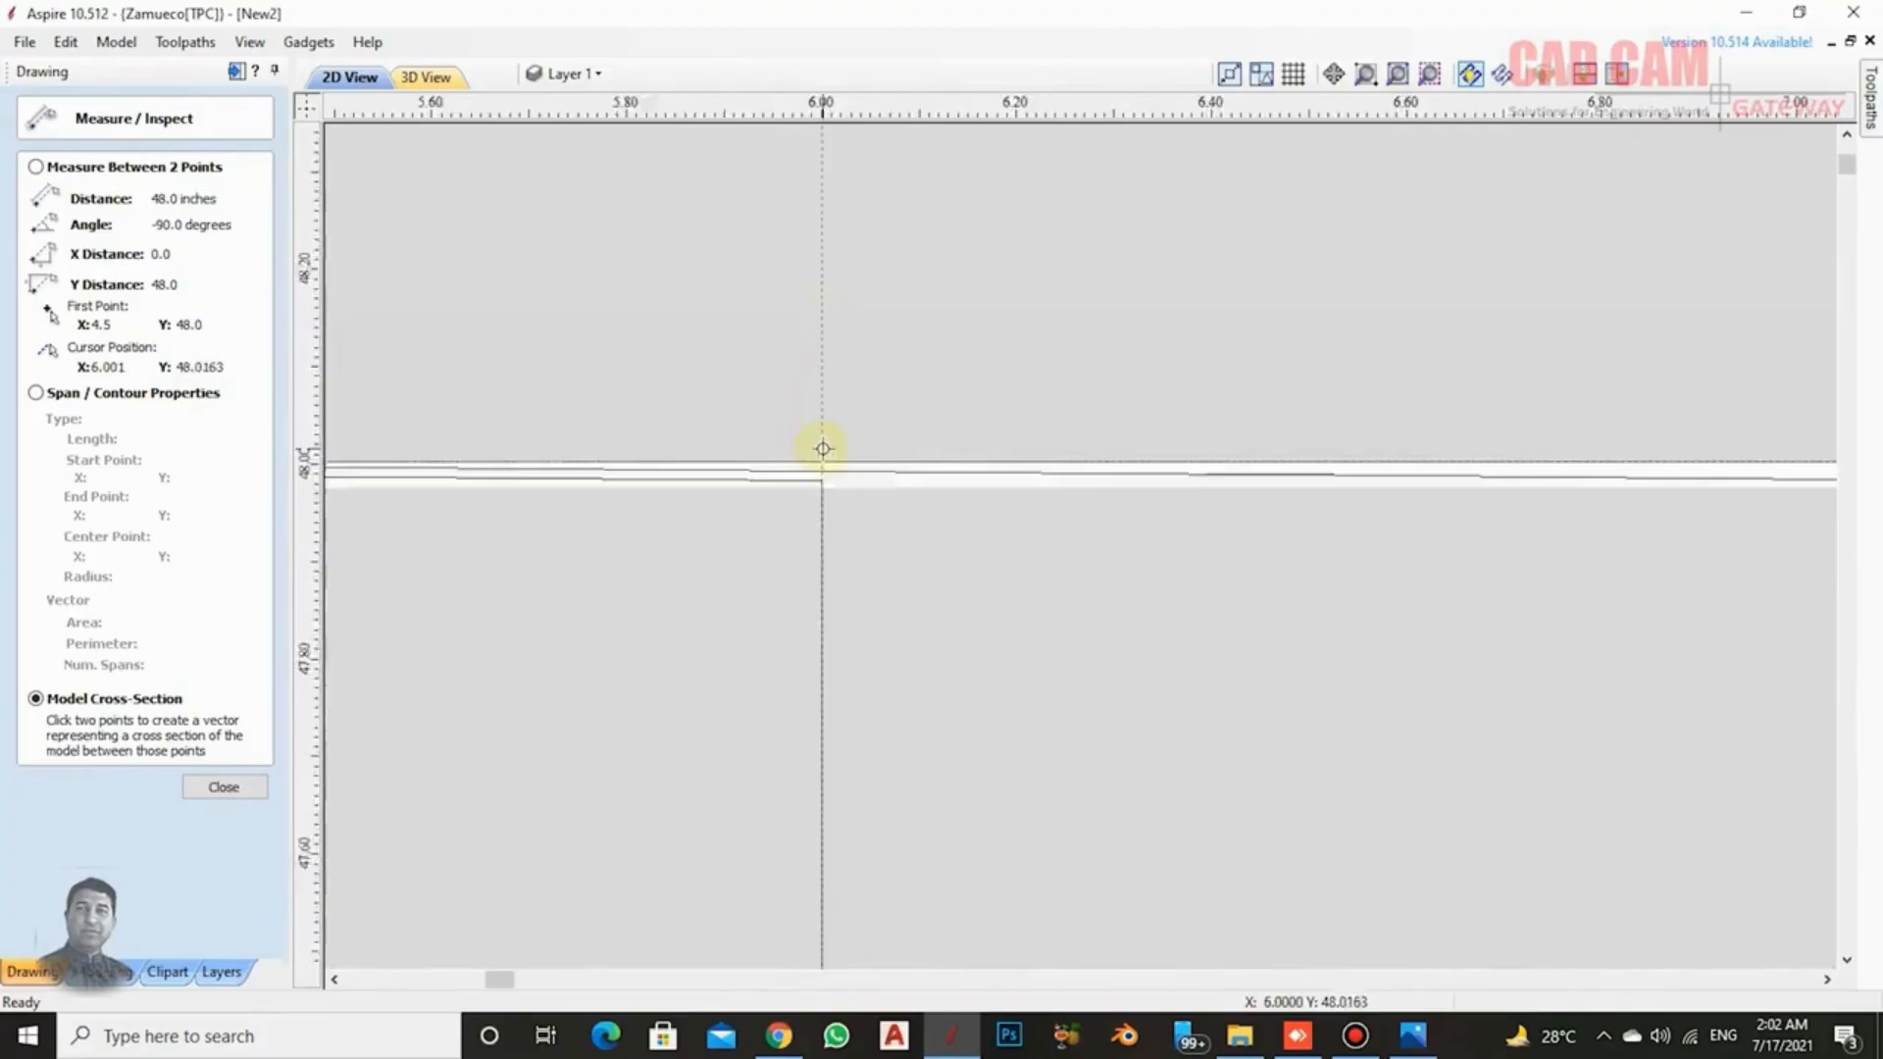
{"action": "left_click", "coordinate": [821, 470]}
{"action": "scroll", "coordinate": [820, 363], "scroll_direction": "down", "scroll_amount": 7}
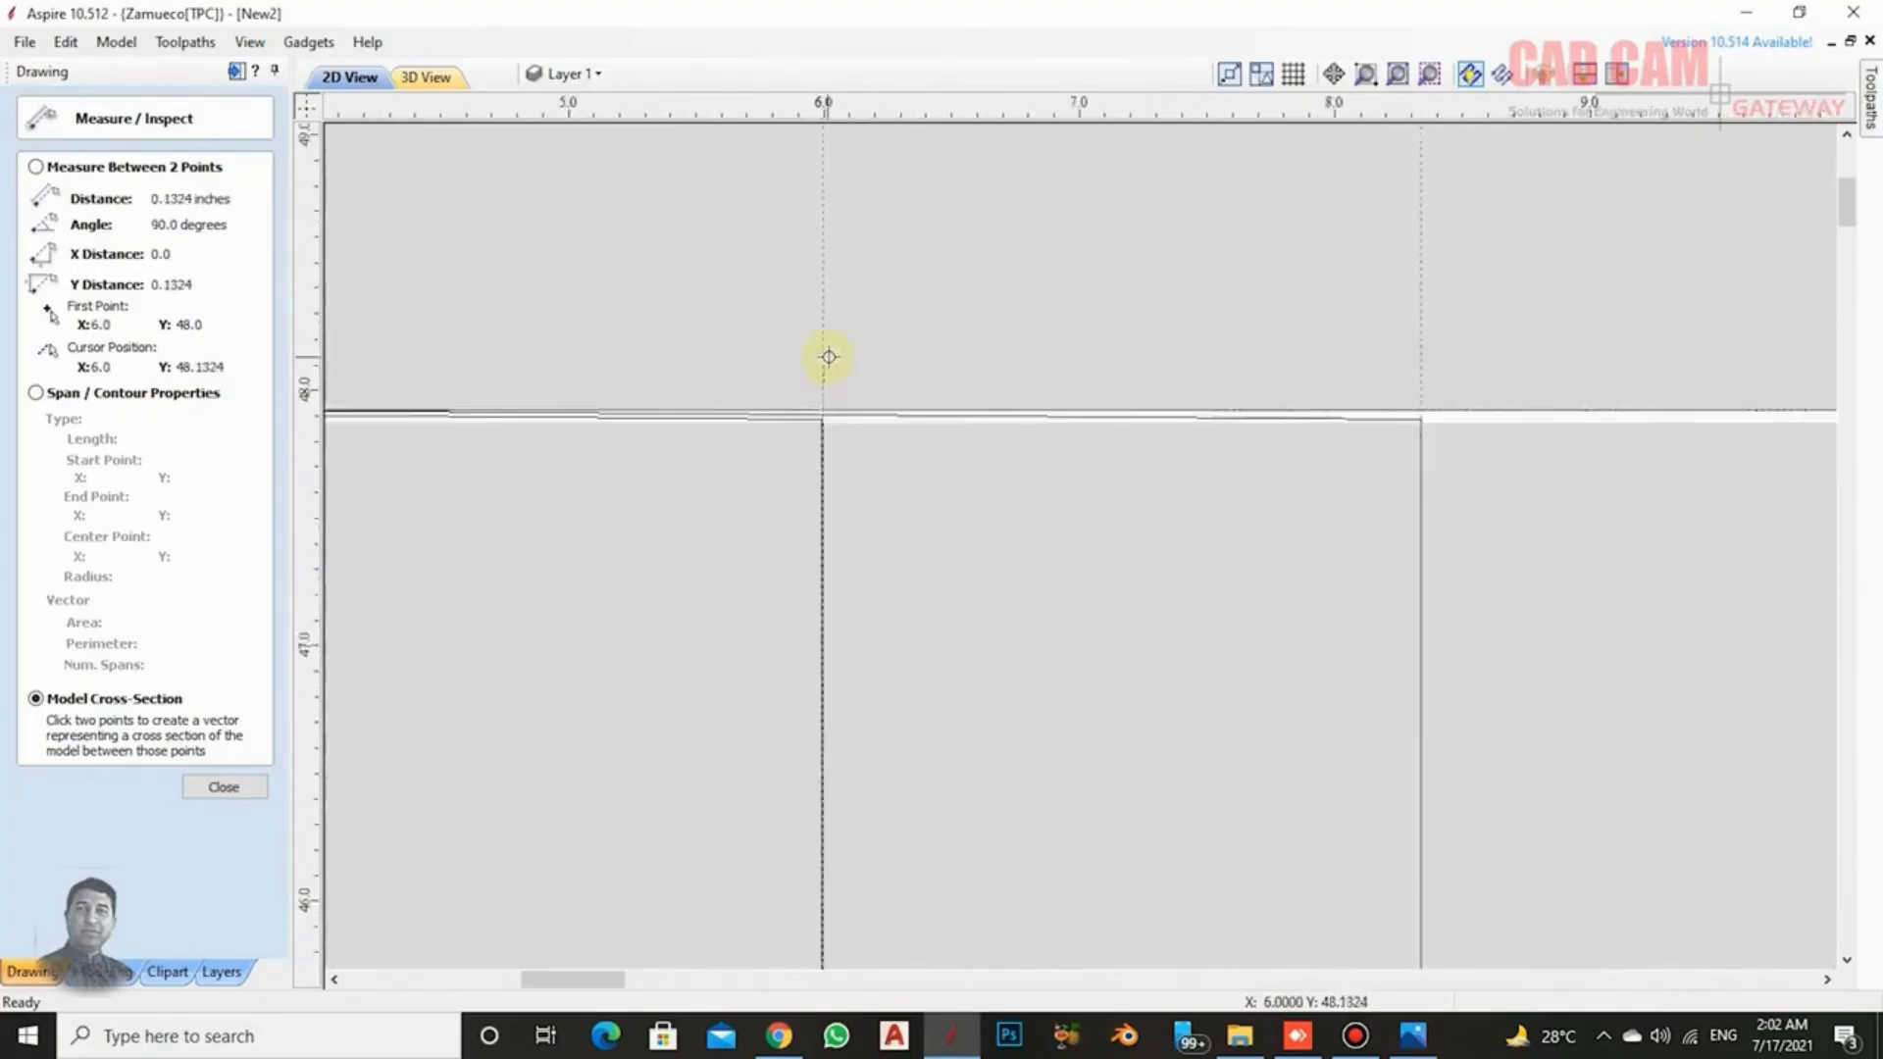
{"action": "scroll", "coordinate": [836, 353], "scroll_direction": "down", "scroll_amount": 3}
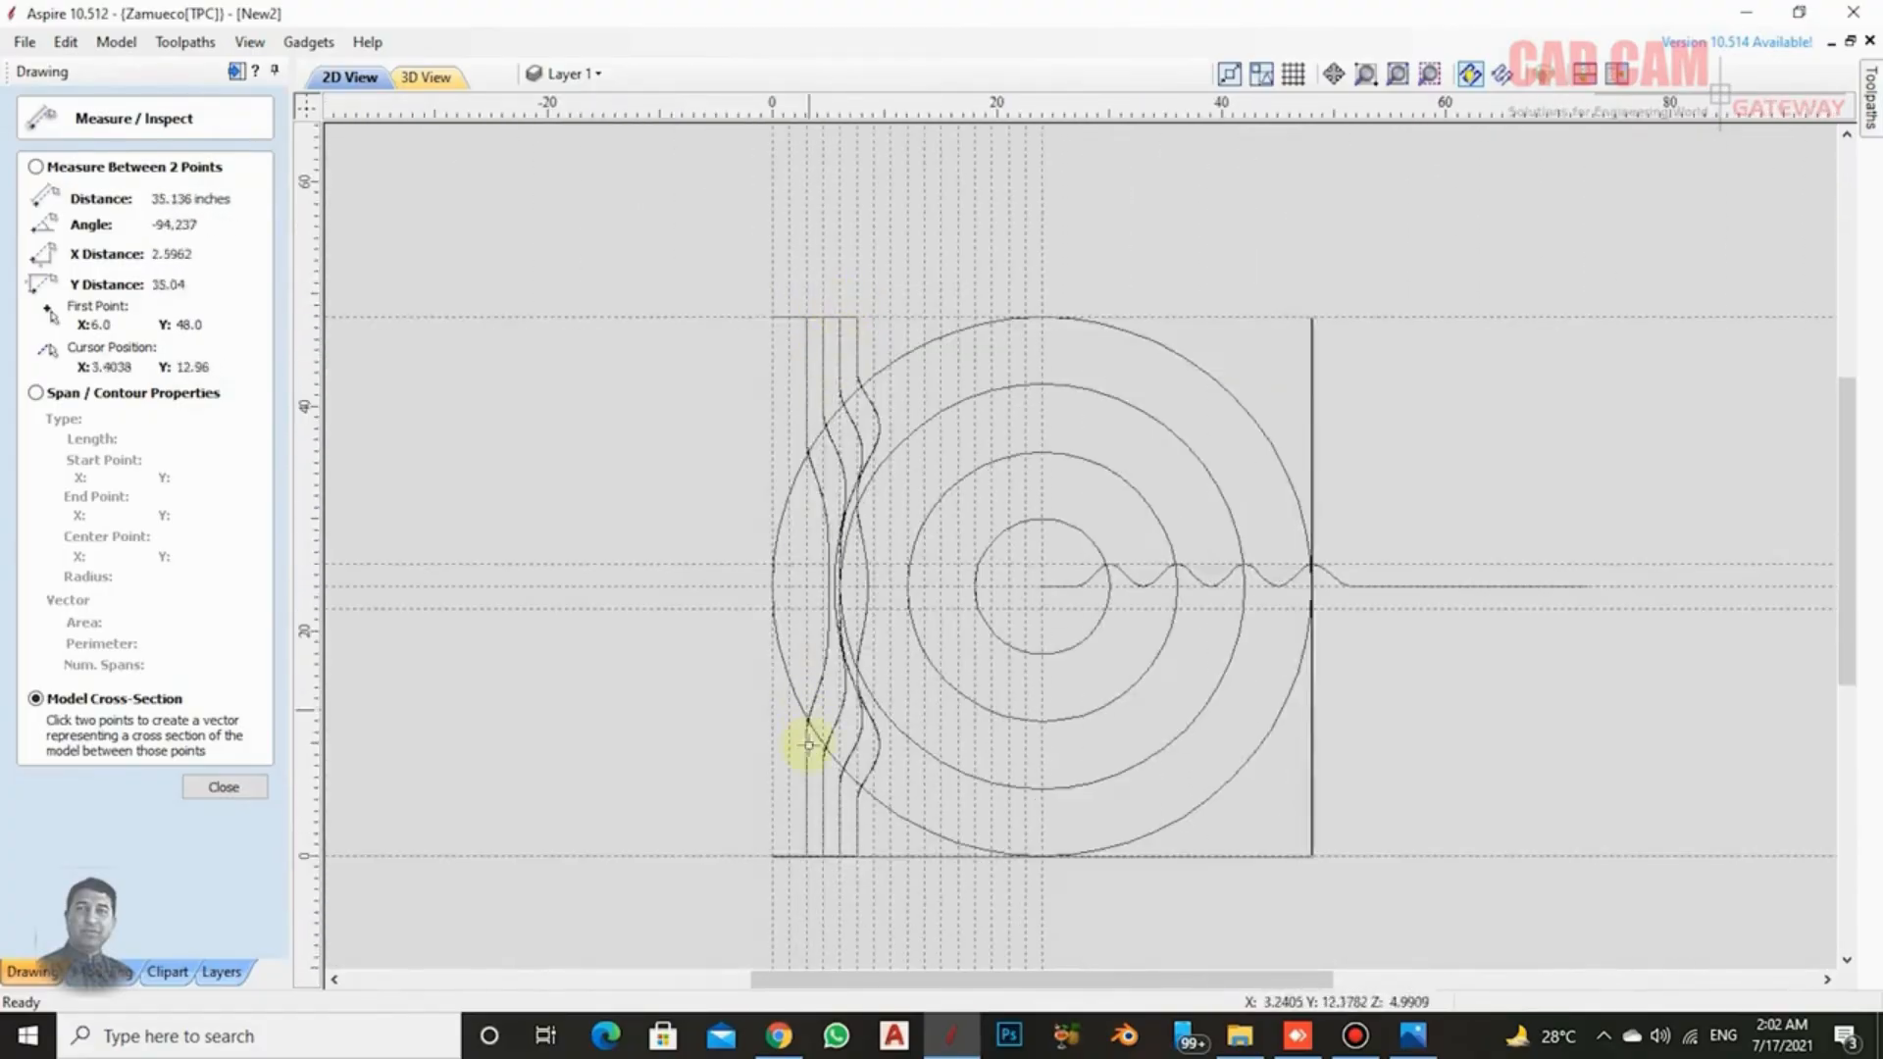
{"action": "scroll", "coordinate": [828, 854], "scroll_direction": "up", "scroll_amount": 3}
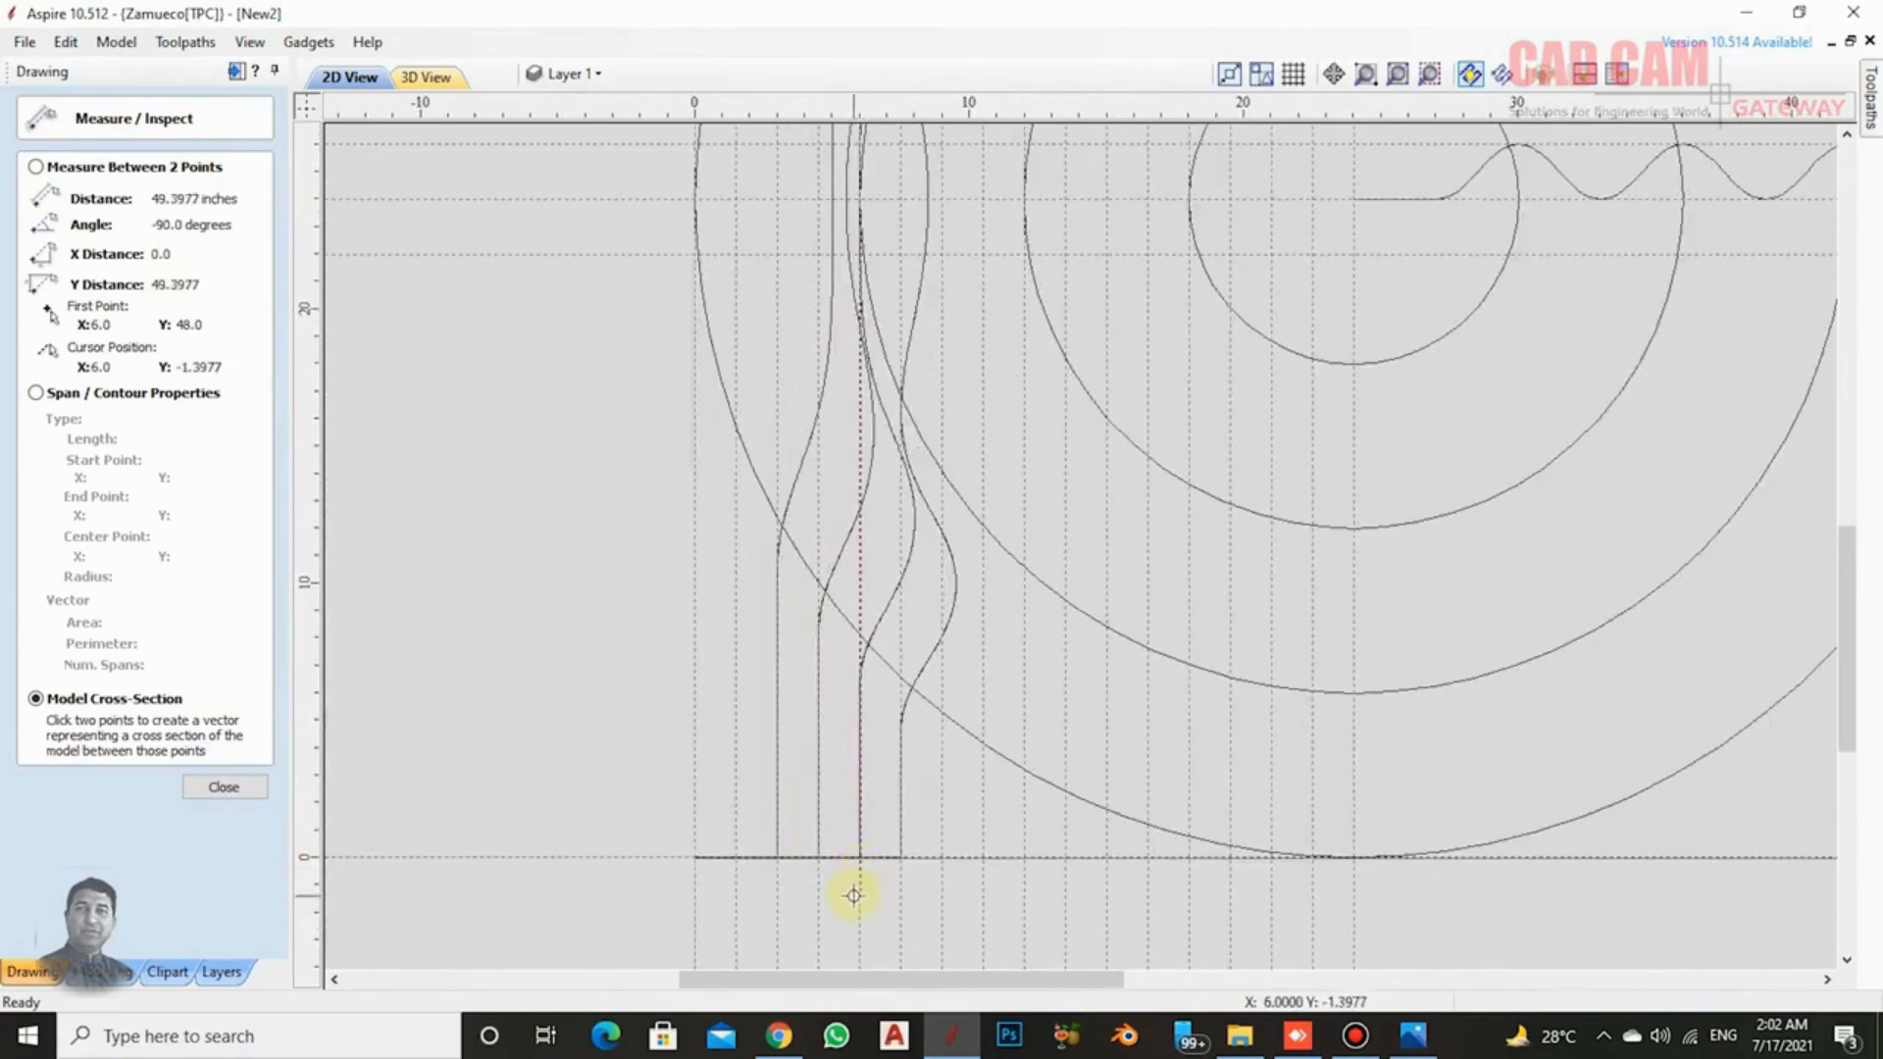
{"action": "scroll", "coordinate": [853, 894], "scroll_direction": "up", "scroll_amount": 8}
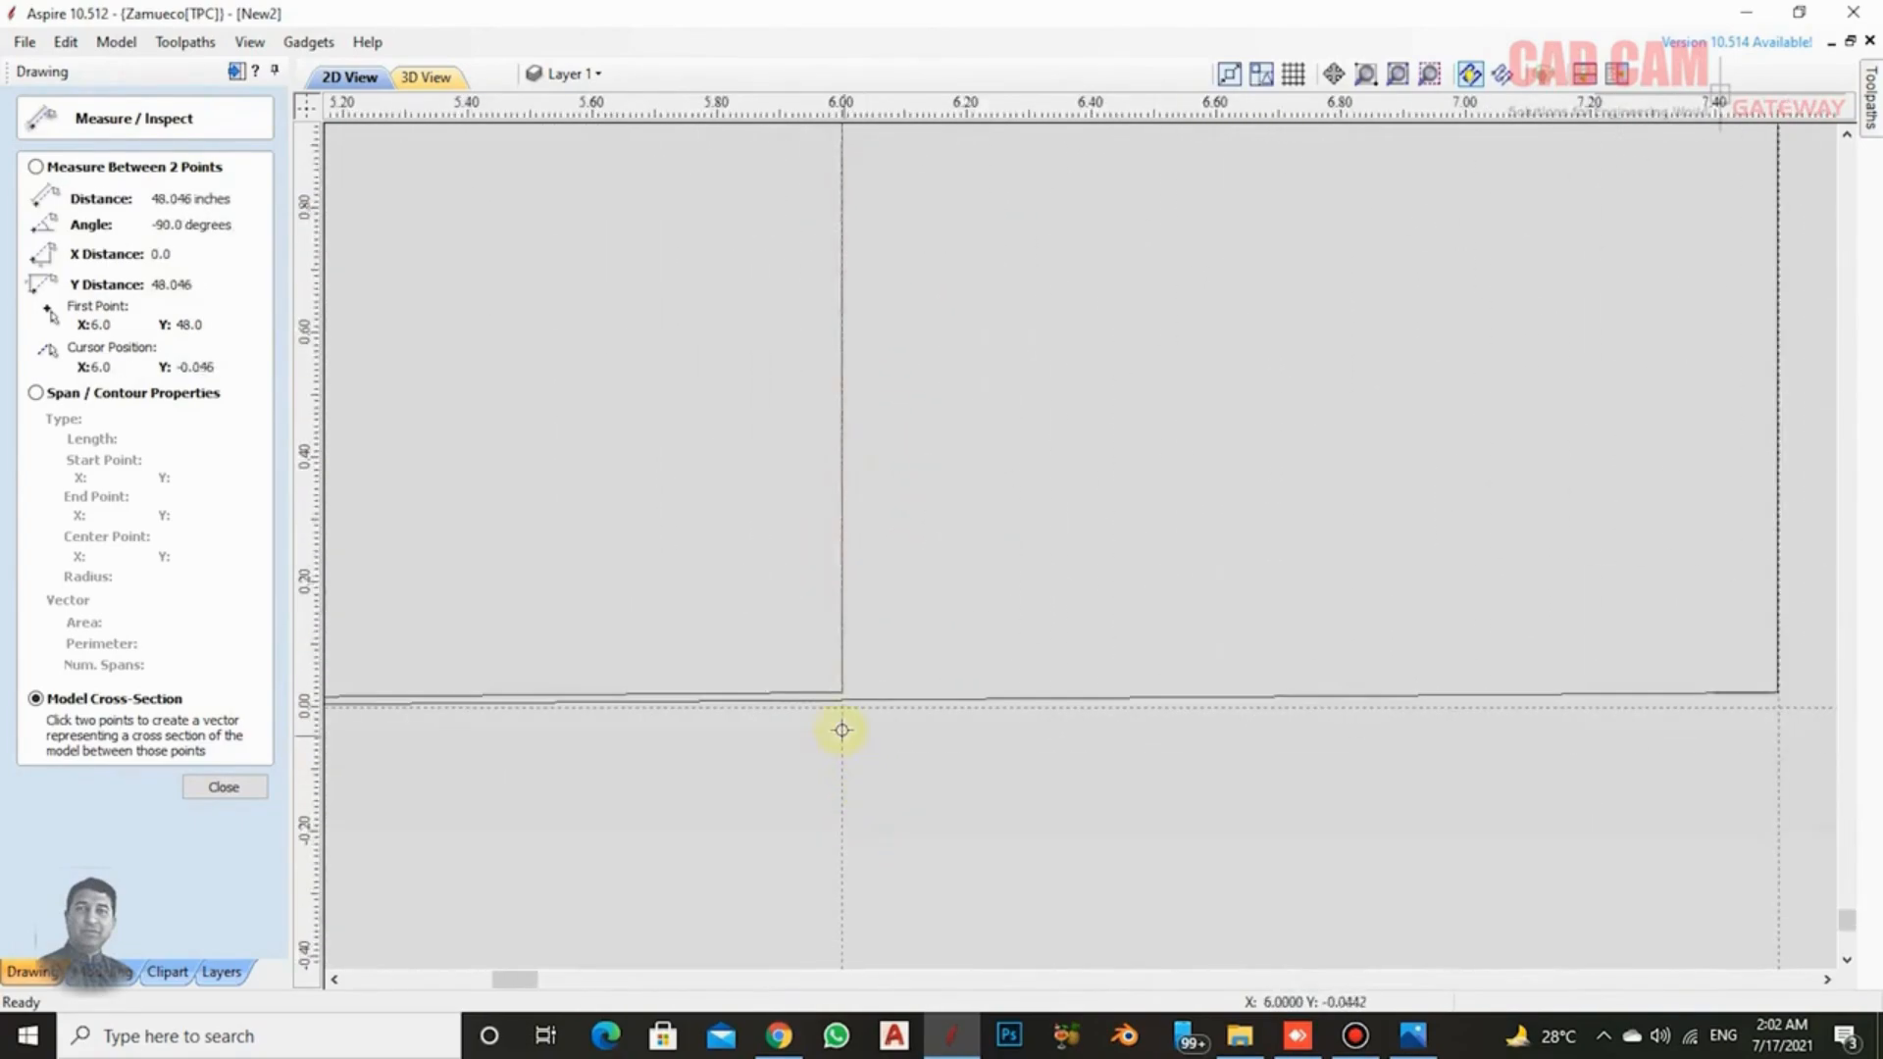
{"action": "left_click", "coordinate": [839, 719]}
Create a model cross-section along the guide at X 7.5 inches, from Y 48 to the panel's lower edge.
{"action": "scroll", "coordinate": [789, 837], "scroll_direction": "down", "scroll_amount": 3}
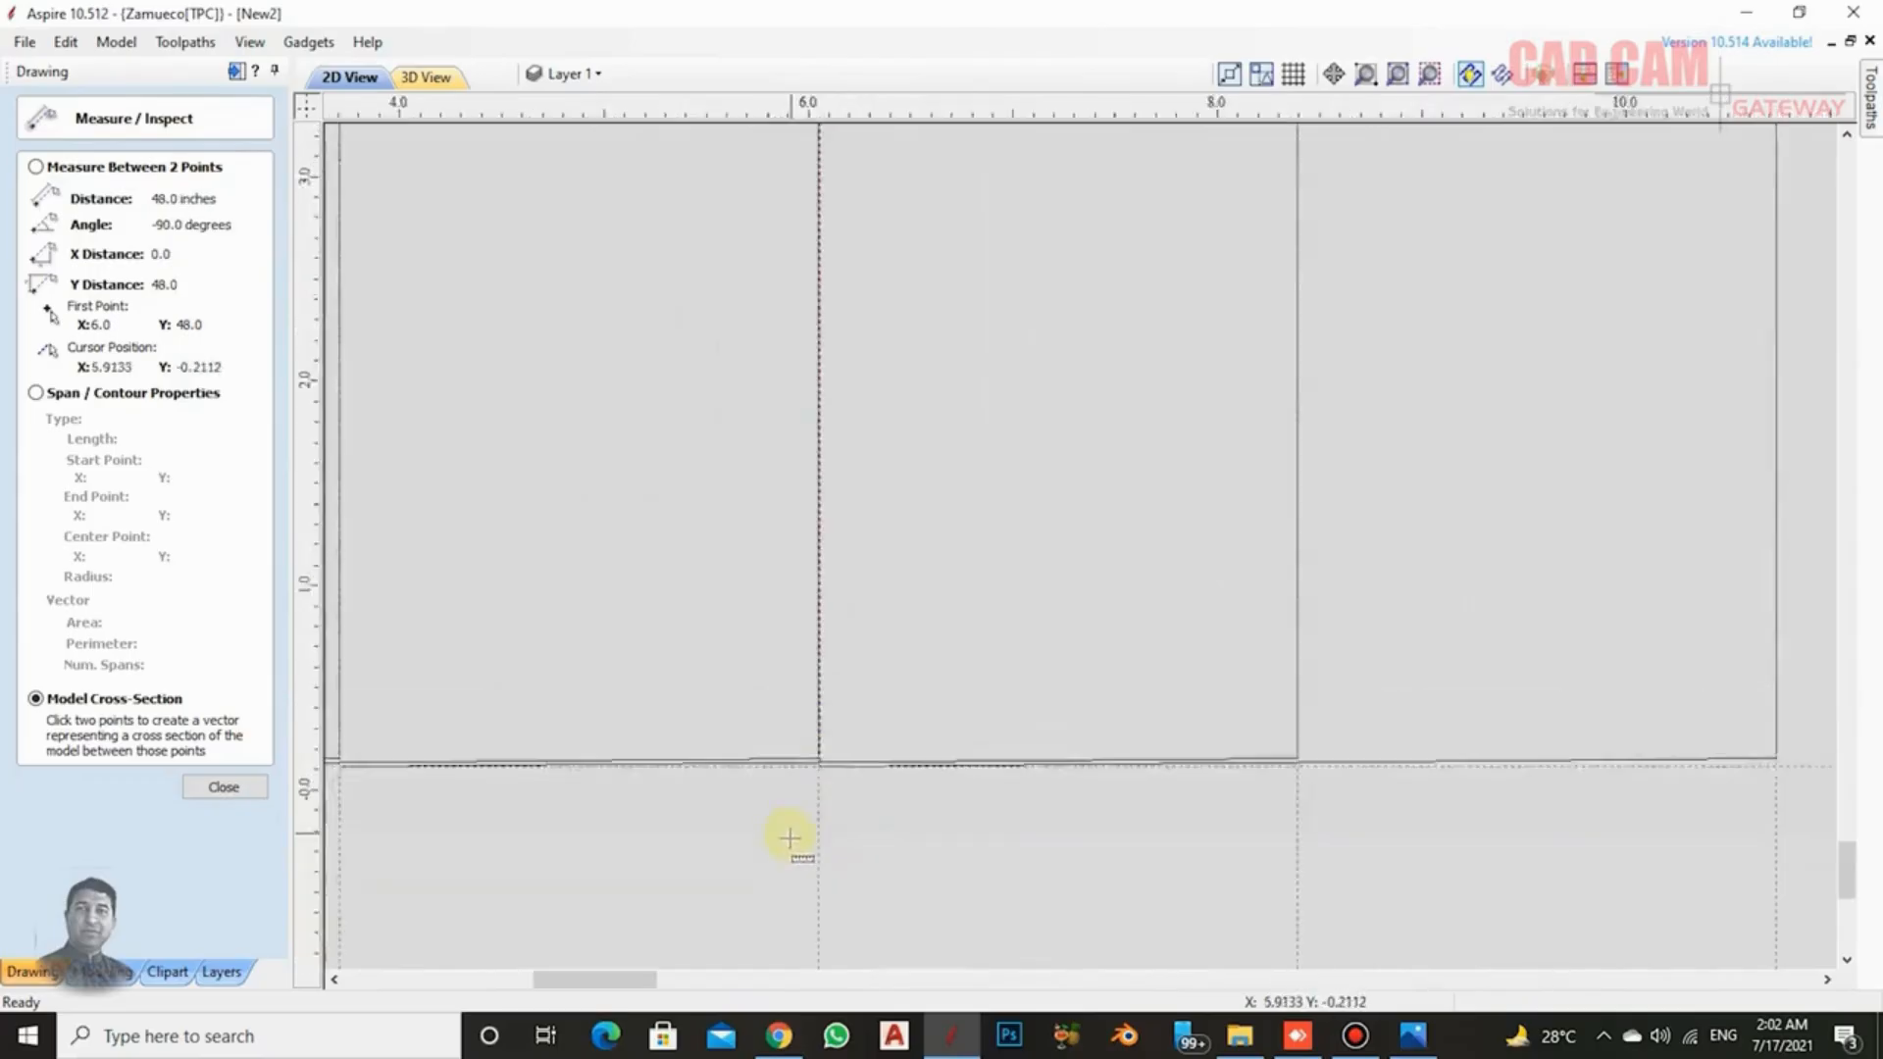
{"action": "scroll", "coordinate": [789, 838], "scroll_direction": "down", "scroll_amount": 9}
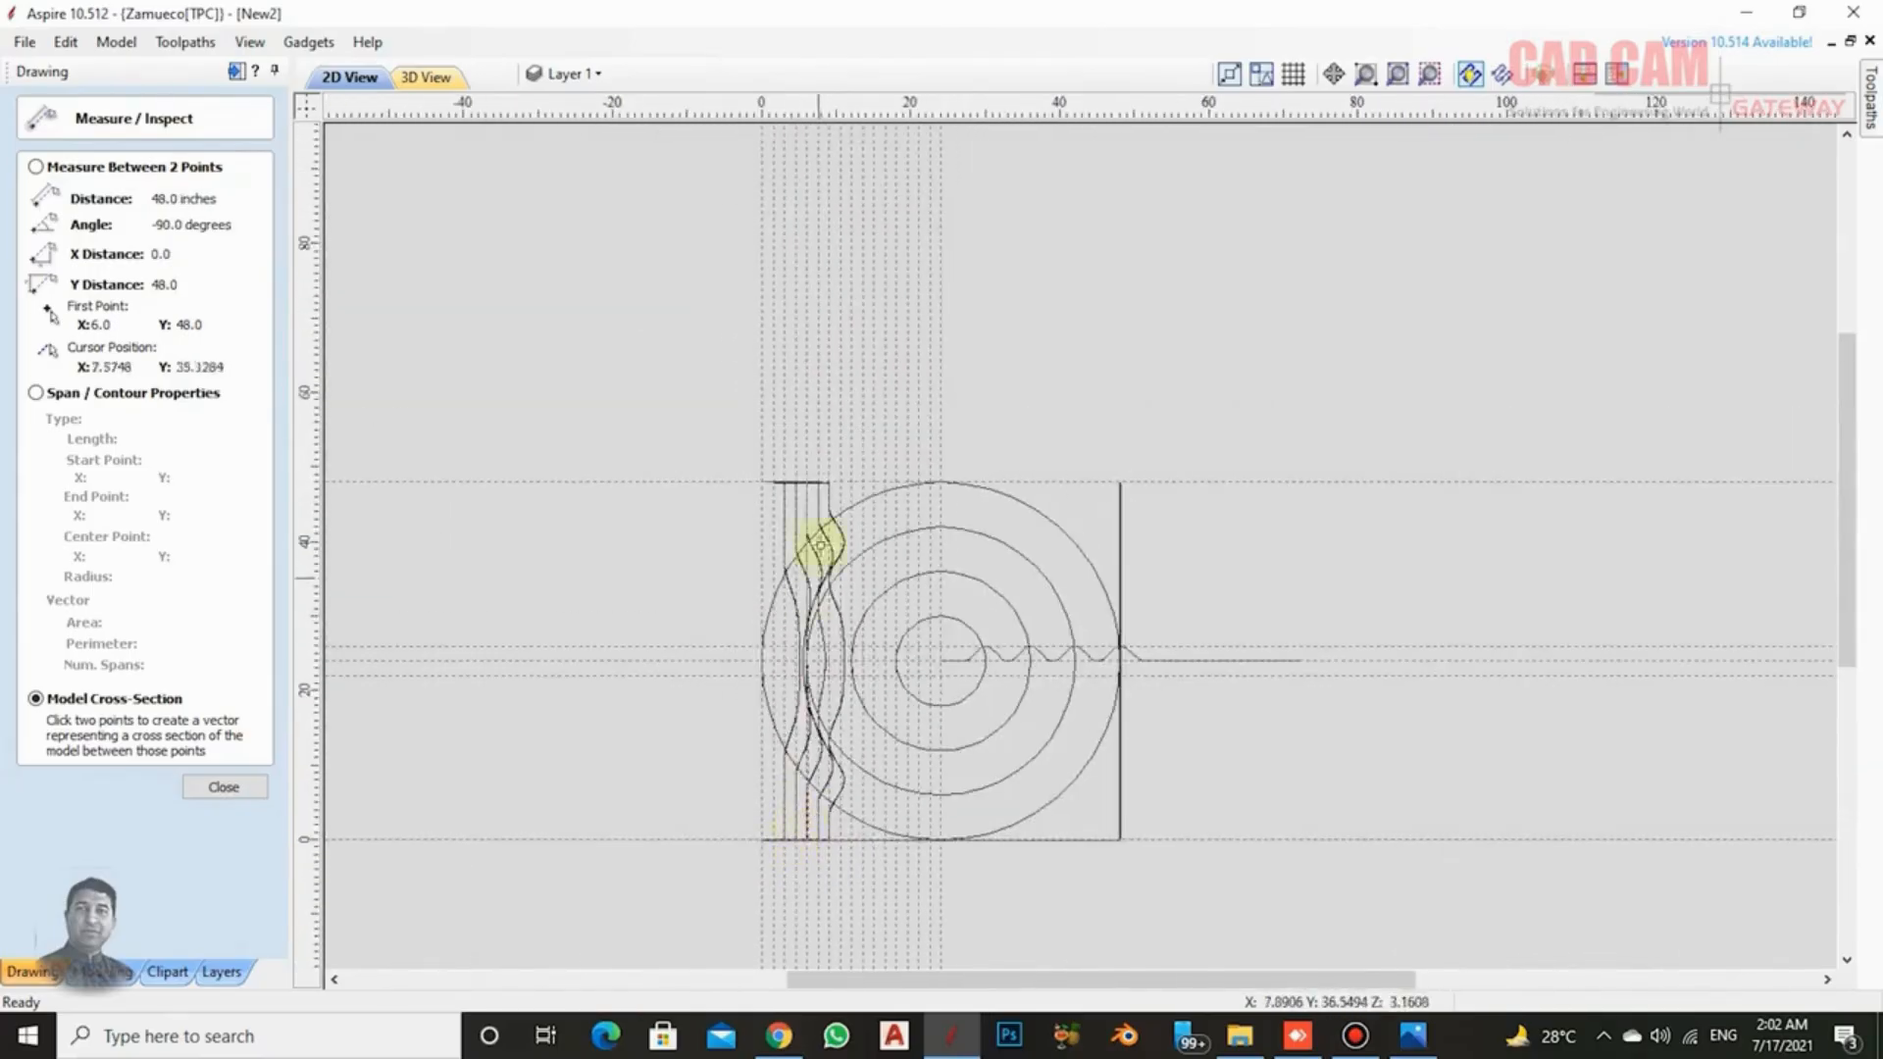
{"action": "scroll", "coordinate": [820, 545], "scroll_direction": "up", "scroll_amount": 10}
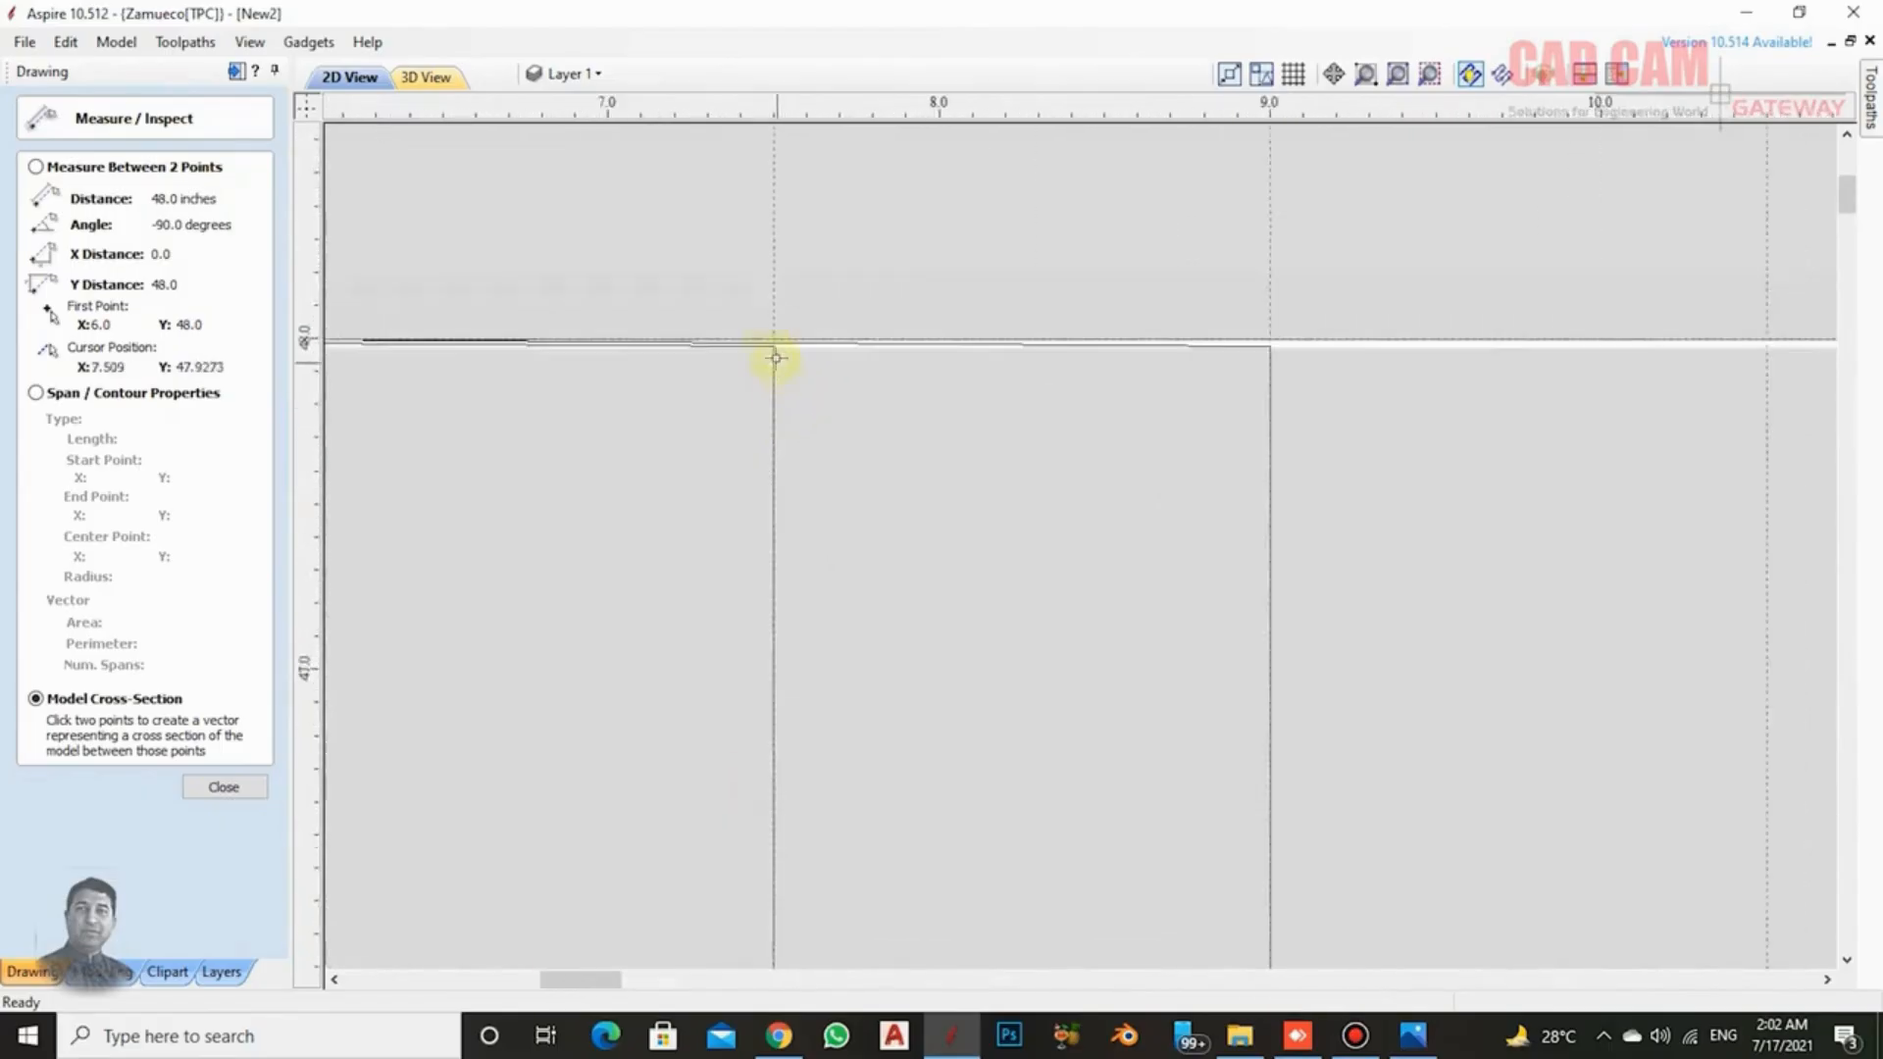
{"action": "scroll", "coordinate": [775, 358], "scroll_direction": "up", "scroll_amount": 4}
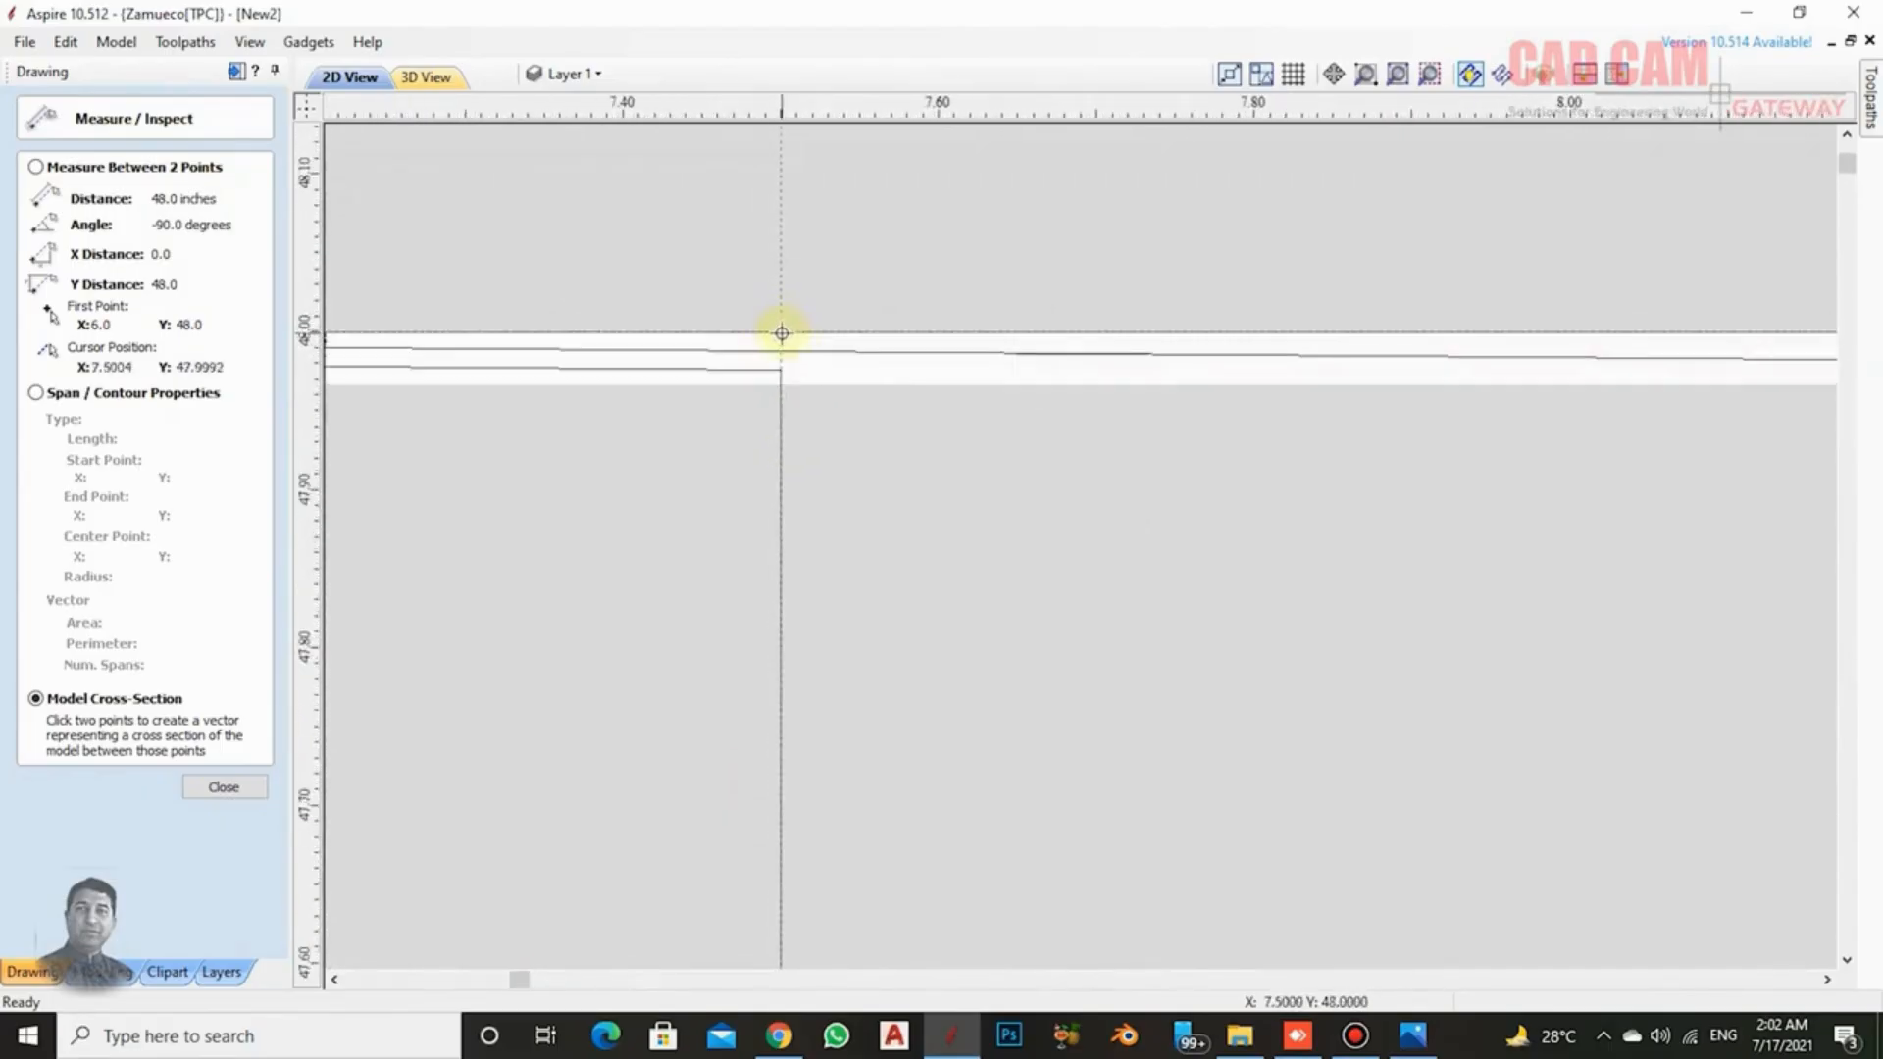
{"action": "scroll", "coordinate": [784, 328], "scroll_direction": "down", "scroll_amount": 10}
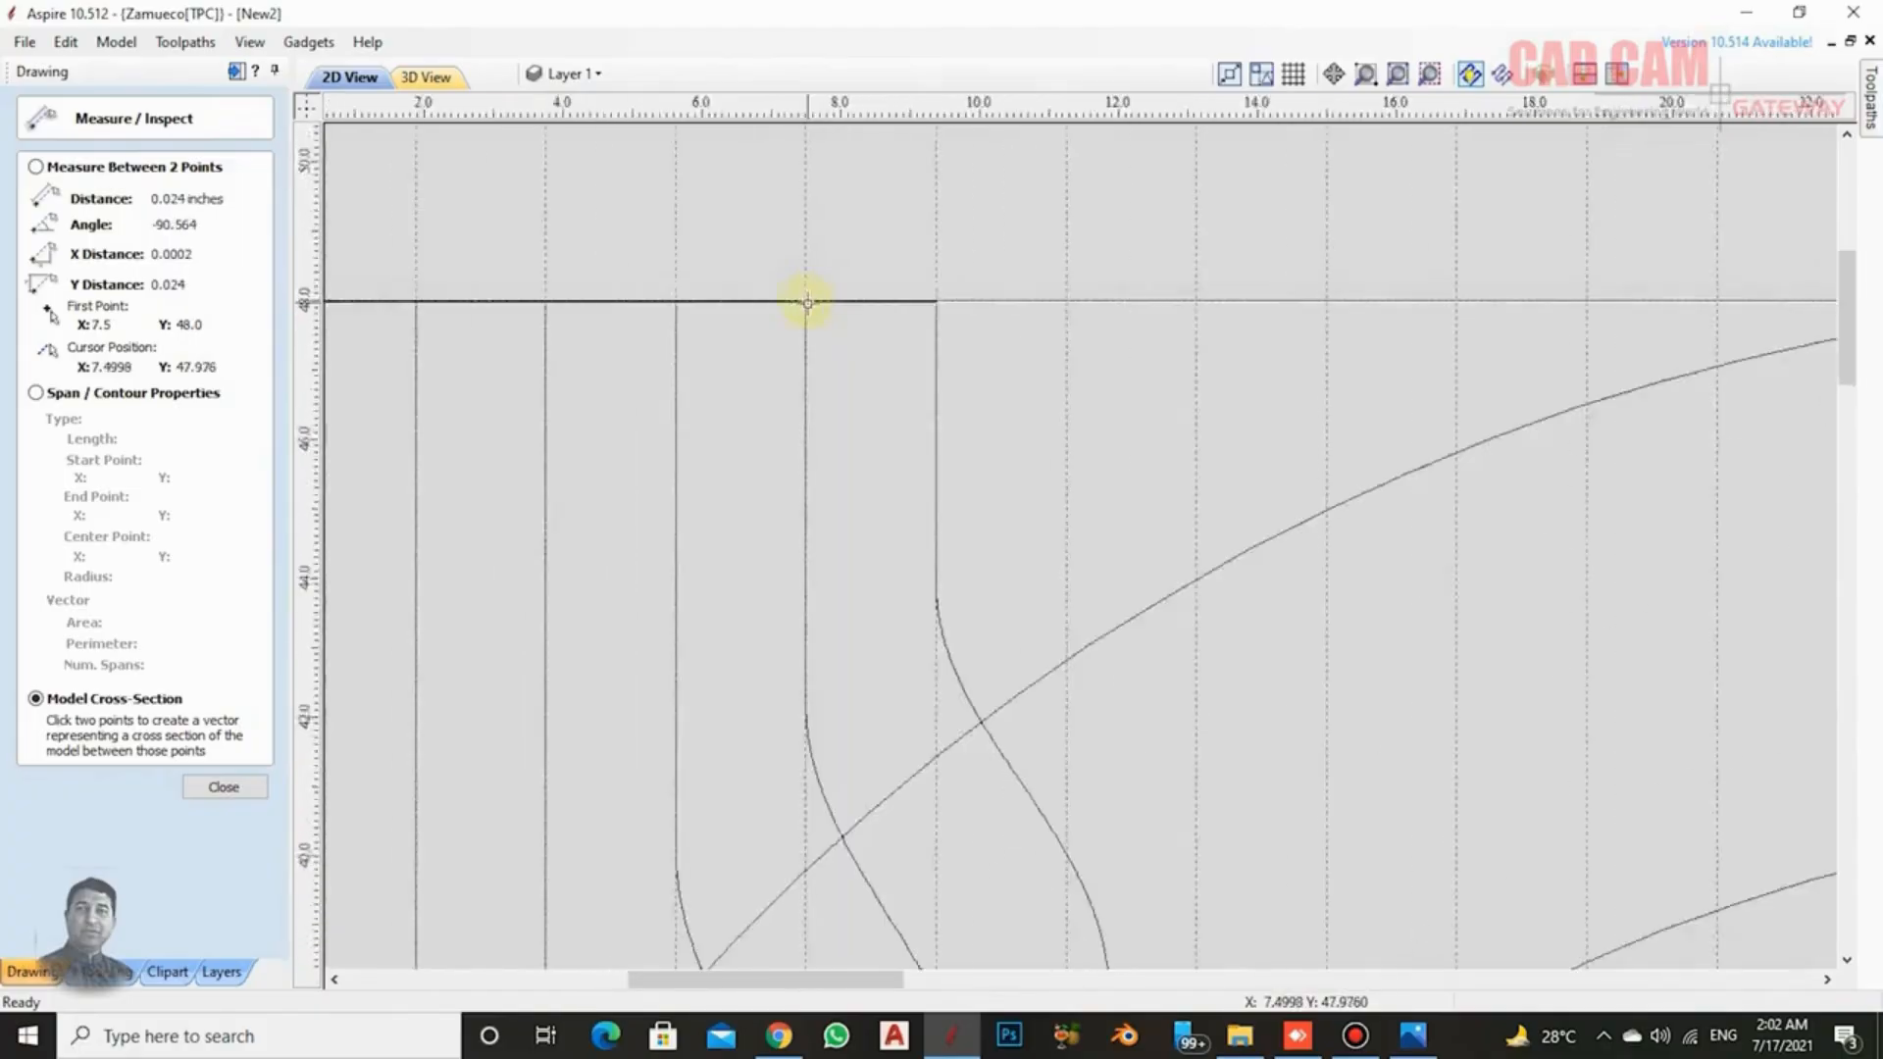
{"action": "scroll", "coordinate": [808, 313], "scroll_direction": "up", "scroll_amount": 6}
{"action": "scroll", "coordinate": [879, 660], "scroll_direction": "down", "scroll_amount": 5}
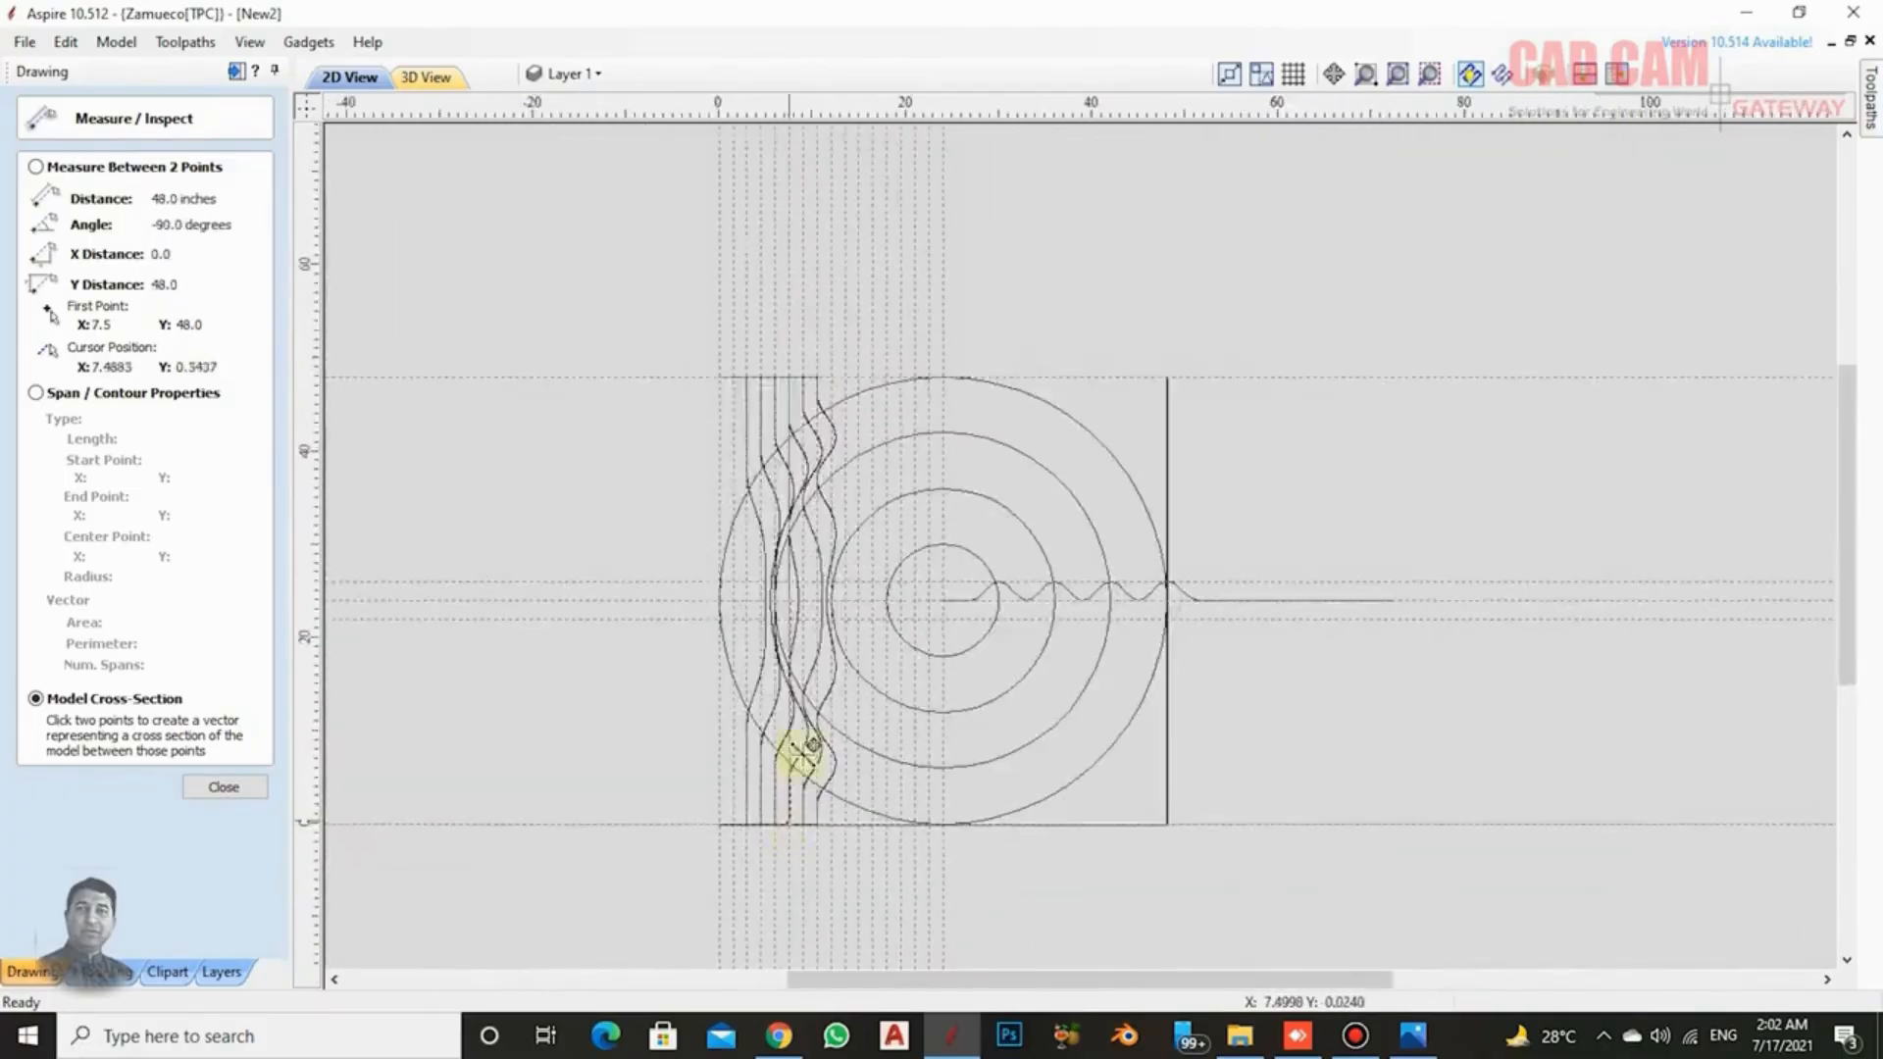
{"action": "scroll", "coordinate": [799, 749], "scroll_direction": "up", "scroll_amount": 5}
{"action": "left_click", "coordinate": [701, 358]}
{"action": "scroll", "coordinate": [745, 300], "scroll_direction": "up", "scroll_amount": 7}
{"action": "key", "text": "Escape"}
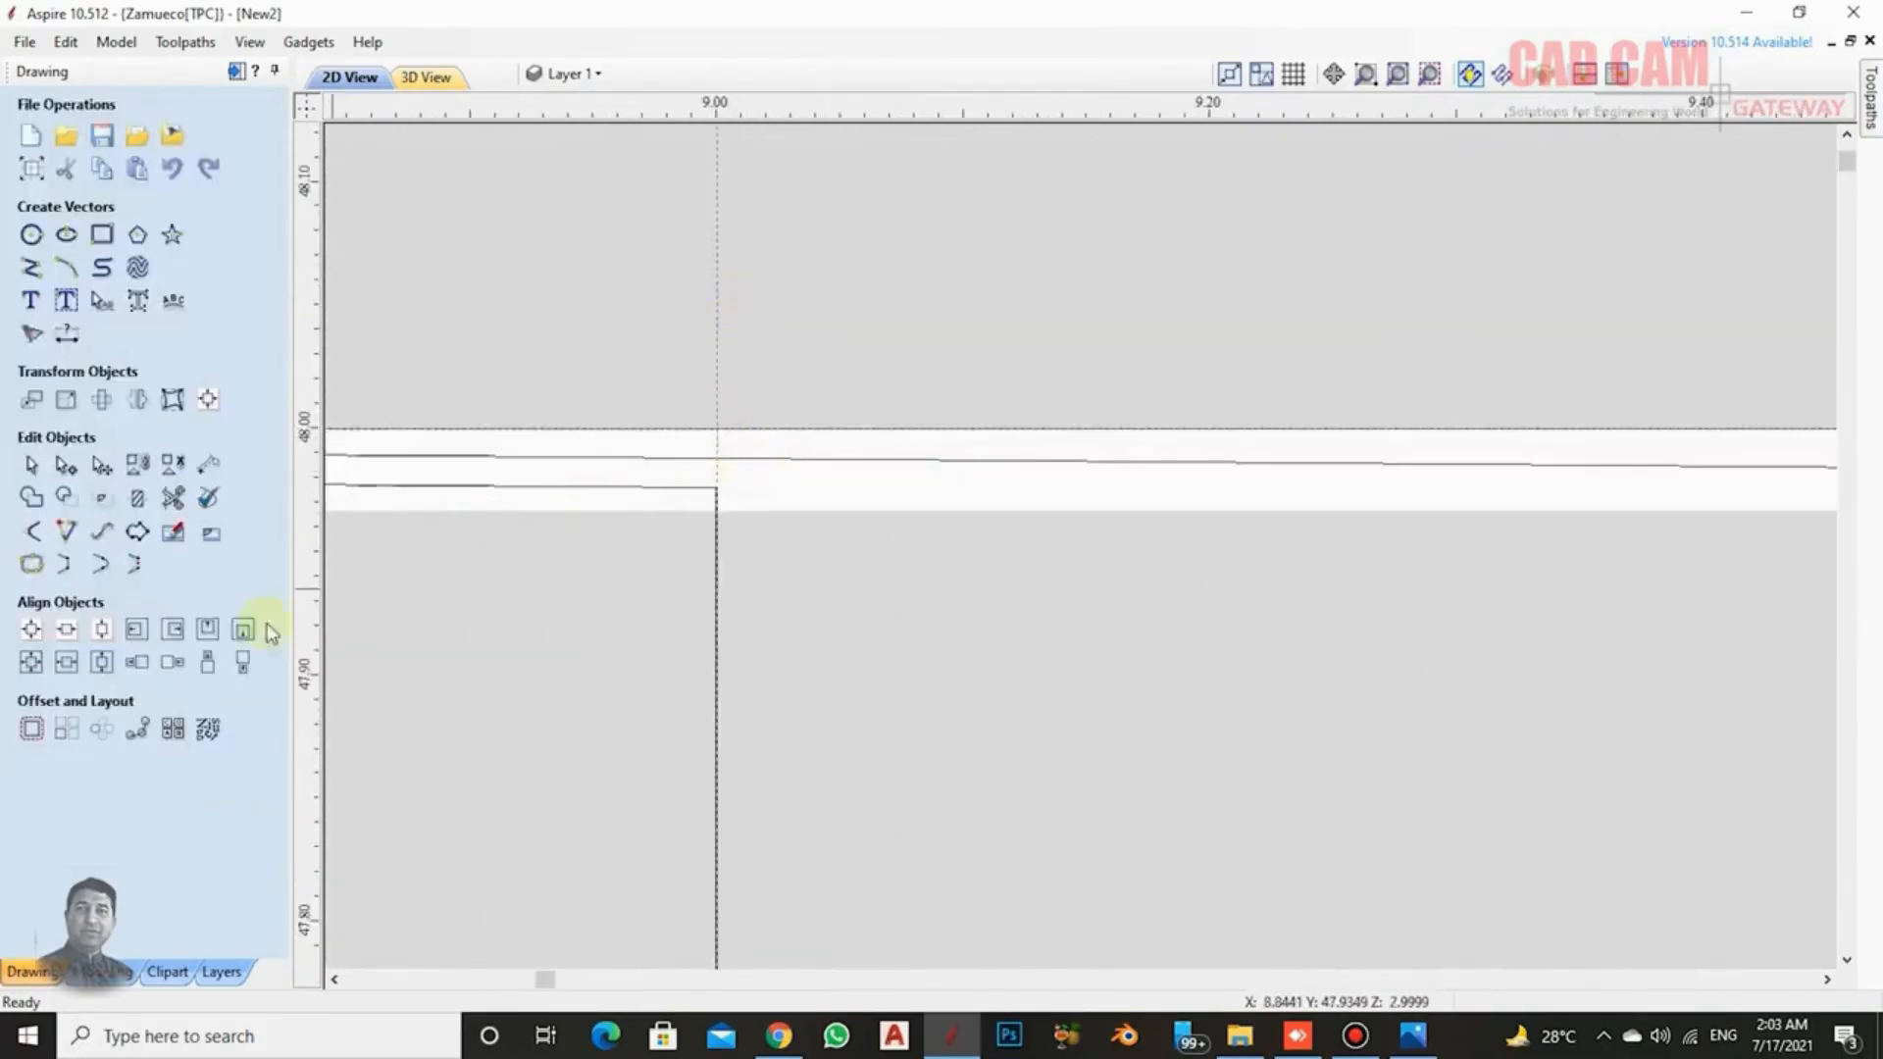
Create a model cross-section along the guide at X 9.0 inches, from Y 48 to Y 0.
{"action": "left_click", "coordinate": [200, 466]}
{"action": "left_click", "coordinate": [718, 430]}
{"action": "scroll", "coordinate": [832, 379], "scroll_direction": "down", "scroll_amount": 9}
{"action": "scroll", "coordinate": [865, 763], "scroll_direction": "up", "scroll_amount": 7}
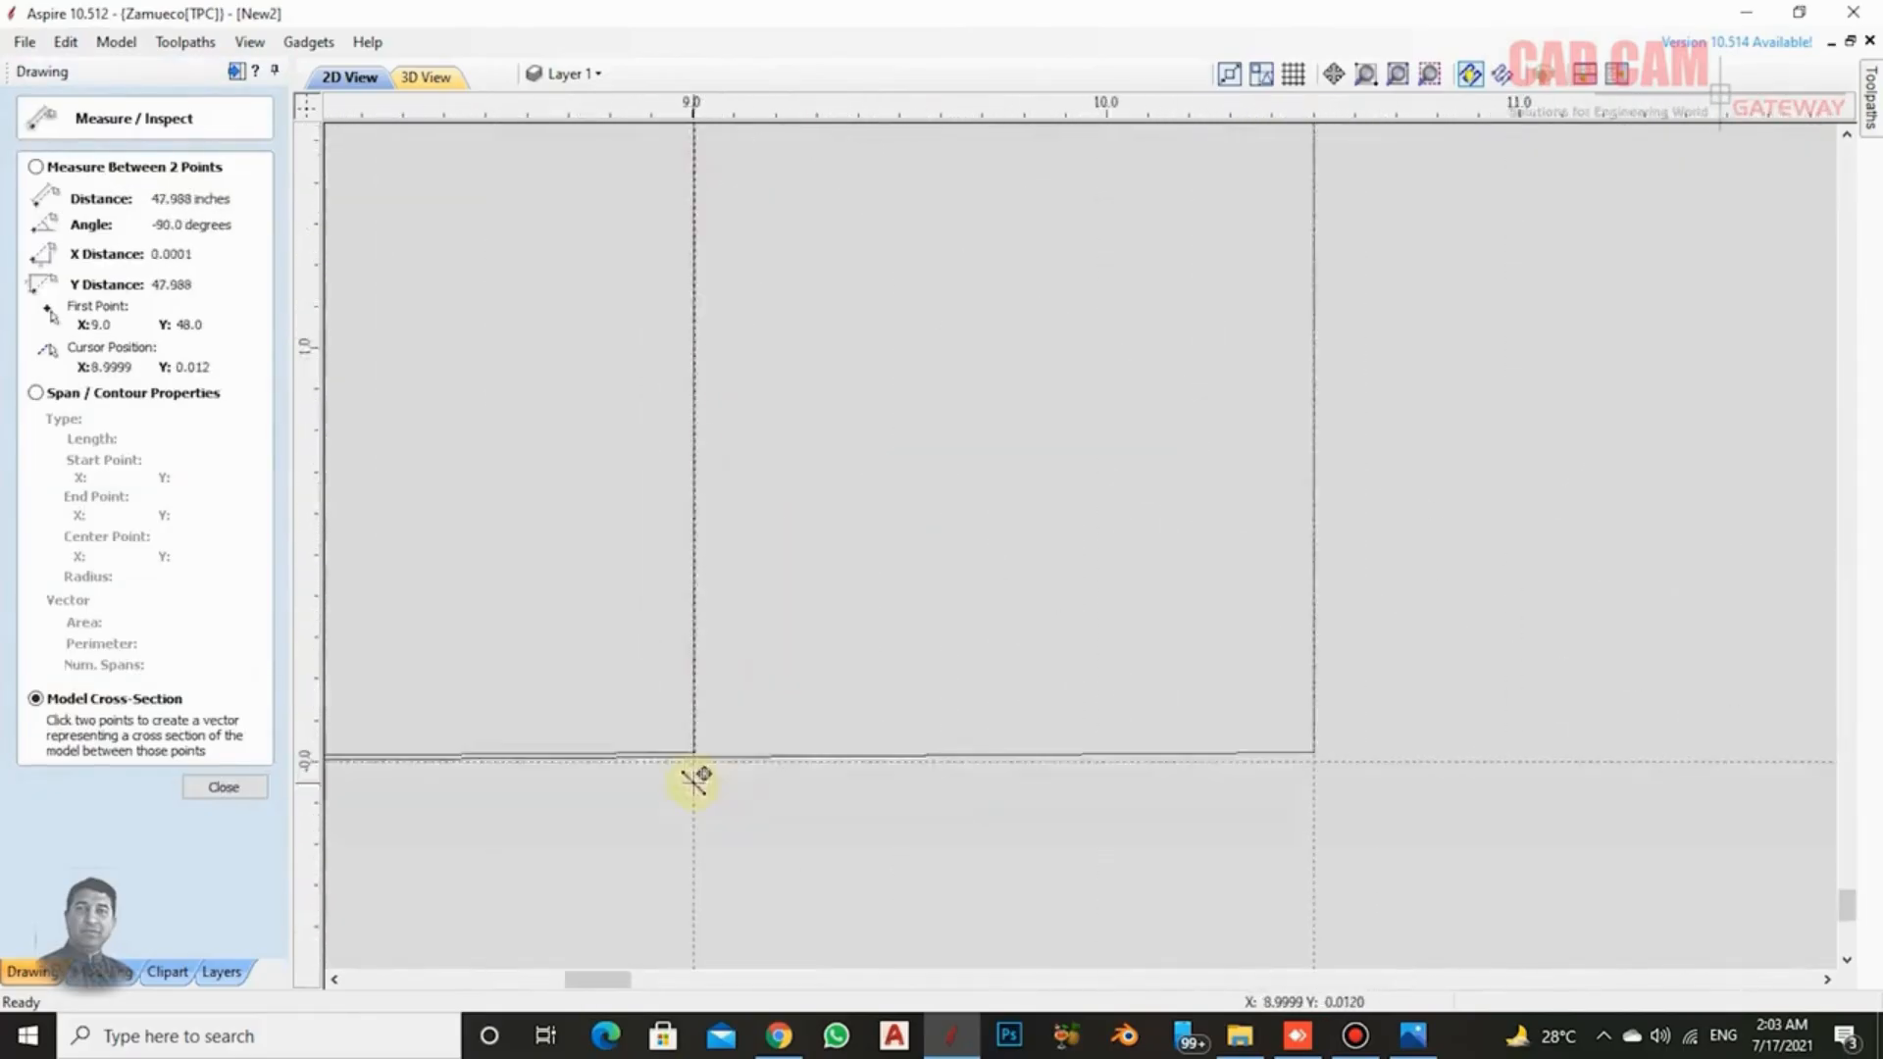
{"action": "left_click", "coordinate": [645, 760]}
Create a model cross-section along the guide at X 10.5 inches, from the panel's upper edge to its lower edge.
{"action": "scroll", "coordinate": [693, 252], "scroll_direction": "down", "scroll_amount": 8}
{"action": "scroll", "coordinate": [811, 340], "scroll_direction": "up", "scroll_amount": 8}
{"action": "left_click", "coordinate": [811, 340]}
{"action": "scroll", "coordinate": [879, 454], "scroll_direction": "down", "scroll_amount": 8}
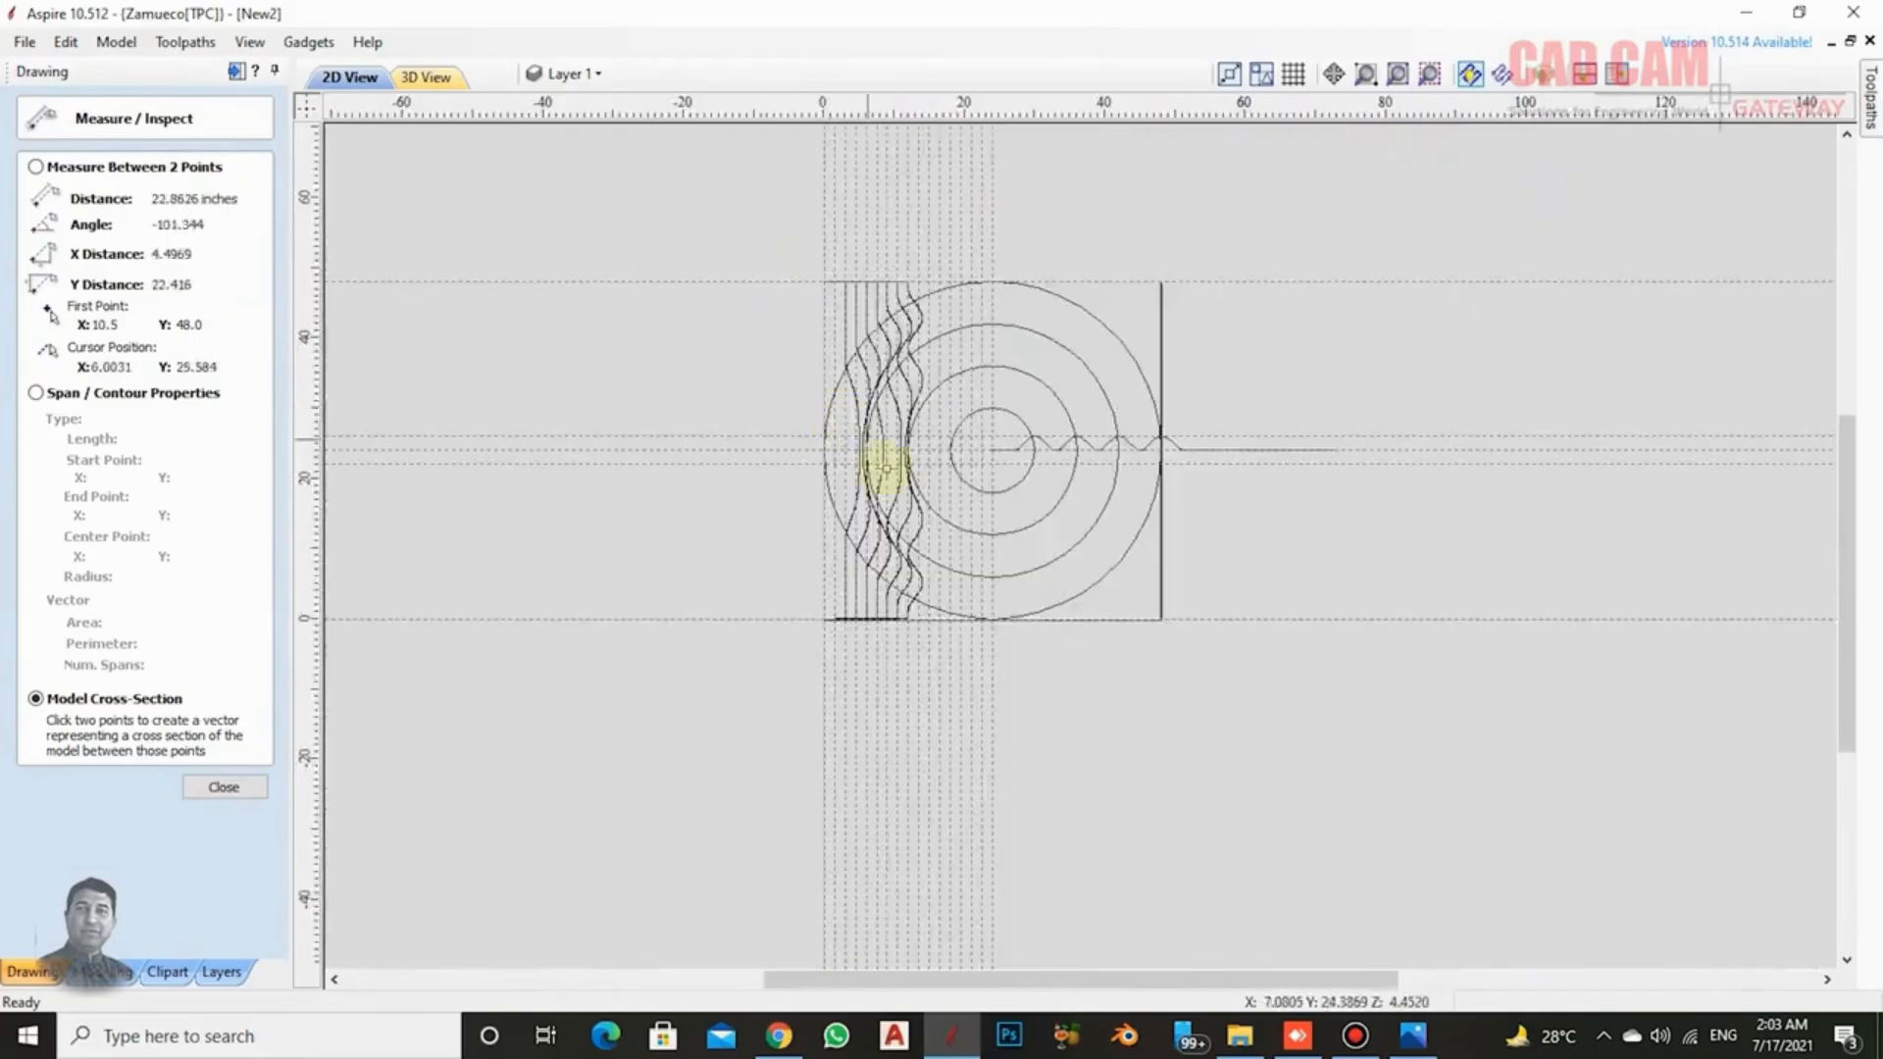
{"action": "scroll", "coordinate": [814, 743], "scroll_direction": "up", "scroll_amount": 7}
{"action": "scroll", "coordinate": [887, 699], "scroll_direction": "up", "scroll_amount": 9}
{"action": "left_click", "coordinate": [921, 592]}
Create a model cross-section along the guide at X 12.0 inches, from Y 48 to Y 0.
{"action": "scroll", "coordinate": [791, 782], "scroll_direction": "down", "scroll_amount": 18}
{"action": "scroll", "coordinate": [805, 255], "scroll_direction": "up", "scroll_amount": 18}
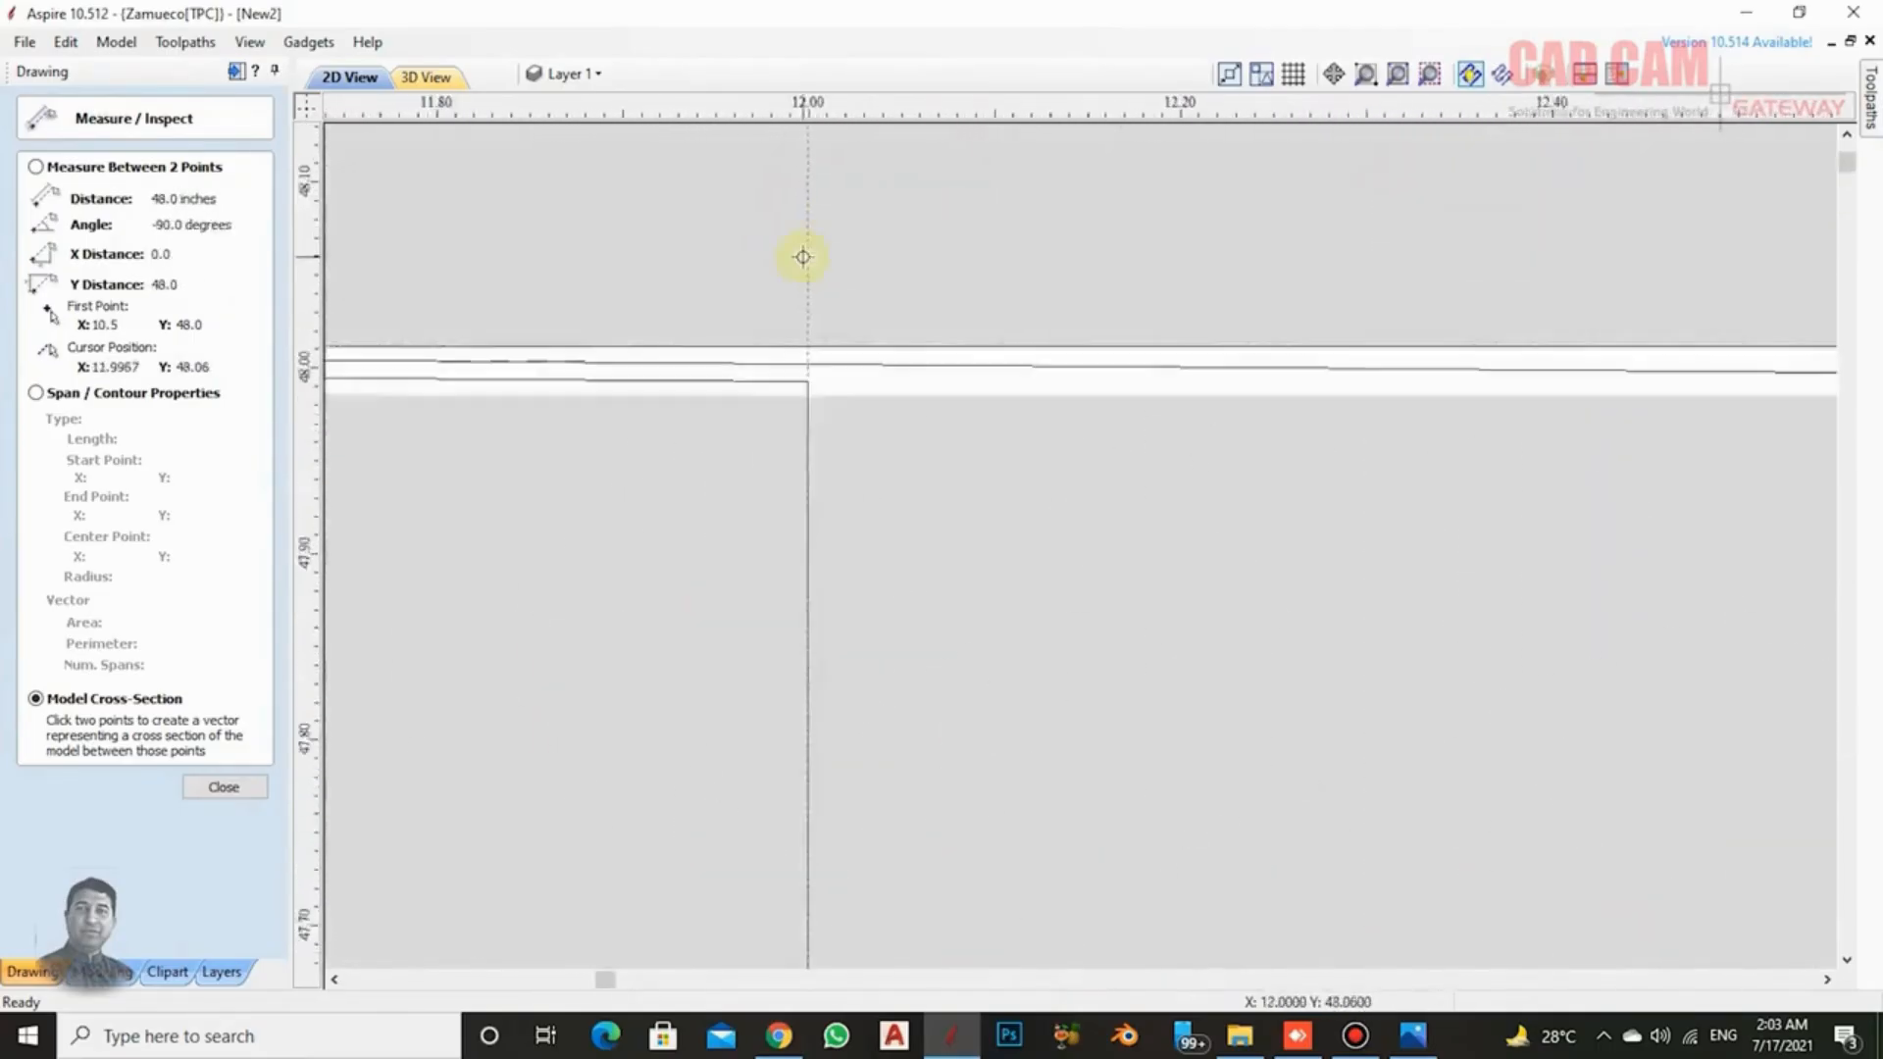
{"action": "left_click", "coordinate": [808, 378]}
{"action": "scroll", "coordinate": [859, 243], "scroll_direction": "down", "scroll_amount": 12}
{"action": "scroll", "coordinate": [858, 243], "scroll_direction": "down", "scroll_amount": 5}
{"action": "scroll", "coordinate": [811, 782], "scroll_direction": "up", "scroll_amount": 16}
{"action": "left_click", "coordinate": [842, 665]}
Create a model cross-section along the guide at X 13.5 inches, spanning the panel's full 48-inch height.
{"action": "scroll", "coordinate": [781, 719], "scroll_direction": "down", "scroll_amount": 17}
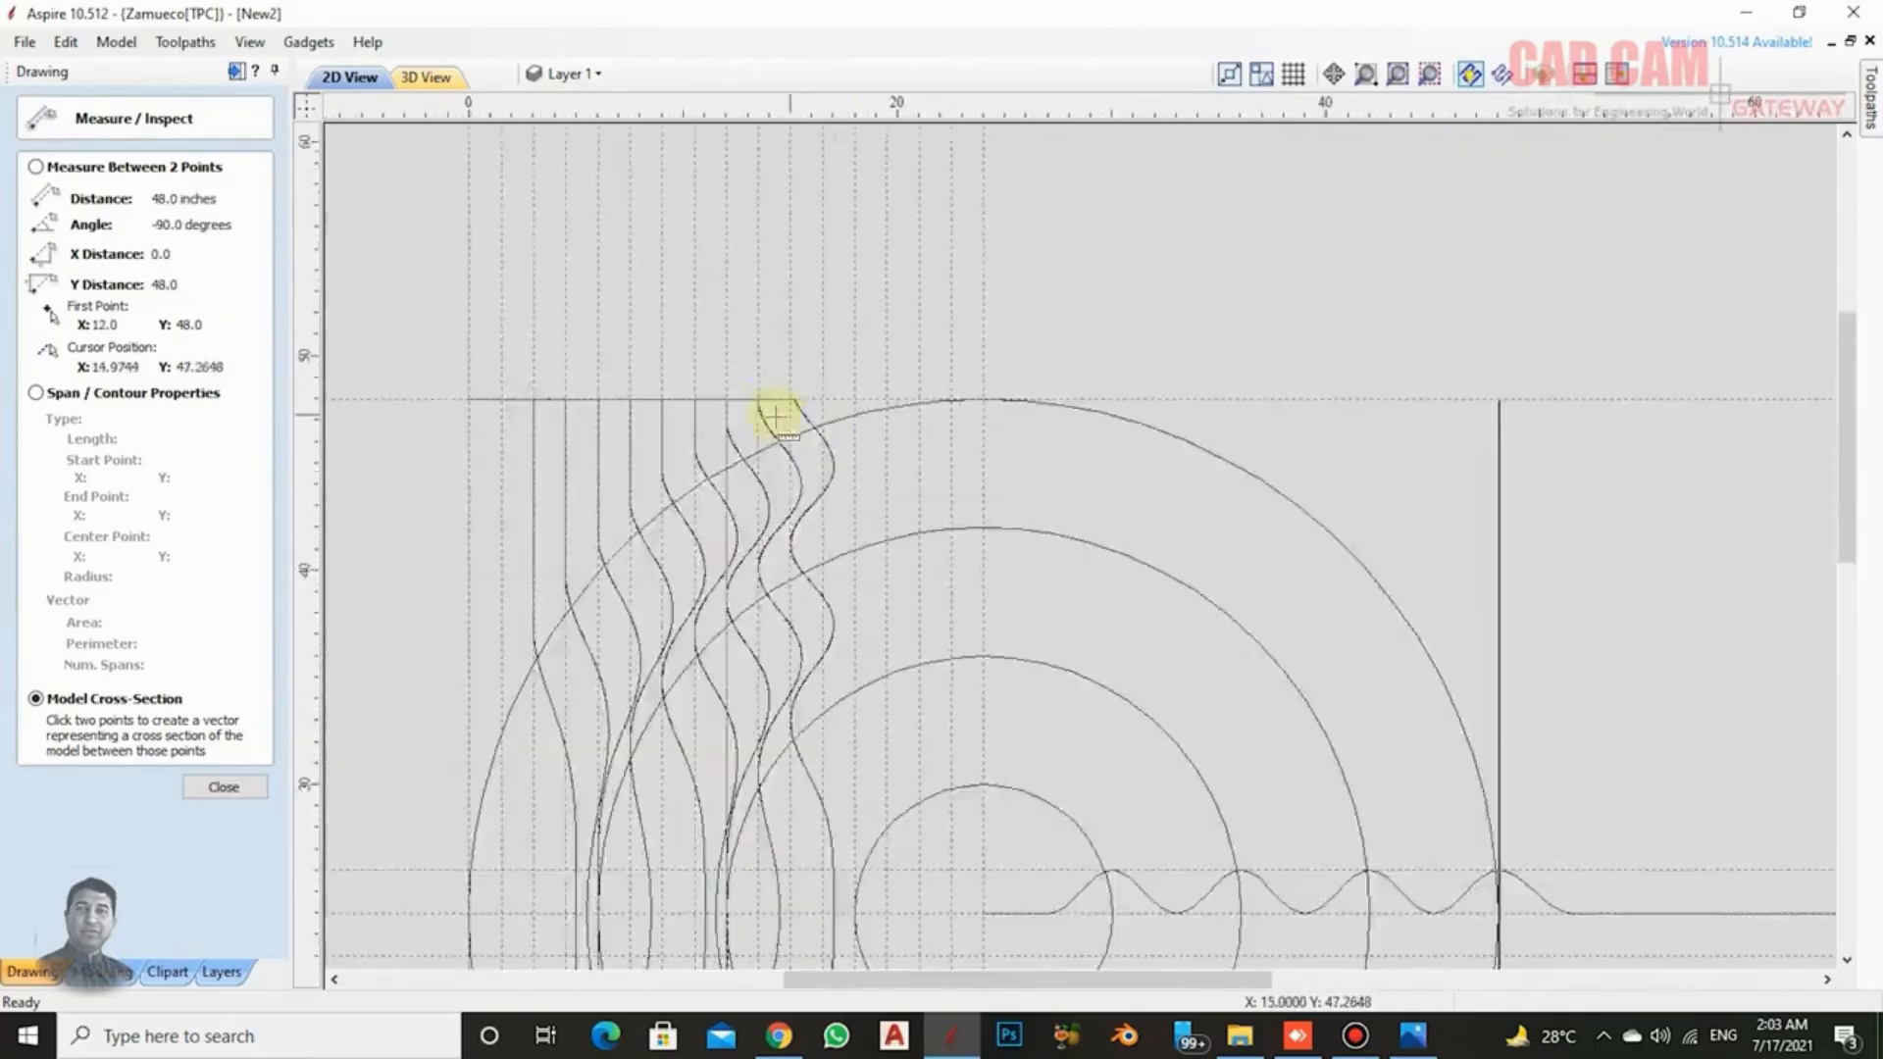
{"action": "scroll", "coordinate": [774, 416], "scroll_direction": "up", "scroll_amount": 15}
{"action": "left_click", "coordinate": [811, 429]}
{"action": "scroll", "coordinate": [857, 828], "scroll_direction": "down", "scroll_amount": 15}
{"action": "scroll", "coordinate": [916, 315], "scroll_direction": "up", "scroll_amount": 15}
{"action": "scroll", "coordinate": [769, 820], "scroll_direction": "down", "scroll_amount": 15}
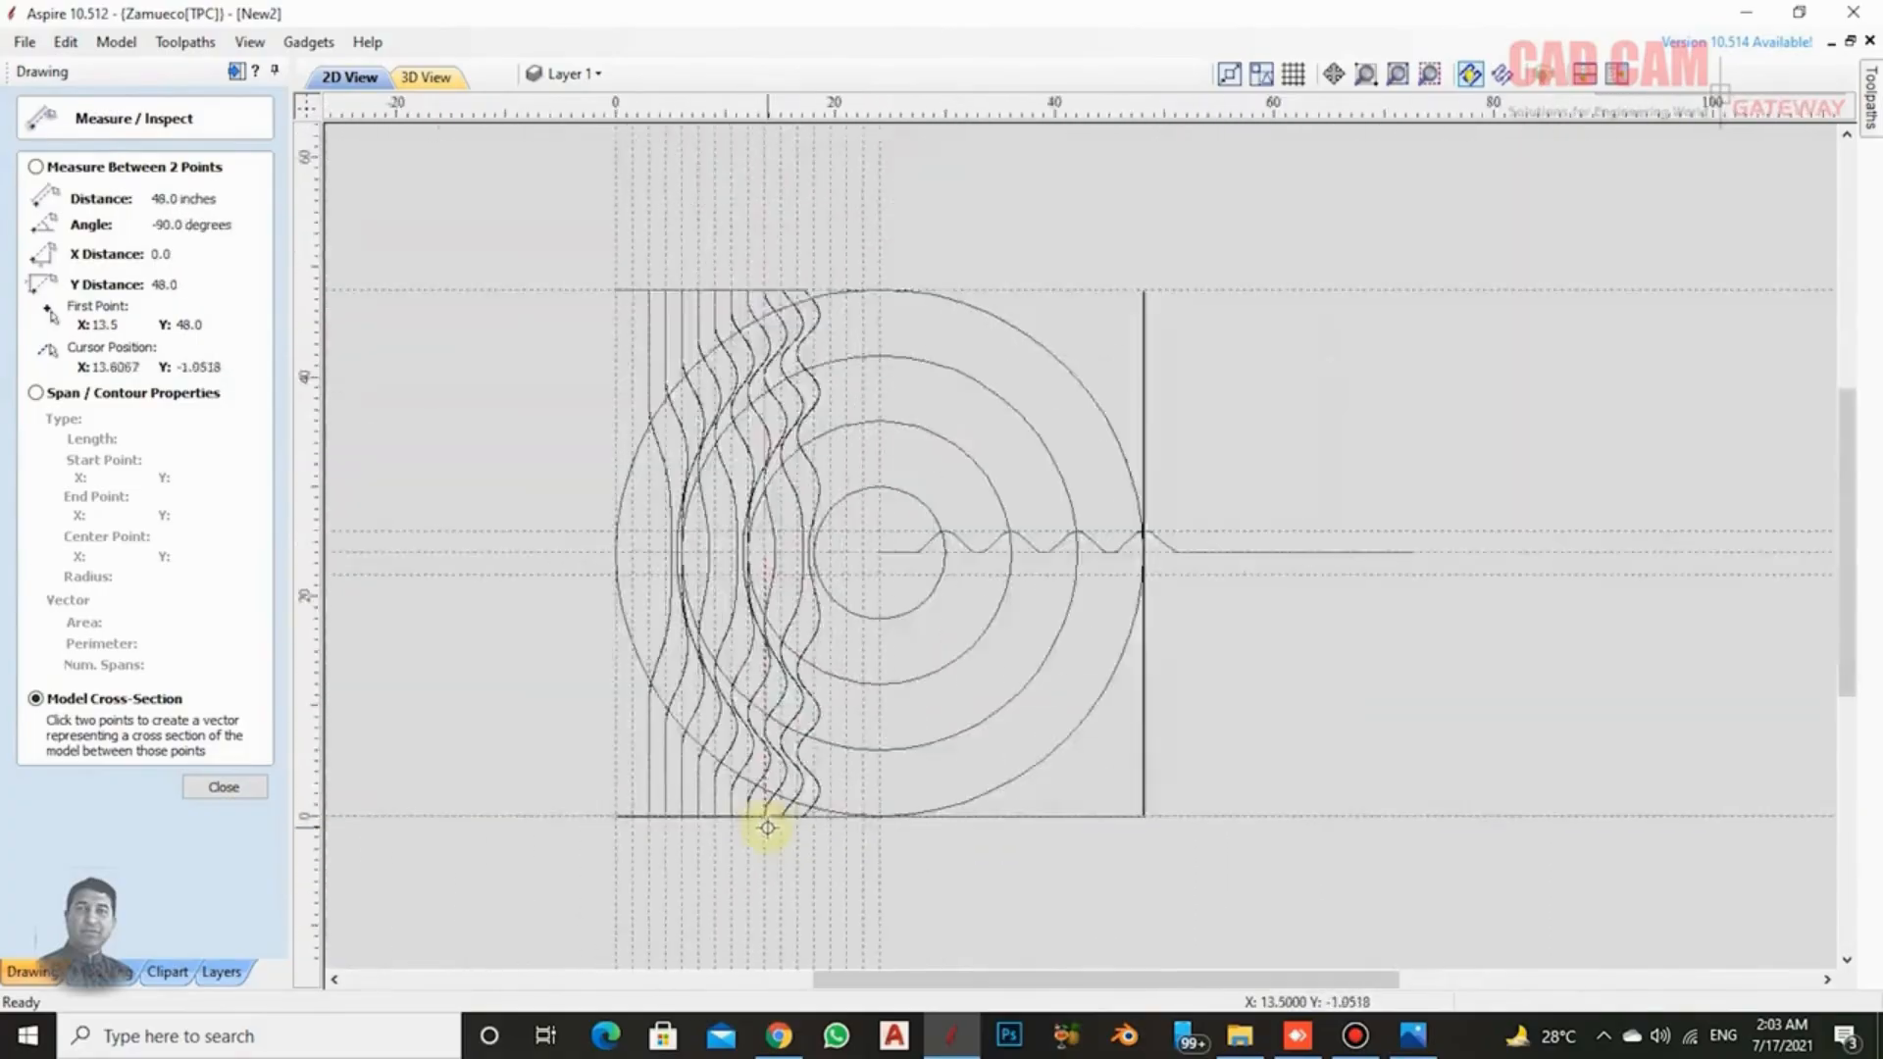
Create a model cross-section along the guide at X 15.0 inches, from Y 48 to Y 0.
{"action": "scroll", "coordinate": [882, 371], "scroll_direction": "up", "scroll_amount": 12}
{"action": "left_click", "coordinate": [883, 371]}
{"action": "scroll", "coordinate": [895, 307], "scroll_direction": "up", "scroll_amount": 2}
{"action": "scroll", "coordinate": [916, 660], "scroll_direction": "down", "scroll_amount": 15}
{"action": "scroll", "coordinate": [925, 853], "scroll_direction": "up", "scroll_amount": 15}
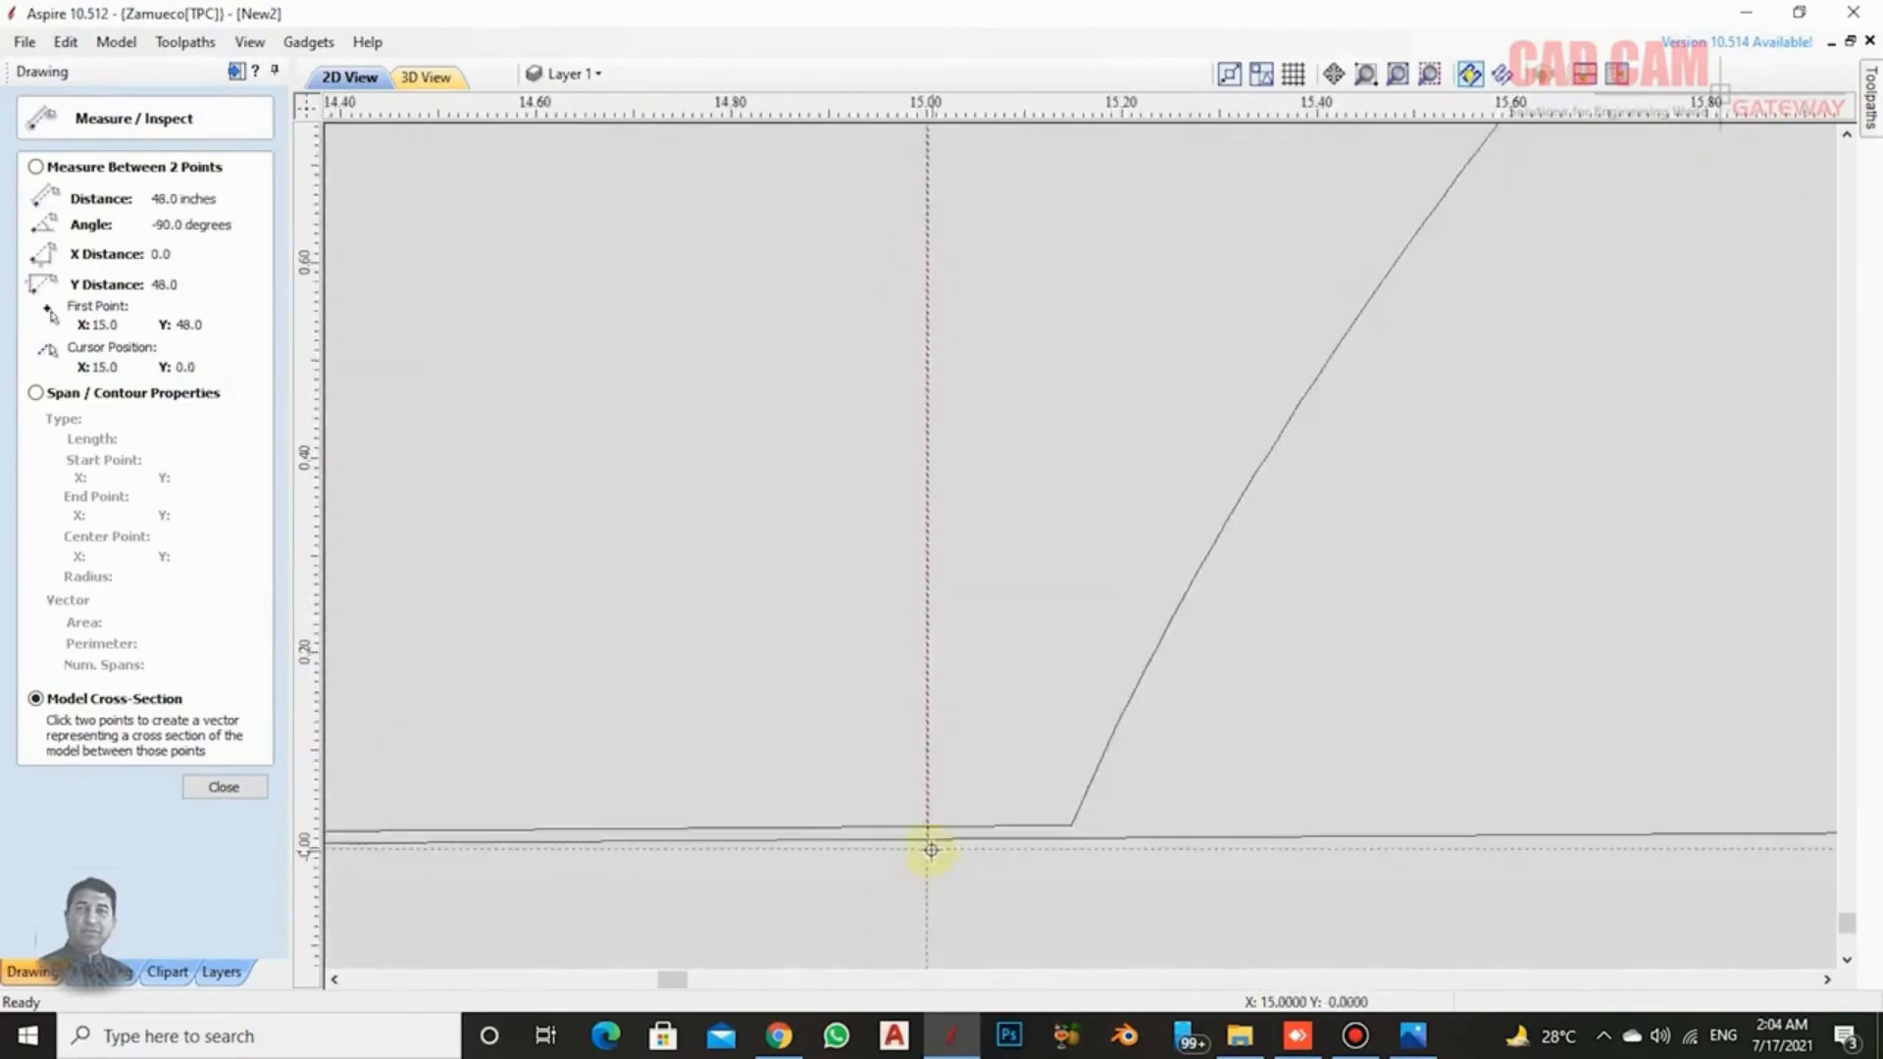
{"action": "scroll", "coordinate": [875, 301], "scroll_direction": "down", "scroll_amount": 15}
Create a model cross-section along the guide at X 16.5 inches, between the horizontal guides at Y 48 and Y 0.
{"action": "scroll", "coordinate": [885, 247], "scroll_direction": "up", "scroll_amount": 16}
{"action": "left_click", "coordinate": [1091, 435]}
{"action": "scroll", "coordinate": [996, 202], "scroll_direction": "down", "scroll_amount": 16}
{"action": "scroll", "coordinate": [946, 701], "scroll_direction": "up", "scroll_amount": 11}
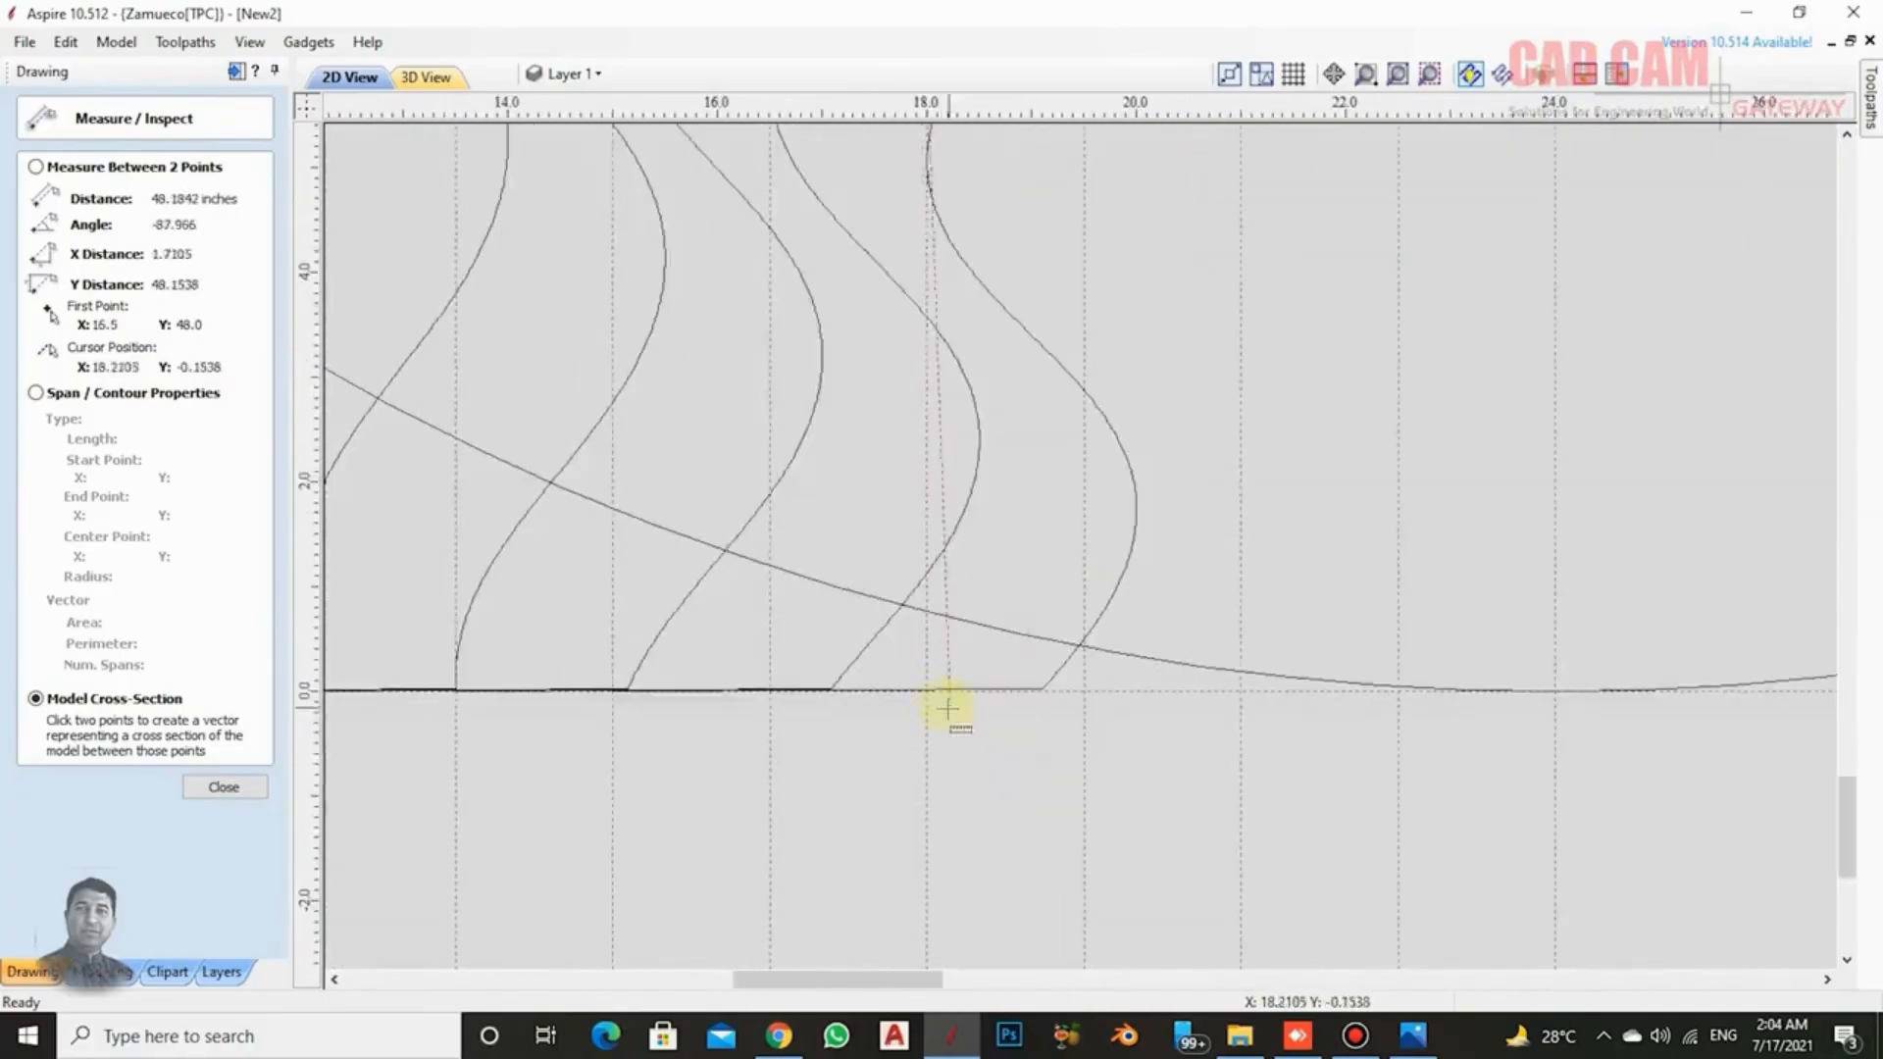
{"action": "scroll", "coordinate": [731, 690], "scroll_direction": "up", "scroll_amount": 9}
{"action": "left_click", "coordinate": [694, 705]}
Create a model cross-section along the guide at X 18.0 inches, from Y 48 to Y 0.
{"action": "scroll", "coordinate": [754, 838], "scroll_direction": "down", "scroll_amount": 16}
{"action": "scroll", "coordinate": [770, 355], "scroll_direction": "up", "scroll_amount": 8}
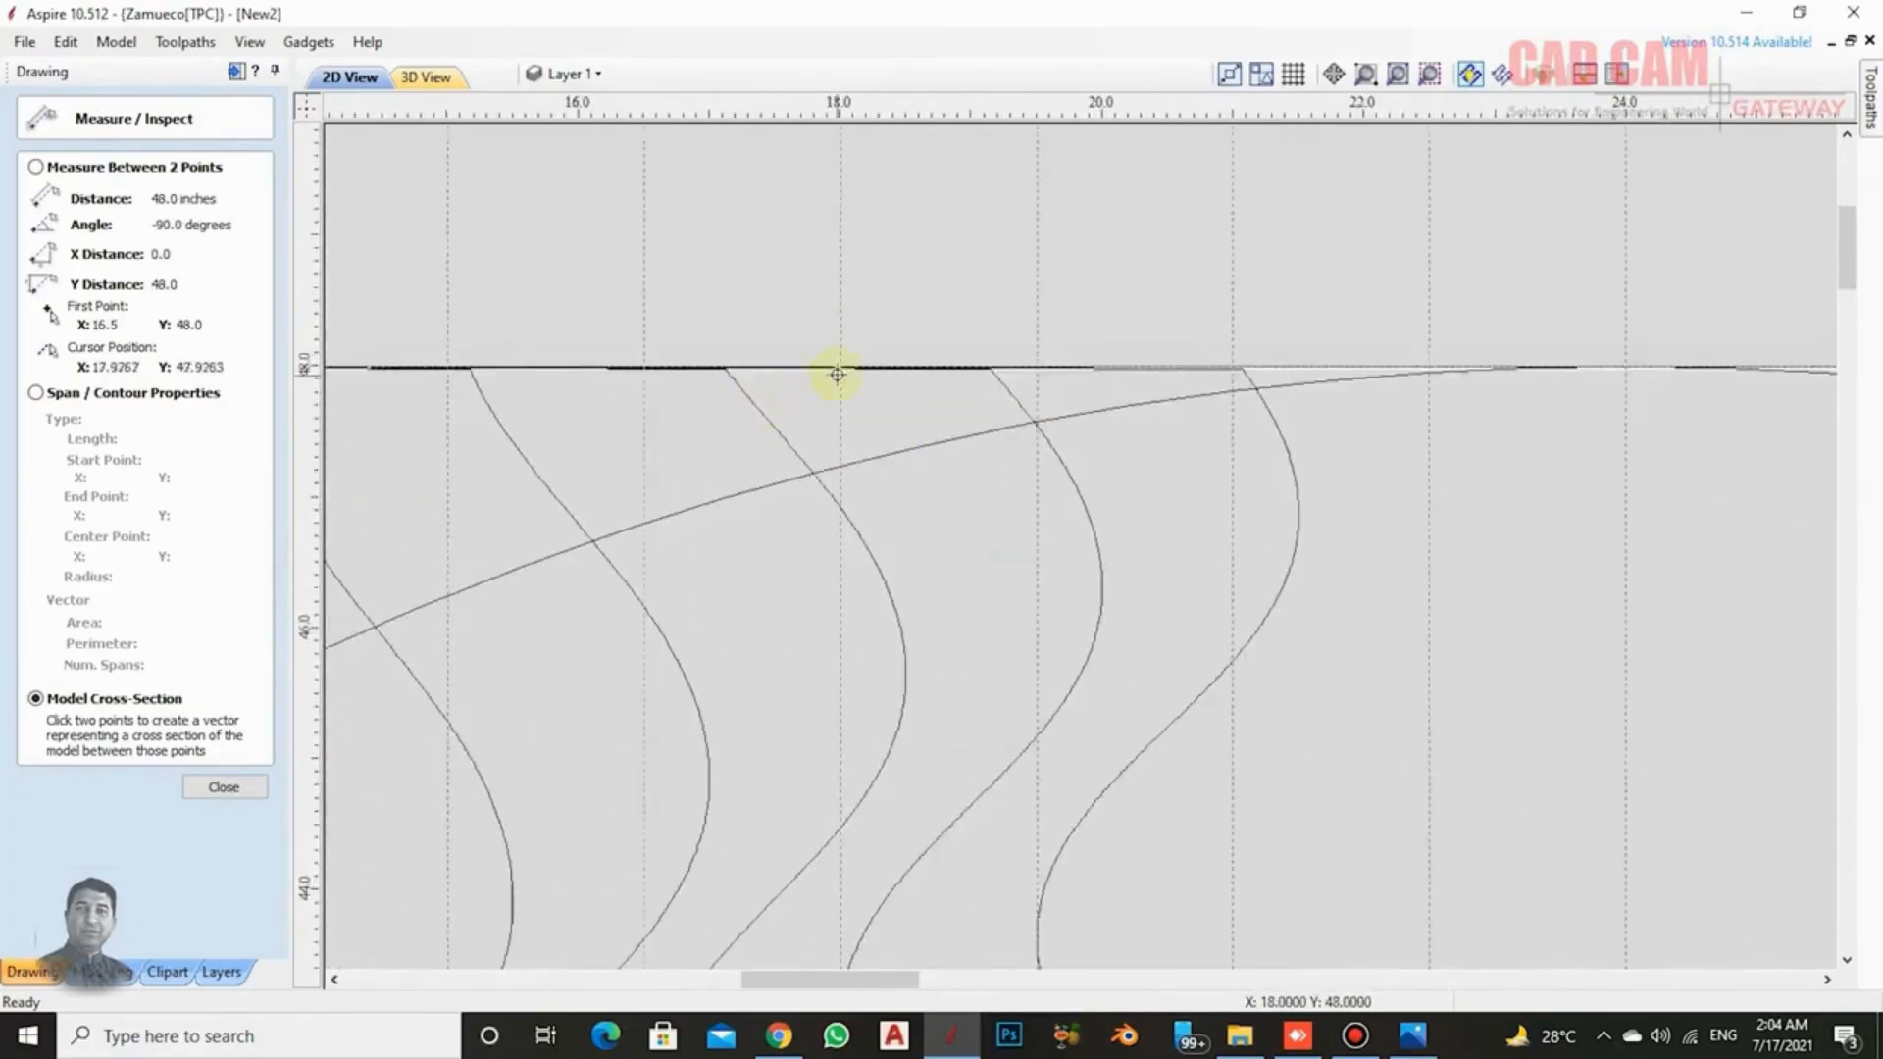
{"action": "scroll", "coordinate": [837, 369], "scroll_direction": "up", "scroll_amount": 6}
{"action": "left_click", "coordinate": [849, 336]}
{"action": "scroll", "coordinate": [851, 334], "scroll_direction": "down", "scroll_amount": 15}
{"action": "scroll", "coordinate": [859, 844], "scroll_direction": "up", "scroll_amount": 15}
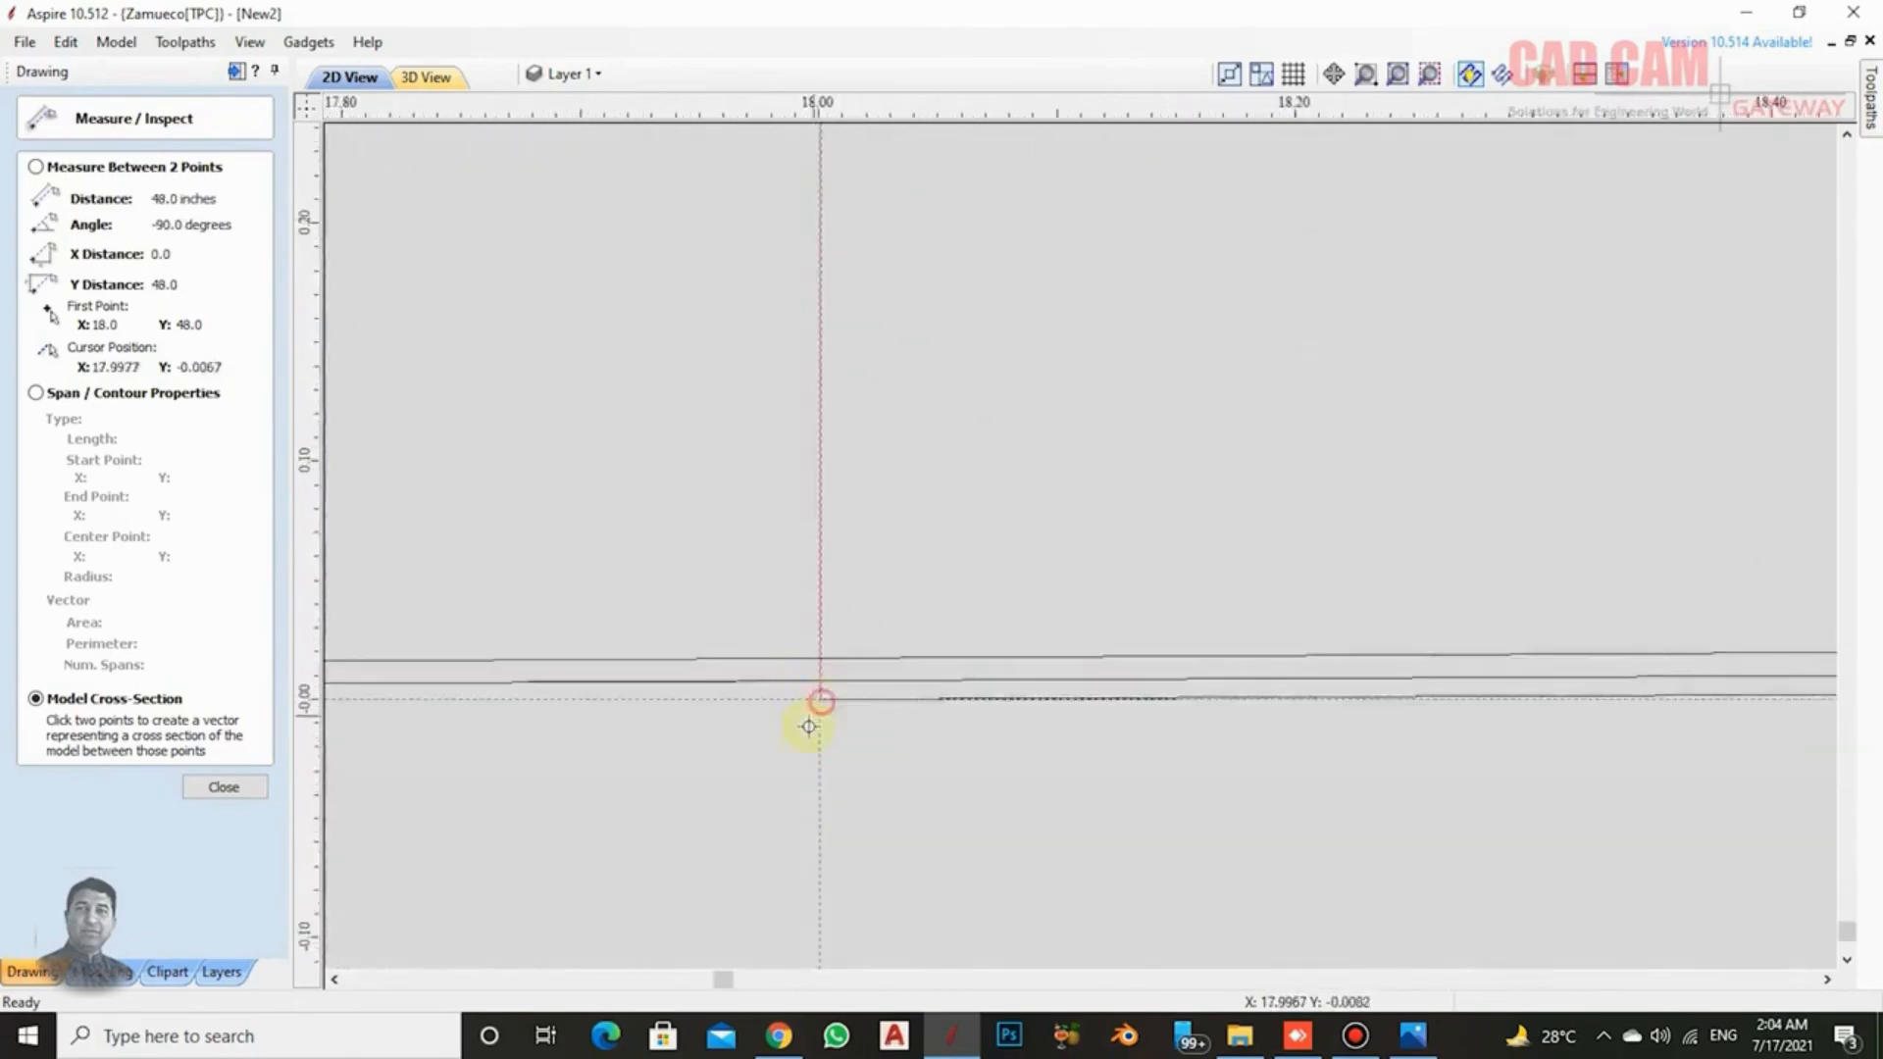
{"action": "left_click", "coordinate": [820, 702]}
Create a model cross-section along the guide at X 19.5 inches, from Y 48 to the panel's lower edge.
{"action": "scroll", "coordinate": [822, 705], "scroll_direction": "down", "scroll_amount": 15}
{"action": "scroll", "coordinate": [829, 321], "scroll_direction": "up", "scroll_amount": 3}
{"action": "scroll", "coordinate": [833, 338], "scroll_direction": "up", "scroll_amount": 5}
{"action": "left_click", "coordinate": [840, 362]}
{"action": "scroll", "coordinate": [853, 365], "scroll_direction": "down", "scroll_amount": 14}
{"action": "scroll", "coordinate": [694, 585], "scroll_direction": "up", "scroll_amount": 14}
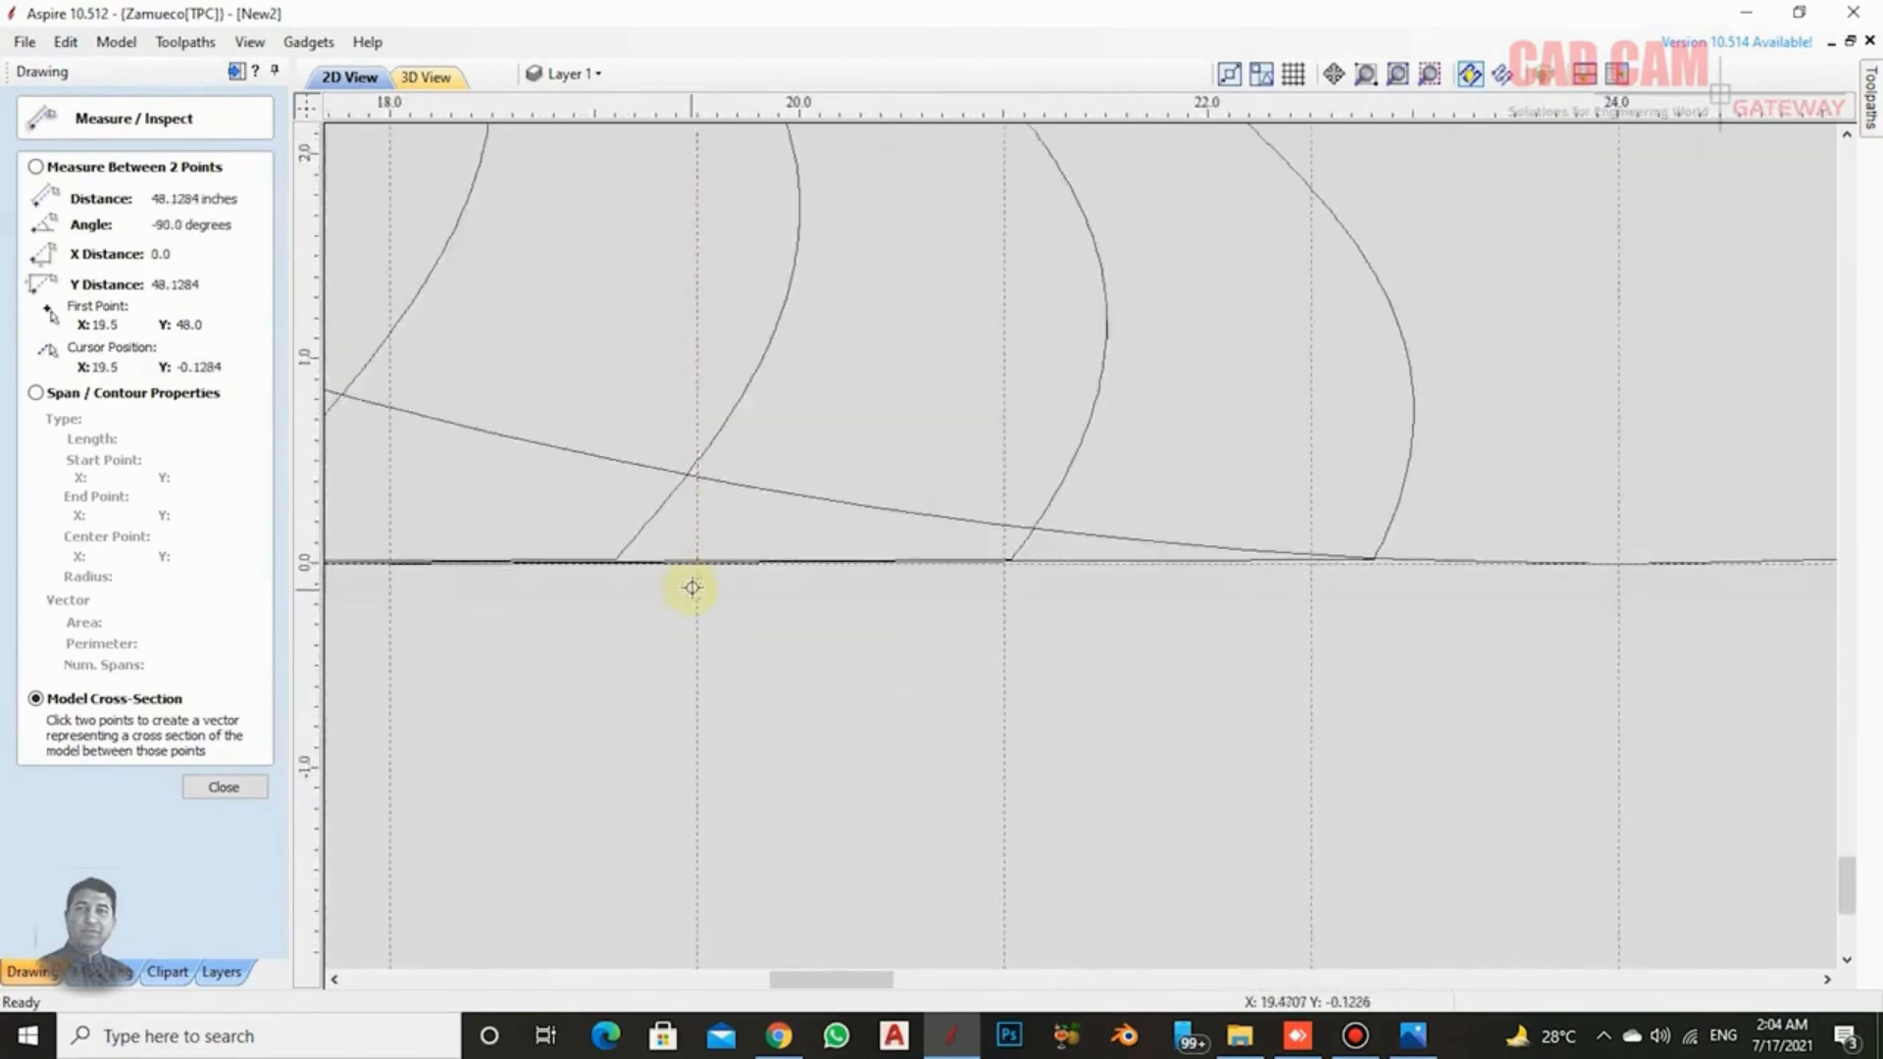
{"action": "scroll", "coordinate": [755, 677], "scroll_direction": "down", "scroll_amount": 14}
{"action": "scroll", "coordinate": [820, 285], "scroll_direction": "up", "scroll_amount": 12}
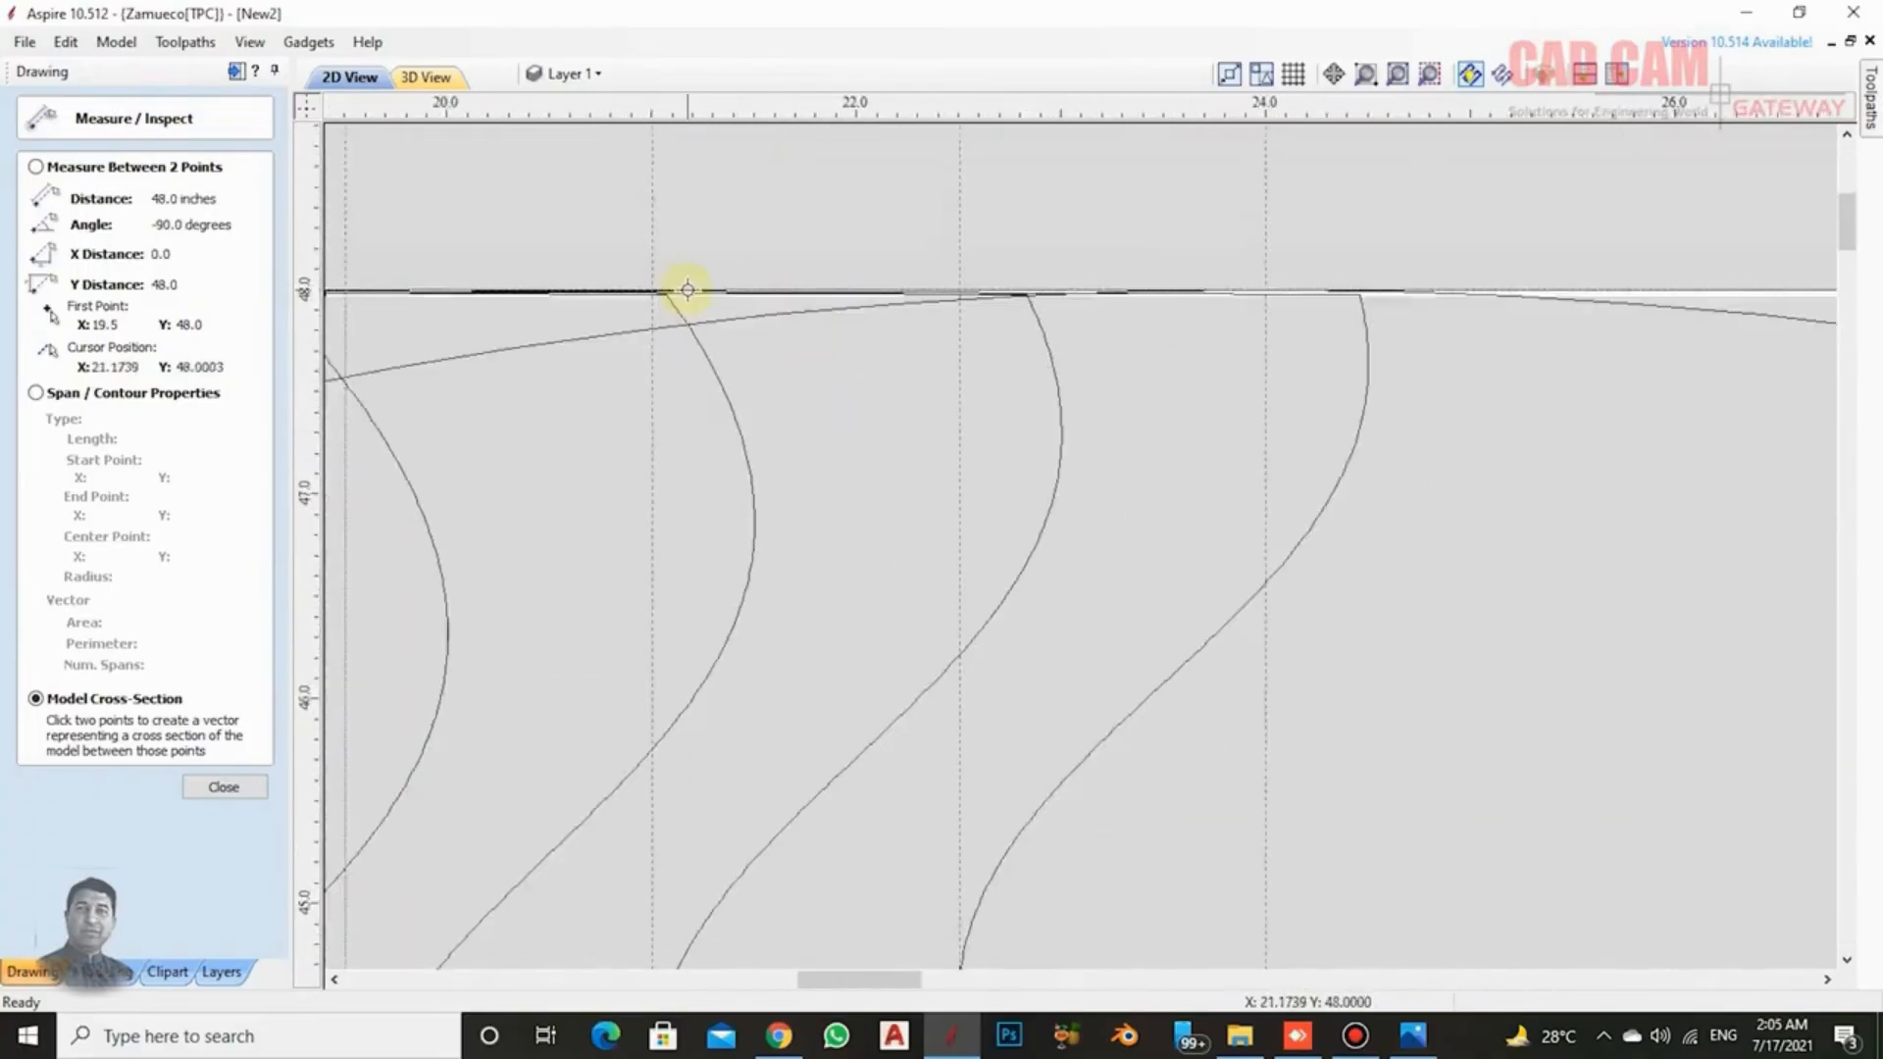
{"action": "scroll", "coordinate": [711, 289], "scroll_direction": "down", "scroll_amount": 2}
{"action": "key", "text": "Escape"}
Try to create a model cross-section from X 21.0, Y 48 to X 22.5, Y 0.
{"action": "scroll", "coordinate": [702, 292], "scroll_direction": "up", "scroll_amount": 15}
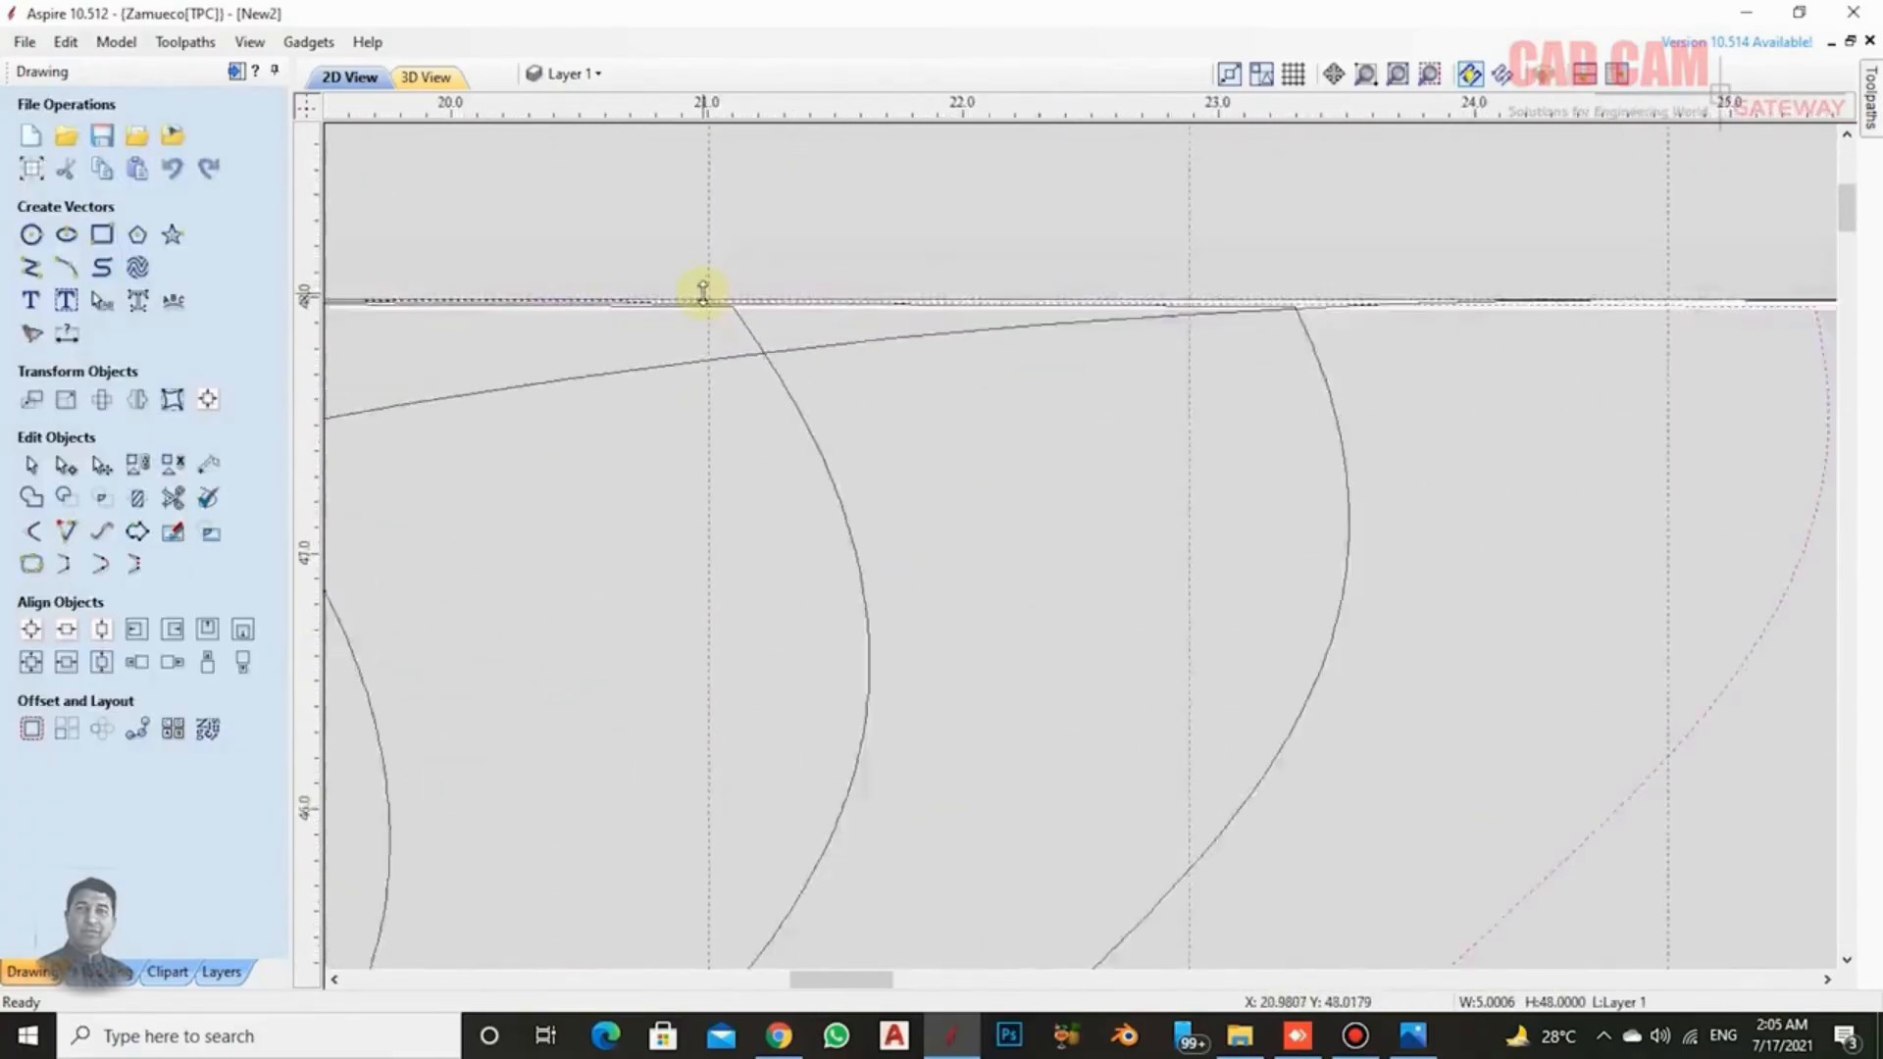
{"action": "left_click", "coordinate": [208, 467]}
{"action": "left_click", "coordinate": [731, 324]}
{"action": "scroll", "coordinate": [834, 278], "scroll_direction": "down", "scroll_amount": 14}
{"action": "scroll", "coordinate": [892, 769], "scroll_direction": "up", "scroll_amount": 12}
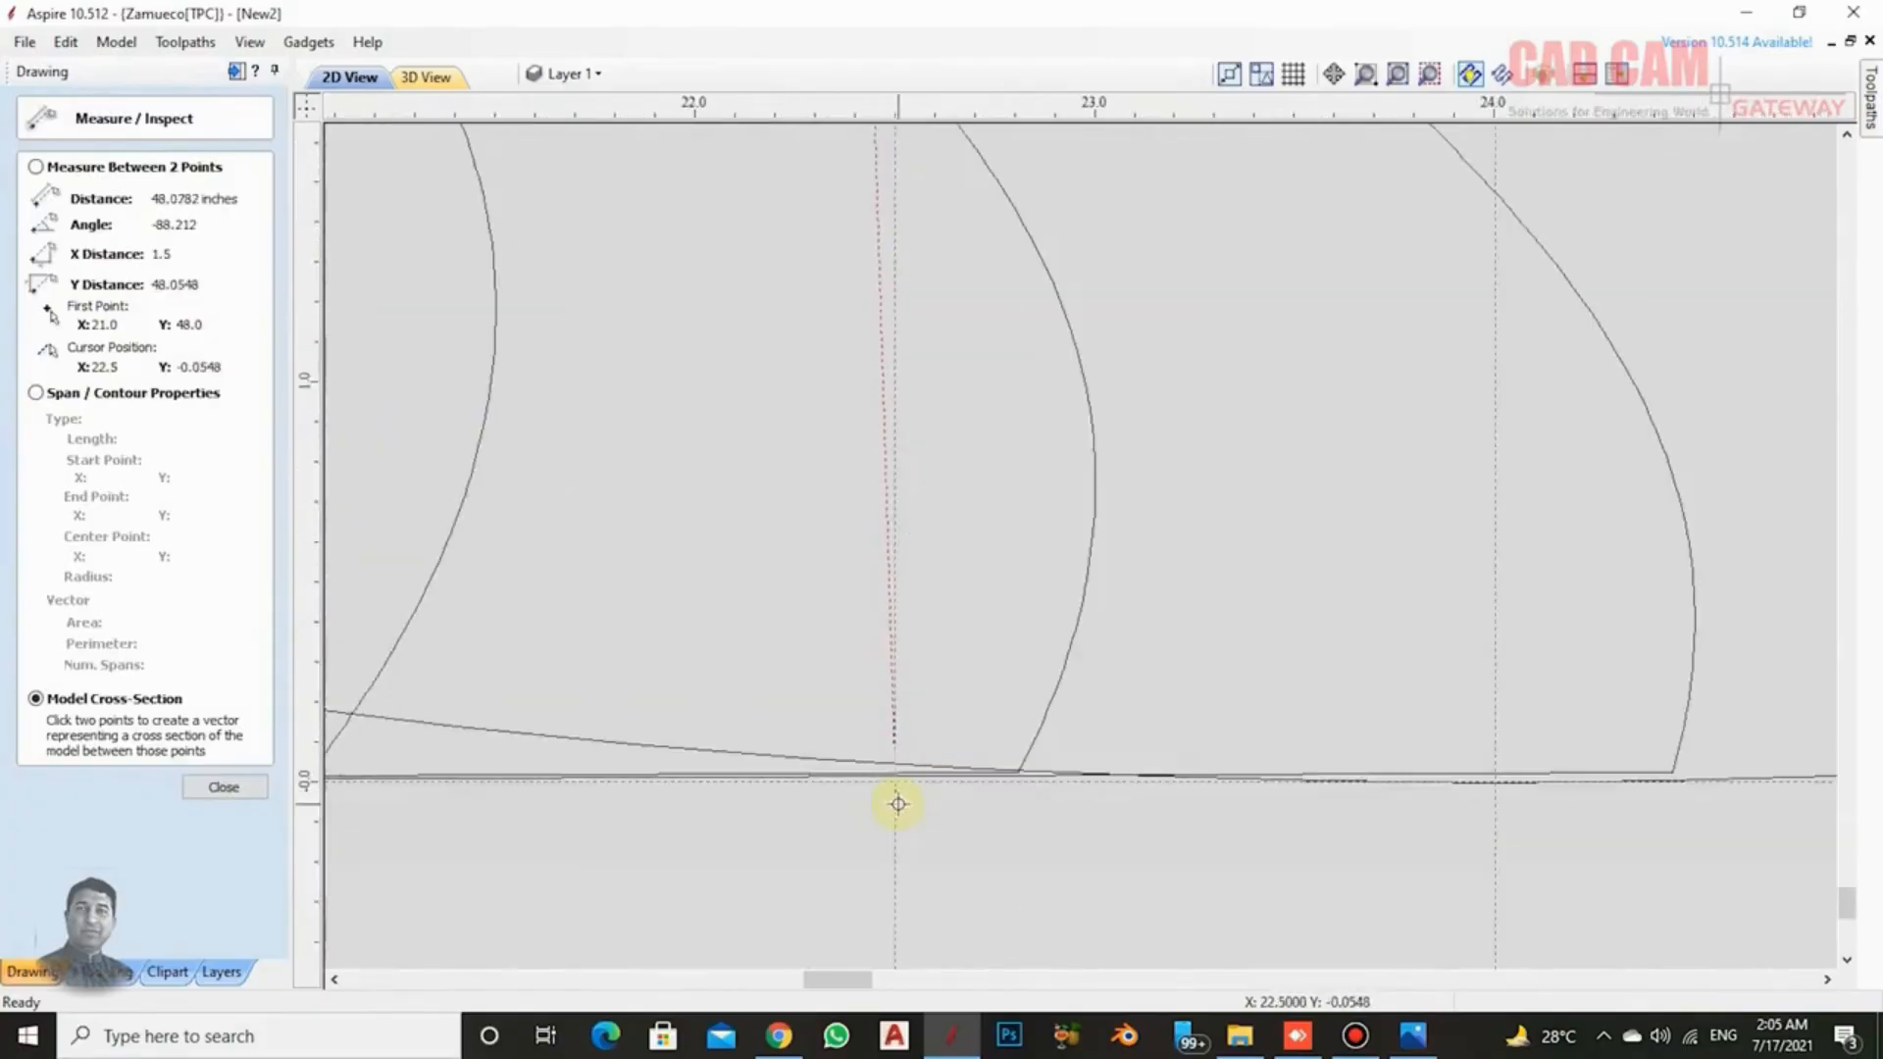
{"action": "scroll", "coordinate": [891, 768], "scroll_direction": "down", "scroll_amount": 12}
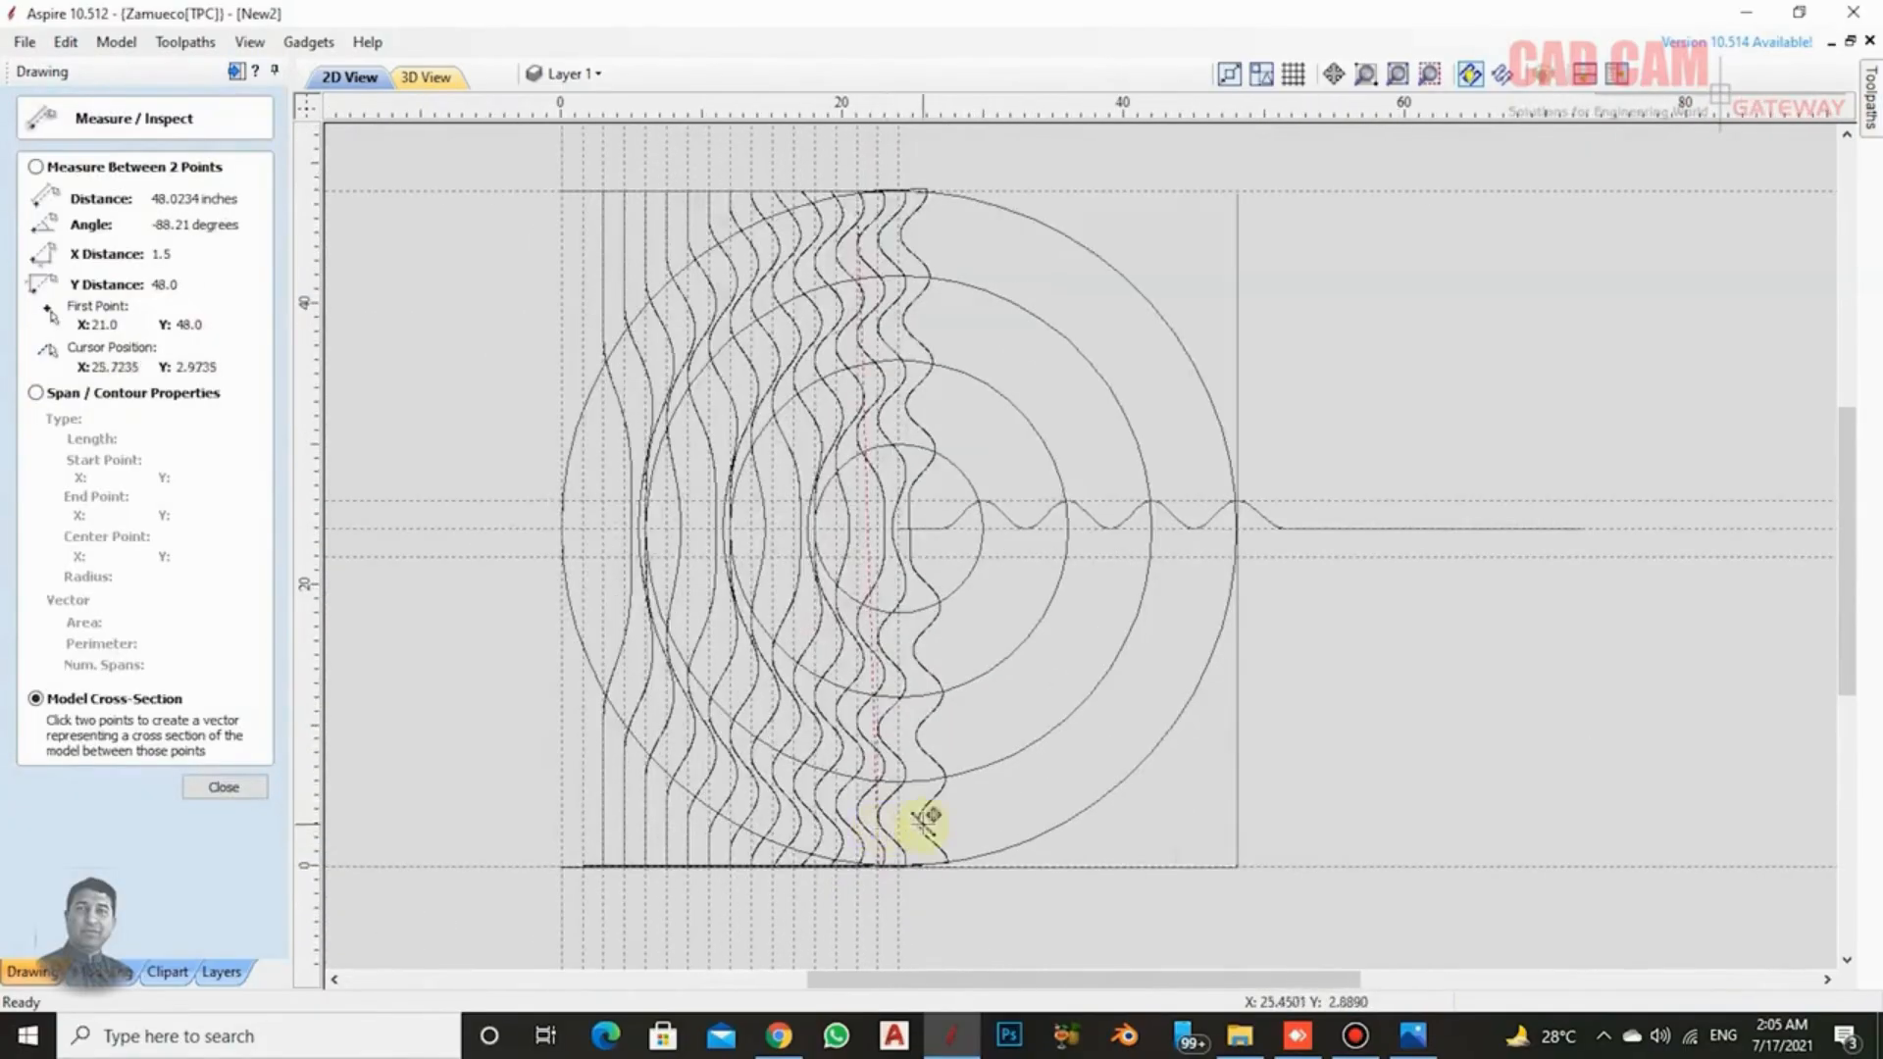
{"action": "key", "text": "Escape"}
Create a model cross-section along the guide at X 21.0 inches, from Y 48 to Y 0.
{"action": "left_click", "coordinate": [208, 465]}
{"action": "scroll", "coordinate": [856, 189], "scroll_direction": "up", "scroll_amount": 14}
{"action": "left_click", "coordinate": [862, 383]}
{"action": "scroll", "coordinate": [895, 277], "scroll_direction": "down", "scroll_amount": 14}
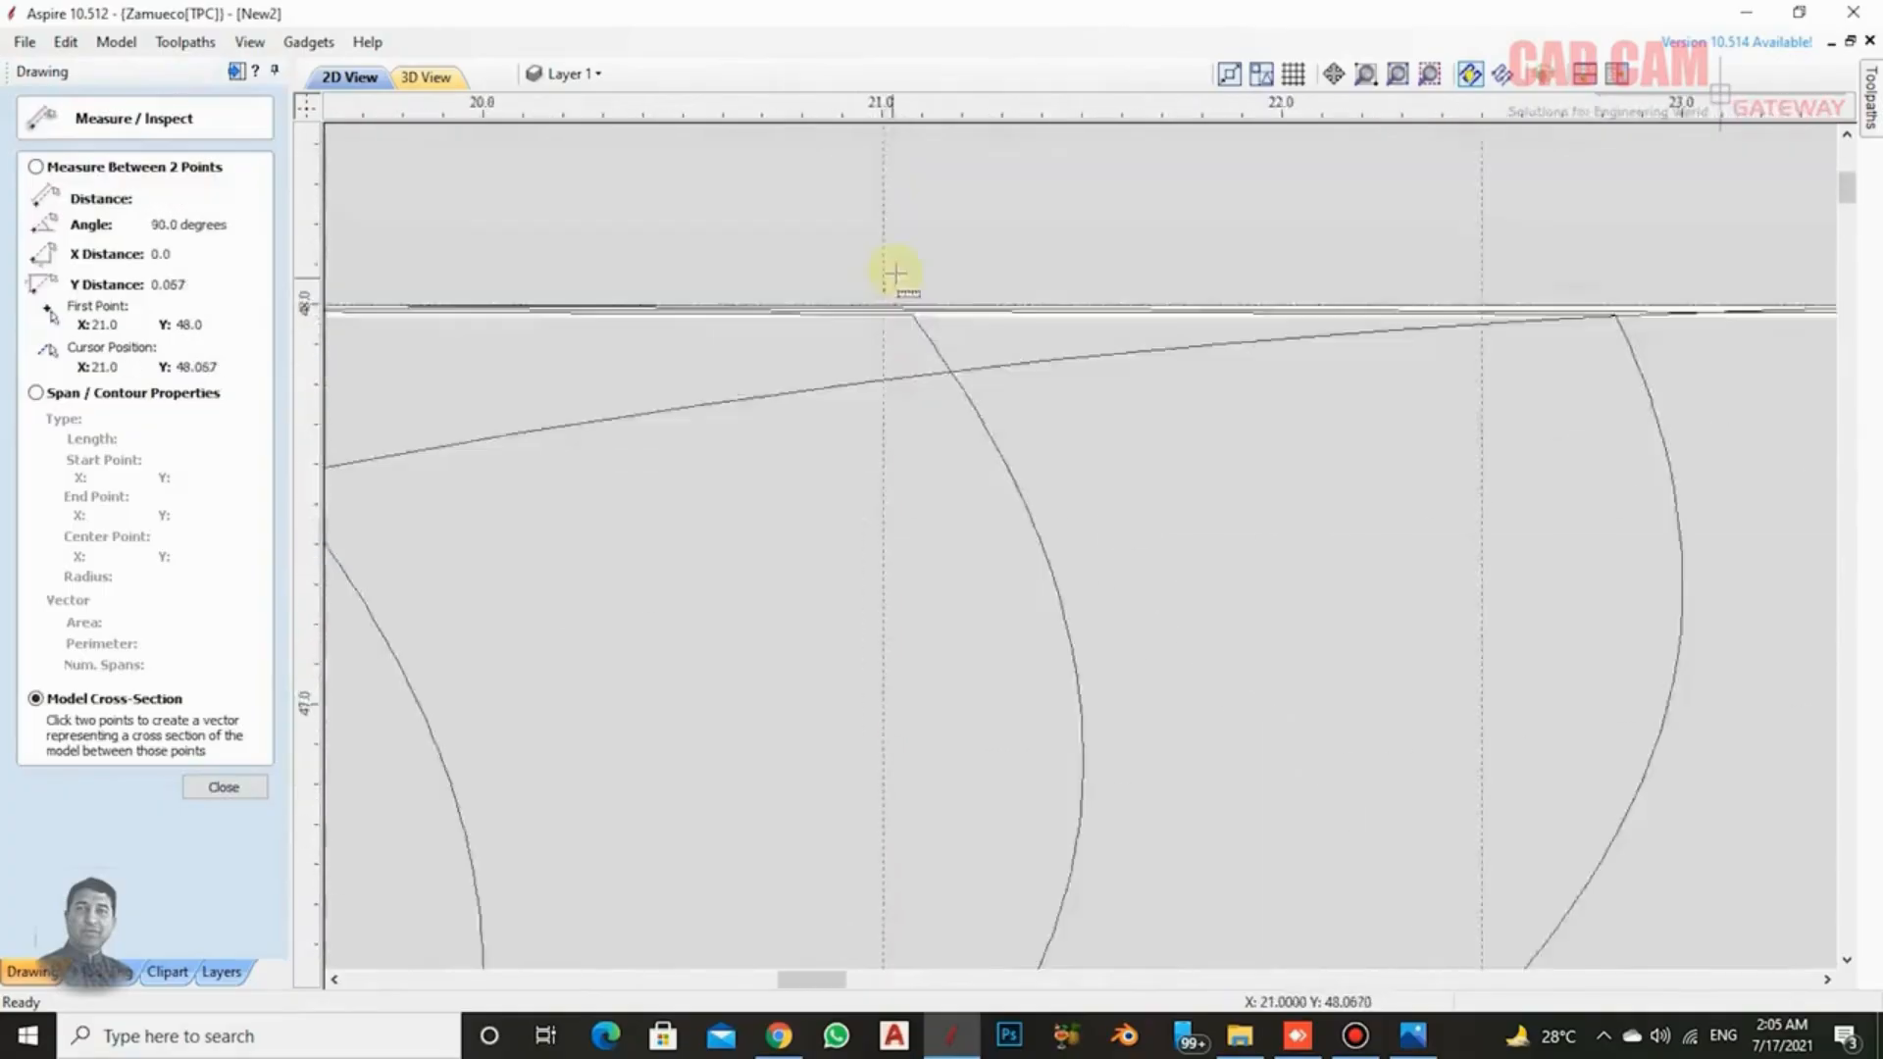
{"action": "scroll", "coordinate": [912, 657], "scroll_direction": "up", "scroll_amount": 4}
{"action": "scroll", "coordinate": [974, 663], "scroll_direction": "up", "scroll_amount": 6}
{"action": "left_click", "coordinate": [948, 666]}
Create a model cross-section along the guide at X 22.5 inches, spanning the panel's full 48-inch height.
{"action": "scroll", "coordinate": [980, 686], "scroll_direction": "down", "scroll_amount": 10}
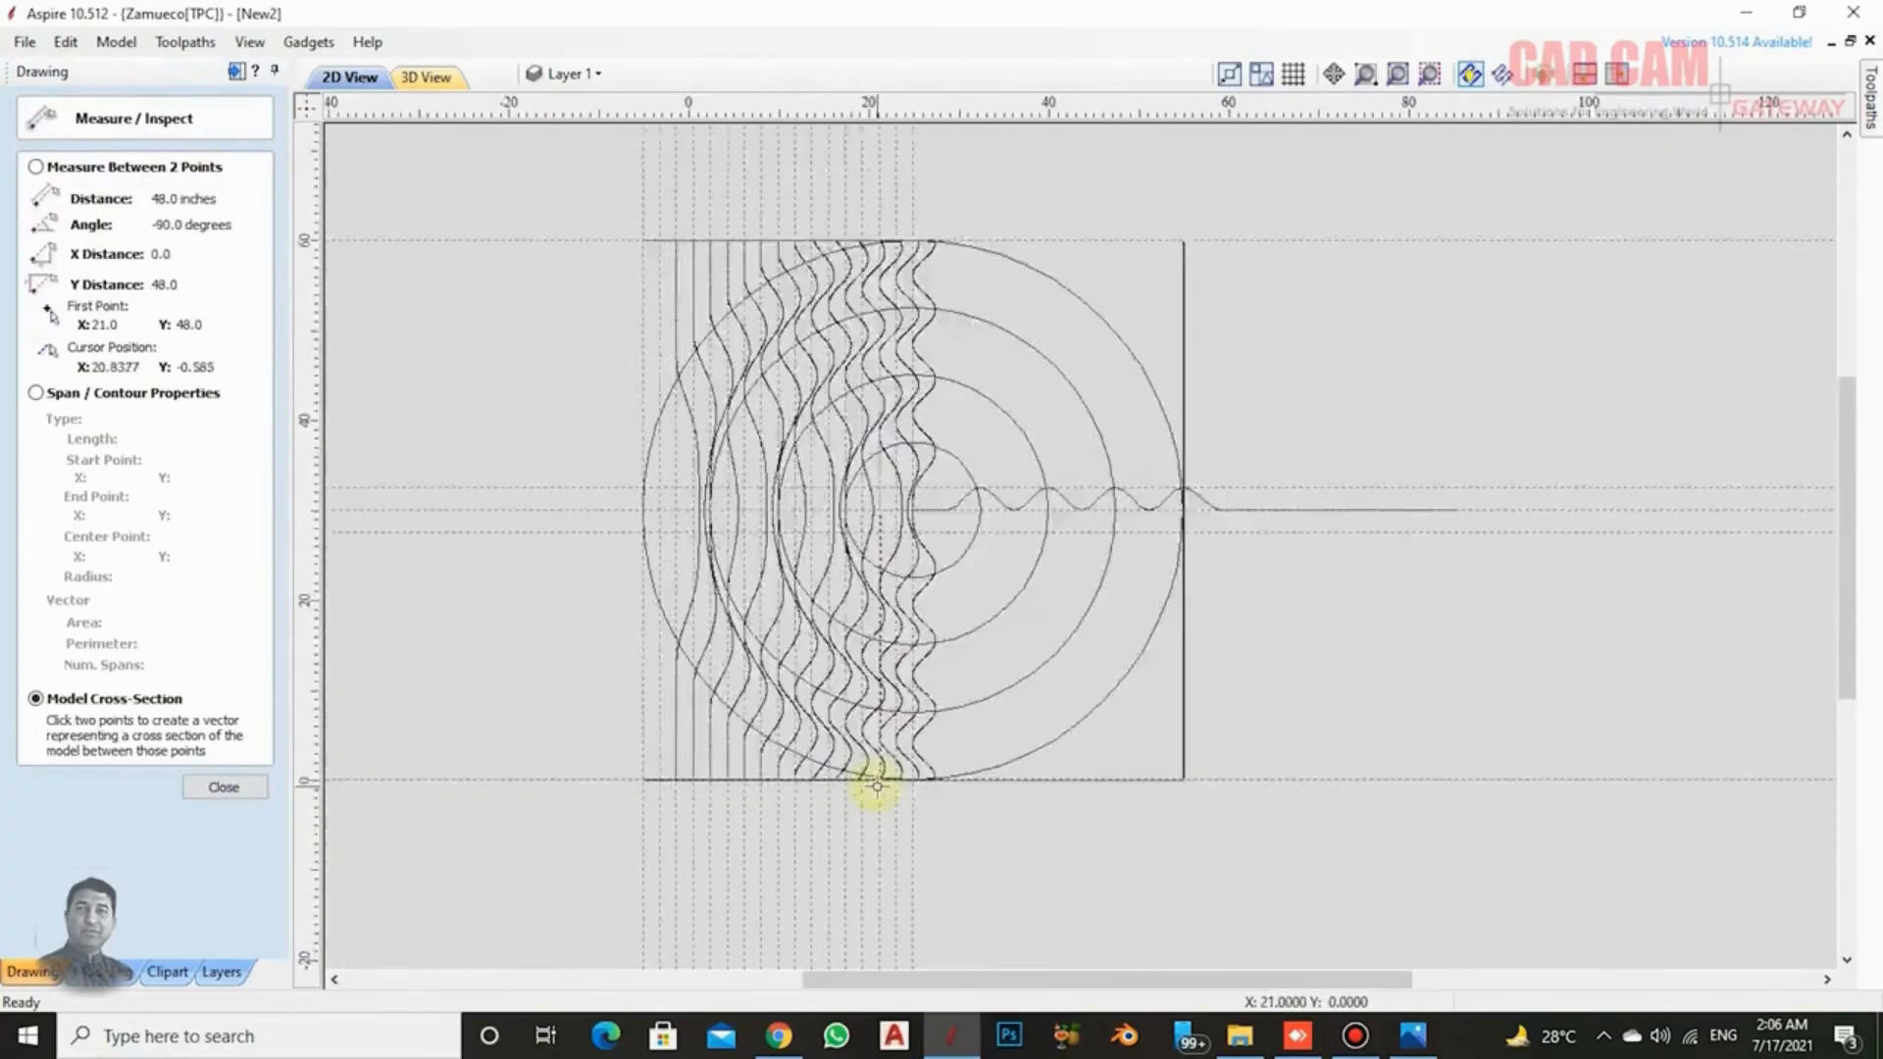
{"action": "scroll", "coordinate": [906, 266], "scroll_direction": "up", "scroll_amount": 8}
{"action": "scroll", "coordinate": [906, 267], "scroll_direction": "up", "scroll_amount": 8}
{"action": "left_click", "coordinate": [975, 282]}
{"action": "scroll", "coordinate": [975, 588], "scroll_direction": "down", "scroll_amount": 10}
{"action": "scroll", "coordinate": [946, 883], "scroll_direction": "up", "scroll_amount": 8}
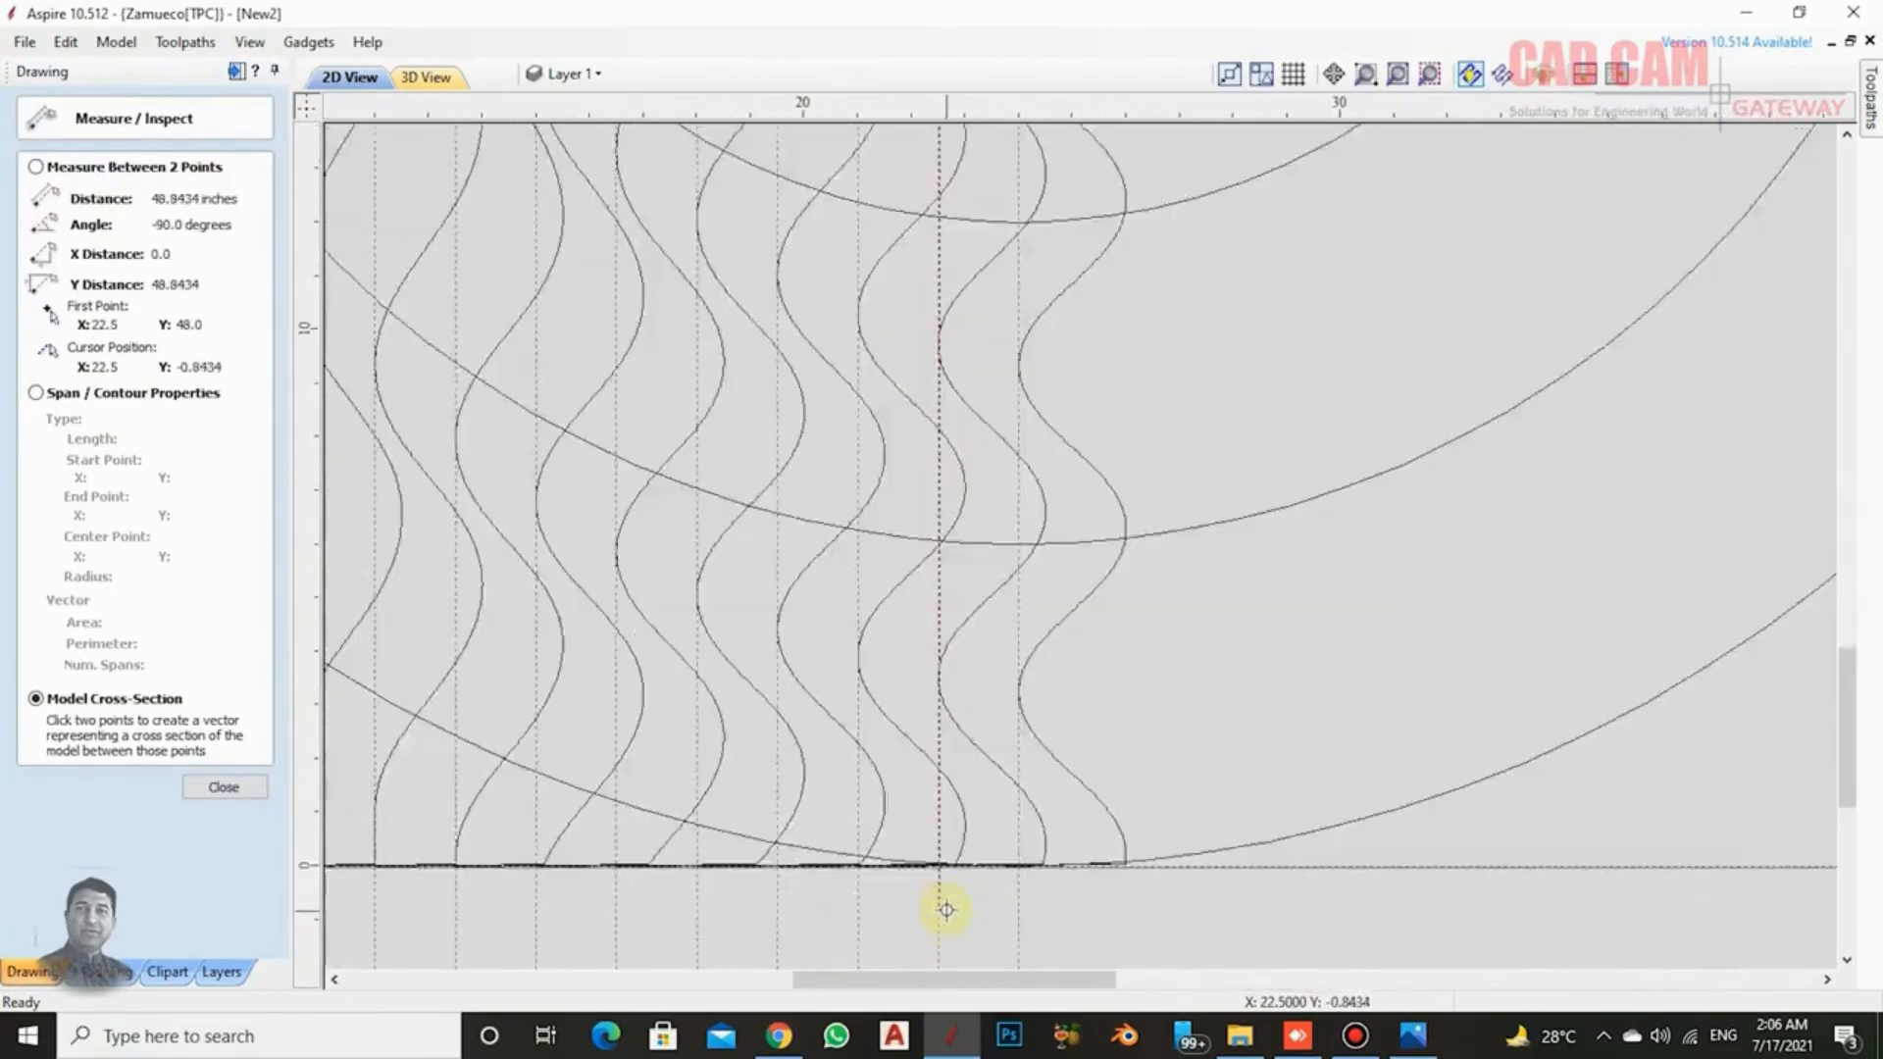
{"action": "left_click", "coordinate": [933, 646]}
Create the last model cross-section along the panel's centre guide at X 24.0 inches, from Y 48 to Y 0, and finish measuring.
{"action": "scroll", "coordinate": [933, 651], "scroll_direction": "down", "scroll_amount": 10}
{"action": "scroll", "coordinate": [892, 193], "scroll_direction": "up", "scroll_amount": 12}
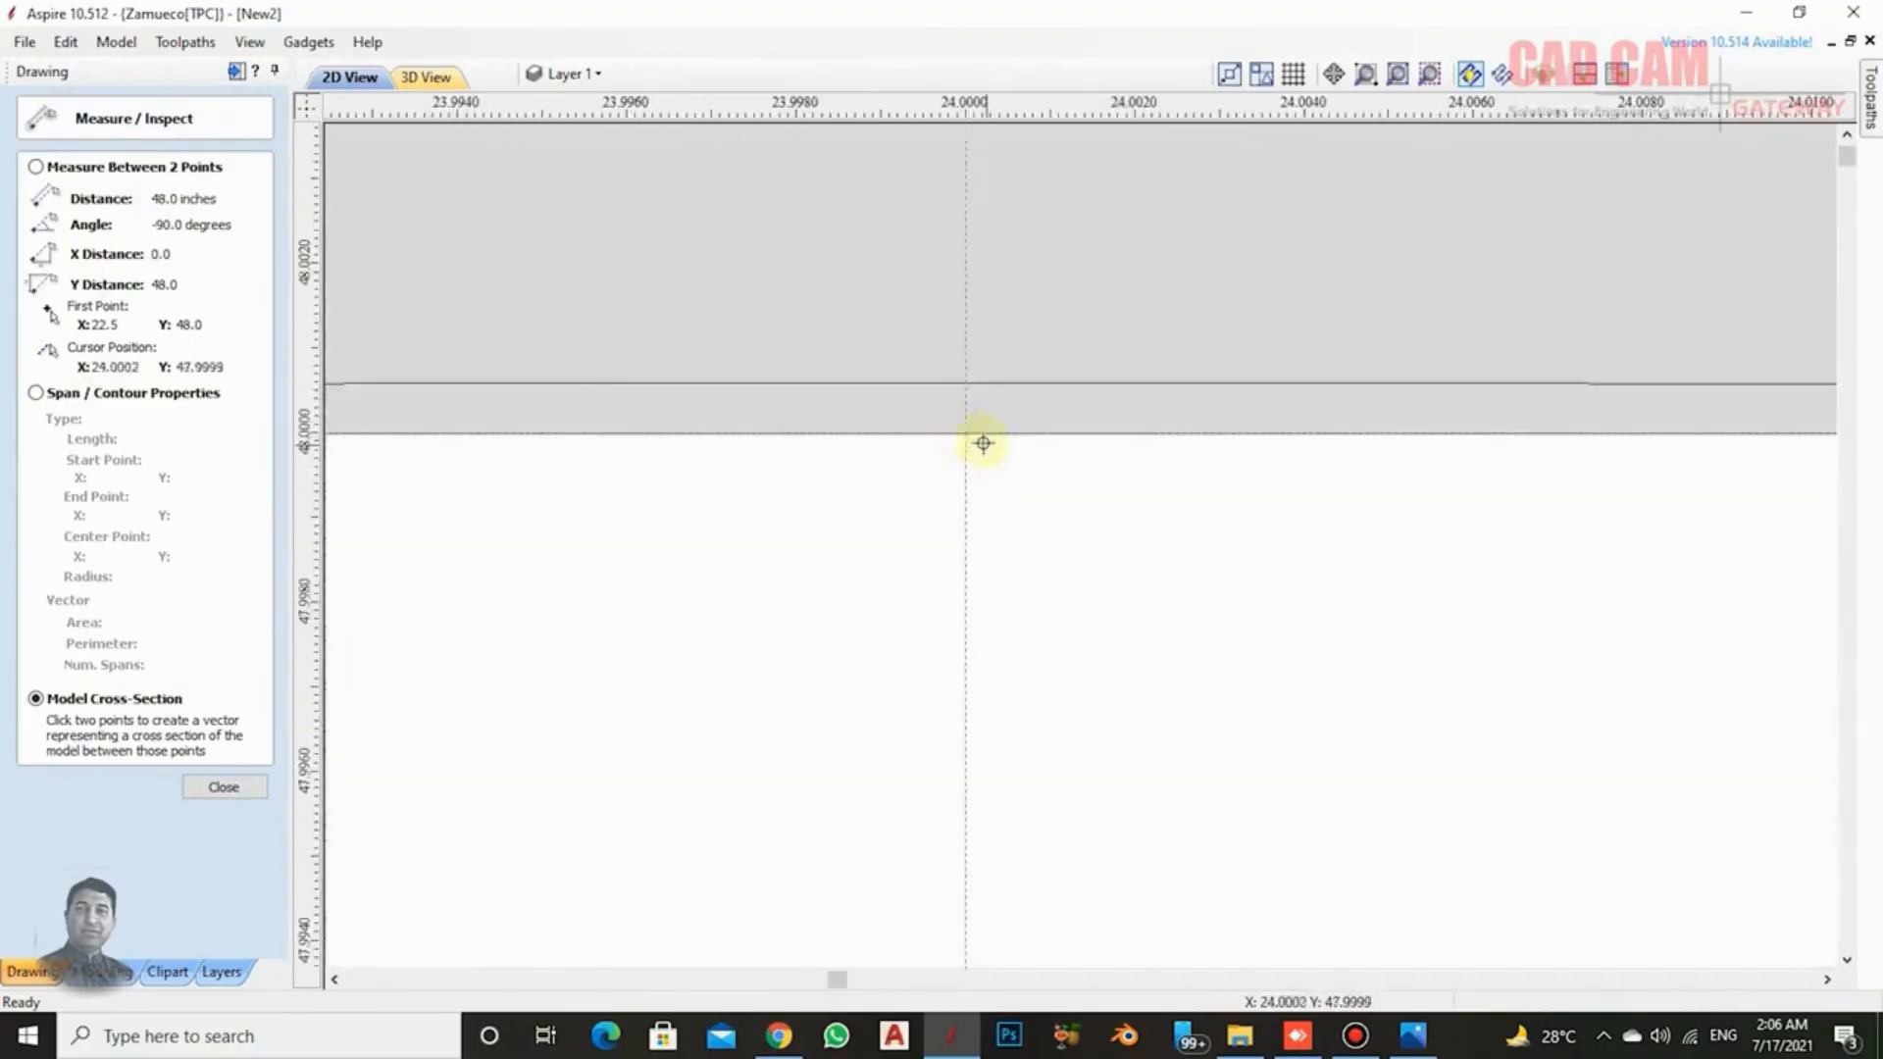
{"action": "left_click", "coordinate": [983, 440]}
{"action": "scroll", "coordinate": [1018, 338], "scroll_direction": "down", "scroll_amount": 5}
{"action": "scroll", "coordinate": [1018, 392], "scroll_direction": "down", "scroll_amount": 10}
{"action": "scroll", "coordinate": [1017, 681], "scroll_direction": "up", "scroll_amount": 14}
{"action": "left_click", "coordinate": [628, 508]}
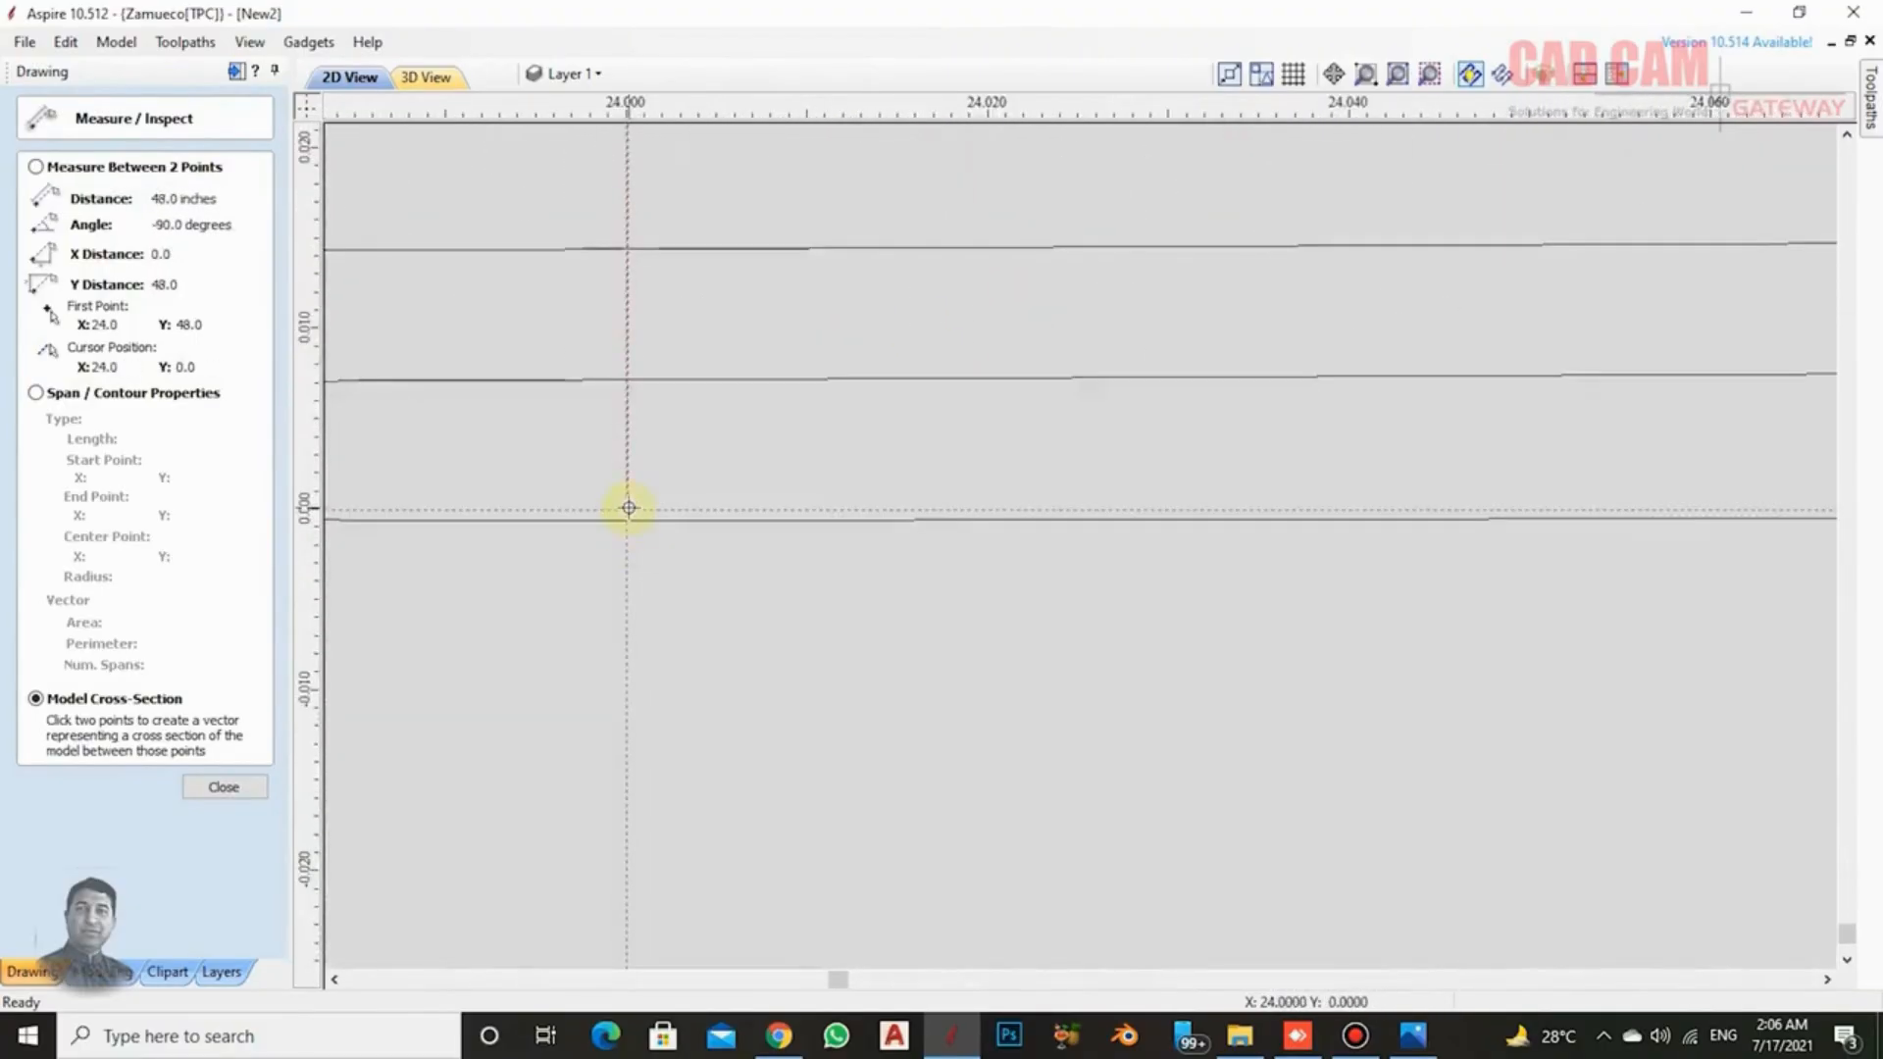
{"action": "scroll", "coordinate": [863, 579], "scroll_direction": "down", "scroll_amount": 4}
{"action": "scroll", "coordinate": [897, 600], "scroll_direction": "down", "scroll_amount": 10}
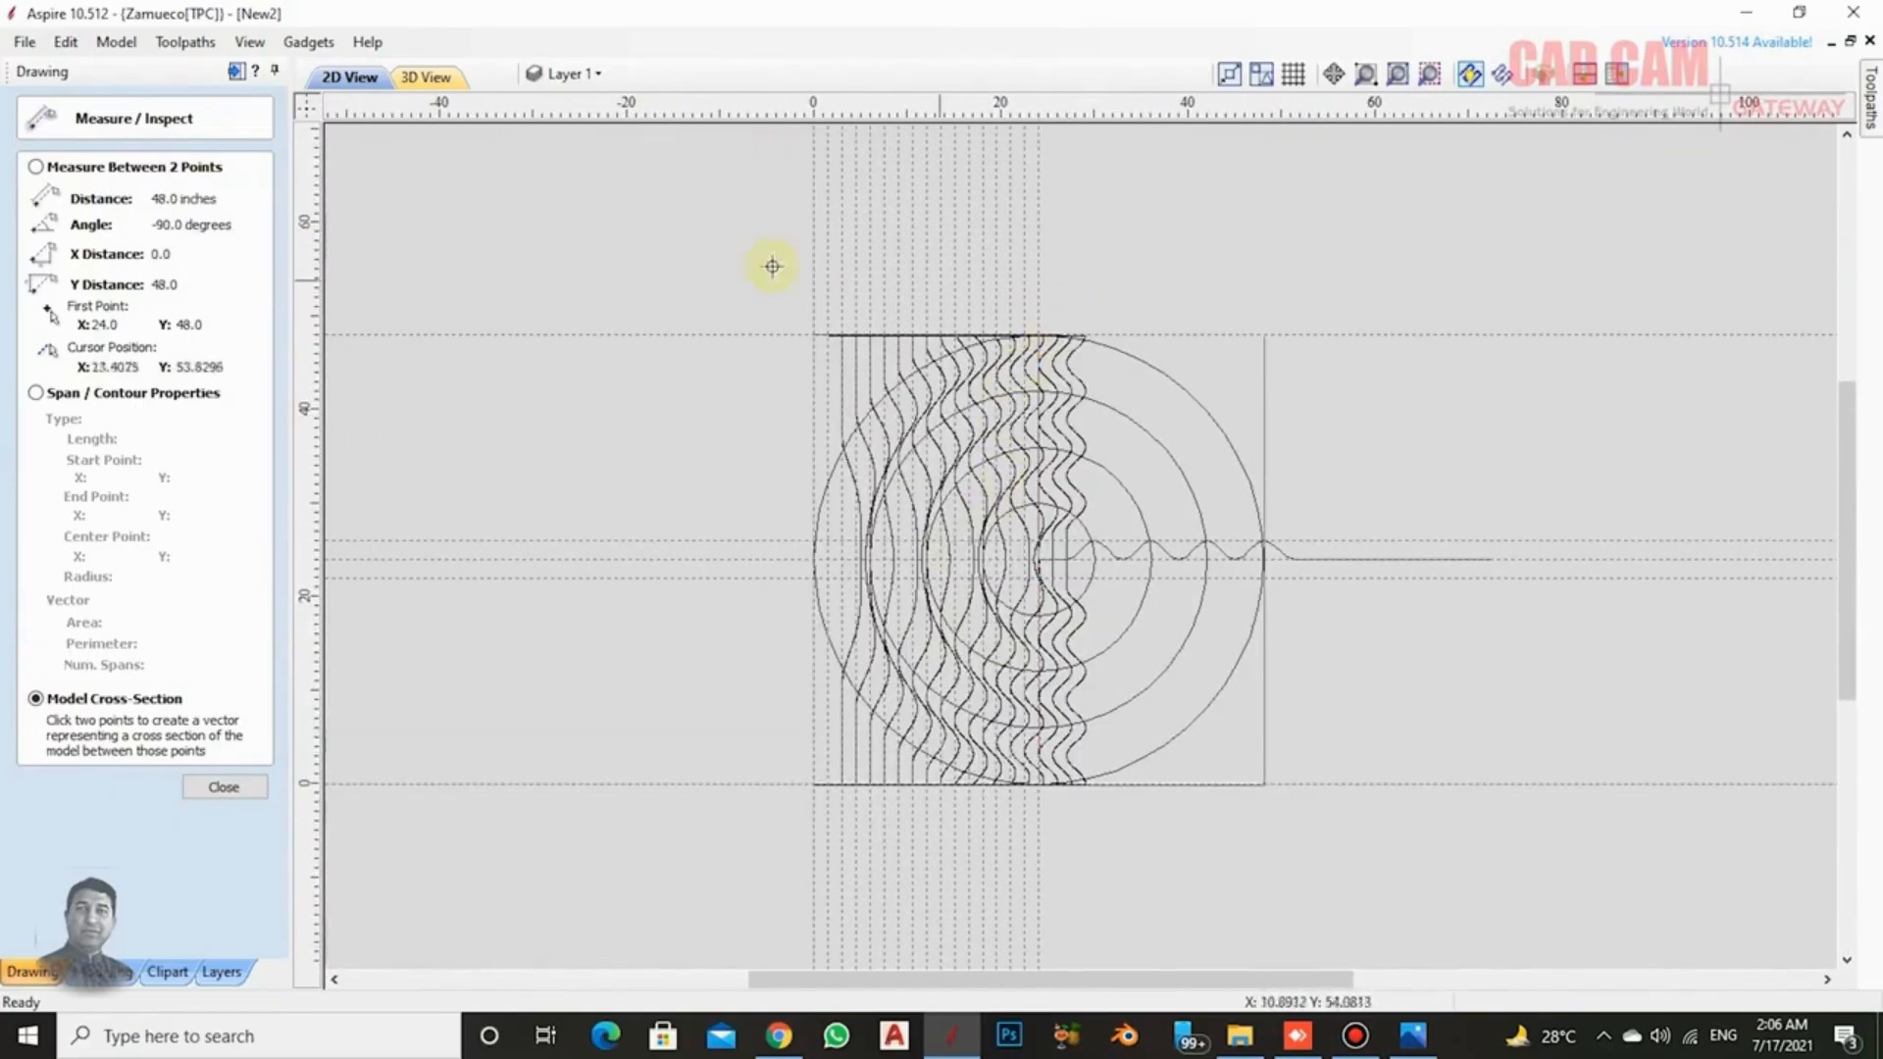
{"action": "left_click", "coordinate": [235, 787]}
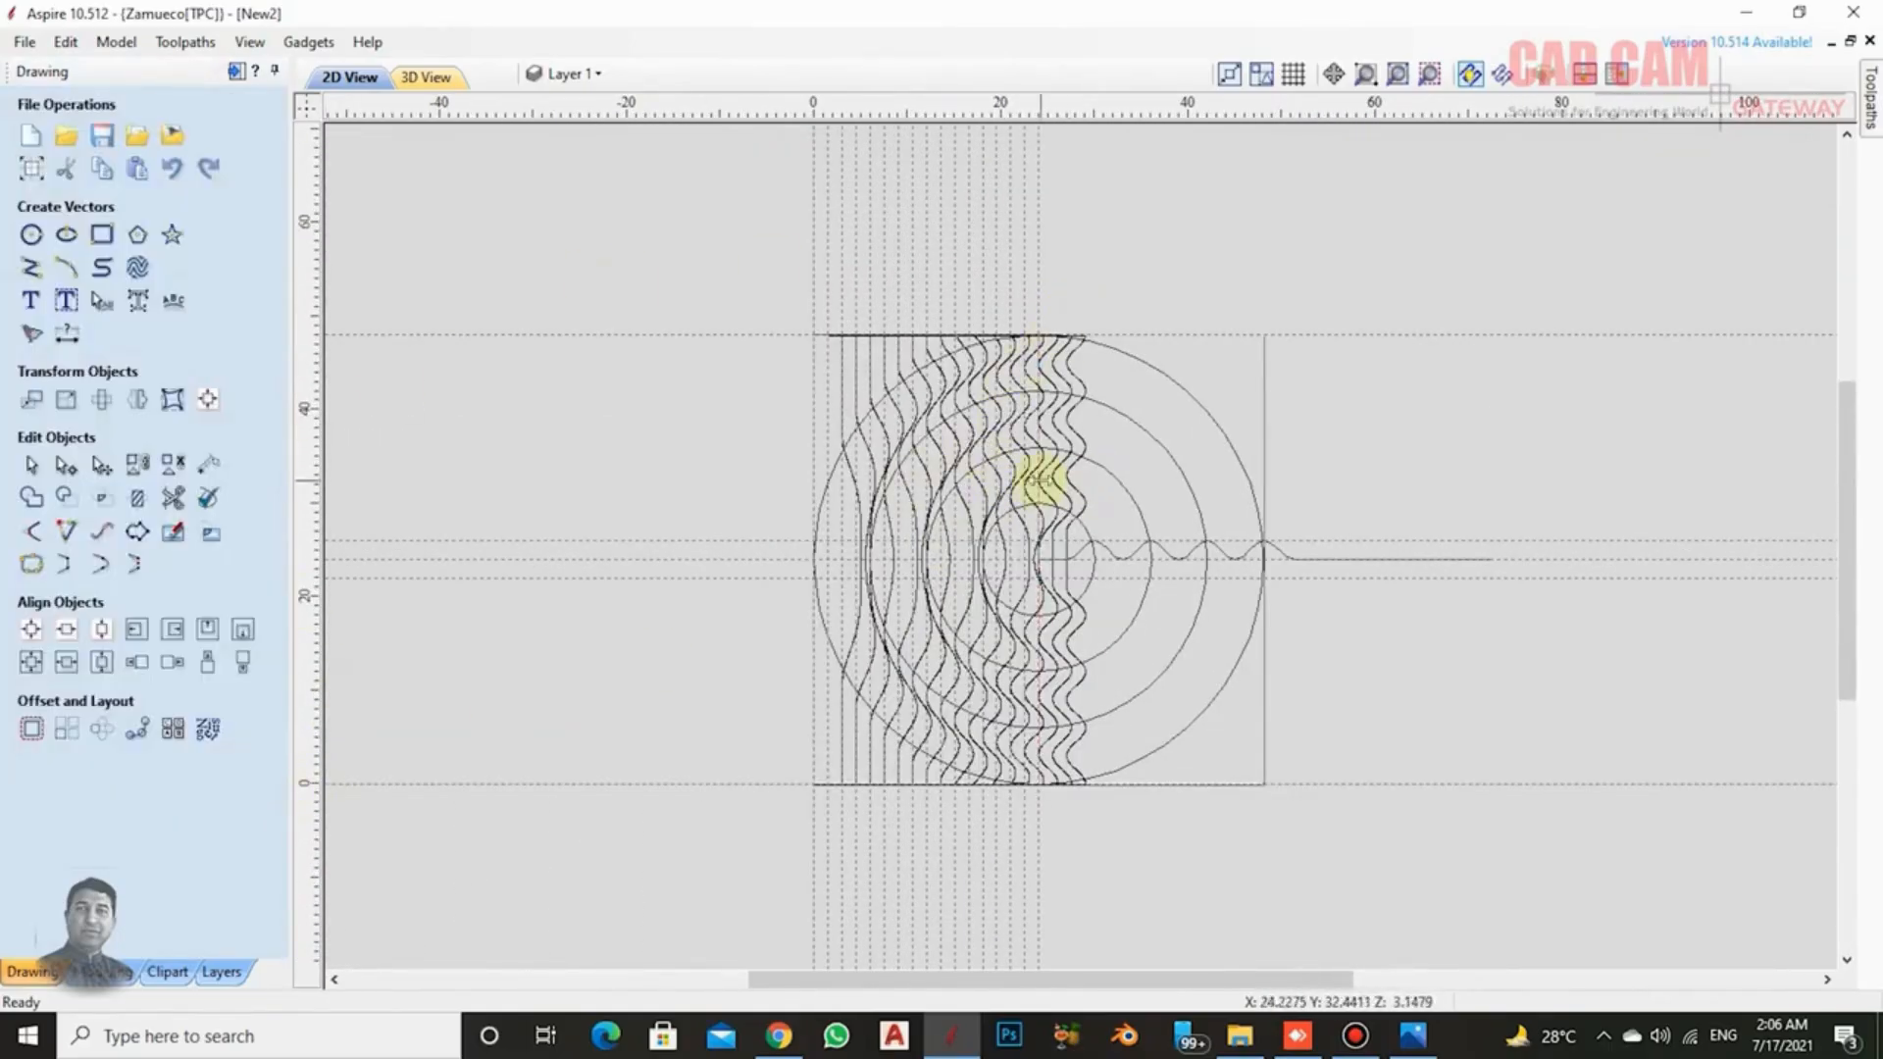
Move the four concentric circles and the horizontal wave profile to a new layer named section with magenta drawing colour.
{"action": "scroll", "coordinate": [908, 289], "scroll_direction": "up", "scroll_amount": 1}
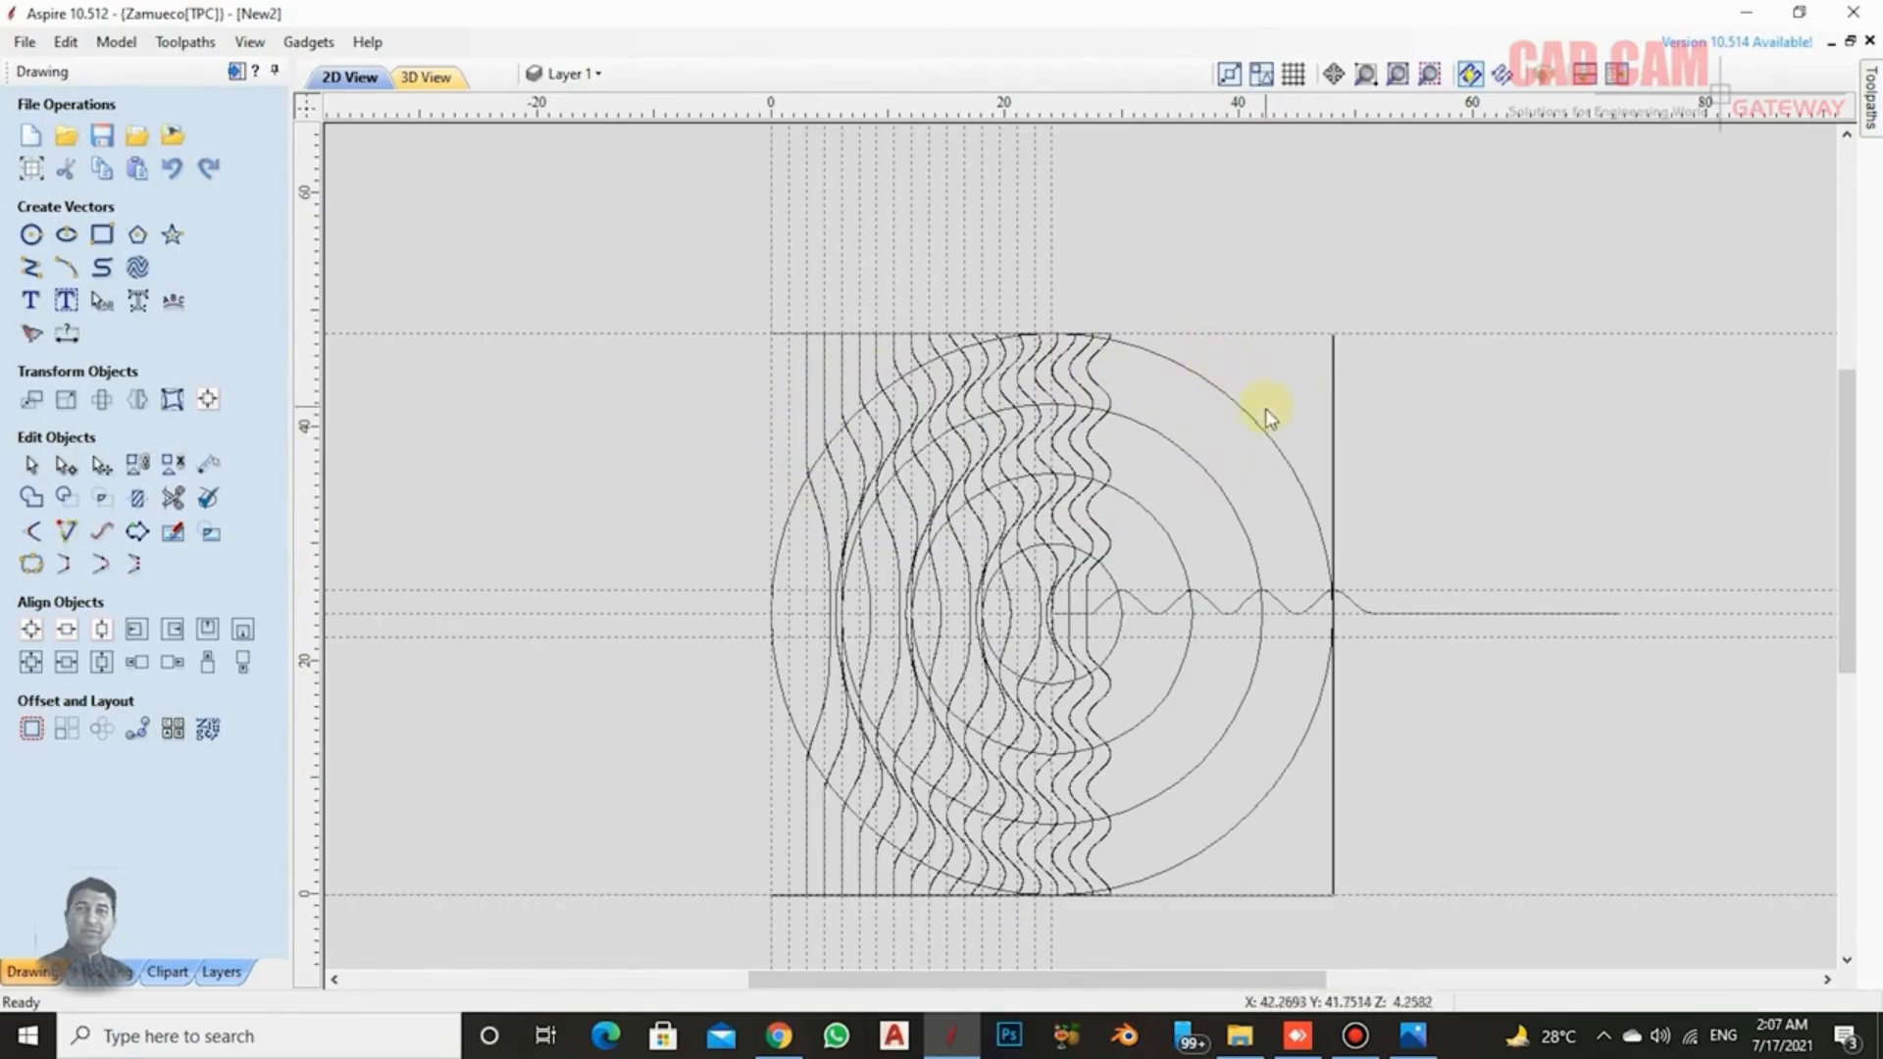
{"action": "left_click_drag", "start_coordinate": [1269, 412], "coordinate": [1169, 596]}
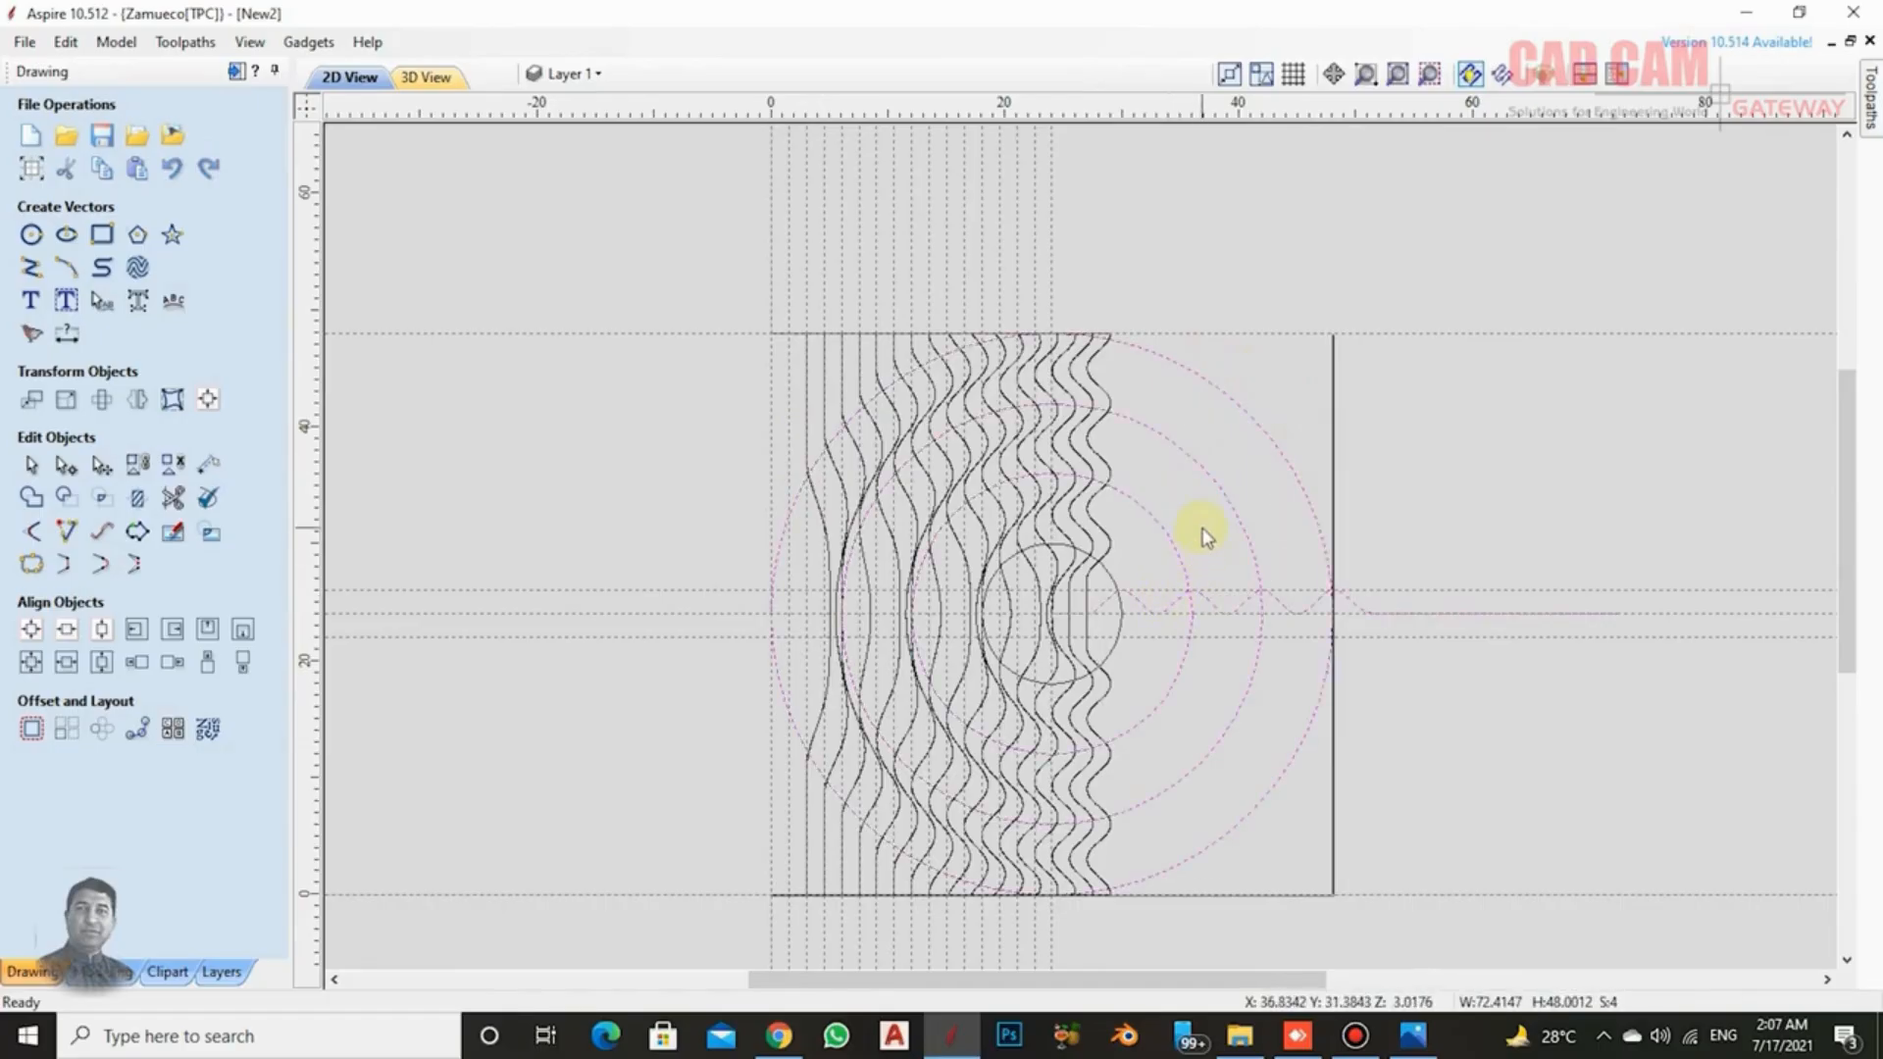
{"action": "left_click", "coordinate": [1104, 571], "text": "shift"}
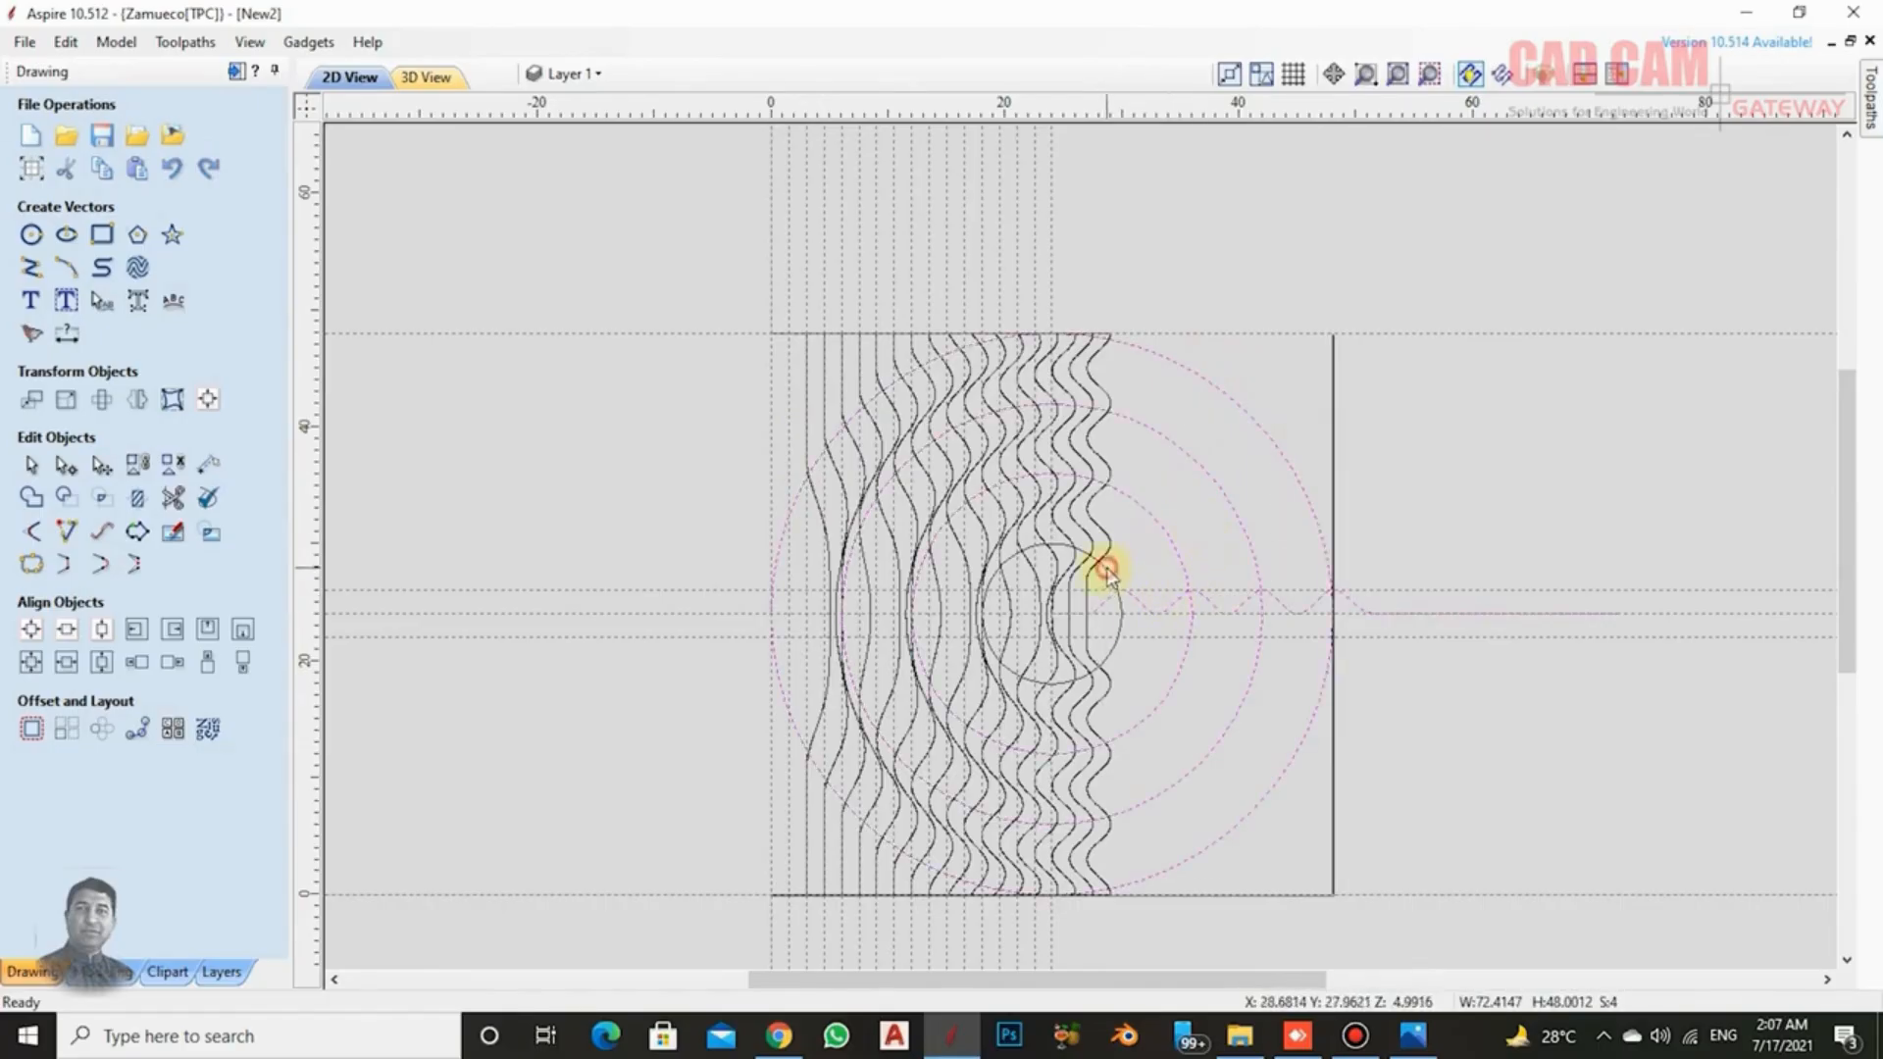
{"action": "right_click", "coordinate": [1193, 535]}
{"action": "mouse_move", "coordinate": [1423, 976]}
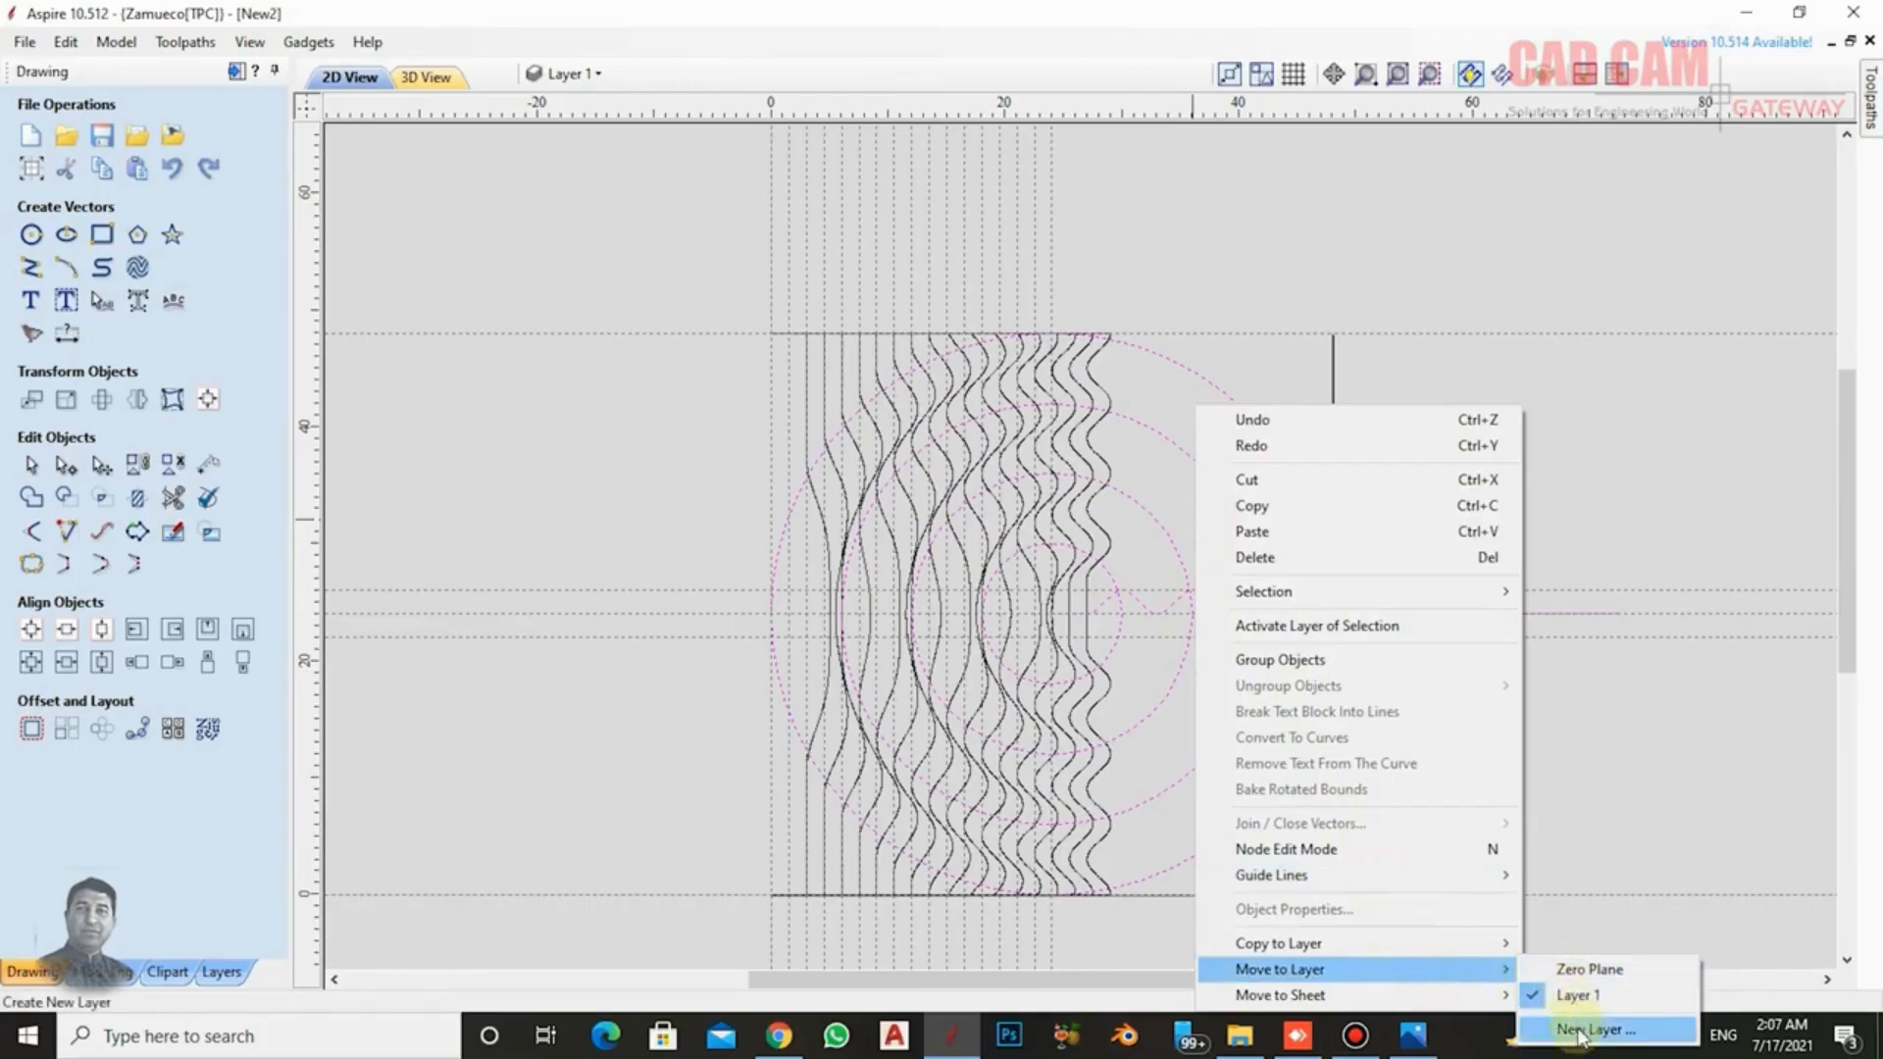
{"action": "left_click", "coordinate": [1593, 1029]}
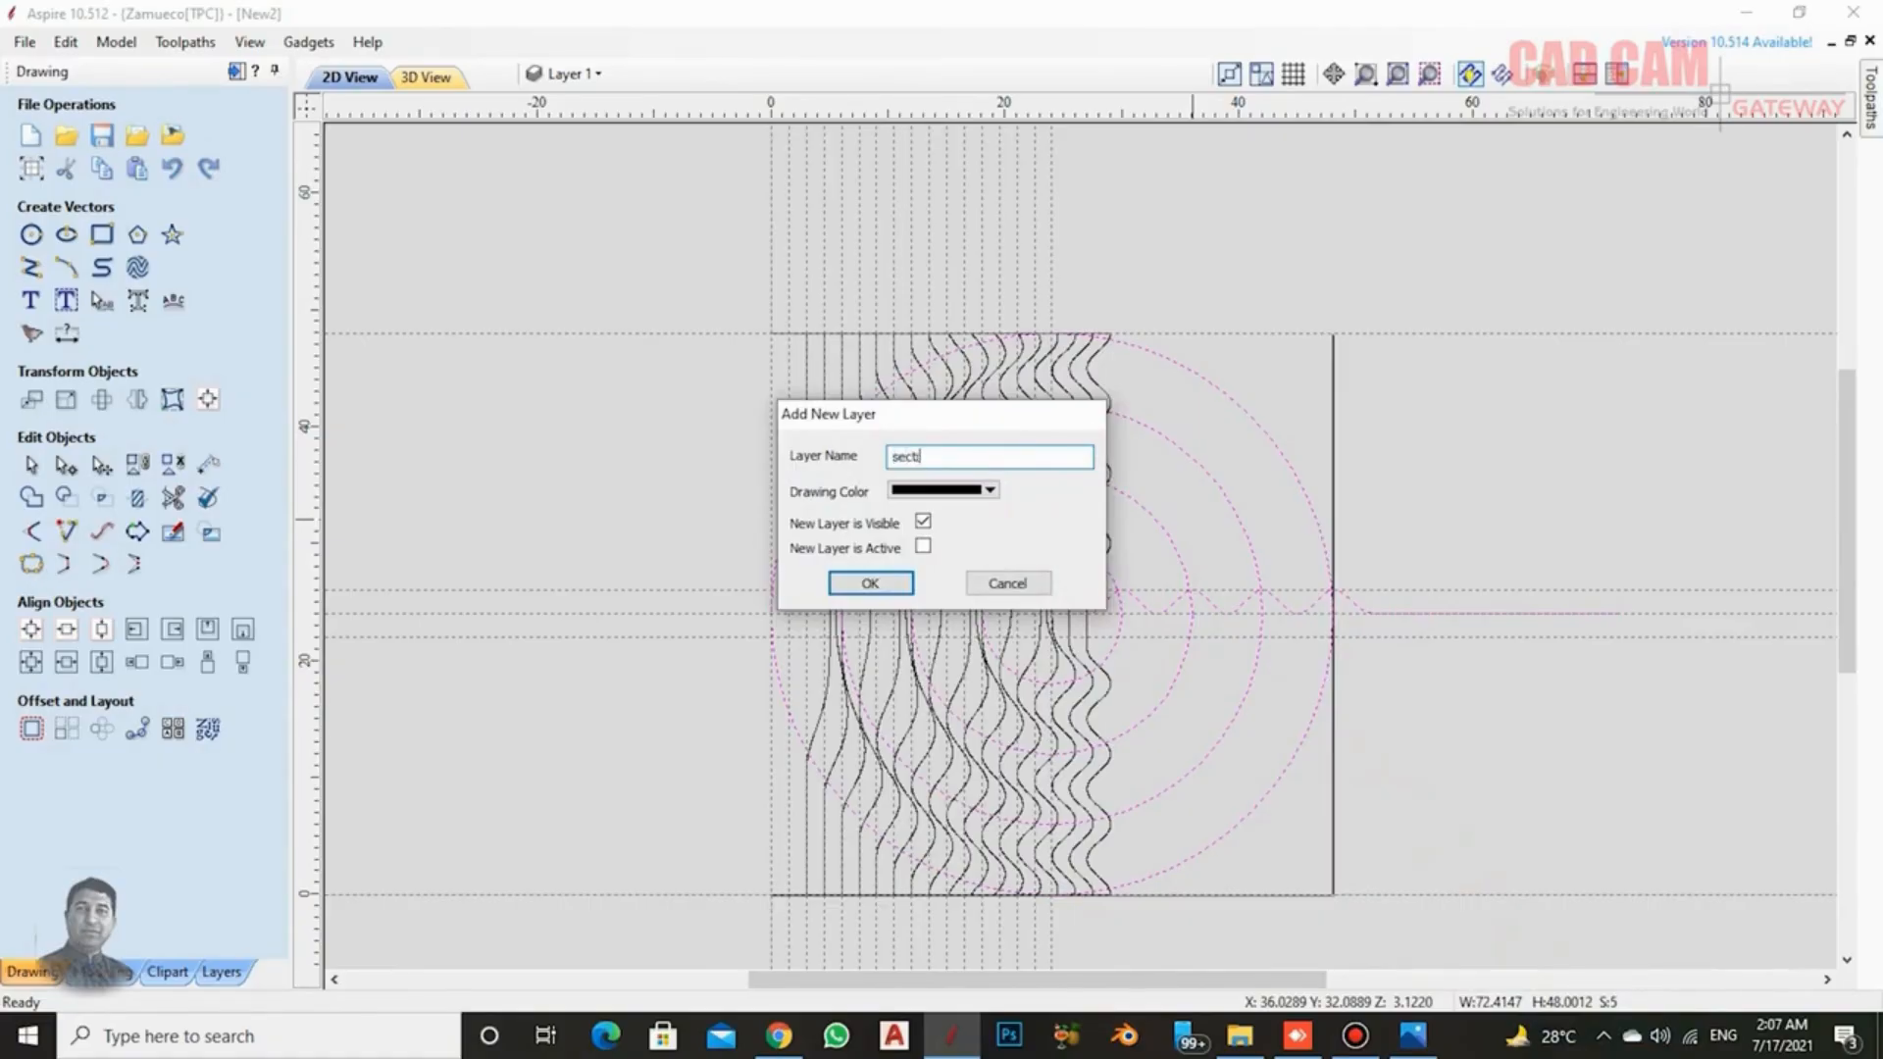
{"action": "left_click", "coordinate": [989, 490]}
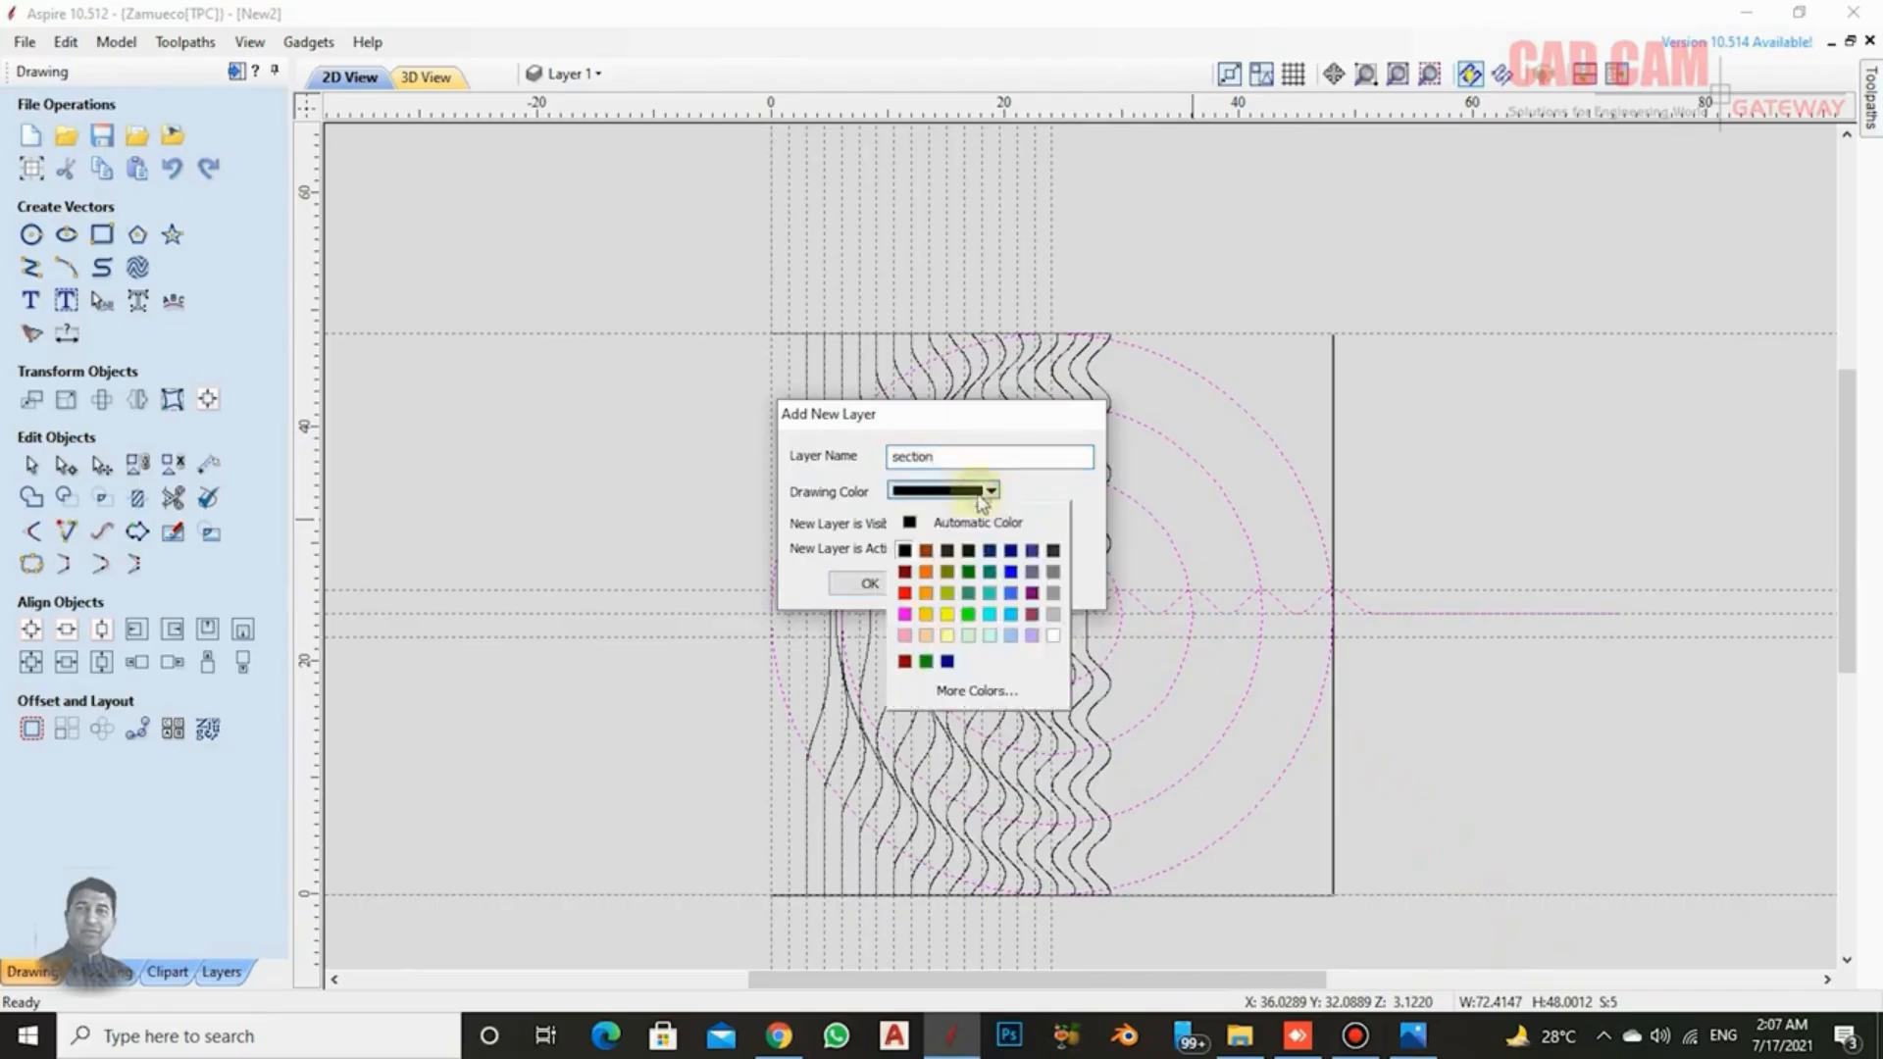
{"action": "left_click", "coordinate": [898, 617]}
{"action": "left_click", "coordinate": [845, 589]}
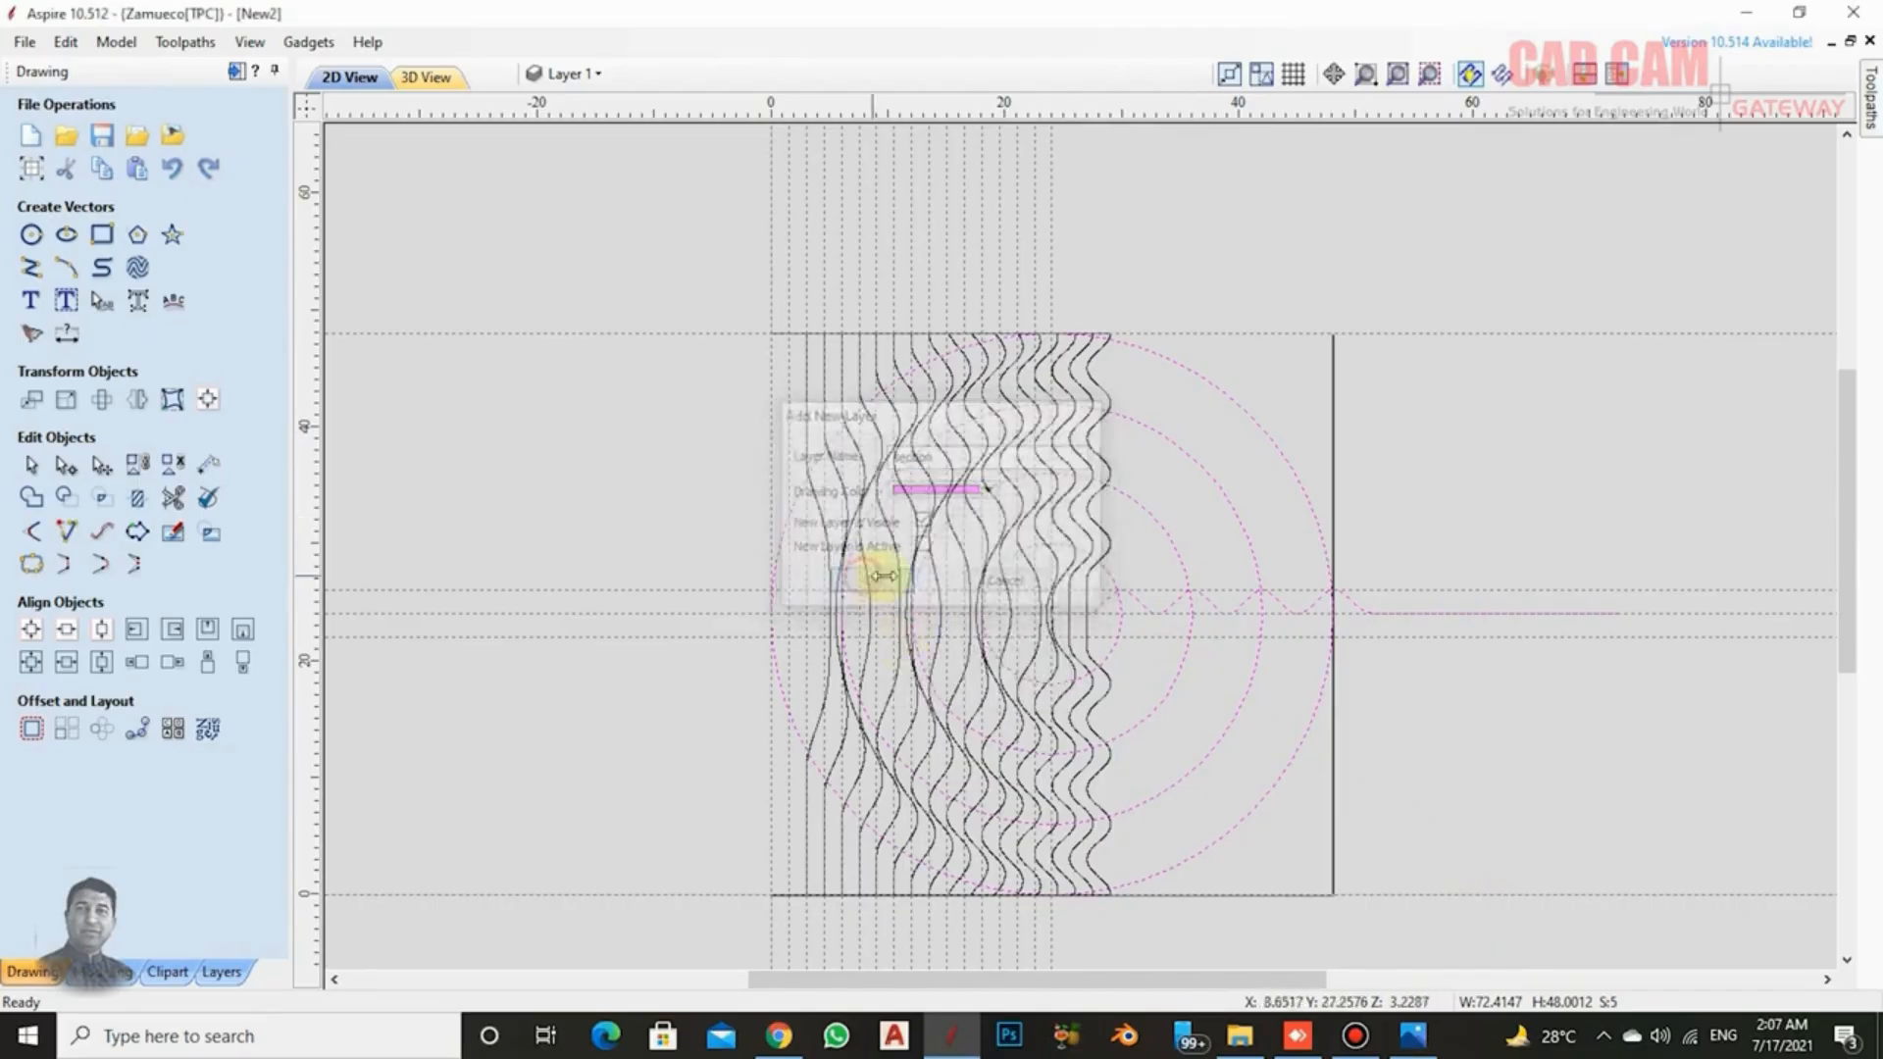
Hide the section layer and all guide lines so only the cross-section vectors and panel outline are shown.
{"action": "left_click", "coordinate": [576, 73]}
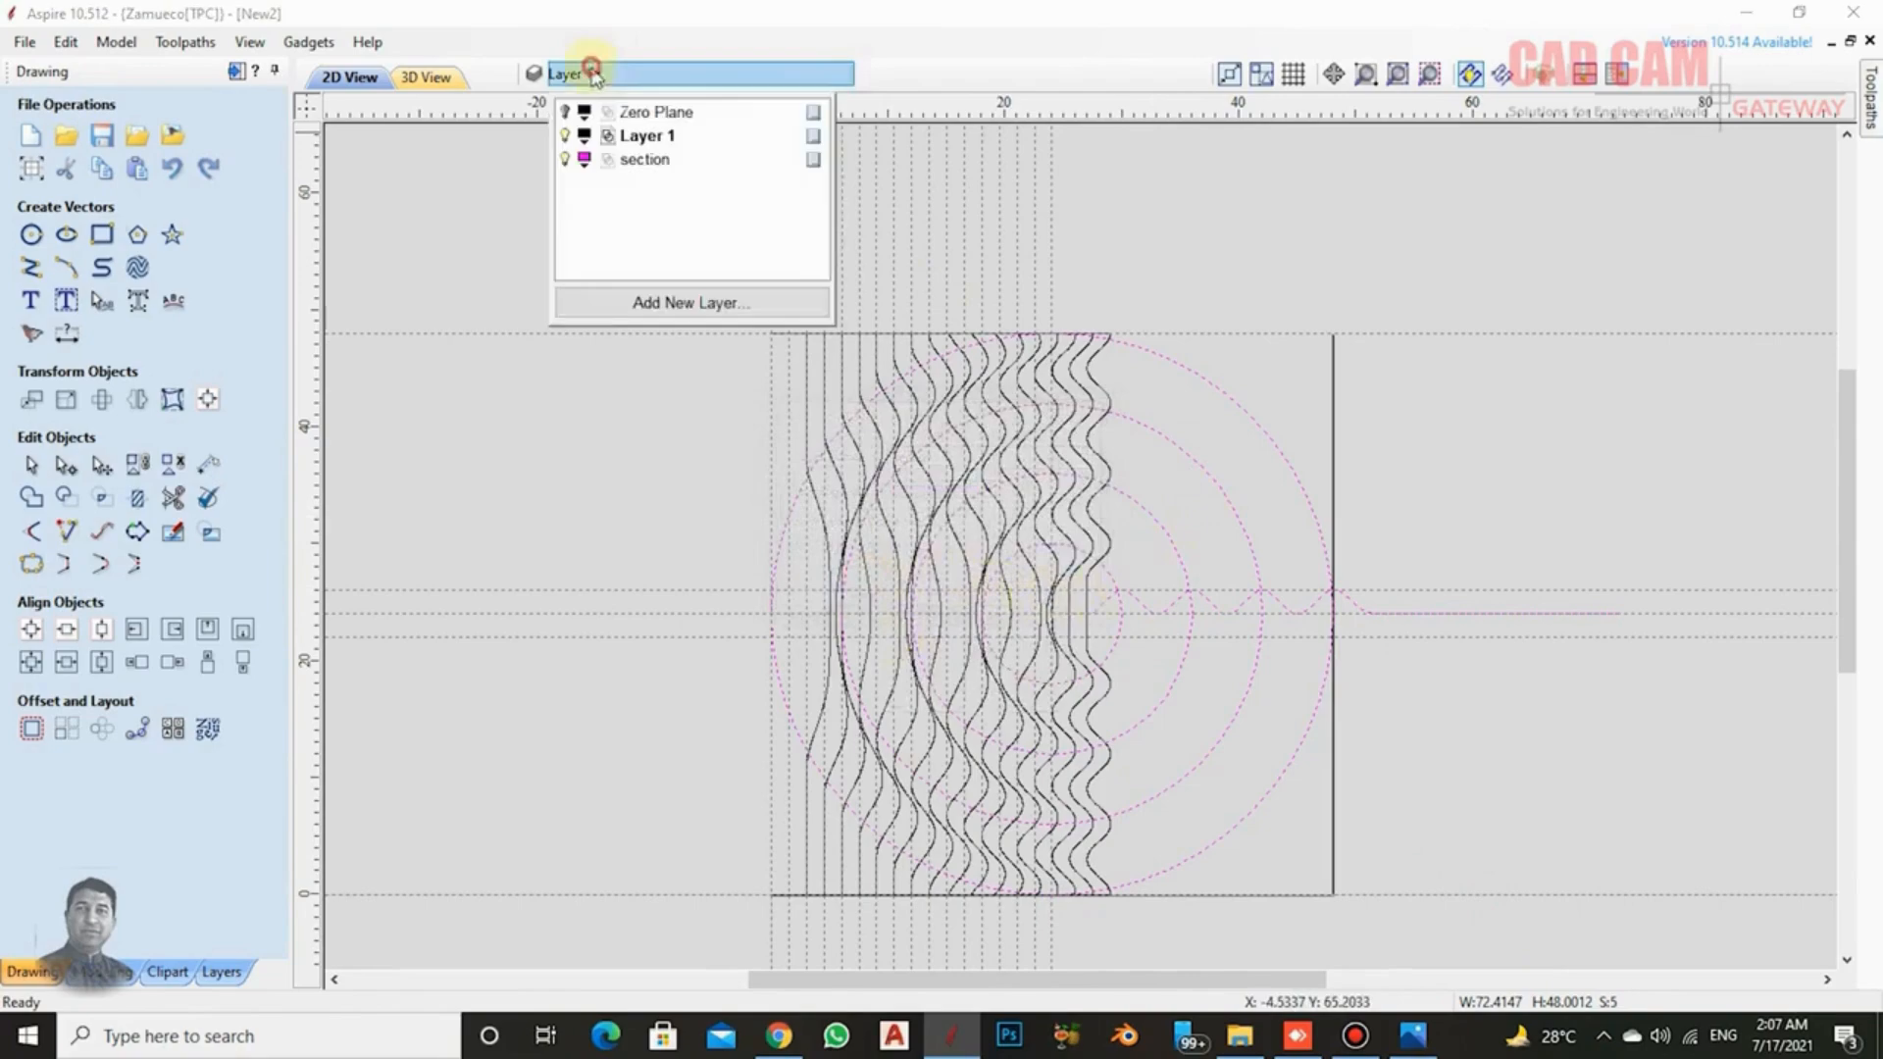
{"action": "left_click", "coordinate": [566, 163]}
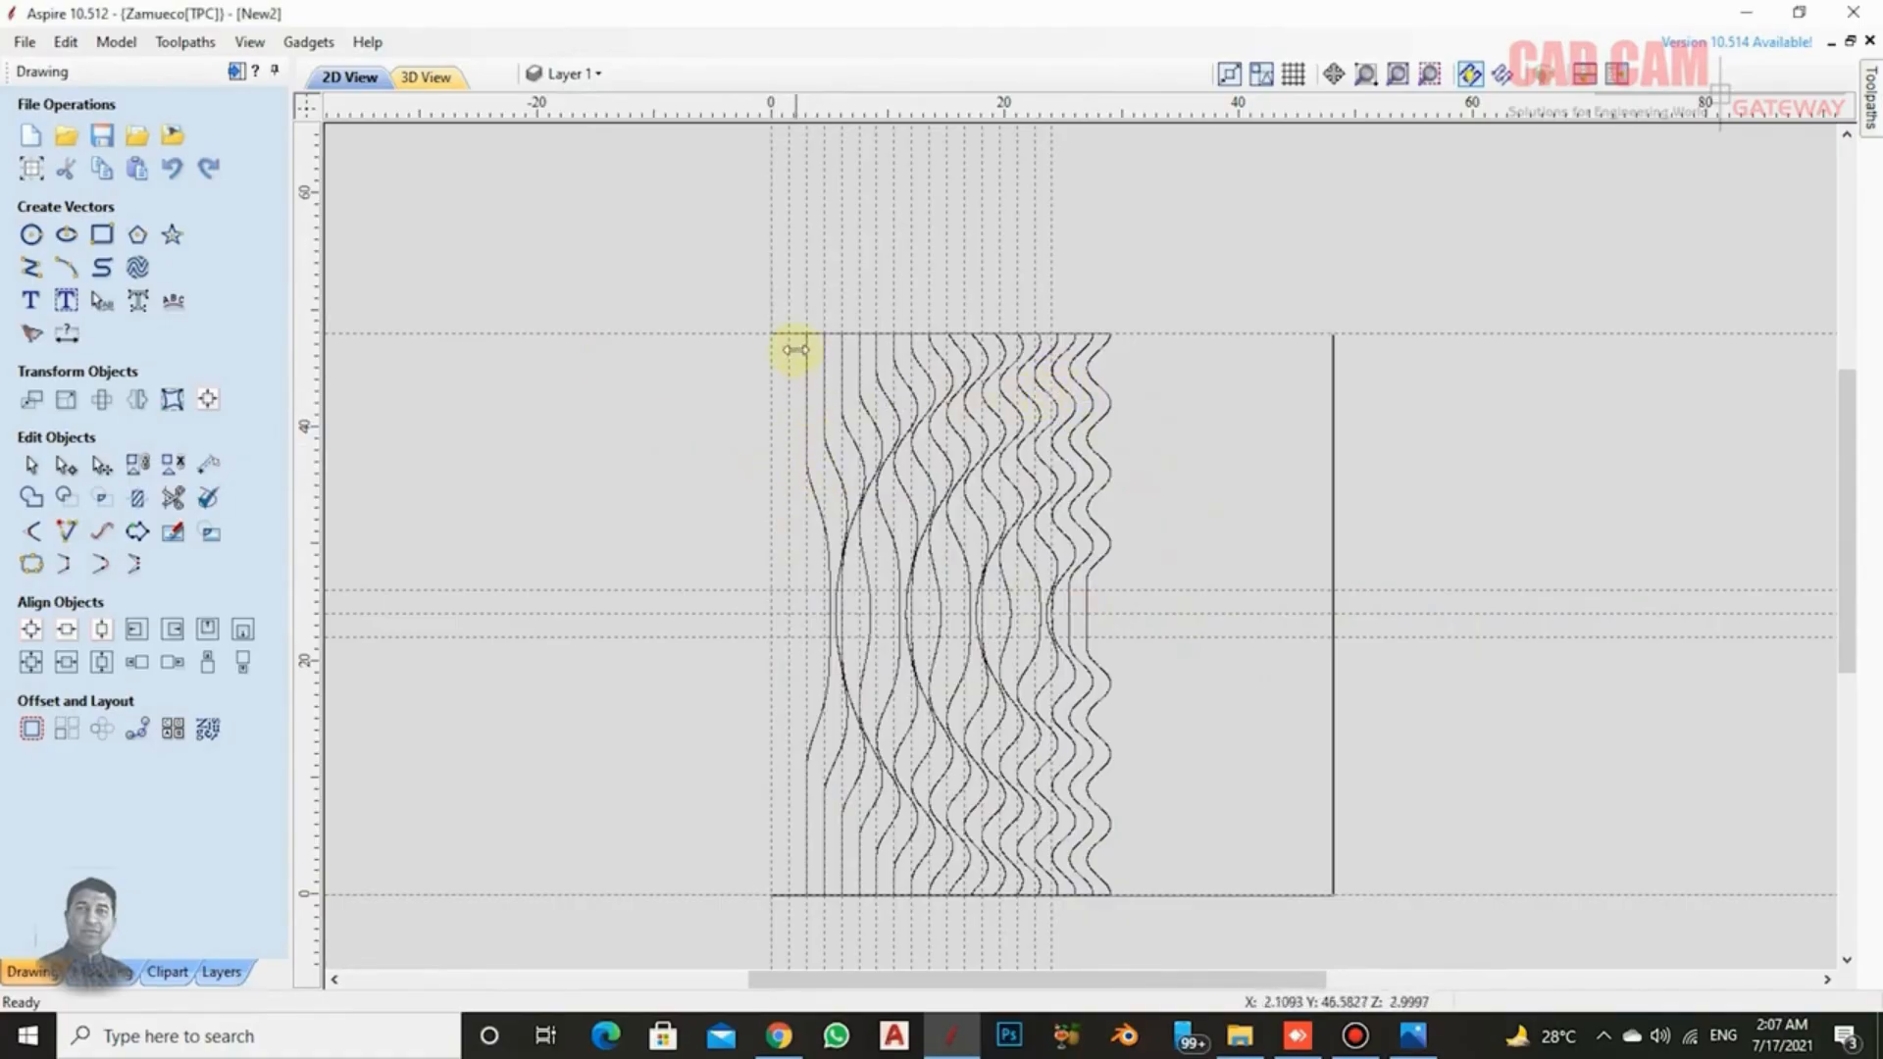
{"action": "scroll", "coordinate": [820, 530], "scroll_direction": "up", "scroll_amount": 1}
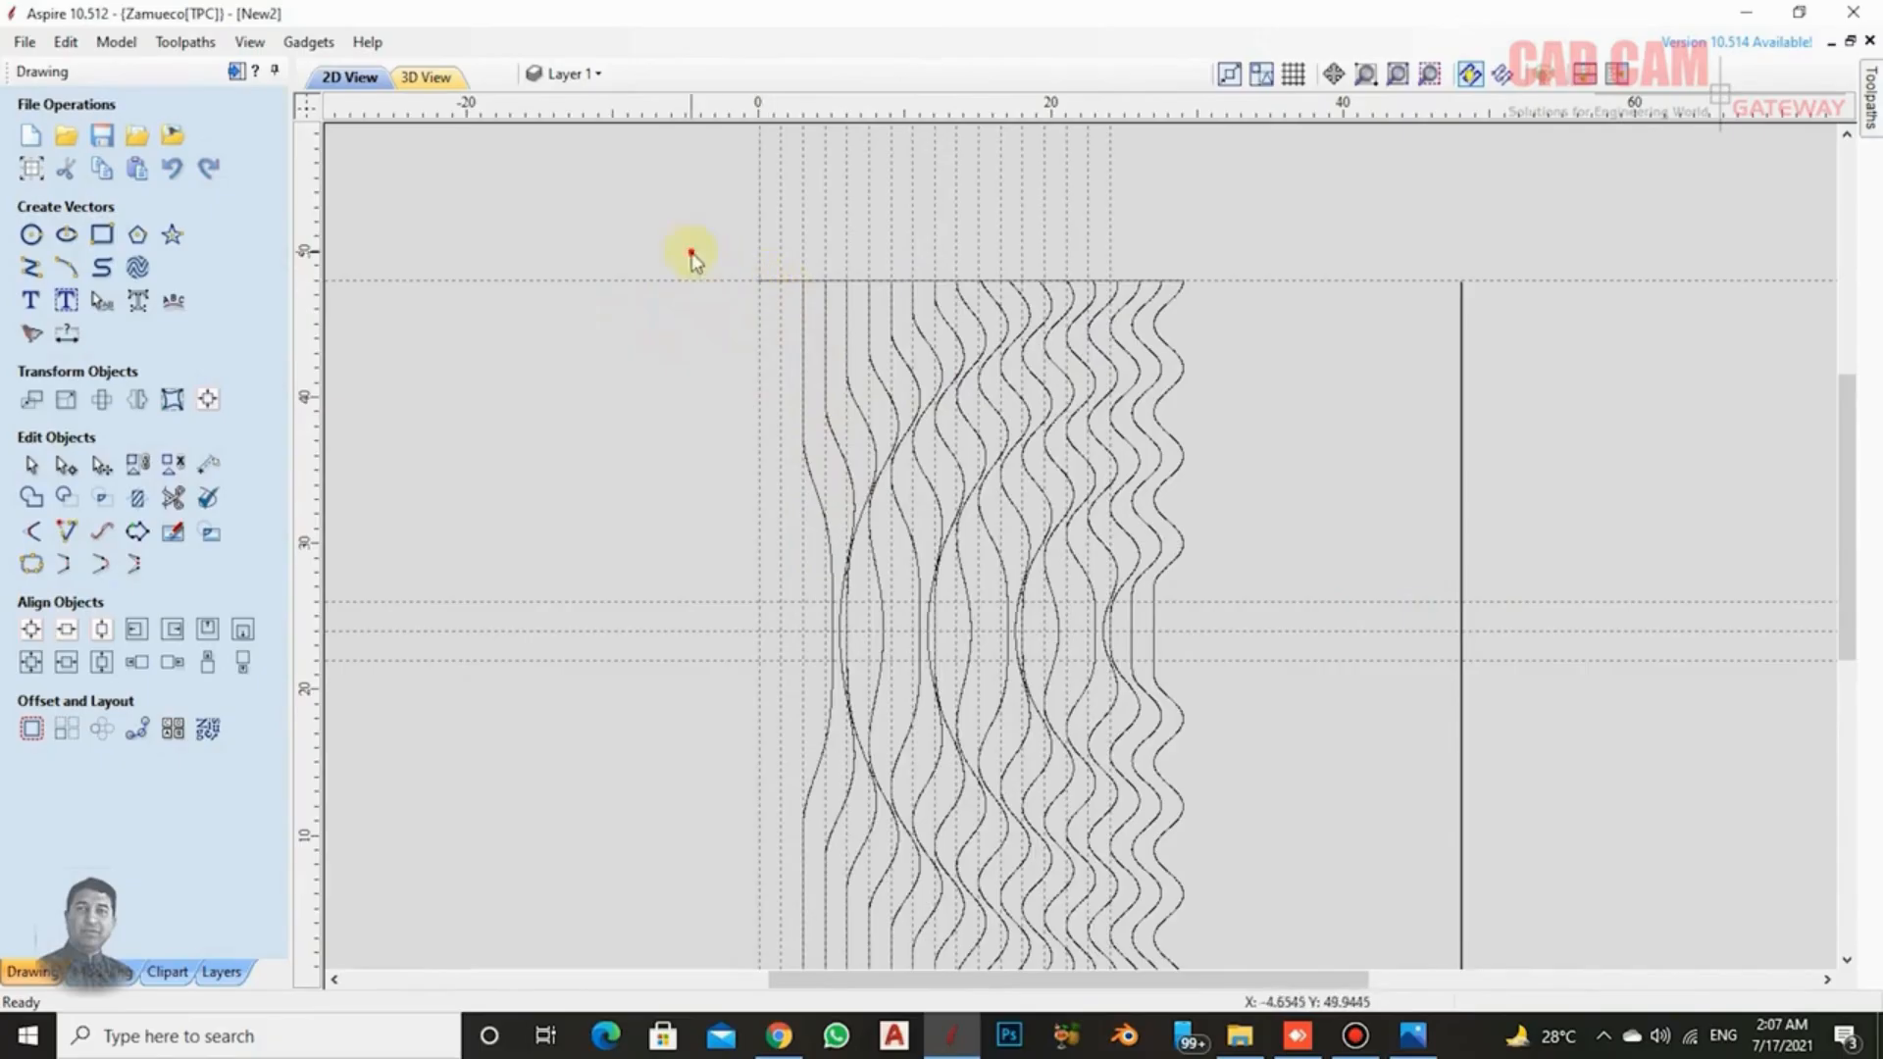
{"action": "scroll", "coordinate": [800, 483], "scroll_direction": "down", "scroll_amount": 2}
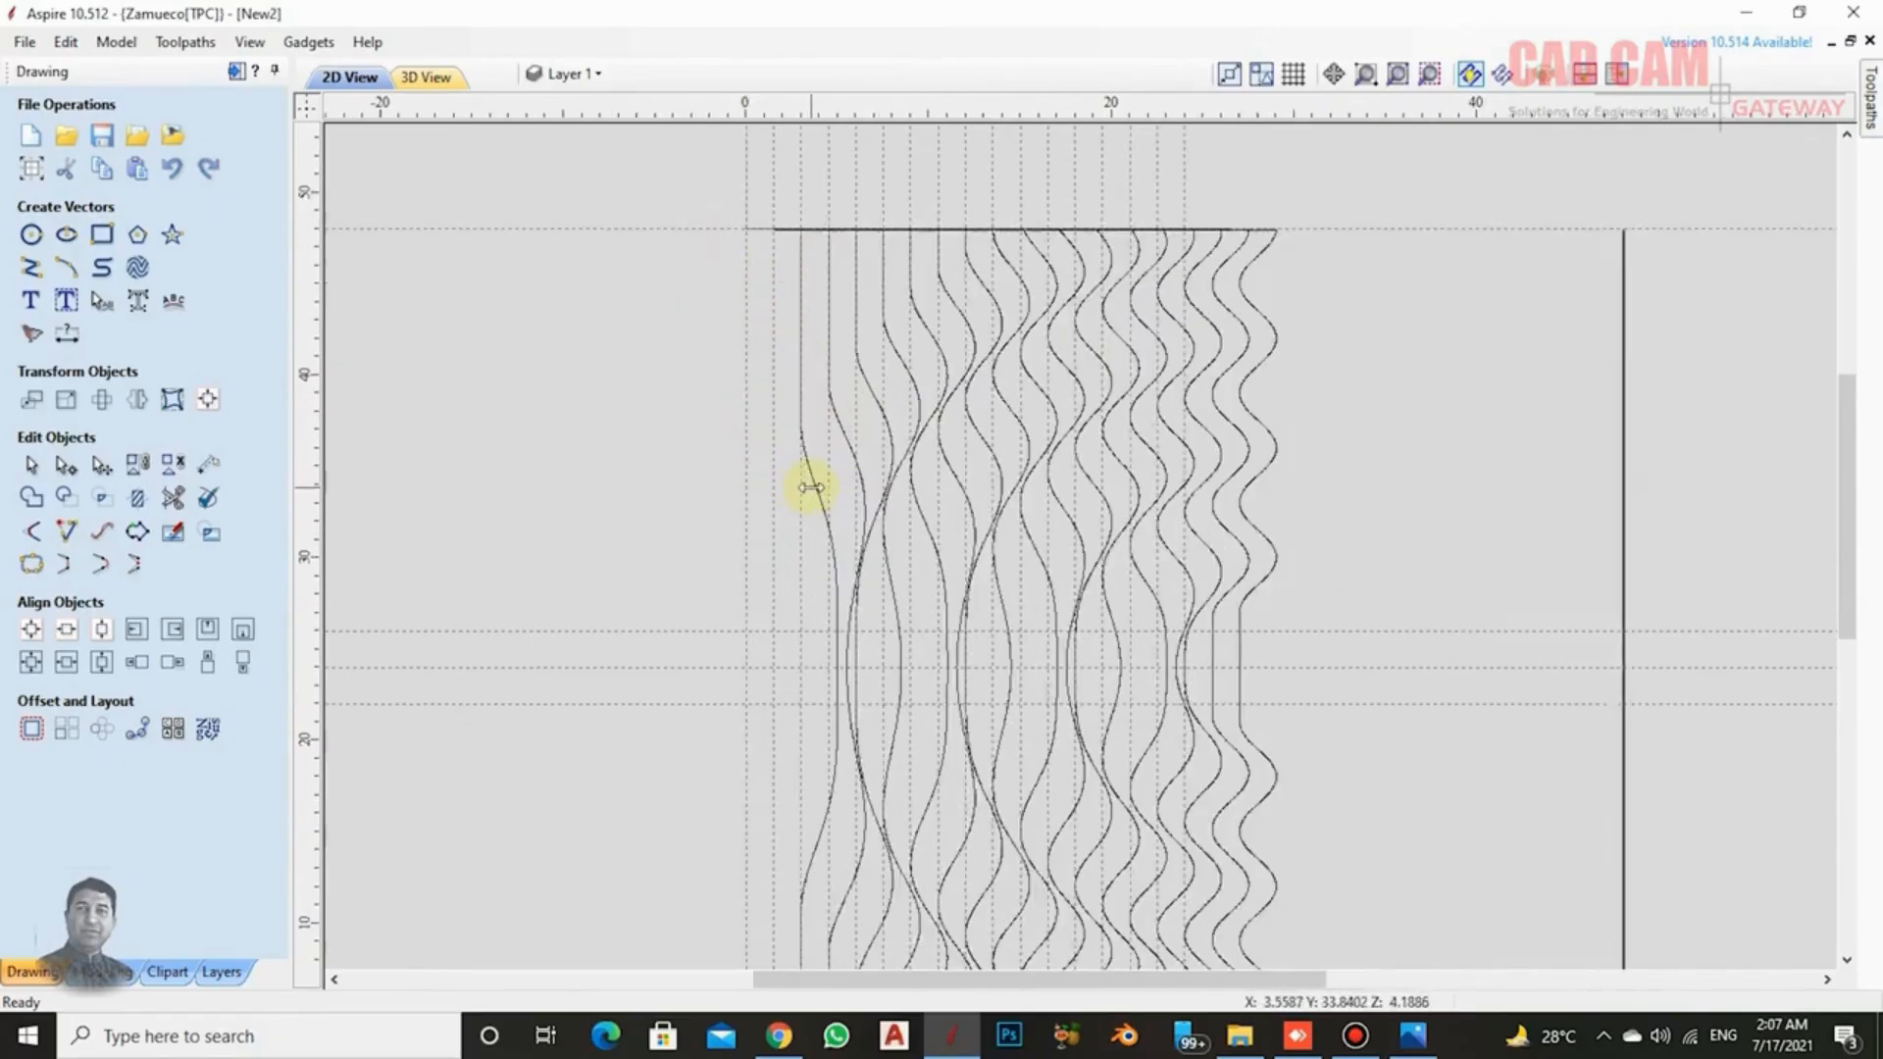
{"action": "left_click", "coordinate": [306, 106]}
{"action": "scroll", "coordinate": [845, 294], "scroll_direction": "up", "scroll_amount": 1}
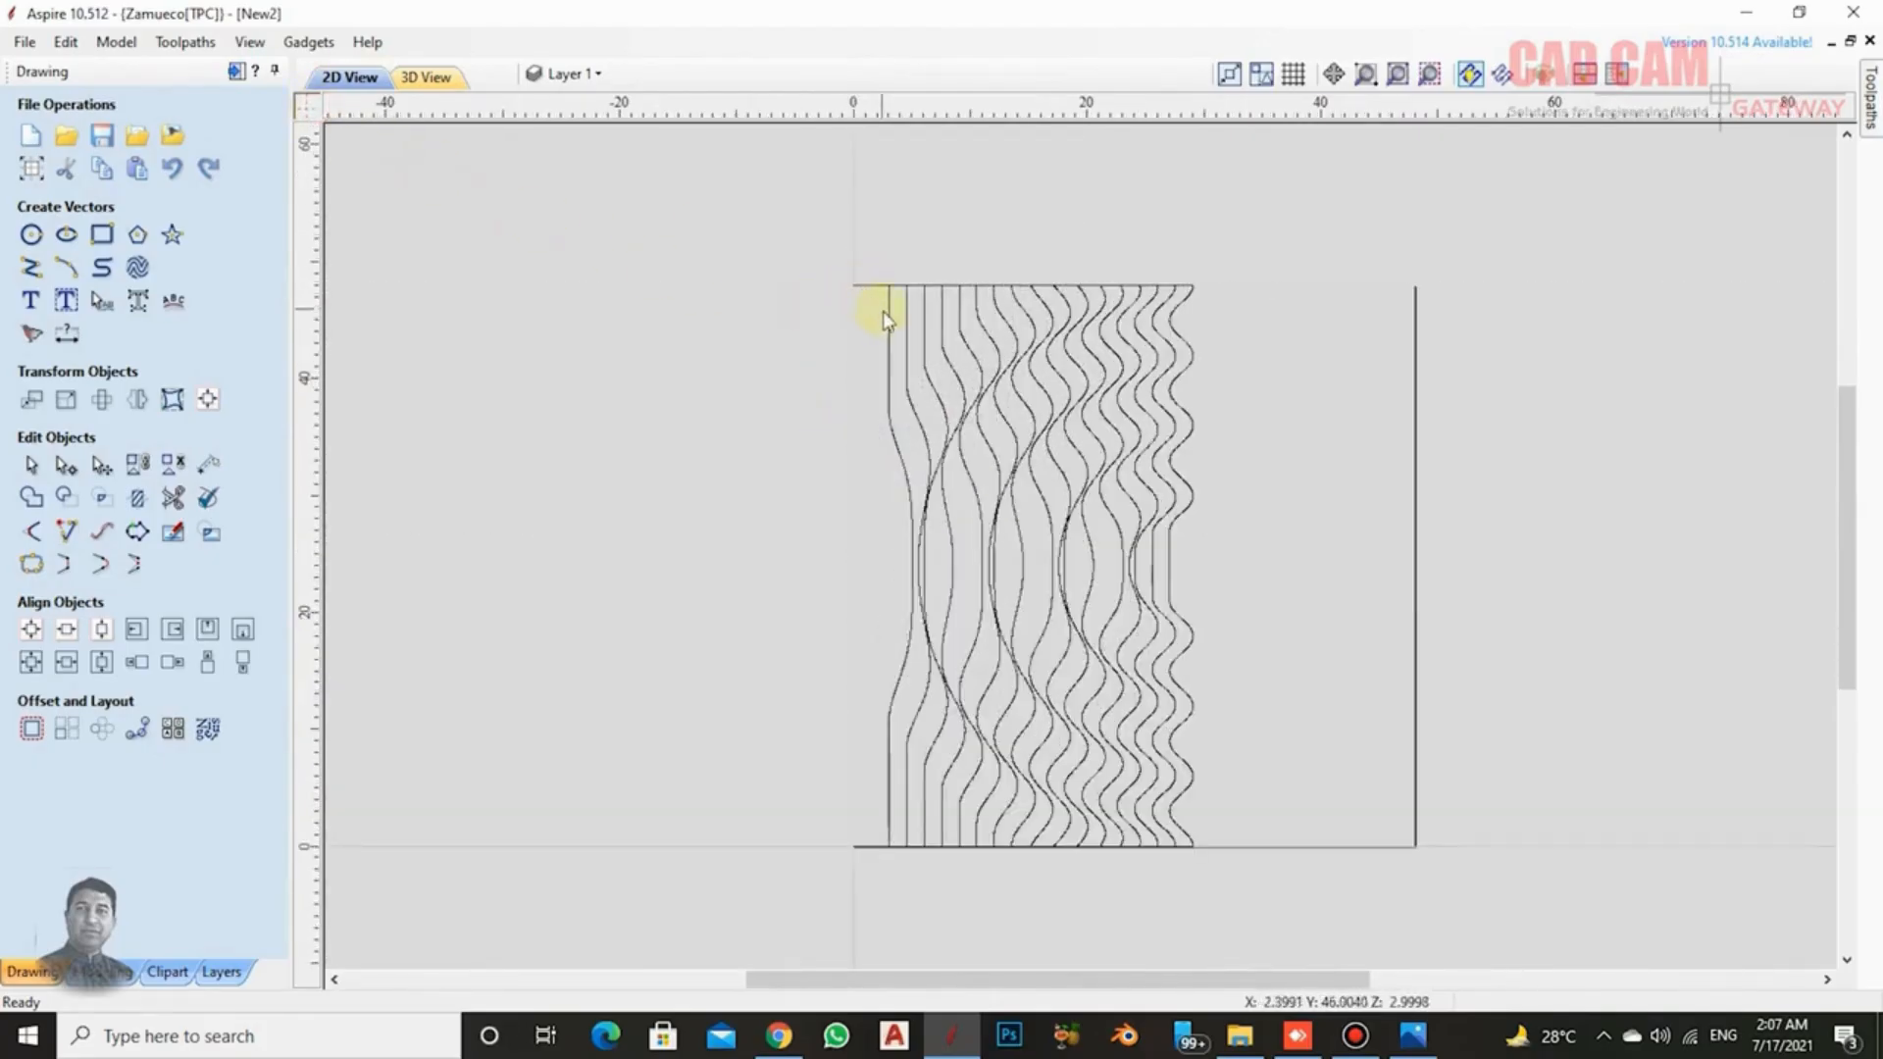
Move the first three cross-section profiles out of the panel area, spacing them apart in a row on its left side.
{"action": "left_click", "coordinate": [887, 310]}
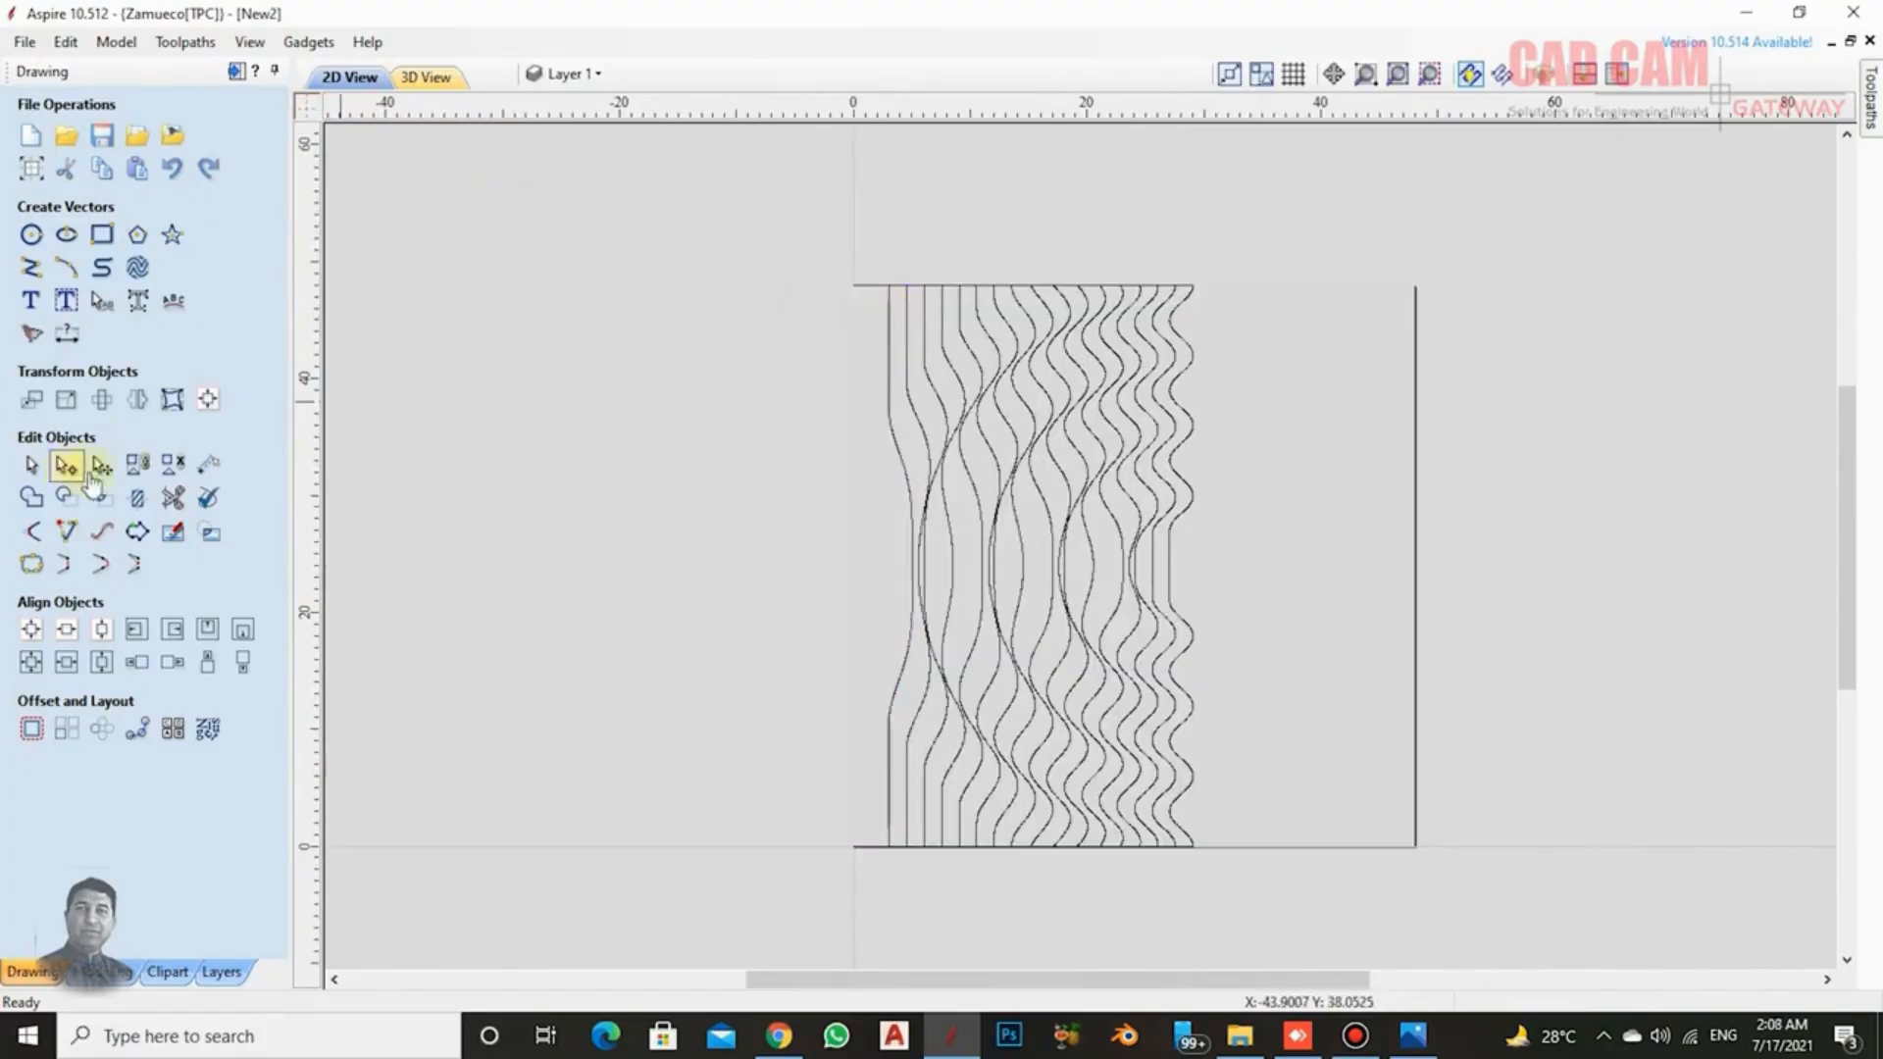
{"action": "left_click", "coordinate": [99, 468]}
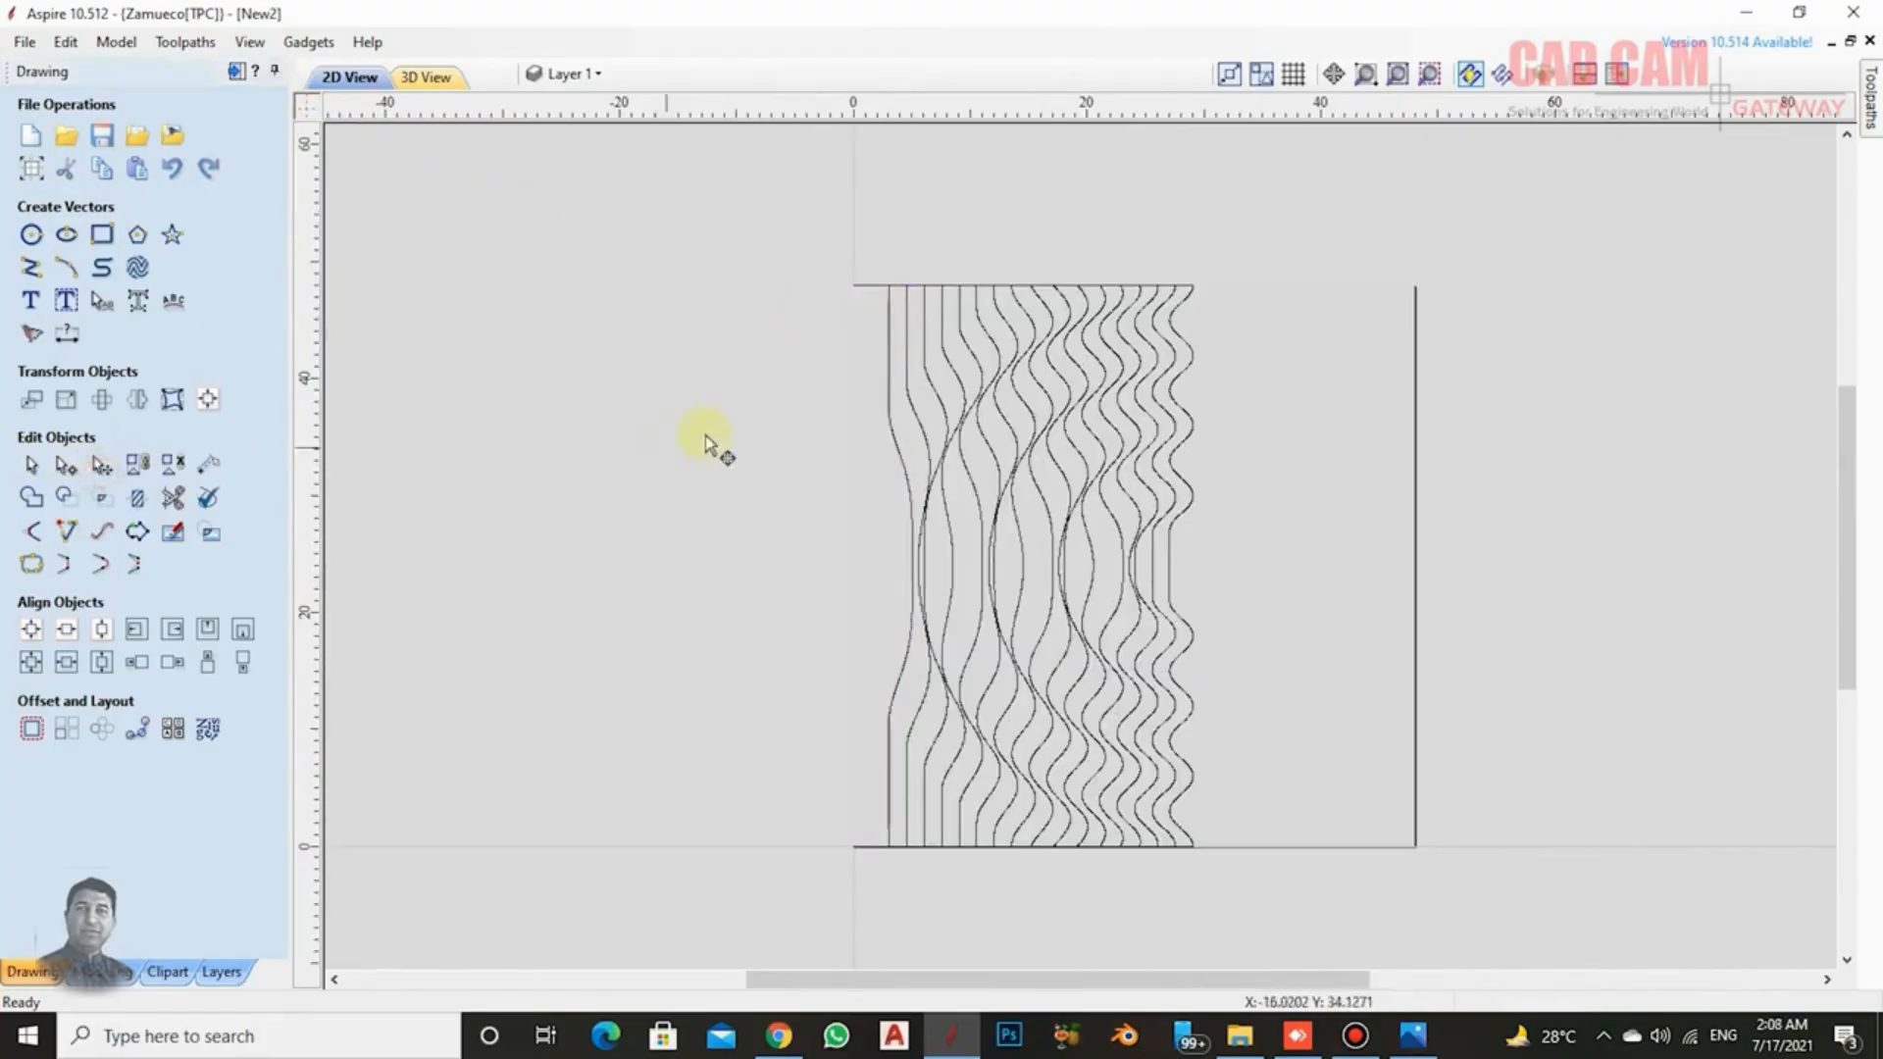
{"action": "left_click", "coordinate": [890, 410]}
{"action": "mouse_move", "coordinate": [890, 408]}
{"action": "left_mouse_down"}
{"action": "mouse_move", "coordinate": [425, 405]}
{"action": "mouse_move", "coordinate": [509, 407]}
{"action": "mouse_move", "coordinate": [447, 405]}
{"action": "left_mouse_up"}
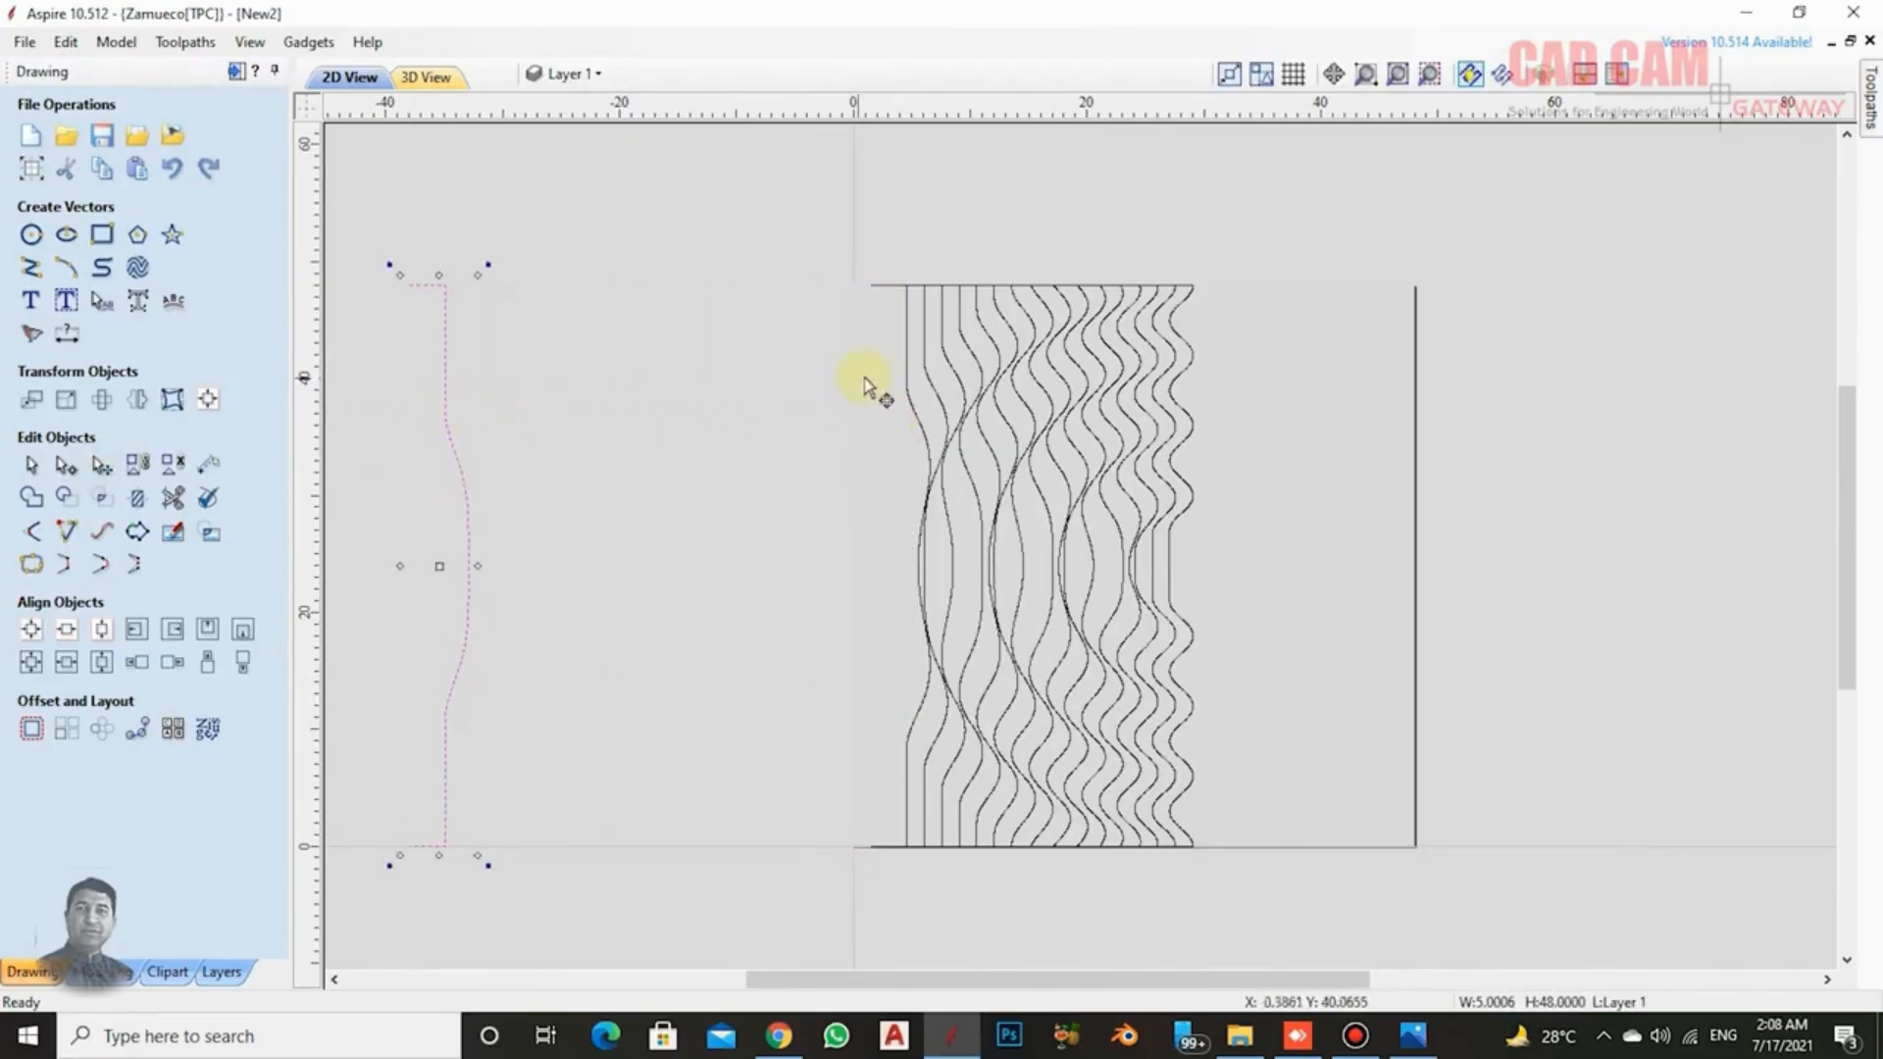
{"action": "left_click", "coordinate": [904, 390]}
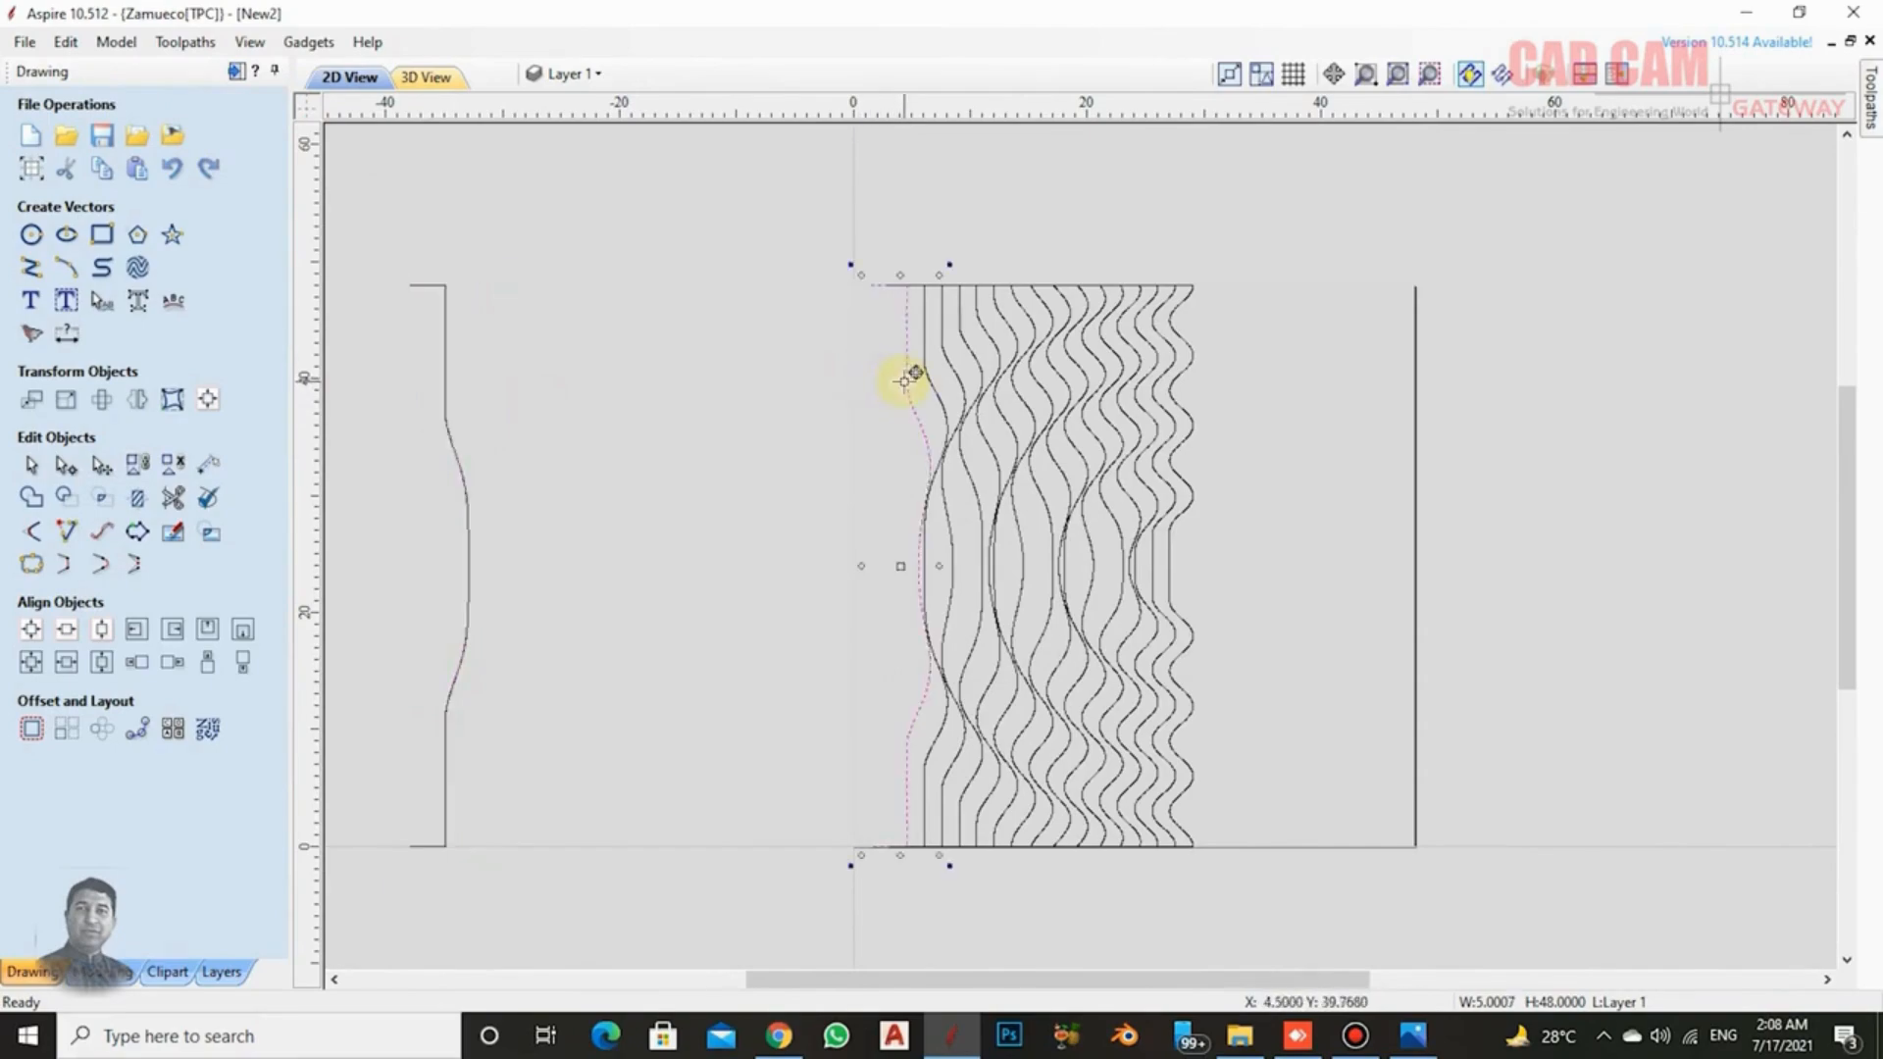
{"action": "left_click_drag", "start_coordinate": [904, 378], "coordinate": [511, 412]}
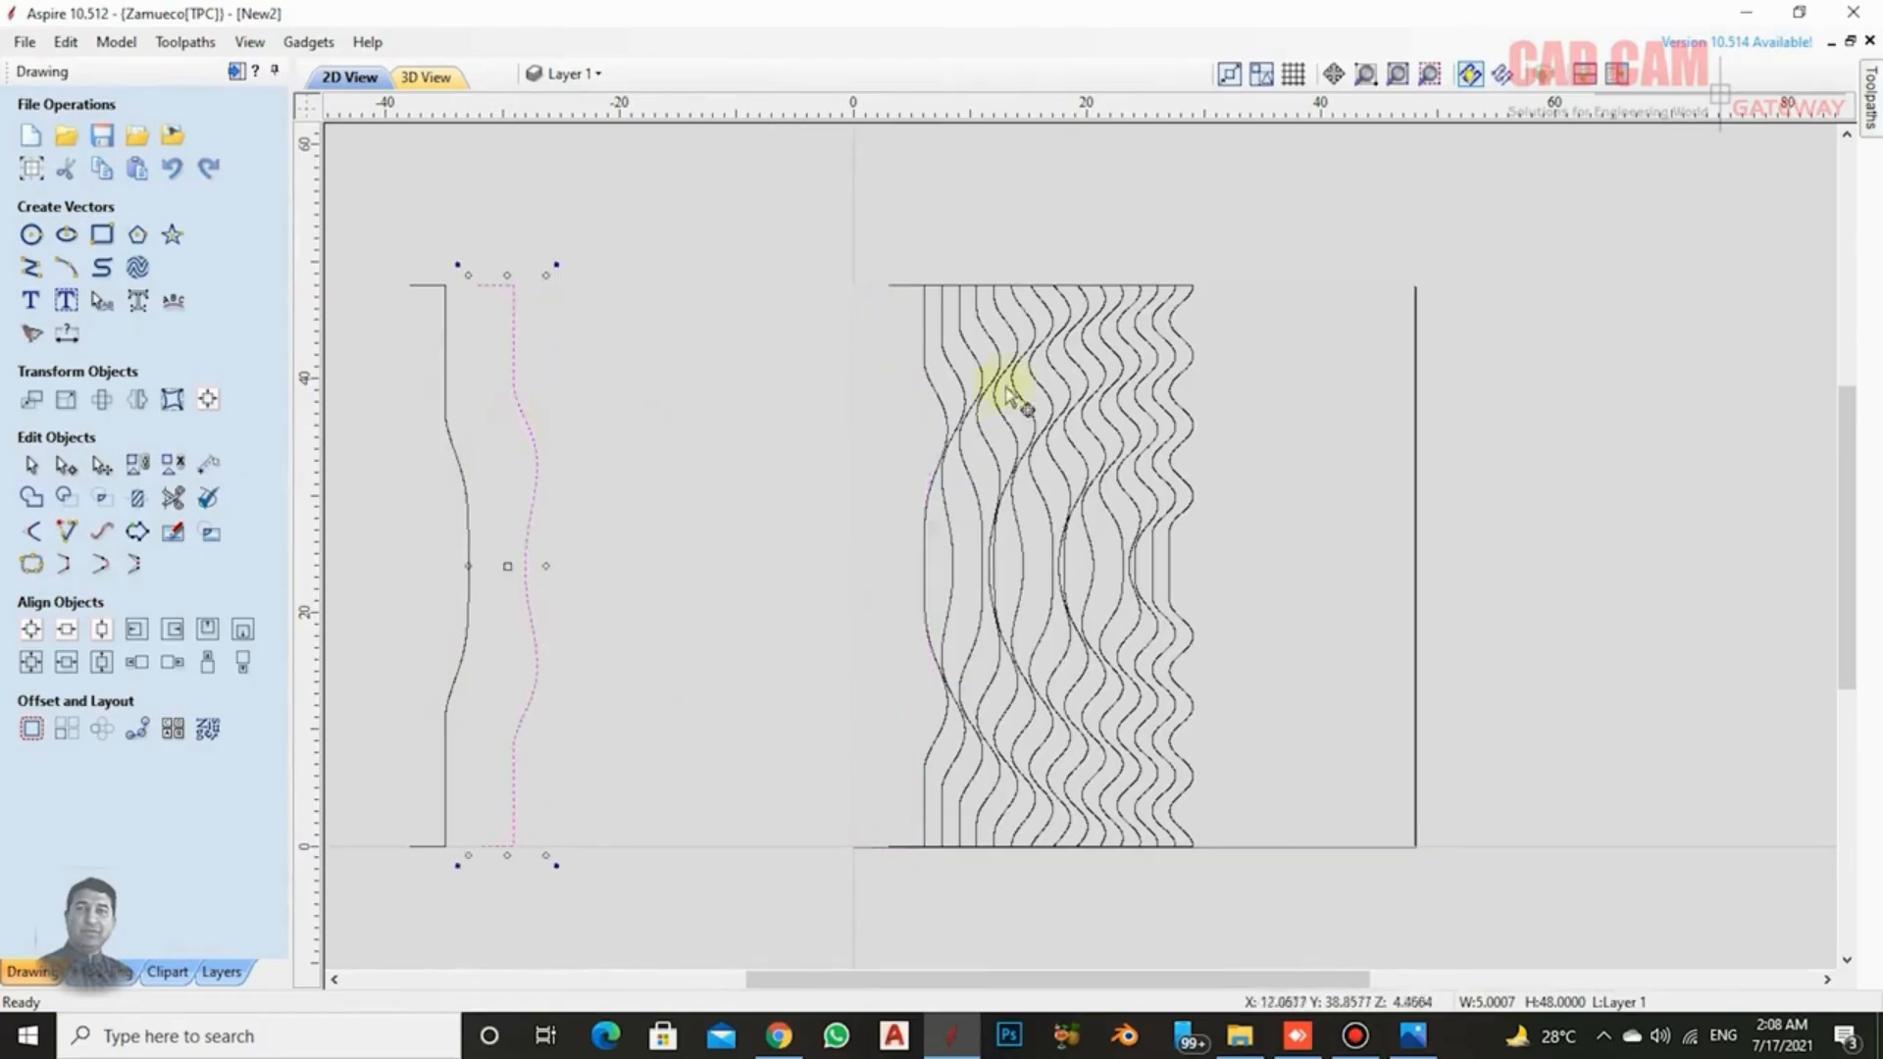
{"action": "left_click", "coordinate": [925, 373]}
{"action": "left_click_drag", "start_coordinate": [924, 372], "coordinate": [598, 383]}
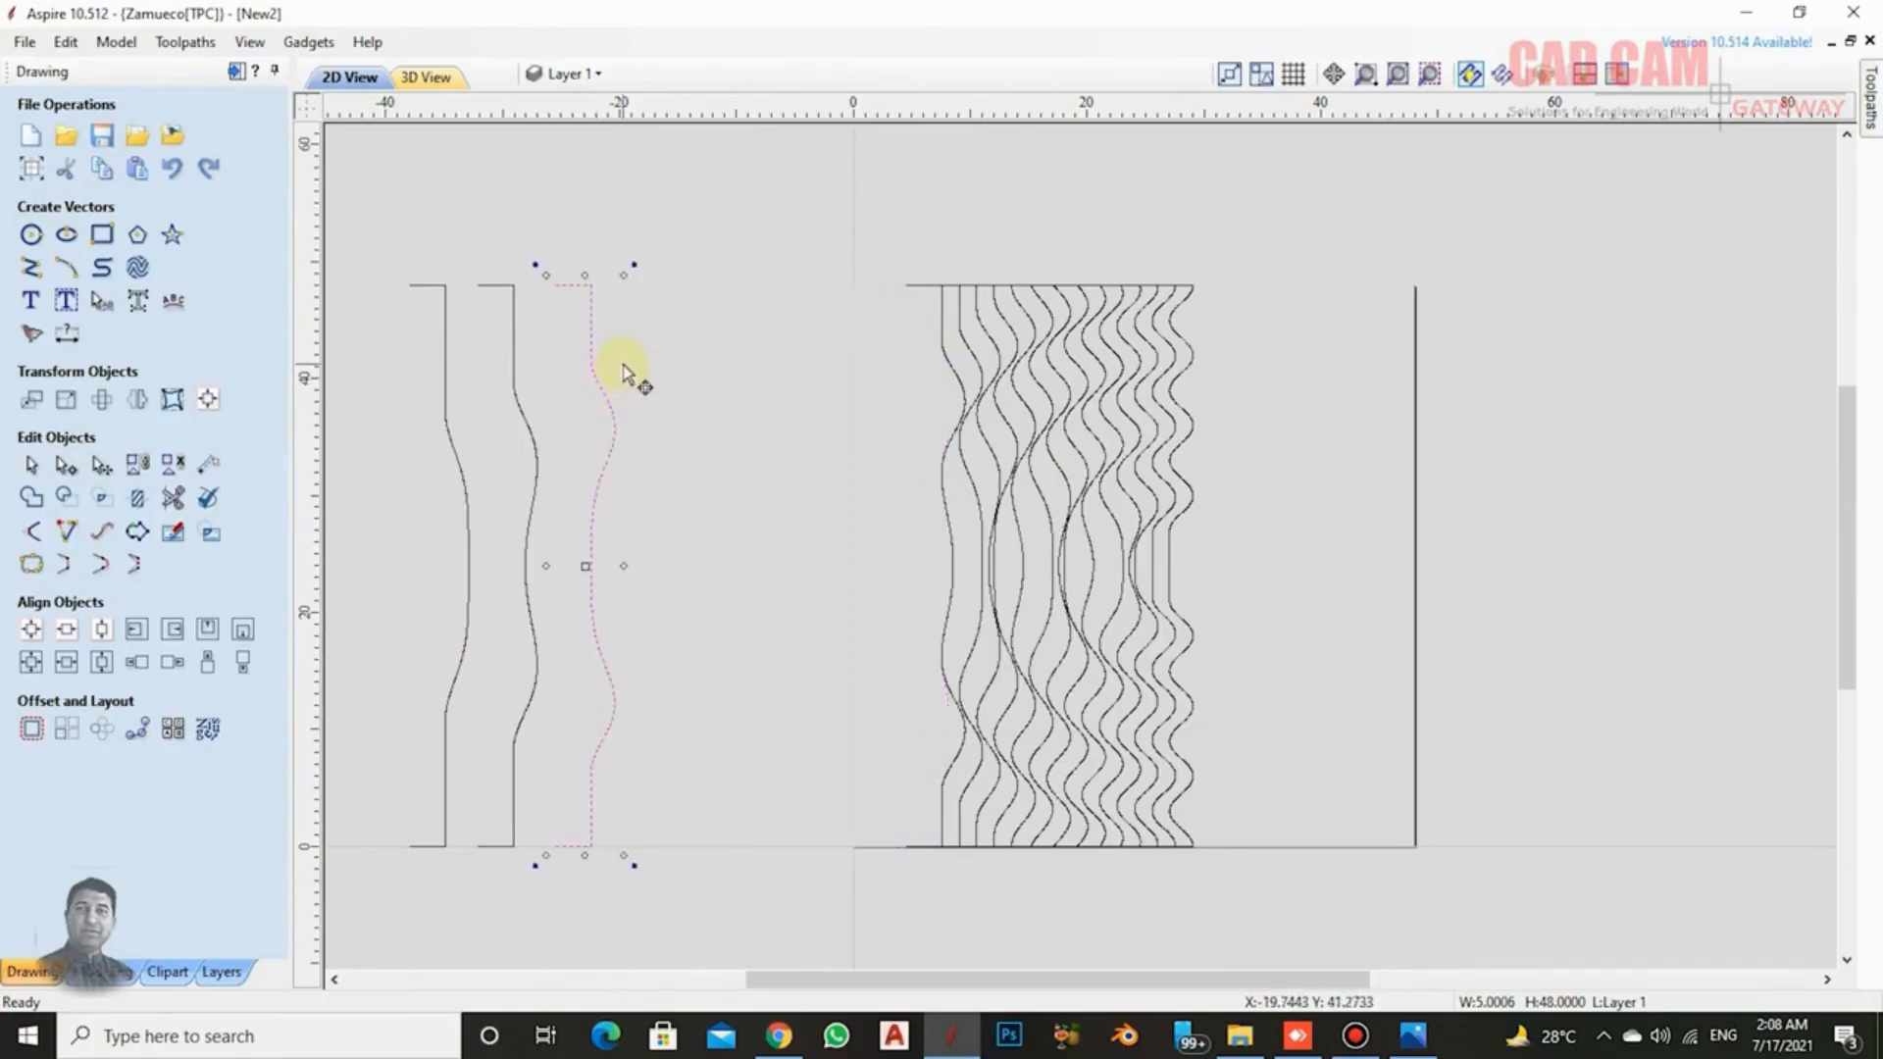
Close each of the three separated profiles with a straight line along its open back side.
{"action": "left_click", "coordinate": [443, 292]}
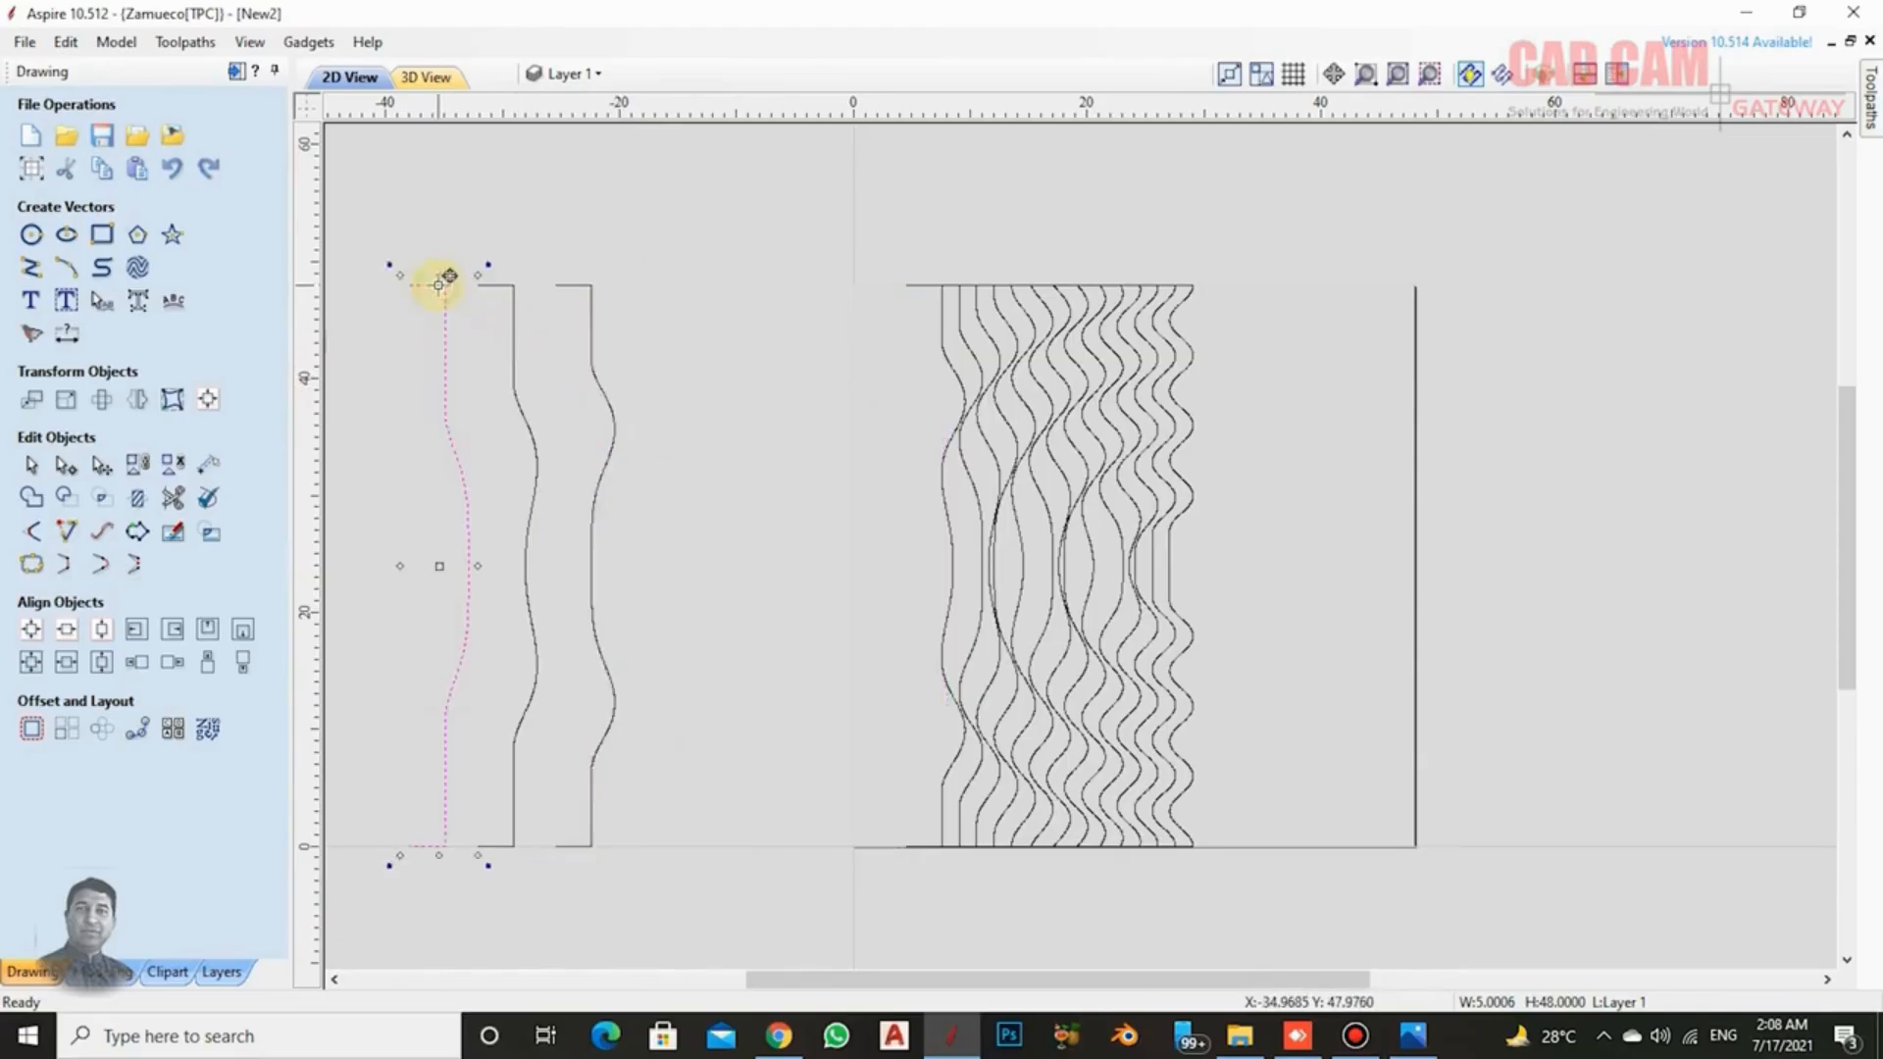
{"action": "left_click", "coordinate": [67, 567]}
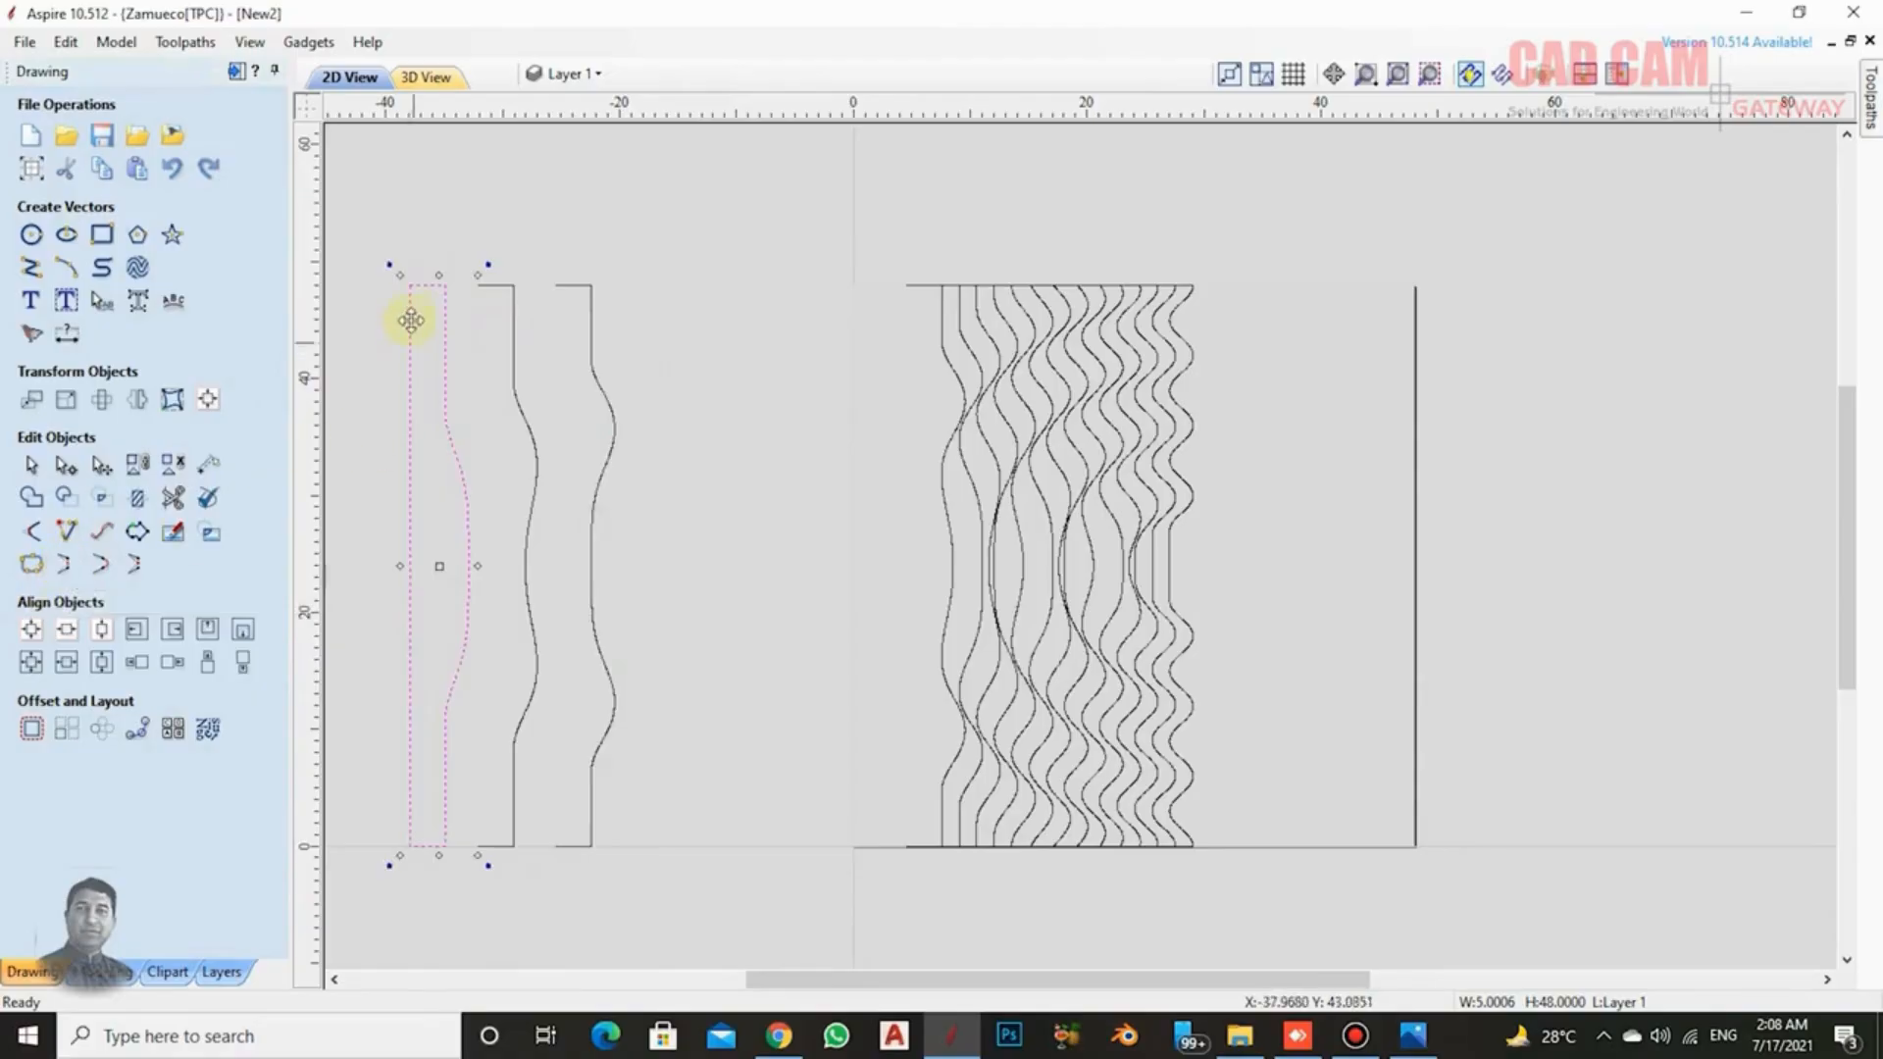
{"action": "left_click", "coordinate": [513, 377]}
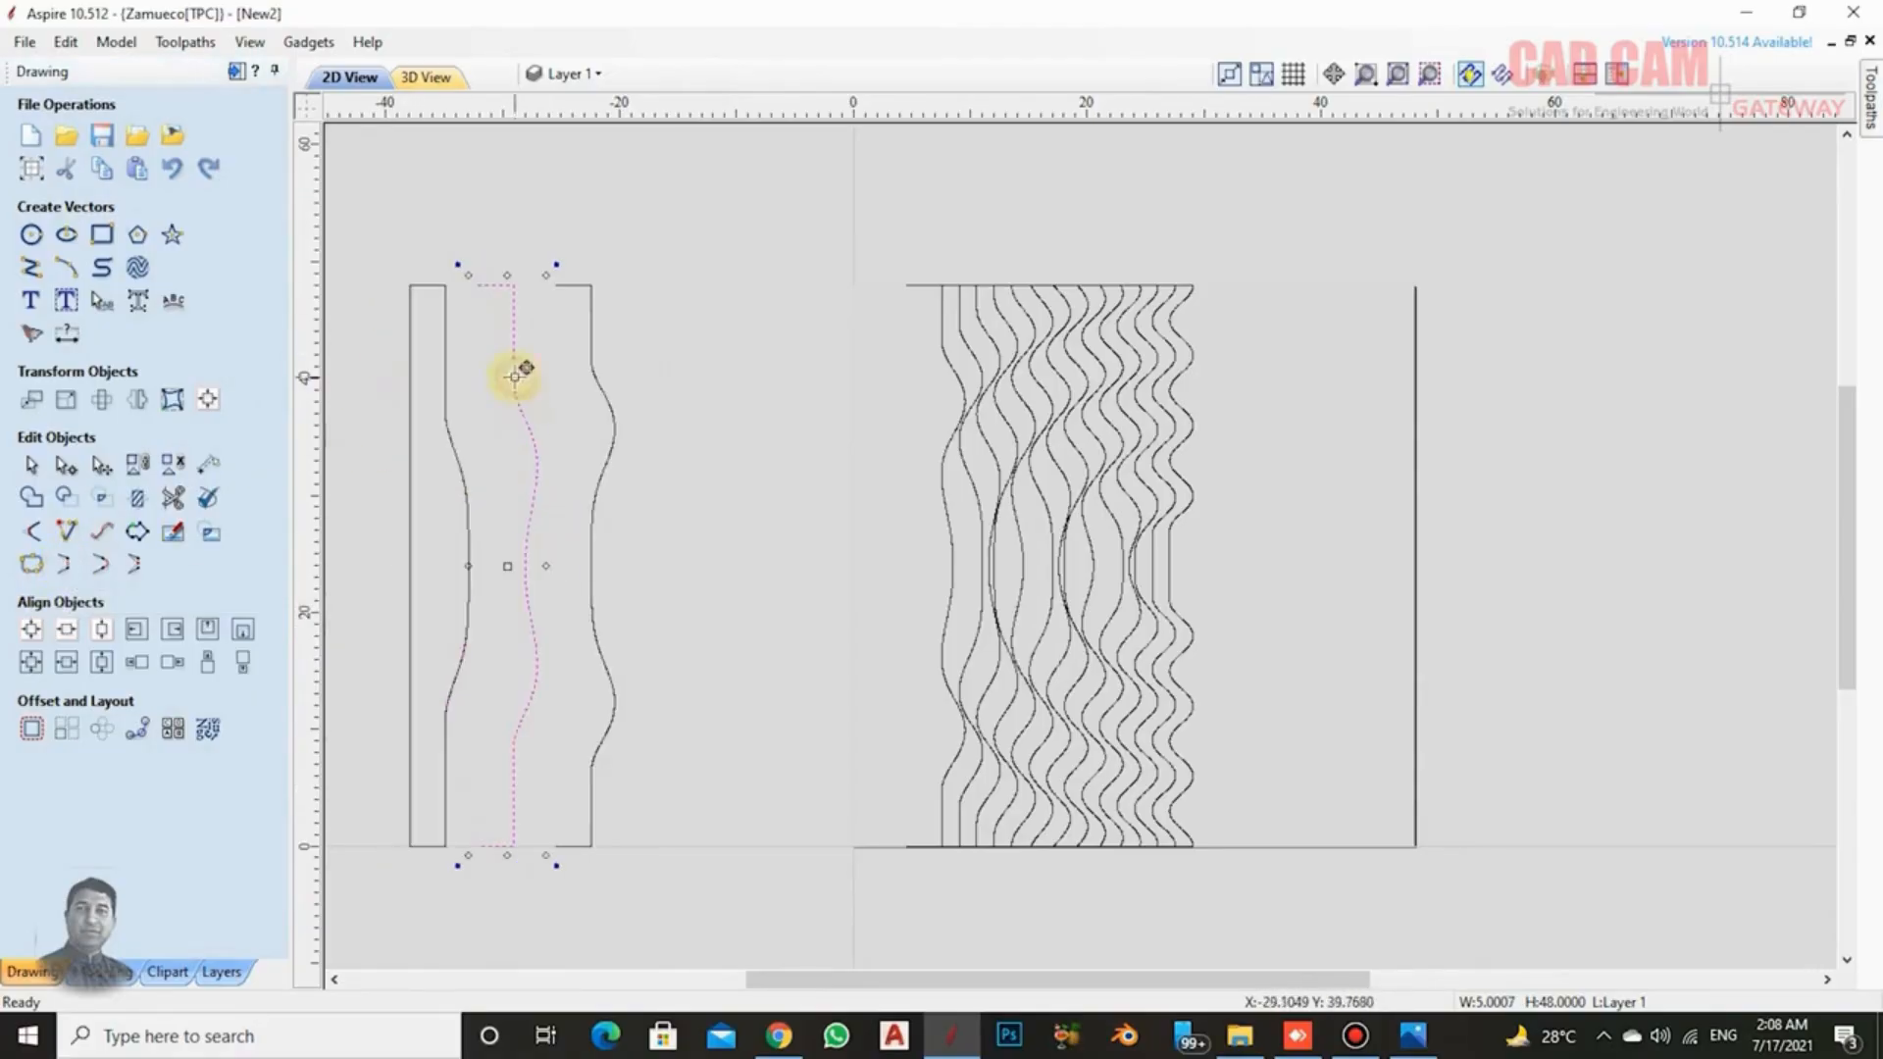
{"action": "left_click", "coordinate": [66, 565]}
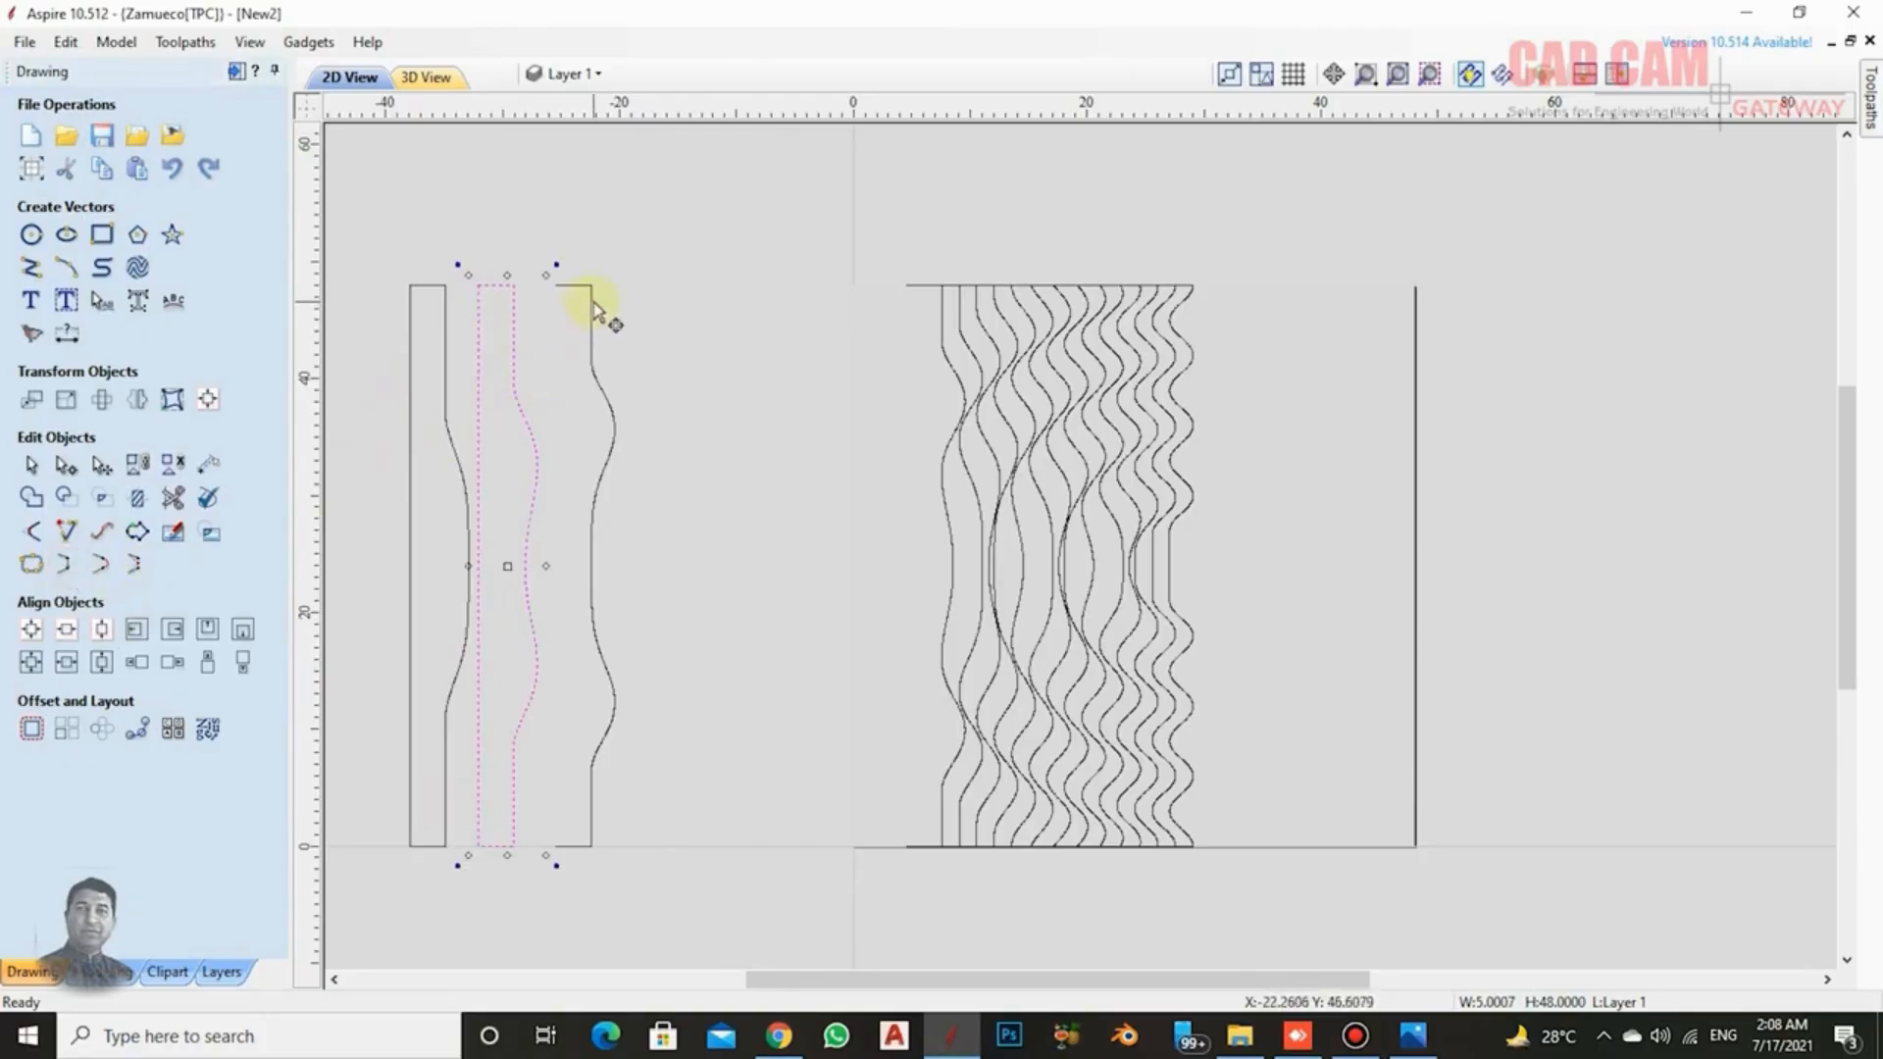
{"action": "left_click", "coordinate": [595, 304]}
{"action": "left_click", "coordinate": [66, 567]}
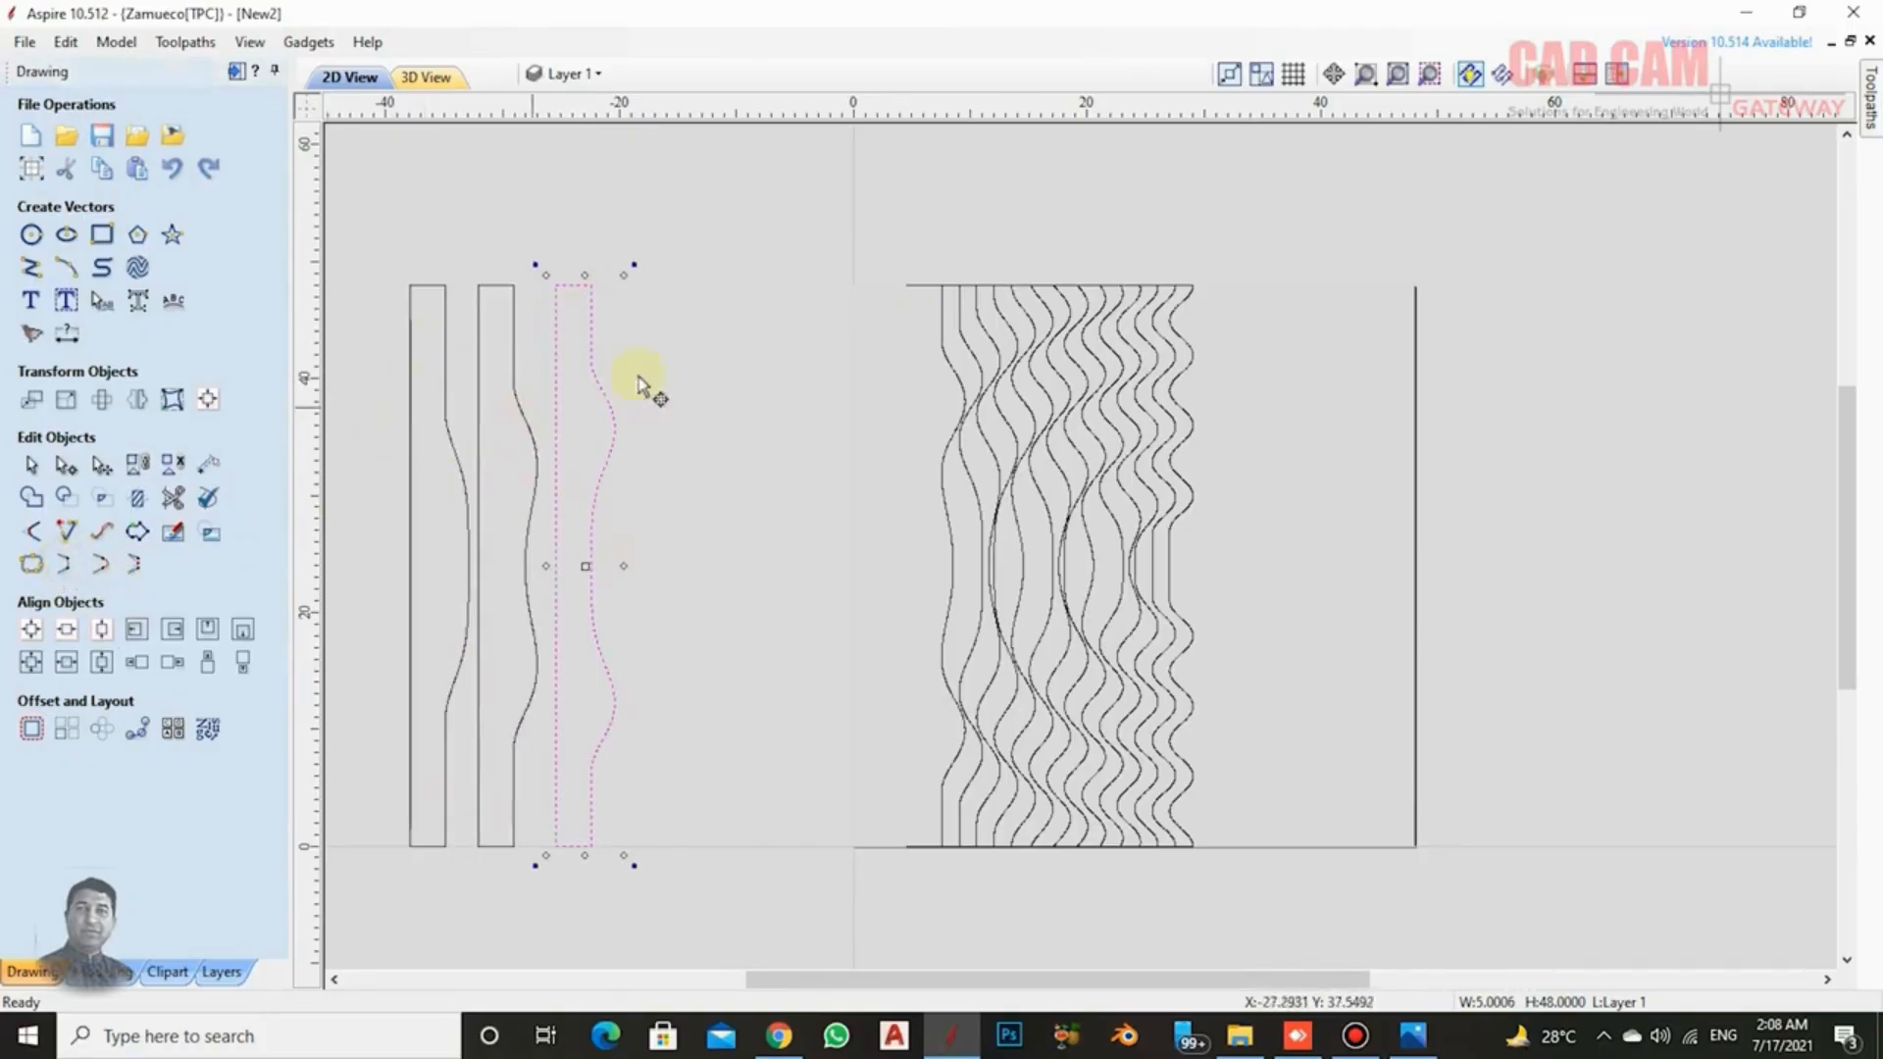
Close the fourth and fifth profiles with straight lines and add them to the row of separated slices.
{"action": "left_click", "coordinate": [944, 312]}
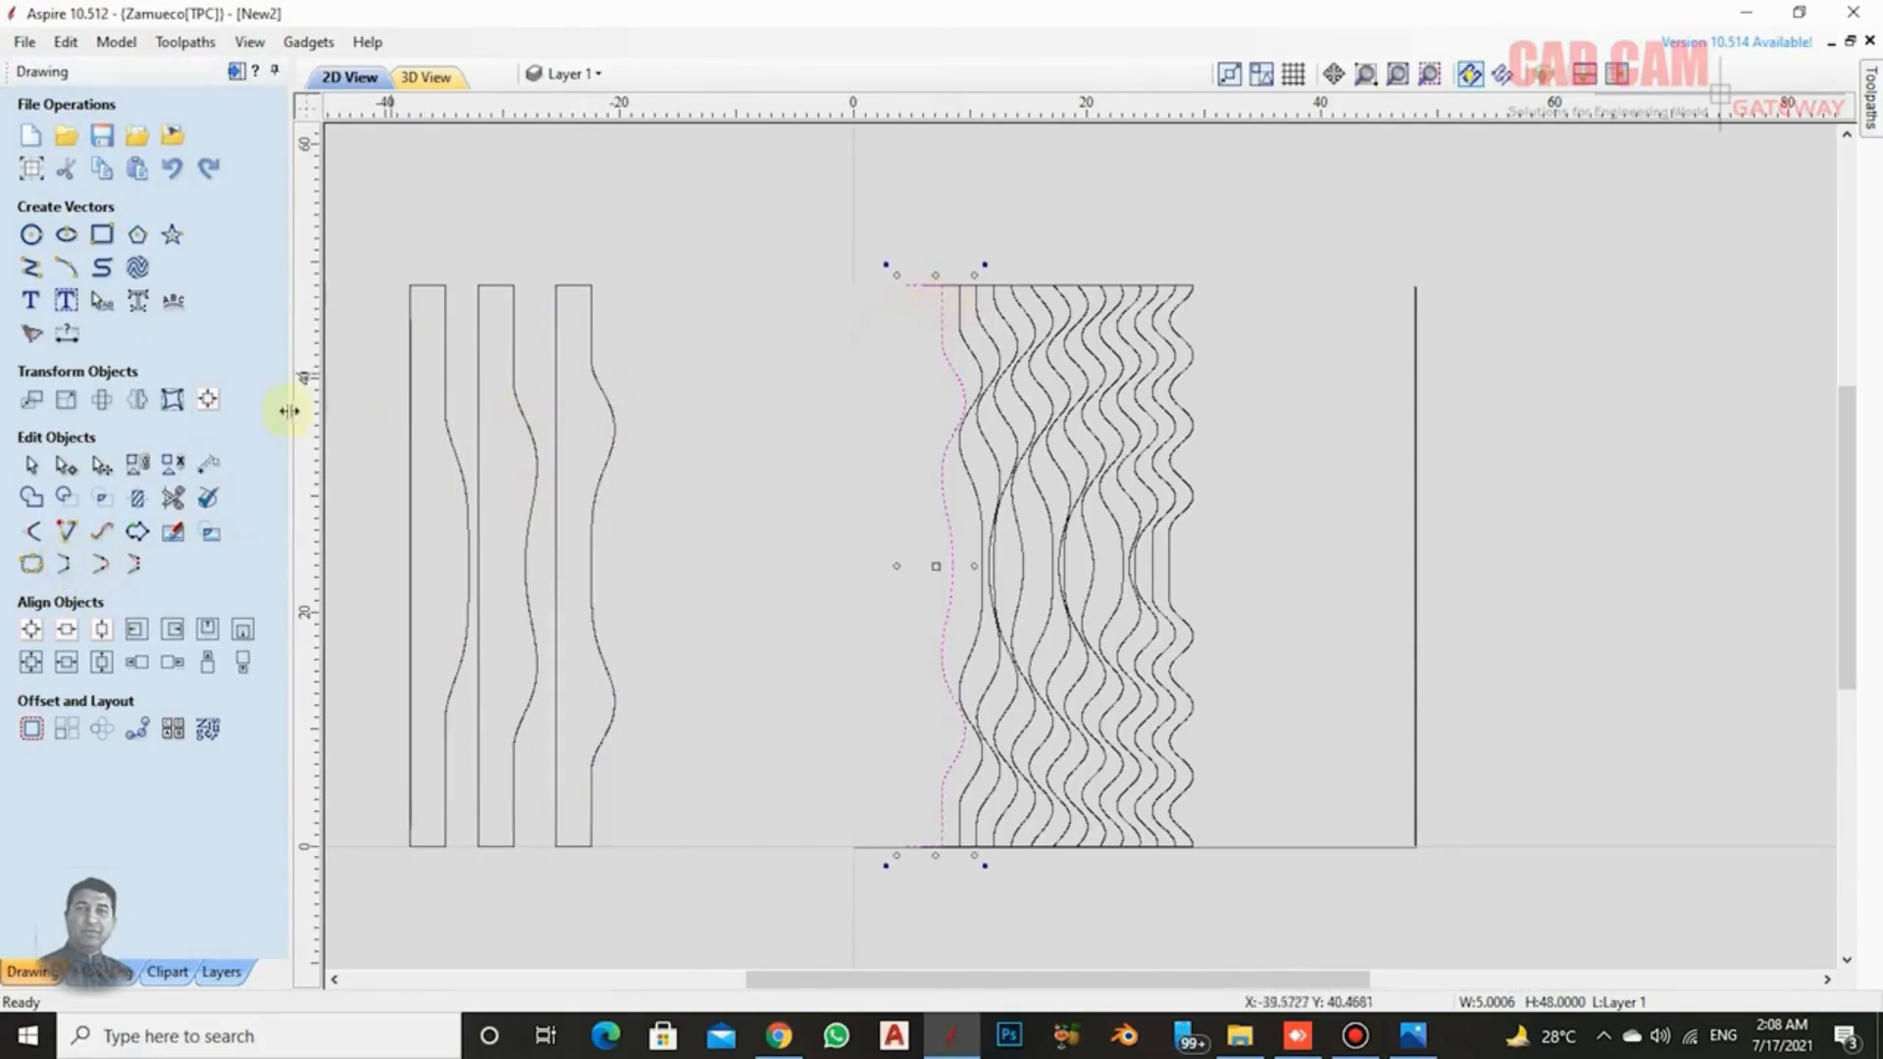
{"action": "left_click", "coordinate": [67, 565]}
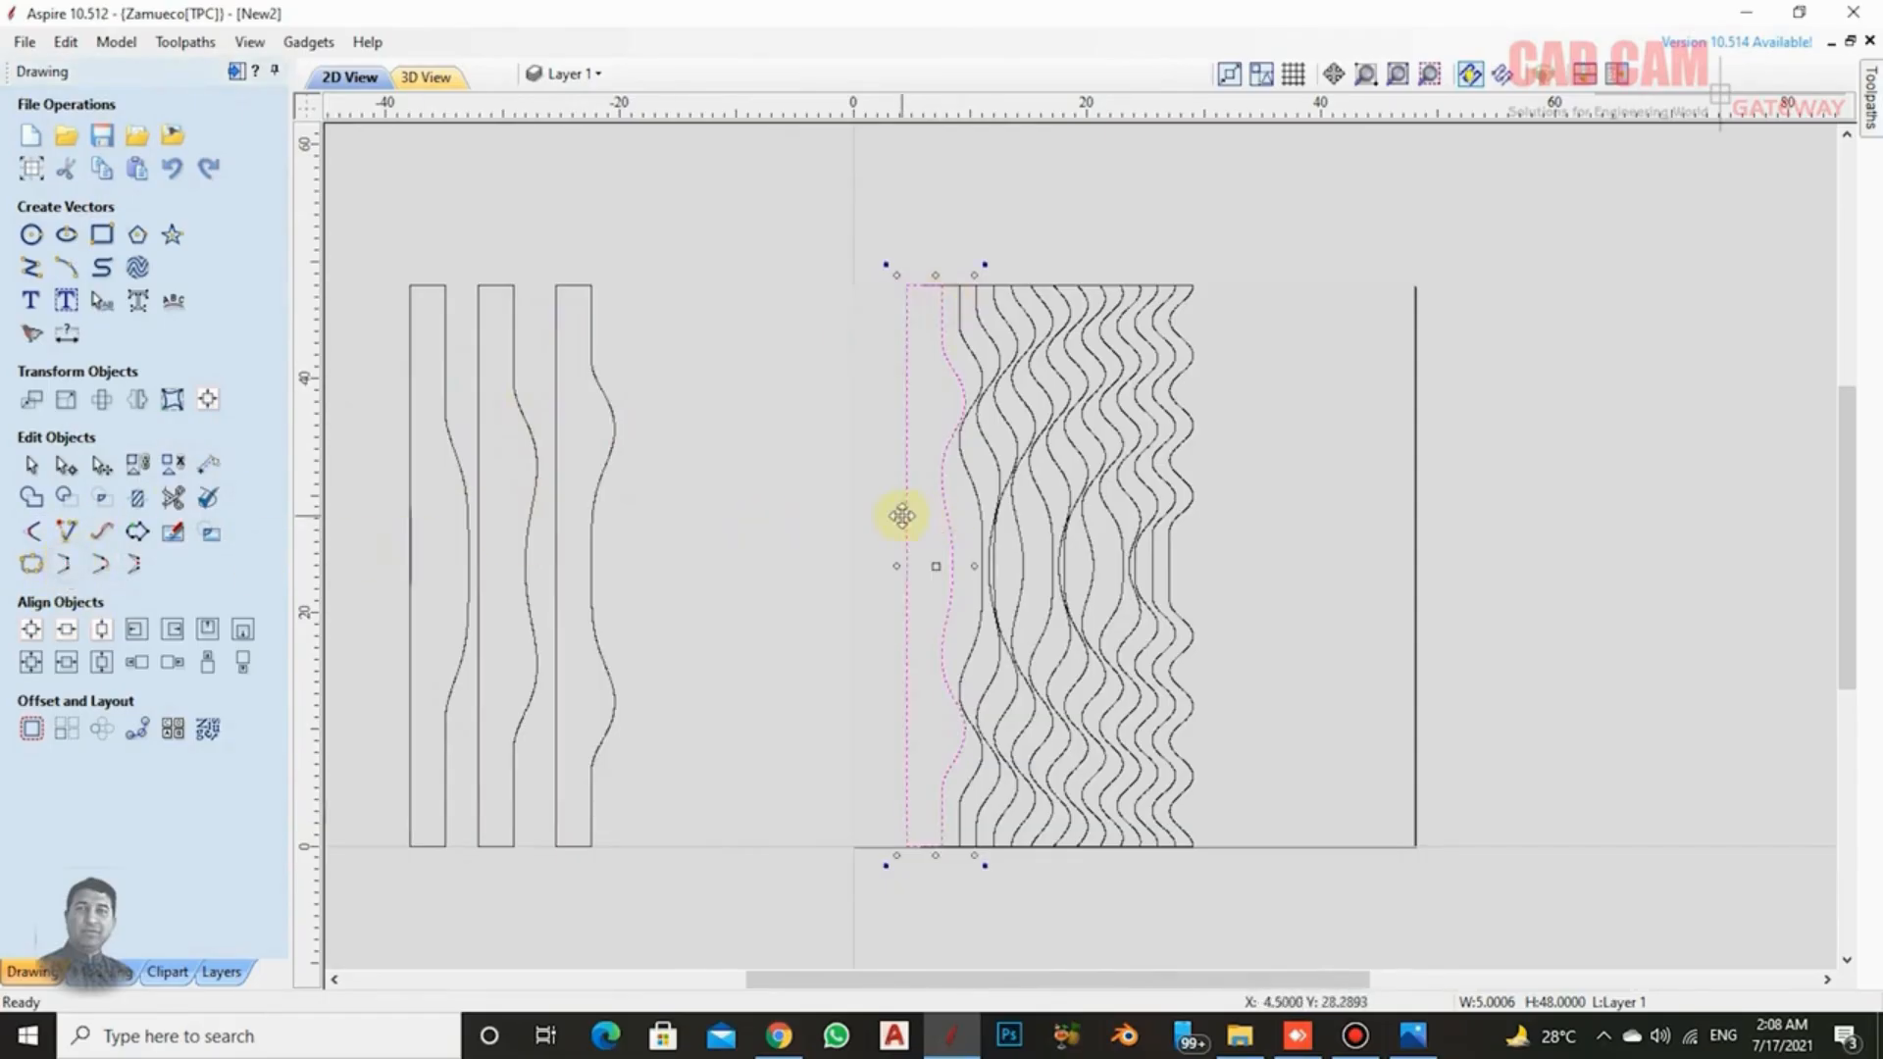
{"action": "left_click_drag", "start_coordinate": [900, 513], "coordinate": [617, 564]}
{"action": "left_click", "coordinate": [966, 437]}
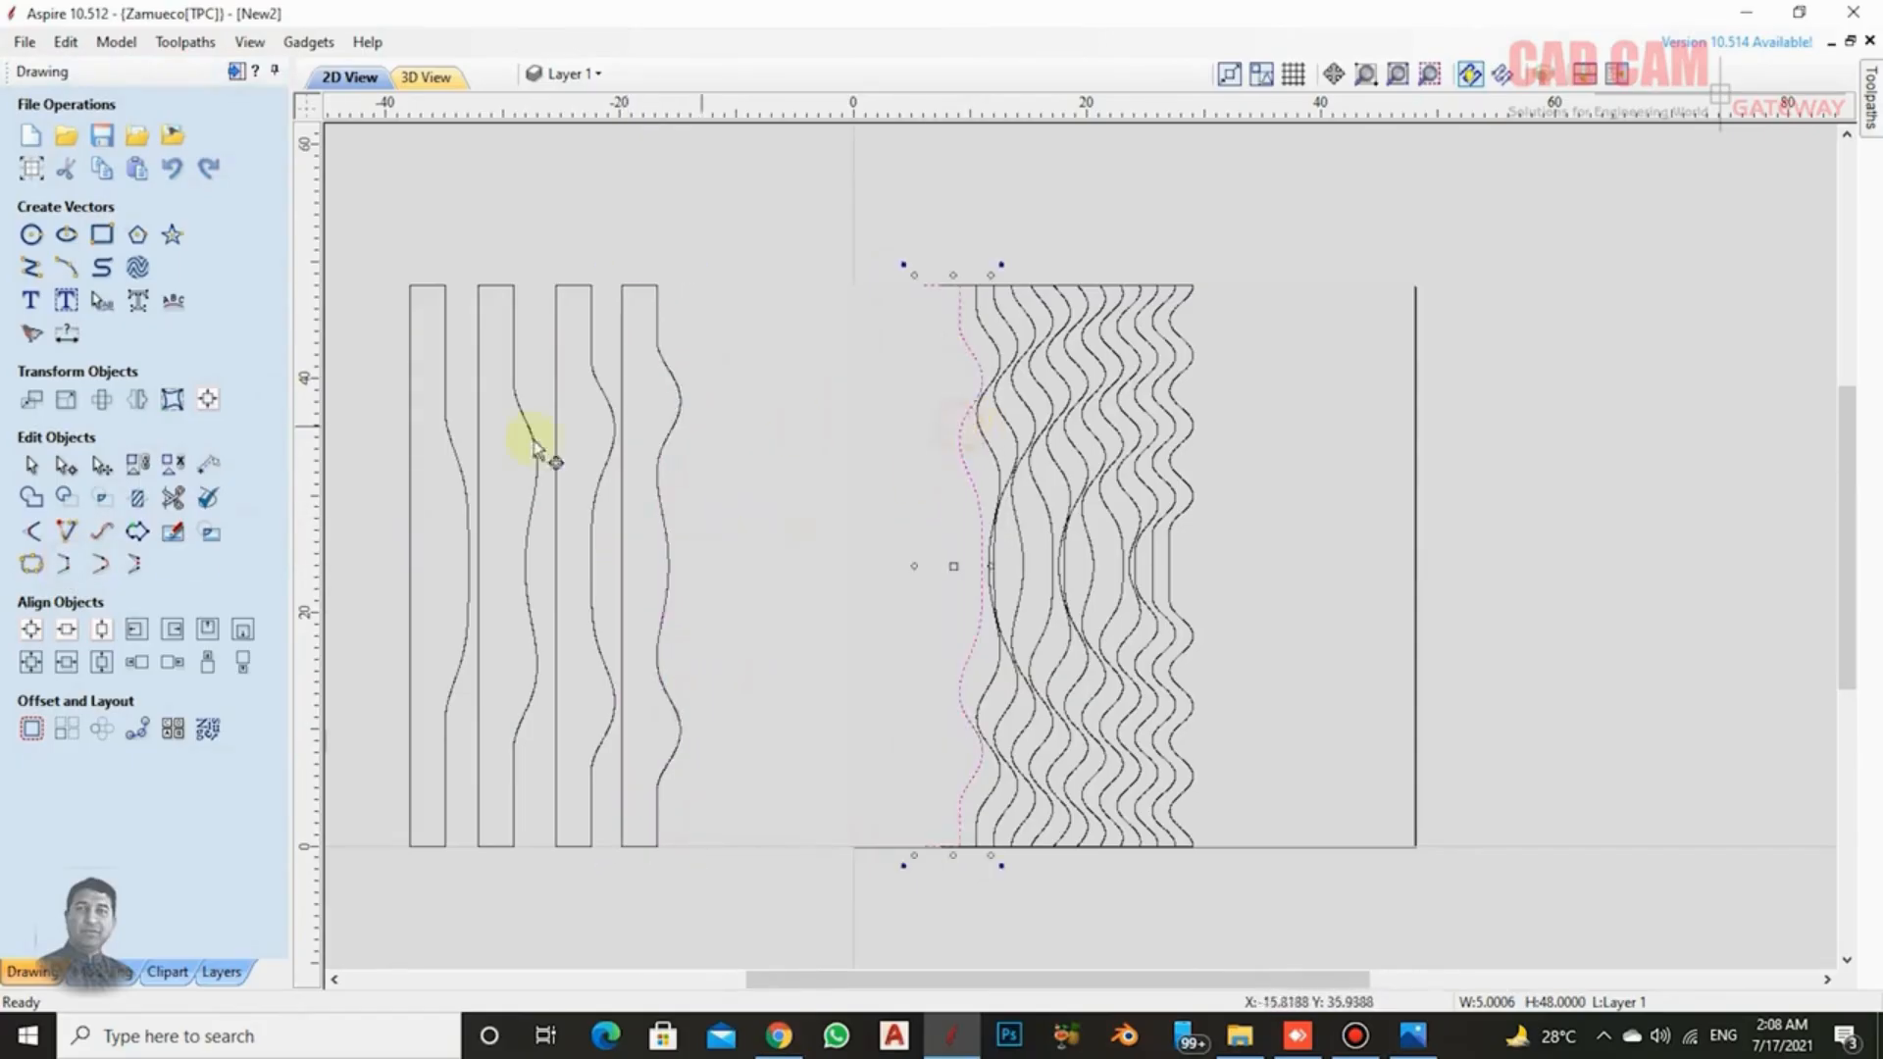
{"action": "left_click", "coordinate": [65, 563]}
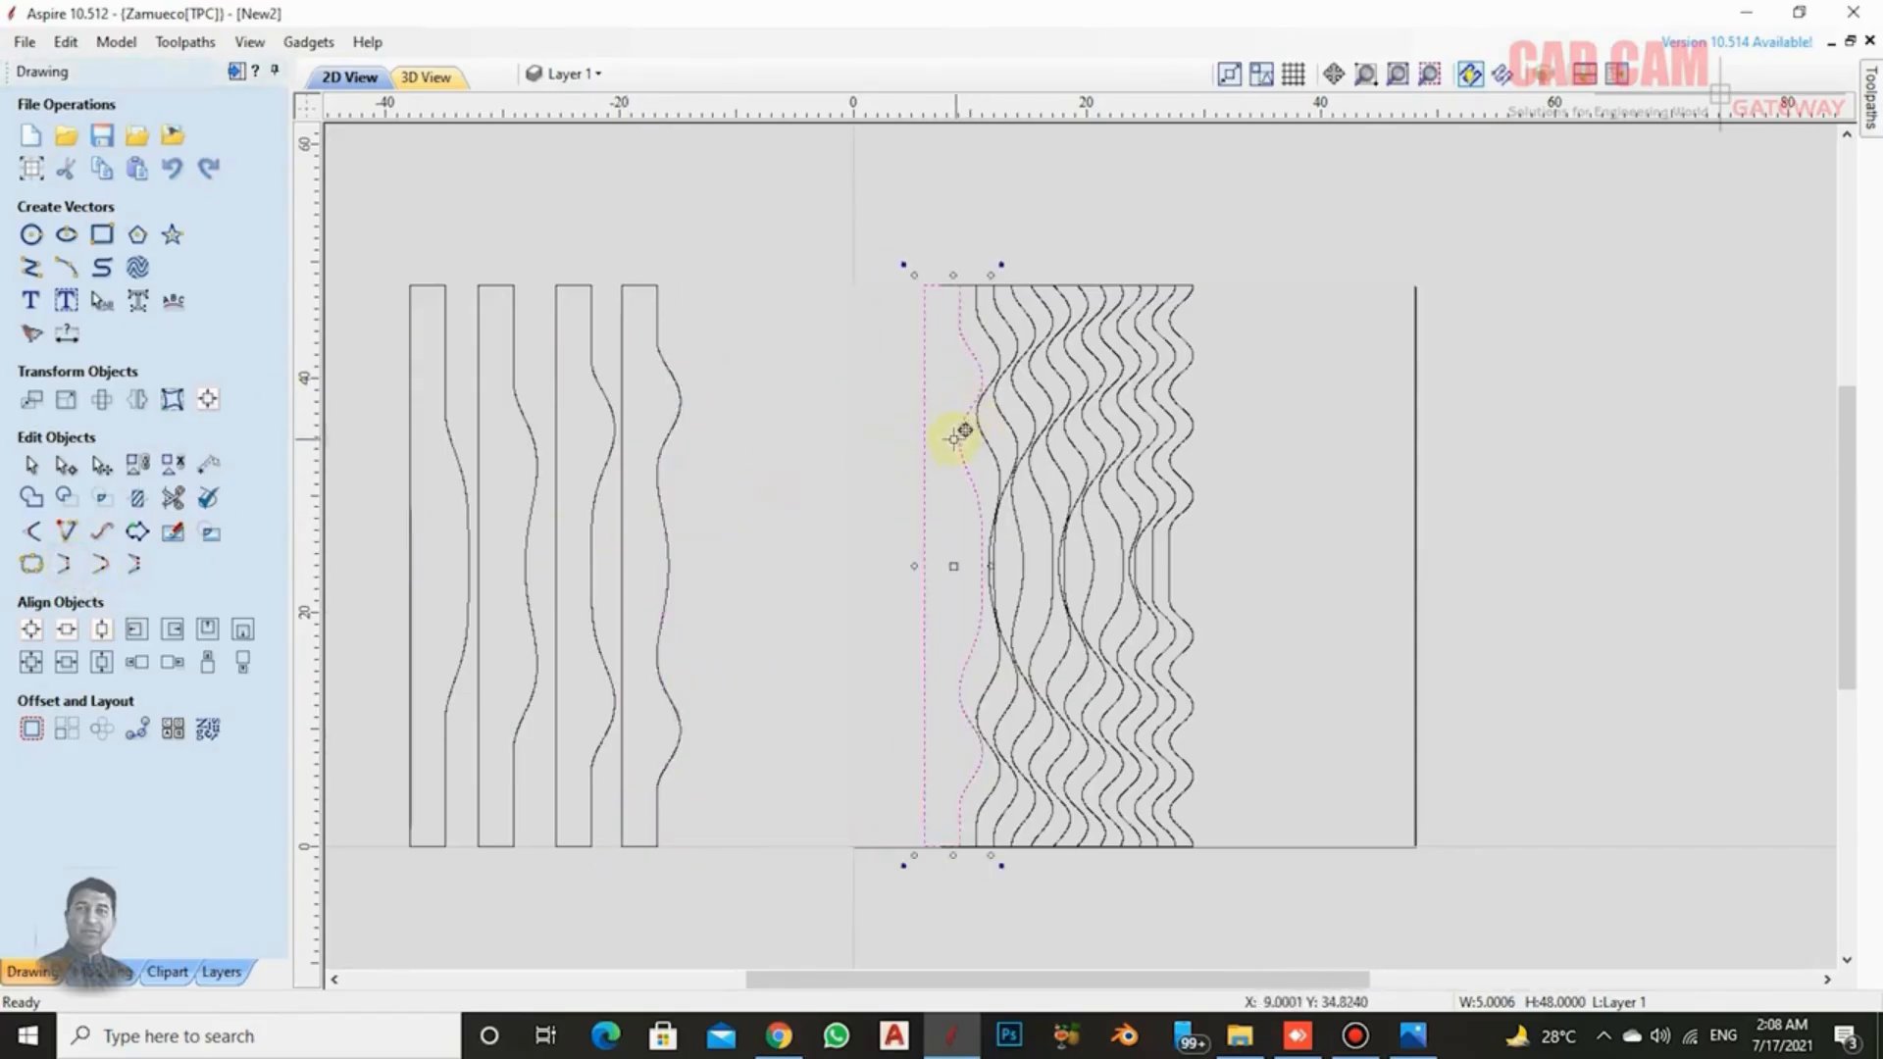
{"action": "left_click_drag", "start_coordinate": [954, 437], "coordinate": [722, 446]}
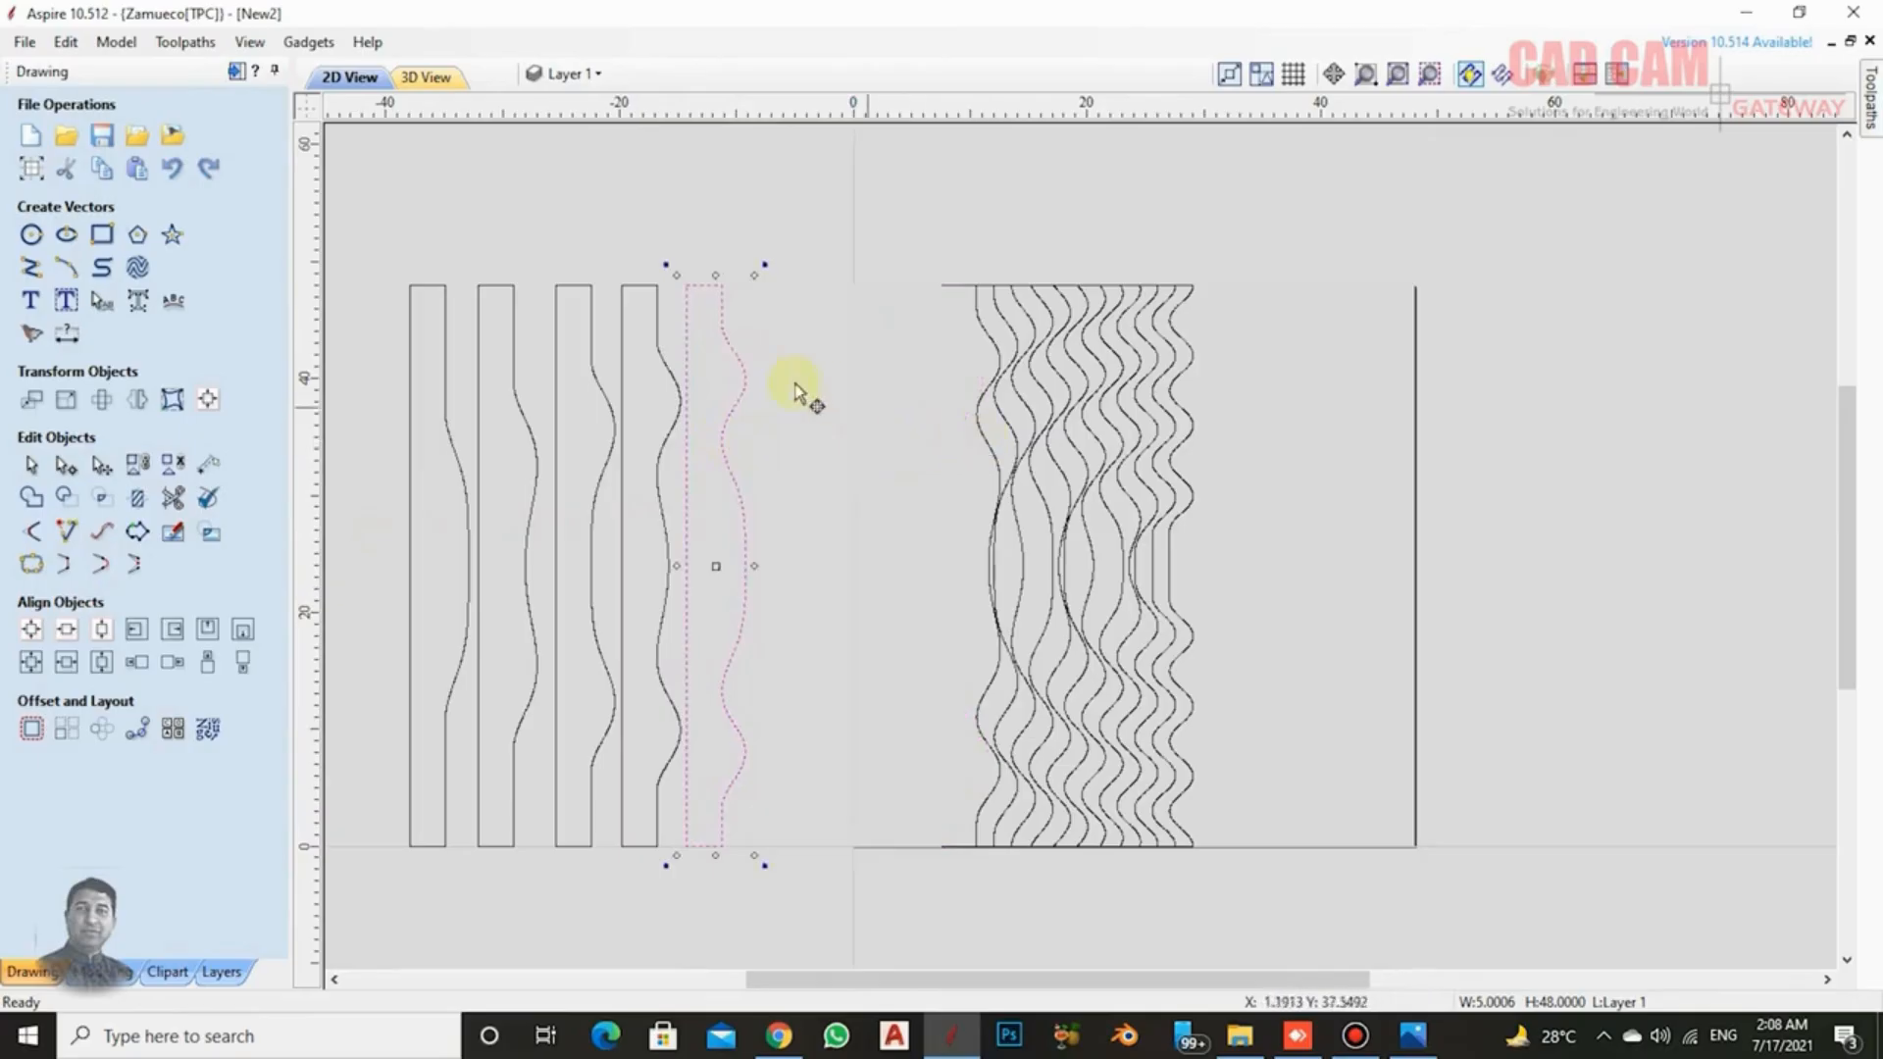
Close the sixth, seventh and eighth profiles with straight lines and line them up beside the previous slices.
{"action": "left_click", "coordinate": [997, 336]}
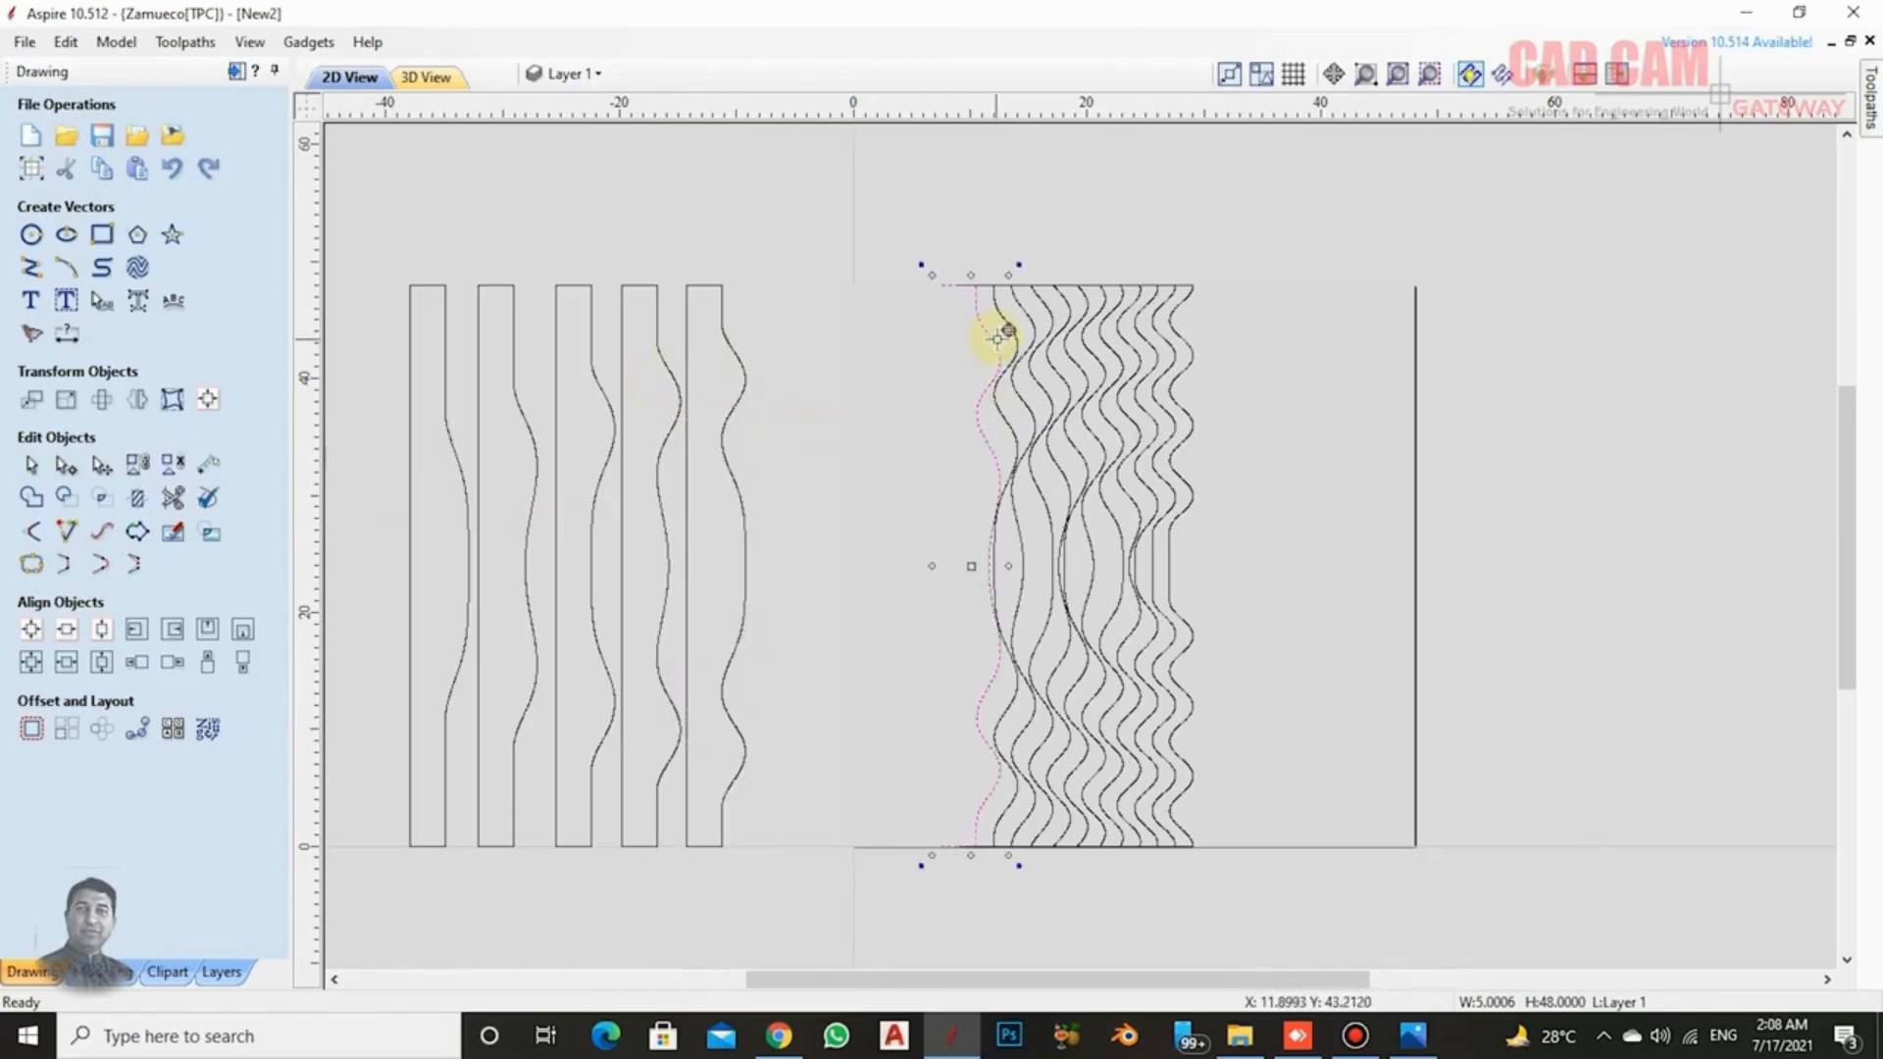
{"action": "left_click_drag", "start_coordinate": [990, 339], "coordinate": [800, 392]}
{"action": "left_click", "coordinate": [1004, 416]}
{"action": "left_click_drag", "start_coordinate": [1004, 416], "coordinate": [859, 493]}
{"action": "left_click", "coordinate": [1027, 316]}
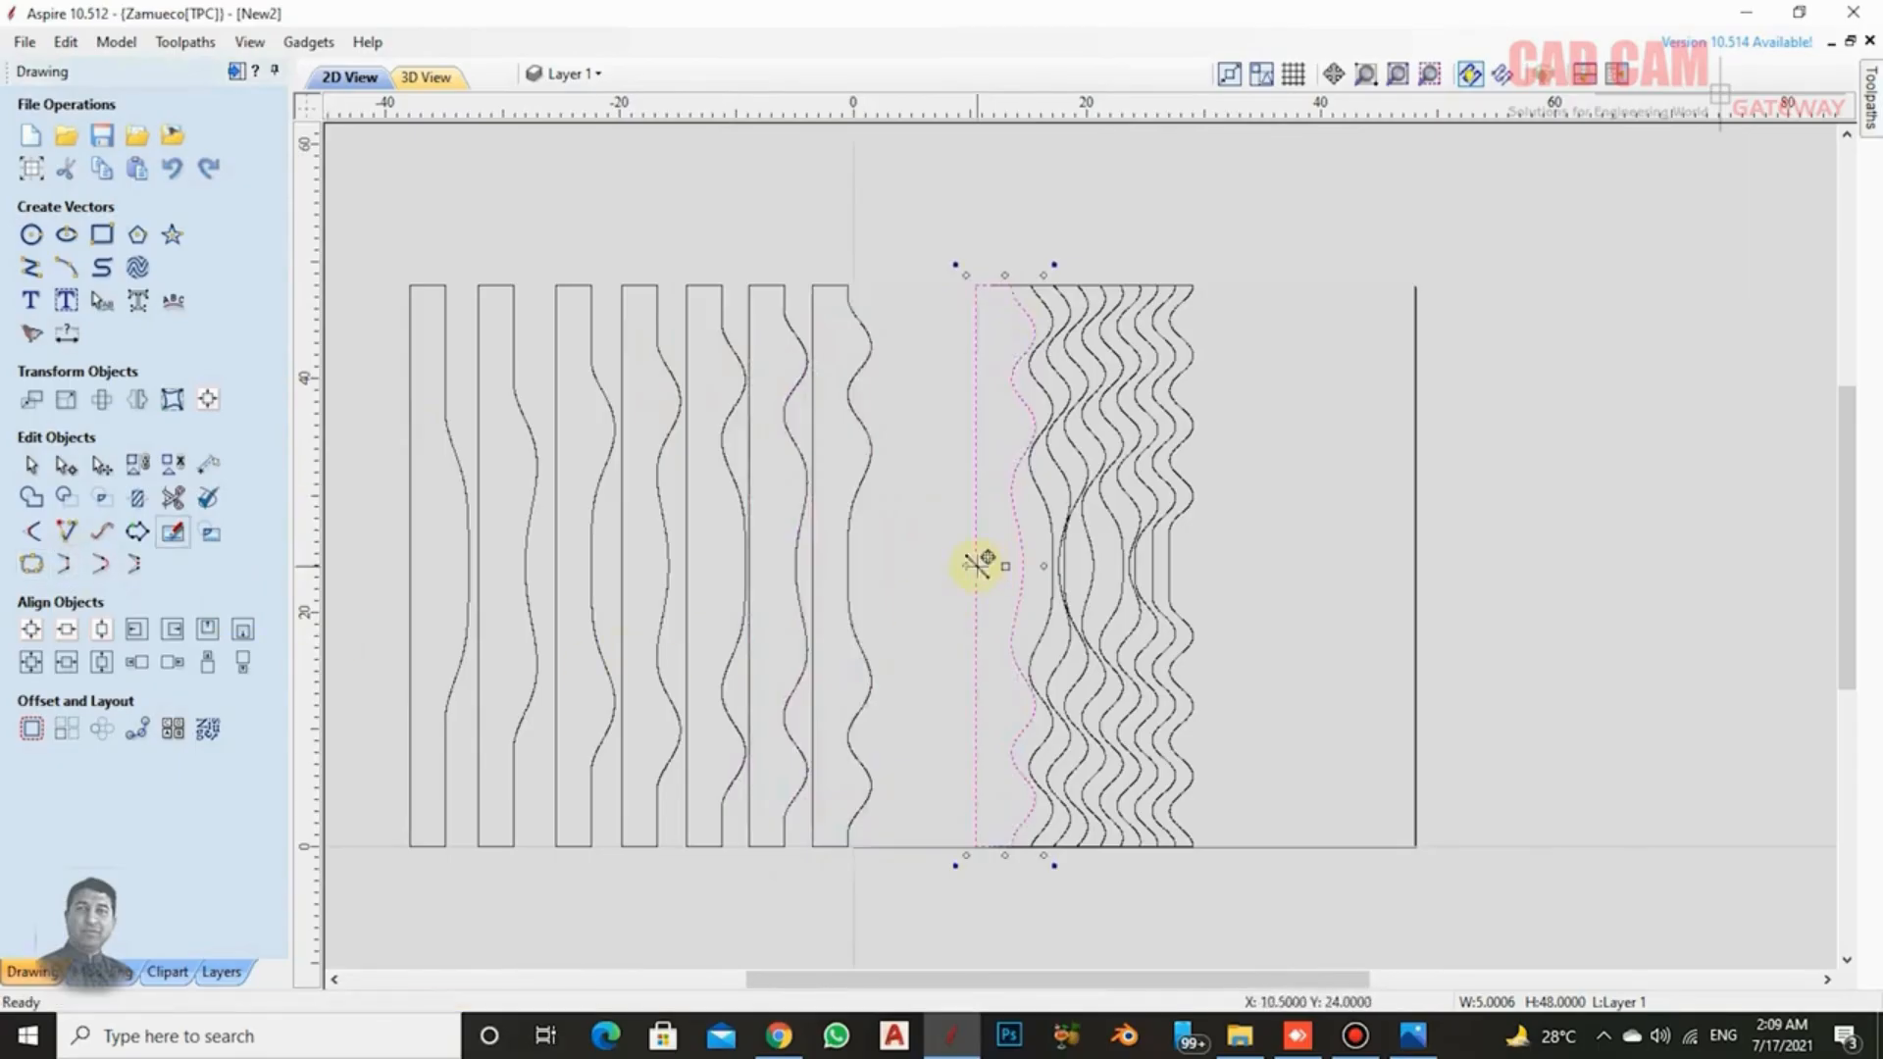
{"action": "left_click_drag", "start_coordinate": [975, 561], "coordinate": [945, 533]}
Close the ninth and tenth profiles with straight lines, spacing the ninth beside the eighth slice.
{"action": "left_click", "coordinate": [1047, 338]}
{"action": "left_click", "coordinate": [65, 564]}
{"action": "left_click", "coordinate": [1065, 338]}
{"action": "left_click", "coordinate": [66, 564]}
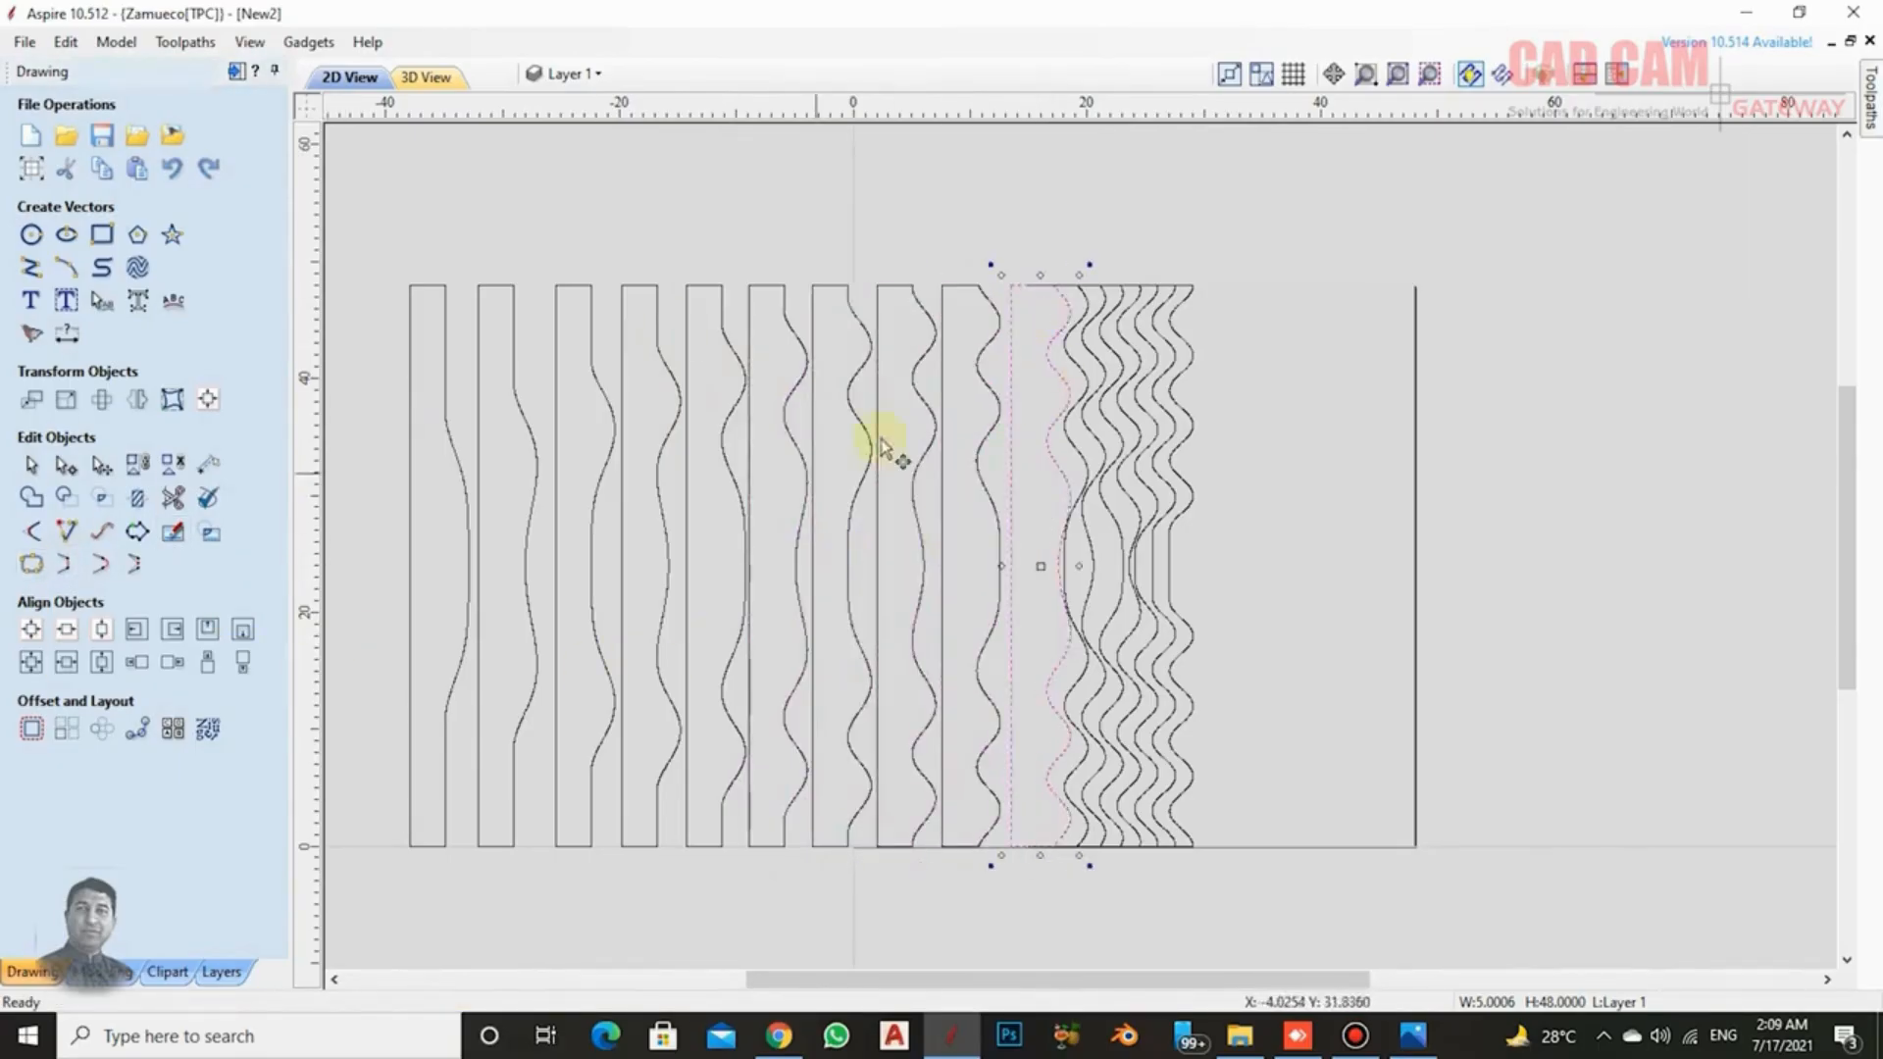
Move the remaining profiles clear of the panel's right side, then return the eleventh to the slice row and close it.
{"action": "left_click_drag", "start_coordinate": [1226, 412], "coordinate": [1086, 355]}
{"action": "left_click_drag", "start_coordinate": [1098, 355], "coordinate": [1538, 356]}
{"action": "left_click", "coordinate": [1514, 513]}
{"action": "left_click_drag", "start_coordinate": [1513, 513], "coordinate": [1119, 498]}
{"action": "left_click", "coordinate": [65, 564]}
Close the profiles grouped right of the panel with straight lines and move the twelfth slice to the end of the row.
{"action": "left_click", "coordinate": [1544, 376]}
{"action": "left_click", "coordinate": [66, 564]}
{"action": "left_click", "coordinate": [1562, 372]}
{"action": "left_click", "coordinate": [66, 563]}
{"action": "left_click", "coordinate": [1580, 369]}
{"action": "left_click", "coordinate": [66, 563]}
{"action": "left_click", "coordinate": [1597, 365]}
{"action": "left_click", "coordinate": [66, 564]}
{"action": "left_click", "coordinate": [1615, 361]}
{"action": "left_click", "coordinate": [65, 564]}
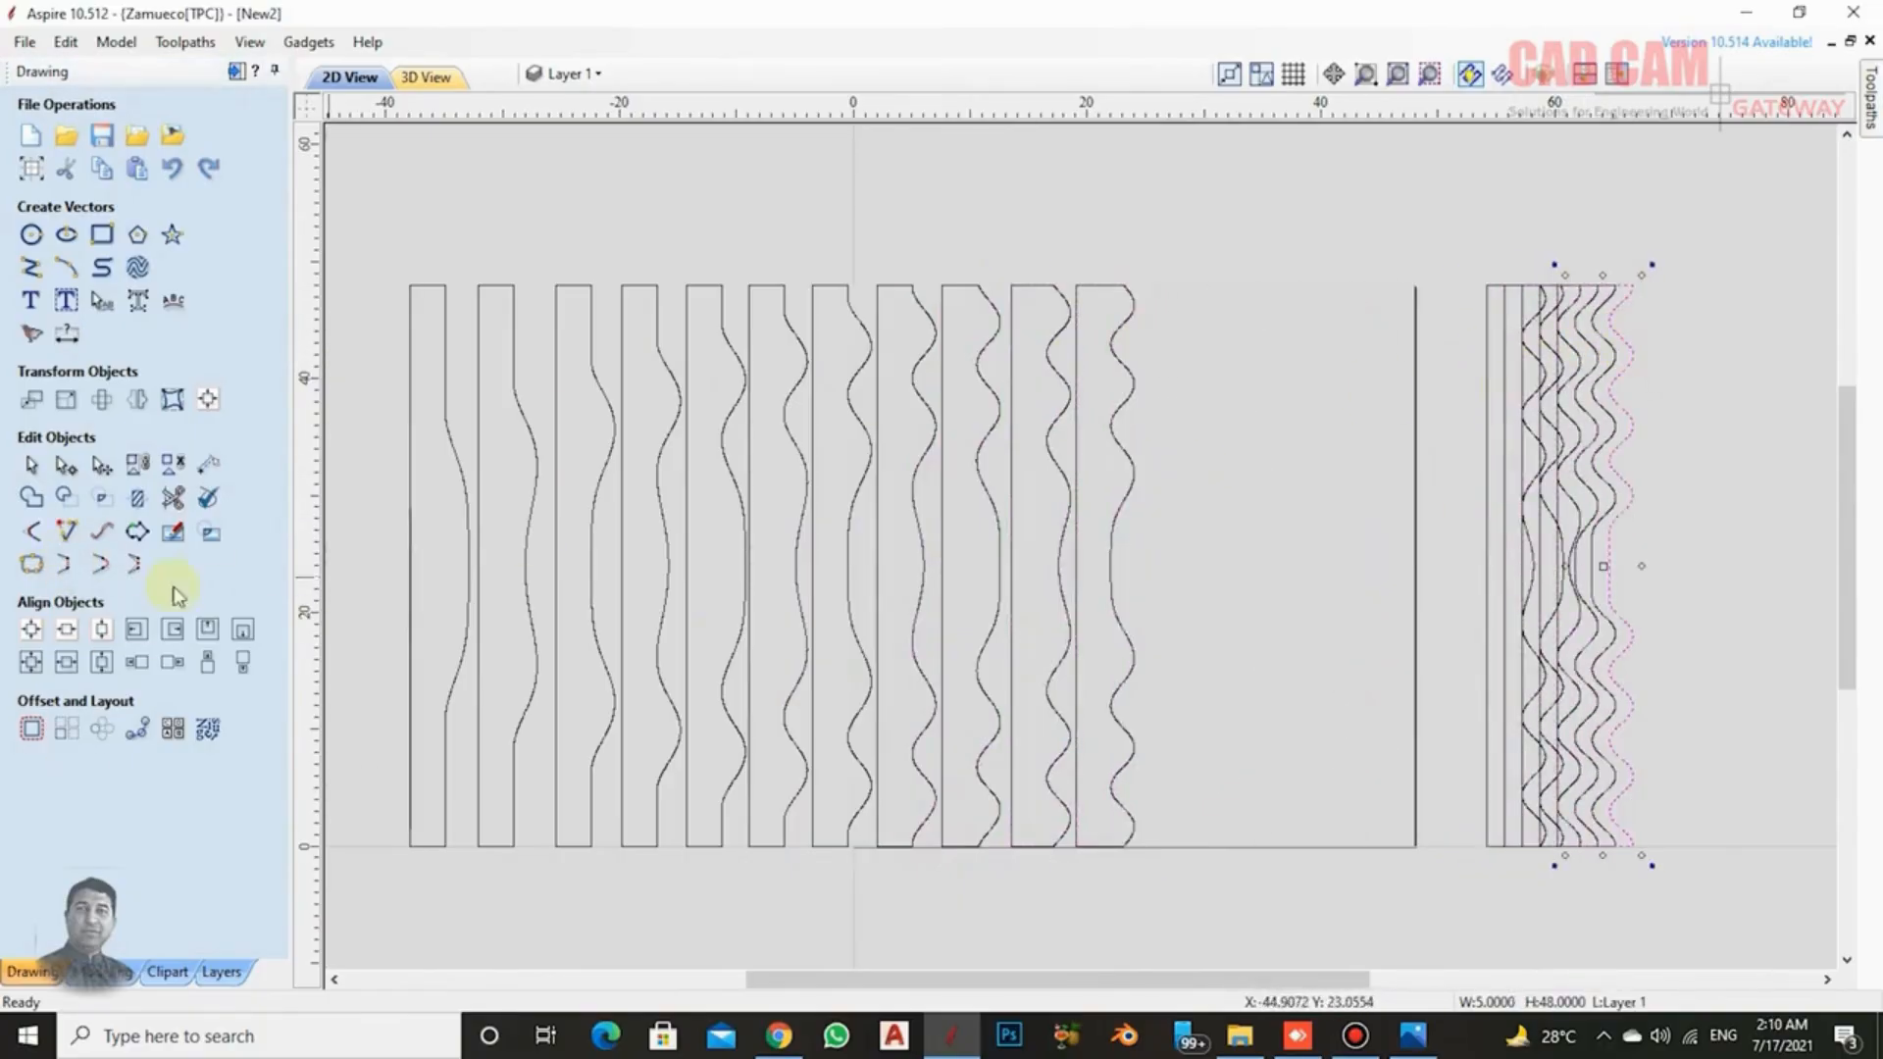
{"action": "left_click_drag", "start_coordinate": [1486, 367], "coordinate": [1150, 368]}
Select and copy all the closed slice profiles, leaving the panel's 3D component out of the selection.
{"action": "left_click", "coordinate": [1391, 361]}
{"action": "scroll", "coordinate": [1392, 361], "scroll_direction": "down", "scroll_amount": 3}
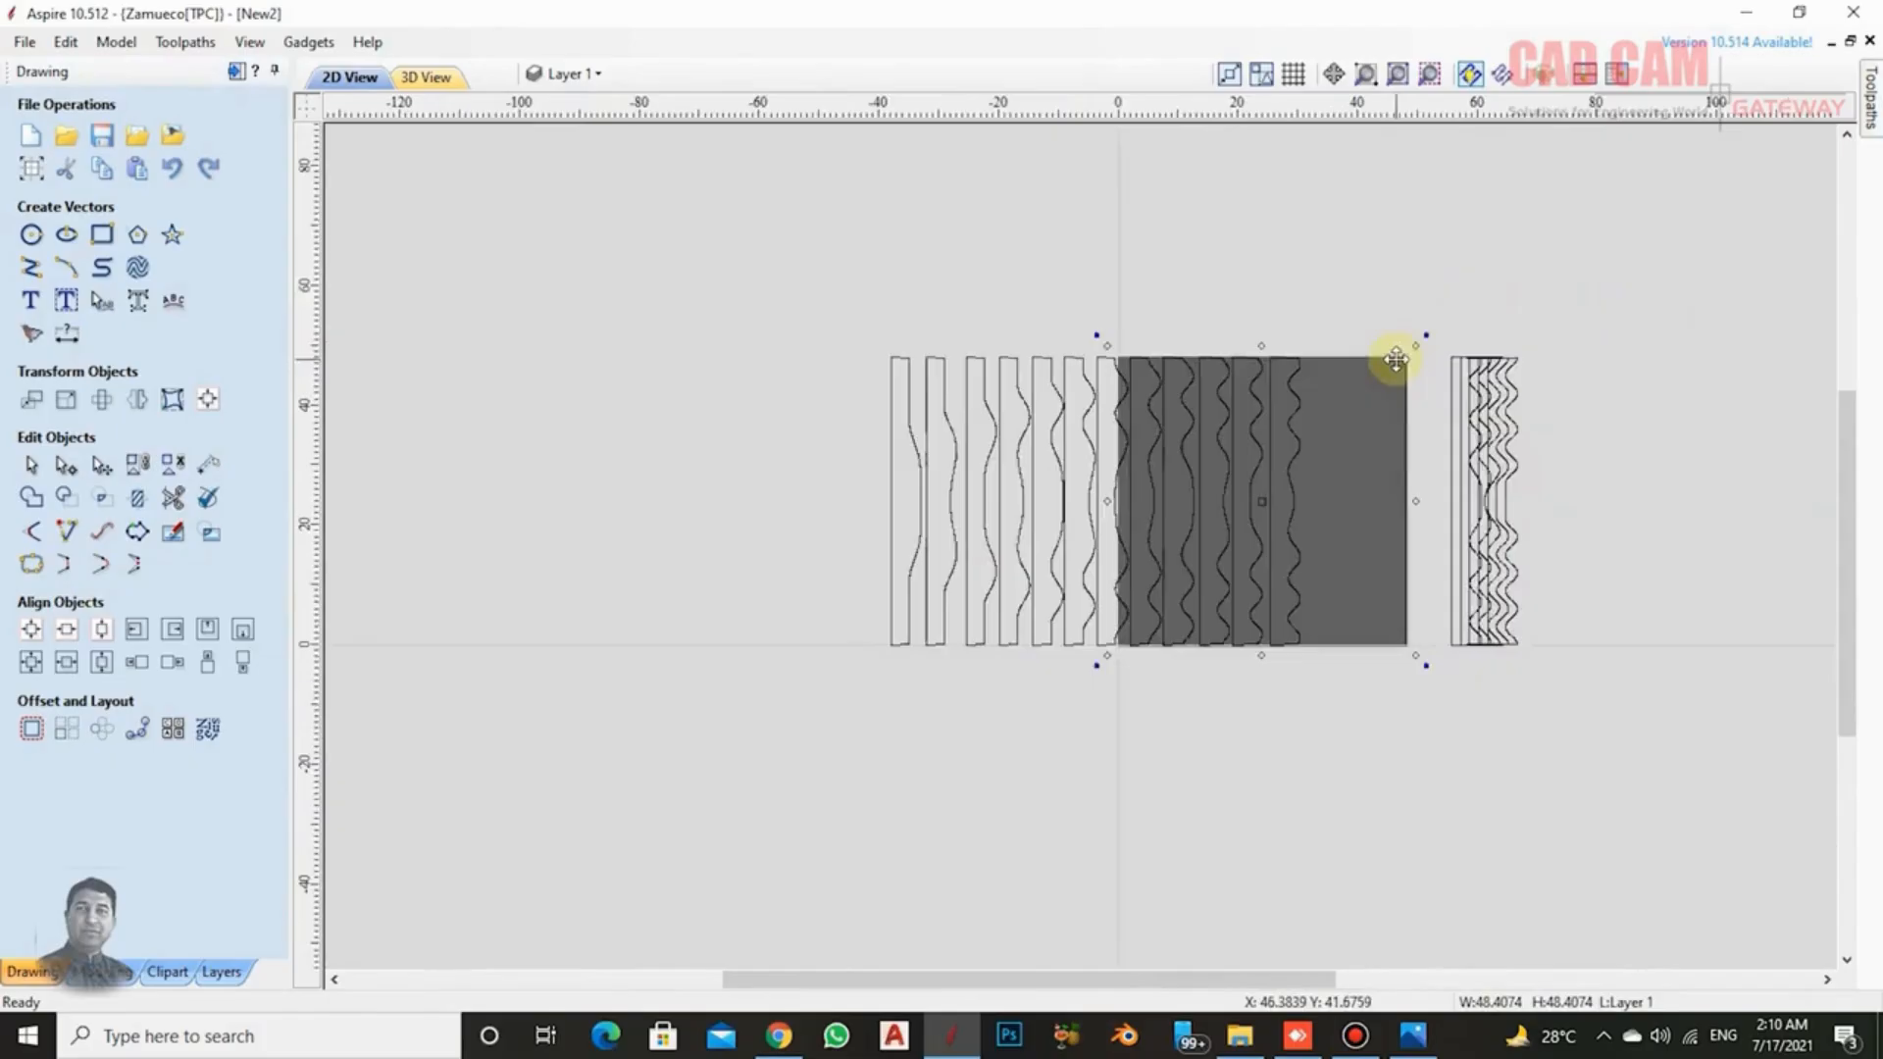
{"action": "left_click", "coordinate": [1409, 686]}
{"action": "scroll", "coordinate": [1251, 520], "scroll_direction": "up", "scroll_amount": 2}
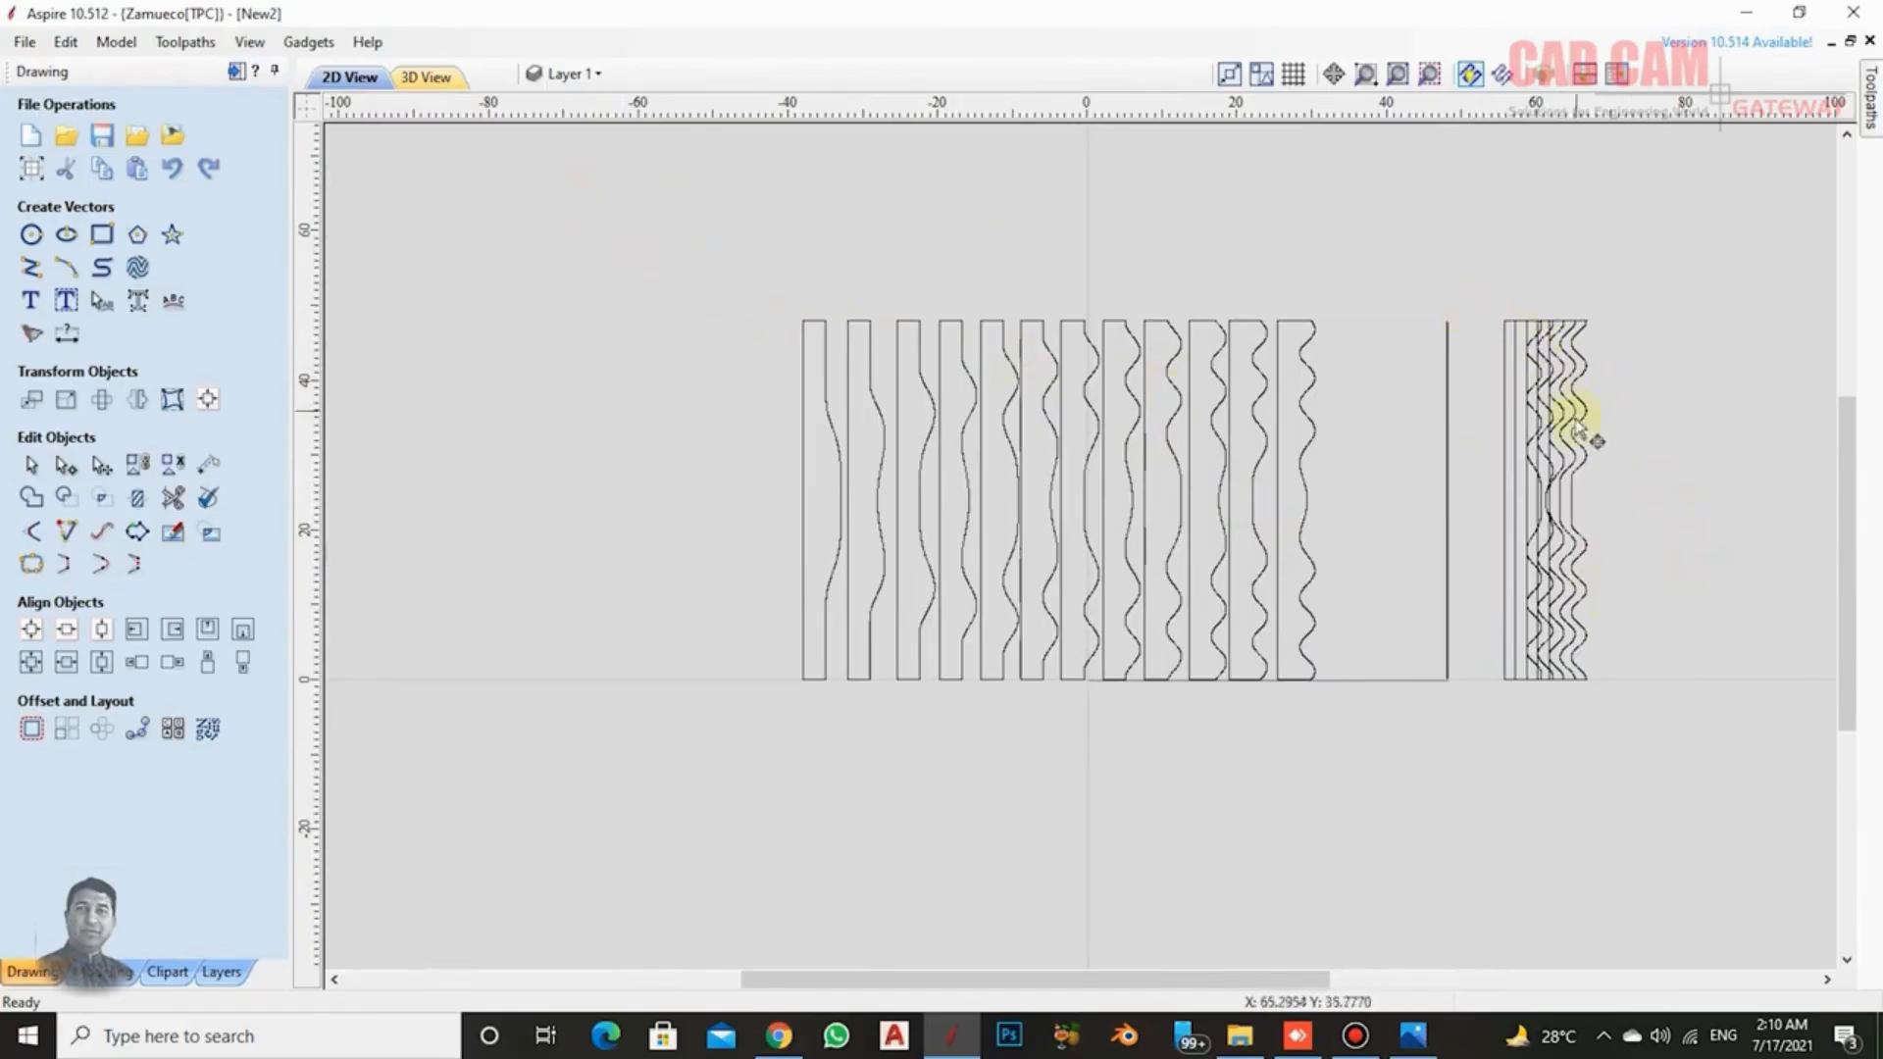
{"action": "left_click_drag", "start_coordinate": [687, 274], "coordinate": [1657, 746]}
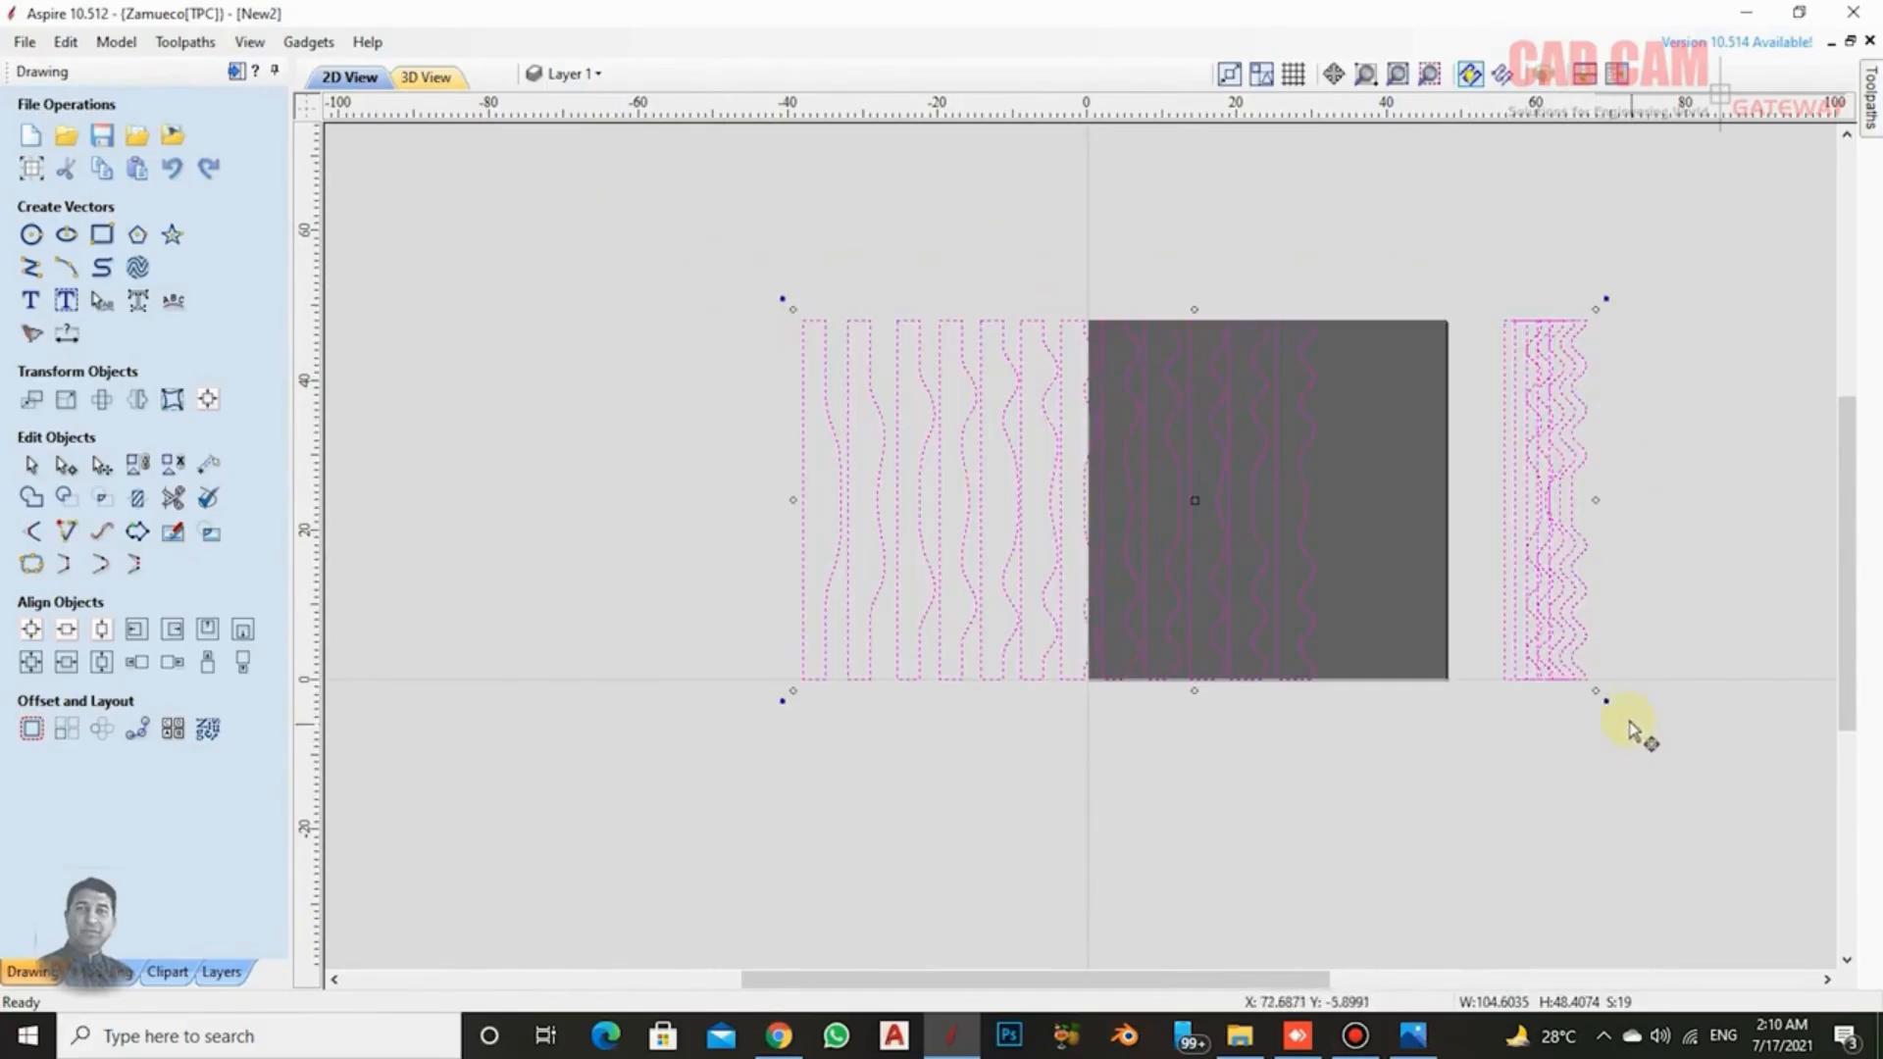
{"action": "left_click_drag", "start_coordinate": [1479, 315], "coordinate": [1710, 756]}
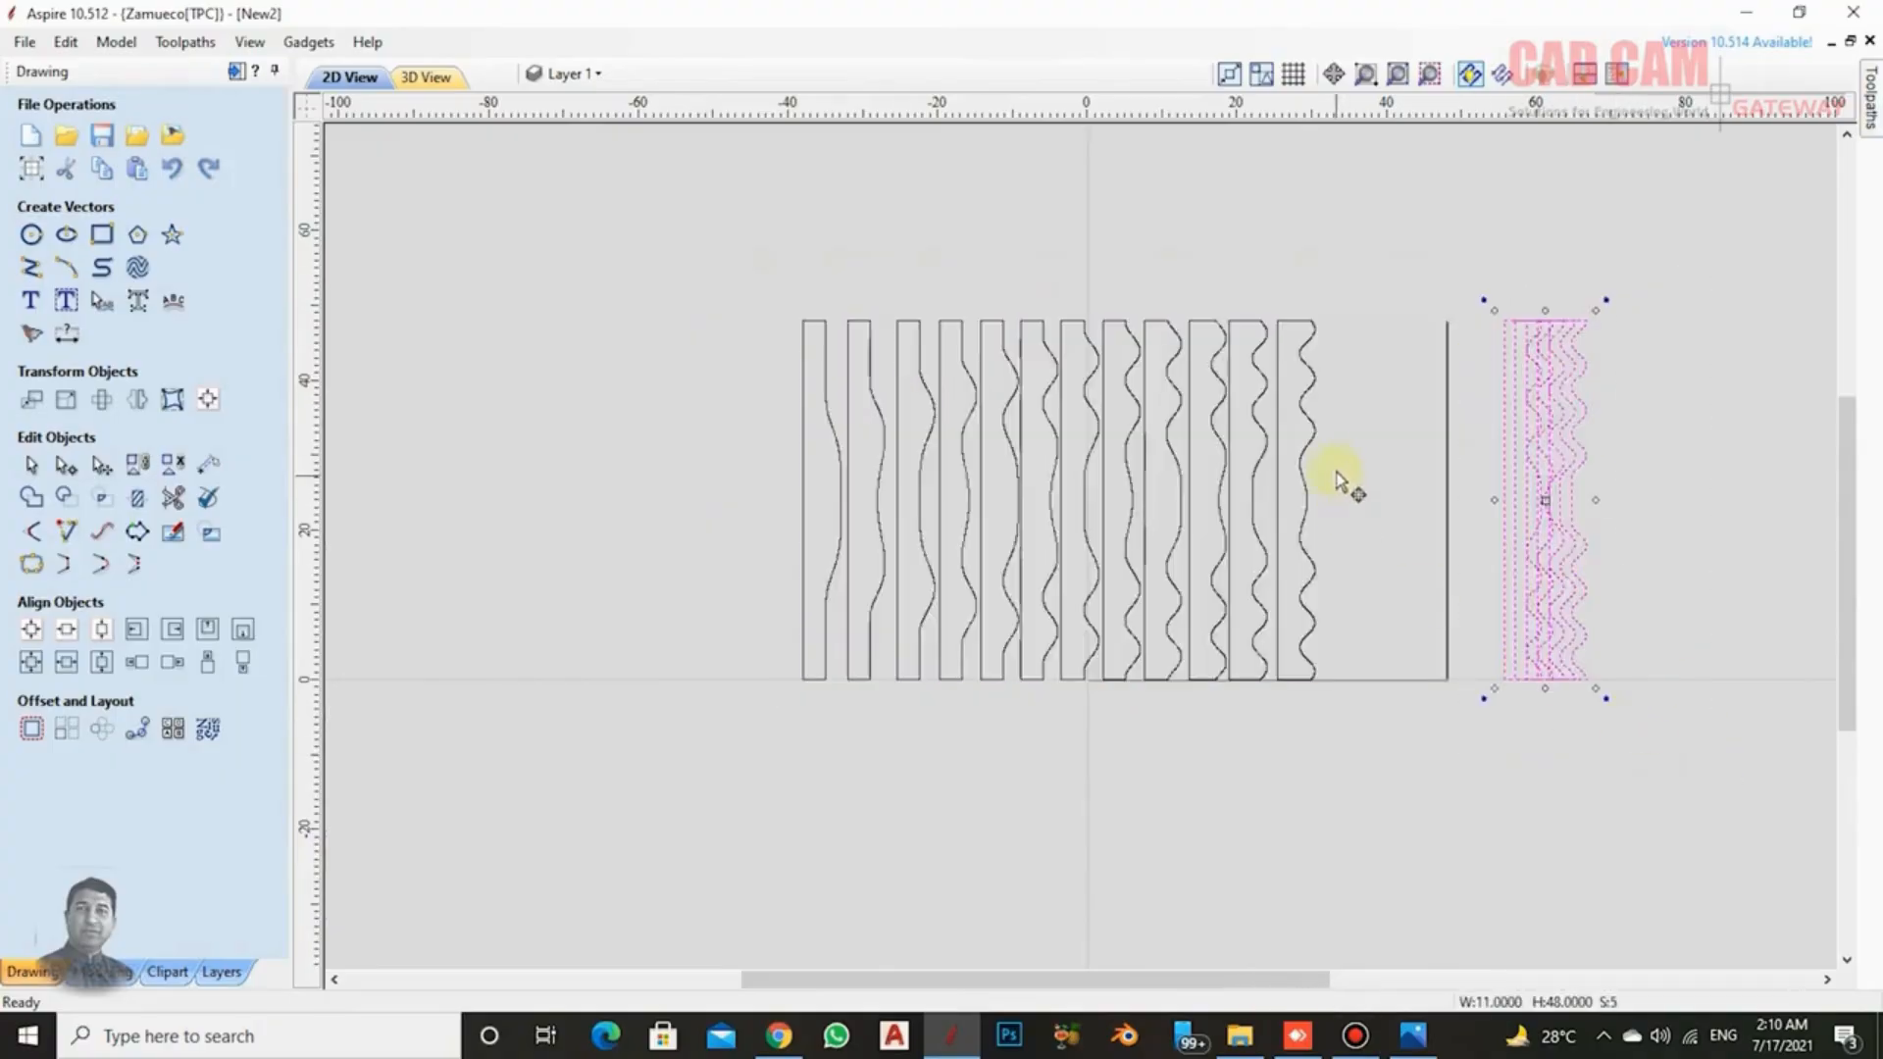
{"action": "left_click_drag", "start_coordinate": [860, 530], "coordinate": [757, 543], "text": "shift"}
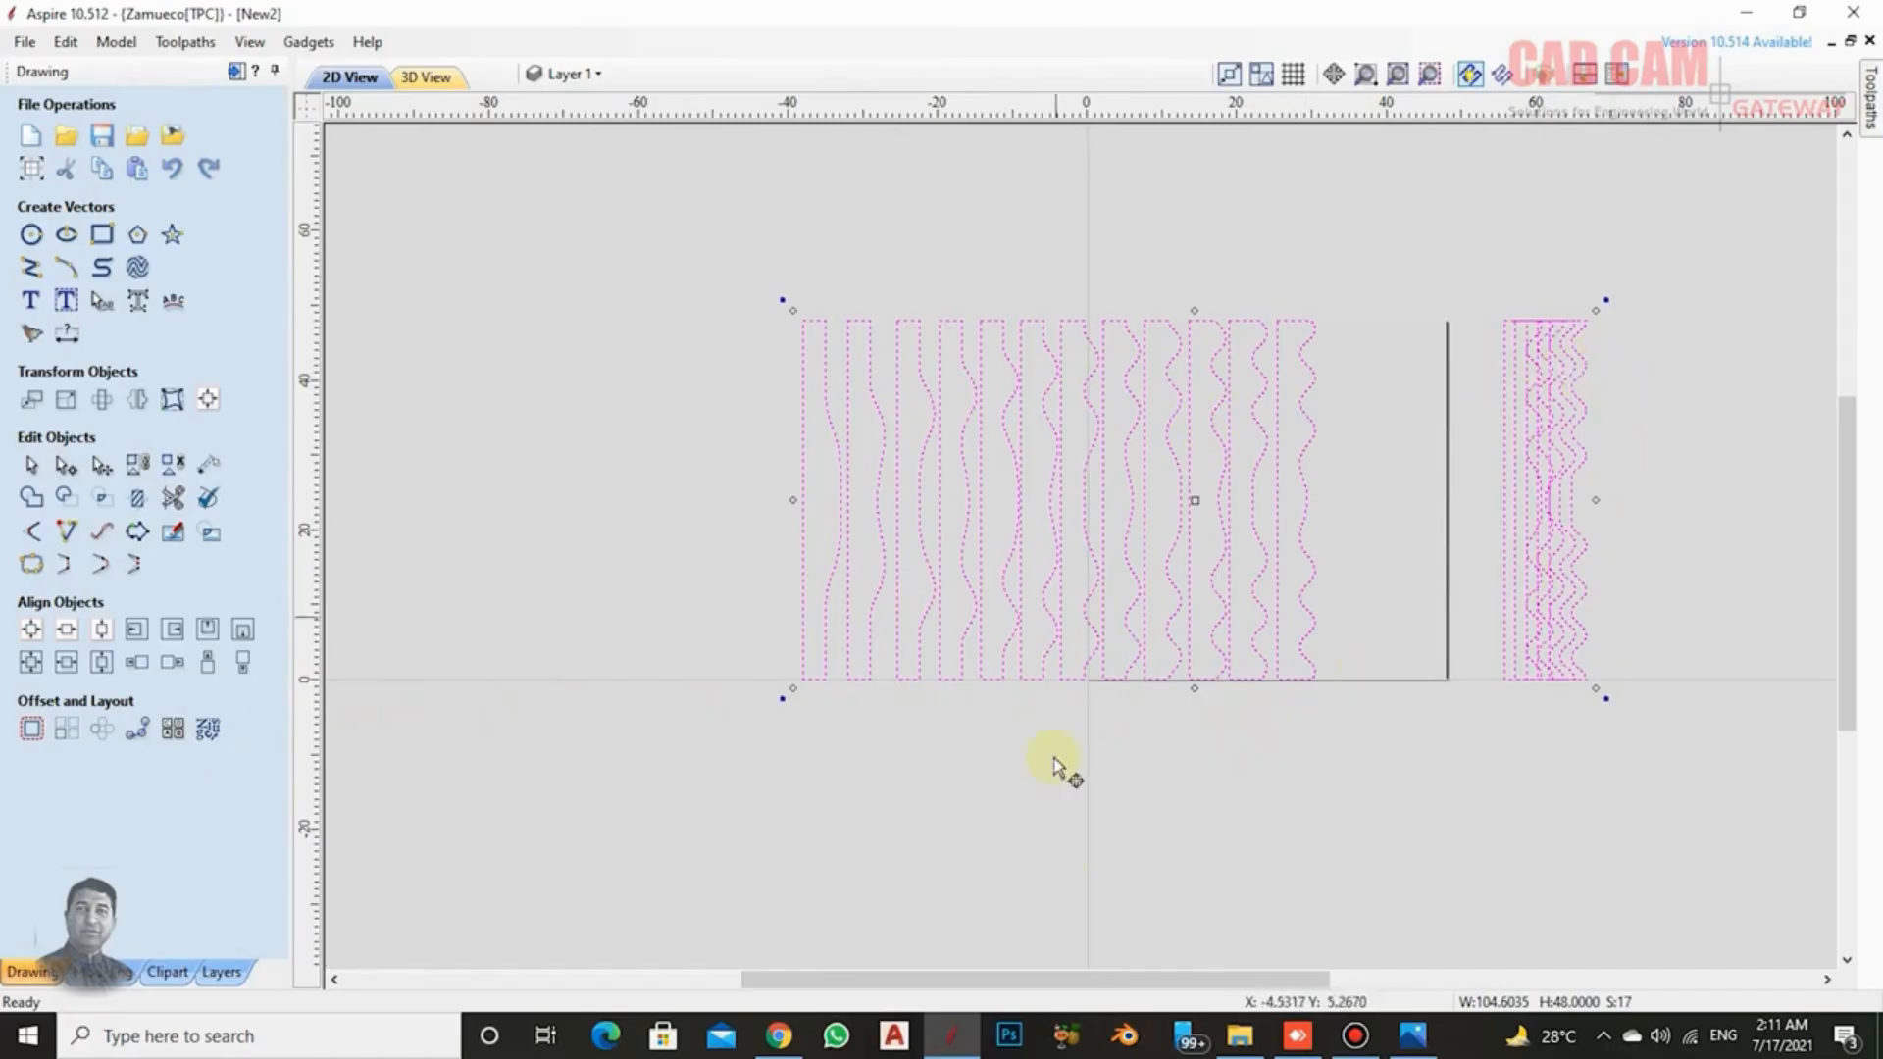
Open a second Aspire window at full size and start a new file.
{"action": "right_click", "coordinate": [956, 1043]}
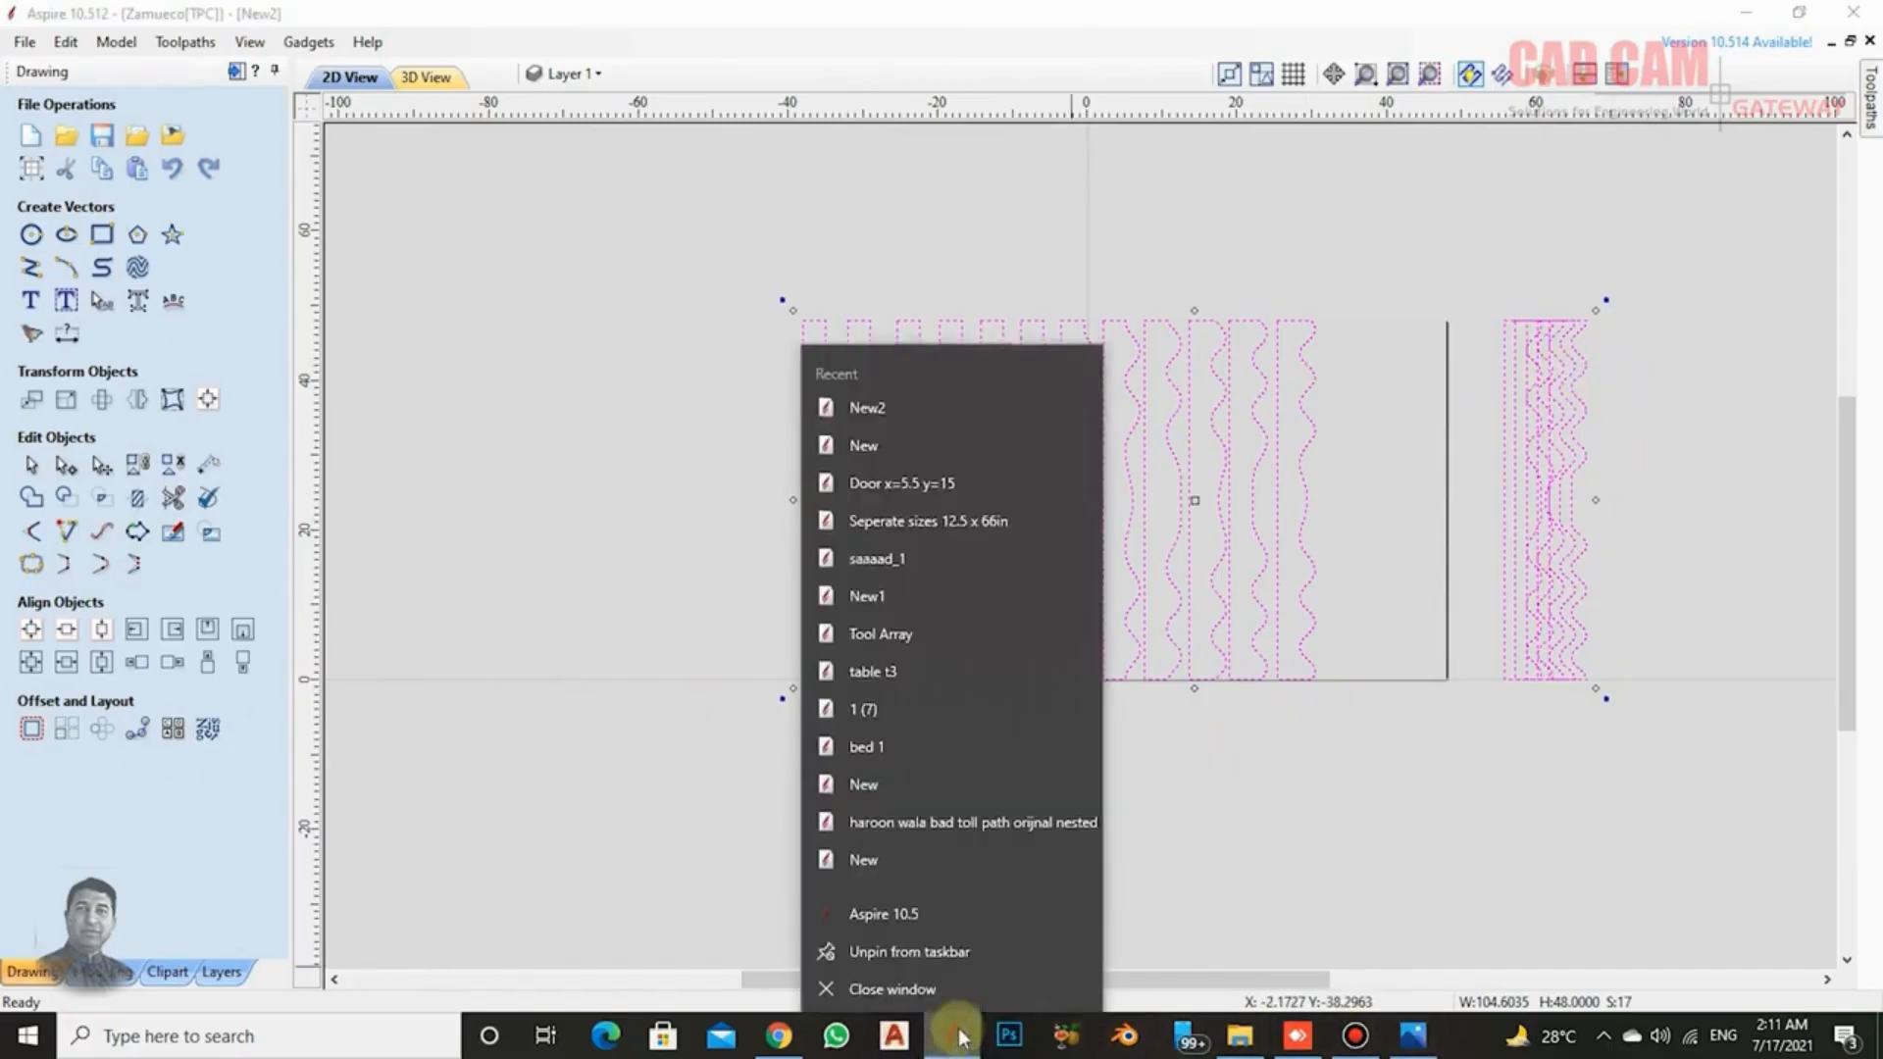
{"action": "left_click", "coordinate": [907, 923]}
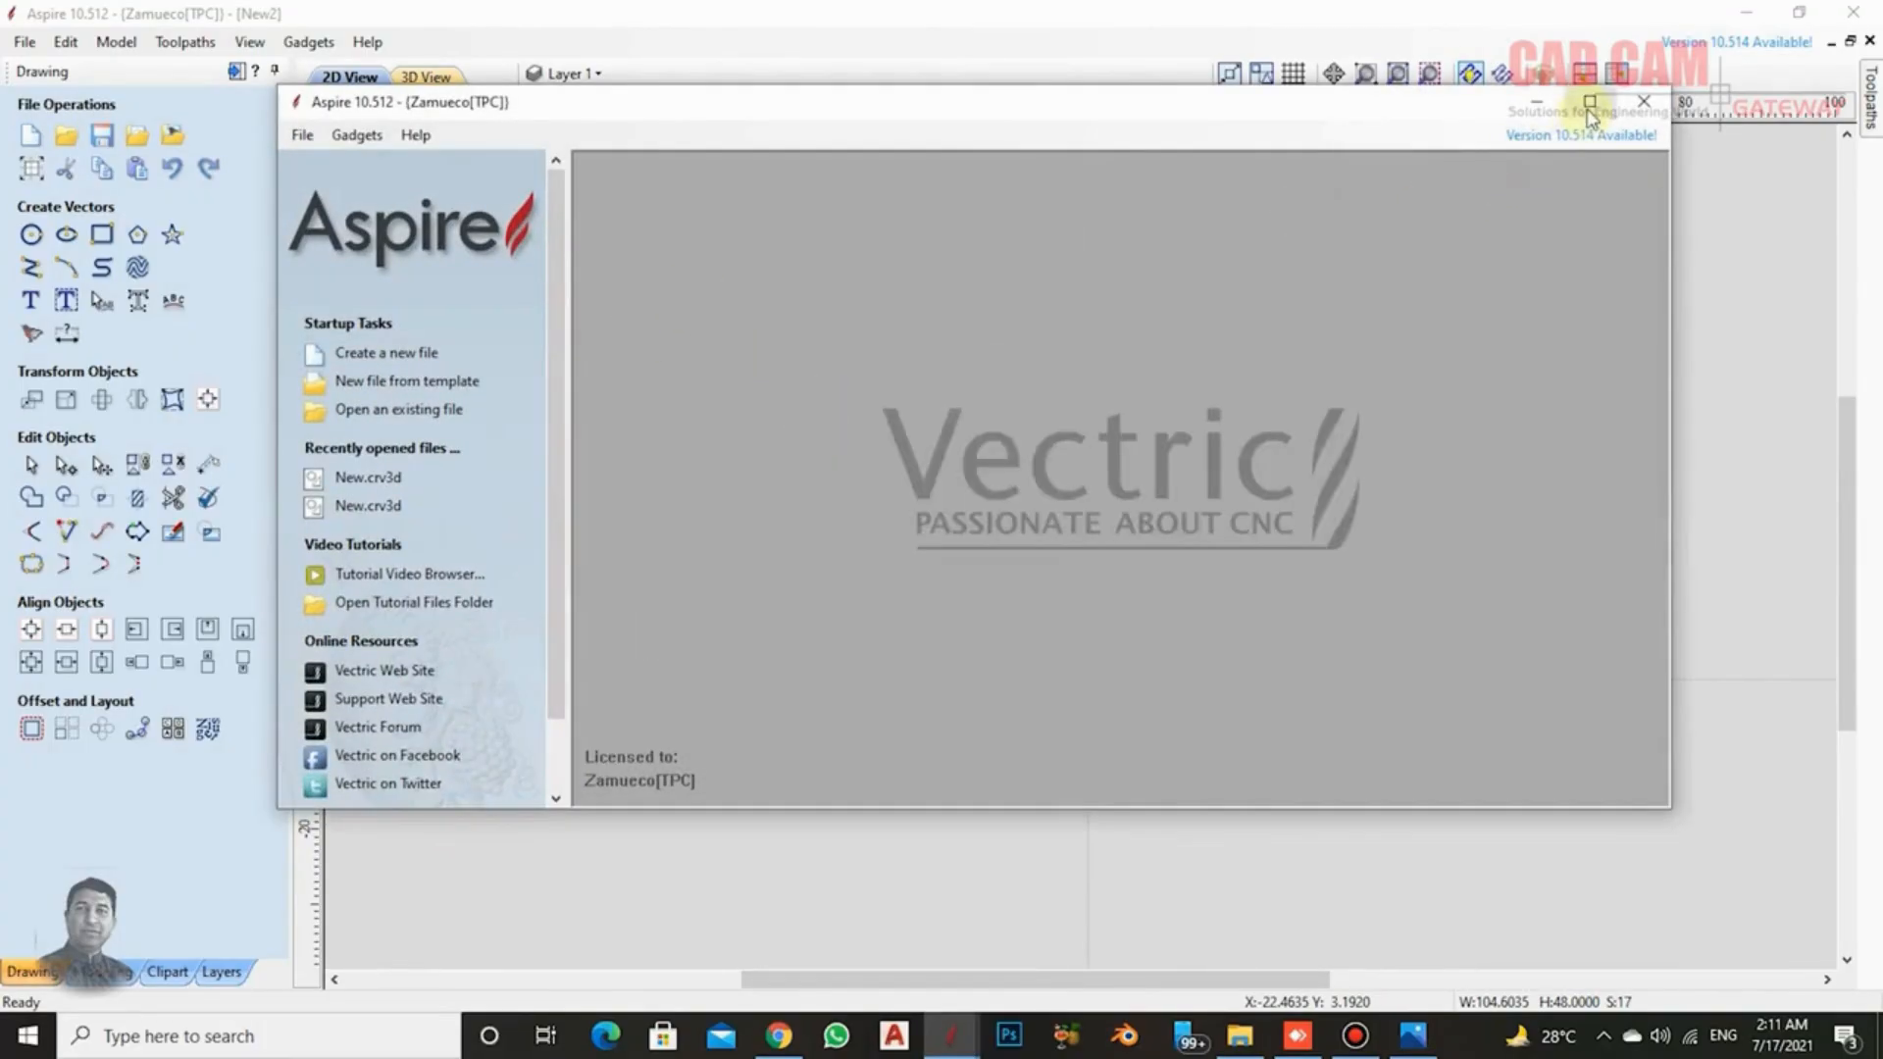
{"action": "left_click", "coordinate": [1590, 104]}
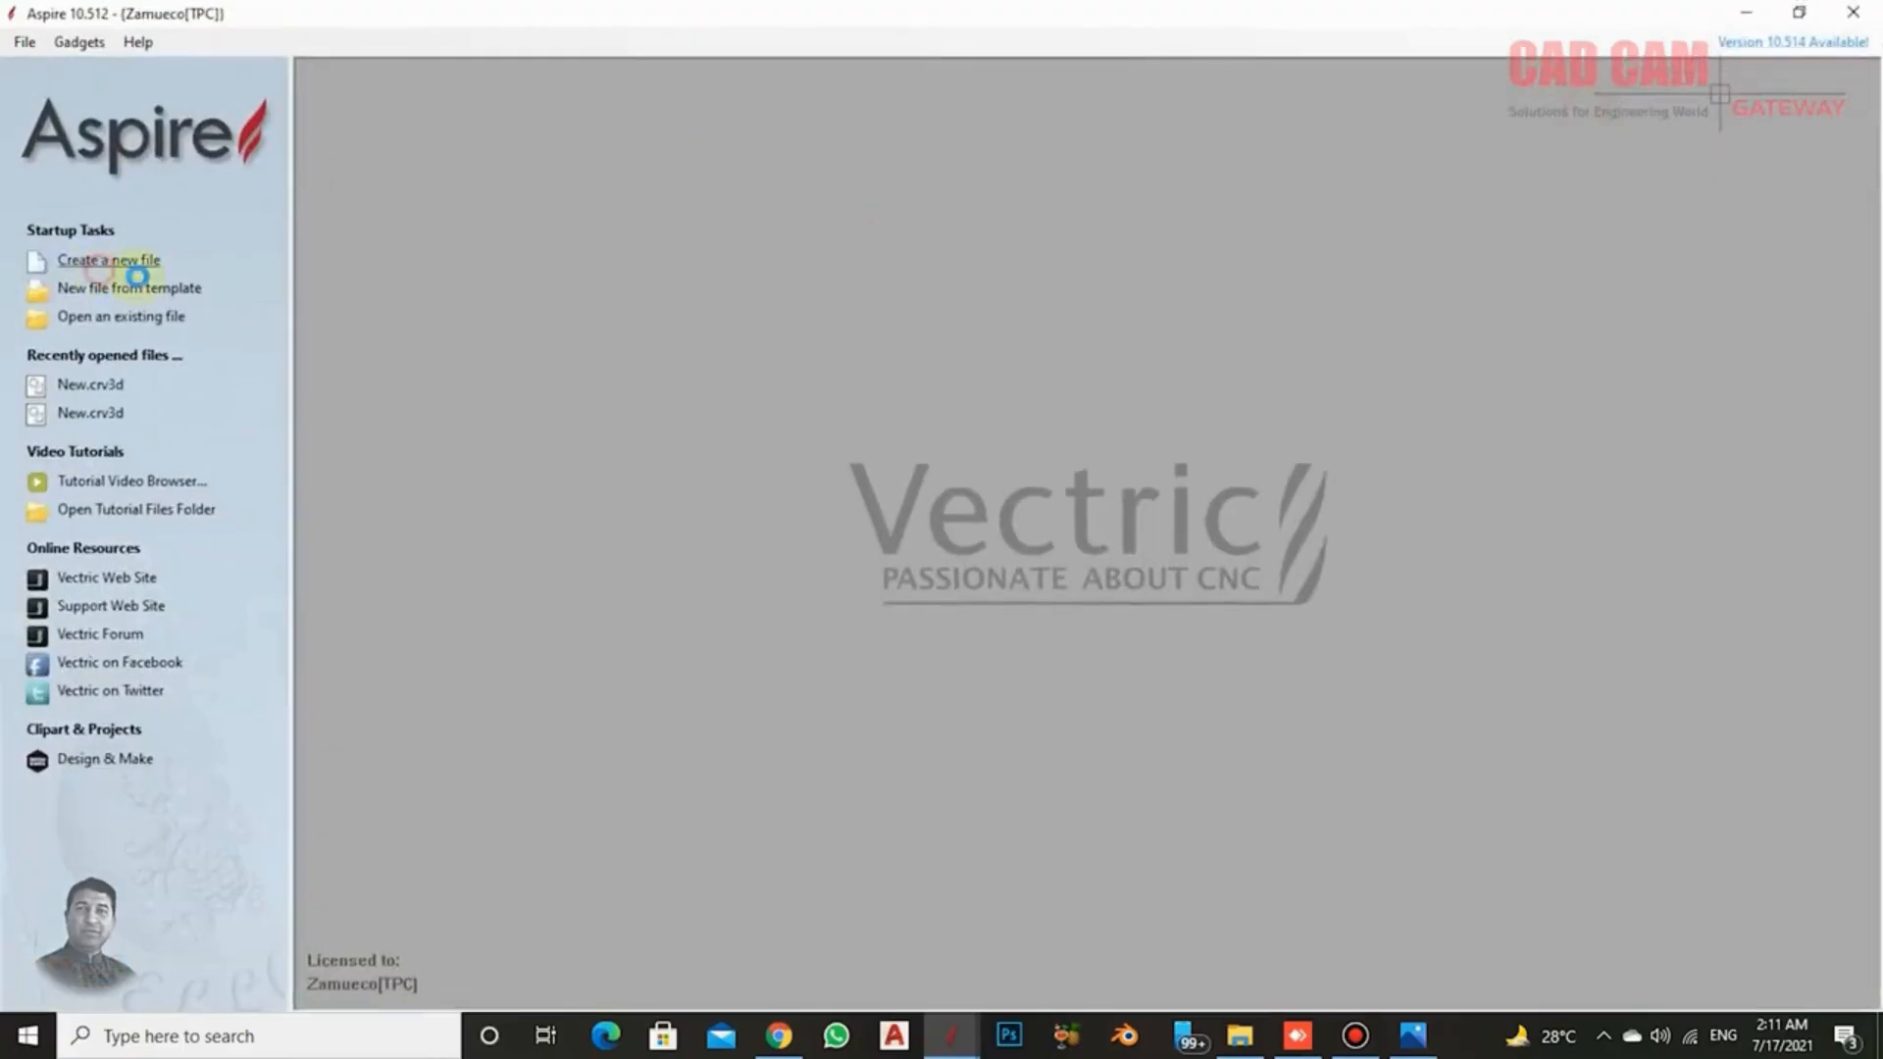
{"action": "left_click", "coordinate": [108, 260]}
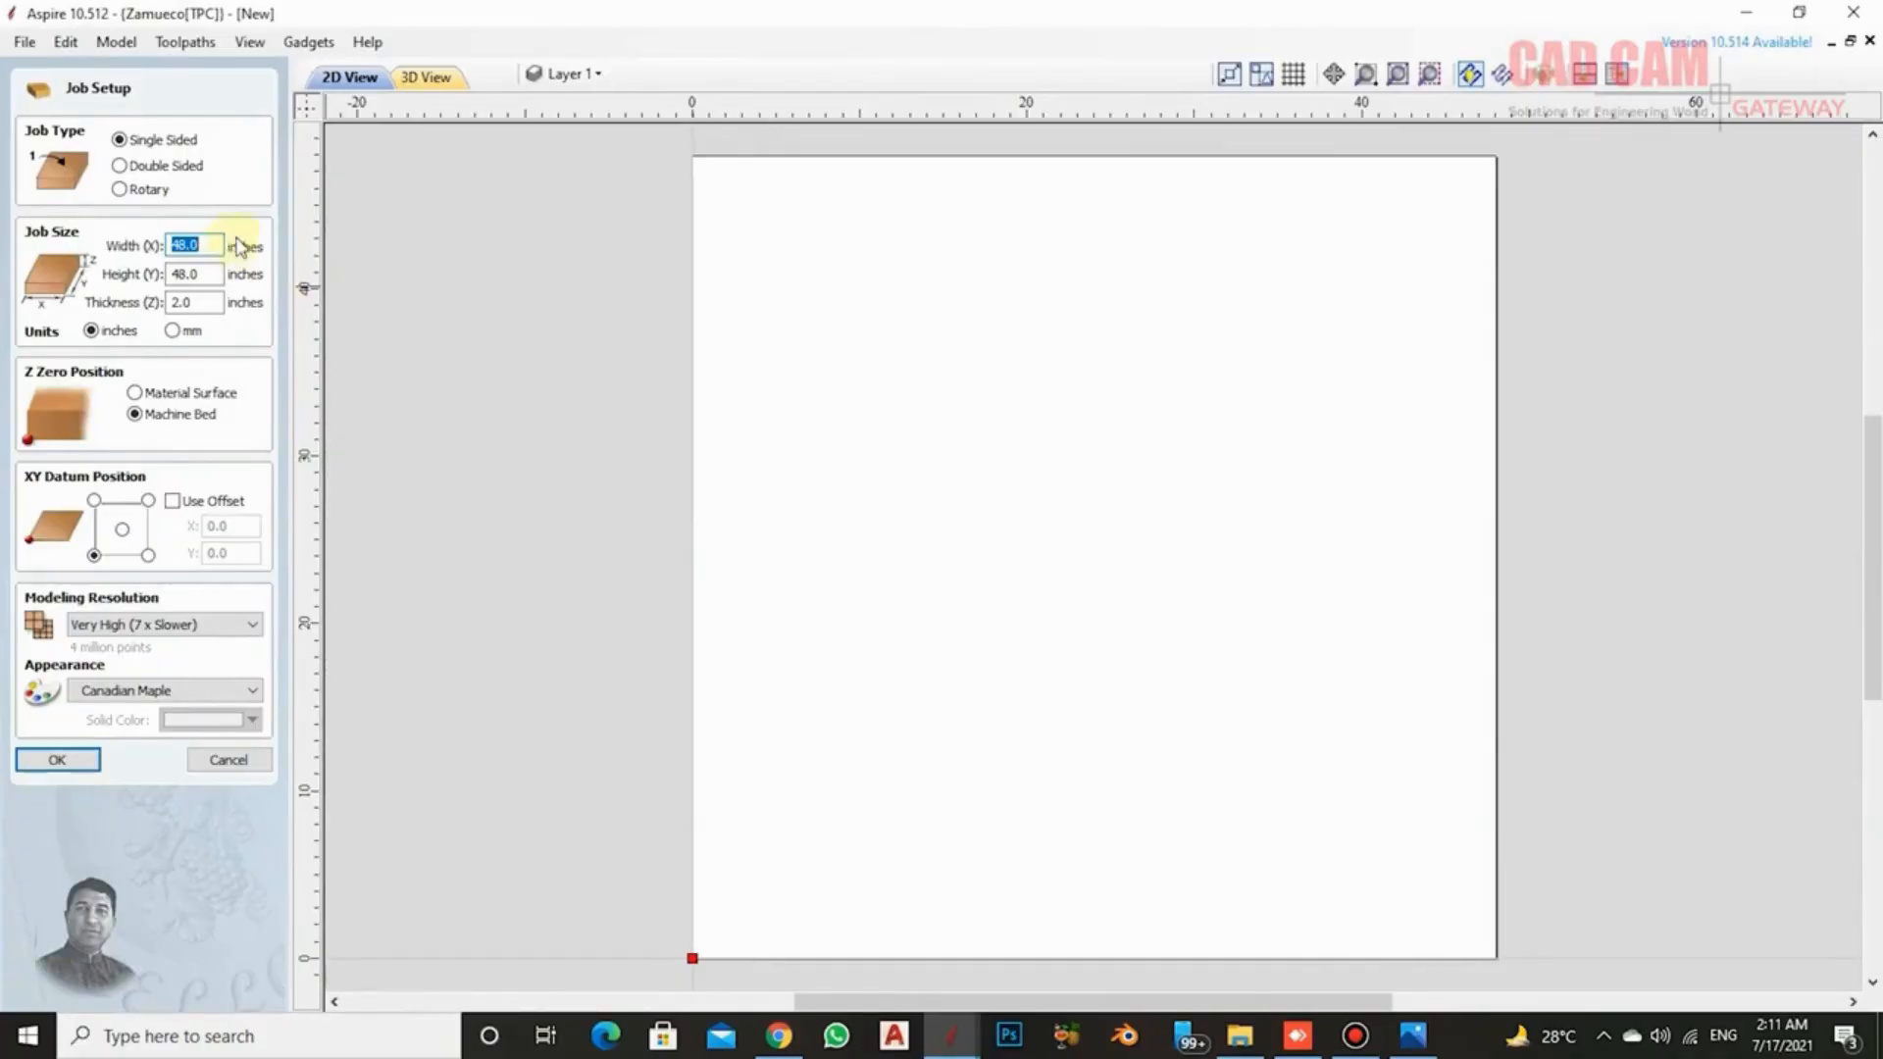
Set up the new job with 49 inches width, 49 inches height and .75 inches thickness.
{"action": "type", "text": "49"}
{"action": "key", "text": "Tab"}
{"action": "type", "text": "49"}
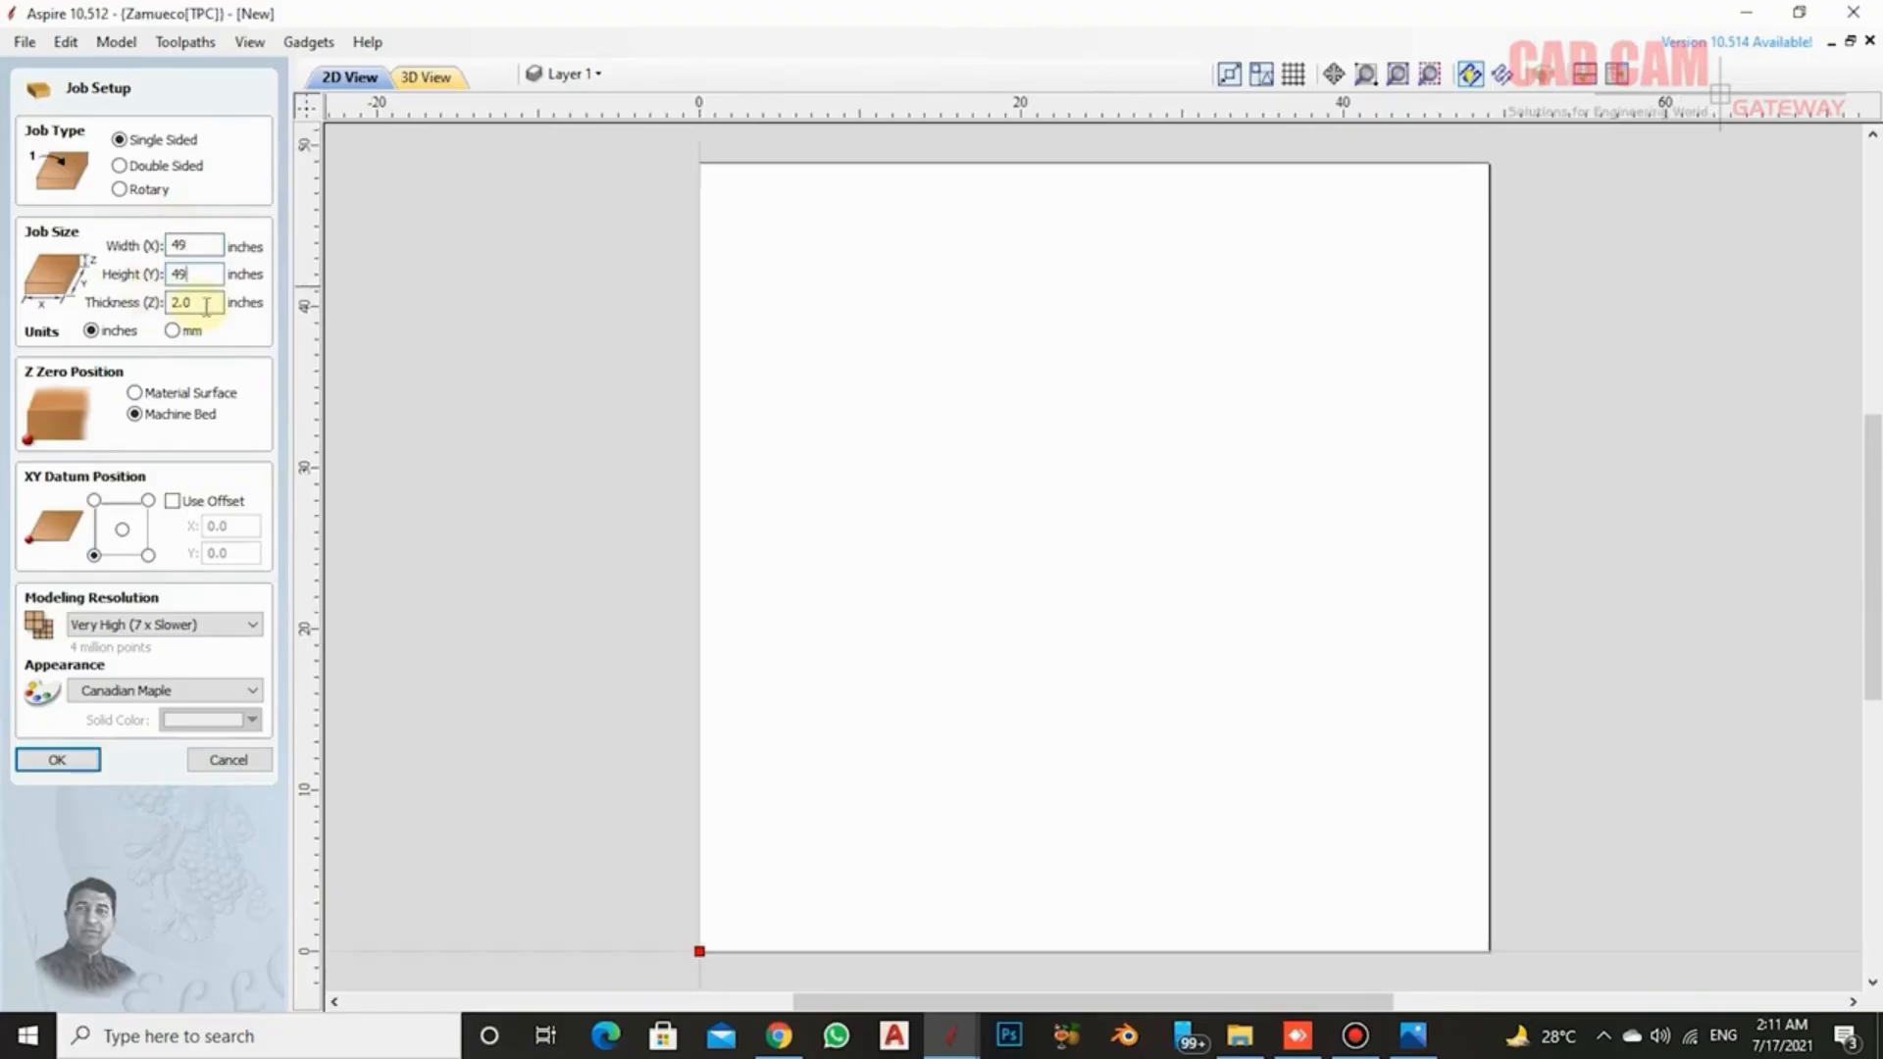
{"action": "left_click_drag", "start_coordinate": [181, 308], "coordinate": [115, 312]}
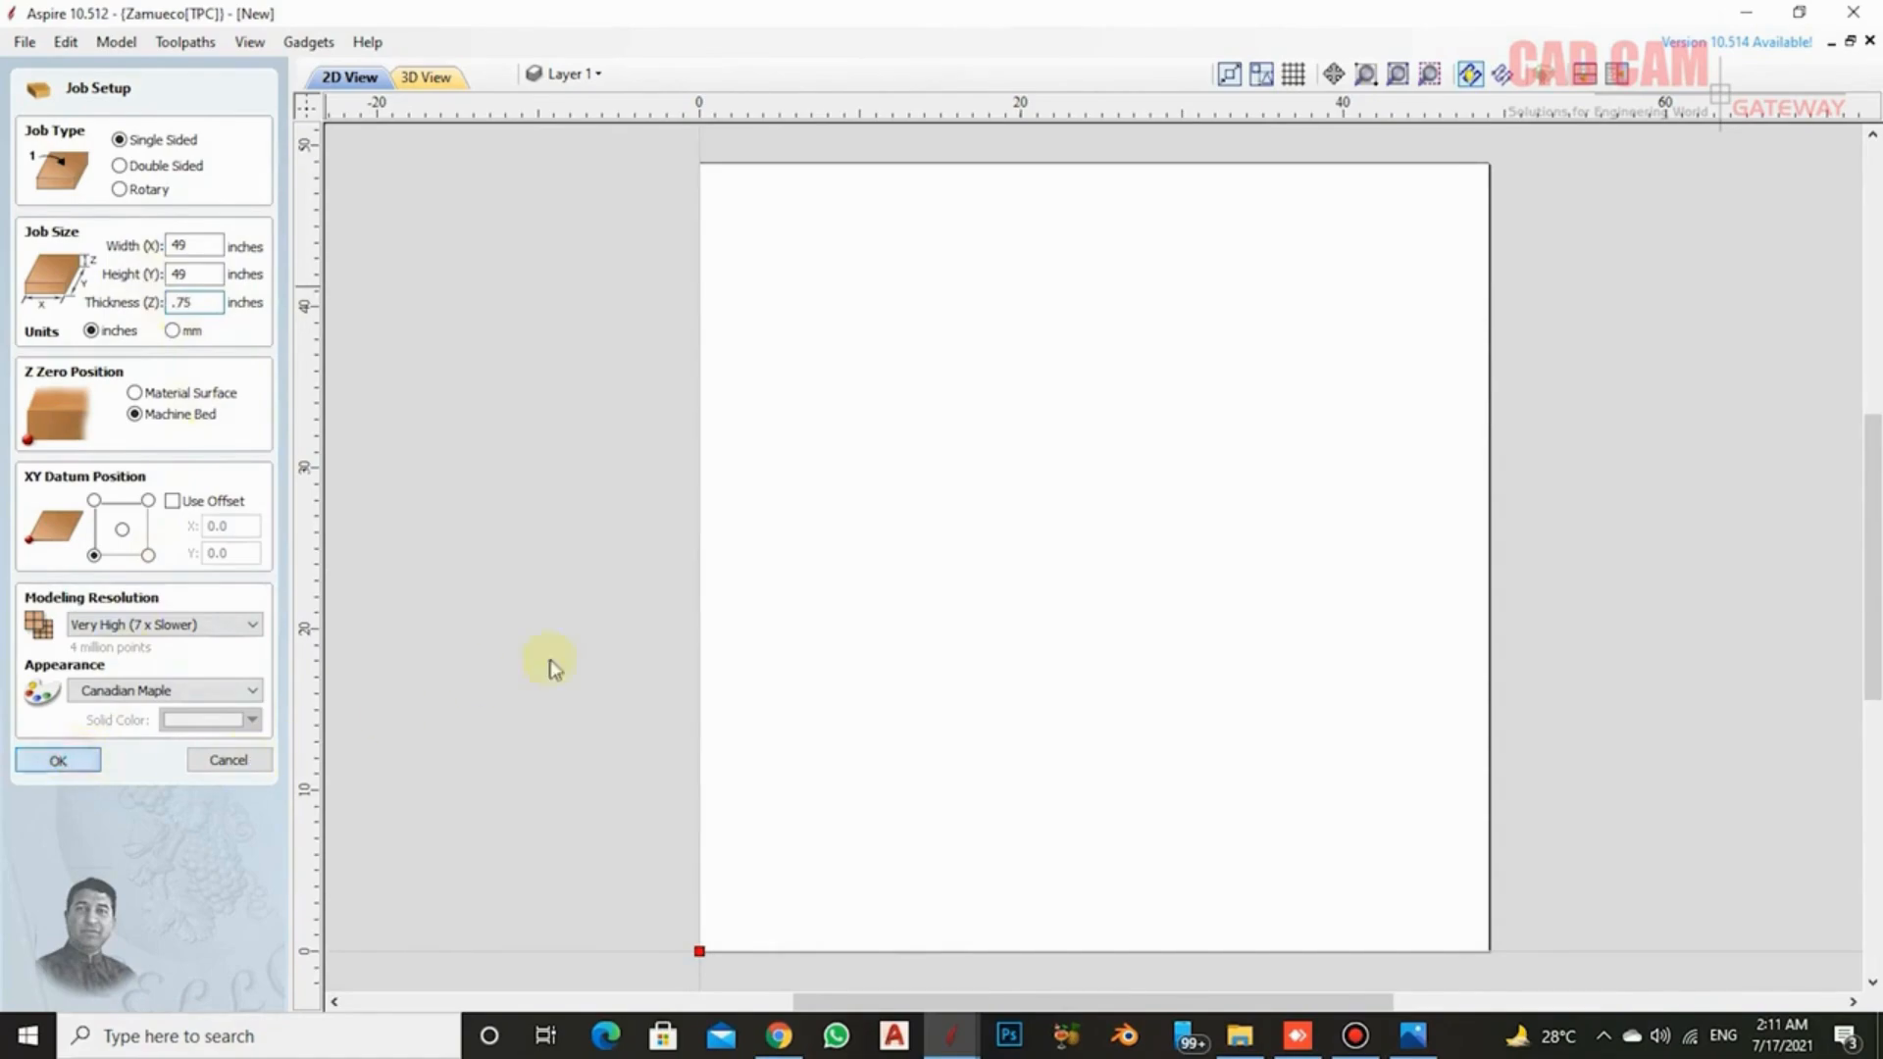
{"action": "key", "text": "Return"}
Paste the copied slice profiles into the new job and move them down towards the sheet's lower edge.
{"action": "key", "text": "ctrl+v"}
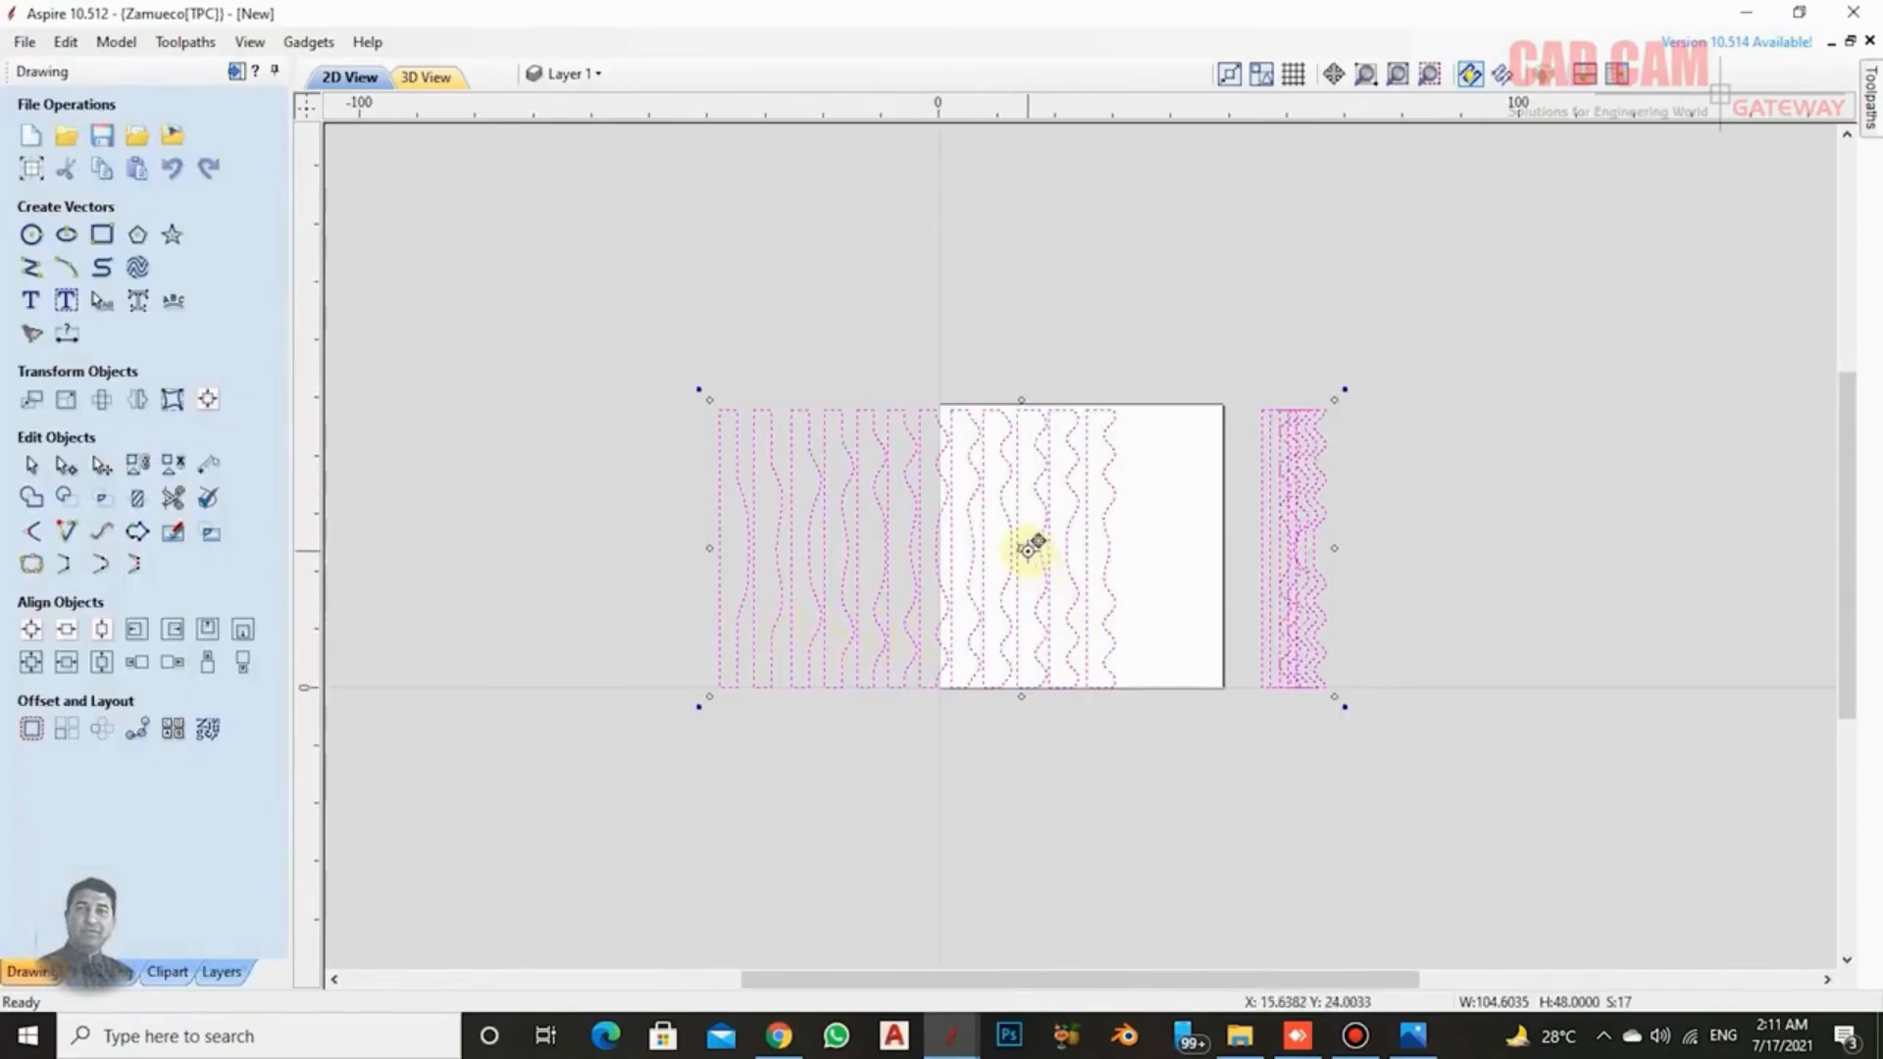
{"action": "left_click_drag", "start_coordinate": [1021, 539], "coordinate": [1076, 763]}
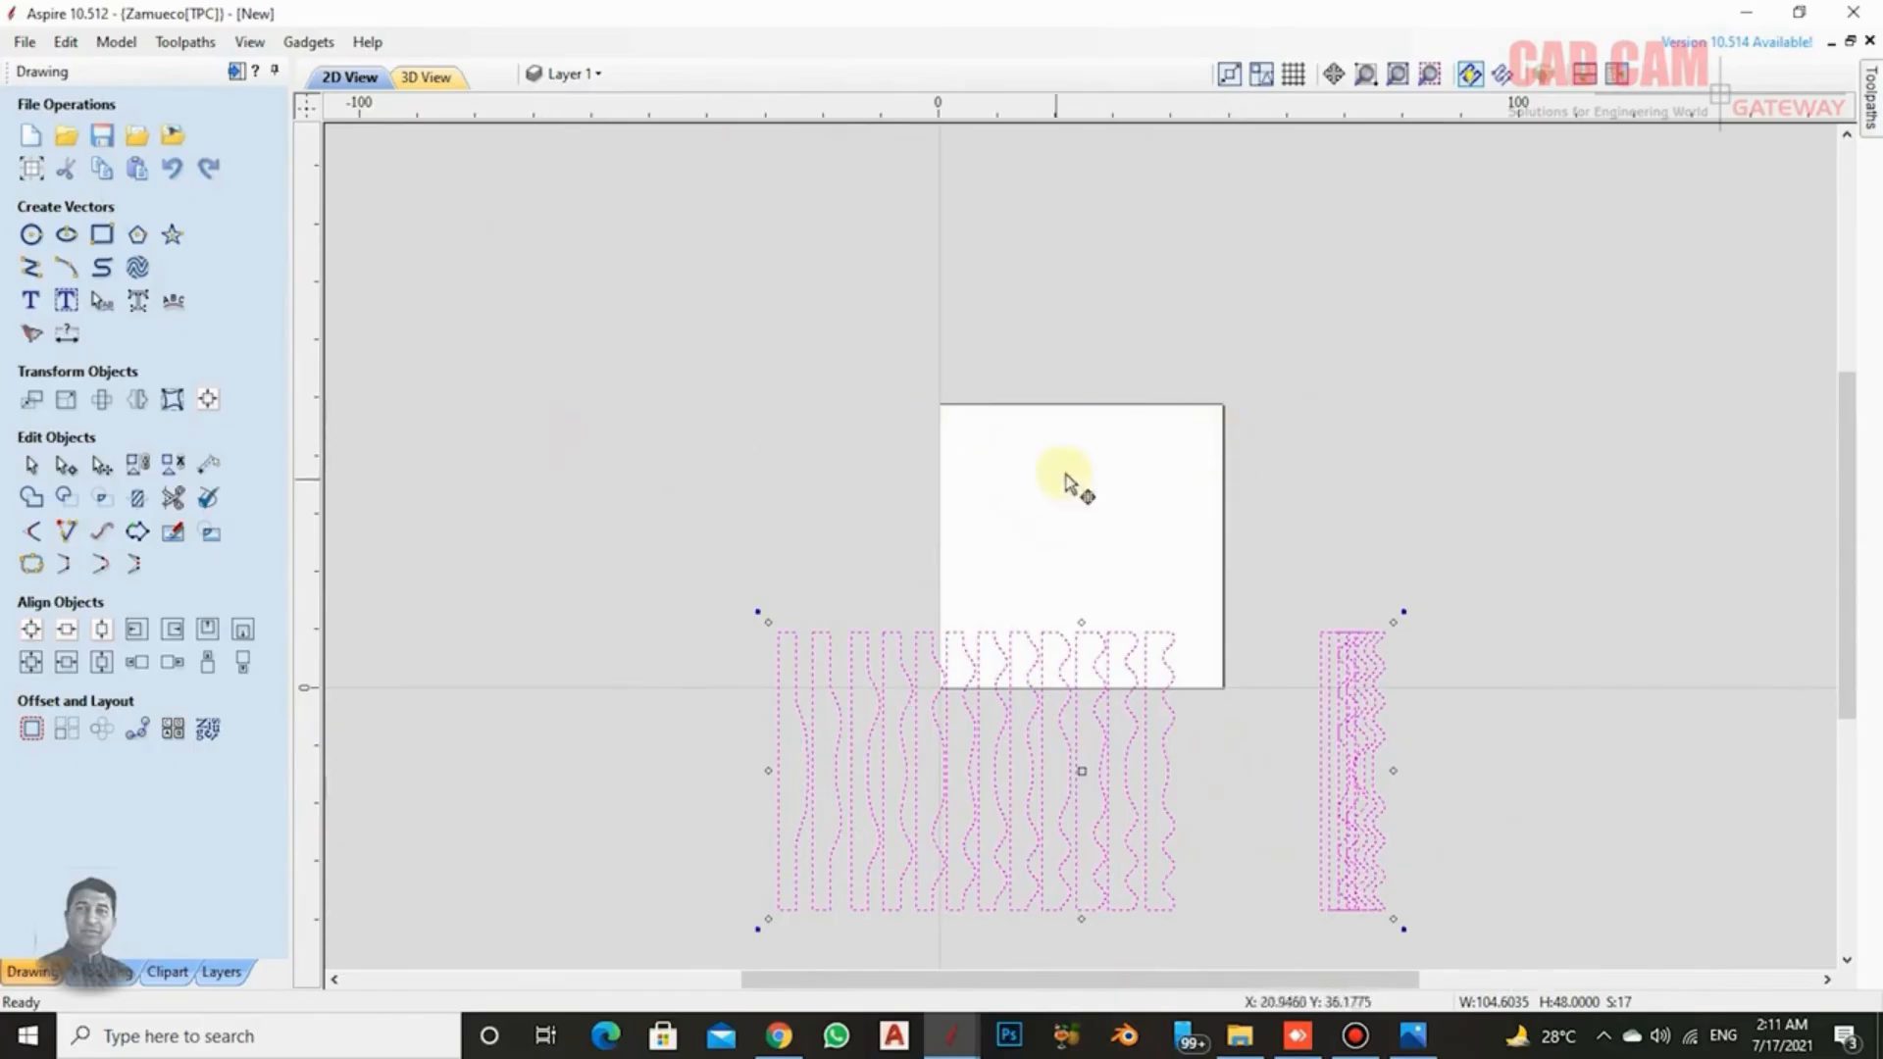
Resize the job to 48 inches wide and 96 inches high.
{"action": "left_click", "coordinate": [30, 168]}
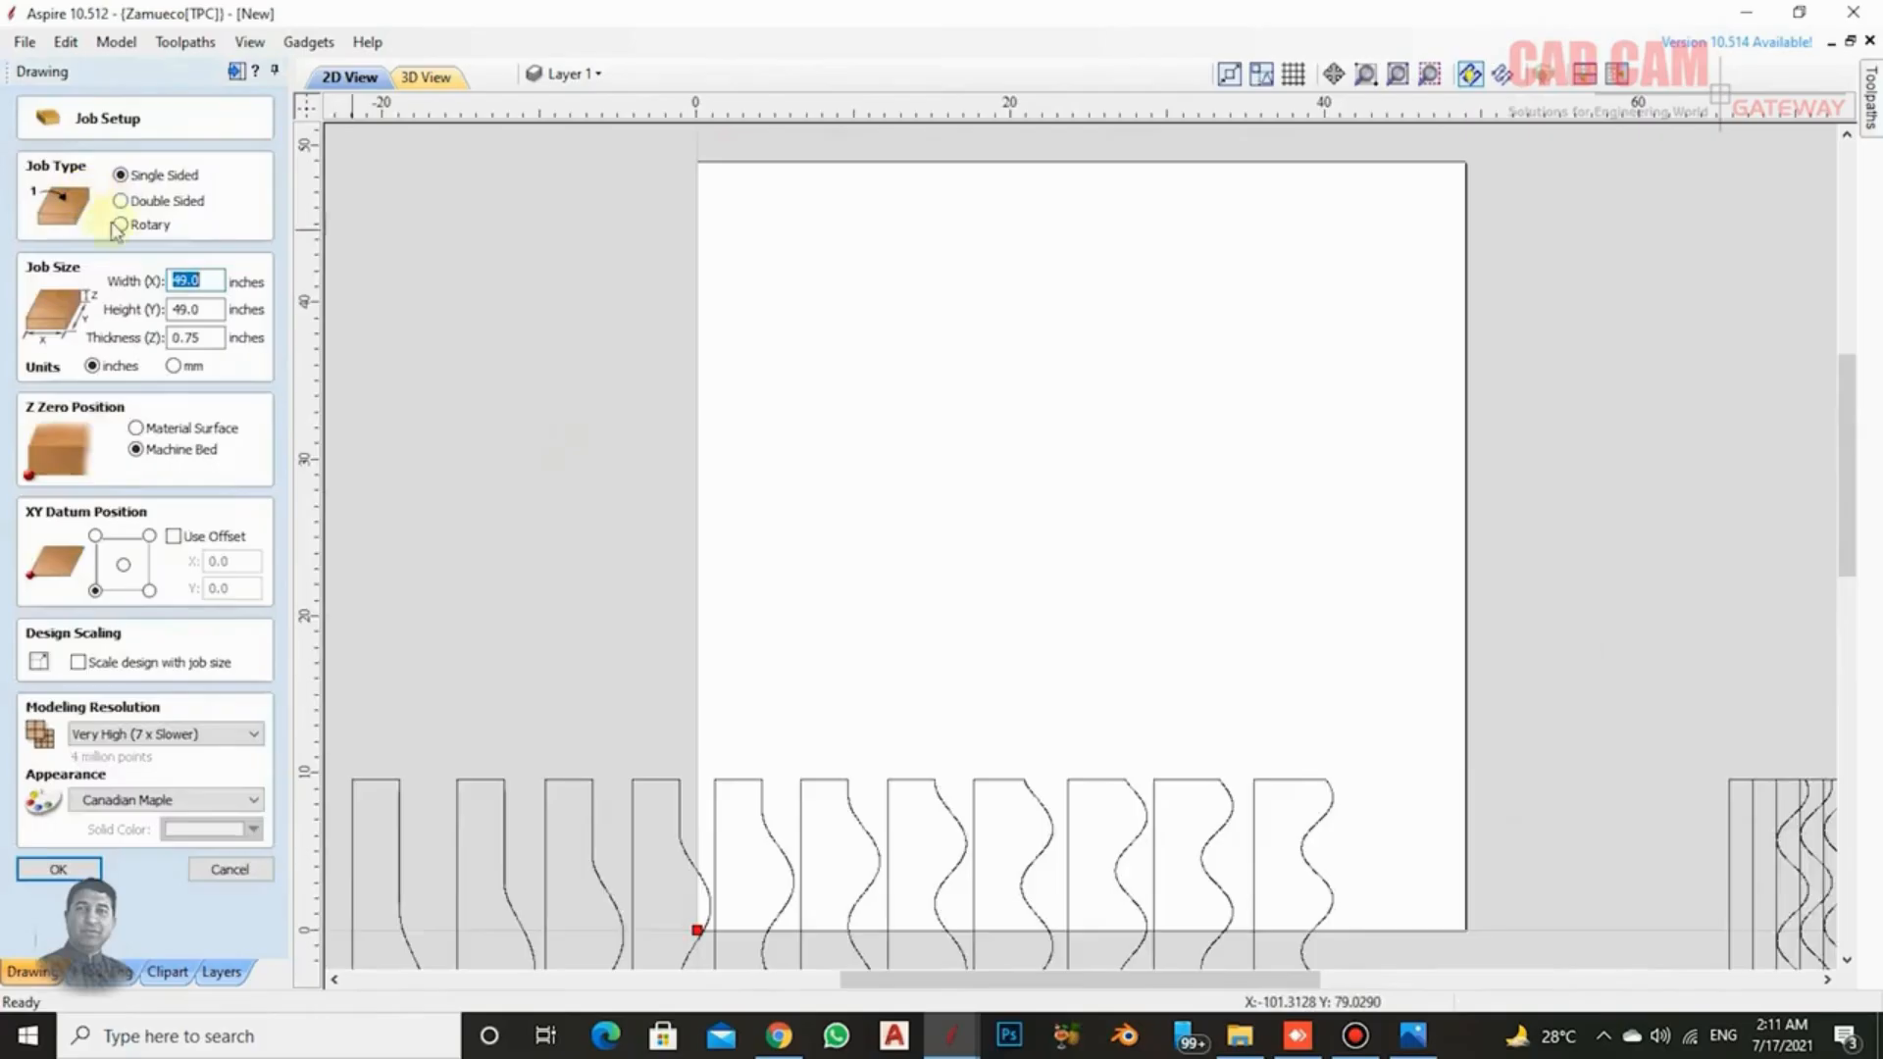
{"action": "double_click", "coordinate": [209, 307]}
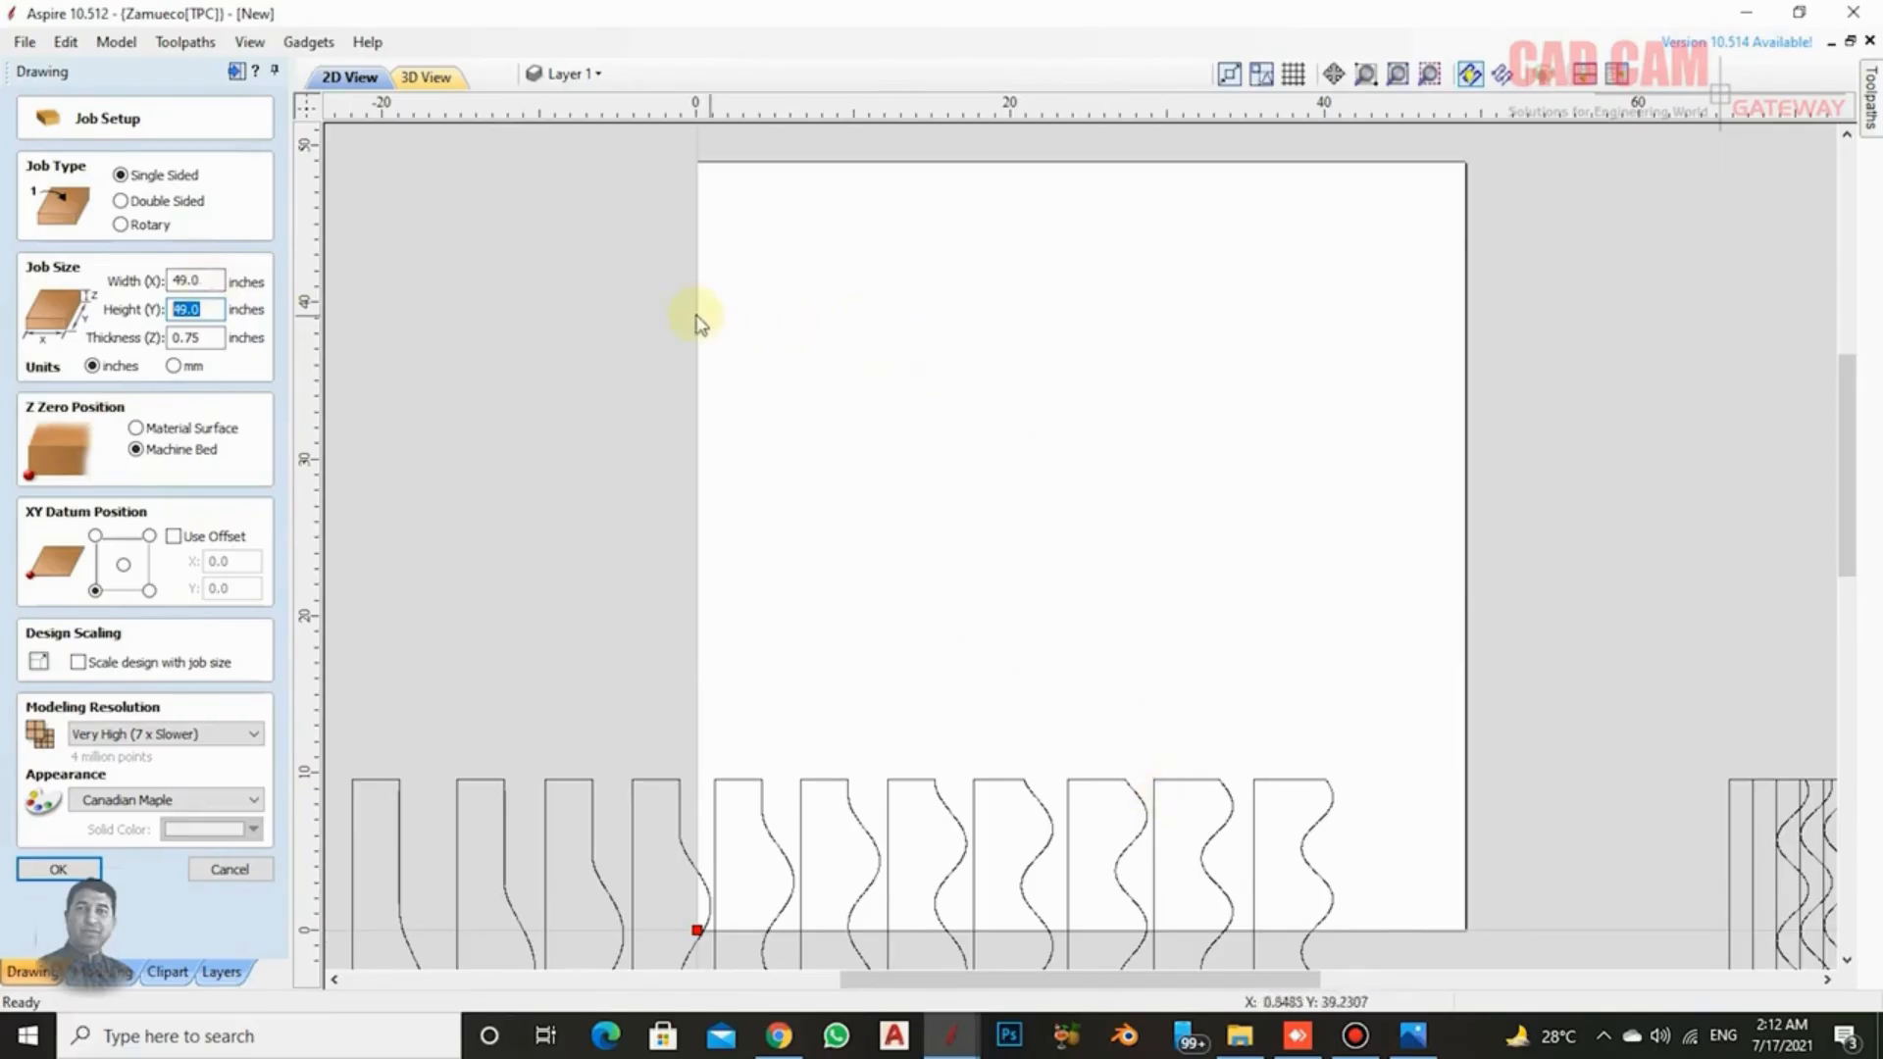
{"action": "double_click", "coordinate": [197, 280]}
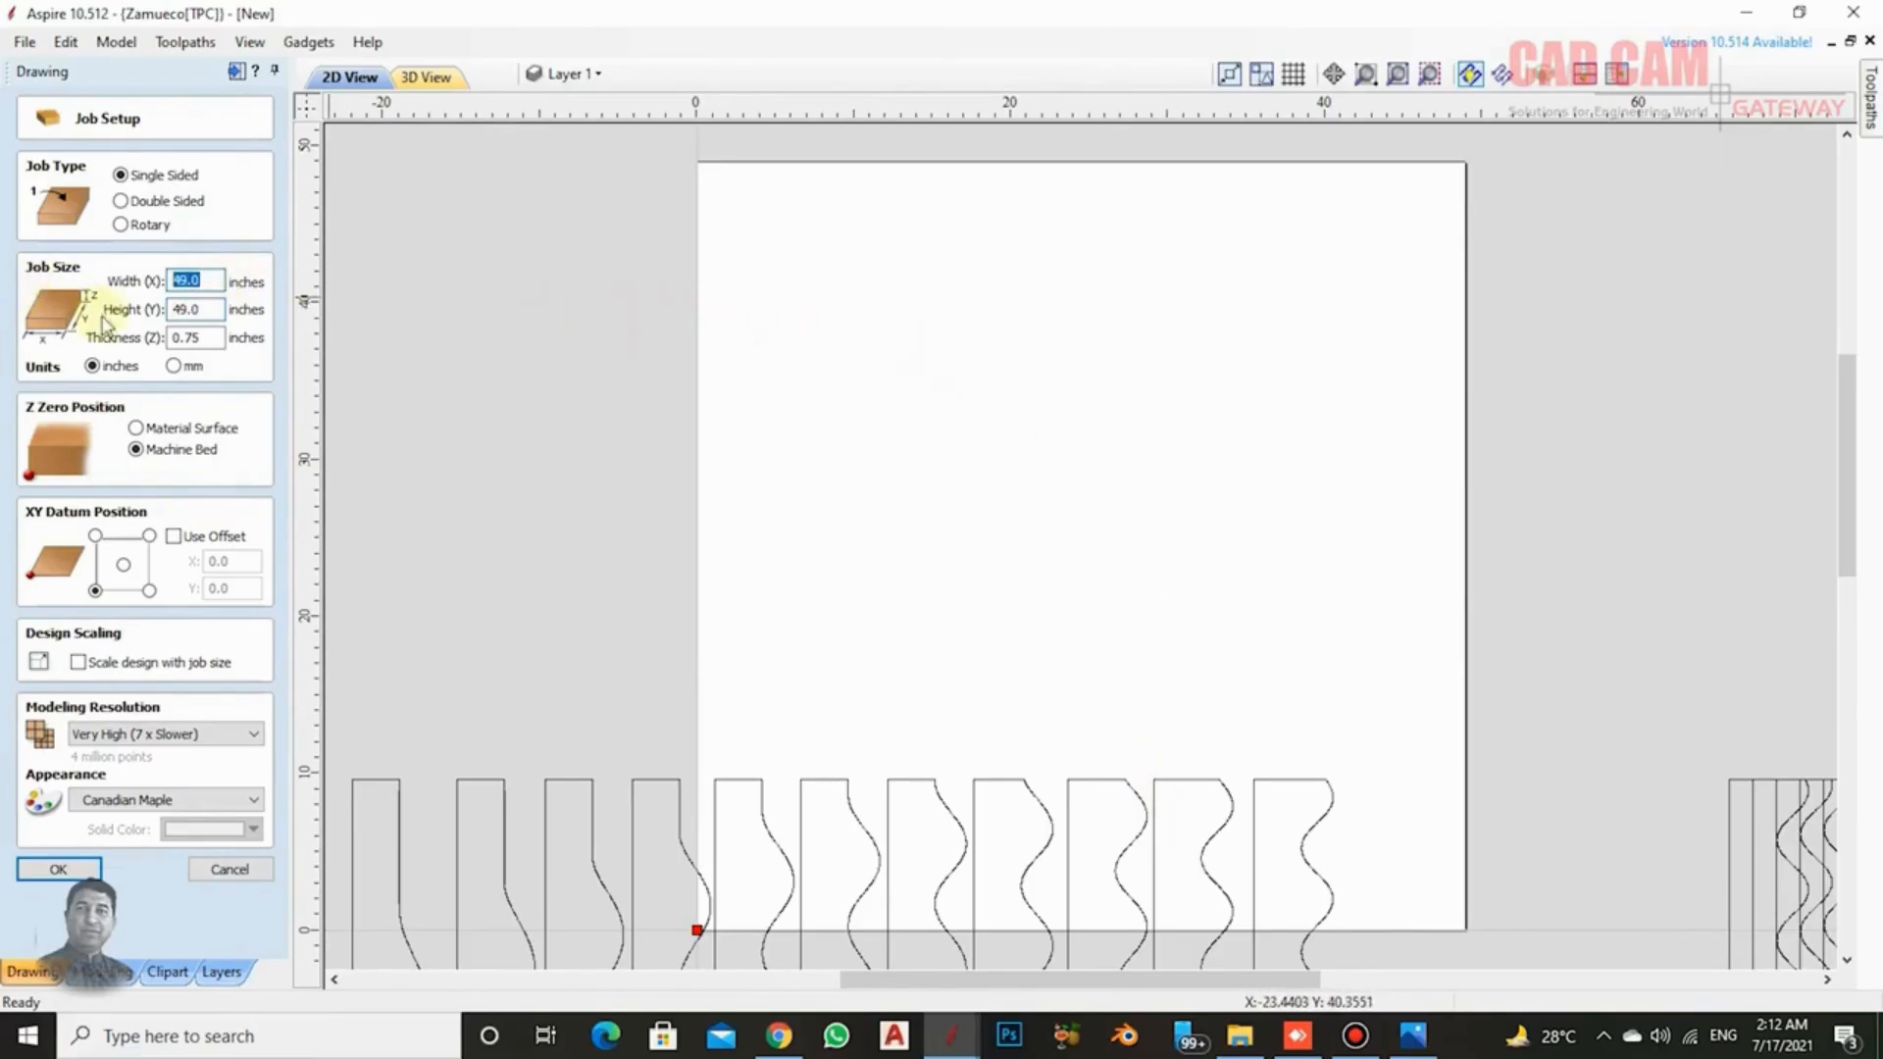
{"action": "type", "text": "48"}
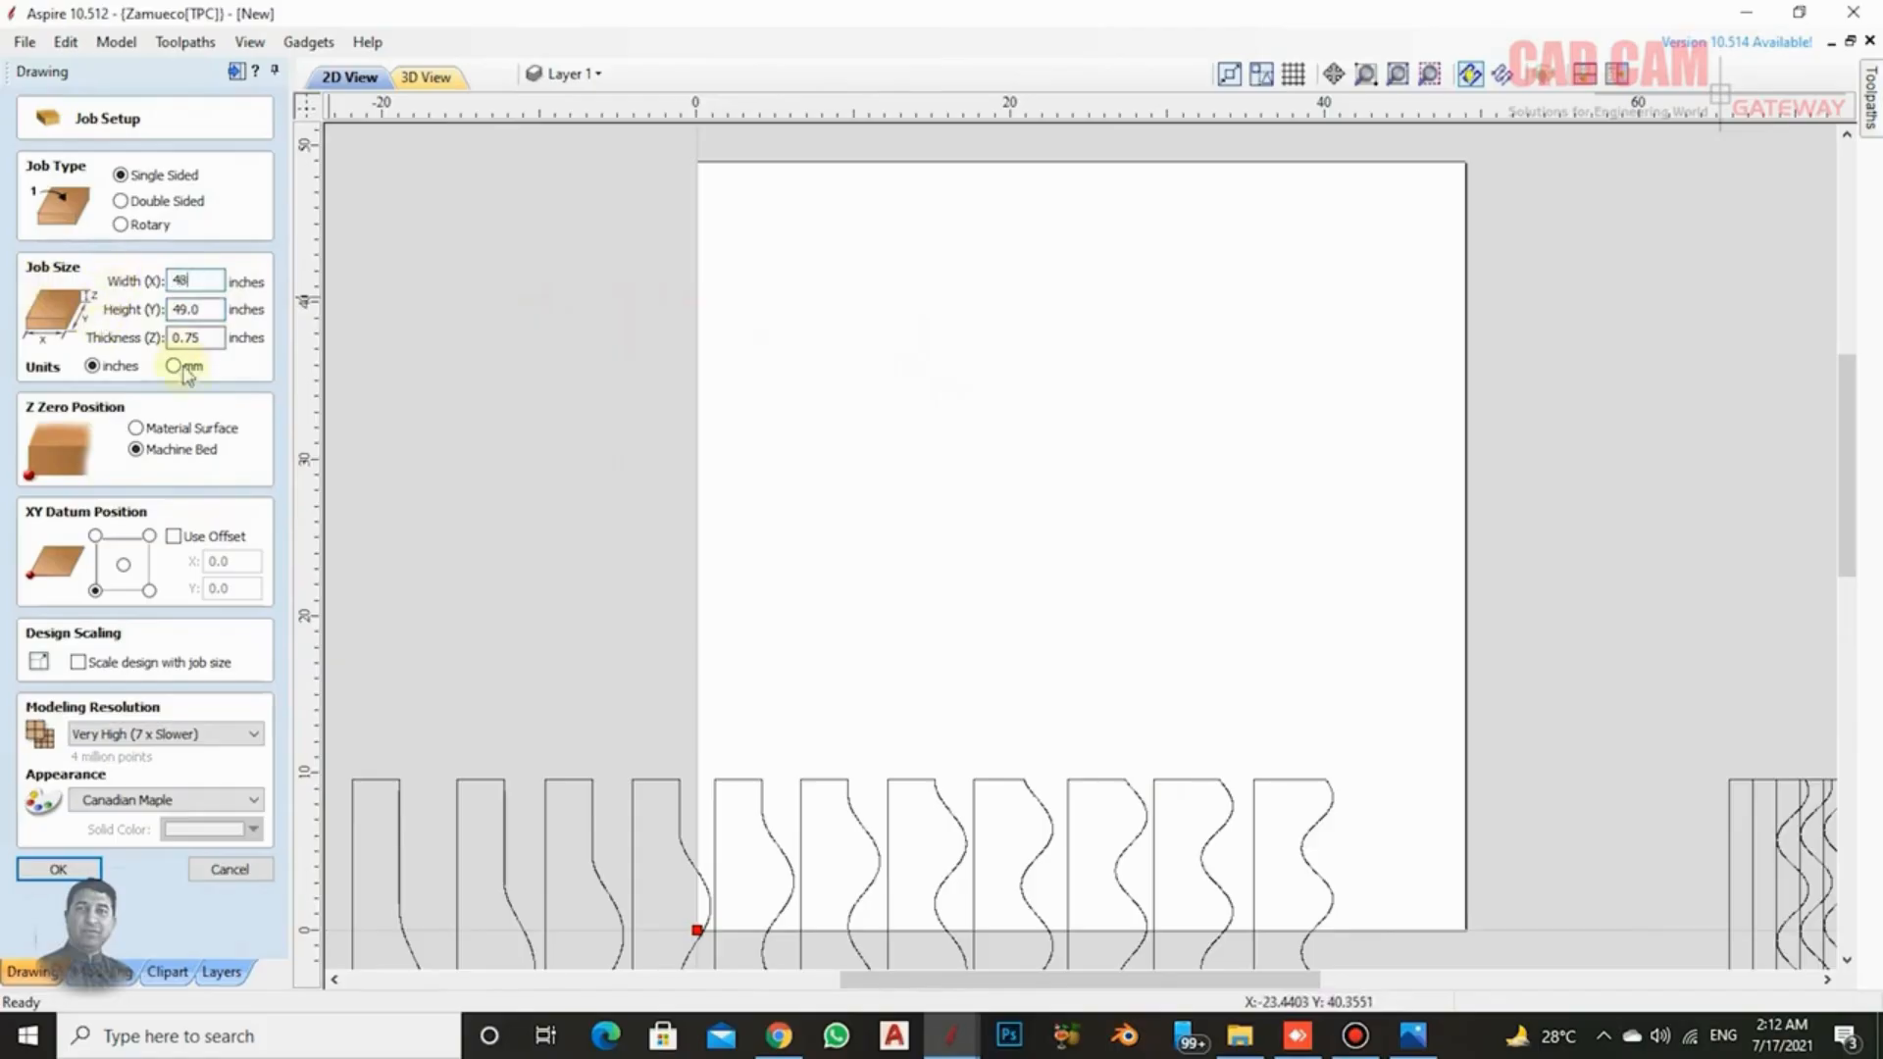
{"action": "double_click", "coordinate": [214, 312]}
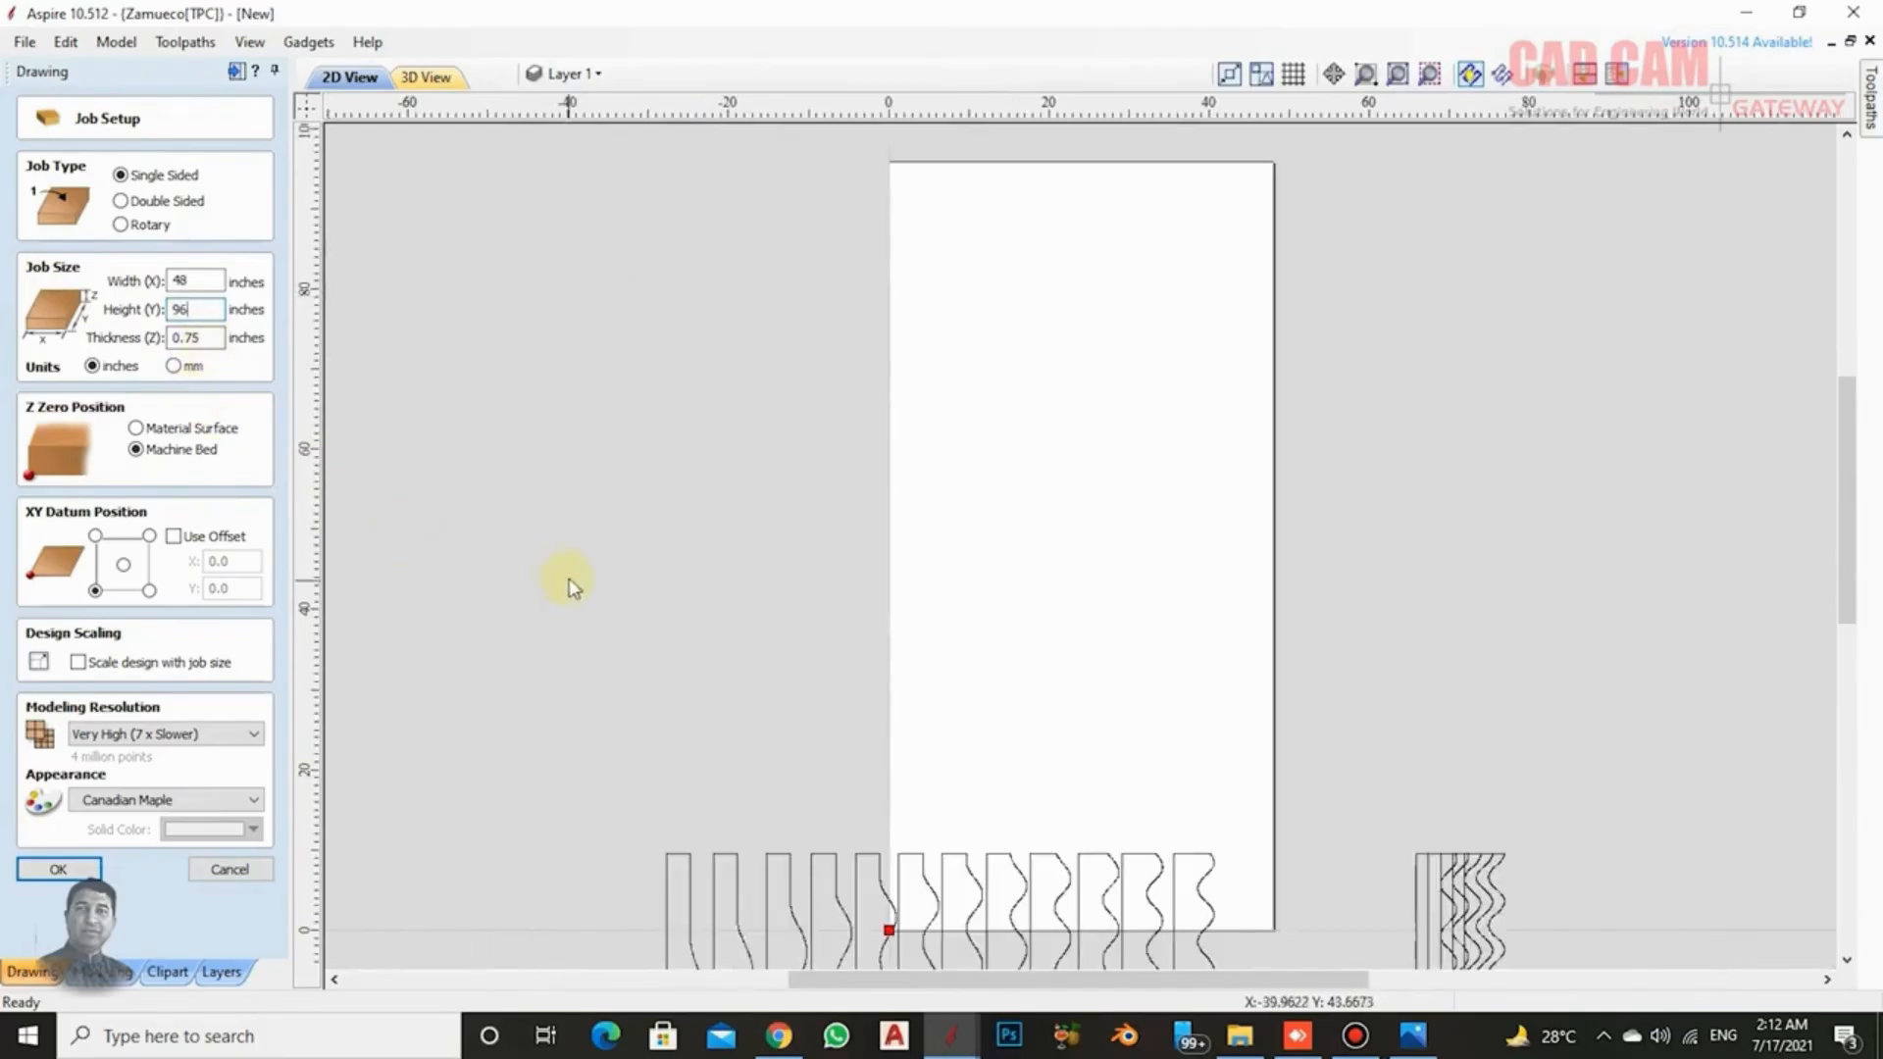
{"action": "left_click", "coordinate": [83, 869]}
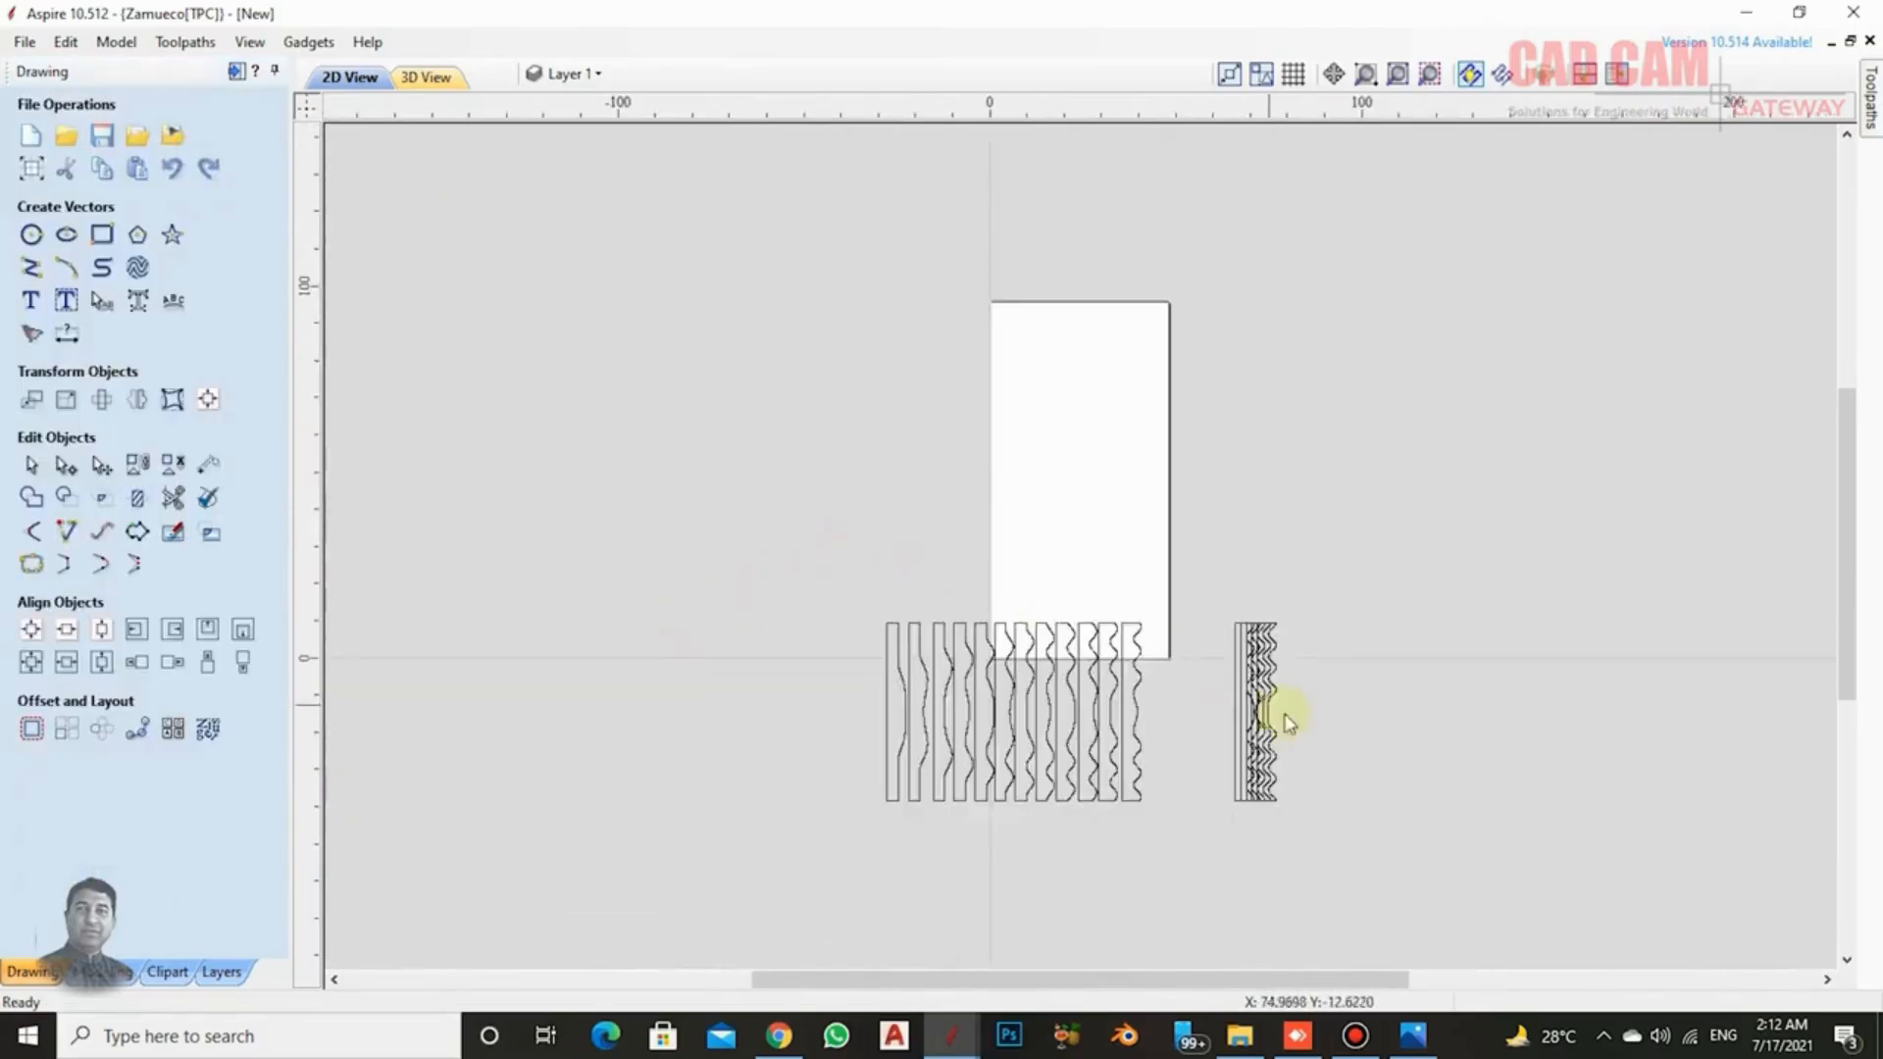
Preview a nested layout of all the slice profiles on the sheet, then discard the nesting.
{"action": "left_click_drag", "start_coordinate": [714, 557], "coordinate": [1409, 869]}
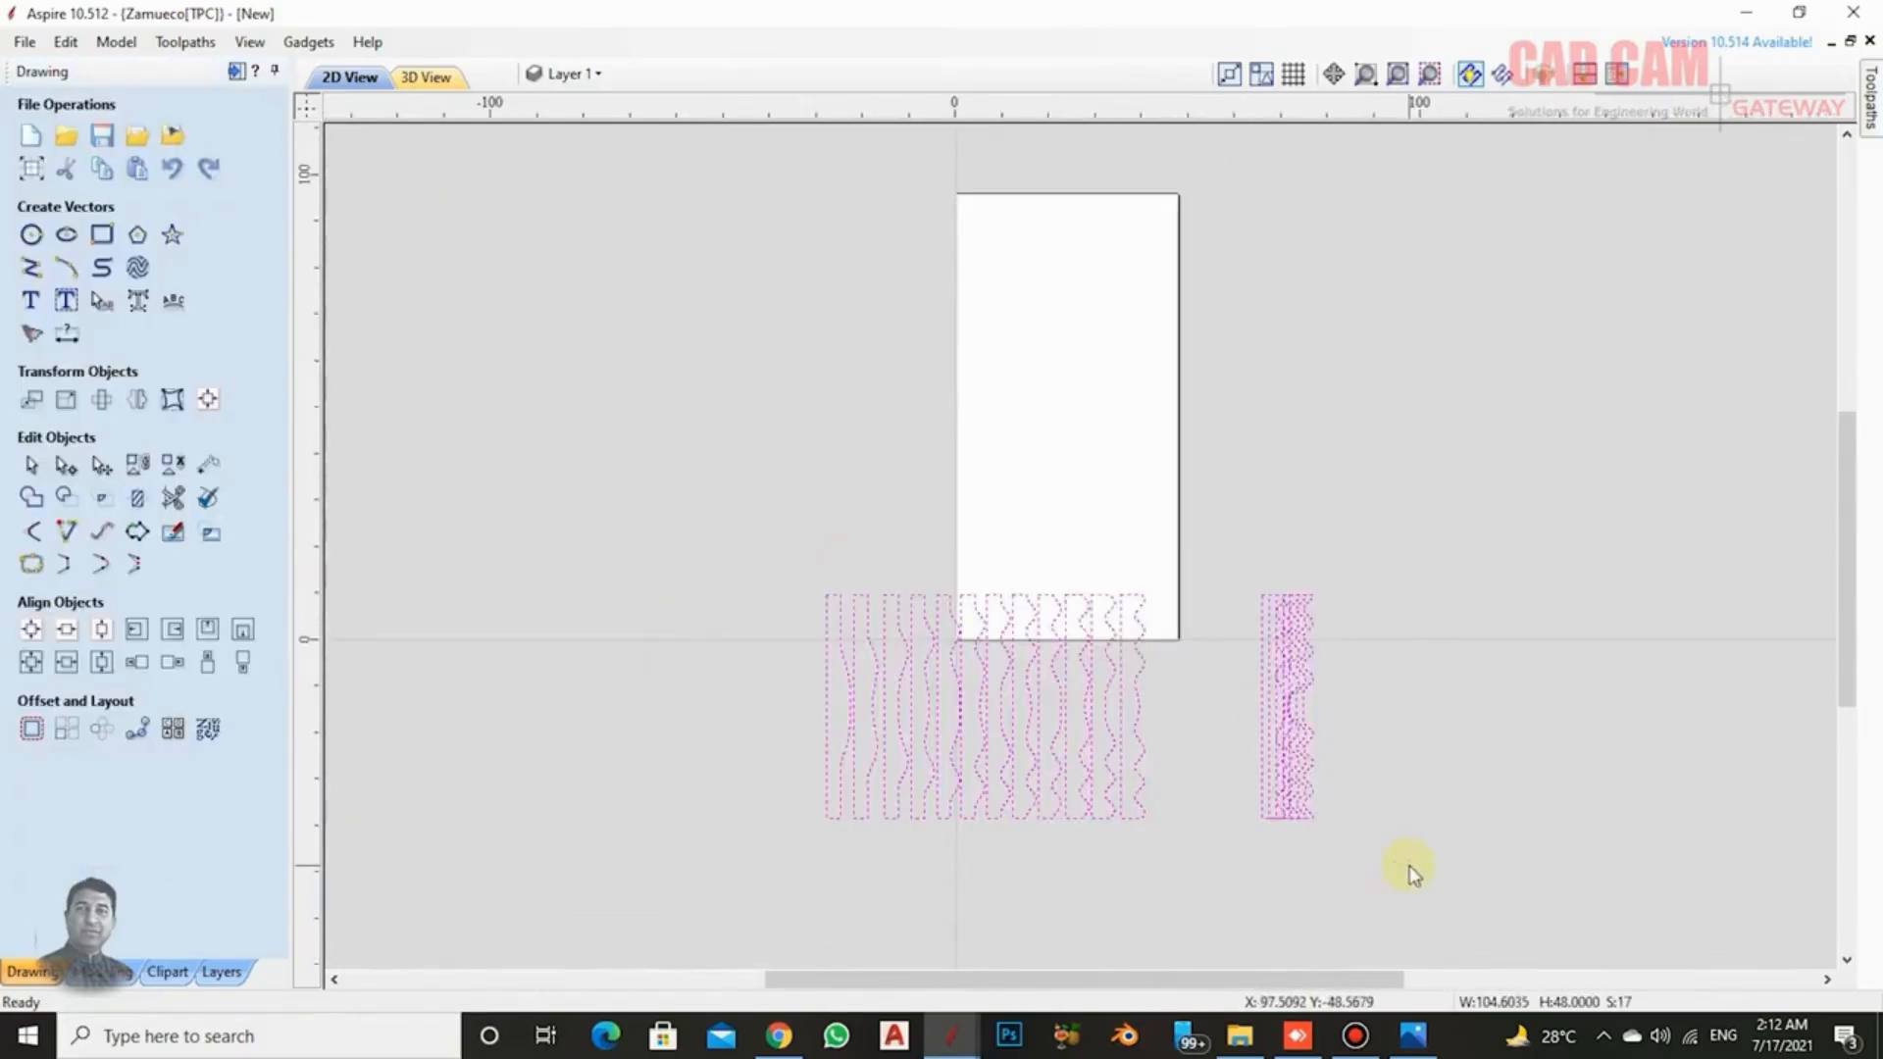
{"action": "left_click", "coordinate": [208, 730]}
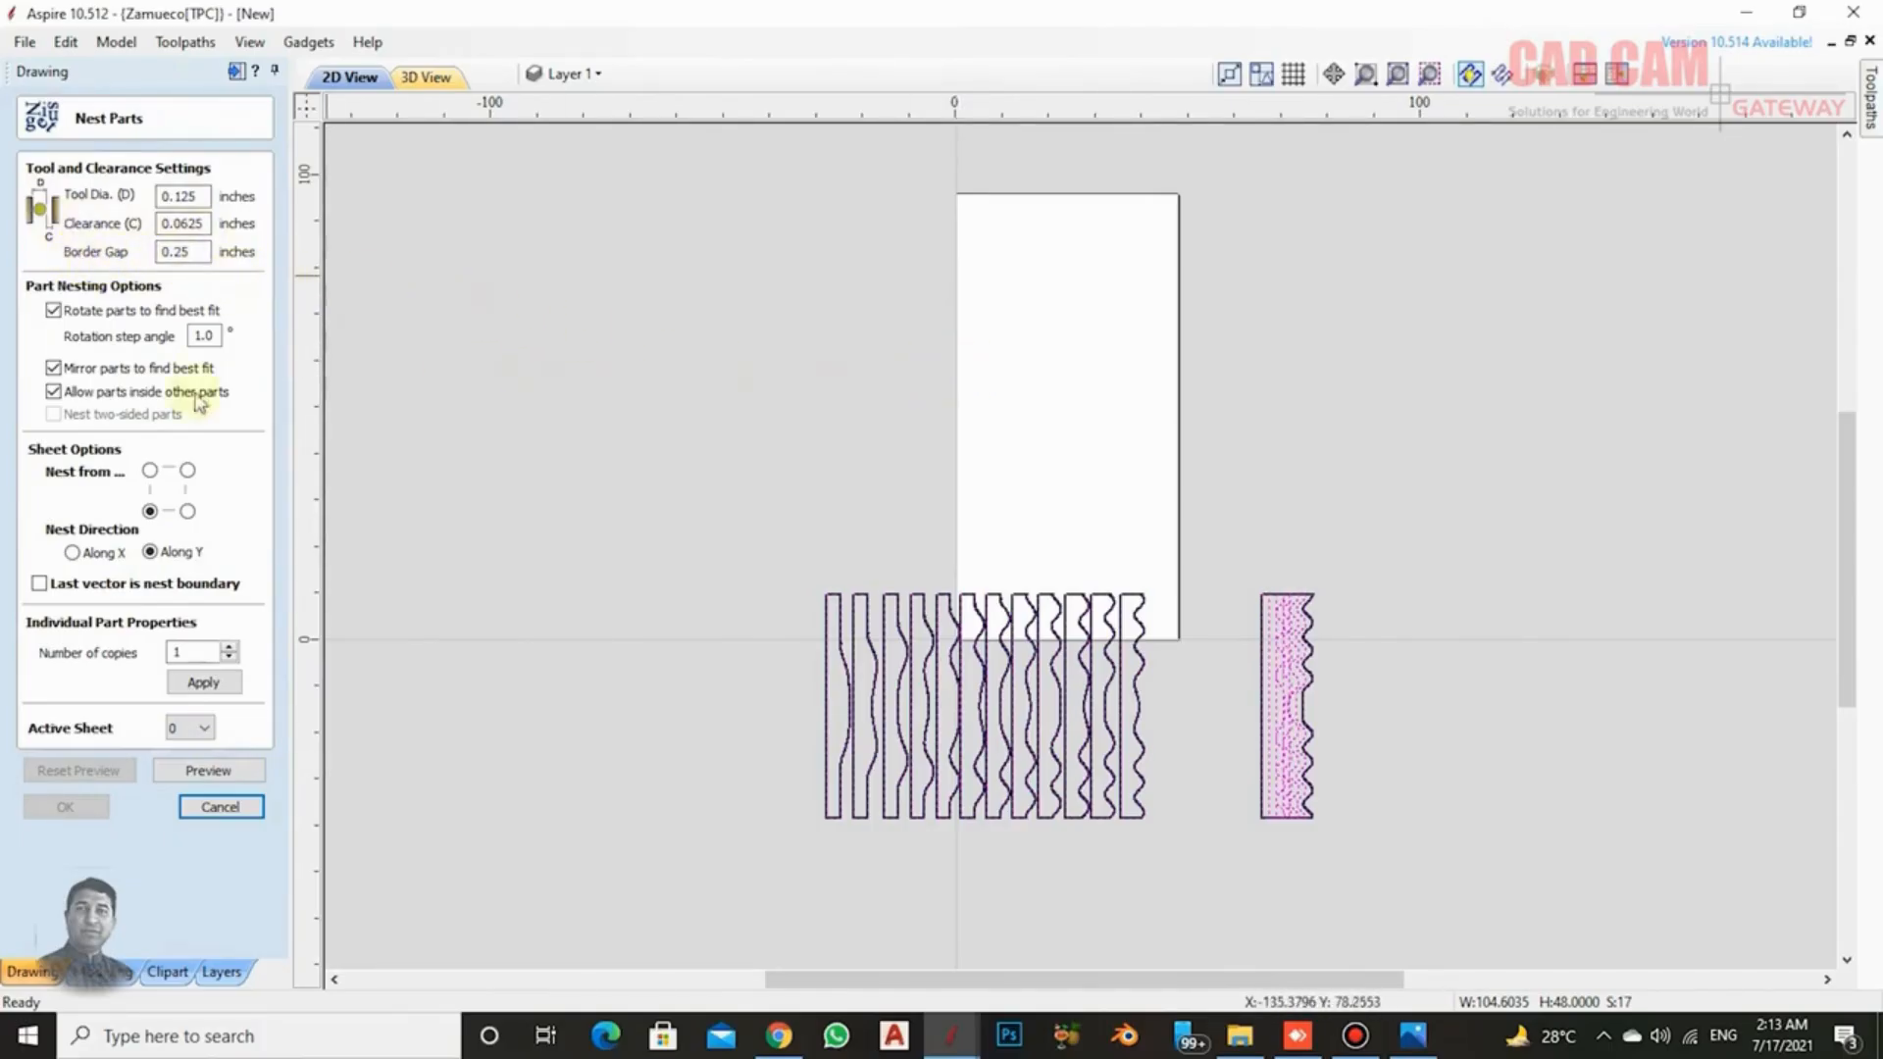
{"action": "left_click", "coordinate": [241, 774]}
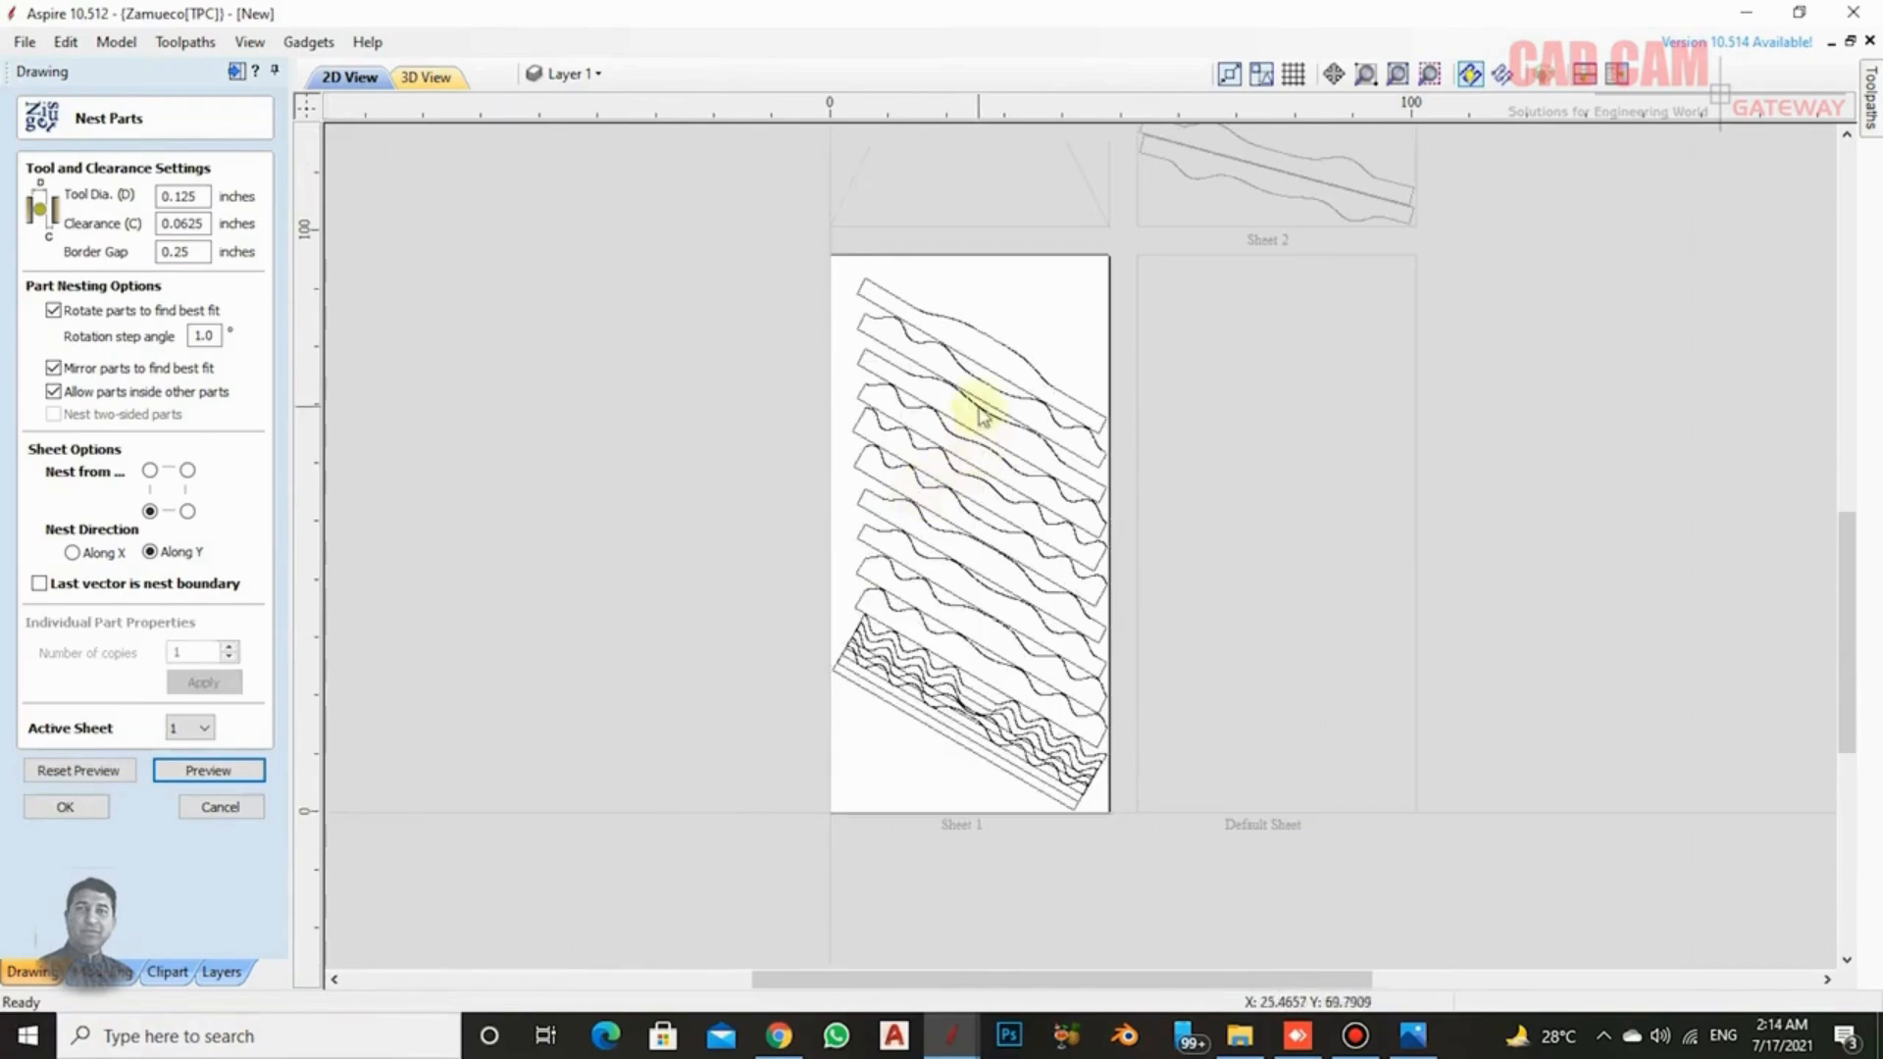
{"action": "scroll", "coordinate": [1049, 412], "scroll_direction": "up", "scroll_amount": 2}
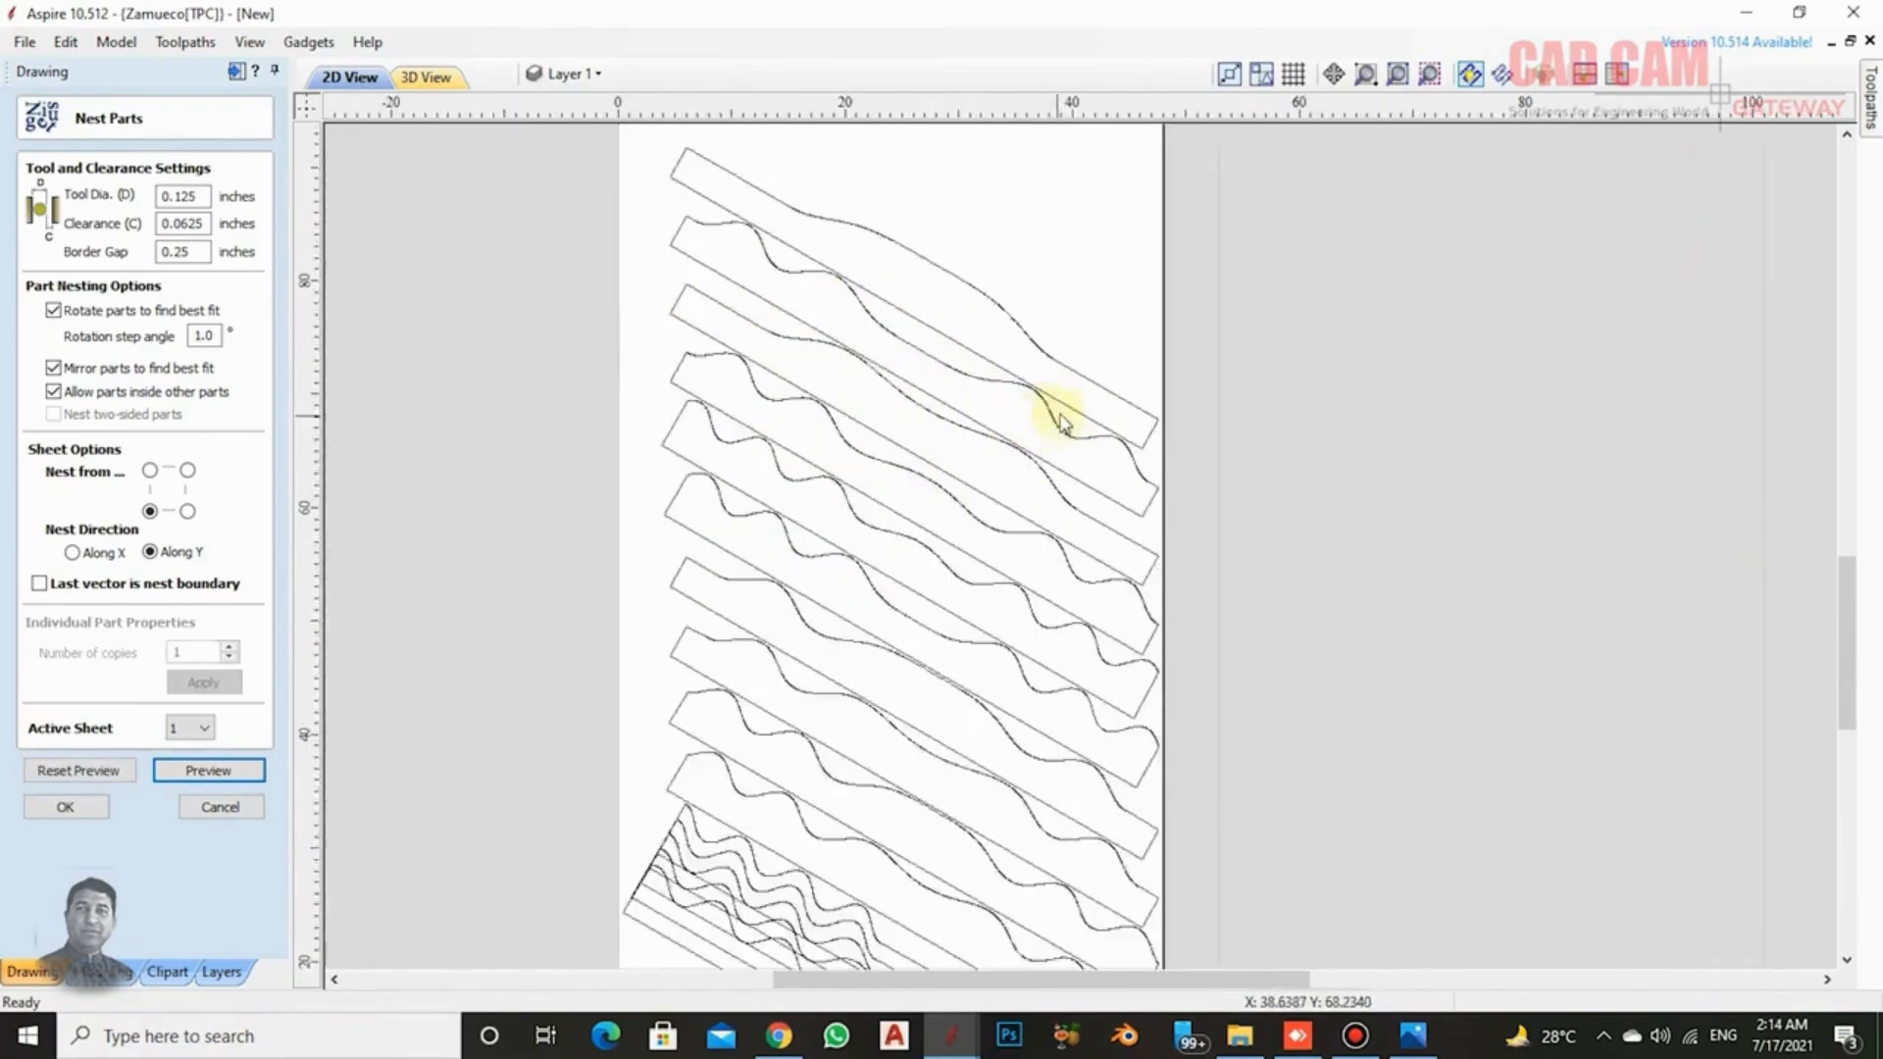
{"action": "scroll", "coordinate": [1213, 495], "scroll_direction": "down", "scroll_amount": 1}
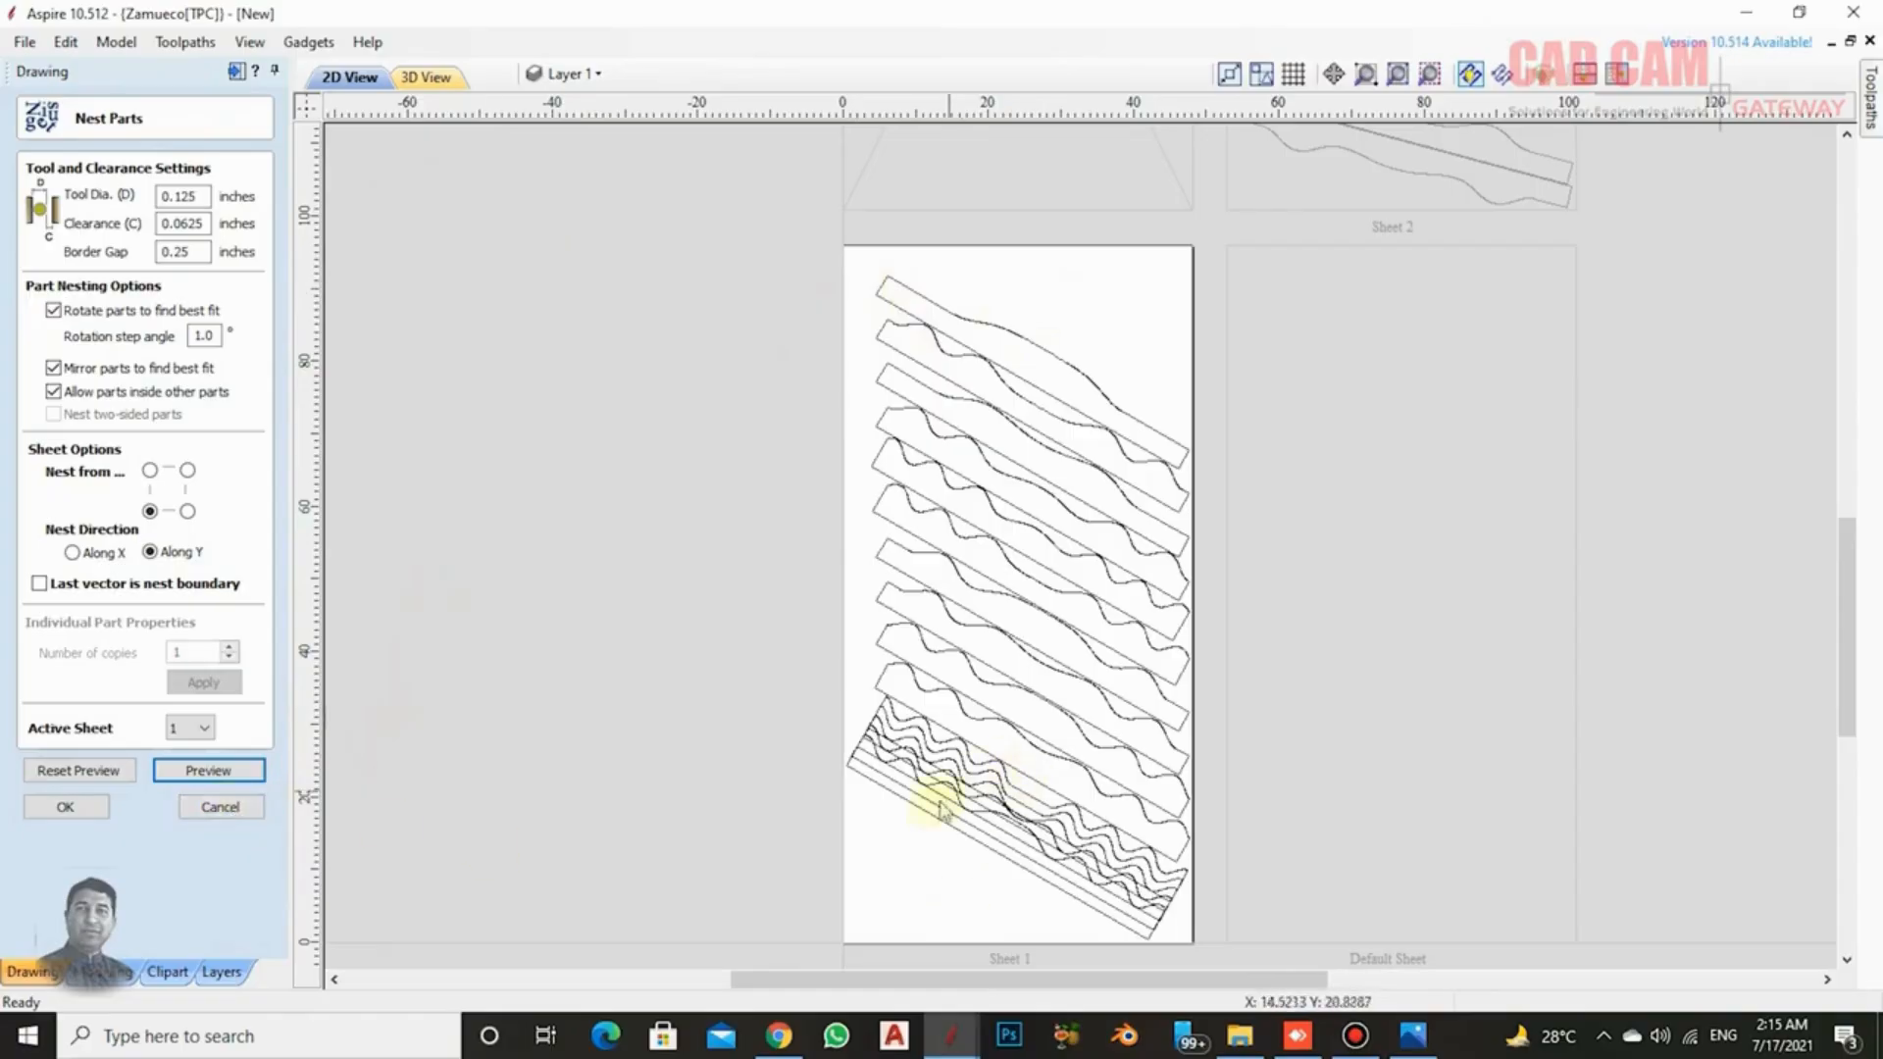
{"action": "left_click", "coordinate": [223, 806]}
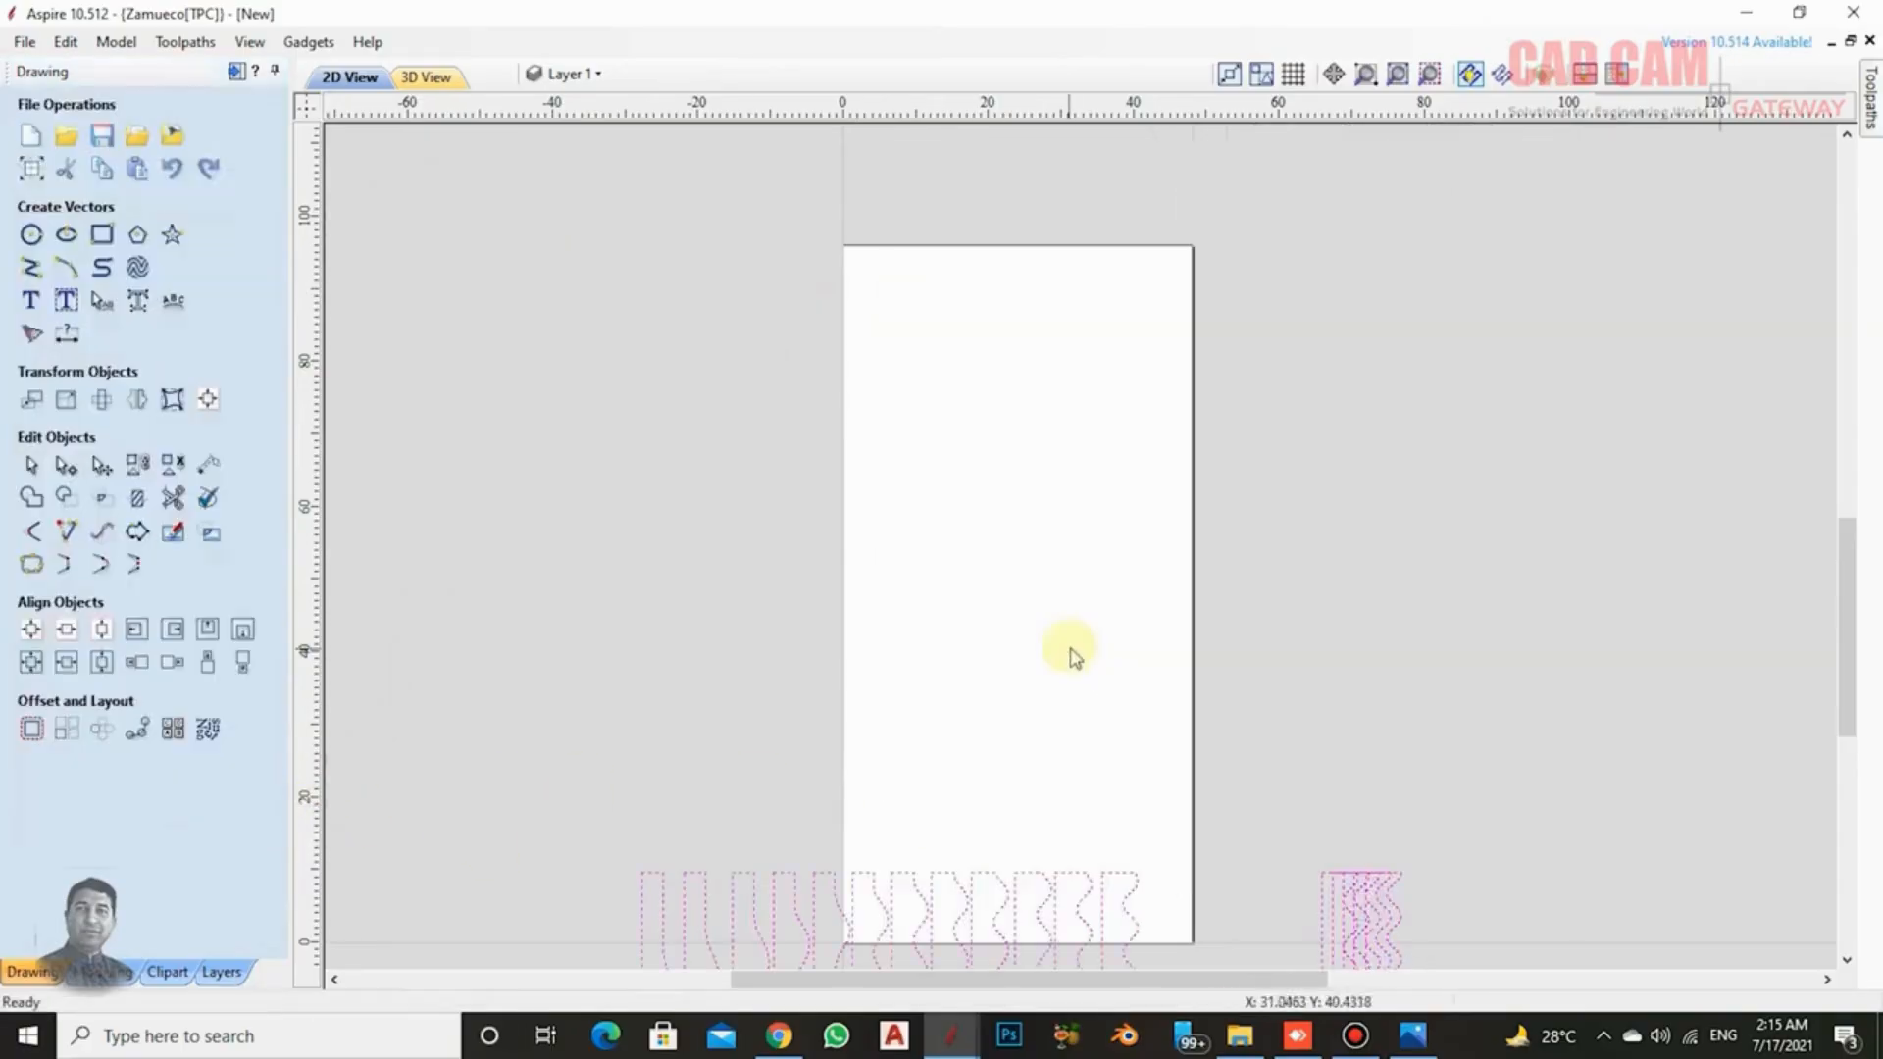
Spread the overlapping slices out one by one in a row beside the others so that each profile stands separately.
{"action": "scroll", "coordinate": [1011, 573], "scroll_direction": "down", "scroll_amount": 3}
{"action": "scroll", "coordinate": [1043, 651], "scroll_direction": "up", "scroll_amount": 2}
{"action": "left_click", "coordinate": [1210, 715]}
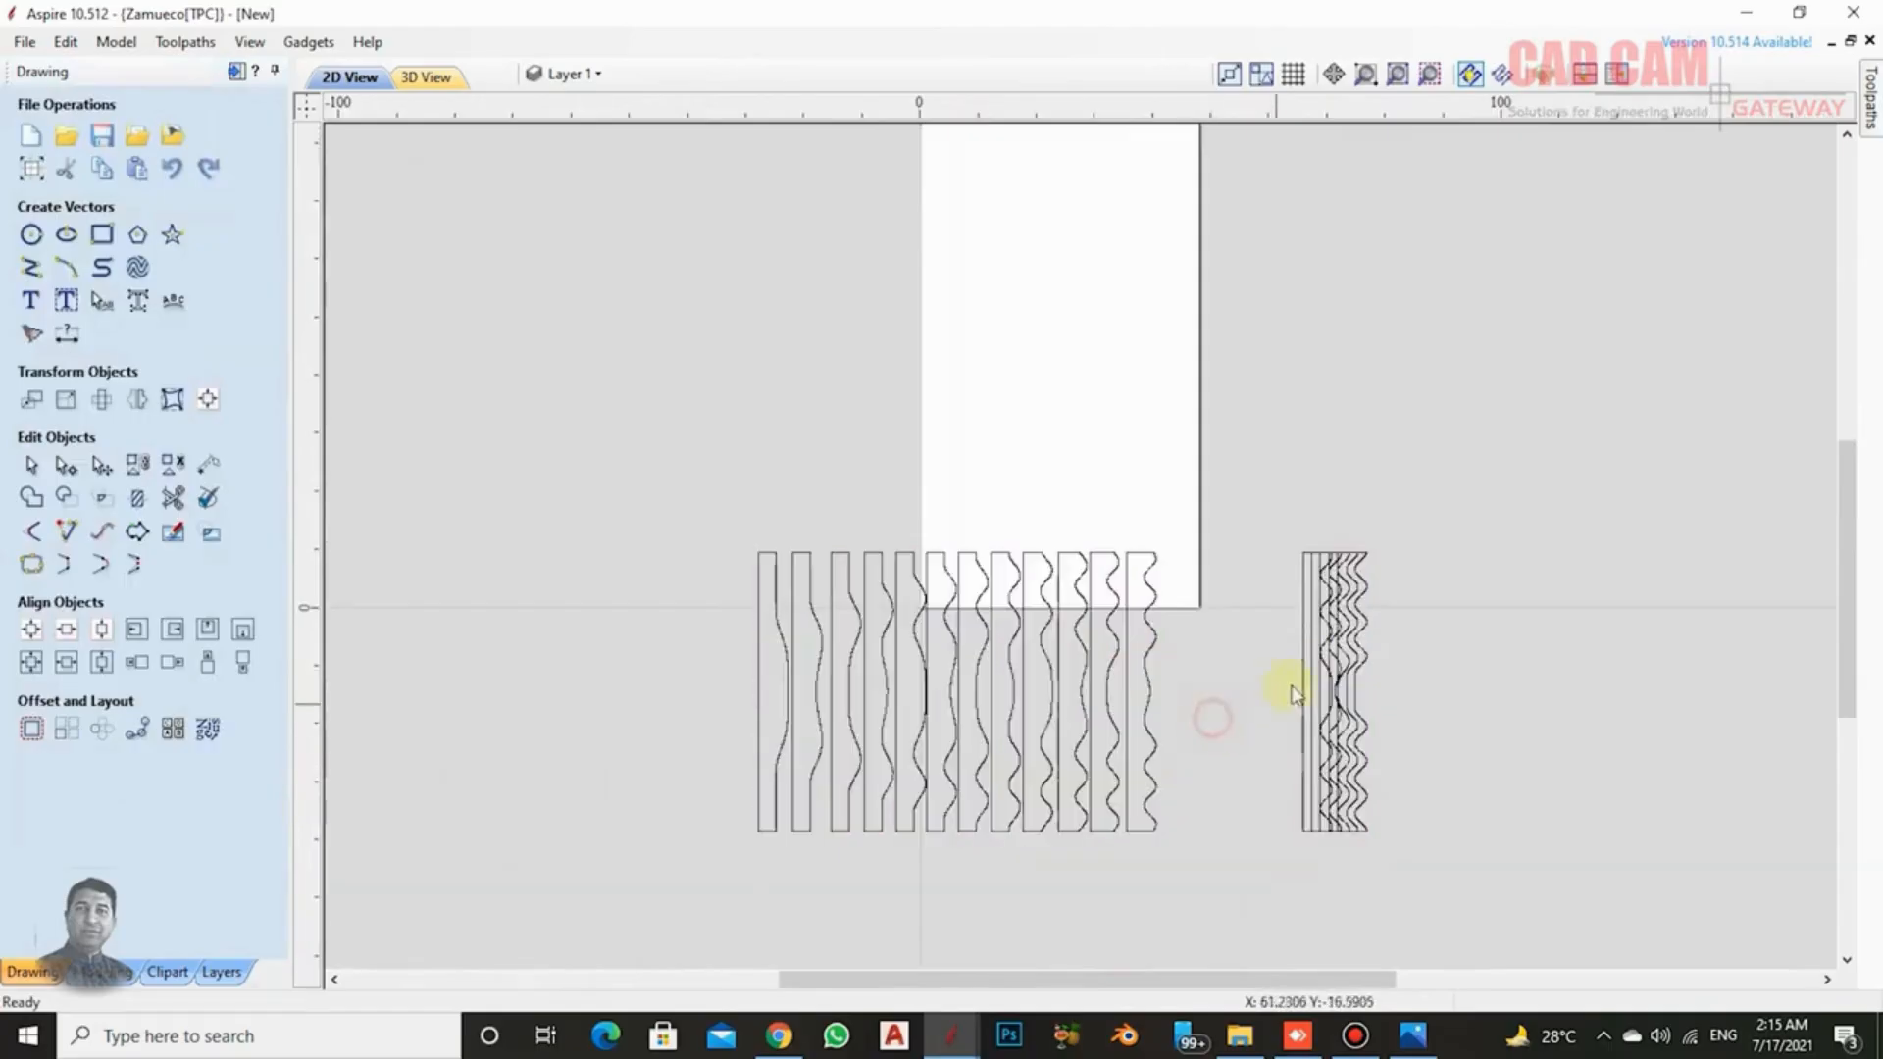
{"action": "left_click", "coordinate": [1304, 579]}
{"action": "left_click_drag", "start_coordinate": [1193, 608], "coordinate": [1194, 610]}
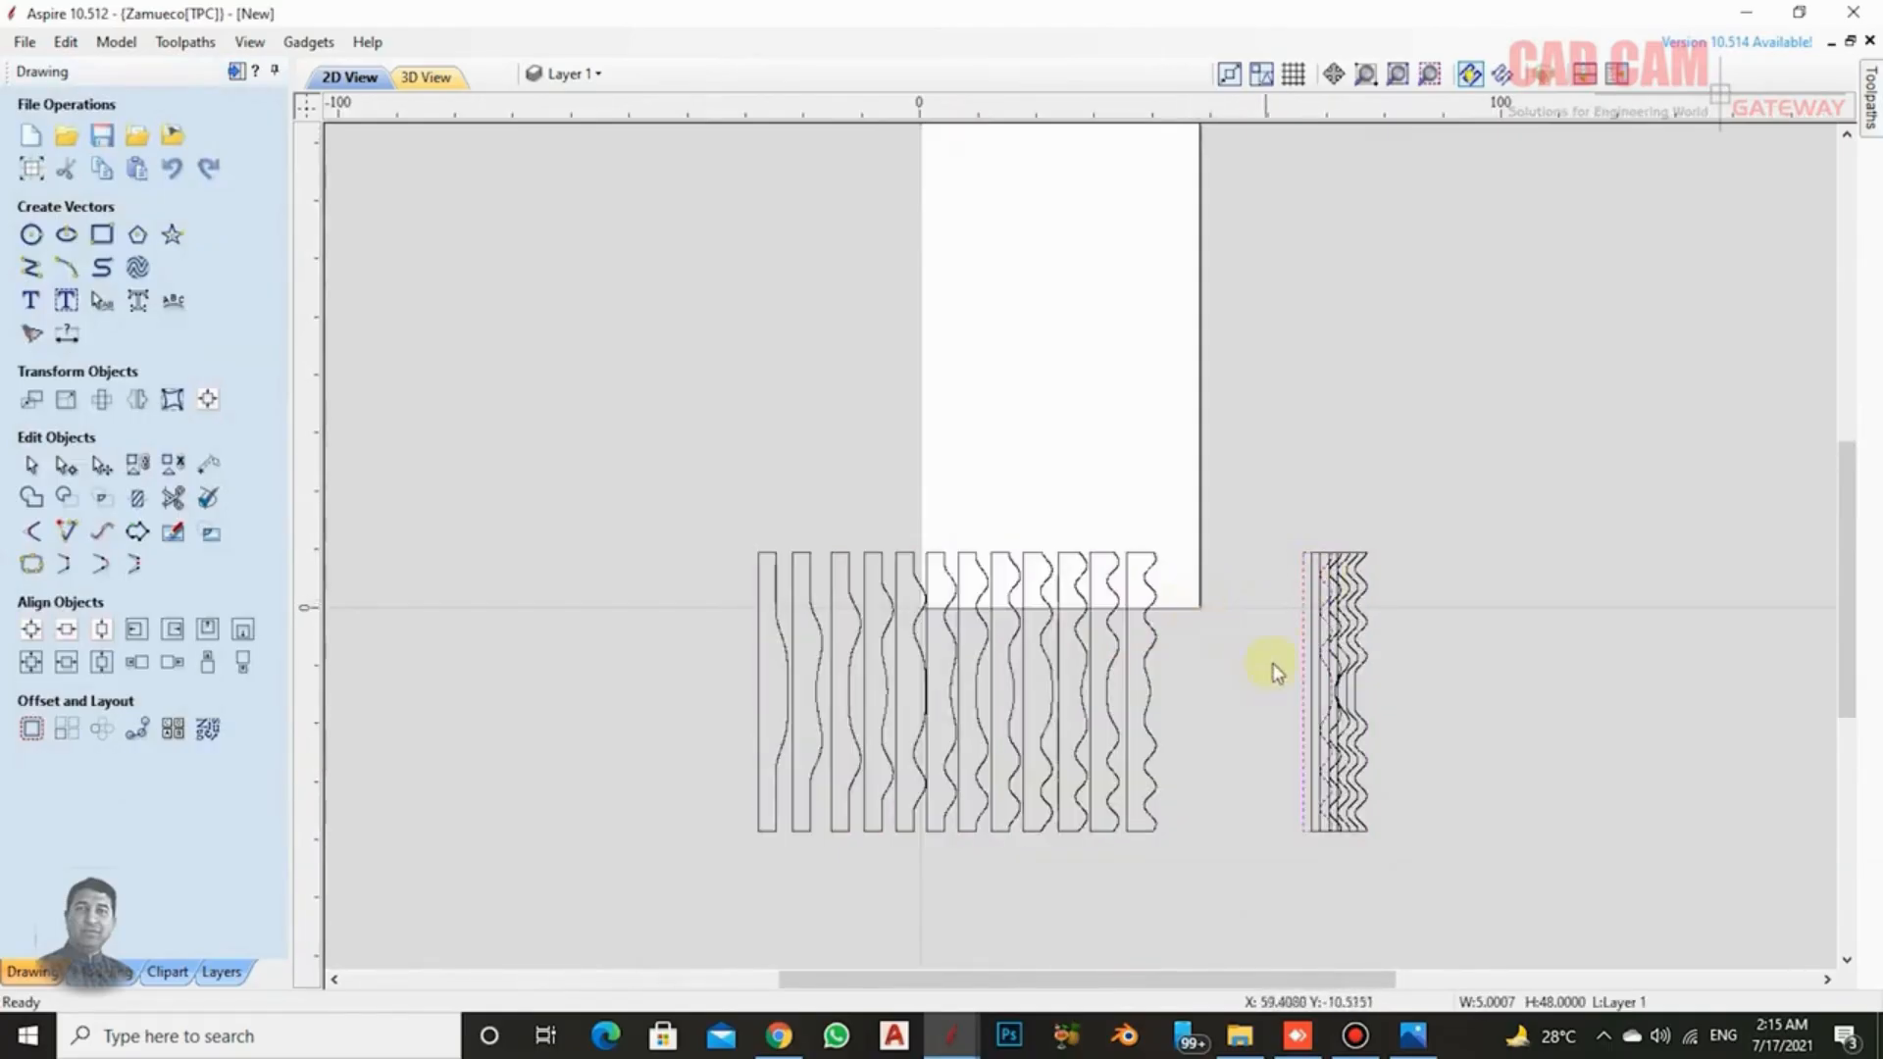
{"action": "left_click", "coordinate": [101, 464]}
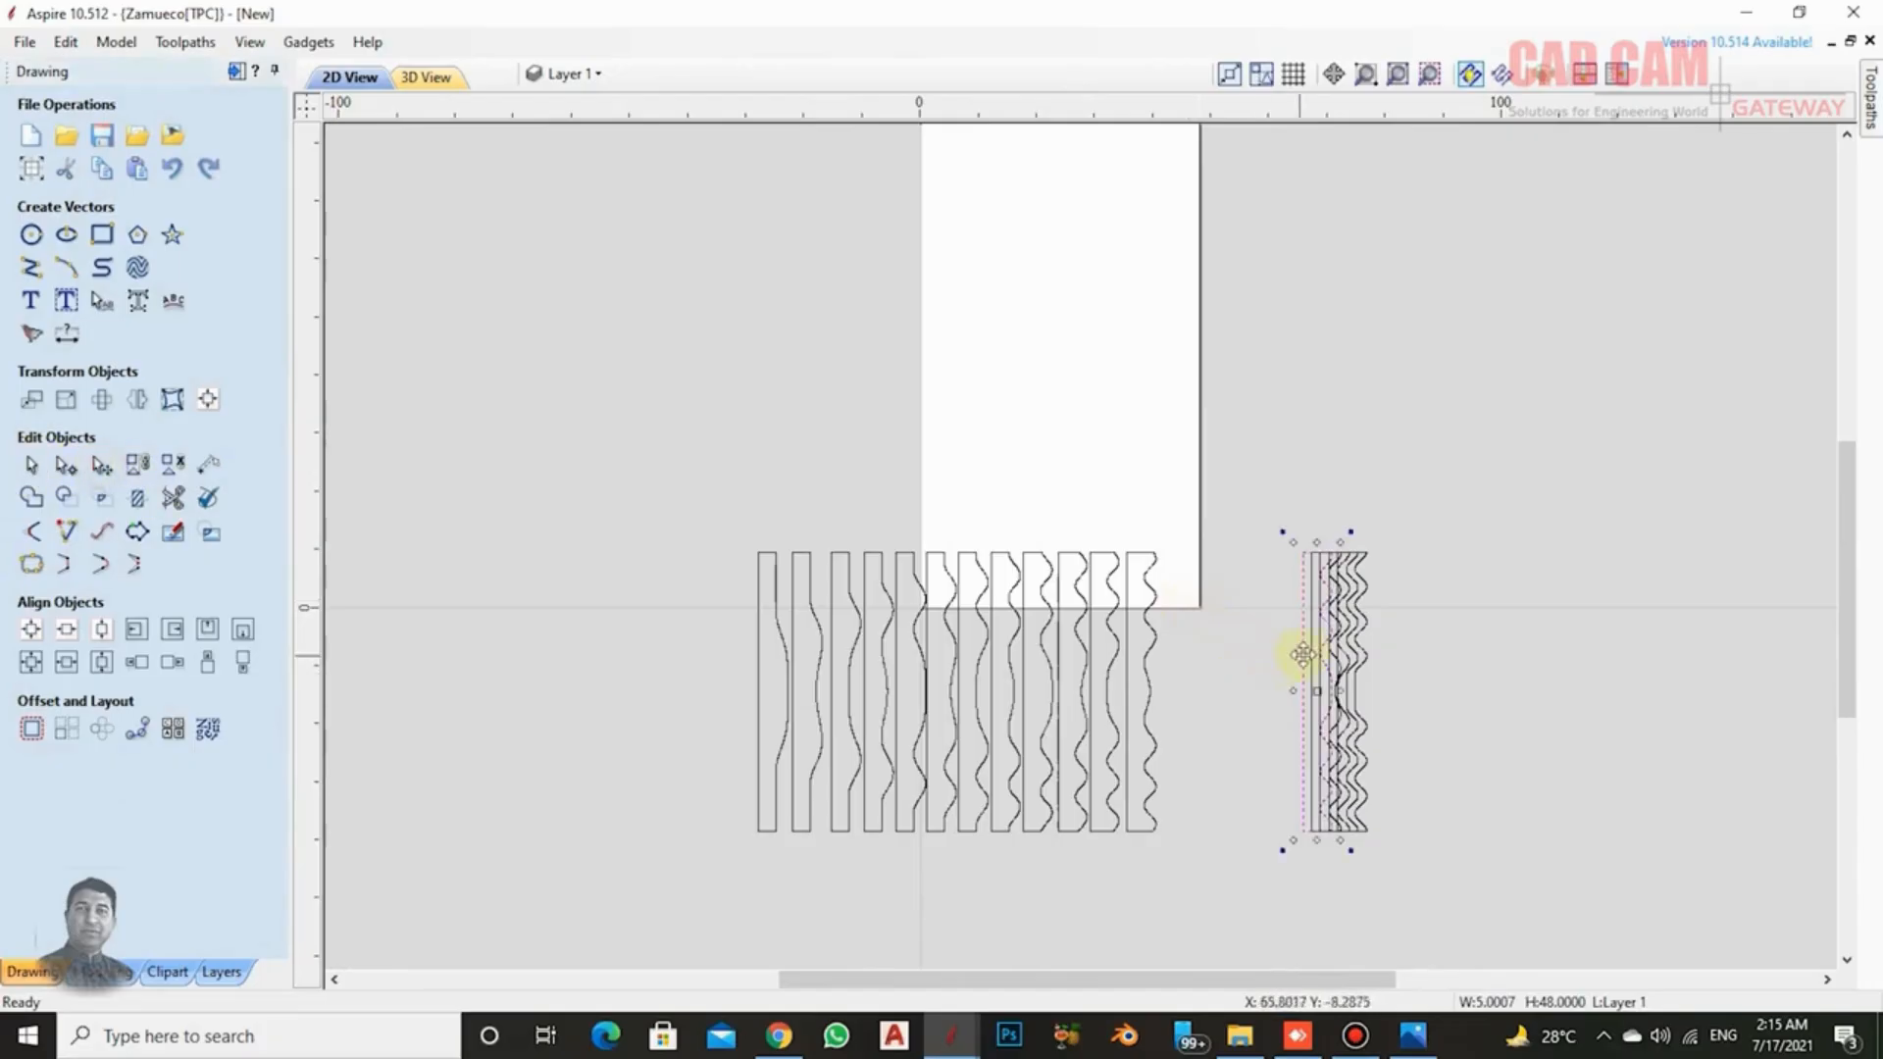
{"action": "left_click_drag", "start_coordinate": [1302, 652], "coordinate": [1168, 652]}
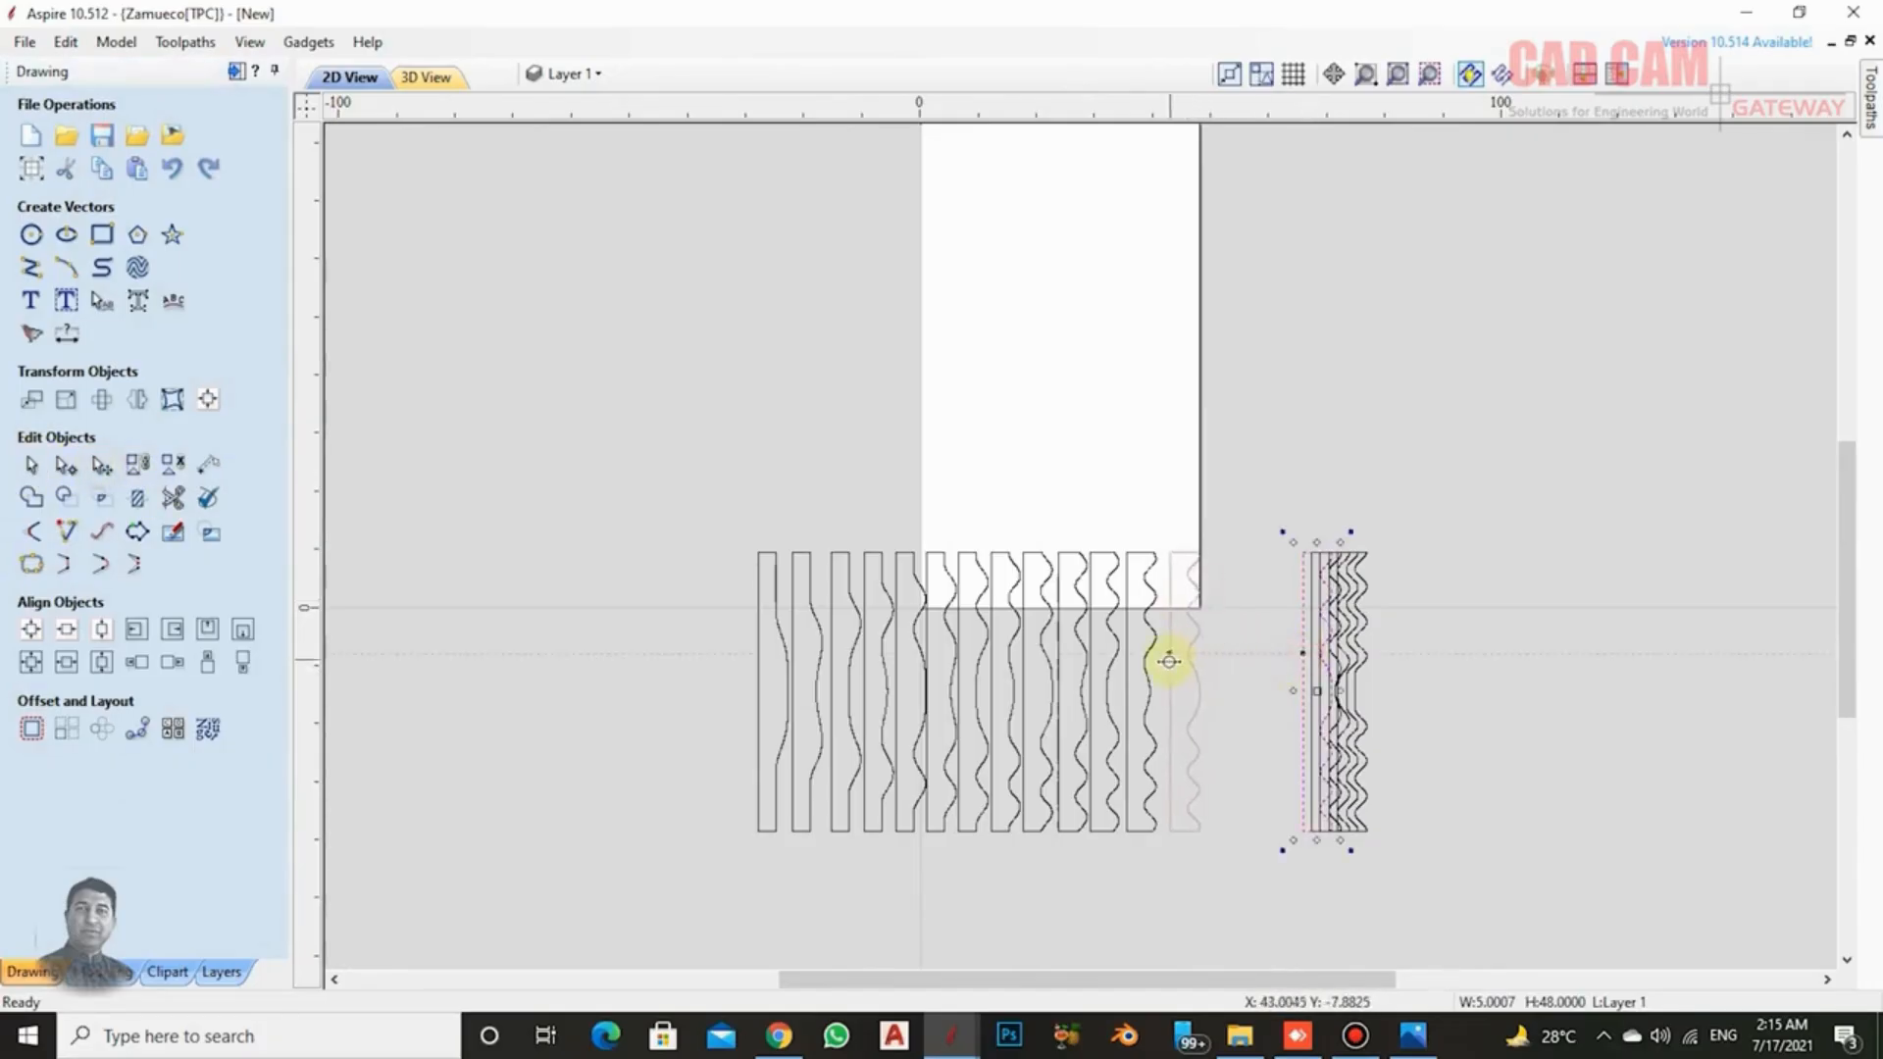
{"action": "mouse_move", "coordinate": [1312, 649]}
{"action": "left_mouse_down"}
{"action": "mouse_move", "coordinate": [1213, 653]}
{"action": "mouse_move", "coordinate": [1315, 644]}
{"action": "mouse_move", "coordinate": [1252, 647]}
{"action": "mouse_move", "coordinate": [1290, 651]}
{"action": "left_mouse_up"}
{"action": "left_click", "coordinate": [1326, 653]}
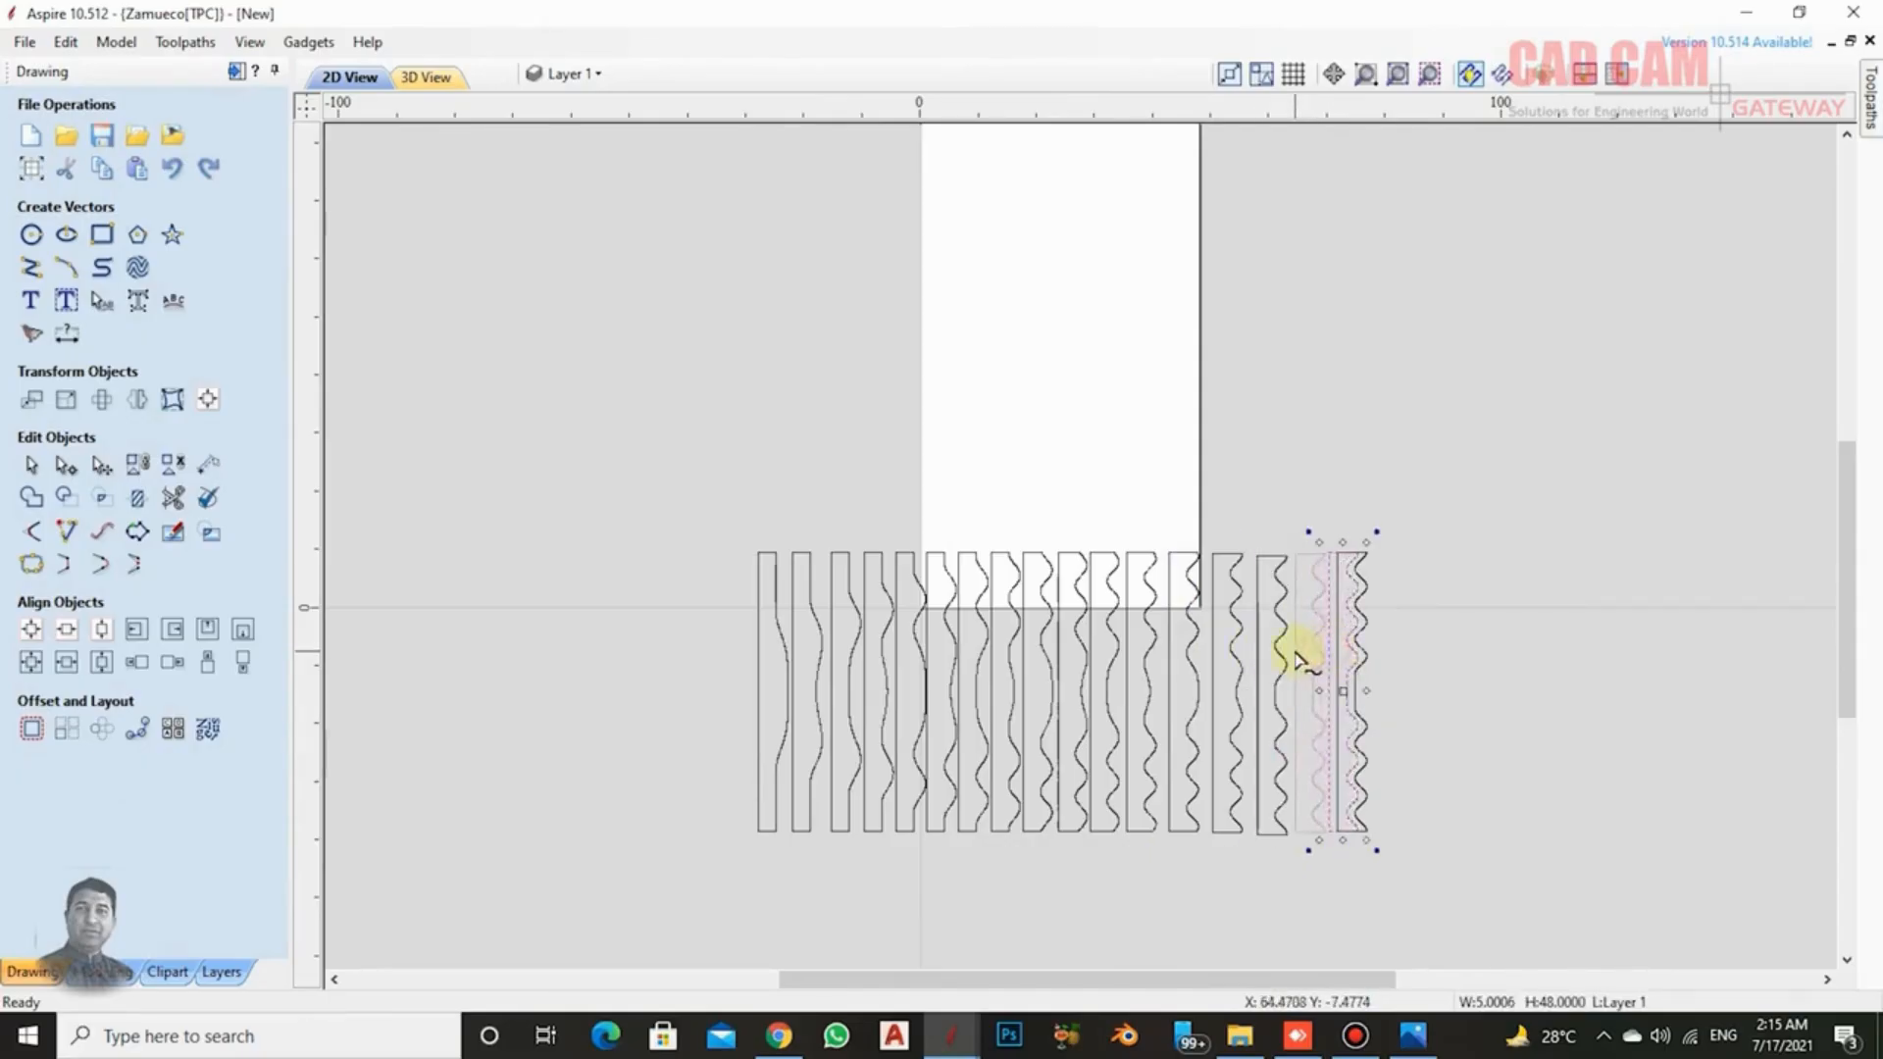
{"action": "left_click", "coordinate": [1440, 713]}
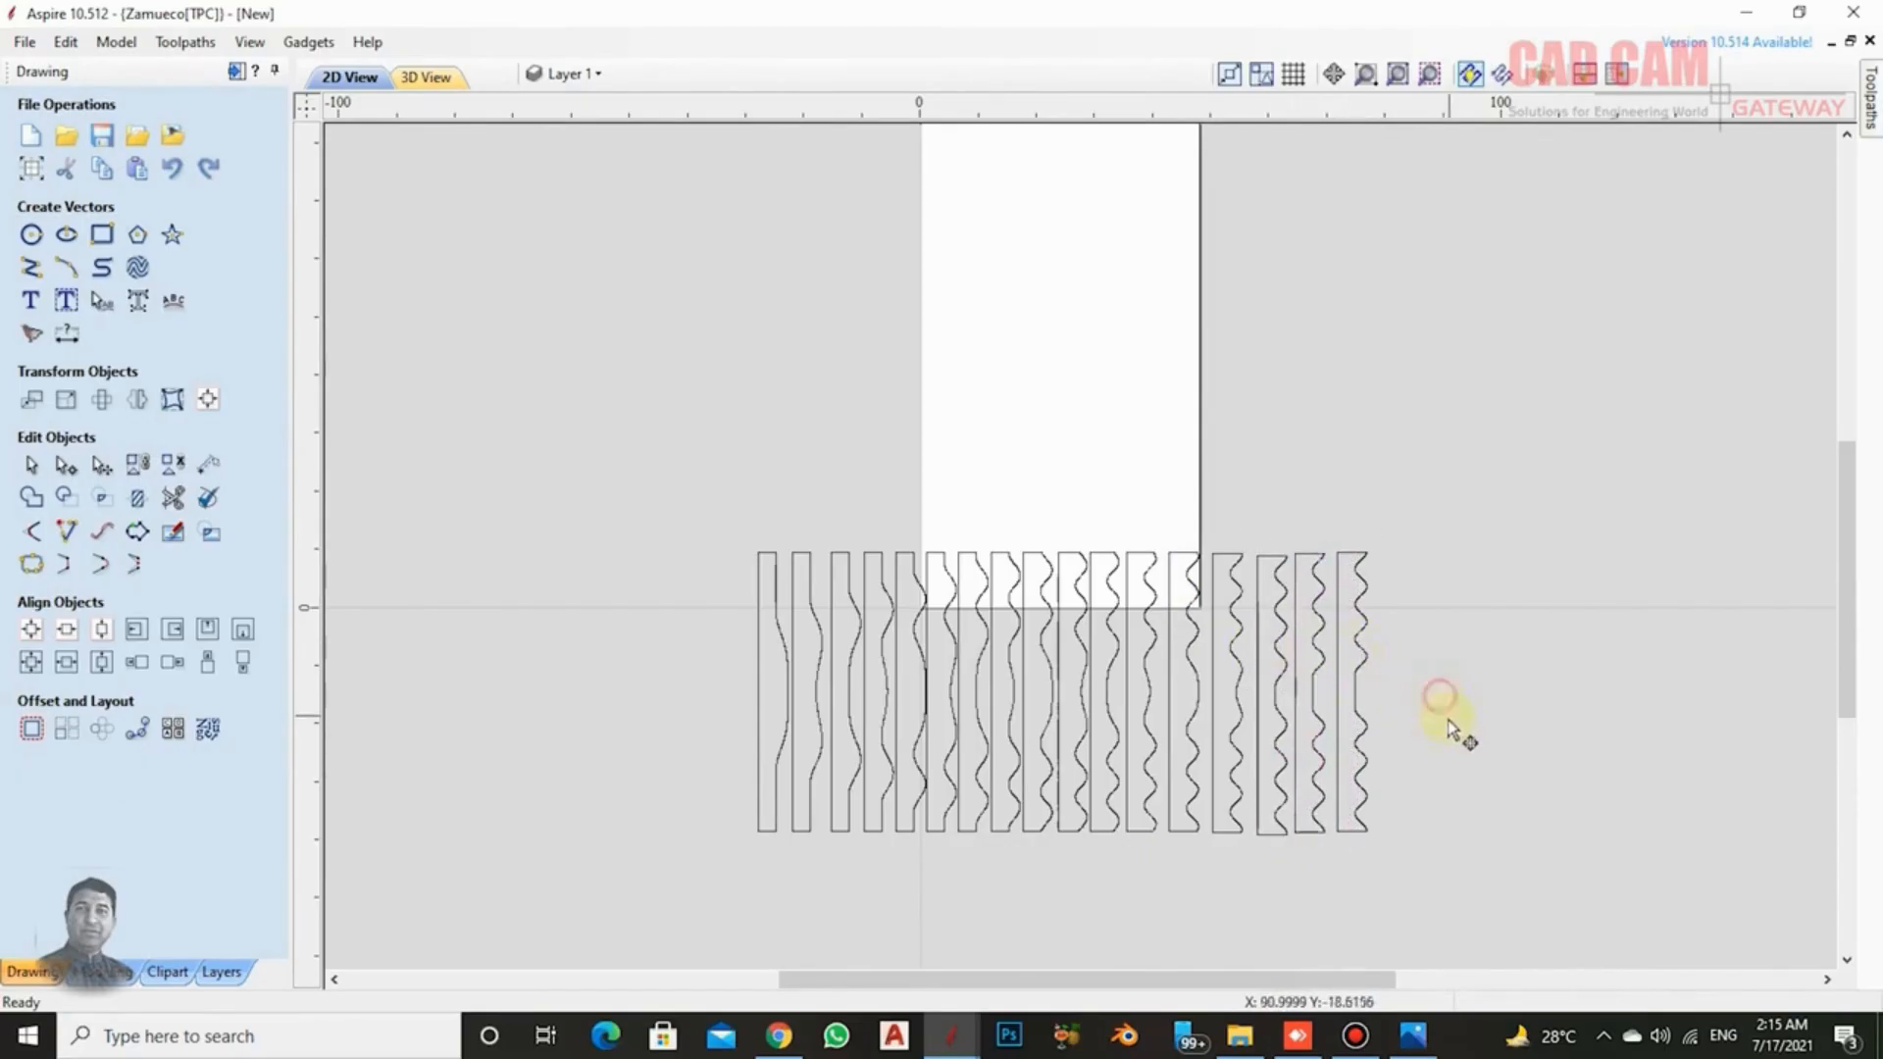
Duplicate all the slices except the last one and place the copies beside the original row, continuing it.
{"action": "mouse_move", "coordinate": [673, 510]}
{"action": "left_mouse_down"}
{"action": "mouse_move", "coordinate": [1396, 846]}
{"action": "mouse_move", "coordinate": [1338, 874]}
{"action": "left_mouse_up"}
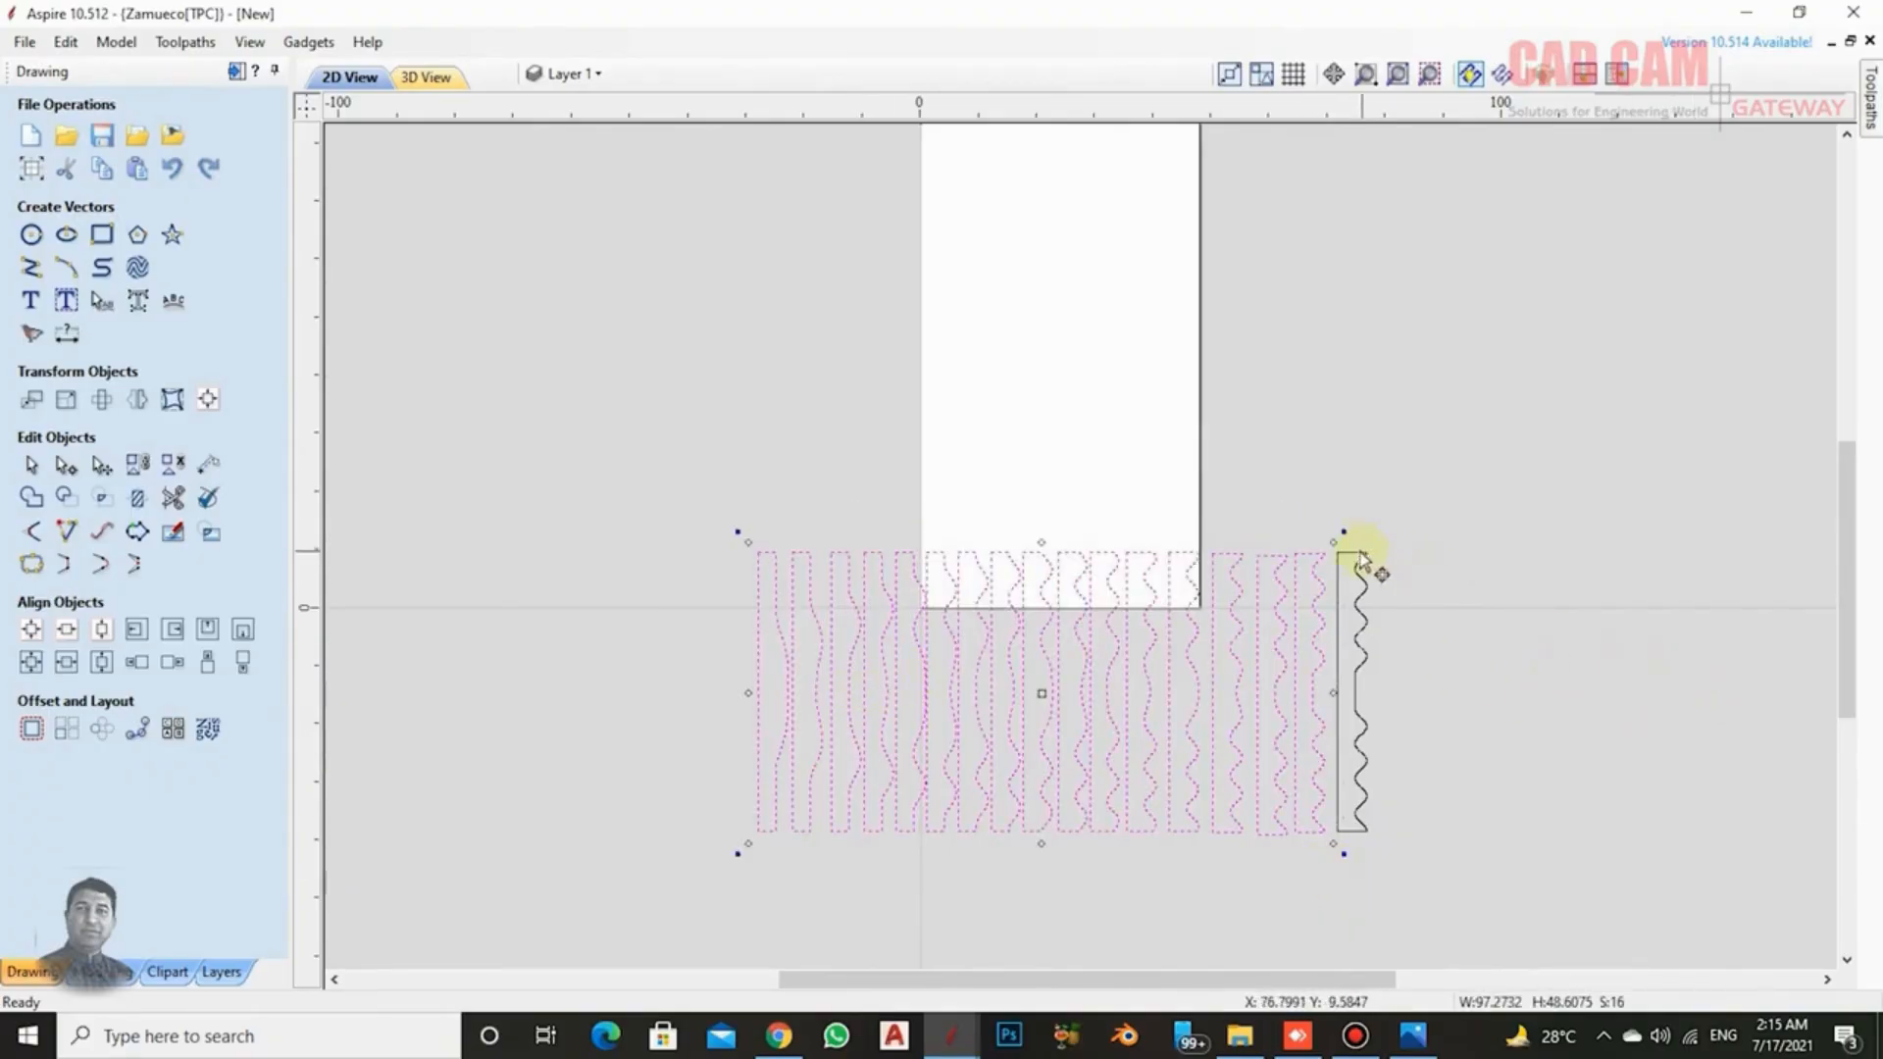
{"action": "key", "text": "ctrl+c"}
{"action": "key", "text": "ctrl+v"}
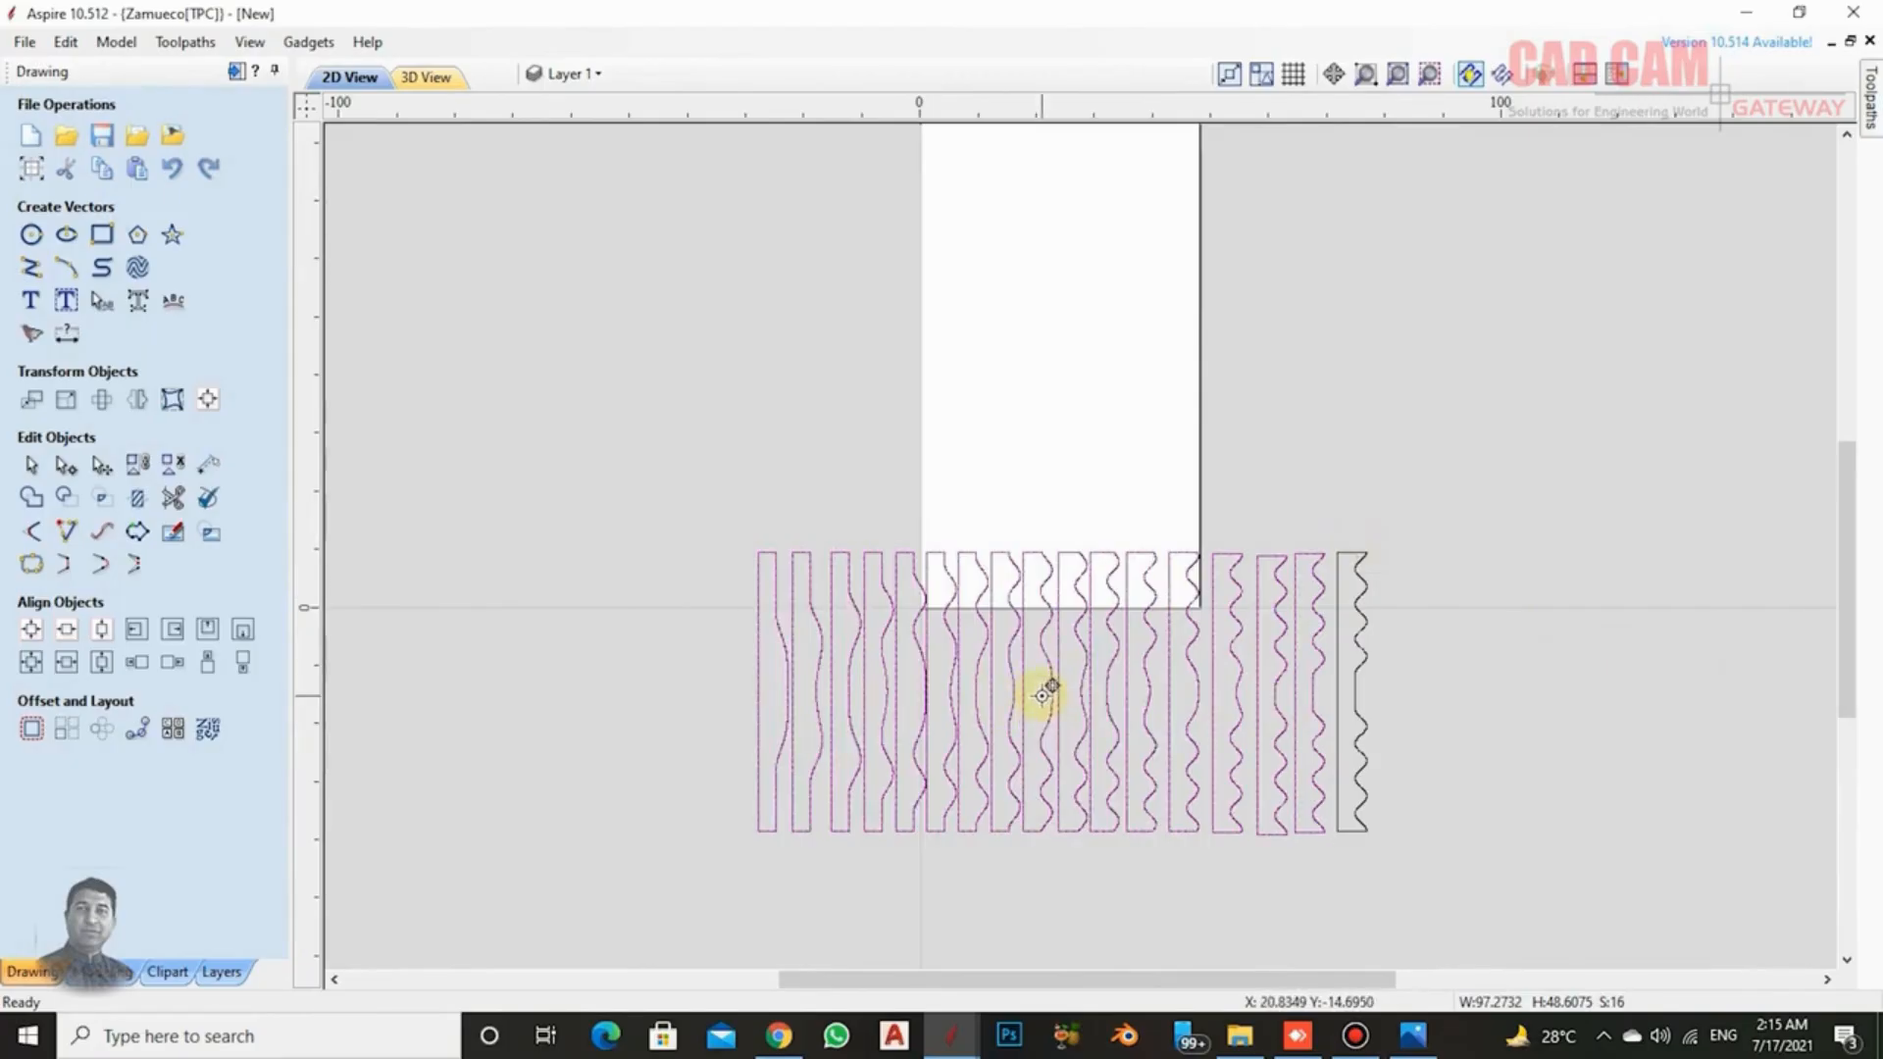
{"action": "left_click_drag", "start_coordinate": [1043, 694], "coordinate": [1660, 696]}
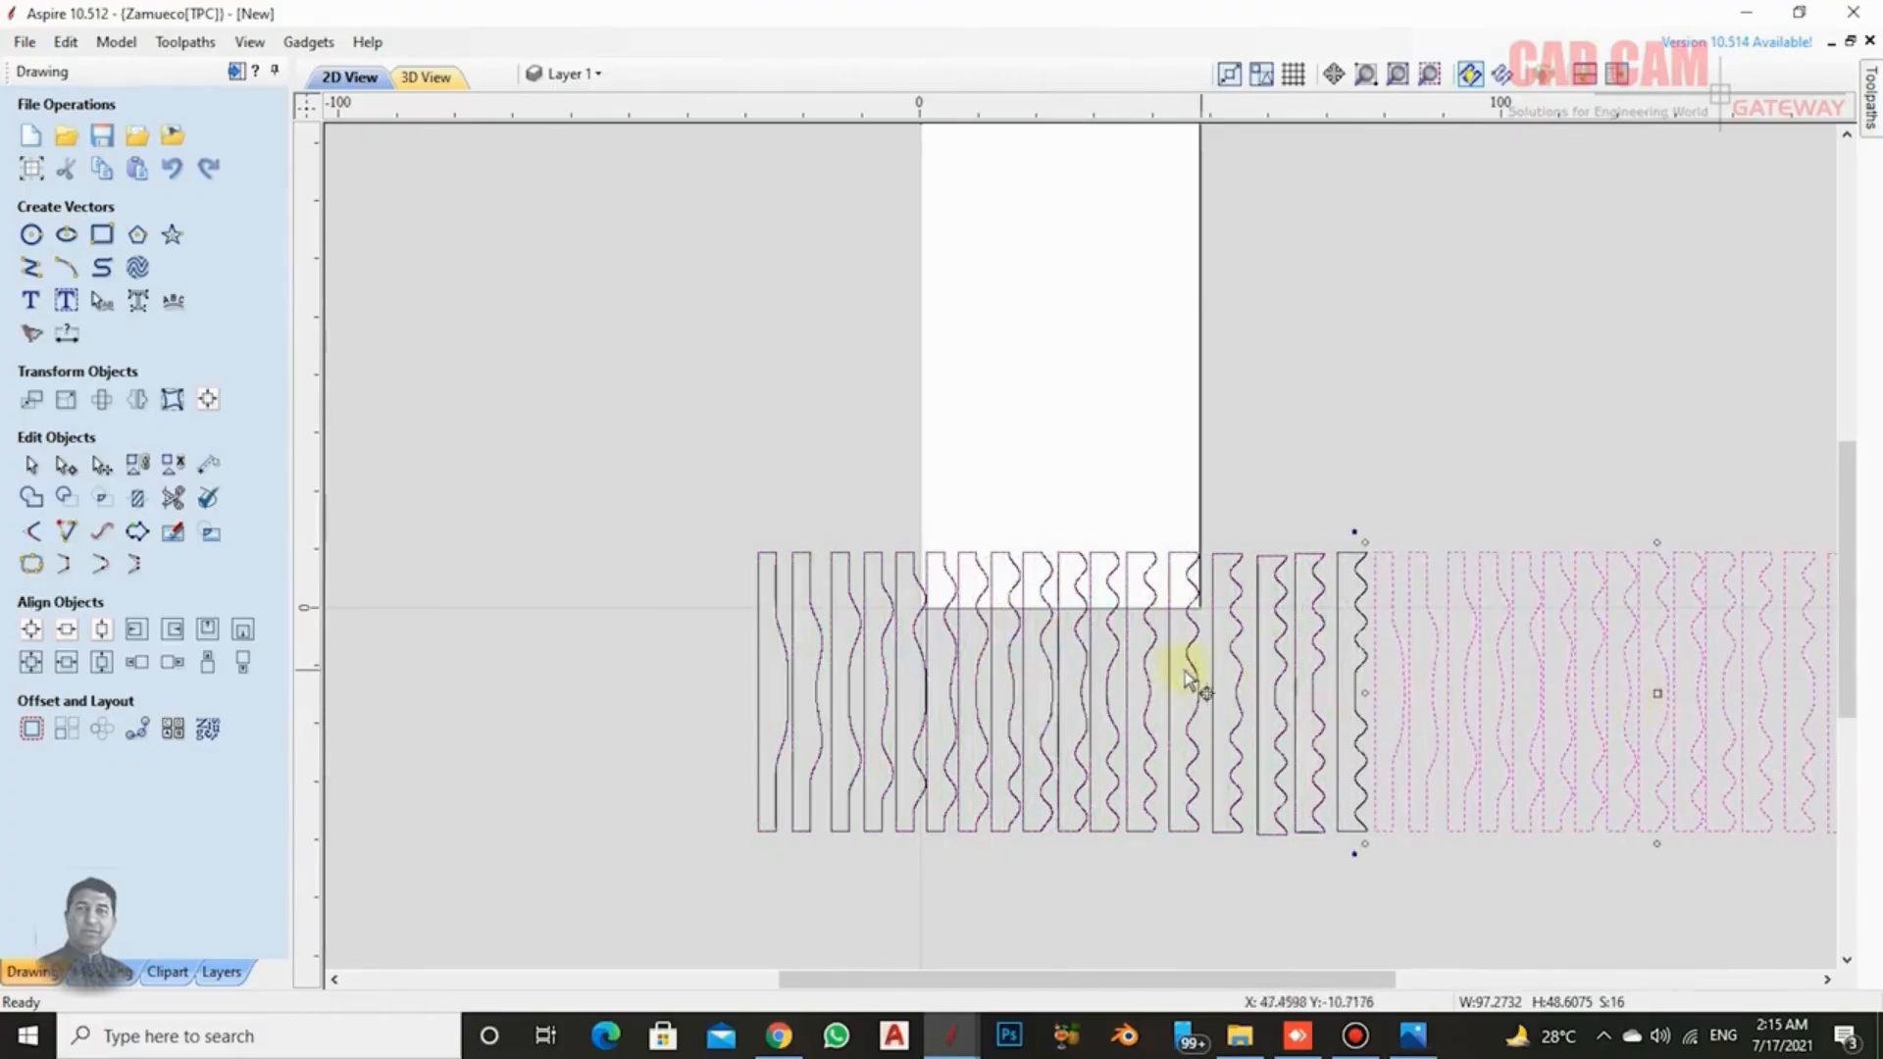
{"action": "scroll", "coordinate": [1167, 676], "scroll_direction": "down", "scroll_amount": 3}
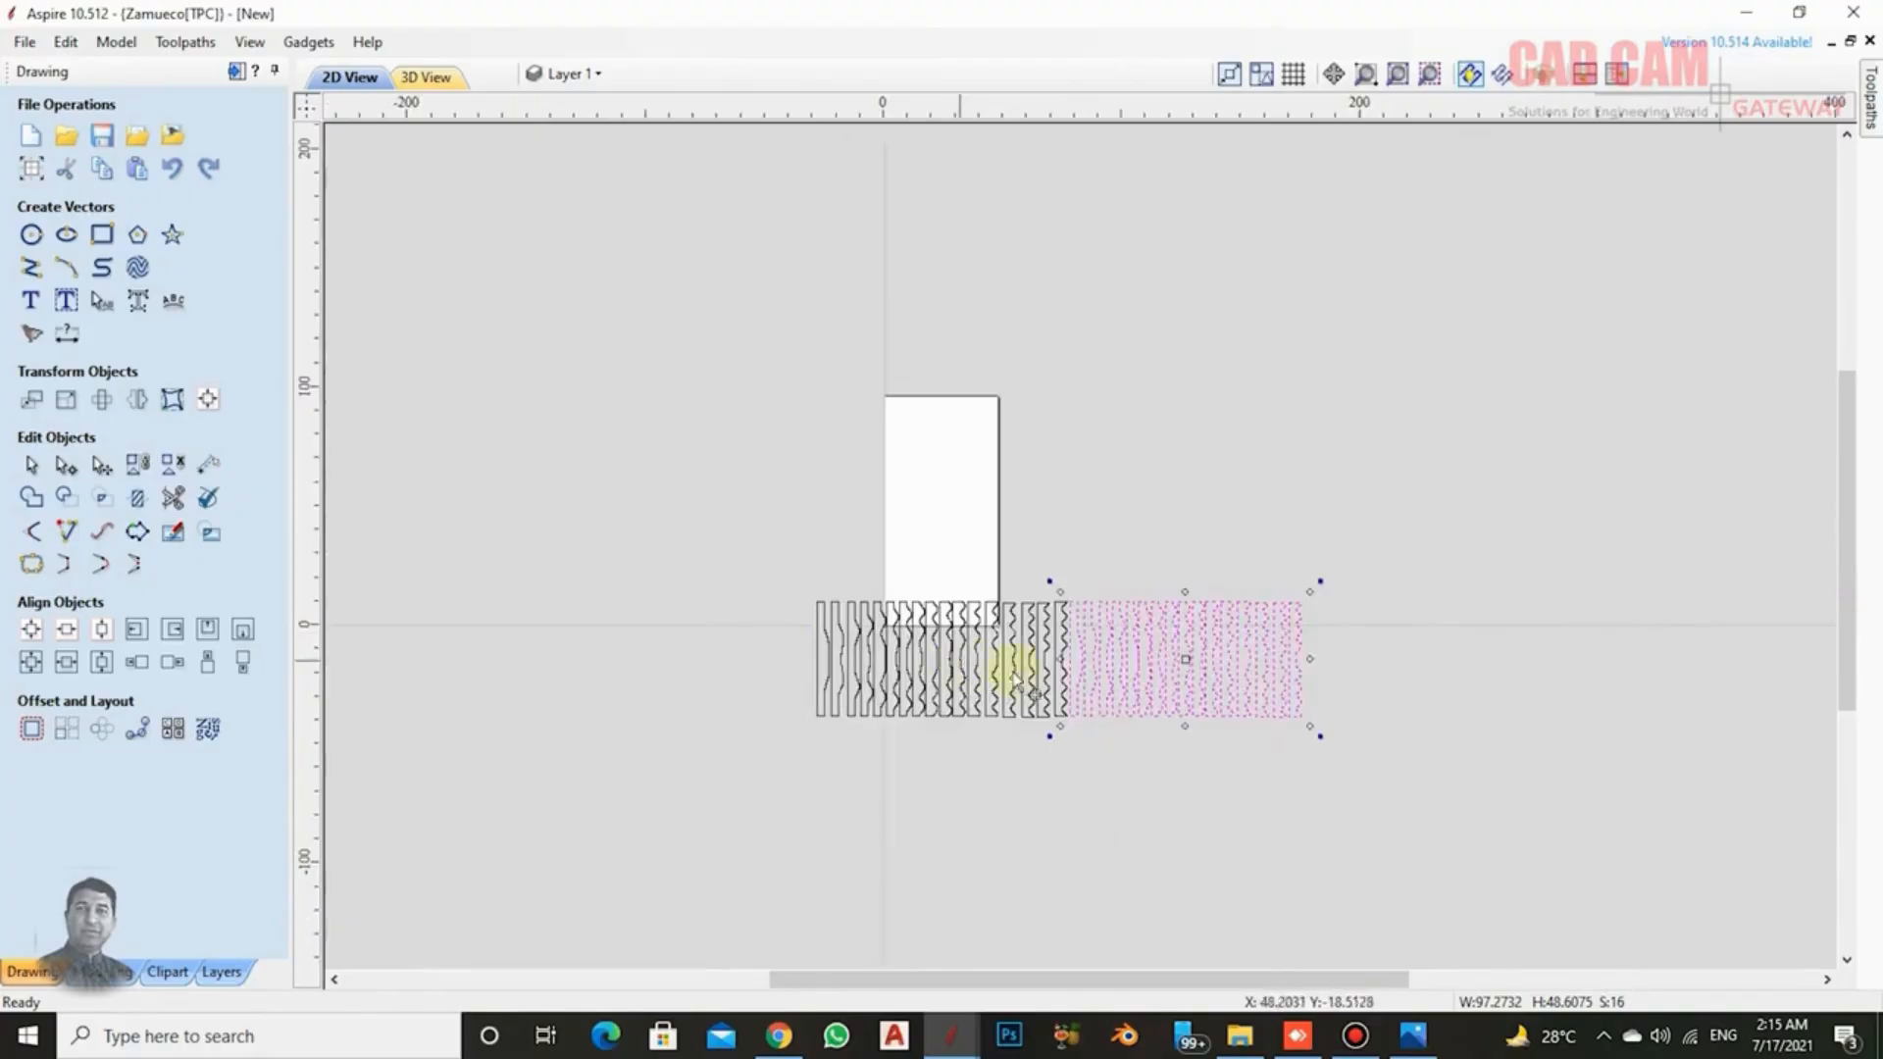
{"action": "scroll", "coordinate": [1015, 687], "scroll_direction": "up", "scroll_amount": 1}
{"action": "scroll", "coordinate": [1114, 716], "scroll_direction": "up", "scroll_amount": 3}
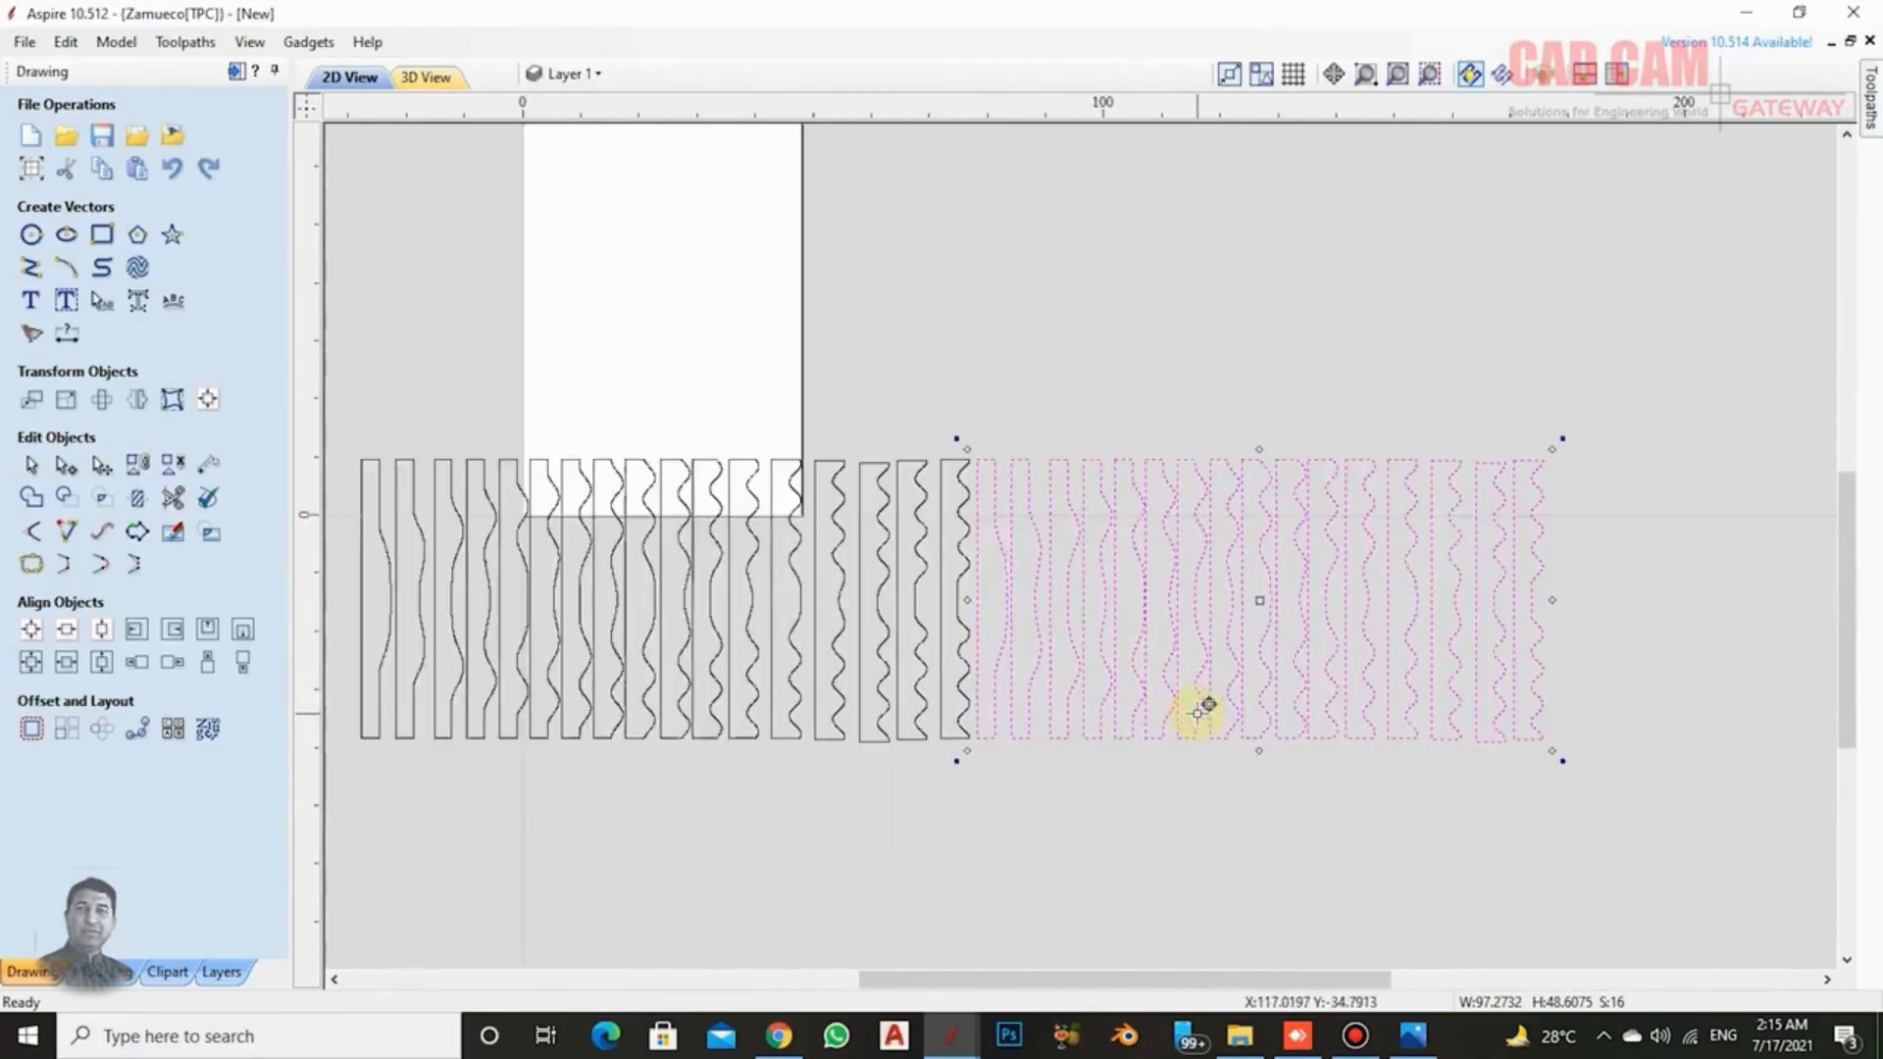
{"action": "scroll", "coordinate": [1093, 687], "scroll_direction": "down", "scroll_amount": 1}
{"action": "scroll", "coordinate": [980, 647], "scroll_direction": "up", "scroll_amount": 1}
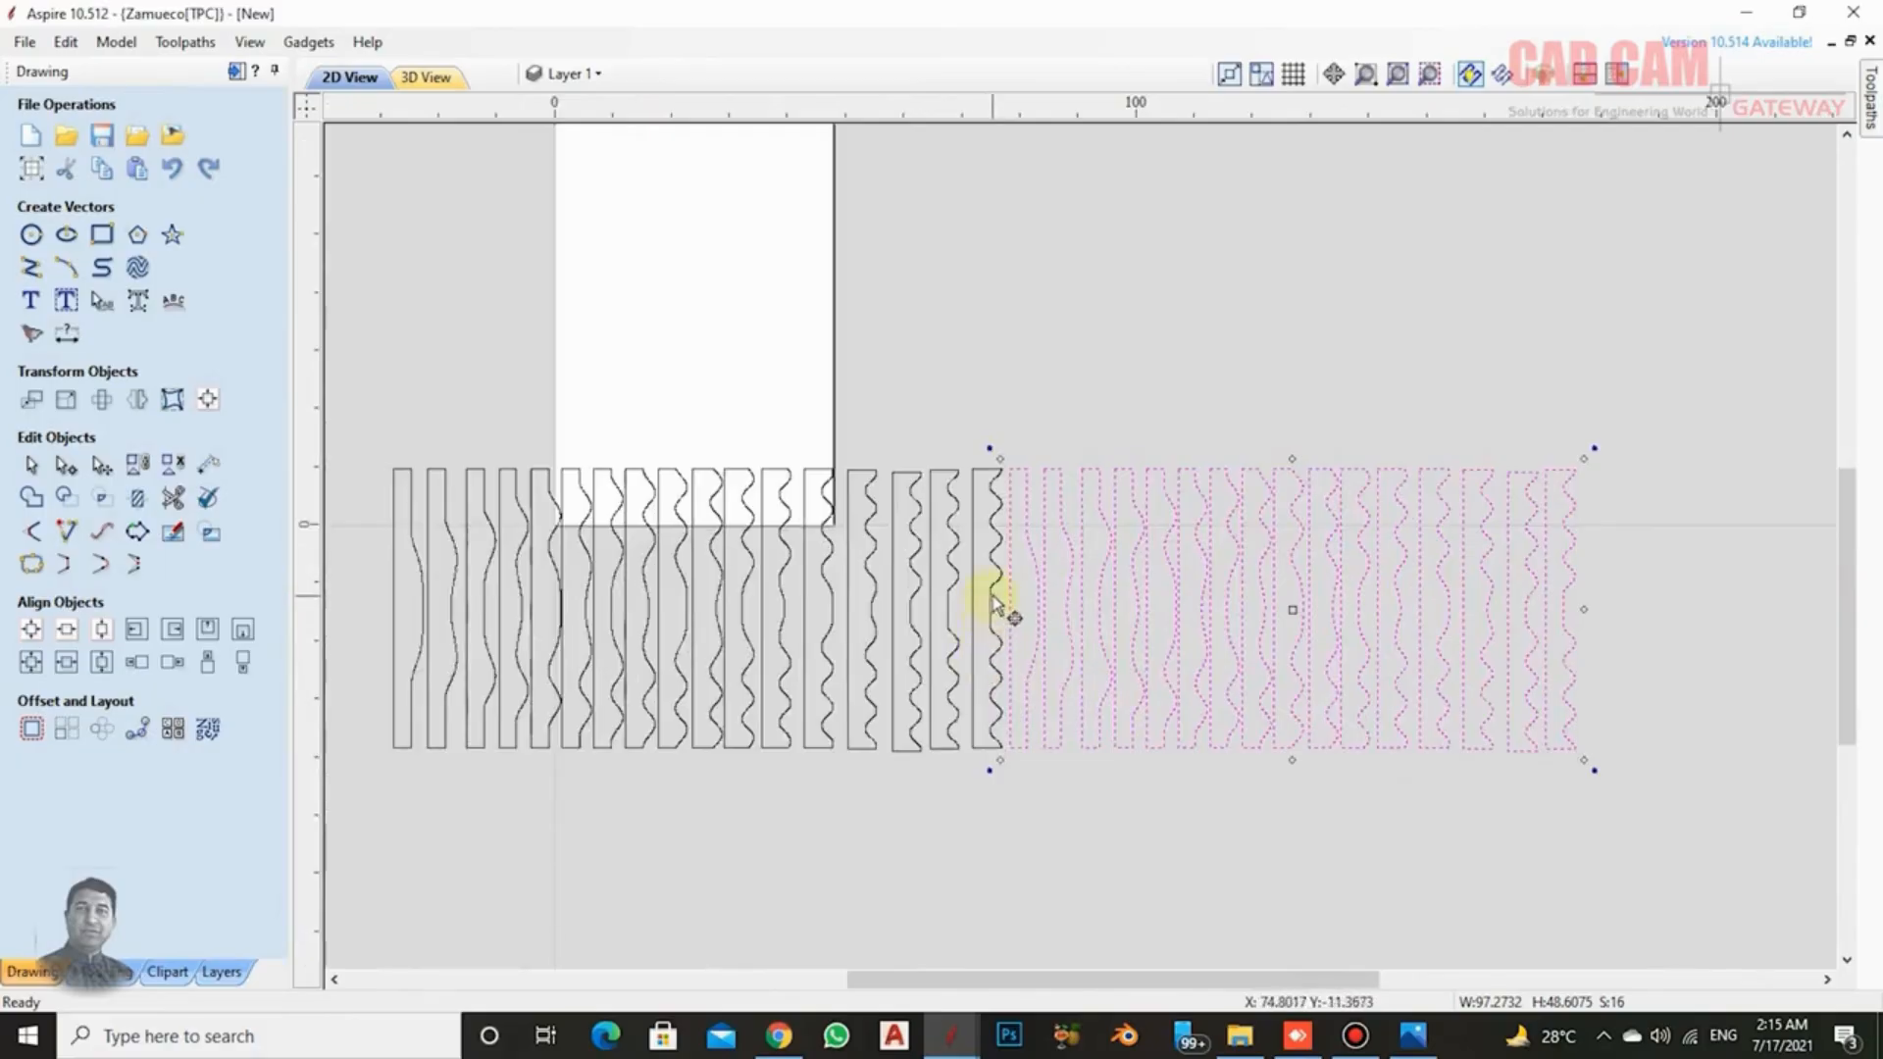
{"action": "left_click", "coordinate": [1319, 840]}
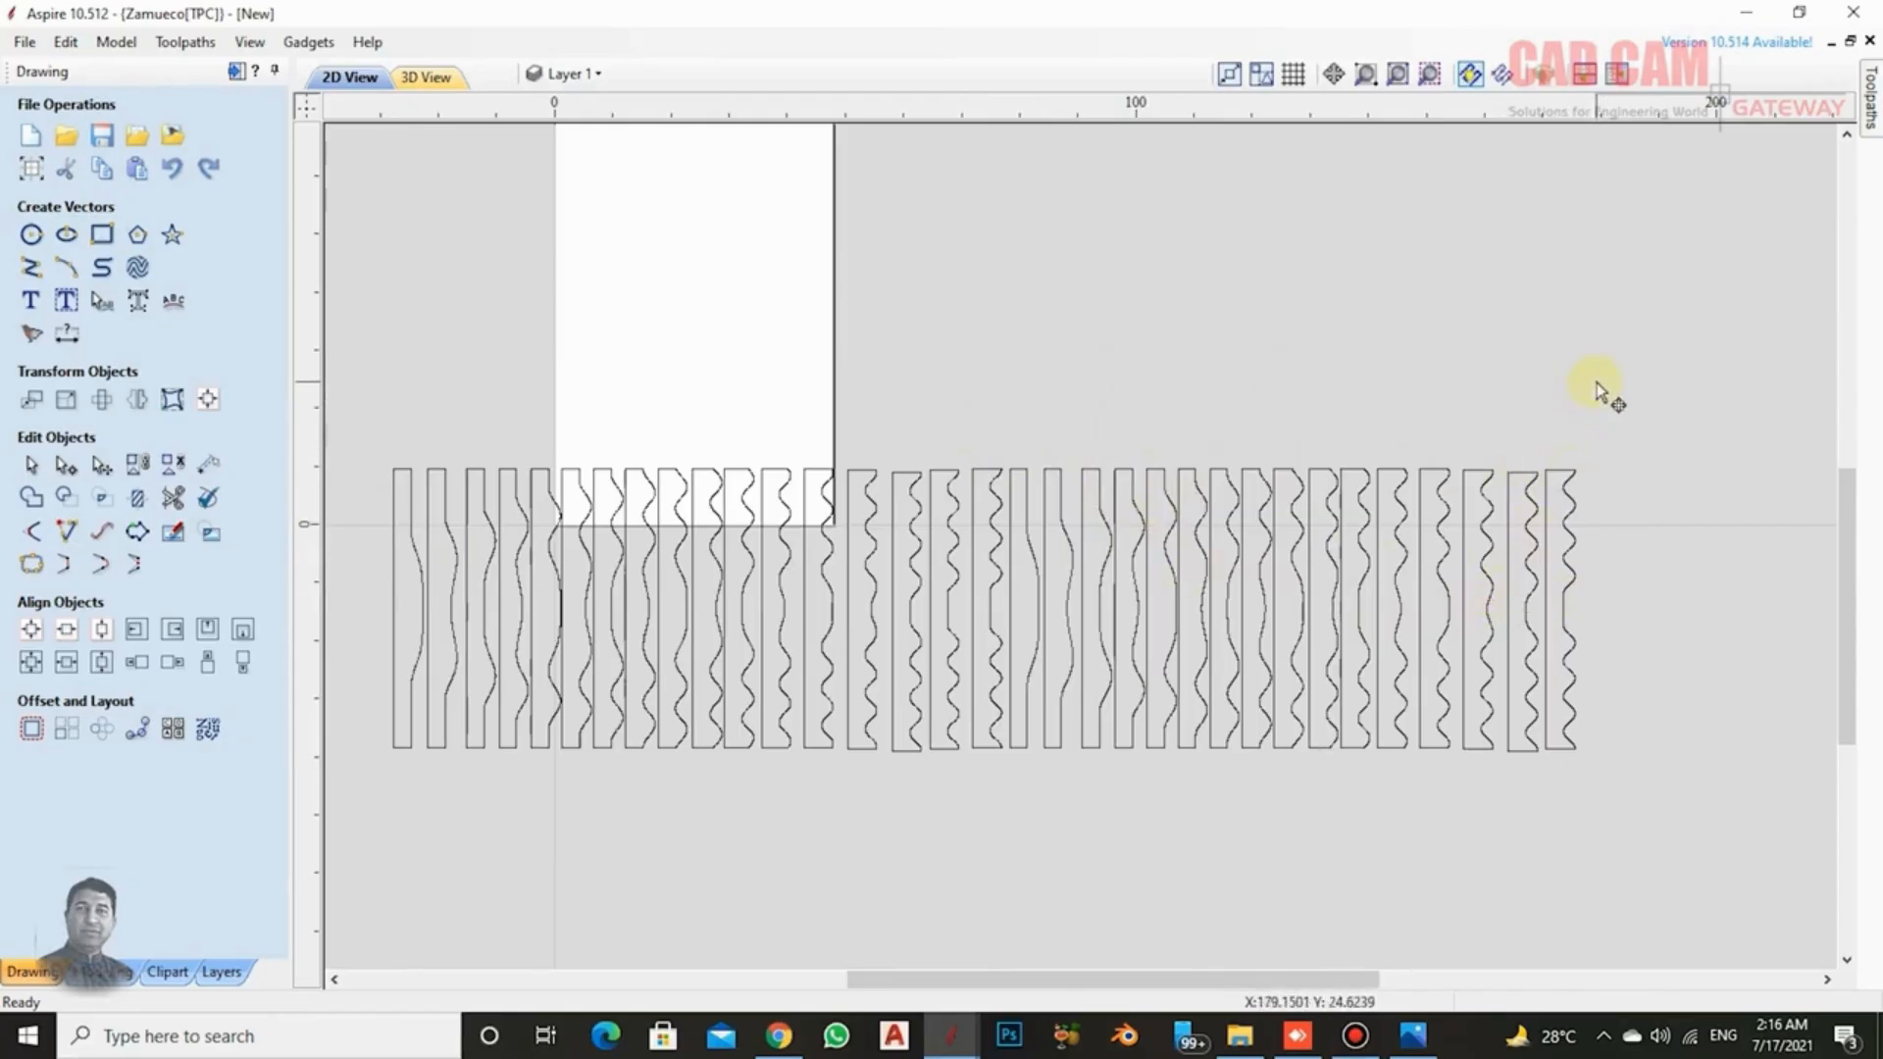
Swap the first and last slices of the duplicated set by flipping the pair horizontally without creating a mirrored copy.
{"action": "left_click", "coordinate": [1567, 489]}
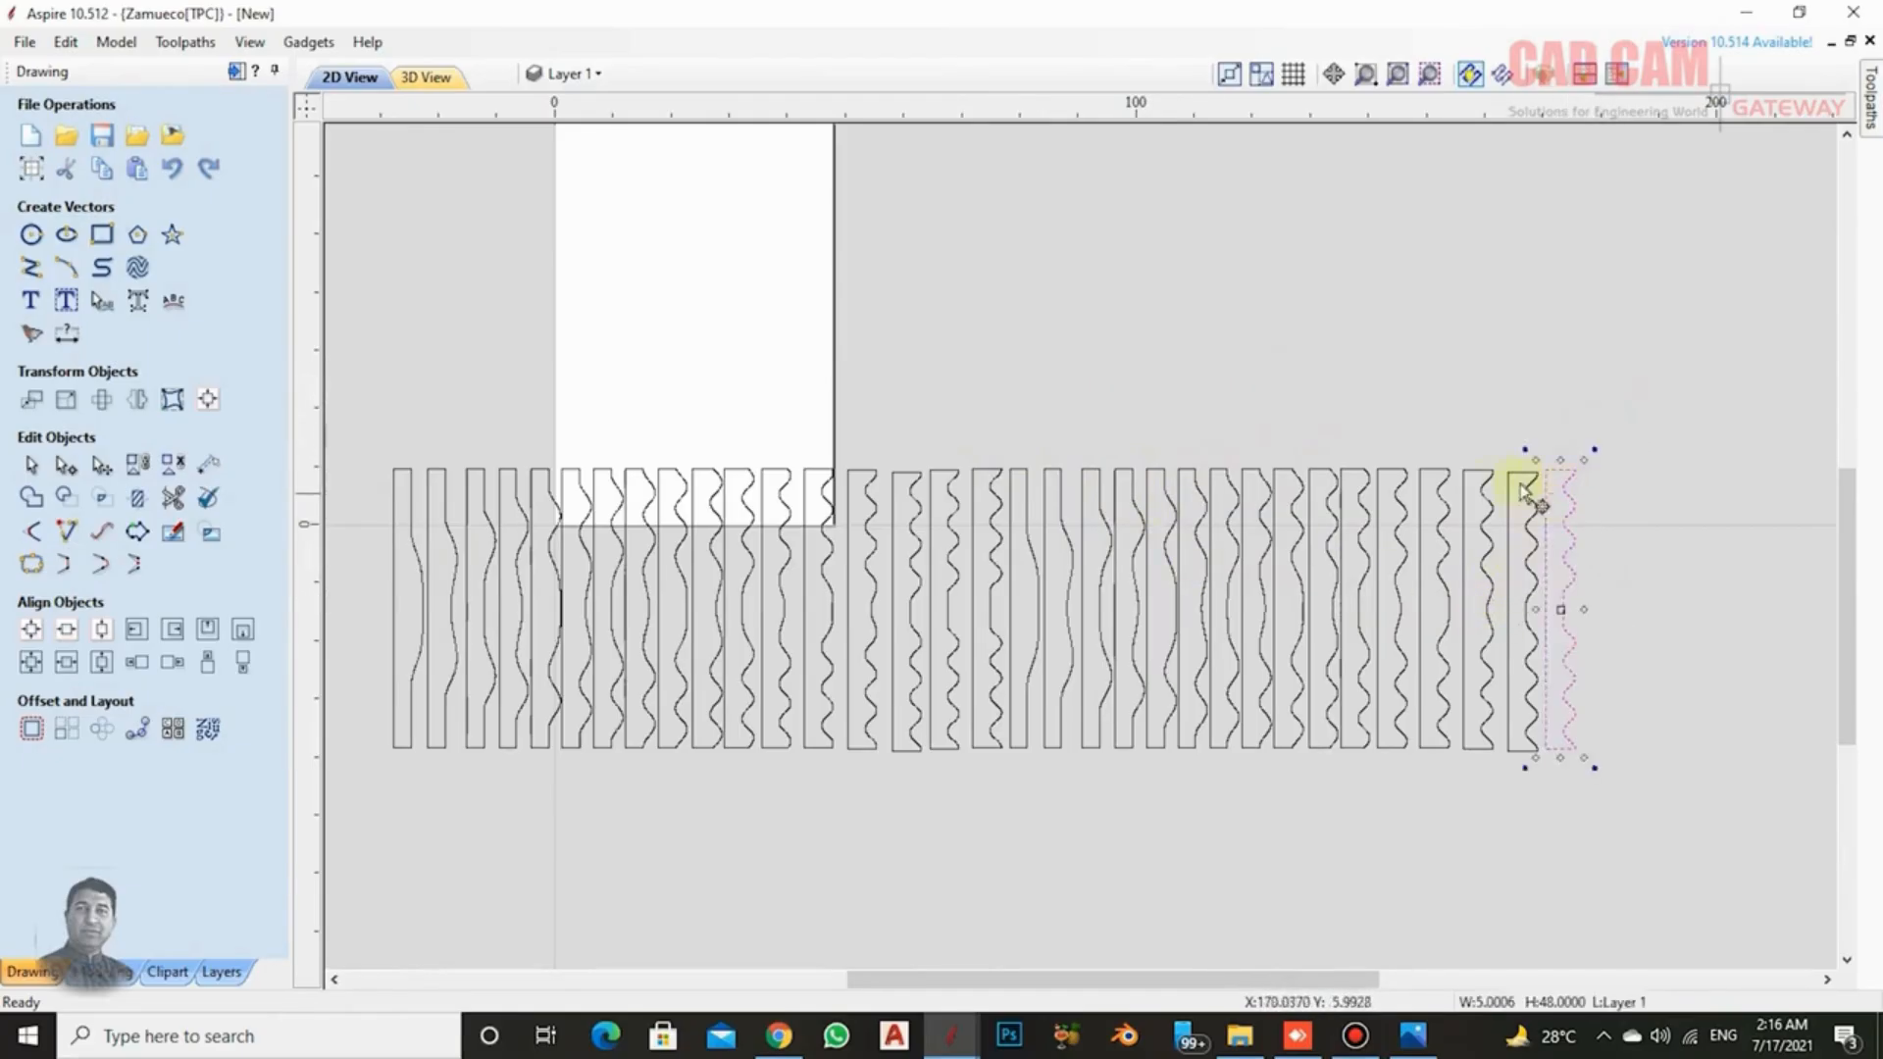
{"action": "left_click", "coordinate": [1020, 483], "text": "shift"}
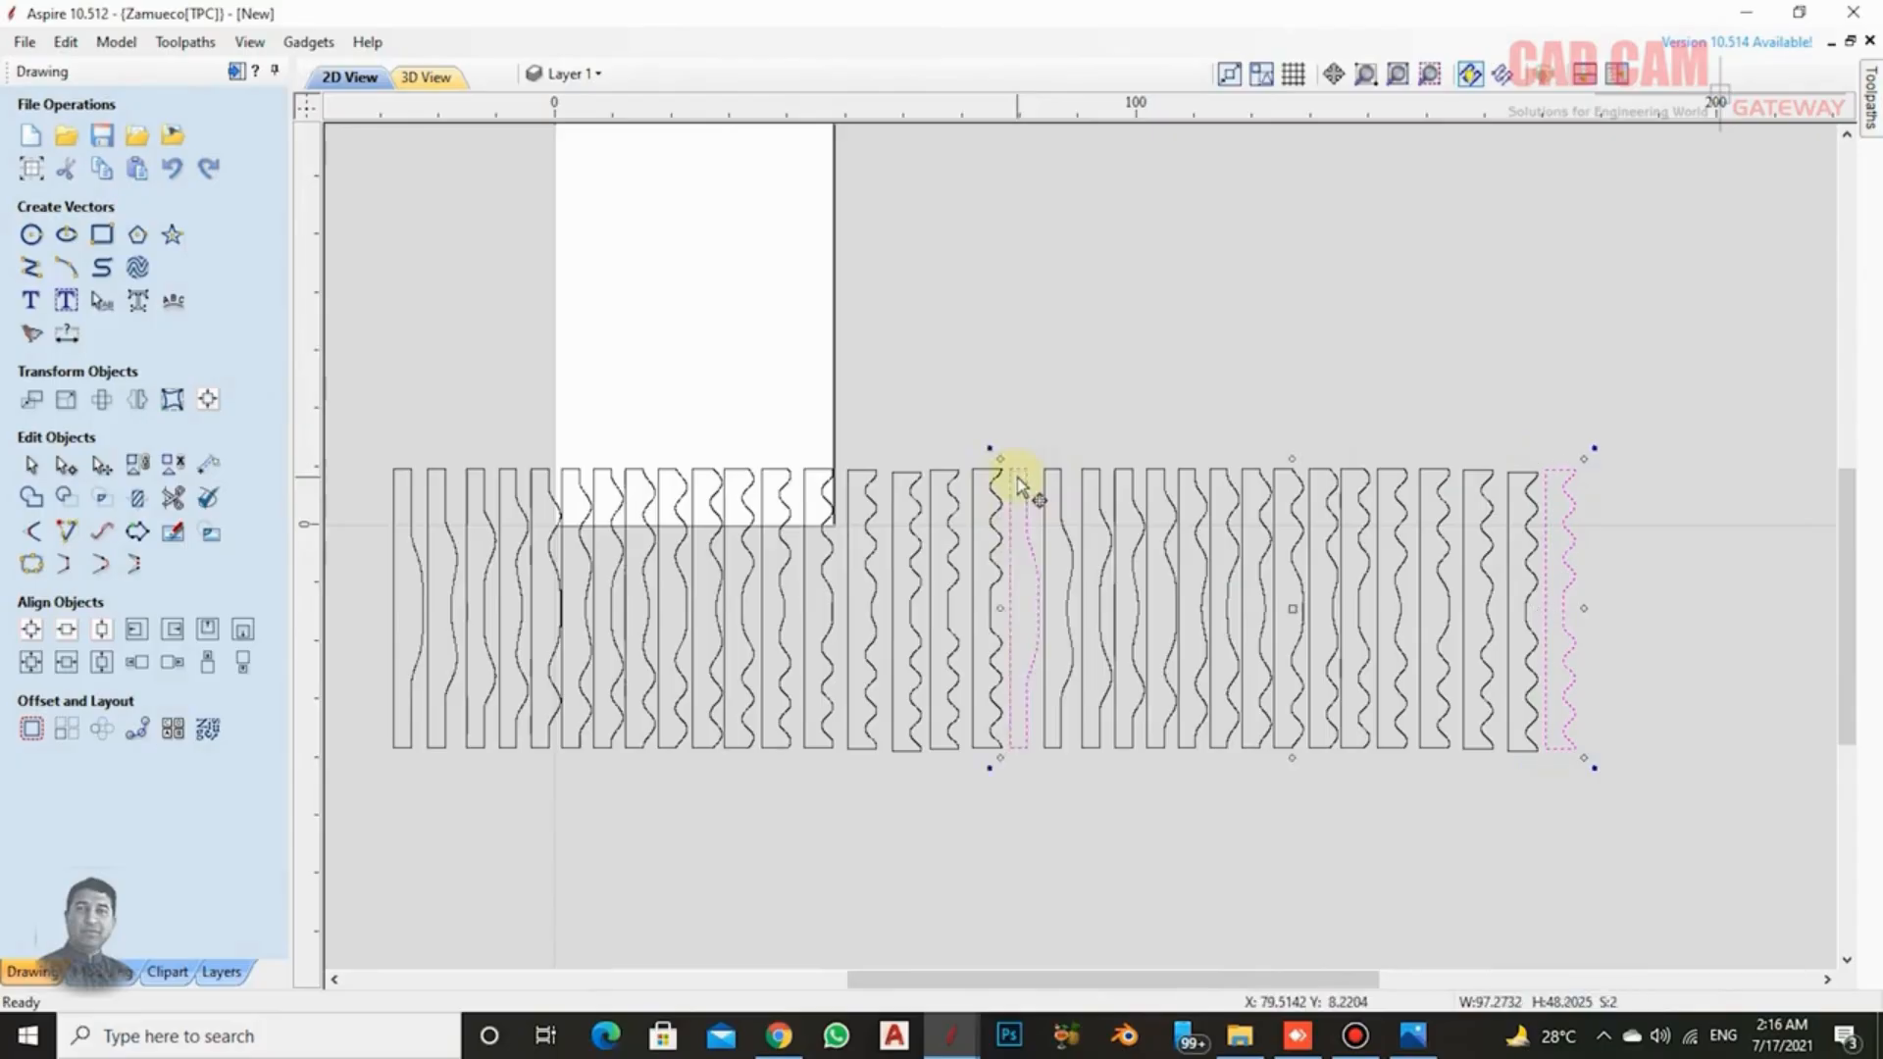
{"action": "left_click", "coordinate": [137, 400]}
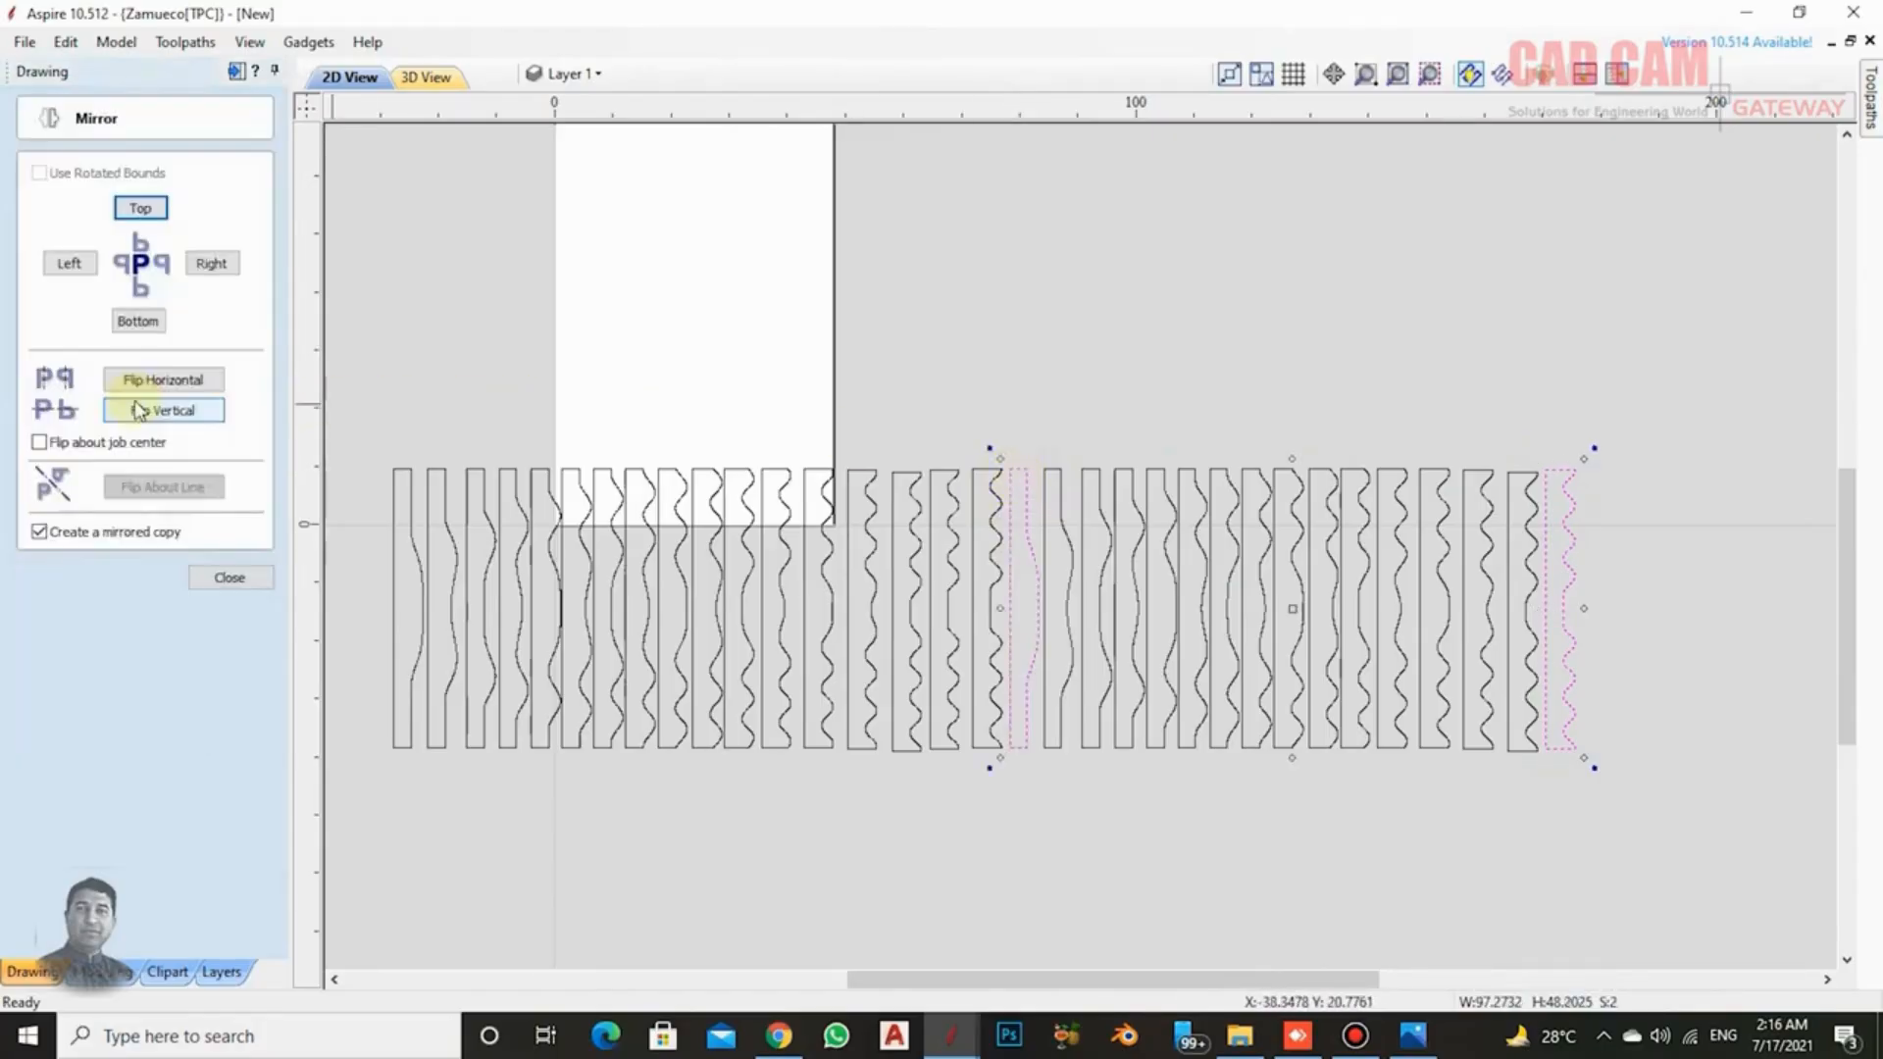
{"action": "left_click", "coordinate": [40, 531]}
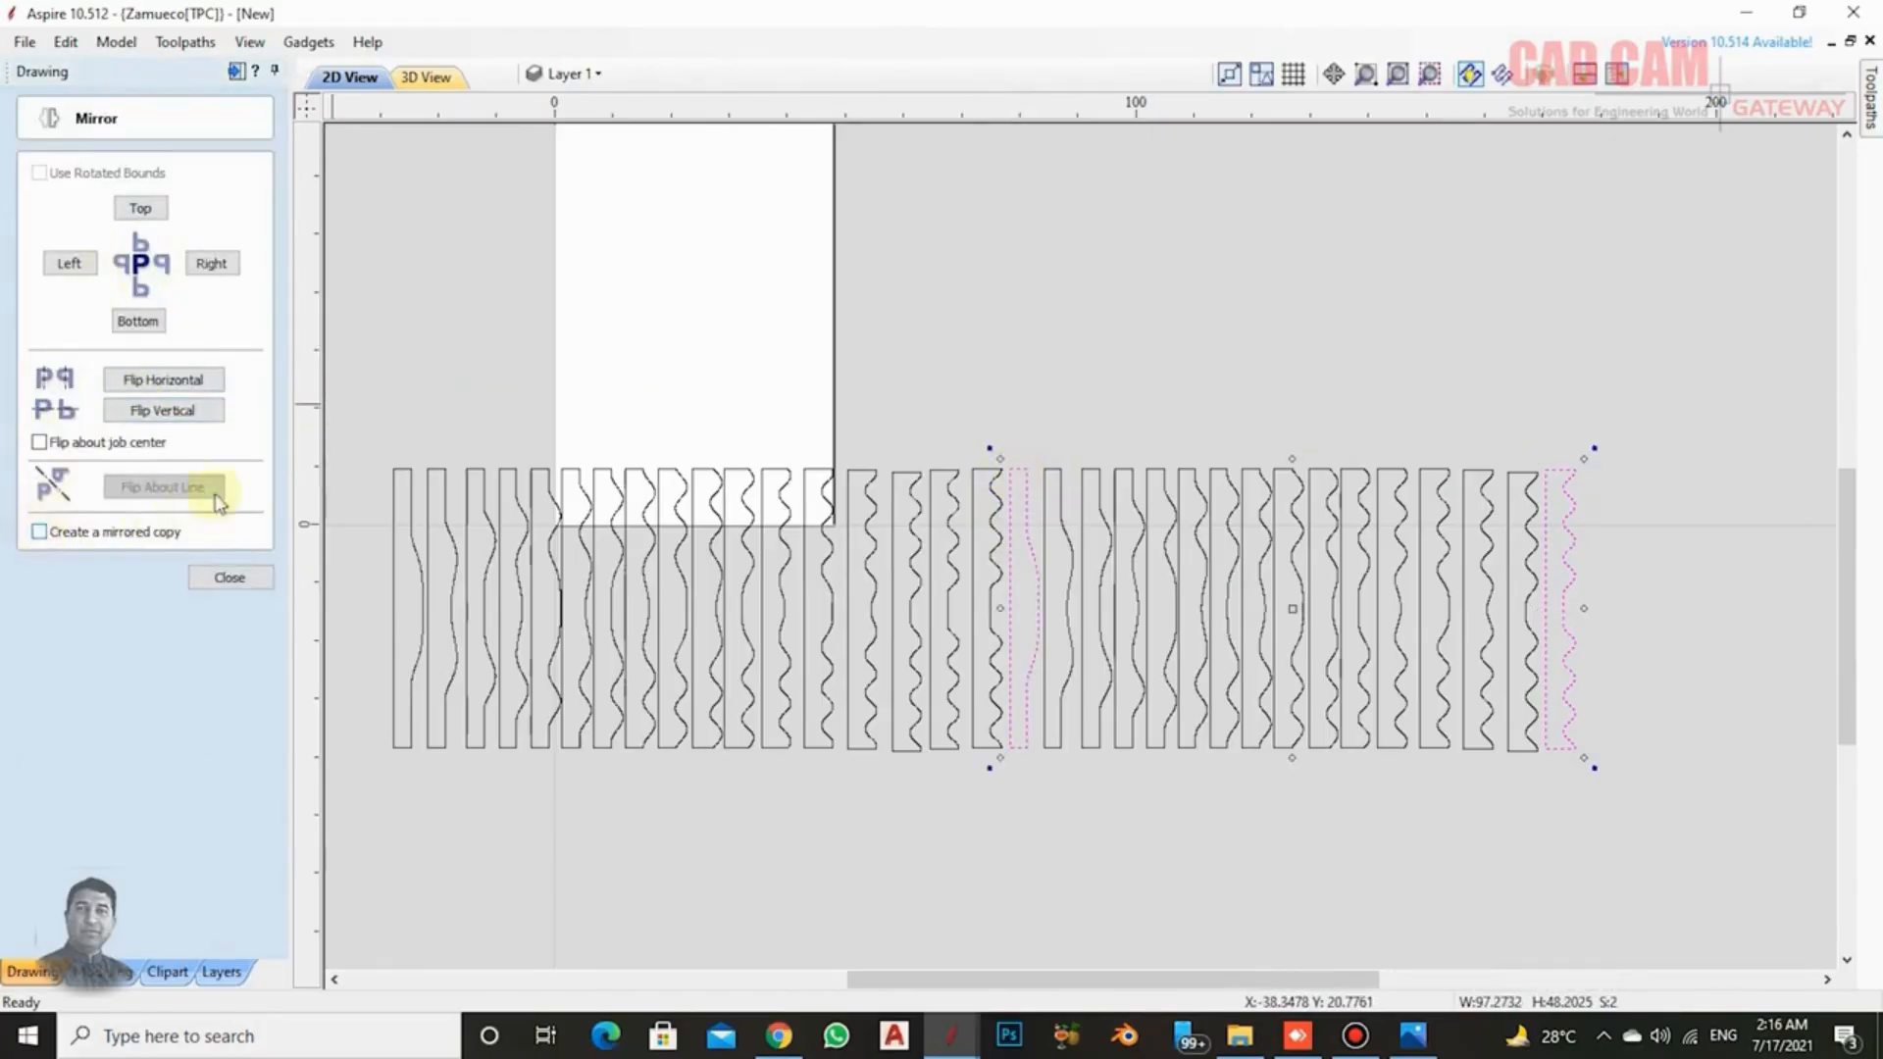
{"action": "left_click", "coordinate": [158, 383]}
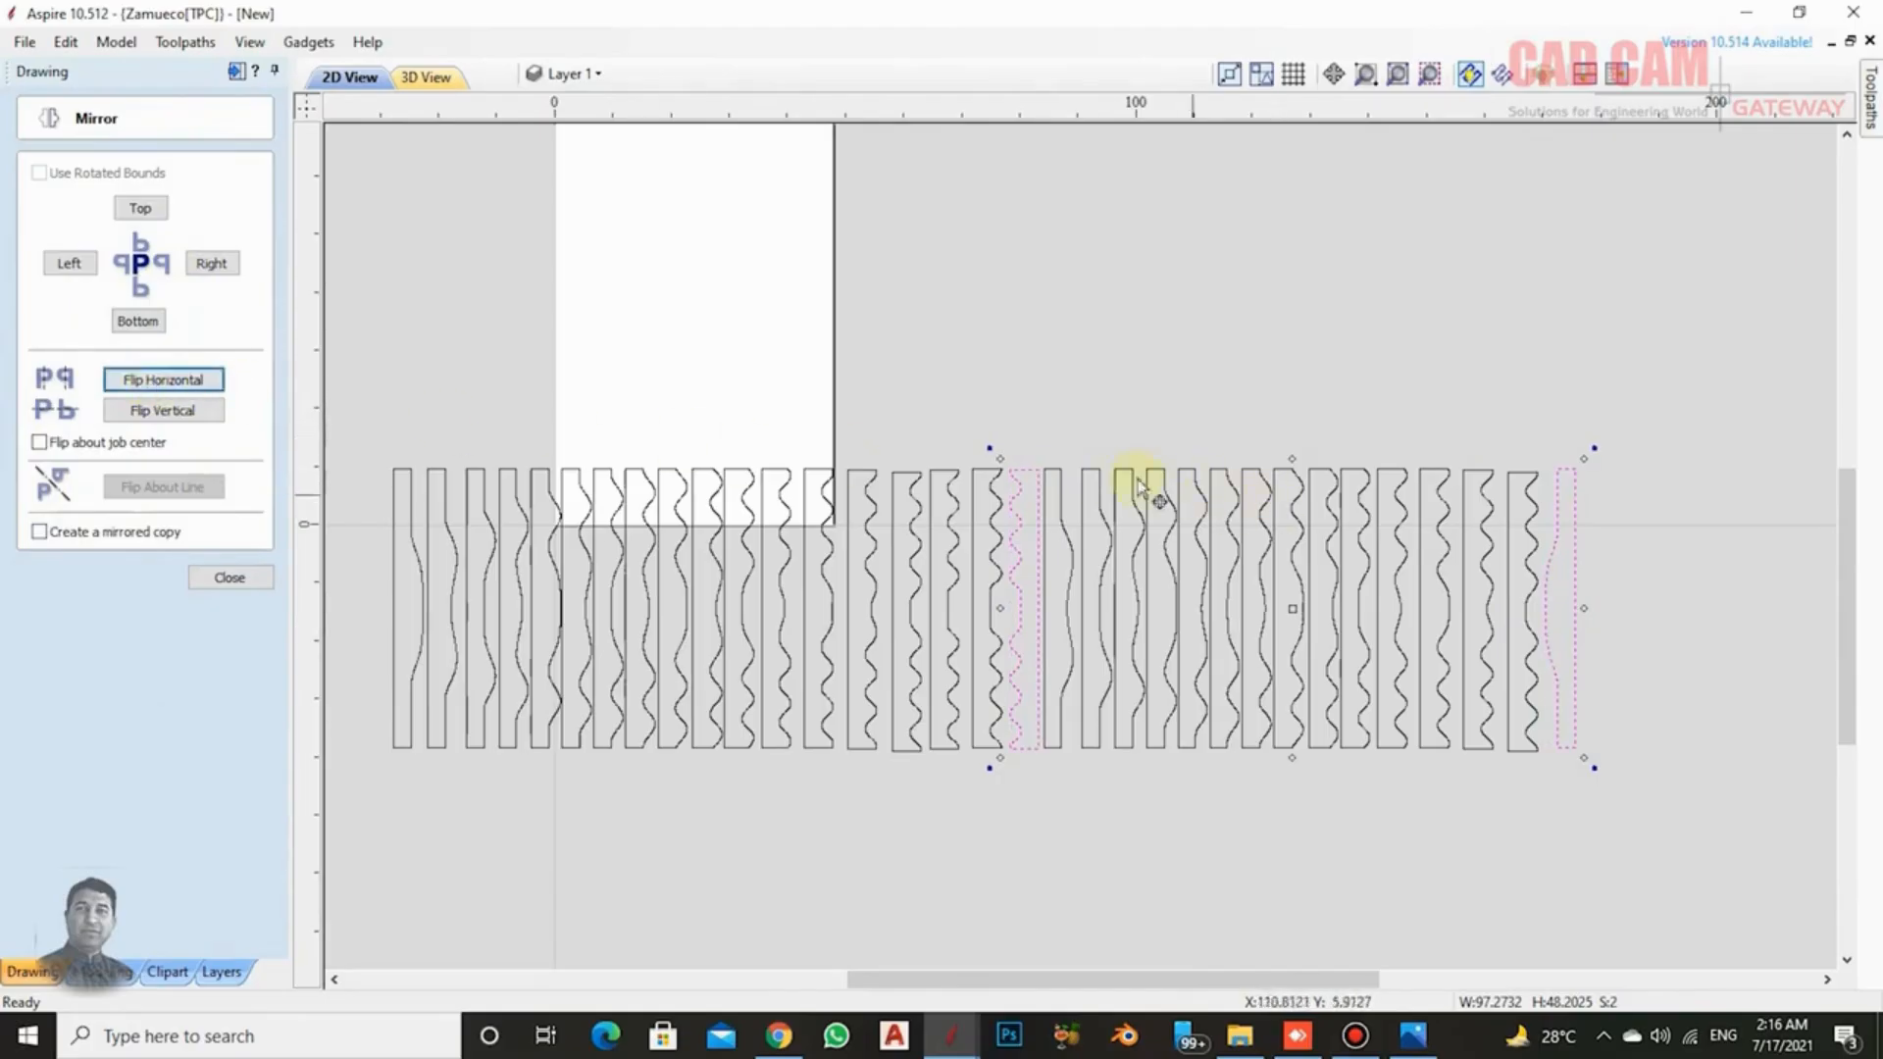
Flip the remaining slices of the duplicated set horizontally in matching pairs, working inwards, to reverse their order.
{"action": "left_click", "coordinate": [1527, 483]}
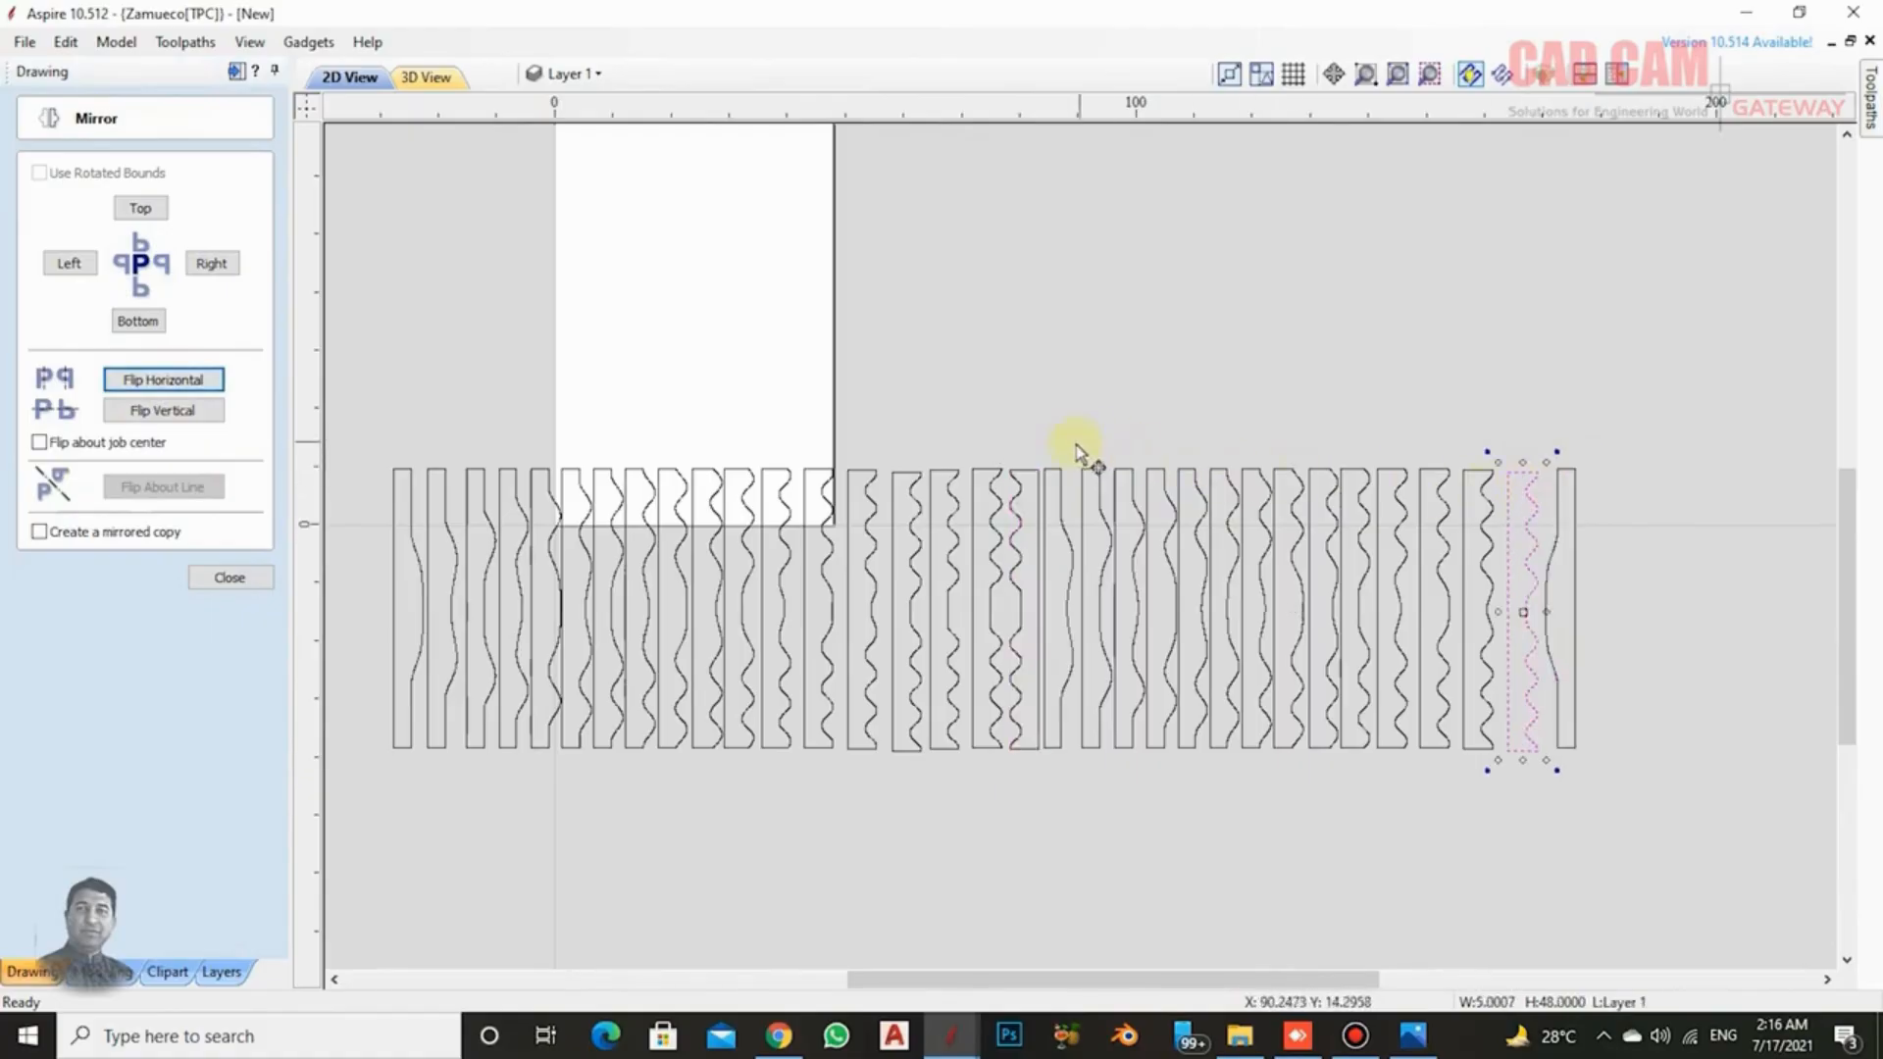
{"action": "left_click", "coordinate": [1049, 480], "text": "shift"}
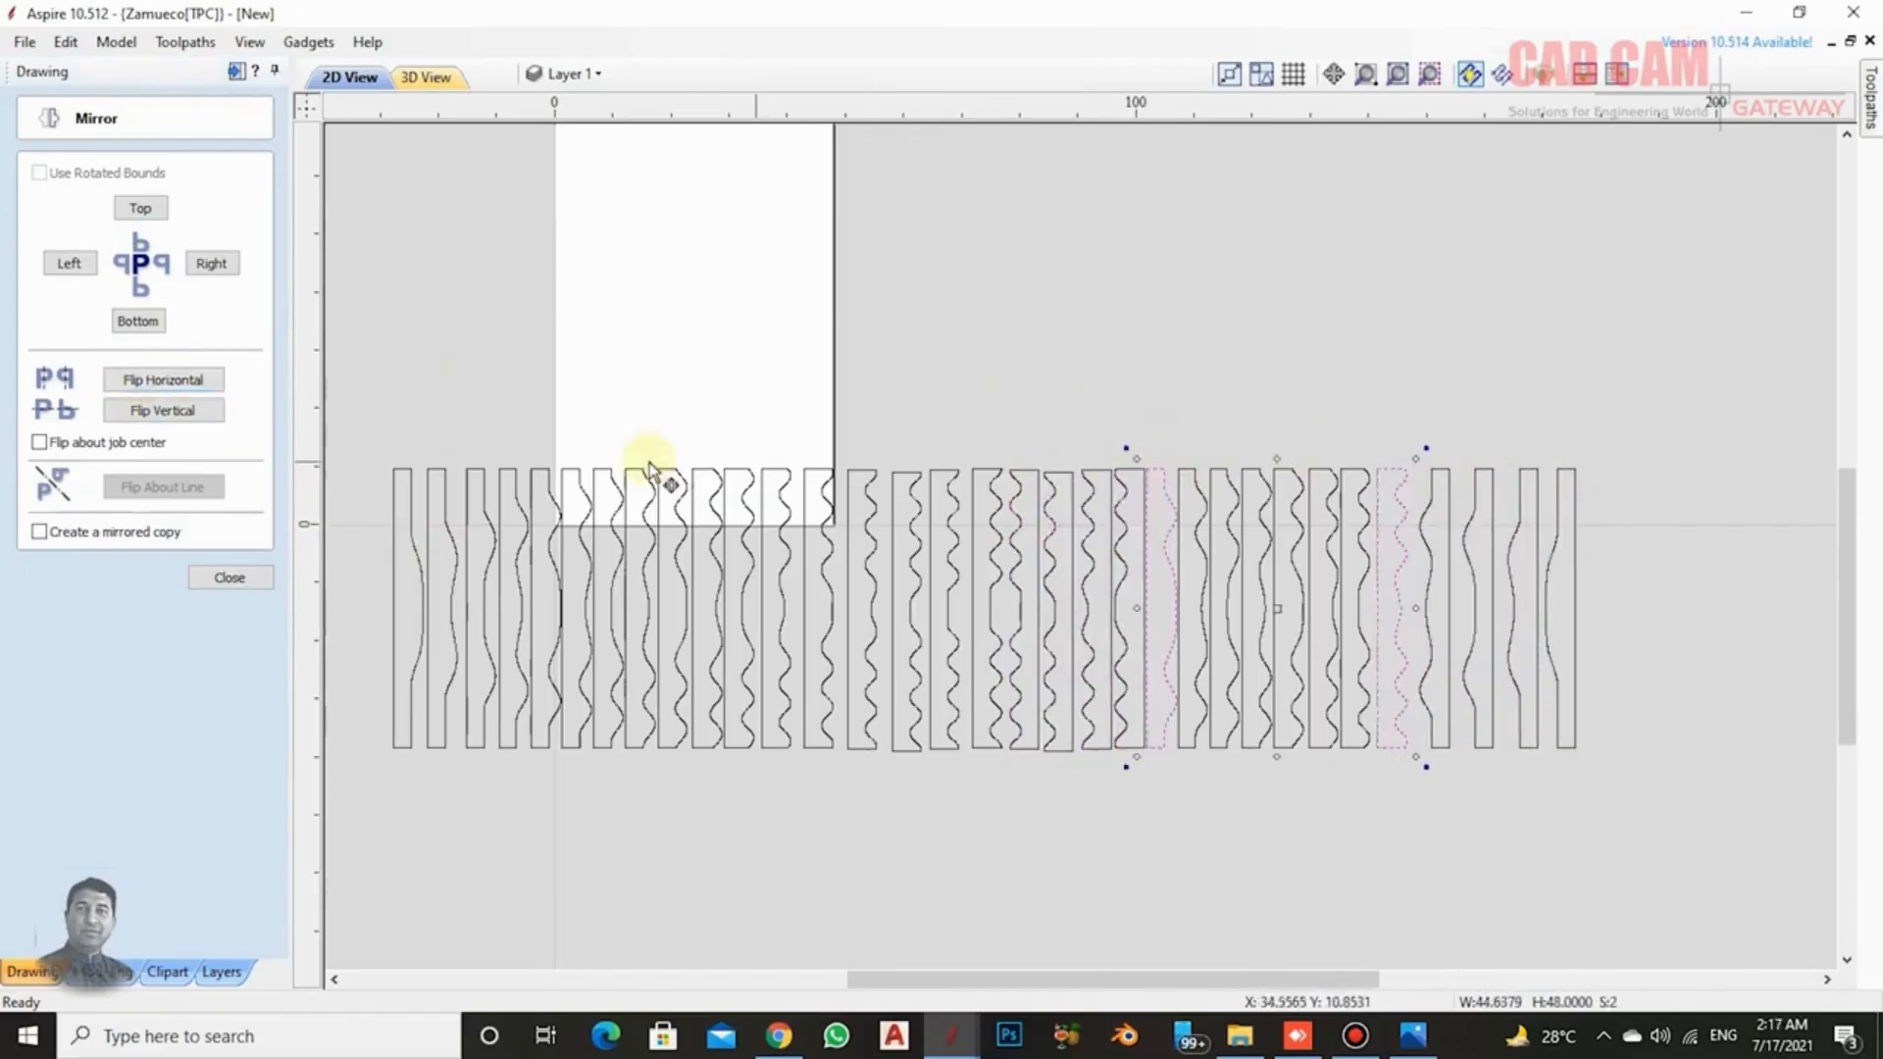
{"action": "left_click", "coordinate": [163, 380]}
{"action": "left_click", "coordinate": [1194, 471]}
{"action": "left_click", "coordinate": [1354, 471], "text": "shift"}
{"action": "left_click", "coordinate": [163, 380]}
{"action": "left_click", "coordinate": [162, 380]}
{"action": "left_click", "coordinate": [162, 379]}
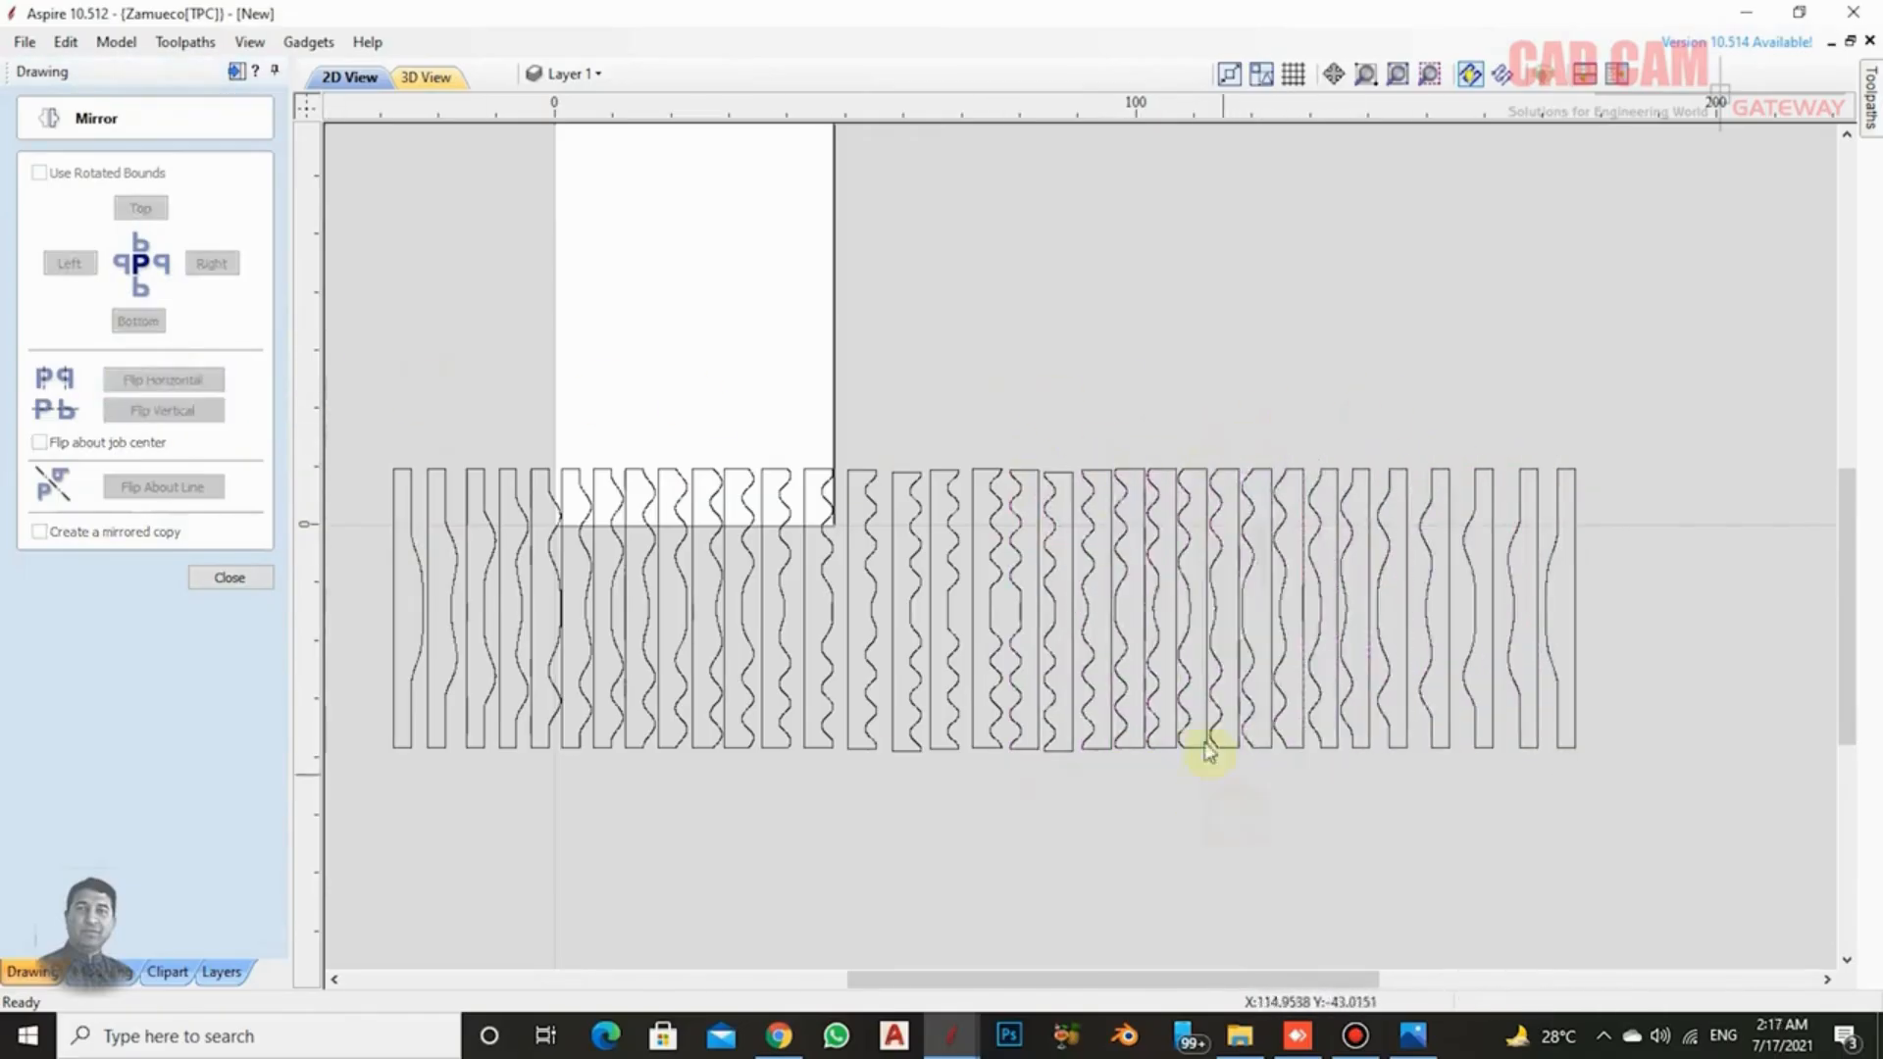
Flip the five outermost slices of the duplicated set horizontally, one at a time, working inwards.
{"action": "left_click", "coordinate": [1566, 471]}
{"action": "left_click", "coordinate": [163, 380]}
{"action": "left_click", "coordinate": [1528, 471]}
{"action": "left_click", "coordinate": [204, 379]}
{"action": "left_click", "coordinate": [1484, 471]}
{"action": "left_click", "coordinate": [204, 379]}
{"action": "left_click", "coordinate": [1439, 470]}
{"action": "left_click", "coordinate": [204, 380]}
{"action": "left_click", "coordinate": [1399, 471]}
{"action": "left_click", "coordinate": [204, 380]}
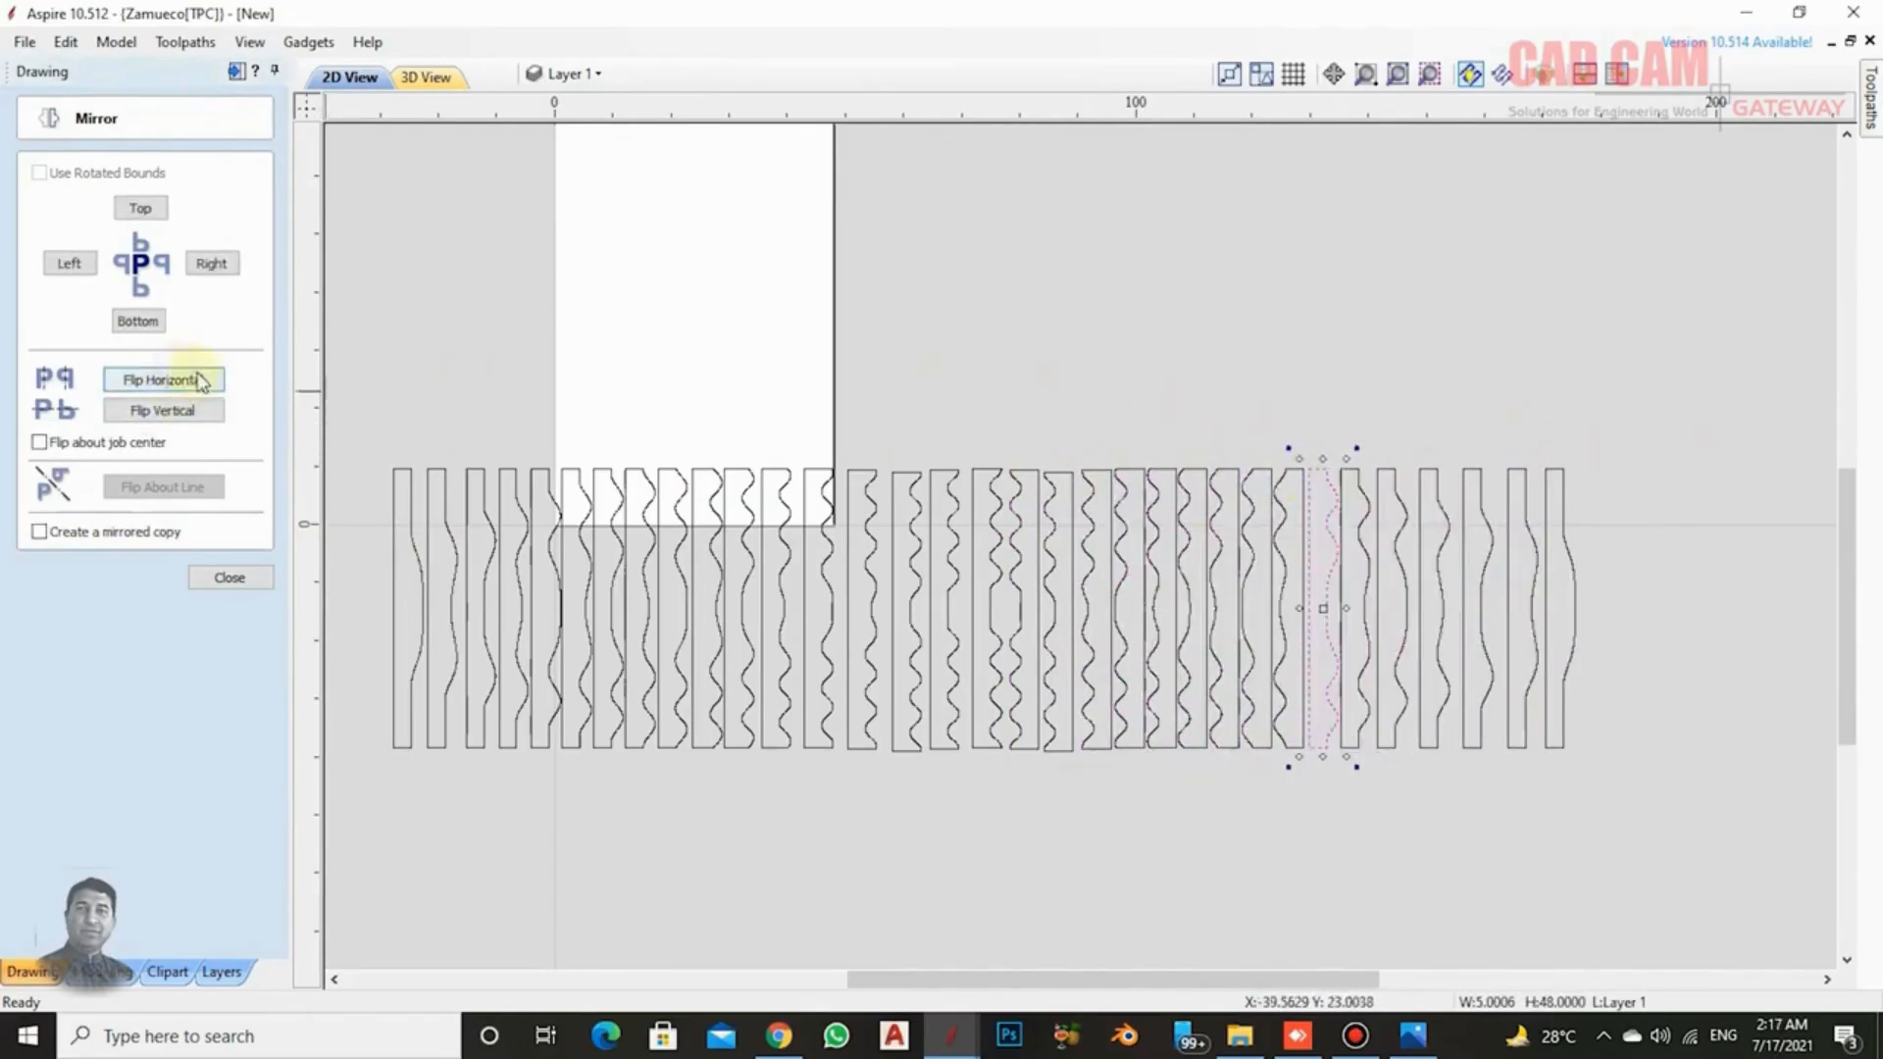
Flip the remaining backward-facing slices of the duplicated set horizontally so all wavy edges face the same way as the originals.
{"action": "left_click", "coordinate": [1256, 470]}
{"action": "left_click", "coordinate": [204, 379]}
{"action": "left_click", "coordinate": [1224, 471]}
{"action": "left_click", "coordinate": [186, 382]}
{"action": "left_click", "coordinate": [1191, 471]}
{"action": "left_click", "coordinate": [204, 380]}
{"action": "left_click", "coordinate": [1160, 471]}
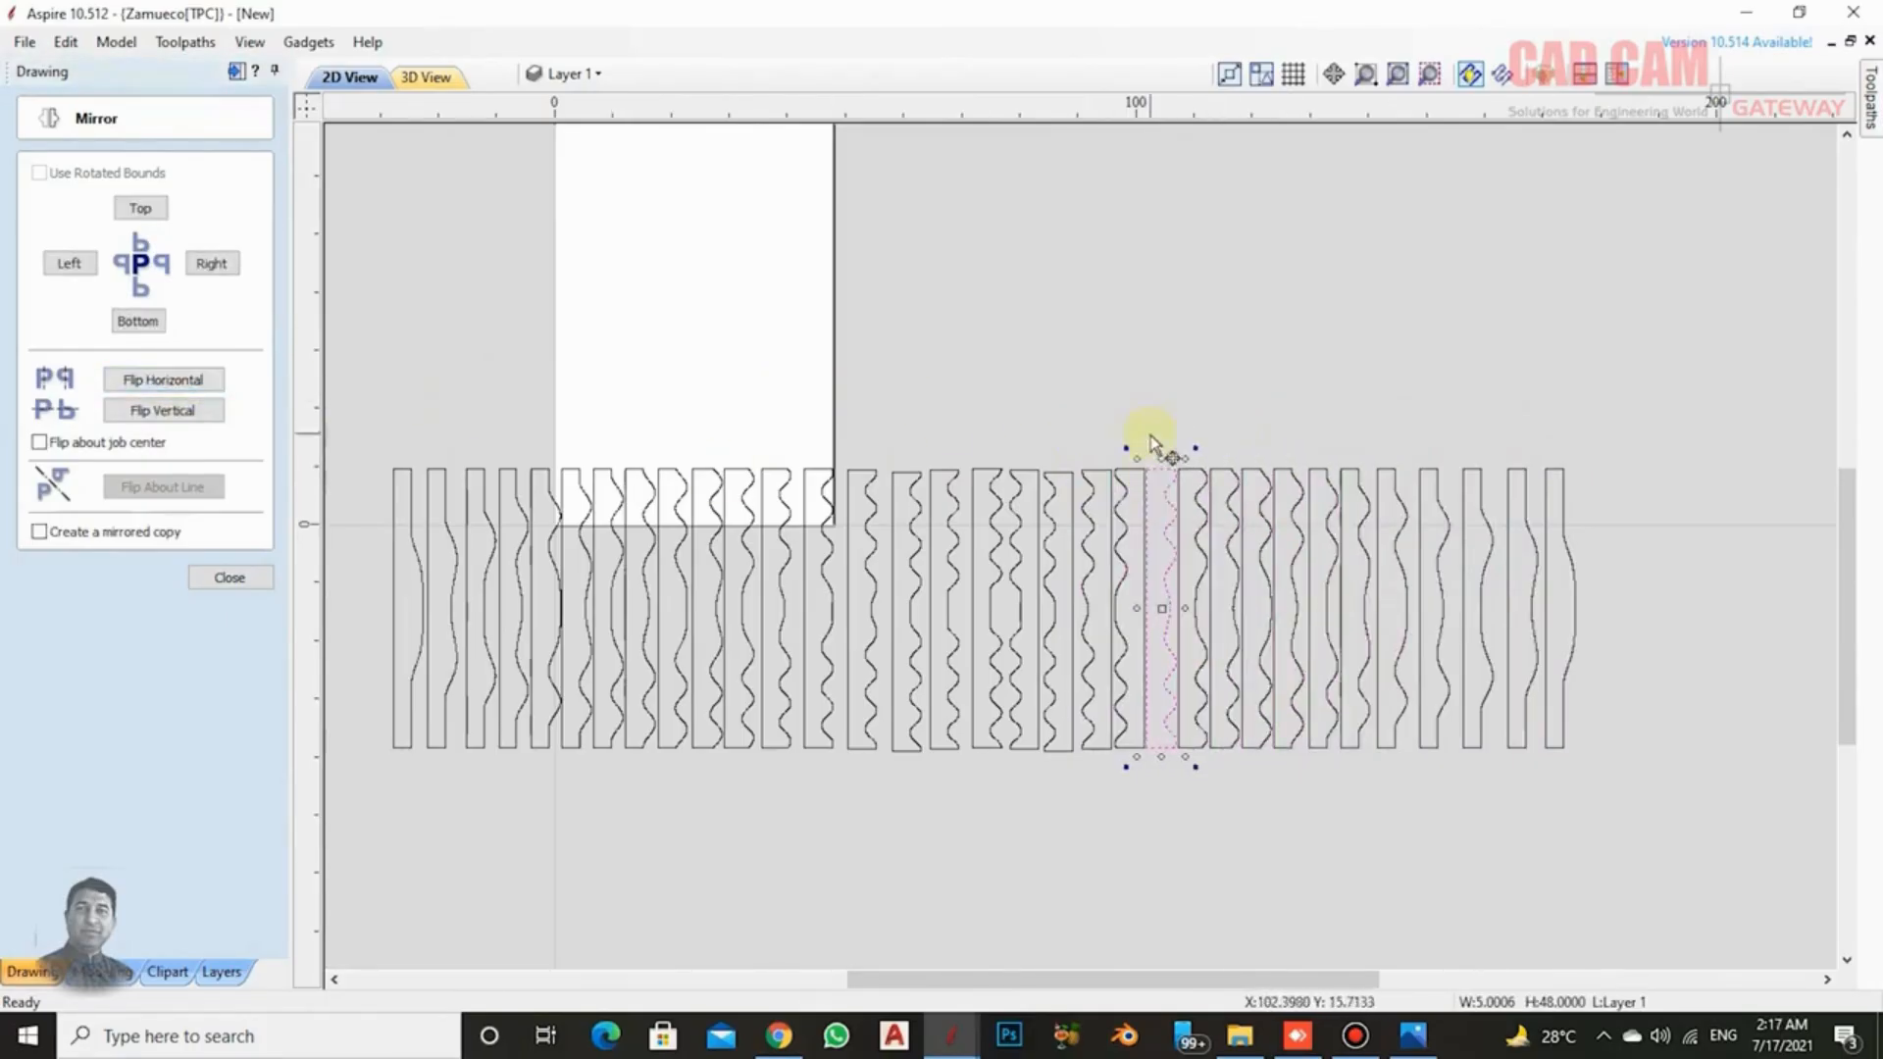
{"action": "left_click", "coordinate": [204, 379]}
{"action": "left_click", "coordinate": [1058, 473]}
{"action": "left_click", "coordinate": [204, 380]}
{"action": "left_click", "coordinate": [1024, 471]}
{"action": "left_click", "coordinate": [204, 380]}
{"action": "left_click", "coordinate": [1462, 816]}
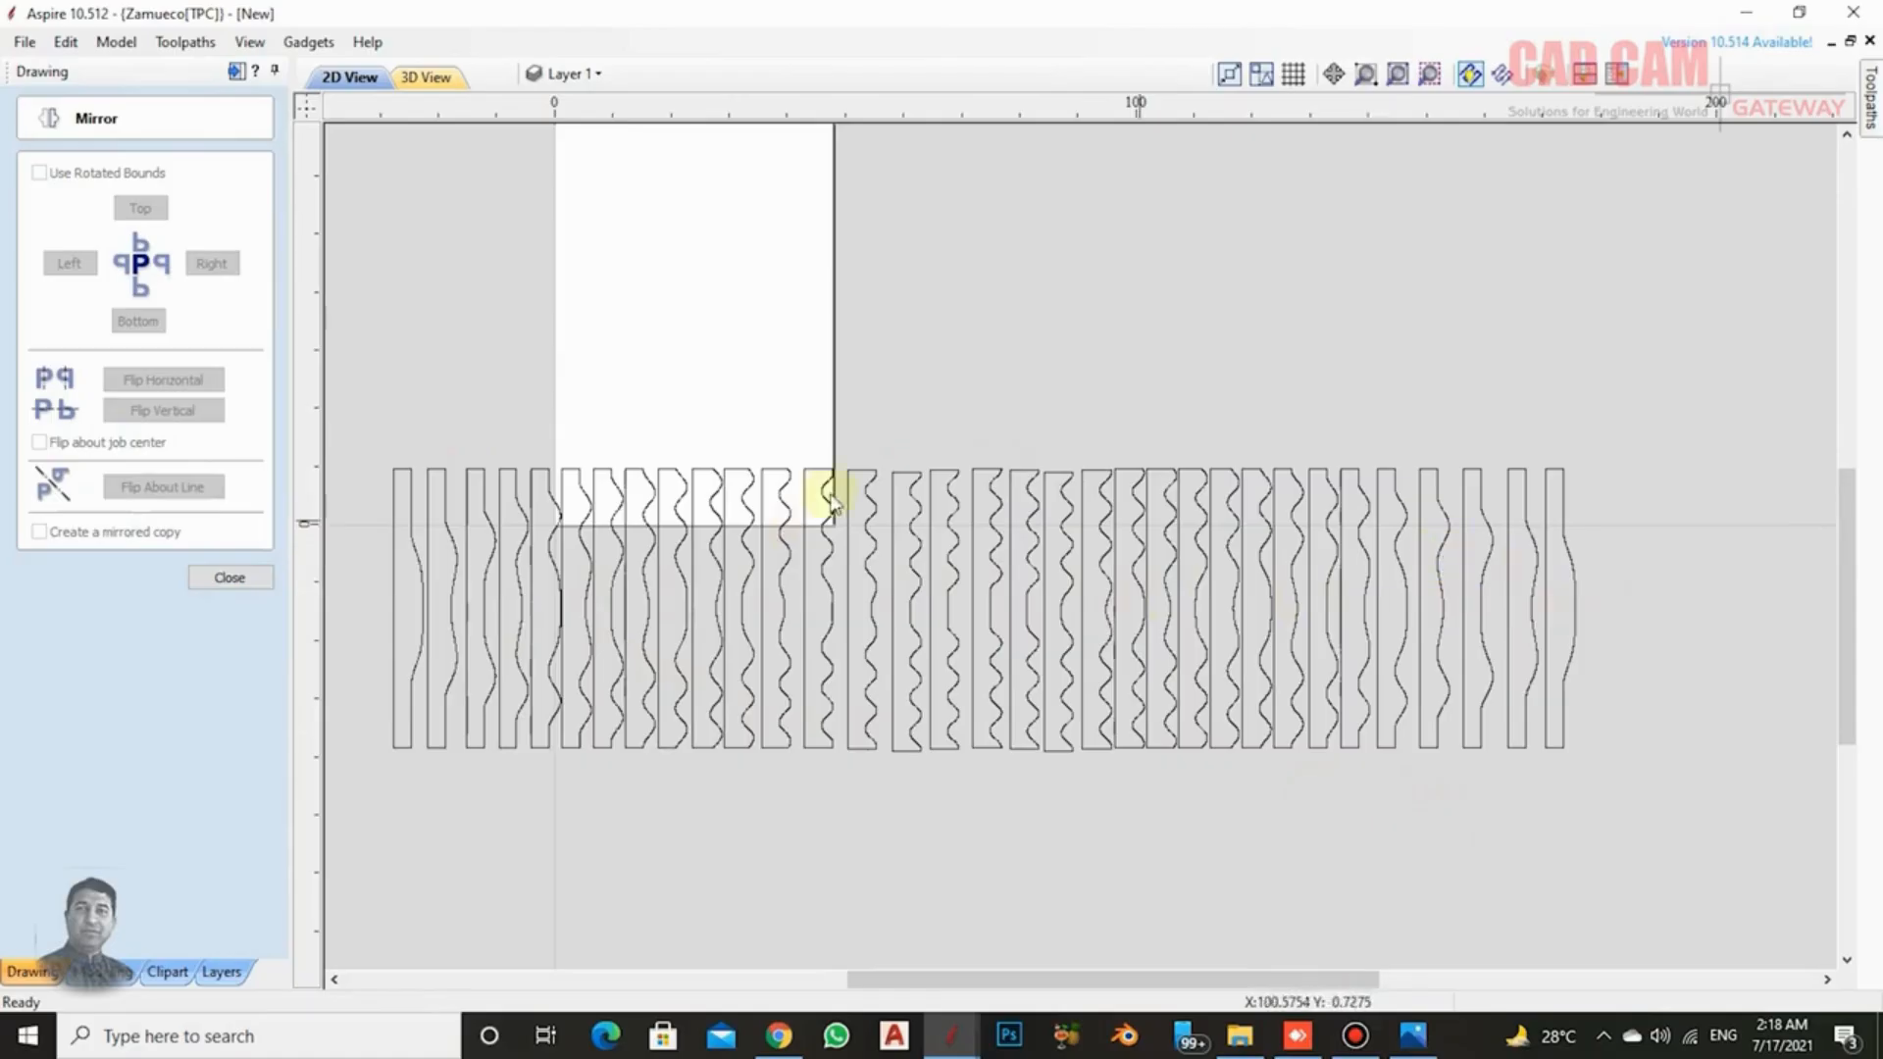
Select the entire row of slices and centre it vertically on the sheet.
{"action": "scroll", "coordinate": [1001, 664], "scroll_direction": "down", "scroll_amount": 5}
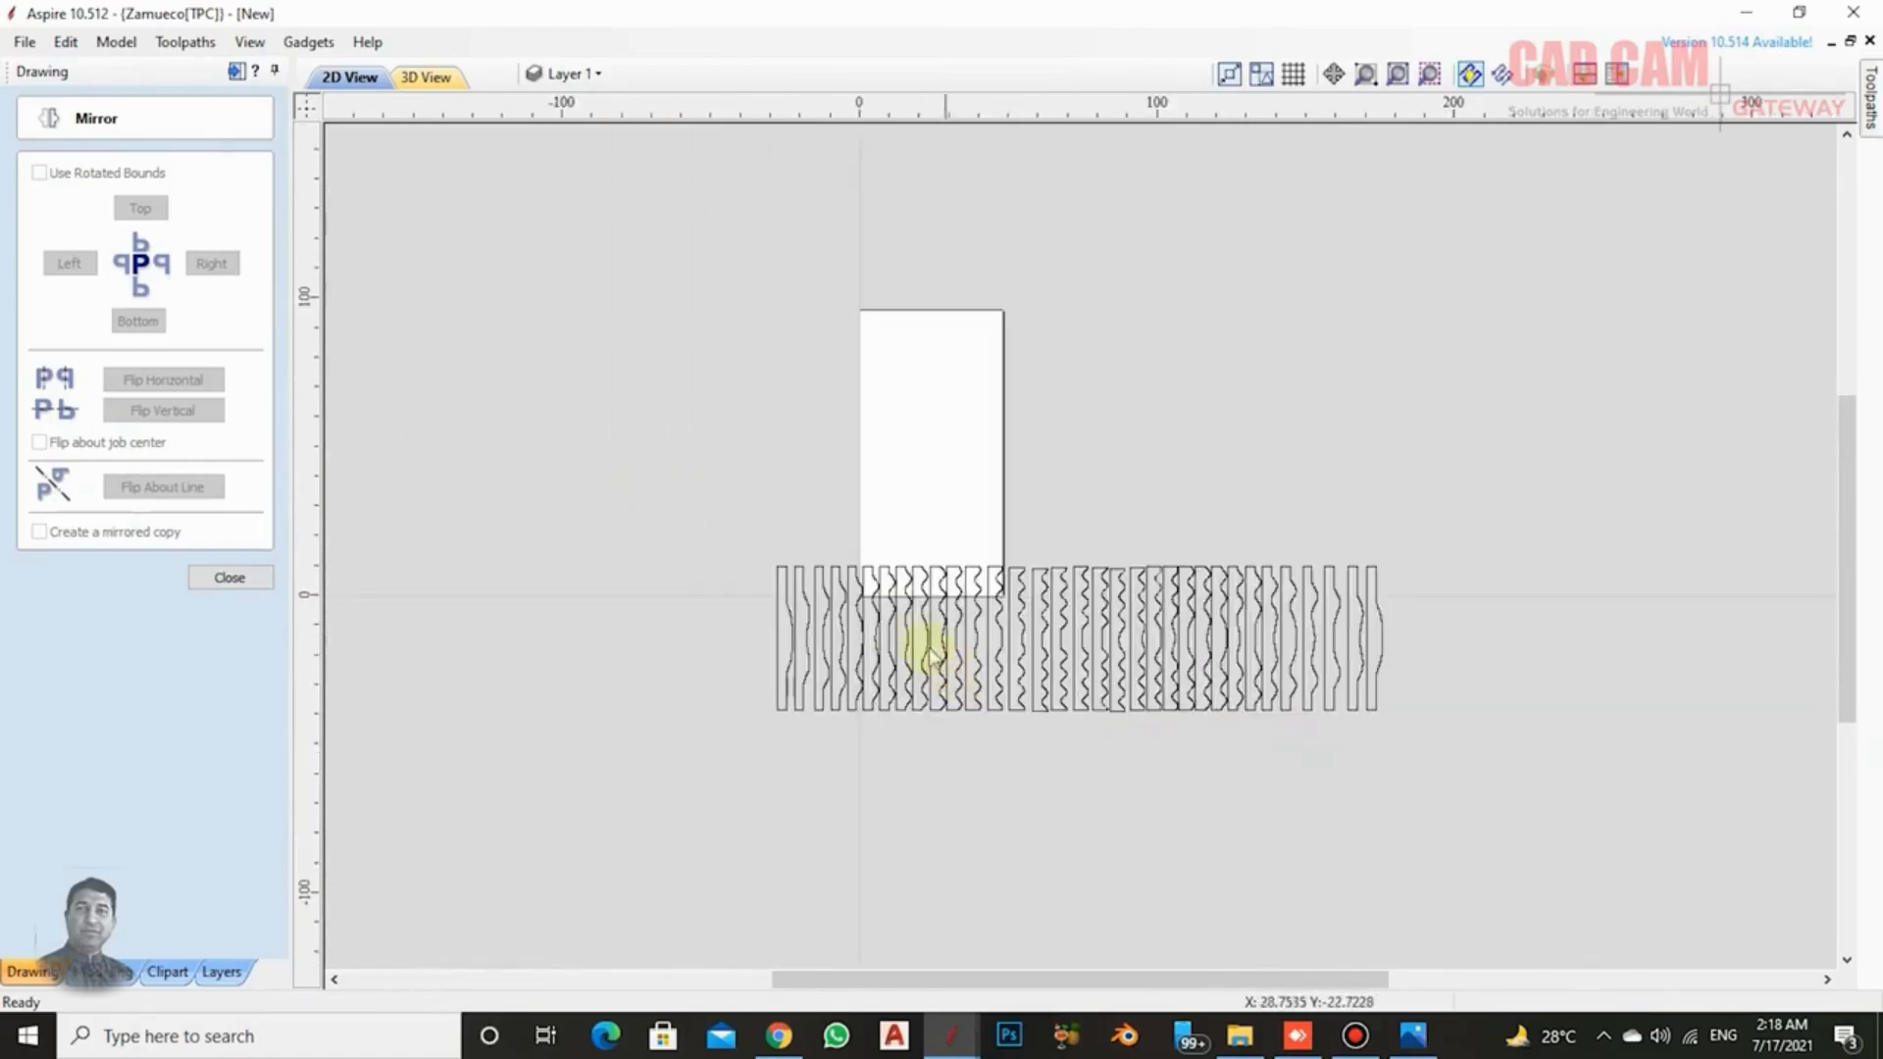
{"action": "left_click_drag", "start_coordinate": [1030, 659], "coordinate": [1422, 750]}
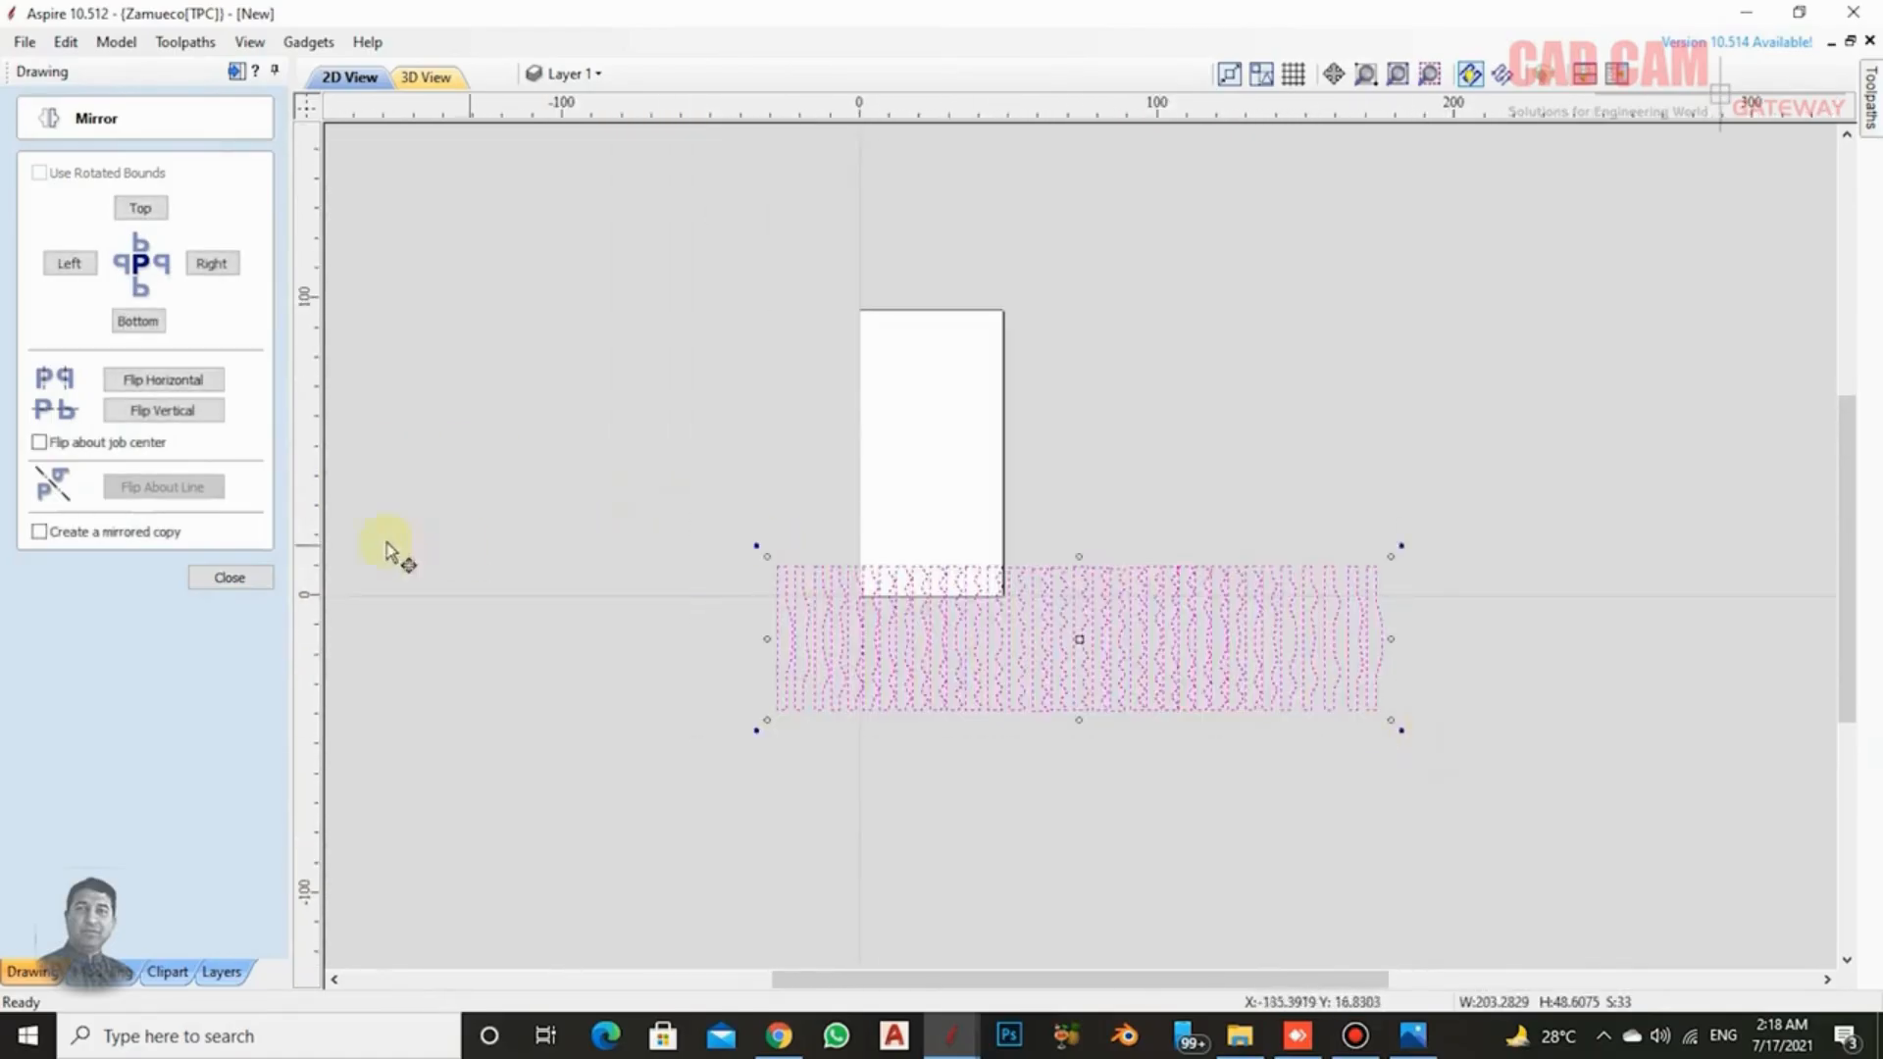
{"action": "left_click", "coordinate": [229, 578]}
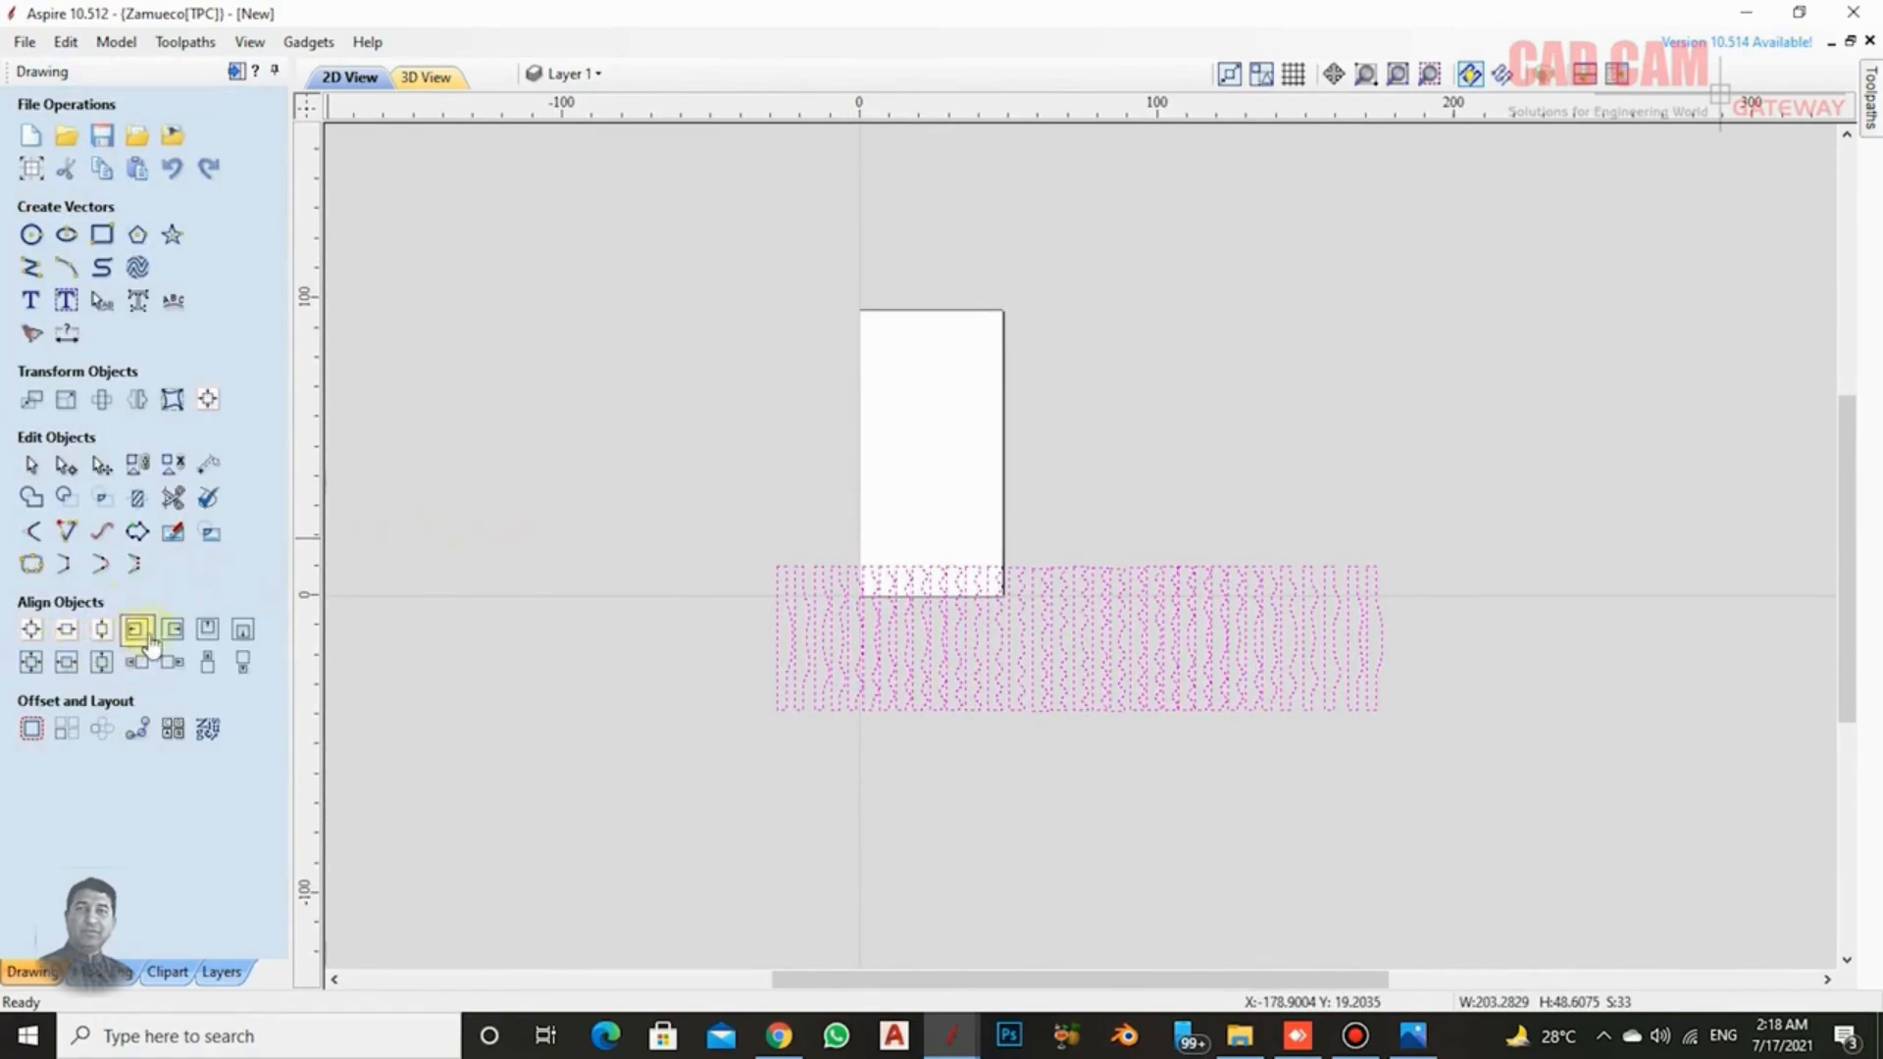
{"action": "left_click", "coordinate": [245, 642]}
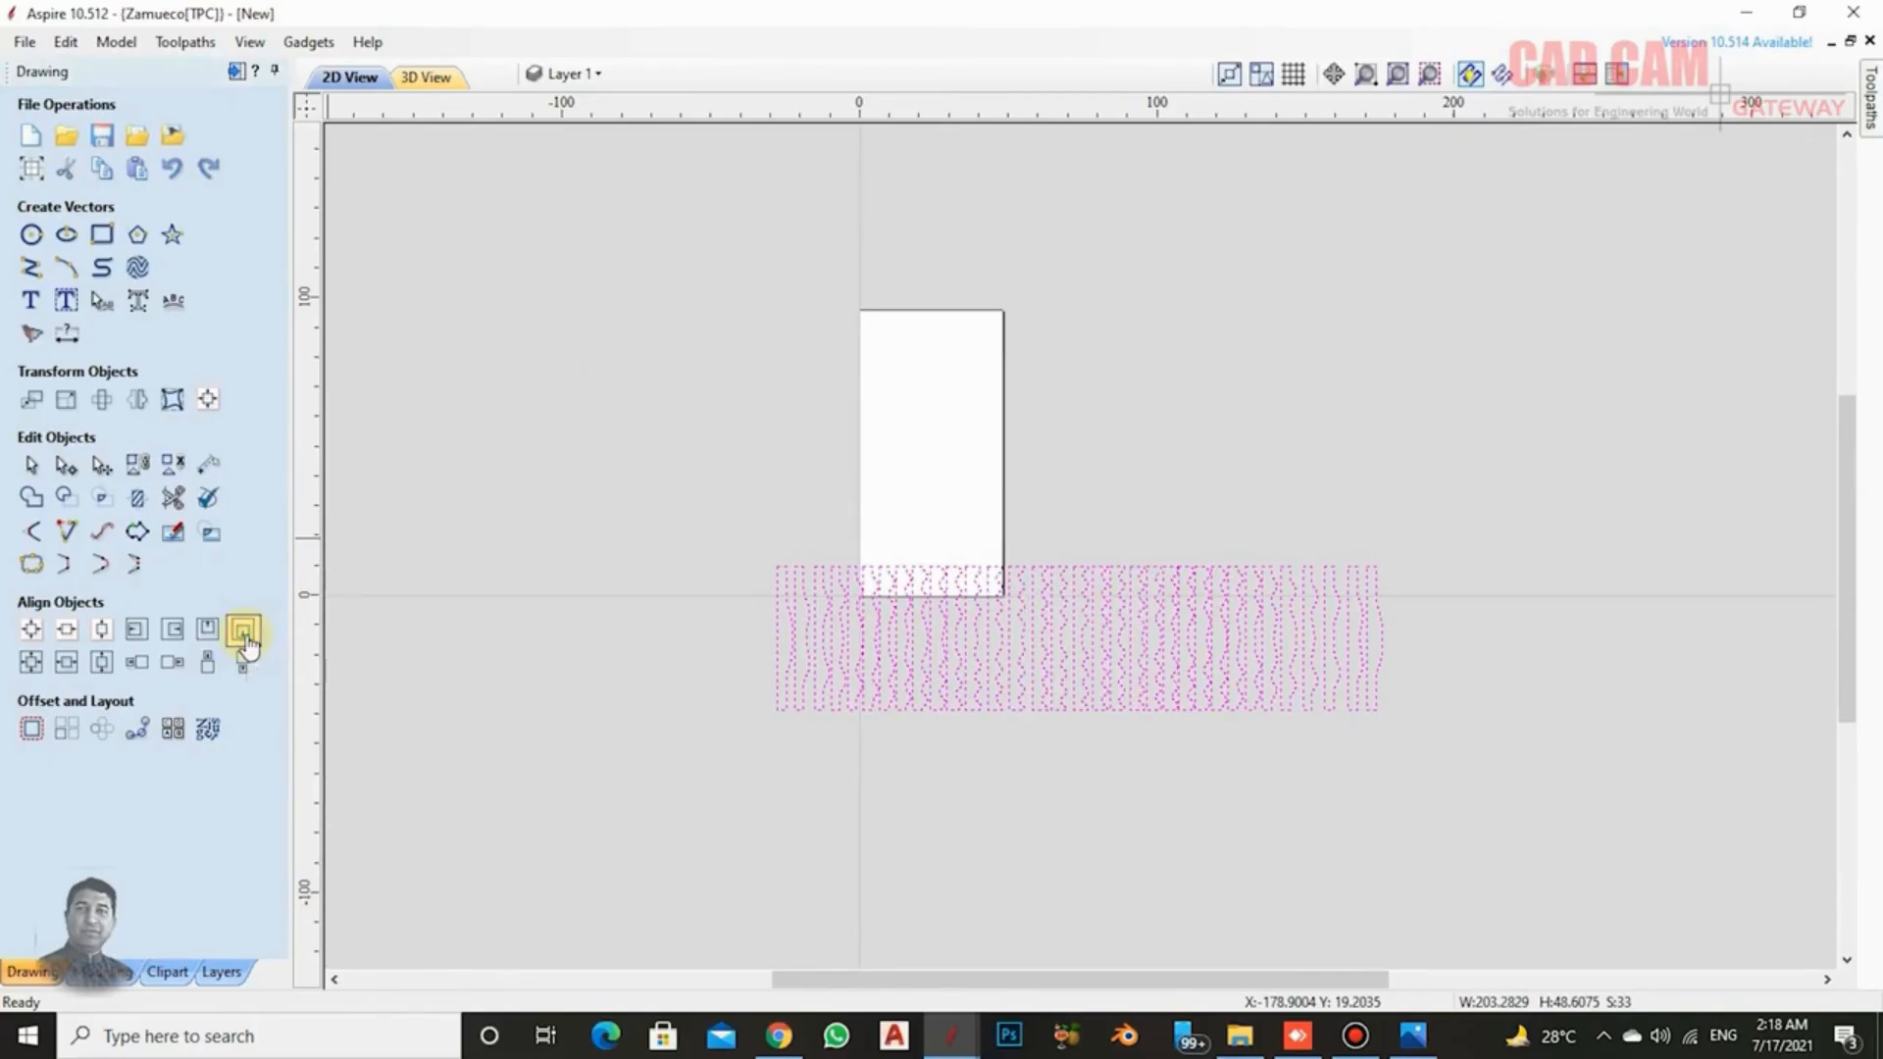
{"action": "left_click", "coordinate": [103, 631]}
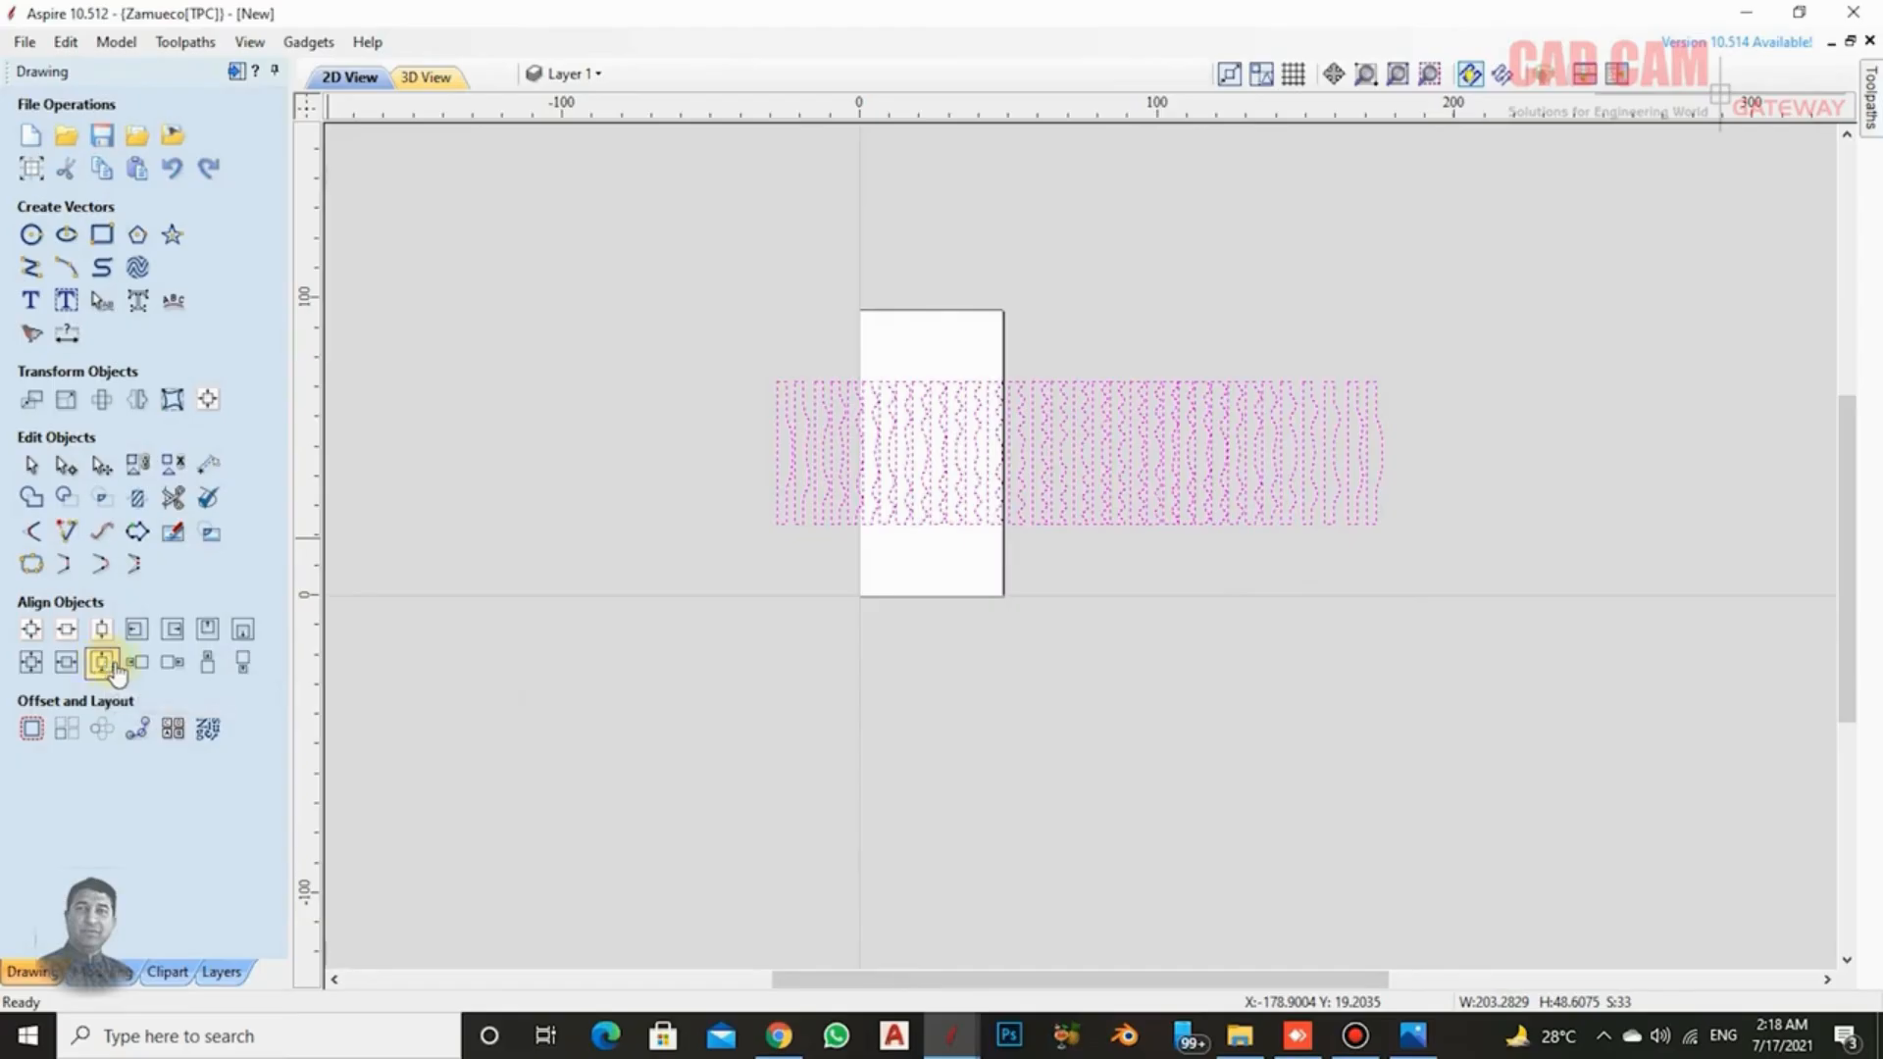
Rotate all the slices by a relative 90 degrees about their centre and save the file as New2 vector.
{"action": "left_click", "coordinate": [102, 399]}
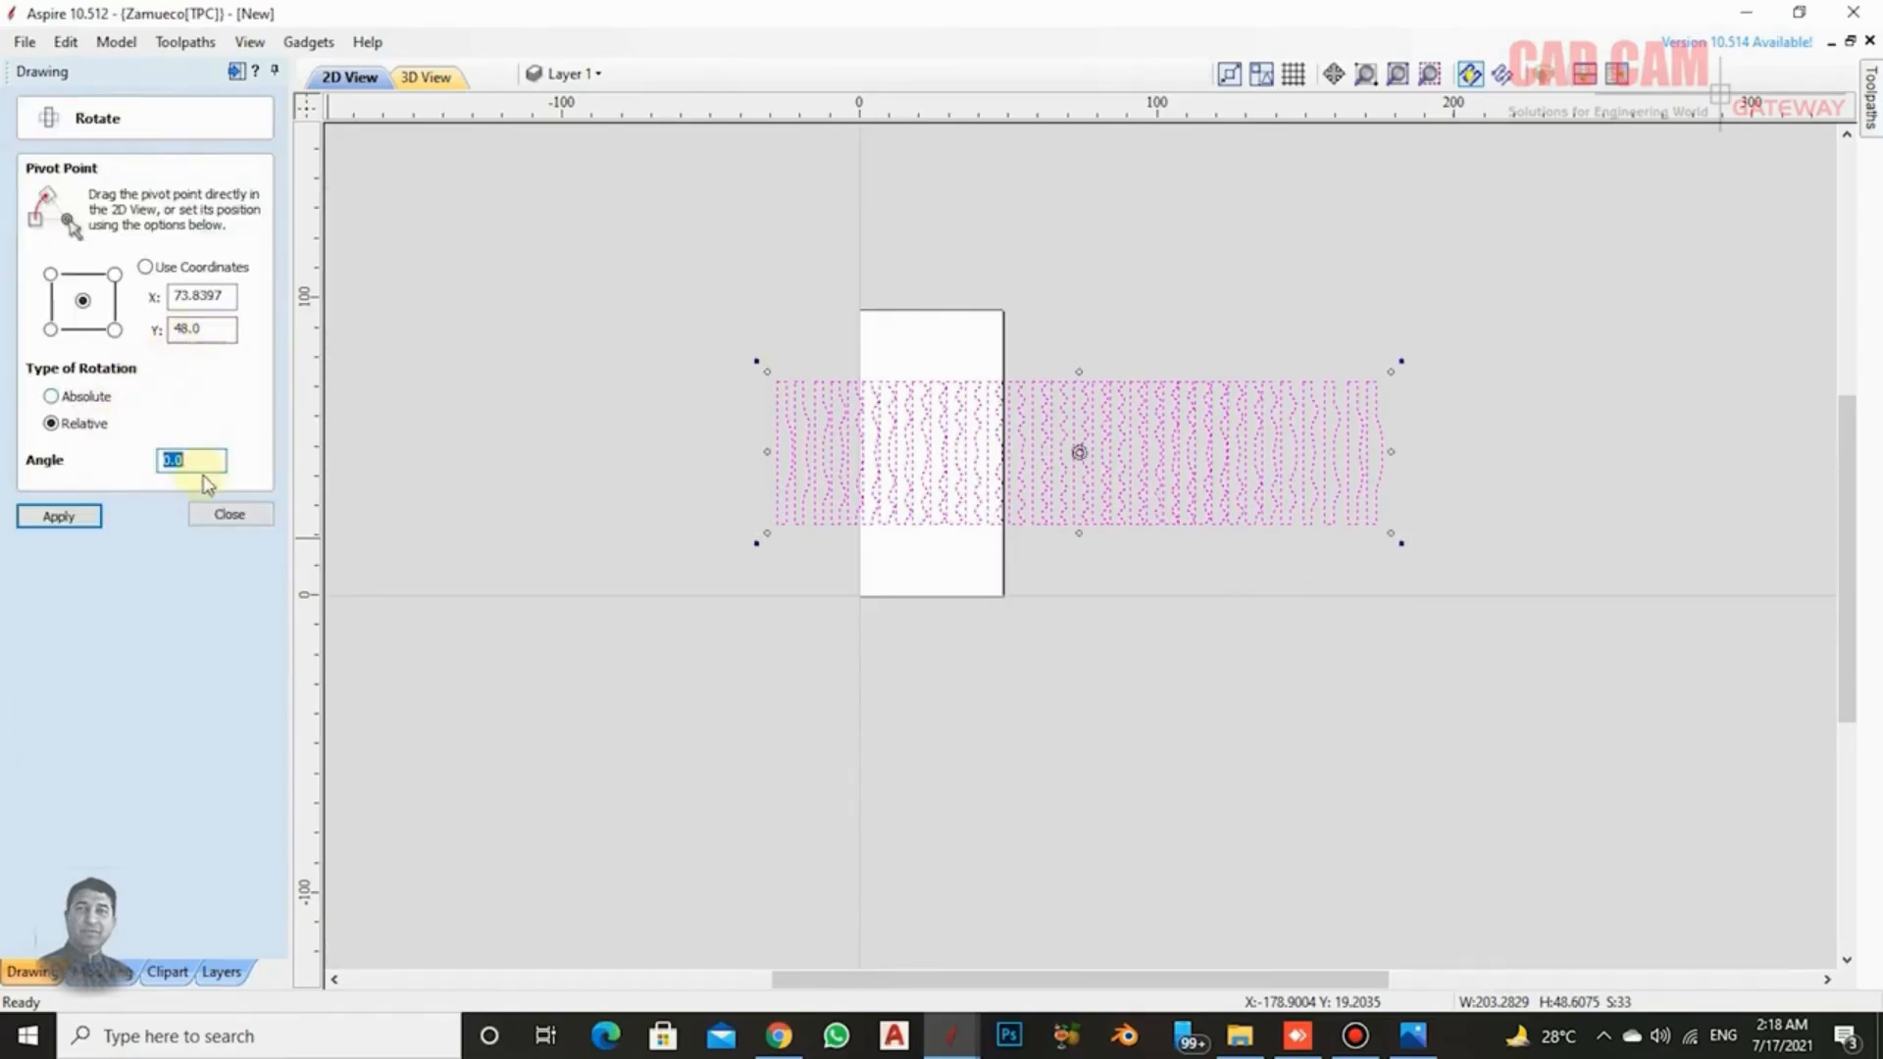
{"action": "type", "text": "90"}
{"action": "key", "text": "Return"}
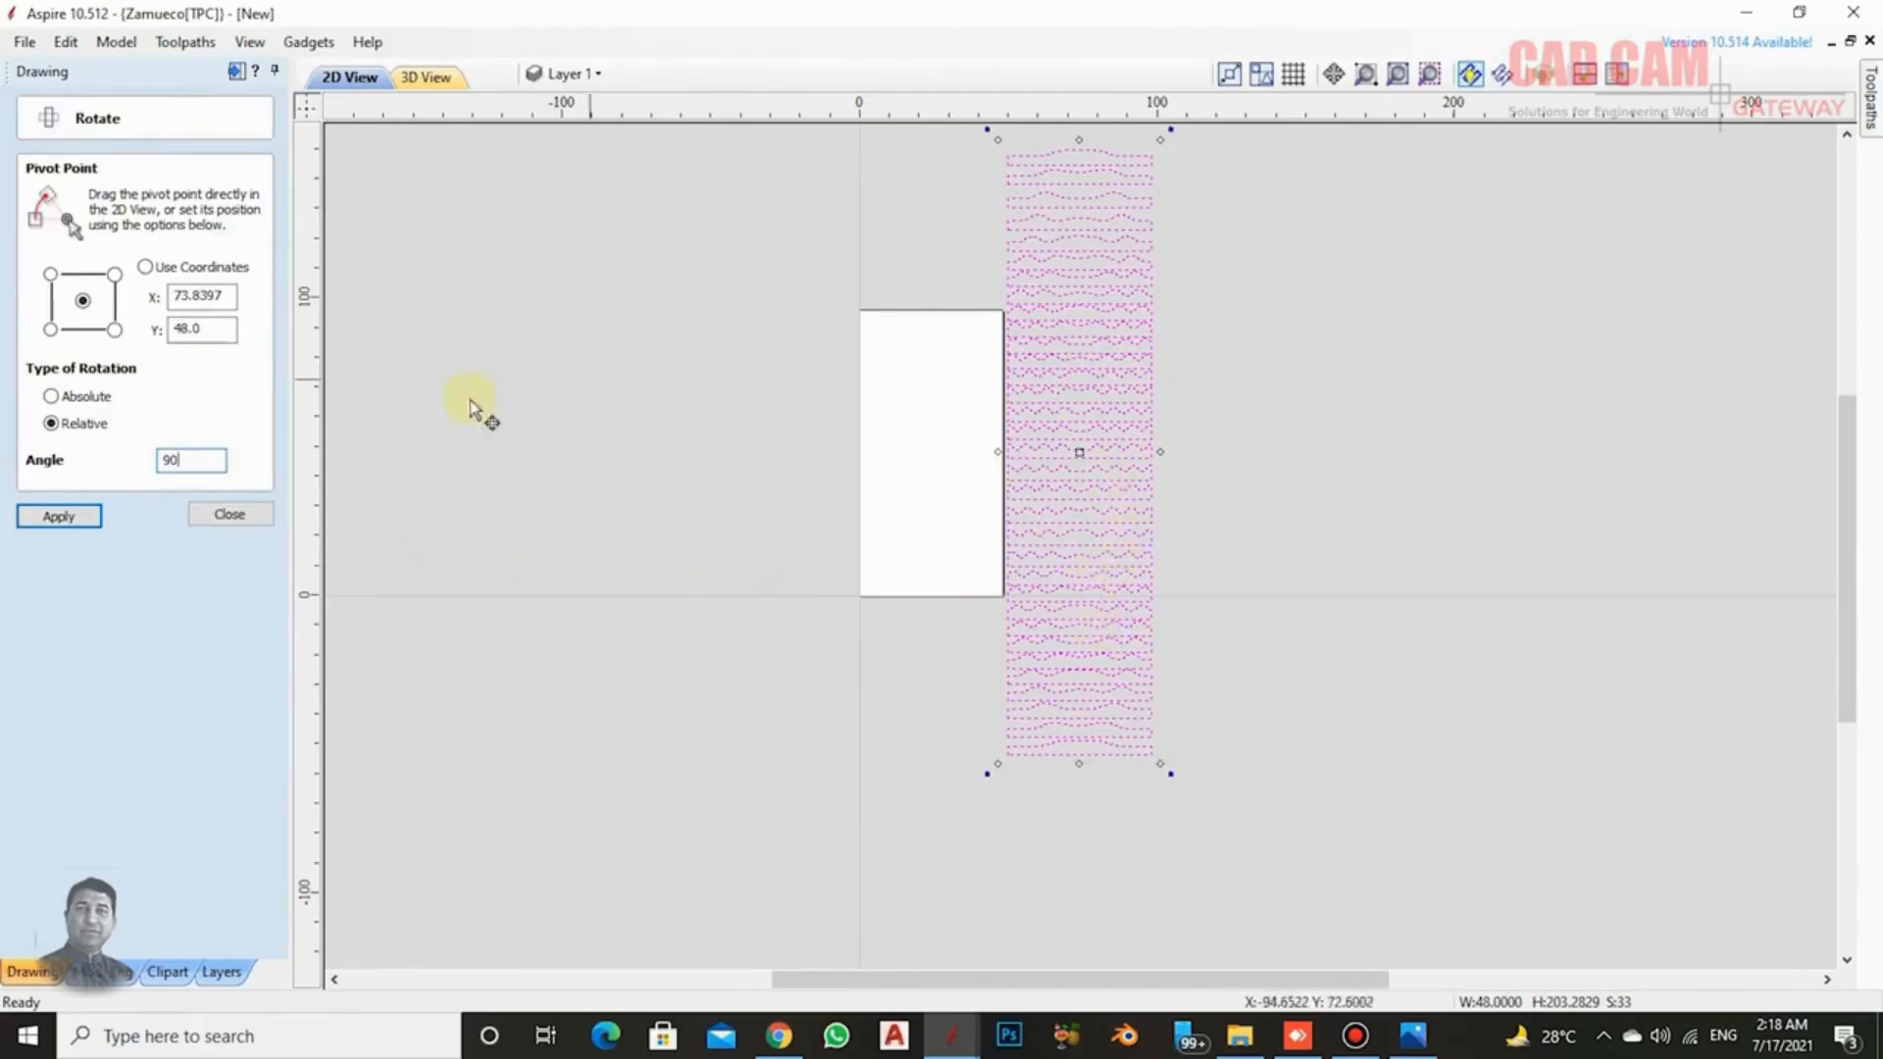
{"action": "left_click", "coordinate": [229, 514]}
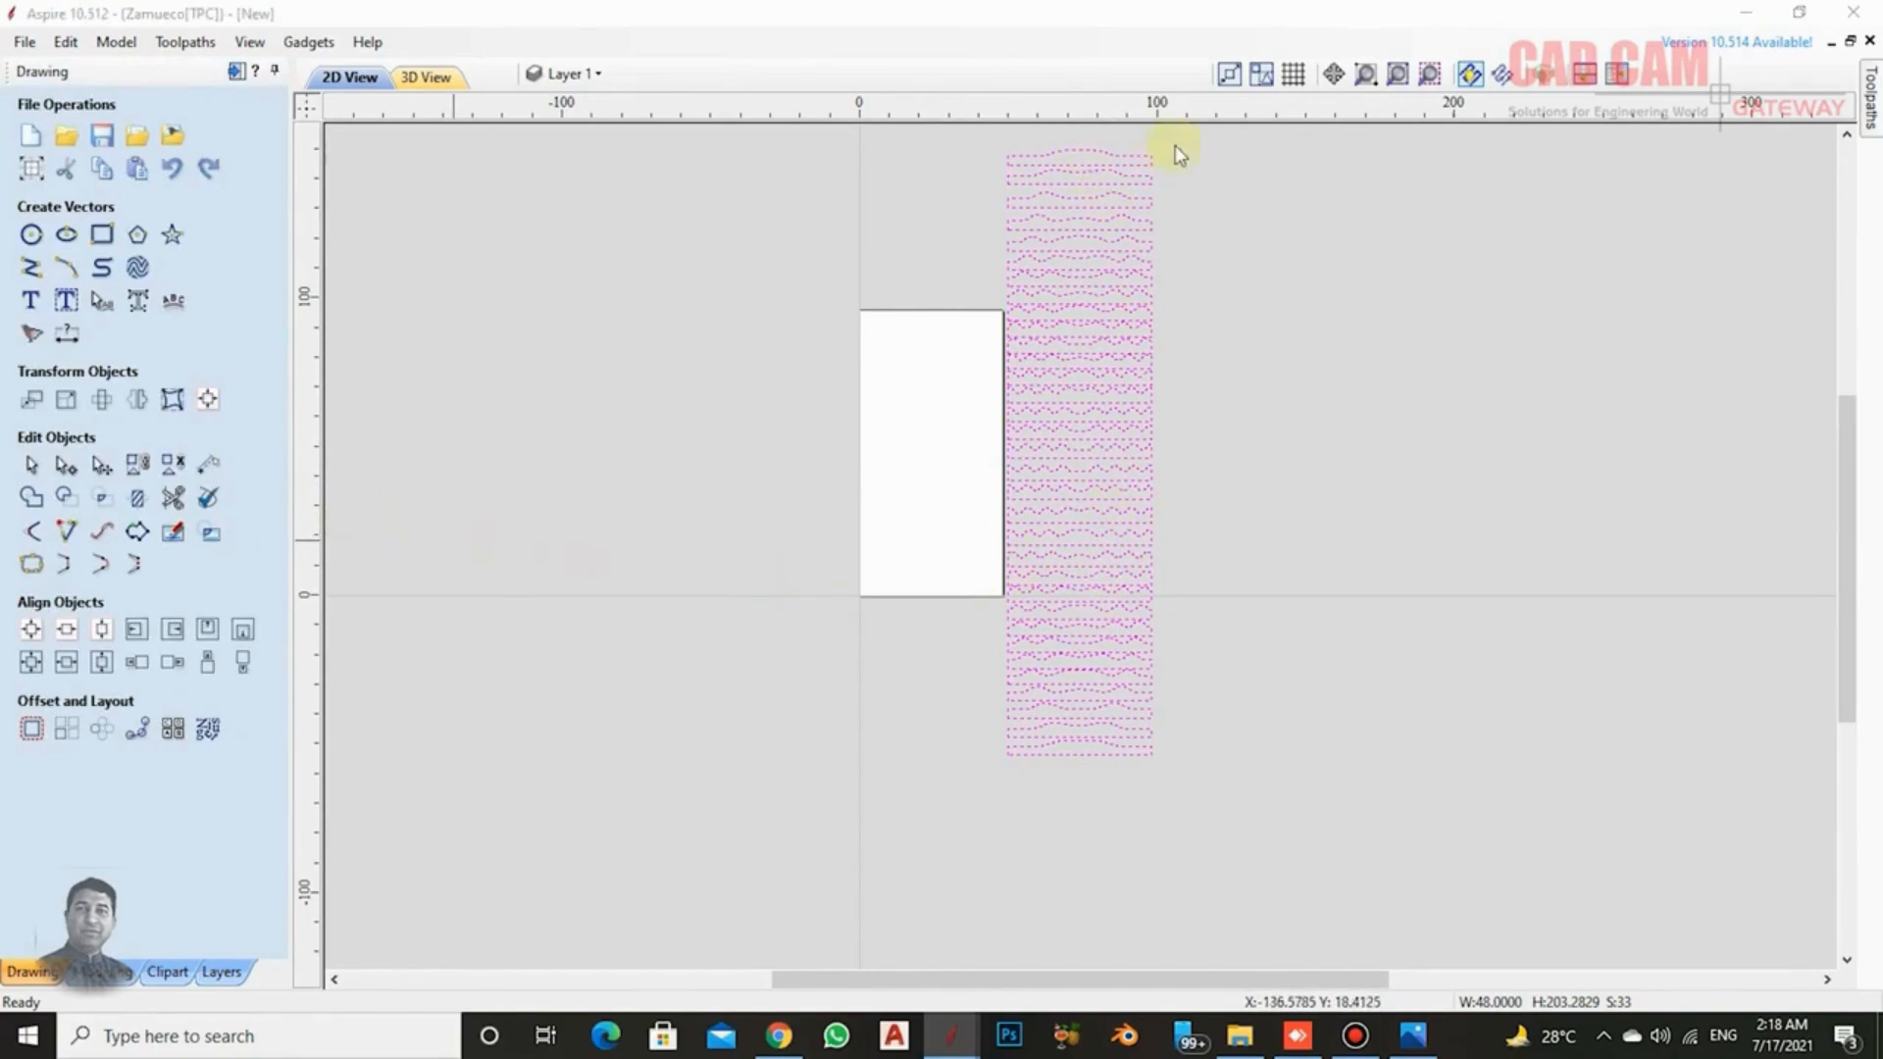
{"action": "key", "text": "ctrl+s"}
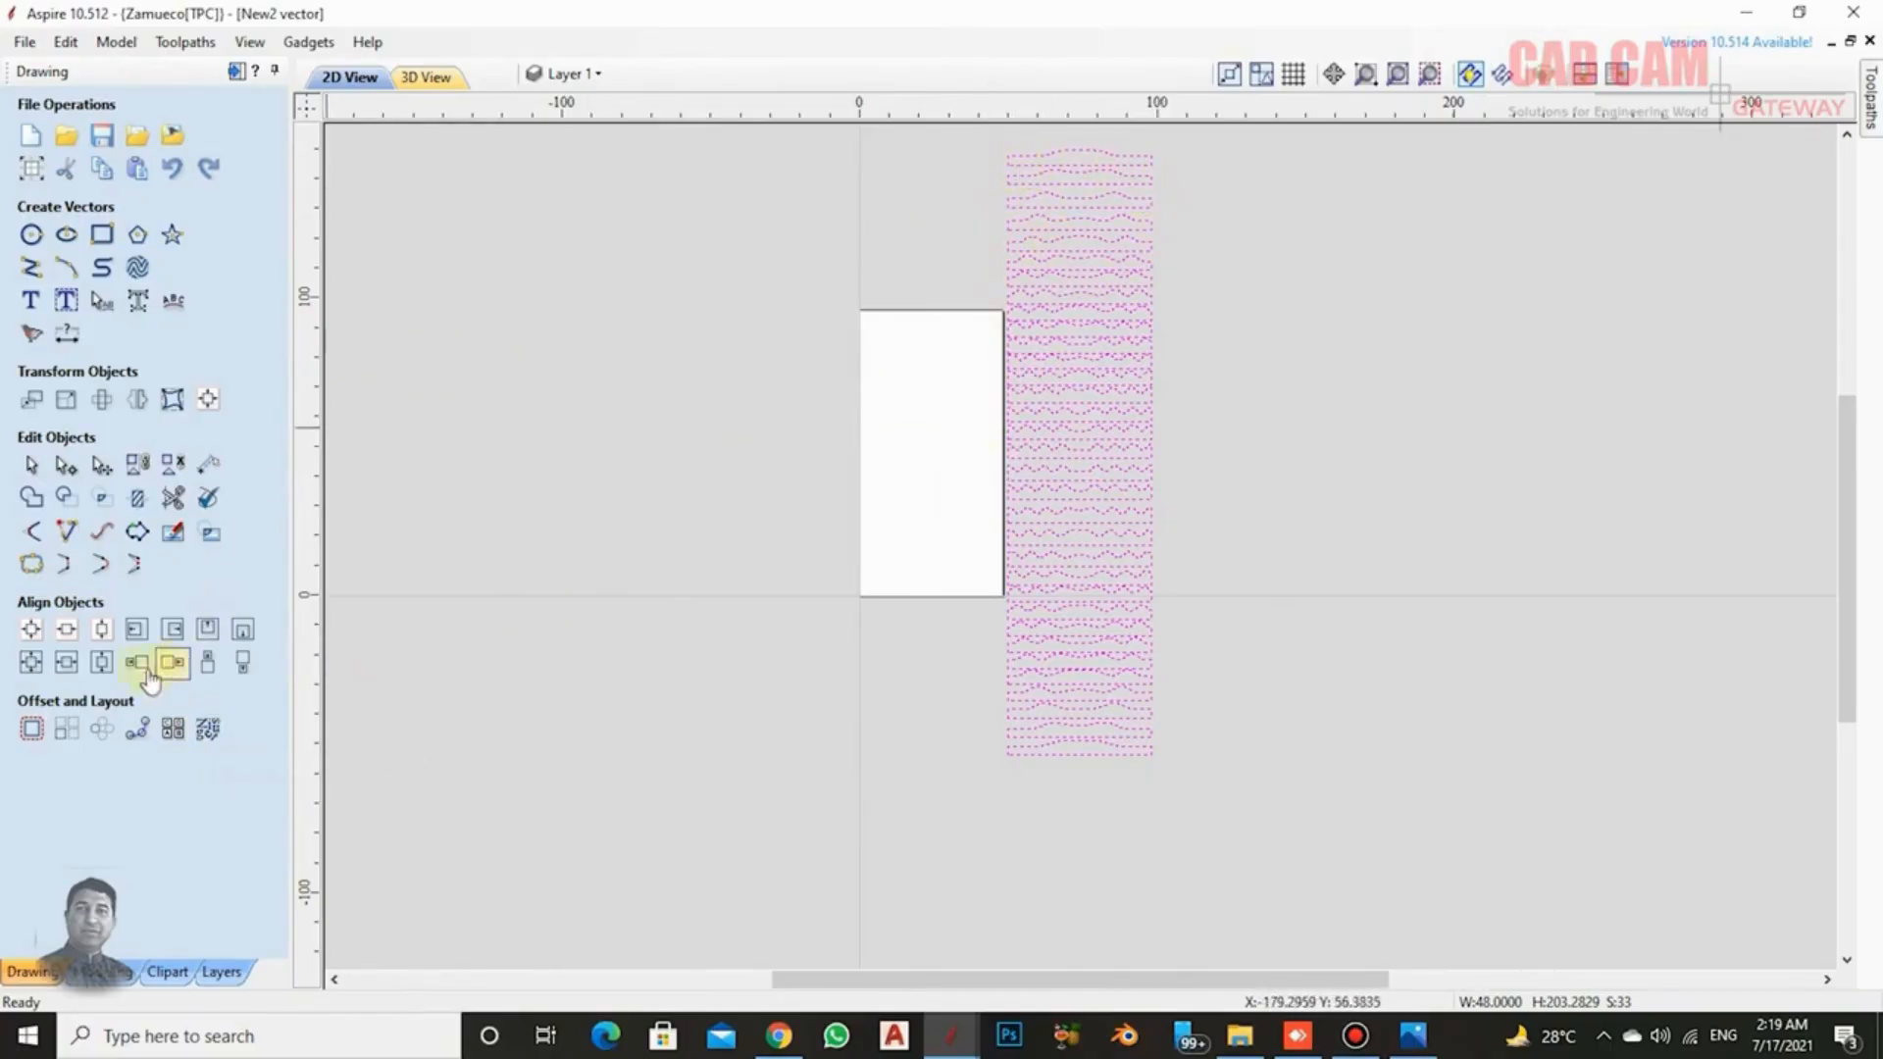
Scale all the slices together to a width of 47 inches with linked proportions and save the file.
{"action": "left_click", "coordinate": [67, 400]}
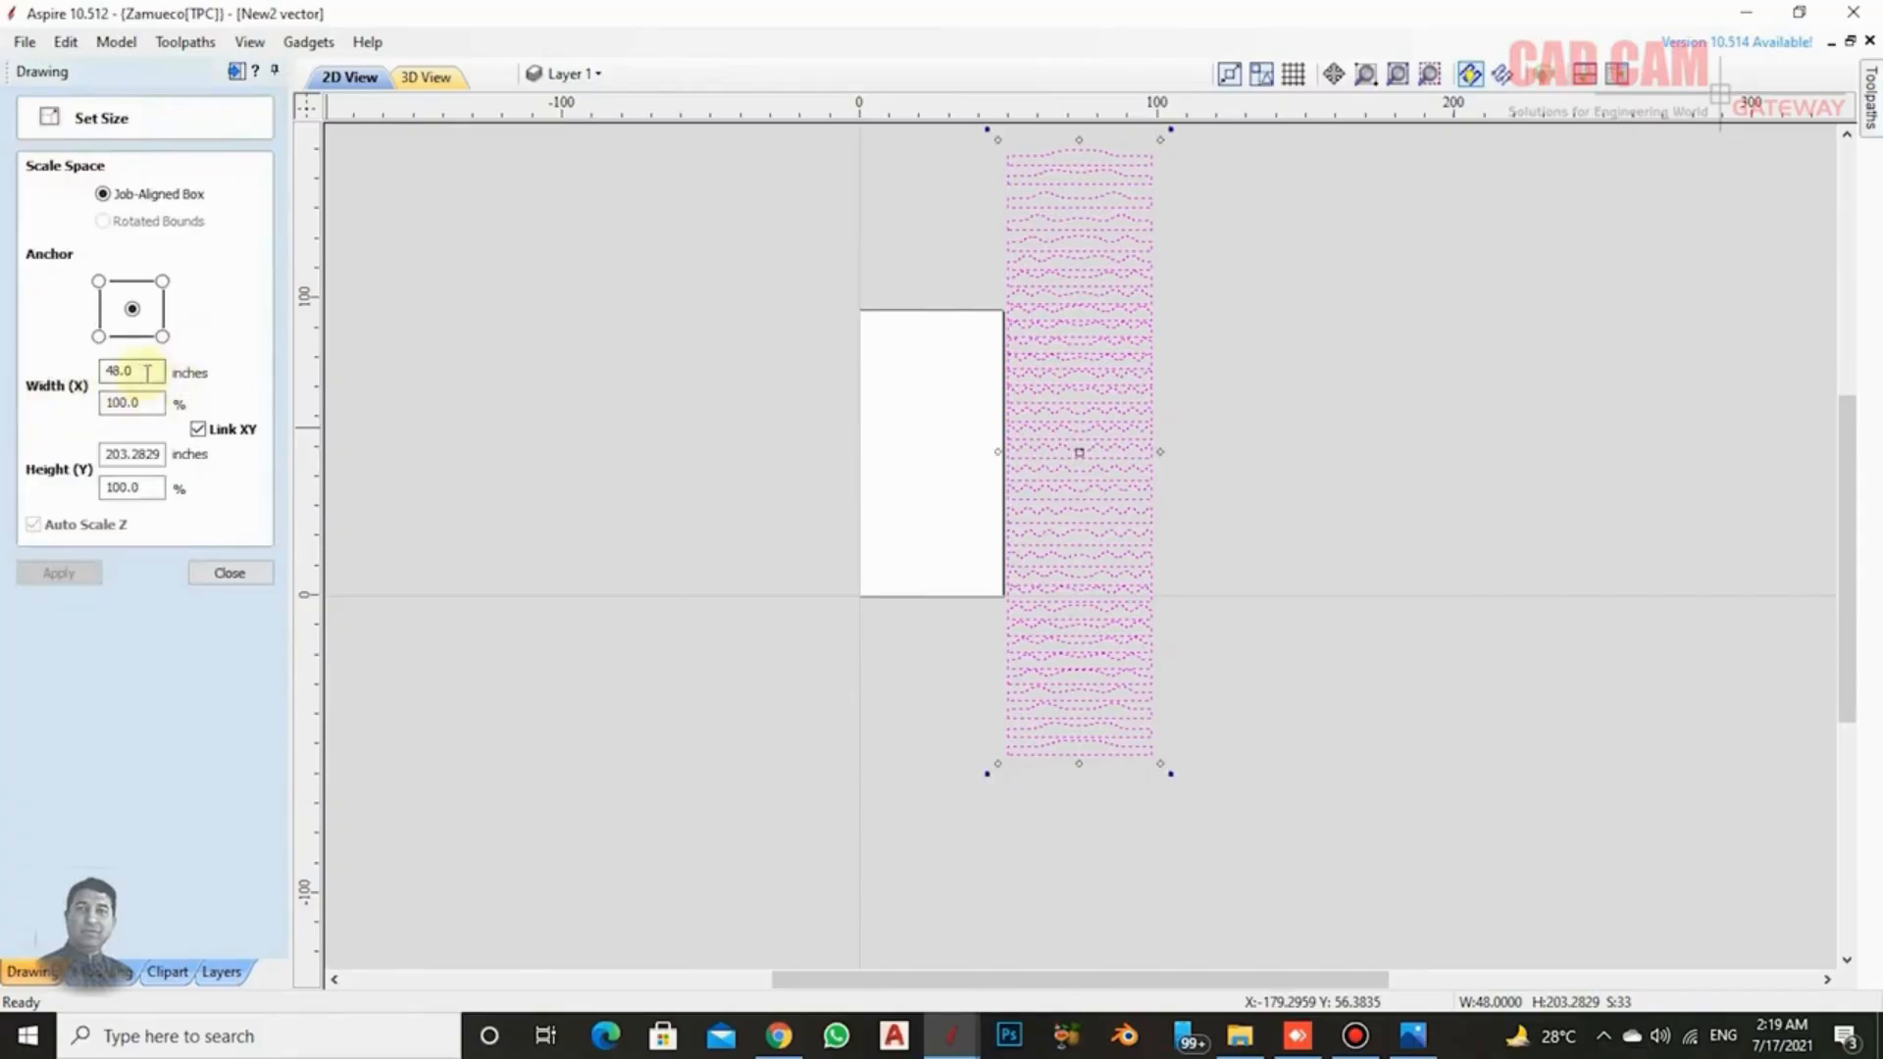
{"action": "double_click", "coordinate": [146, 373]}
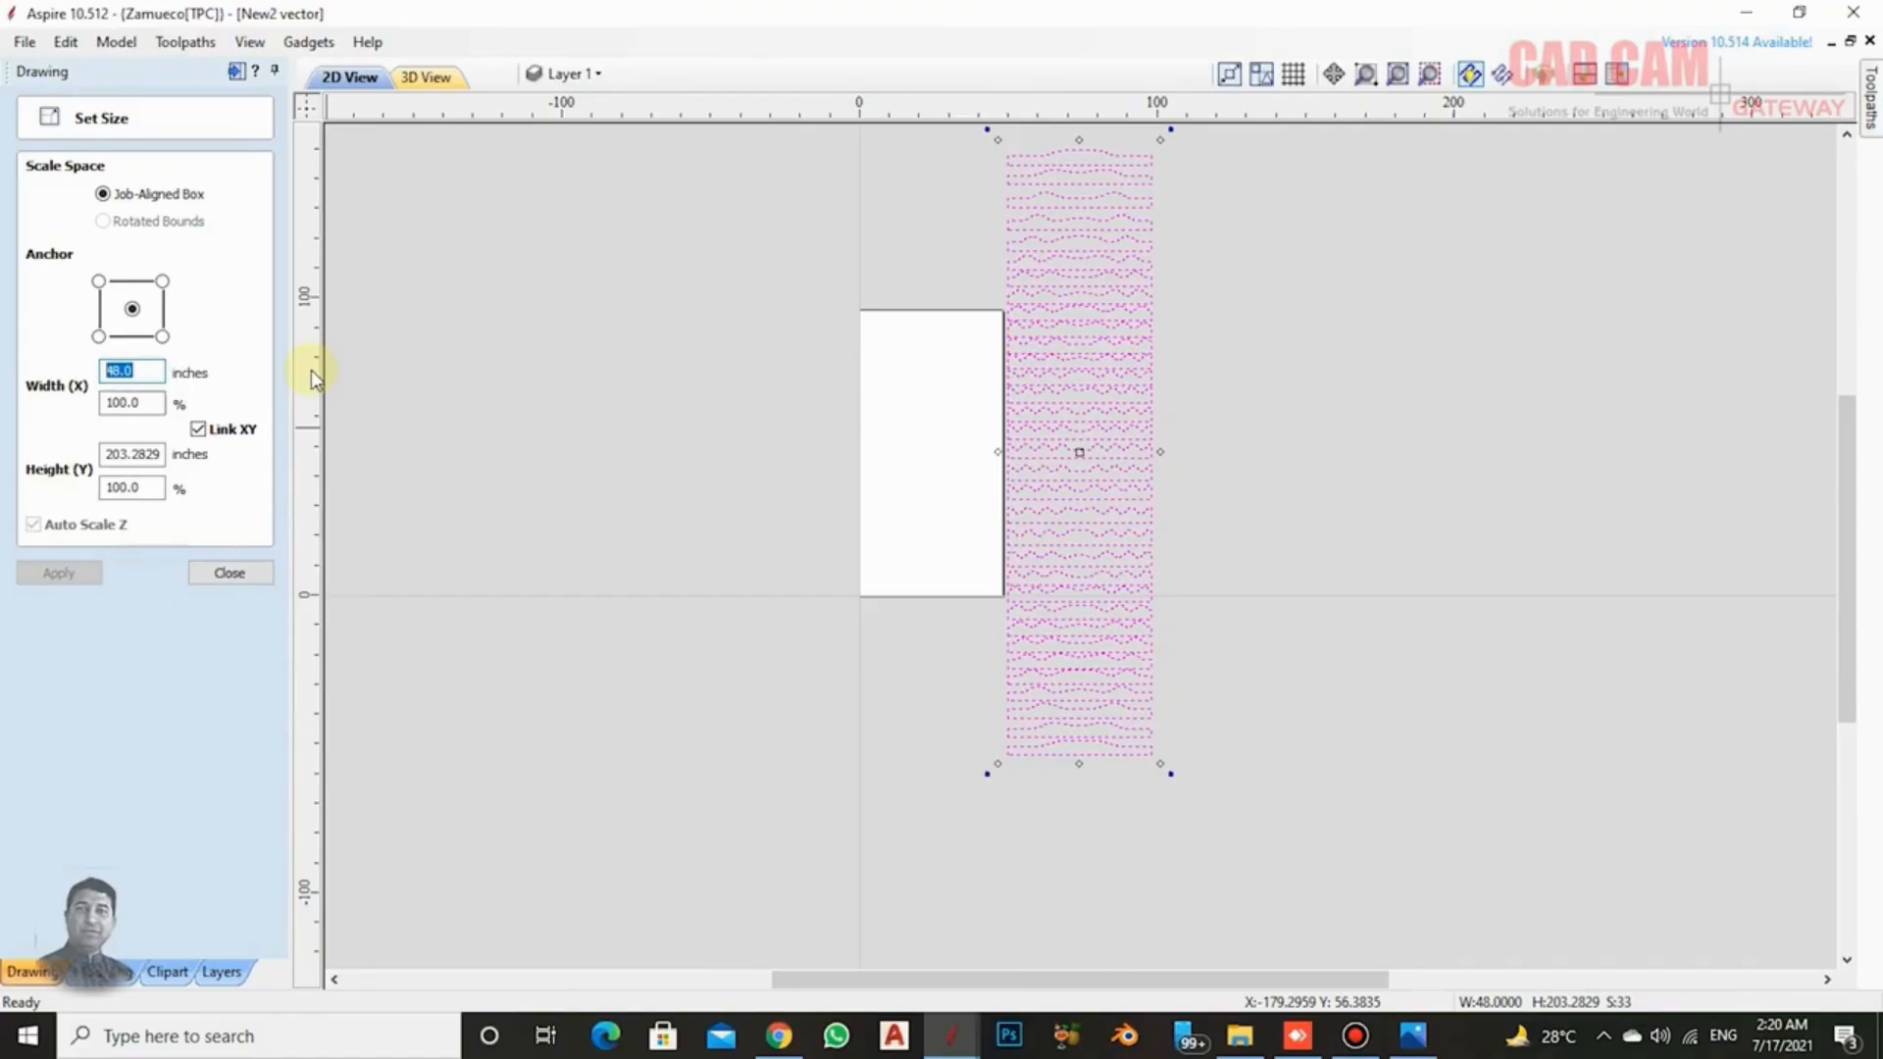
{"action": "type", "text": "47"}
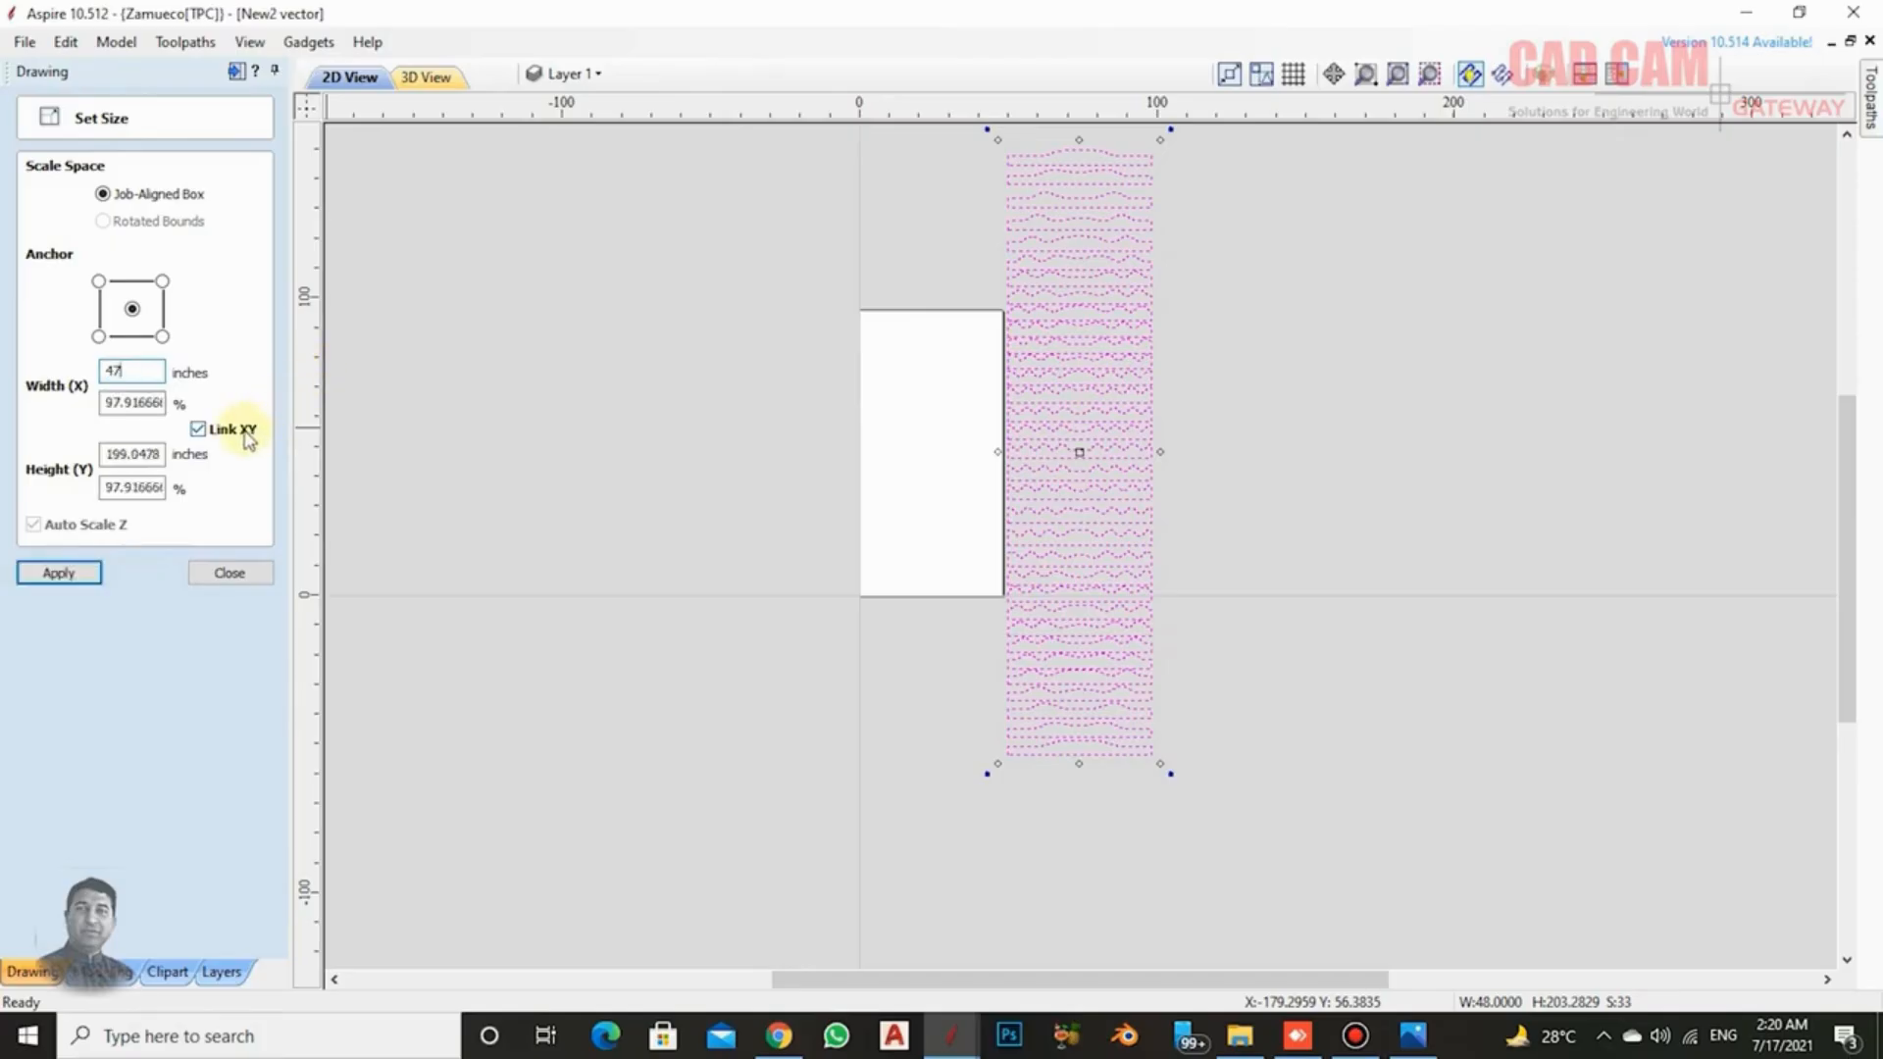
{"action": "left_click", "coordinate": [59, 573]}
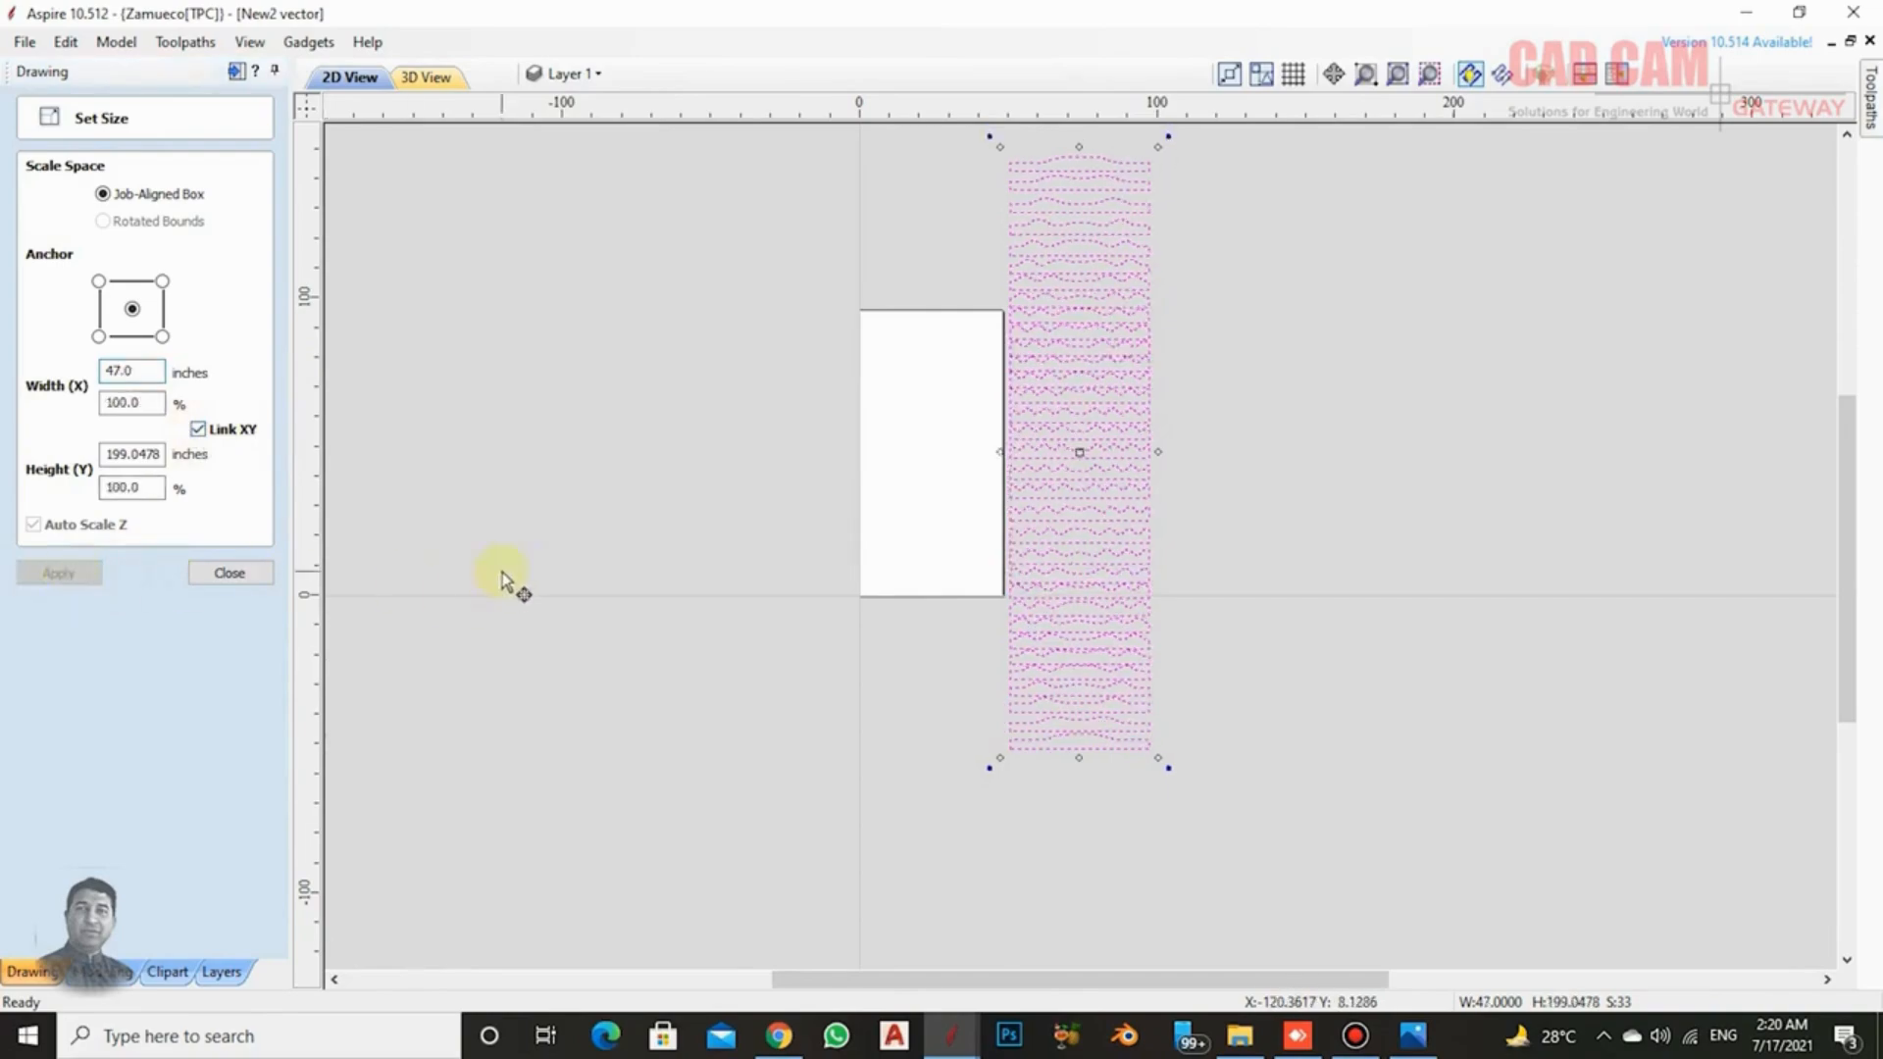
{"action": "left_click", "coordinate": [243, 576]}
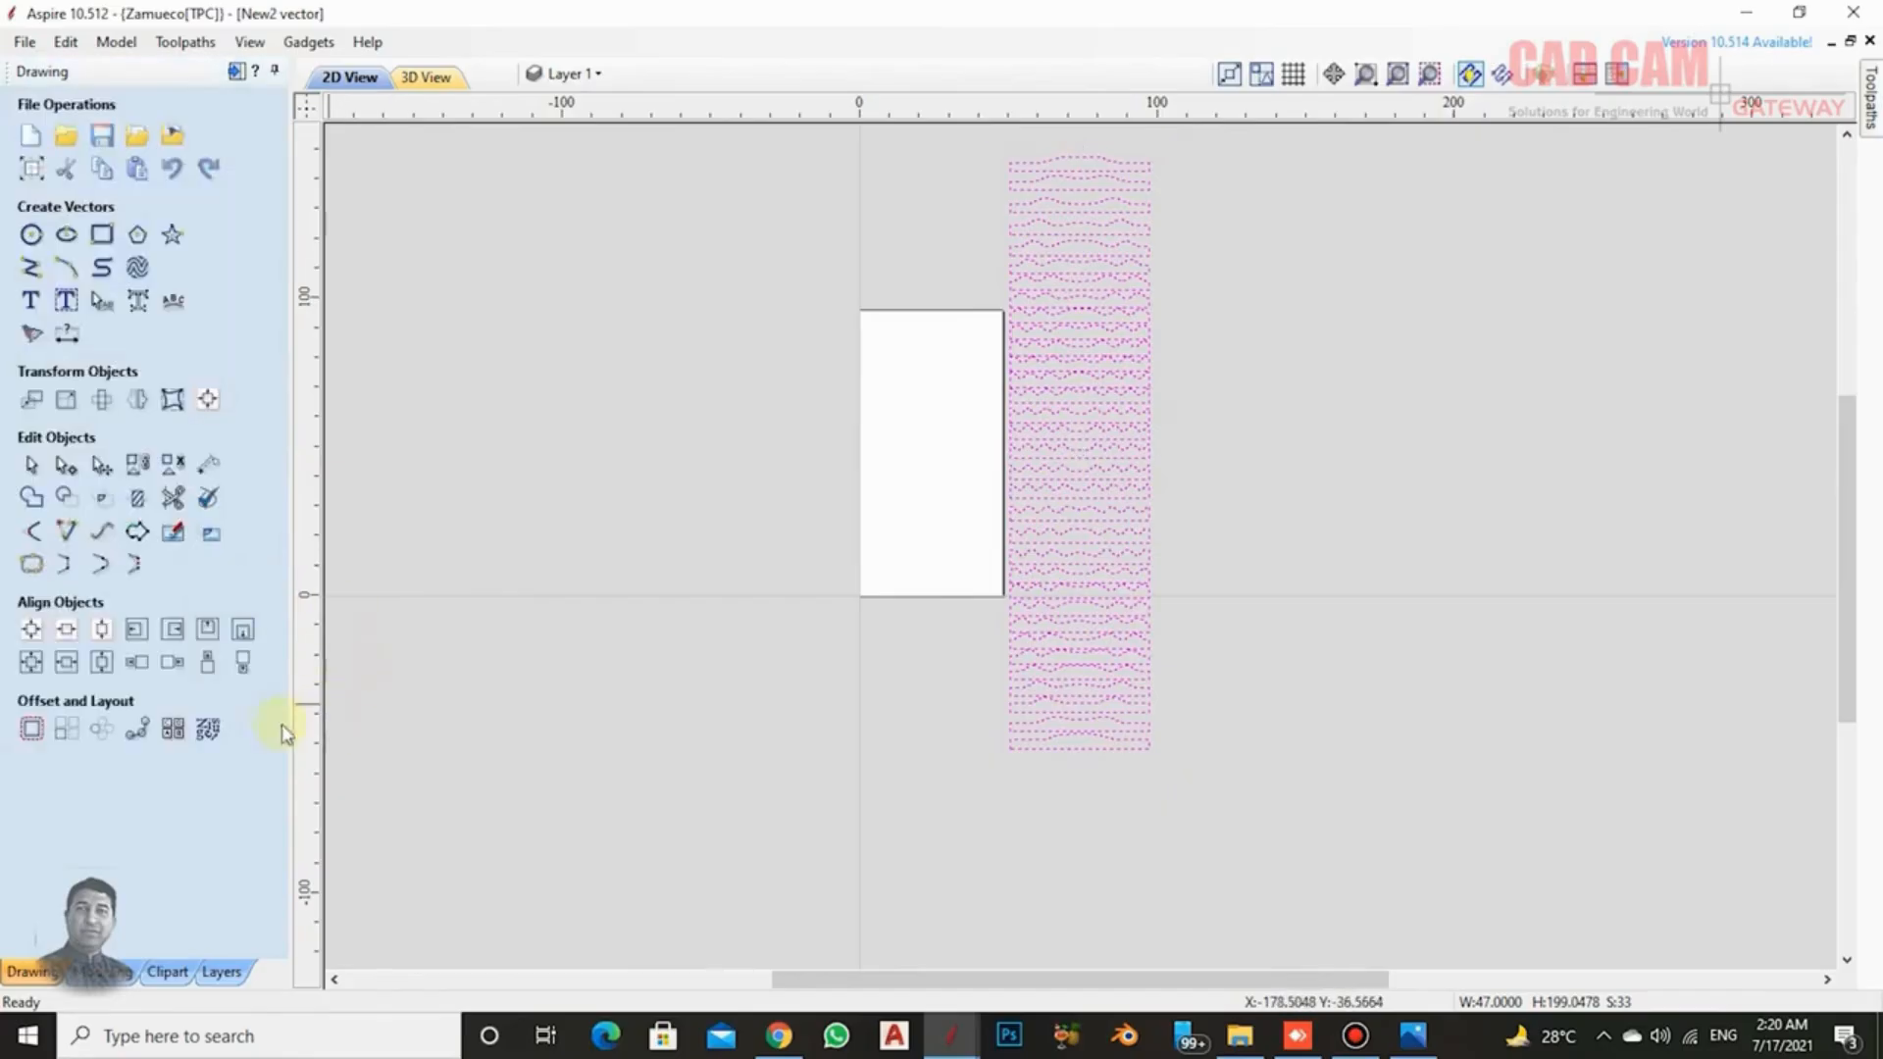
{"action": "left_click", "coordinate": [206, 731]}
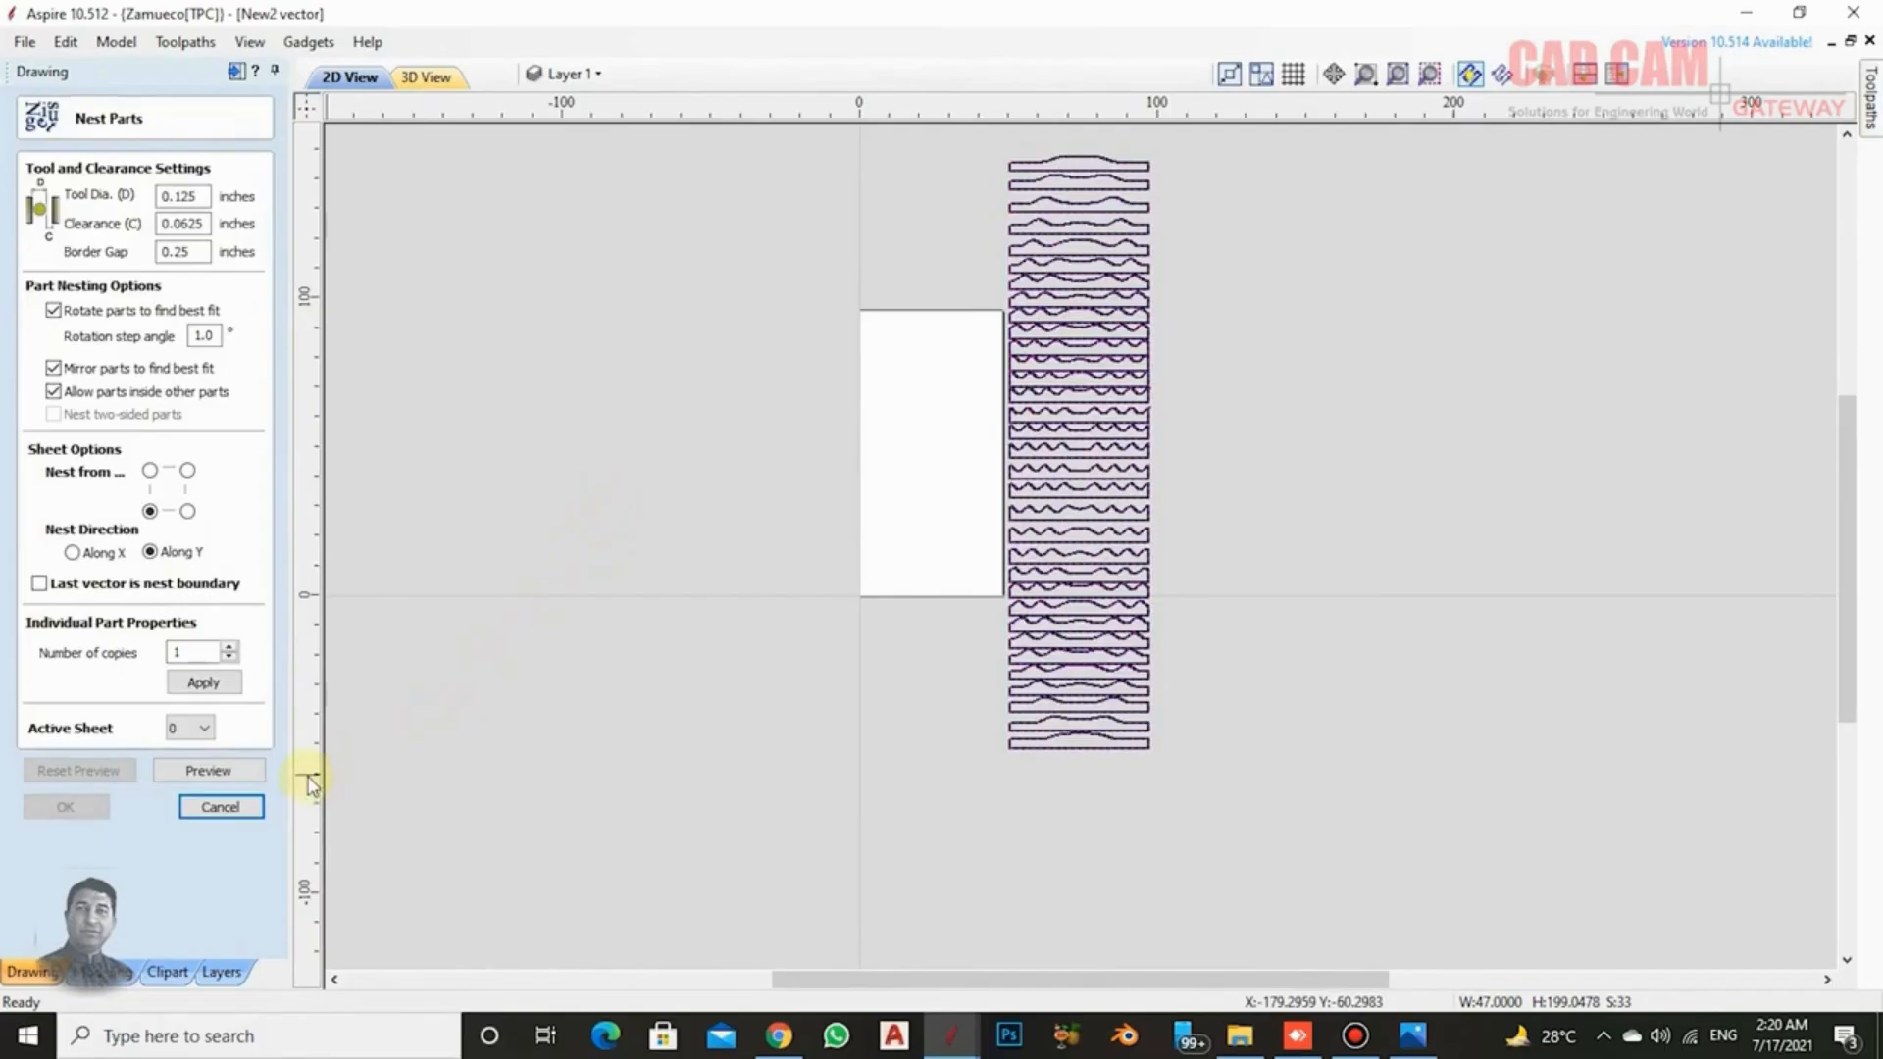
{"action": "left_click", "coordinate": [245, 805]}
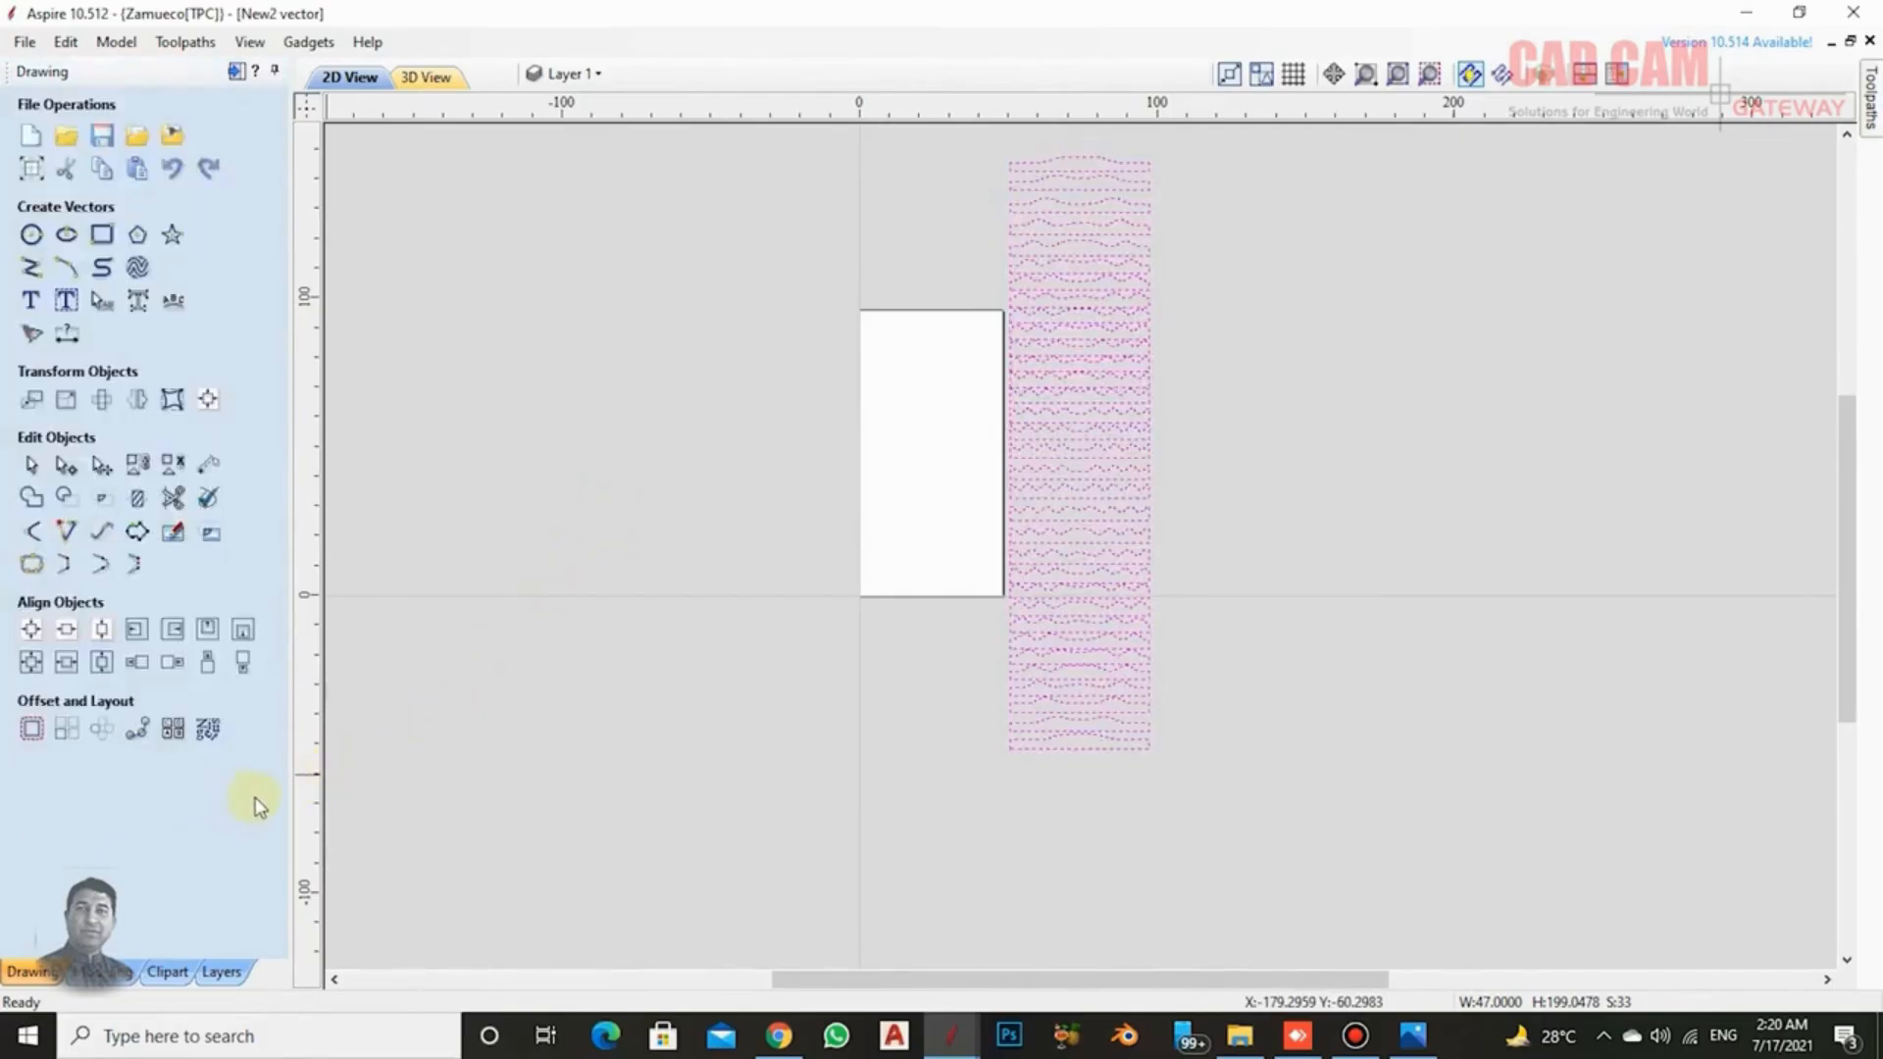
{"action": "key", "text": "ctrl+s"}
Preview the nesting of all slices onto sheets, keeping the existing tool, clearance and part rotation settings.
{"action": "left_click", "coordinate": [207, 729]}
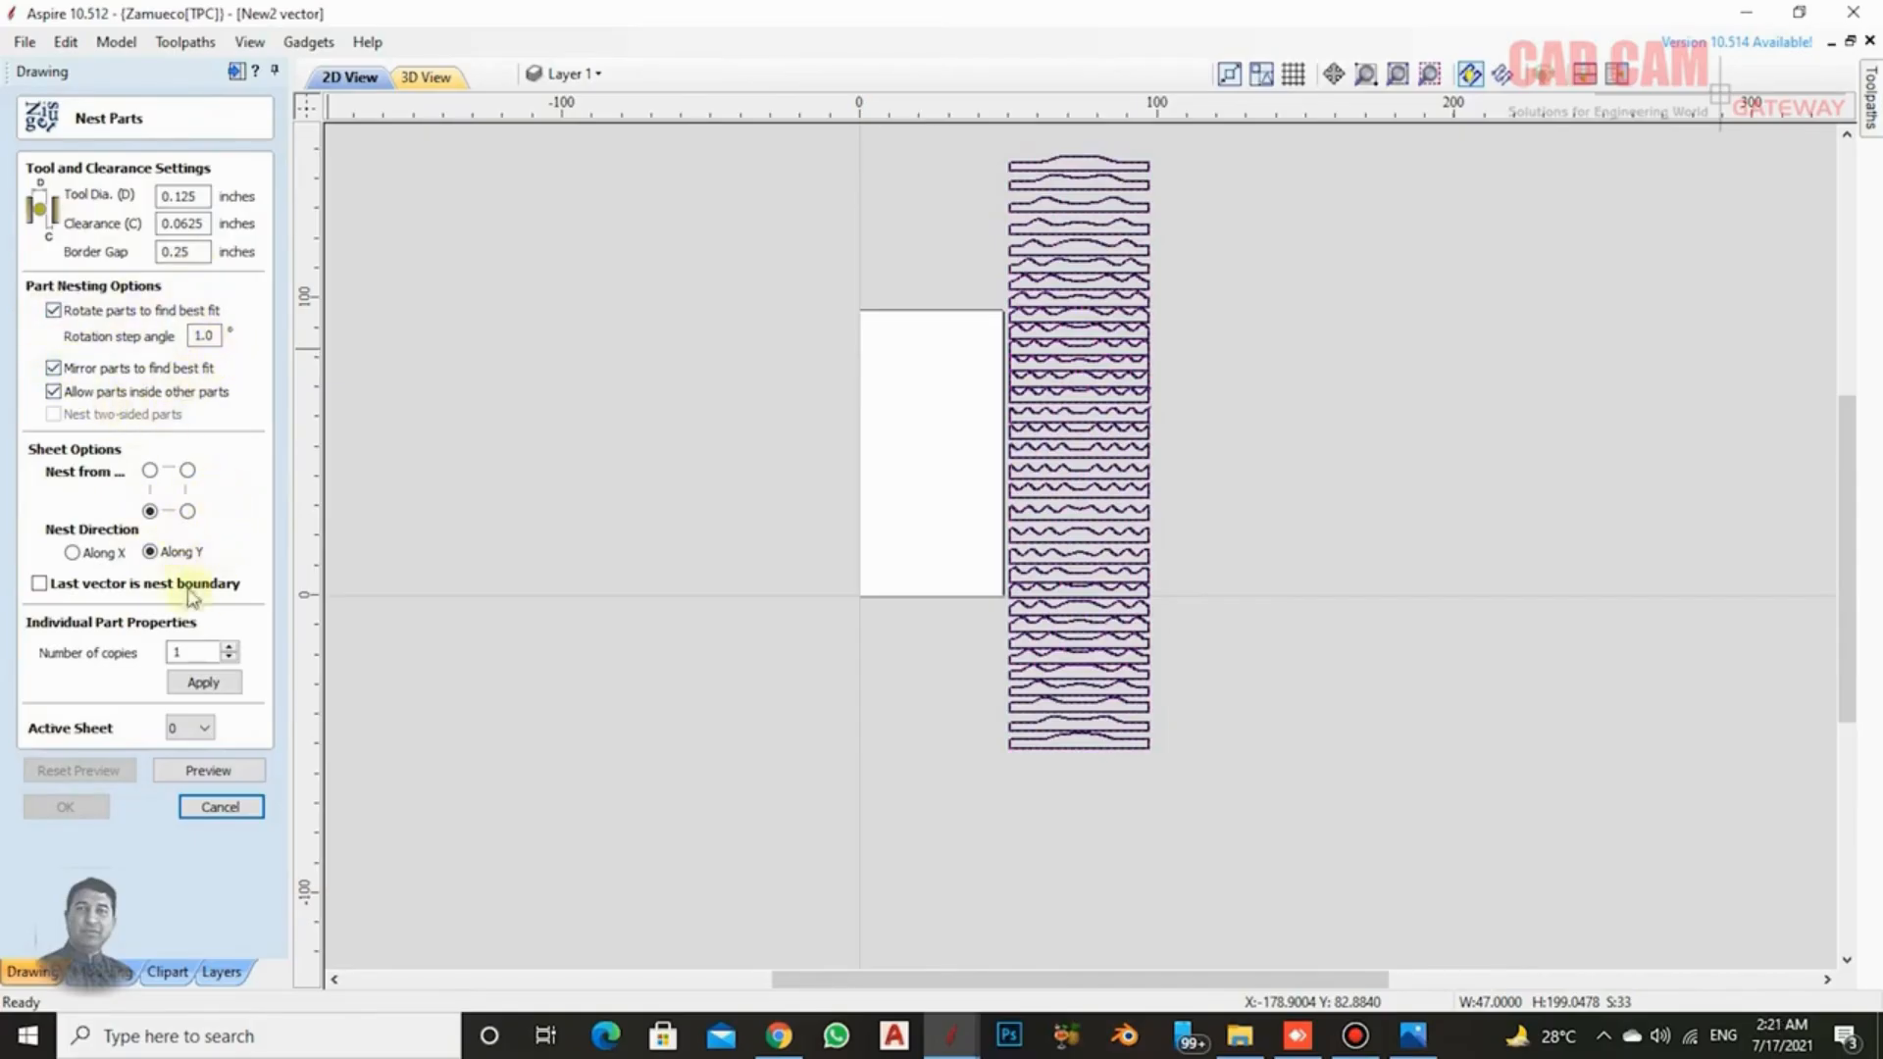
{"action": "left_click", "coordinate": [218, 770]}
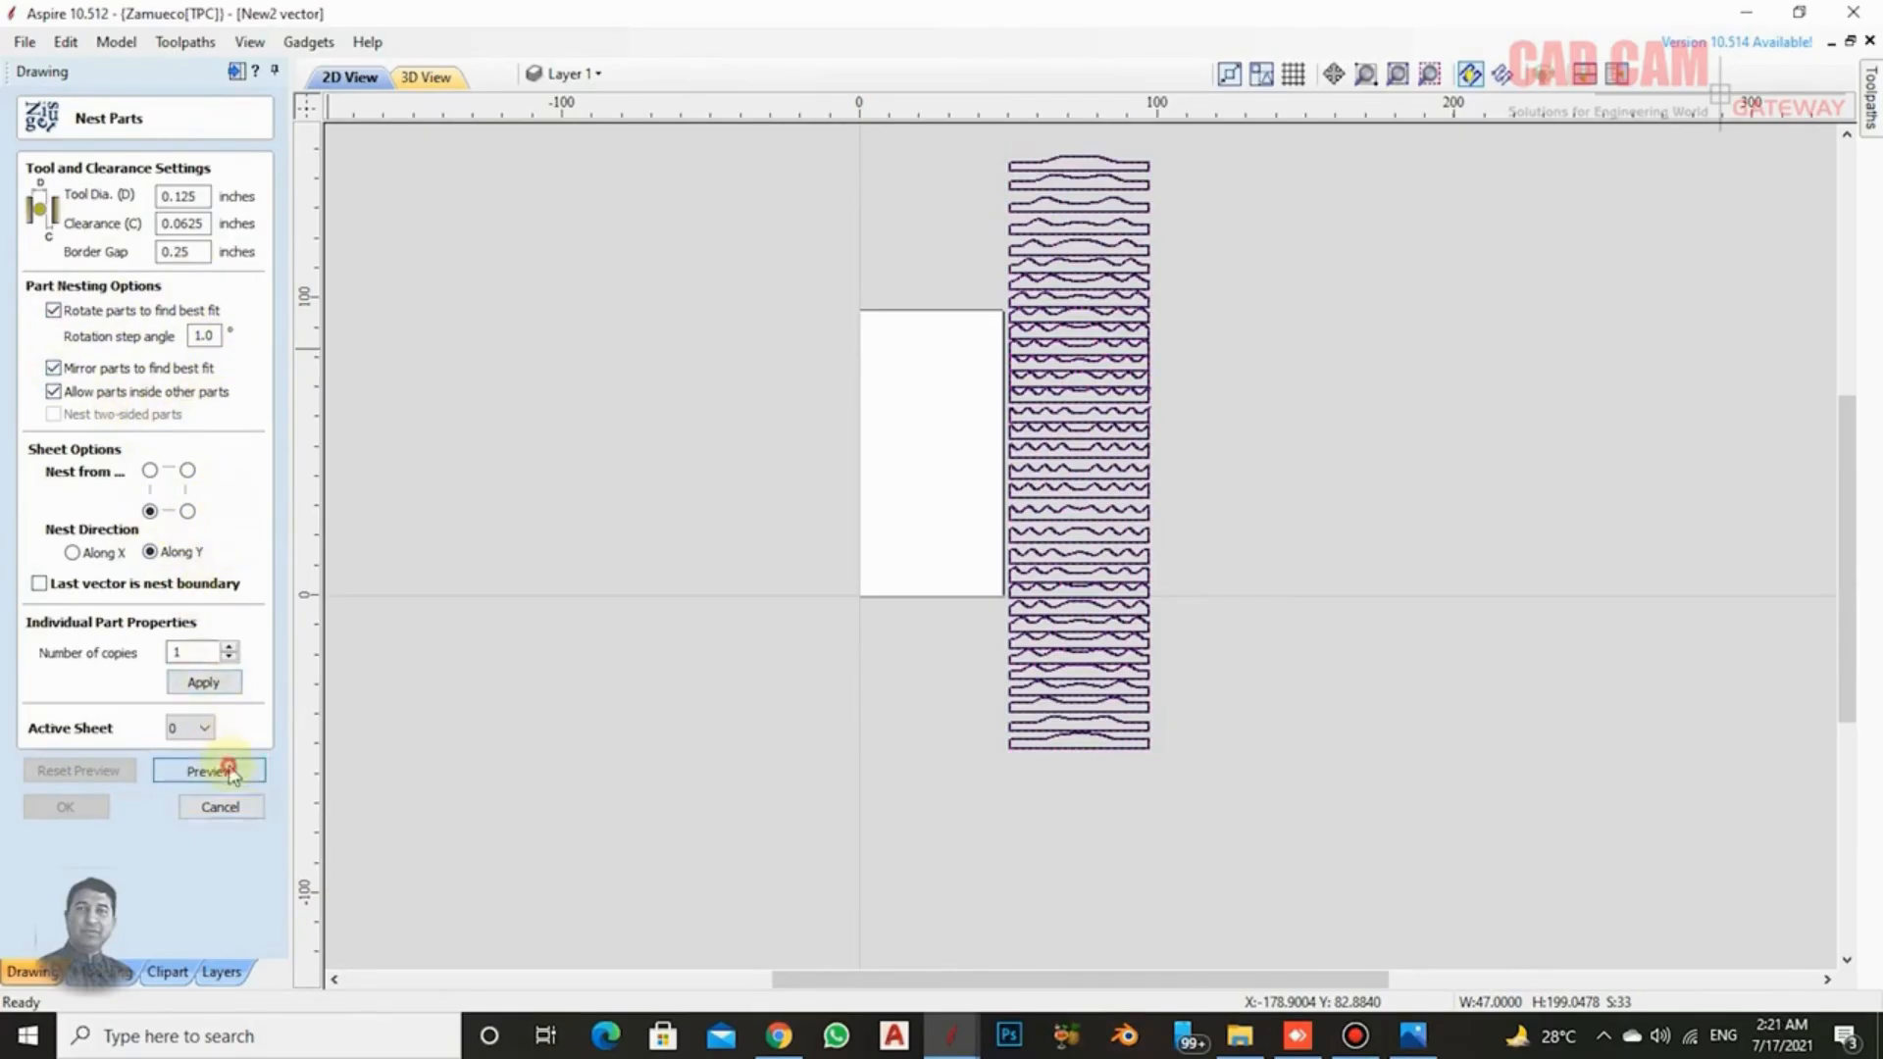
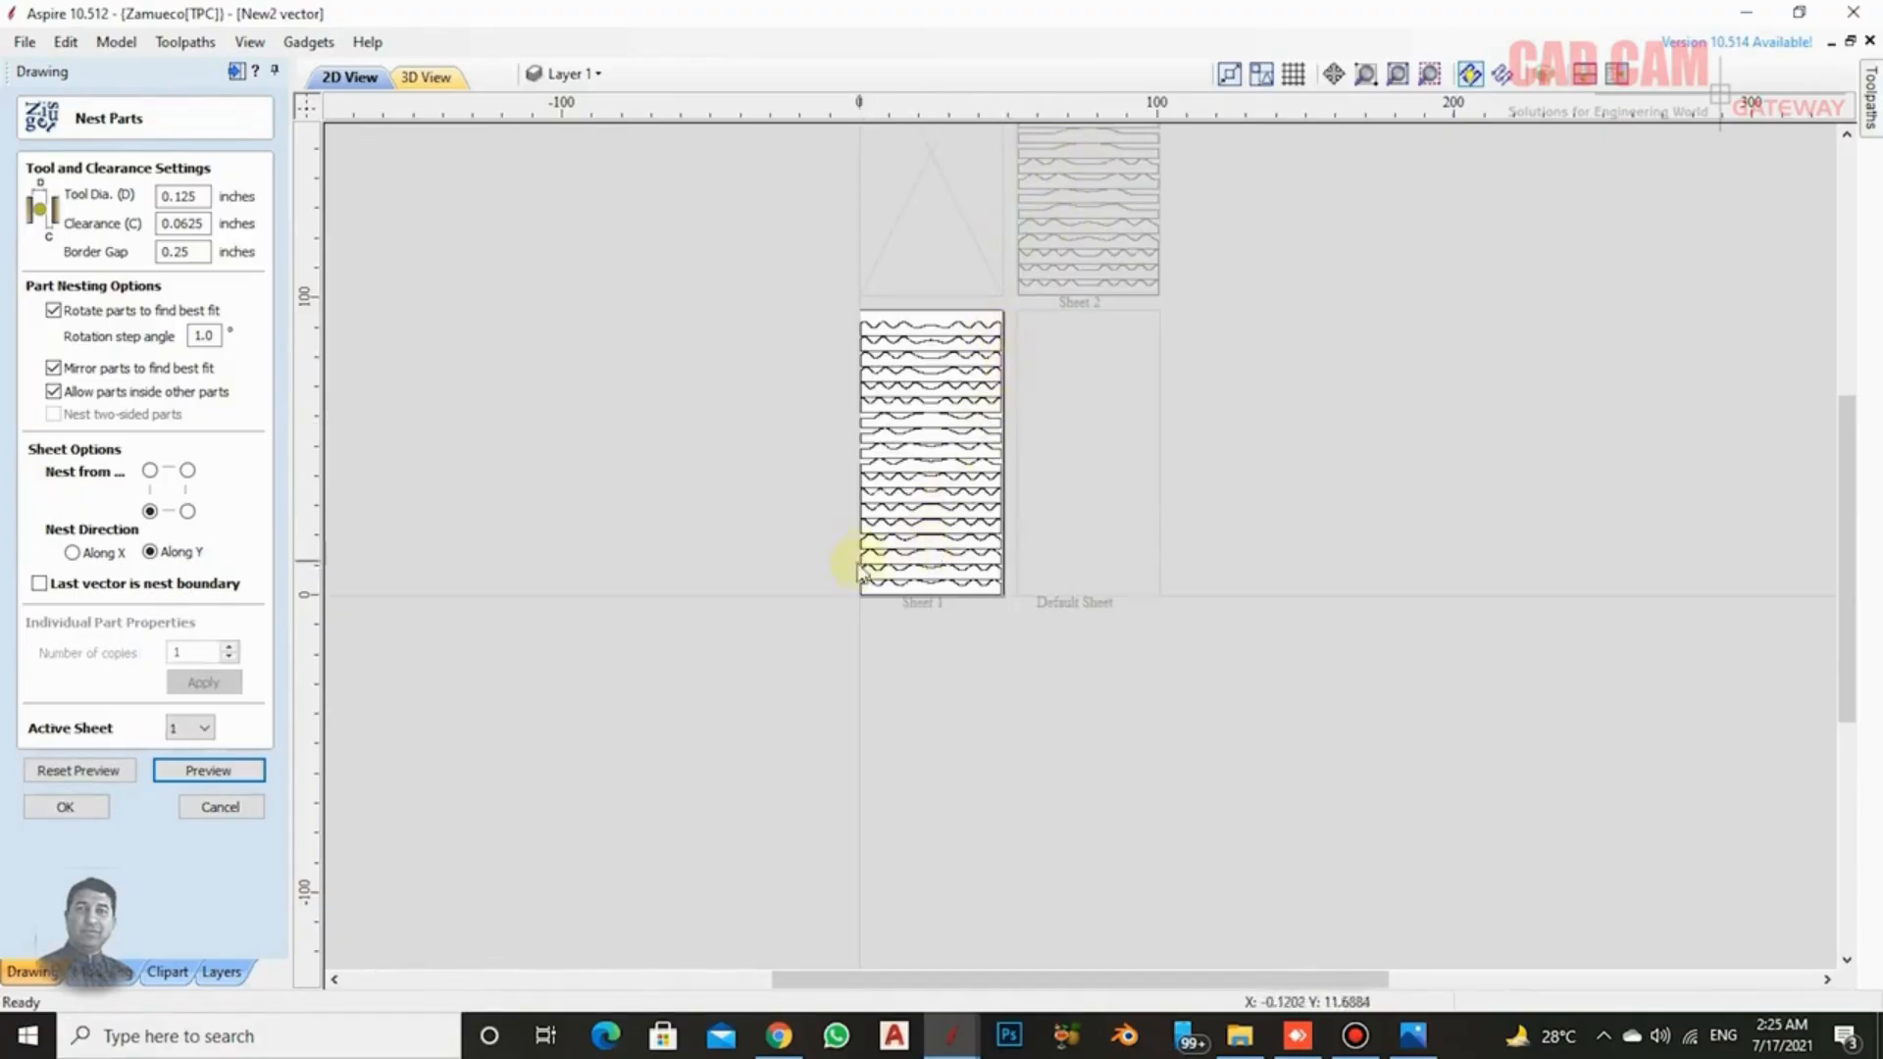
{"action": "scroll", "coordinate": [931, 583], "scroll_direction": "down", "scroll_amount": 2}
{"action": "scroll", "coordinate": [1148, 292], "scroll_direction": "up", "scroll_amount": 1}
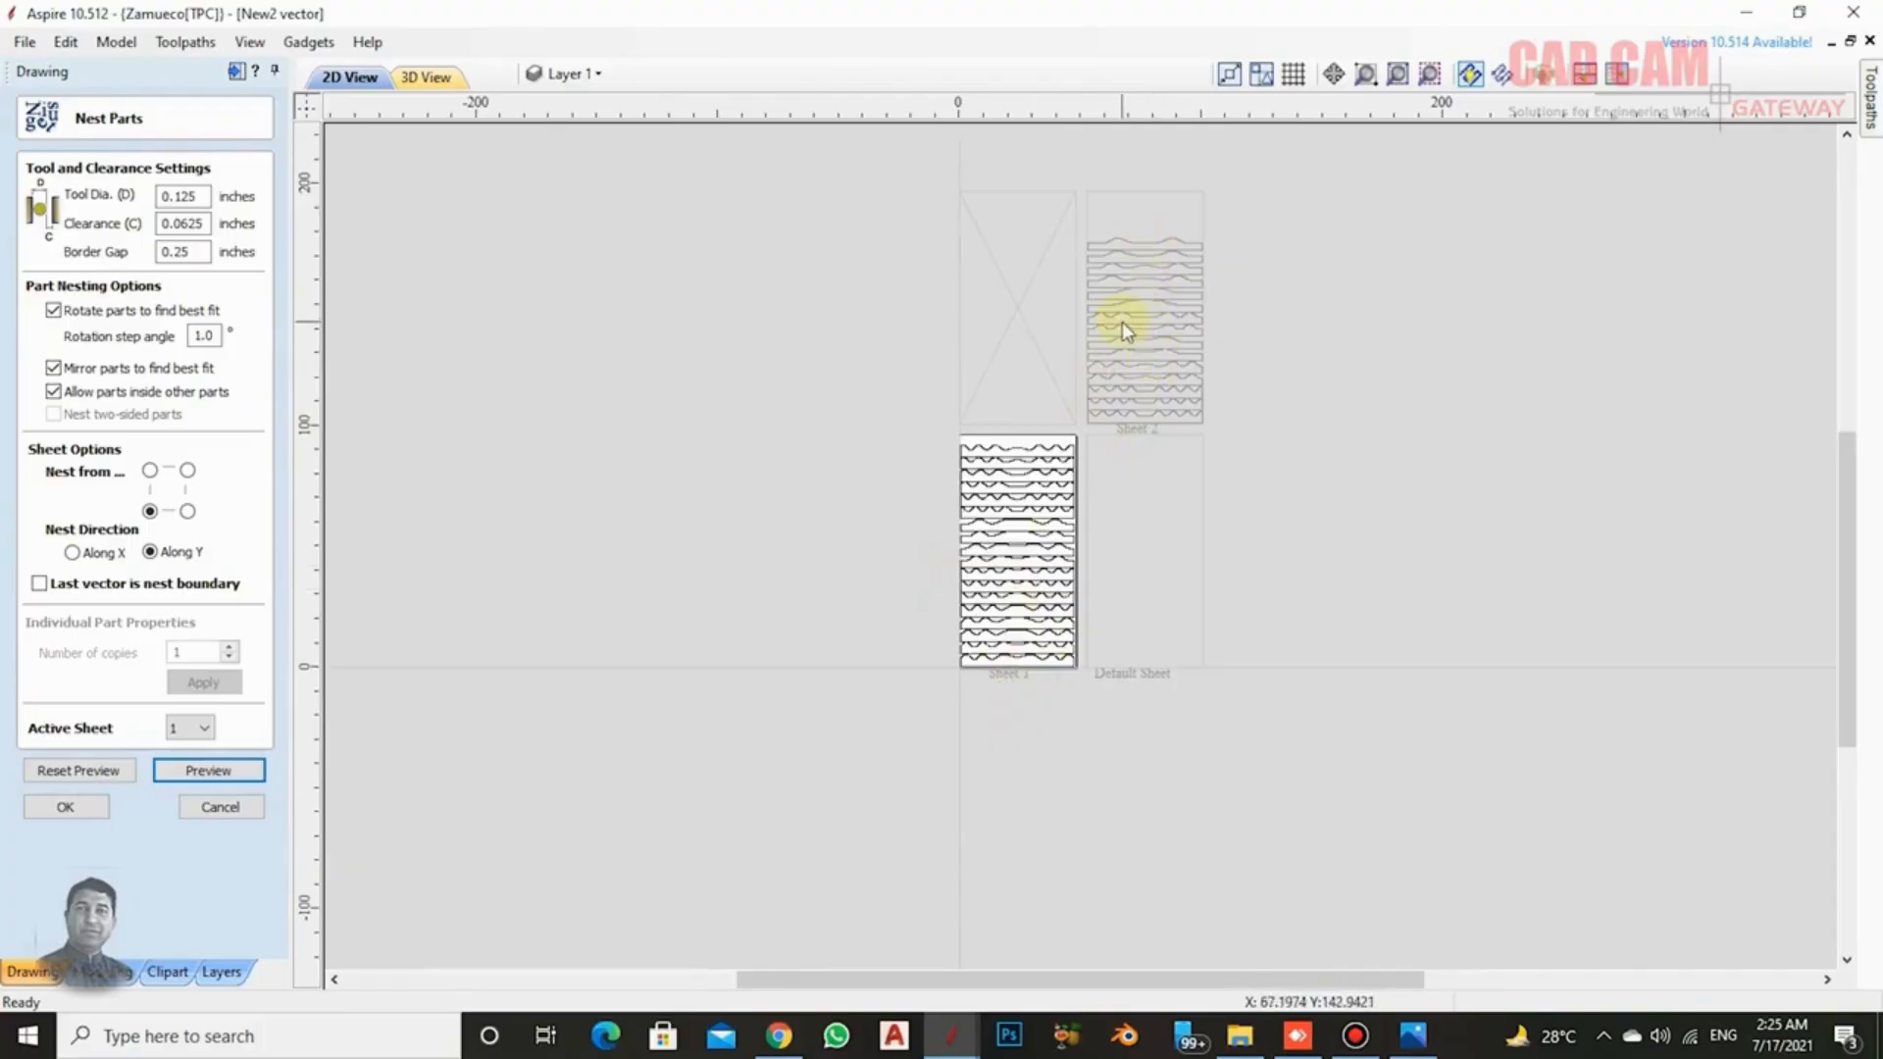
Activate sheet 2 of the nesting preview and examine the gaps between the slices and the sheet's side edges.
{"action": "left_click", "coordinate": [1138, 293]}
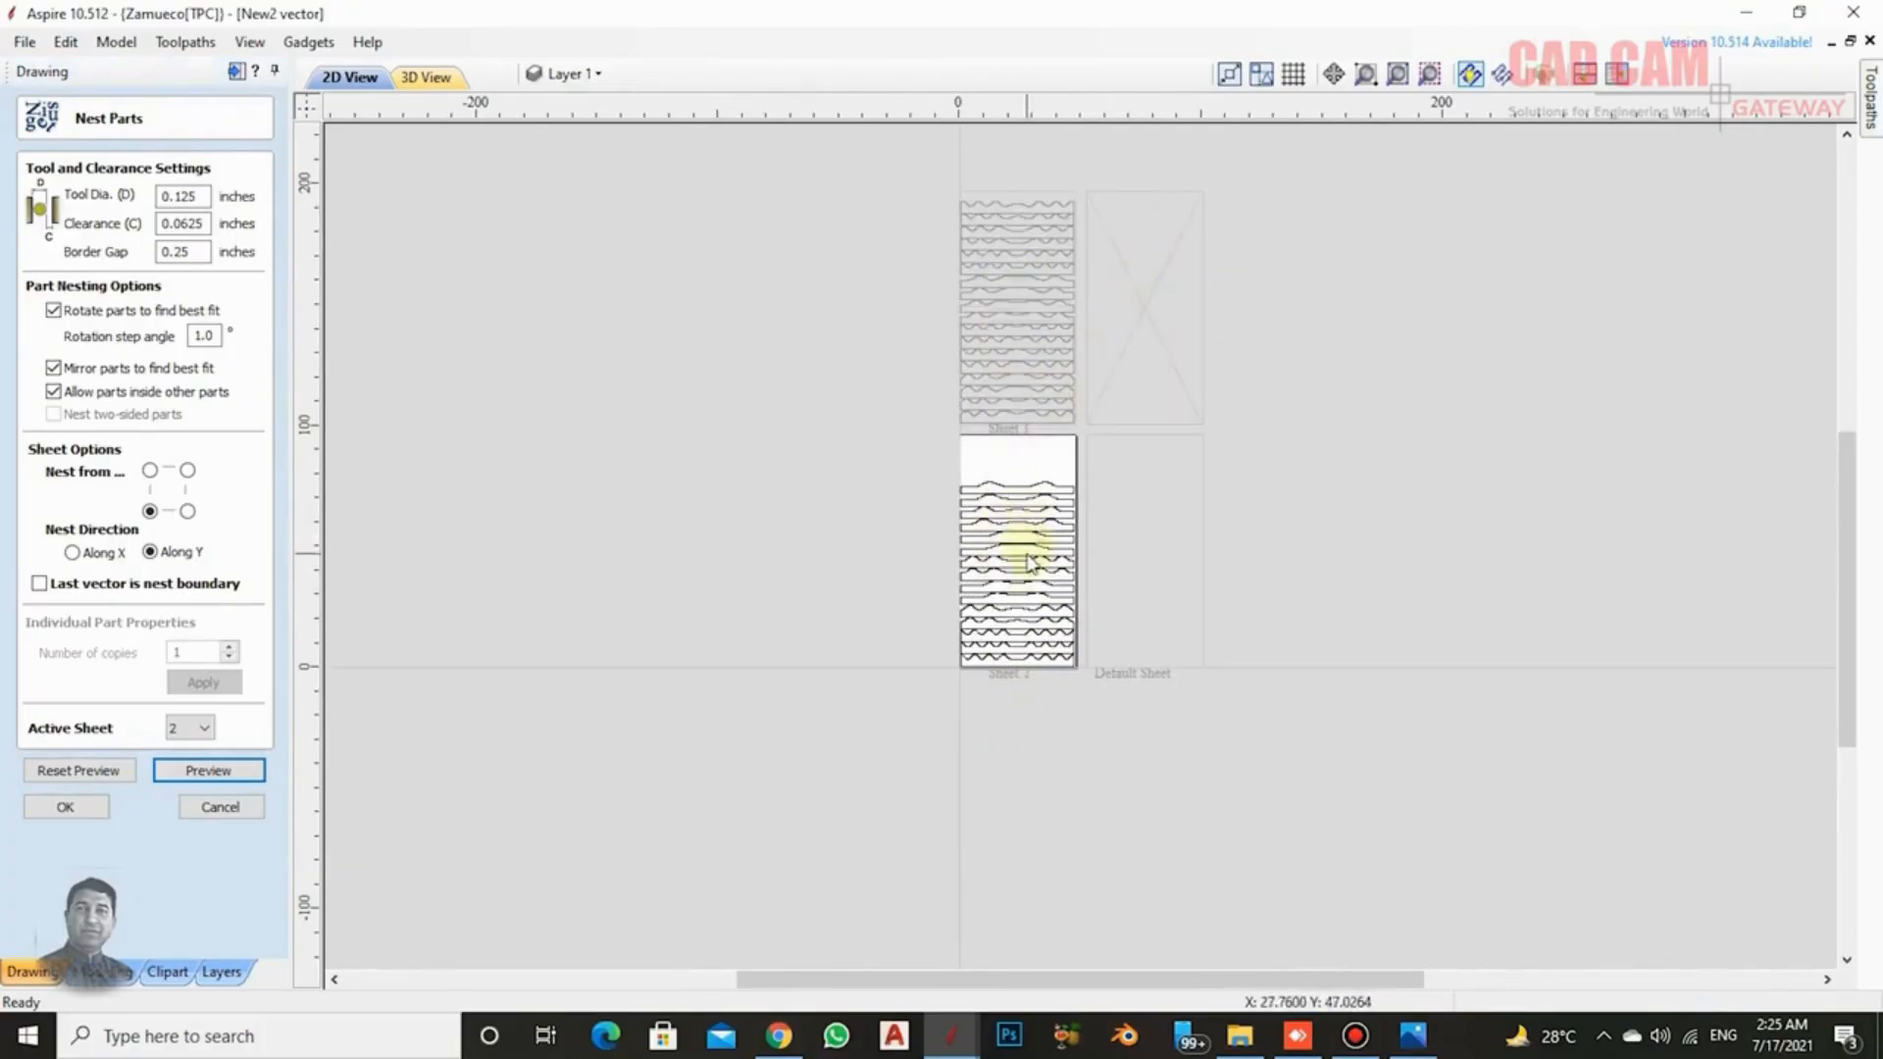
{"action": "scroll", "coordinate": [1027, 561], "scroll_direction": "up", "scroll_amount": 5}
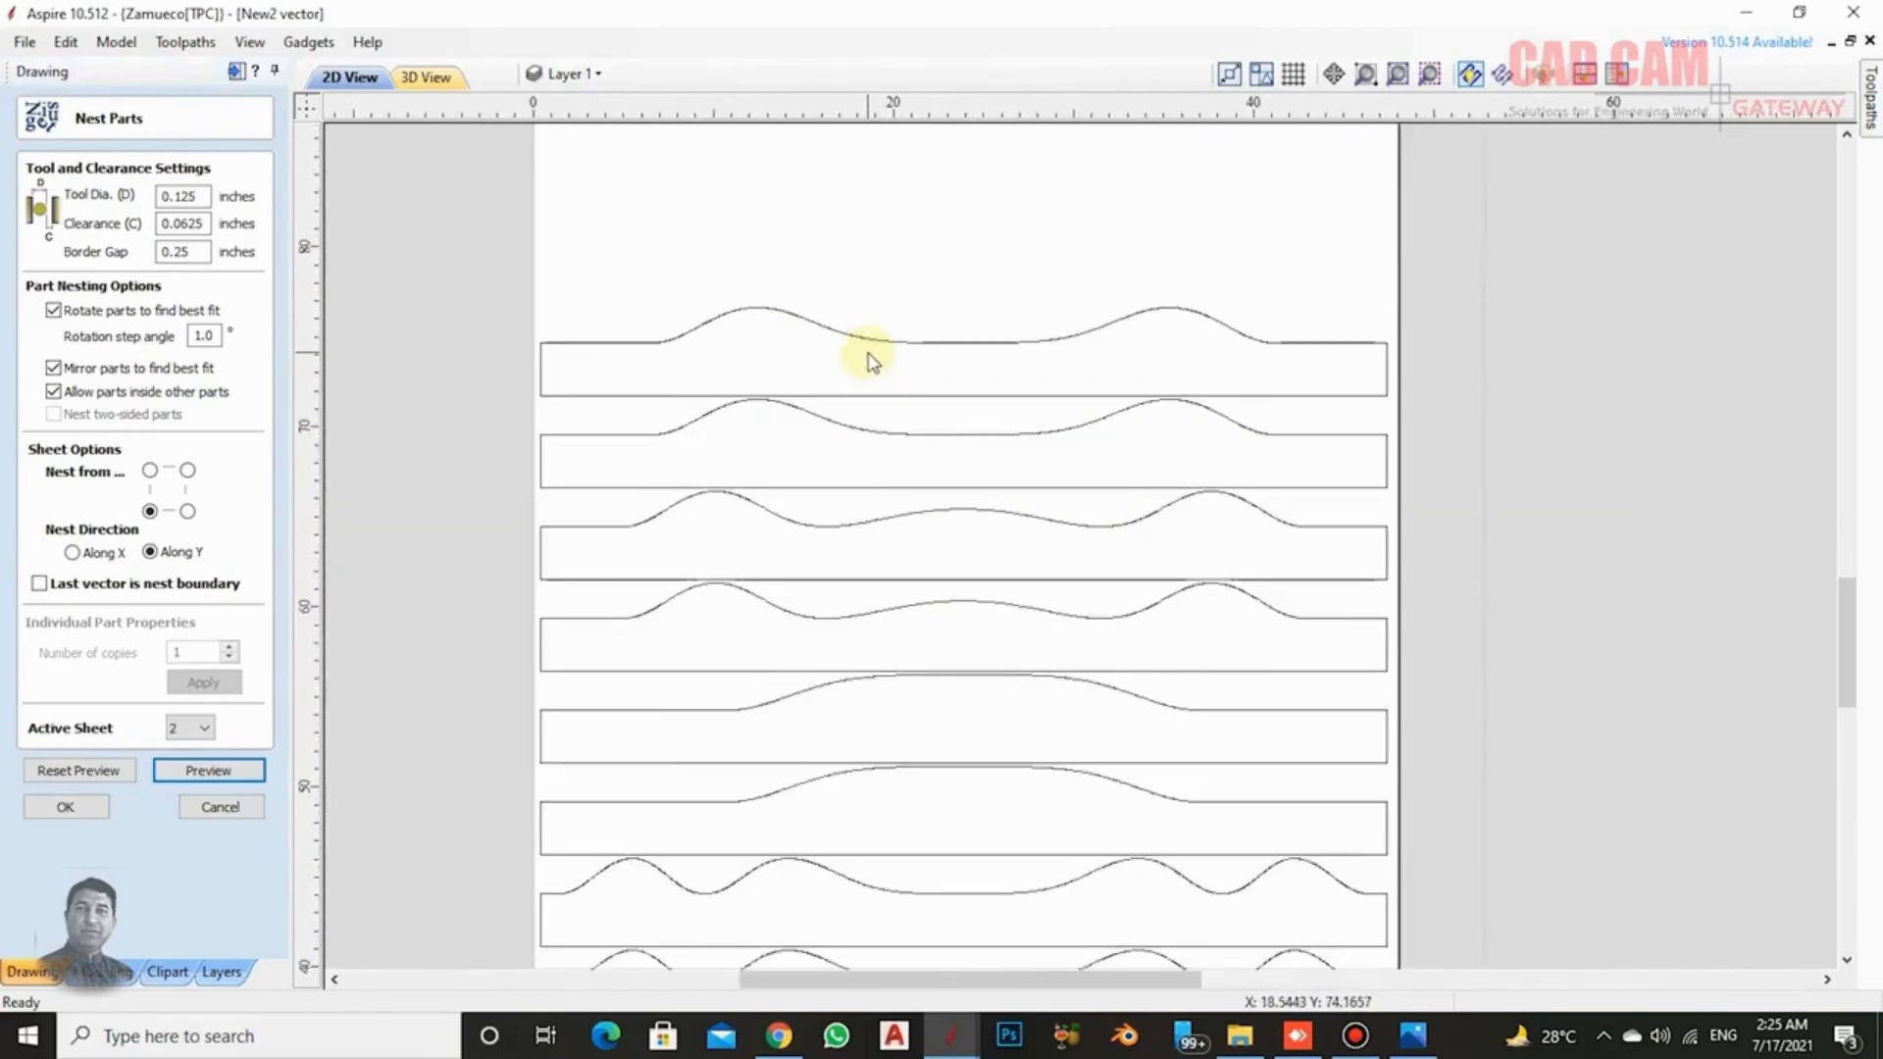
{"action": "scroll", "coordinate": [870, 361], "scroll_direction": "down", "scroll_amount": 4}
{"action": "scroll", "coordinate": [871, 284], "scroll_direction": "up", "scroll_amount": 2}
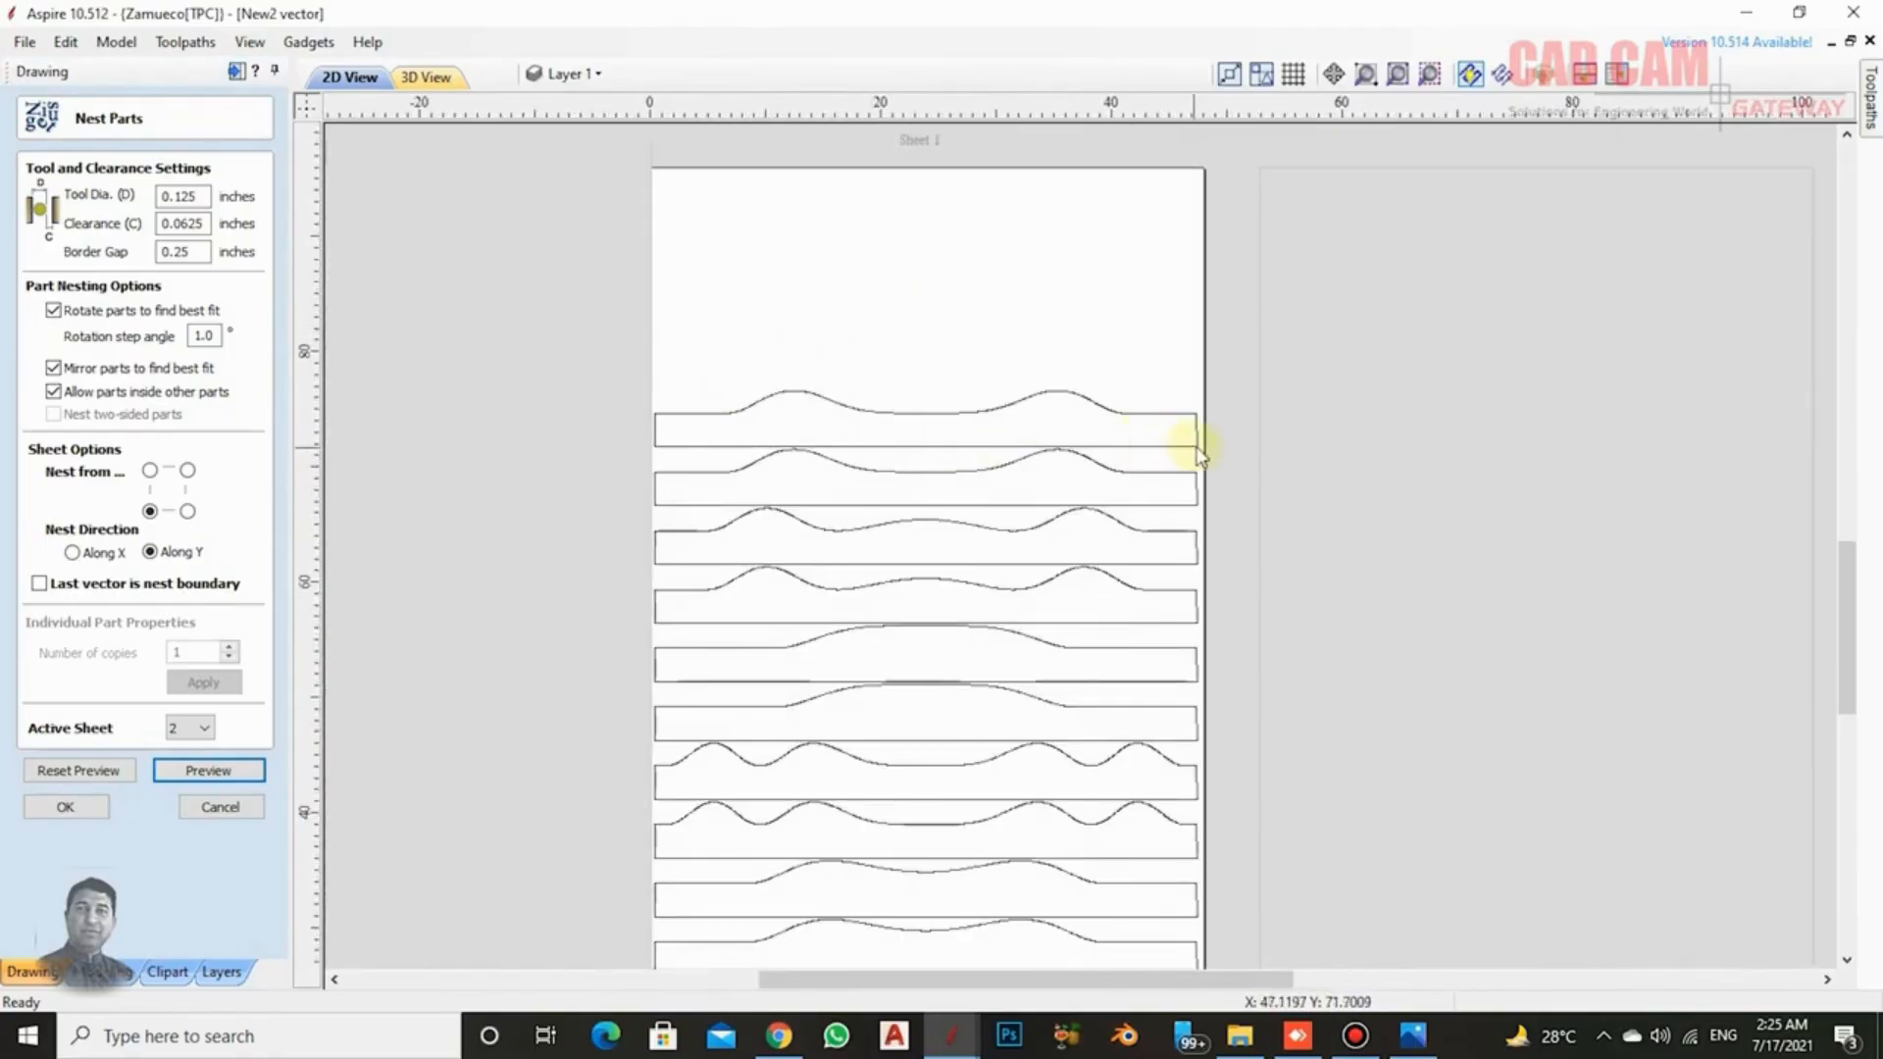
{"action": "scroll", "coordinate": [1199, 451], "scroll_direction": "up", "scroll_amount": 2}
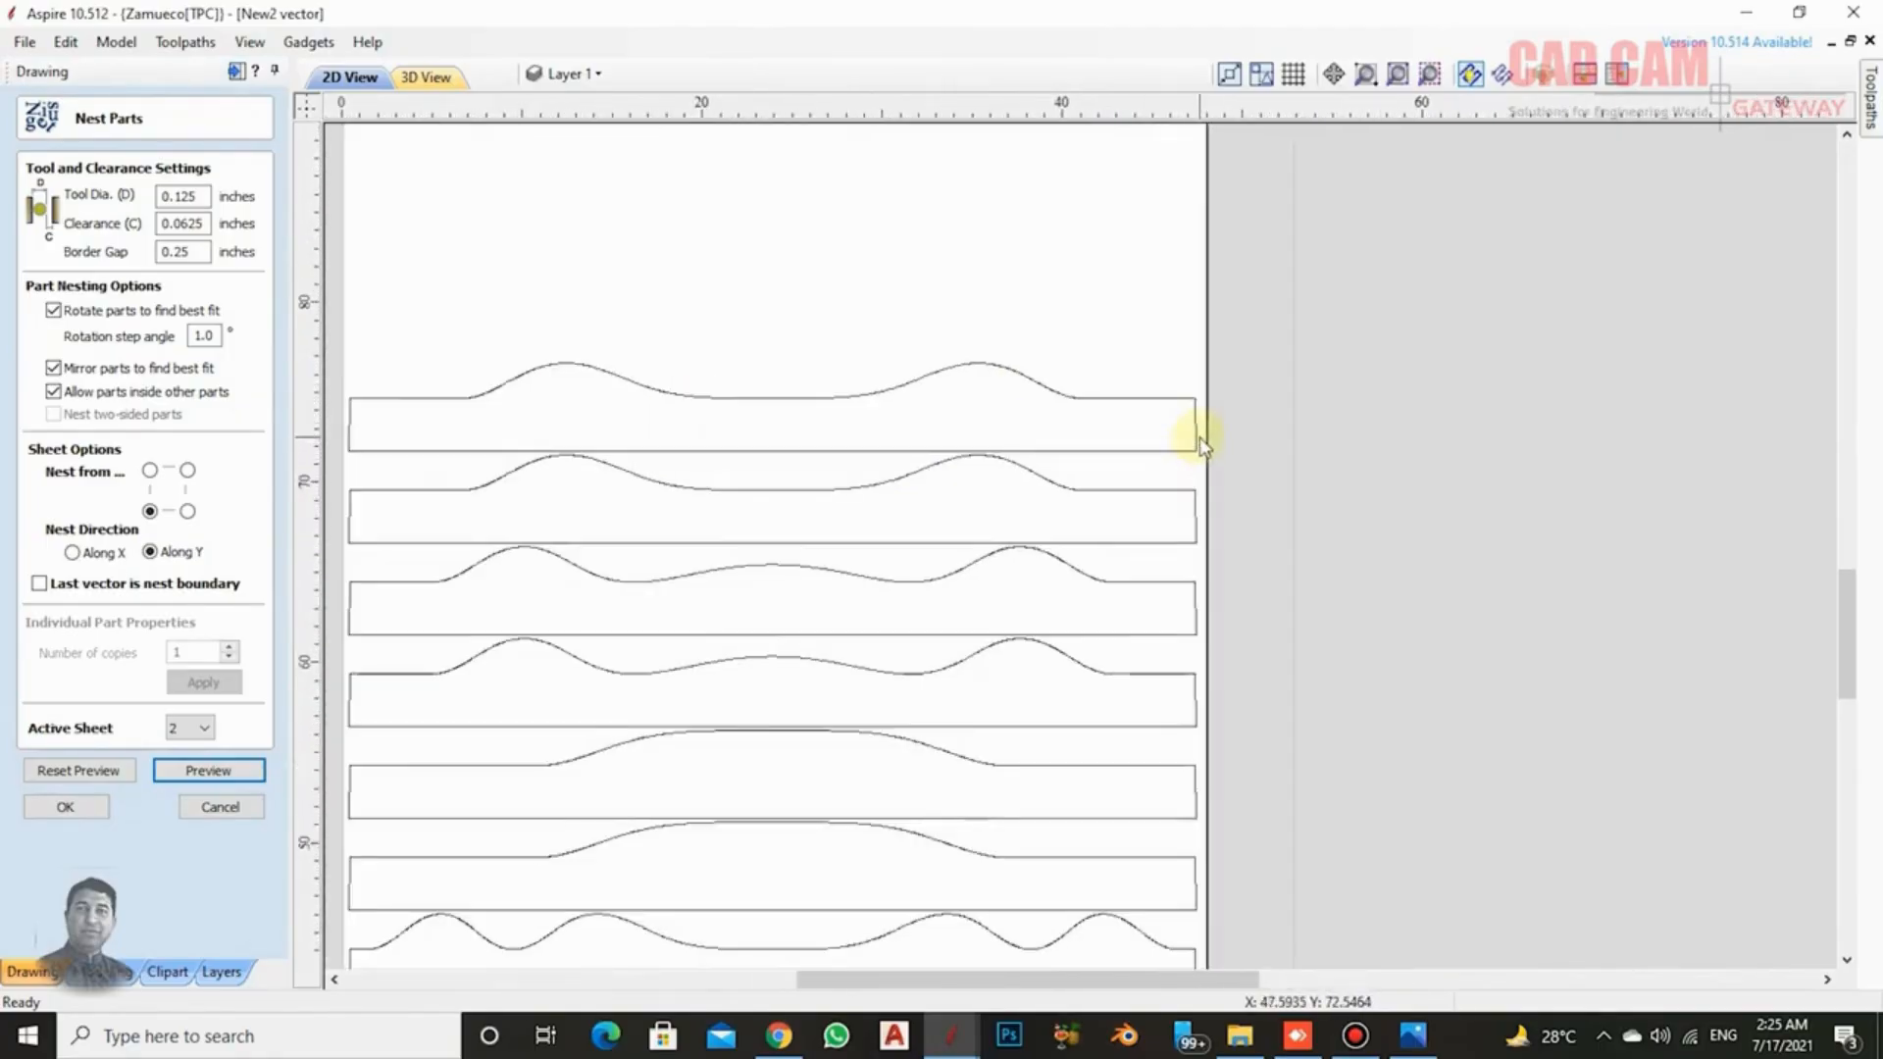
{"action": "scroll", "coordinate": [1204, 446], "scroll_direction": "up", "scroll_amount": 2}
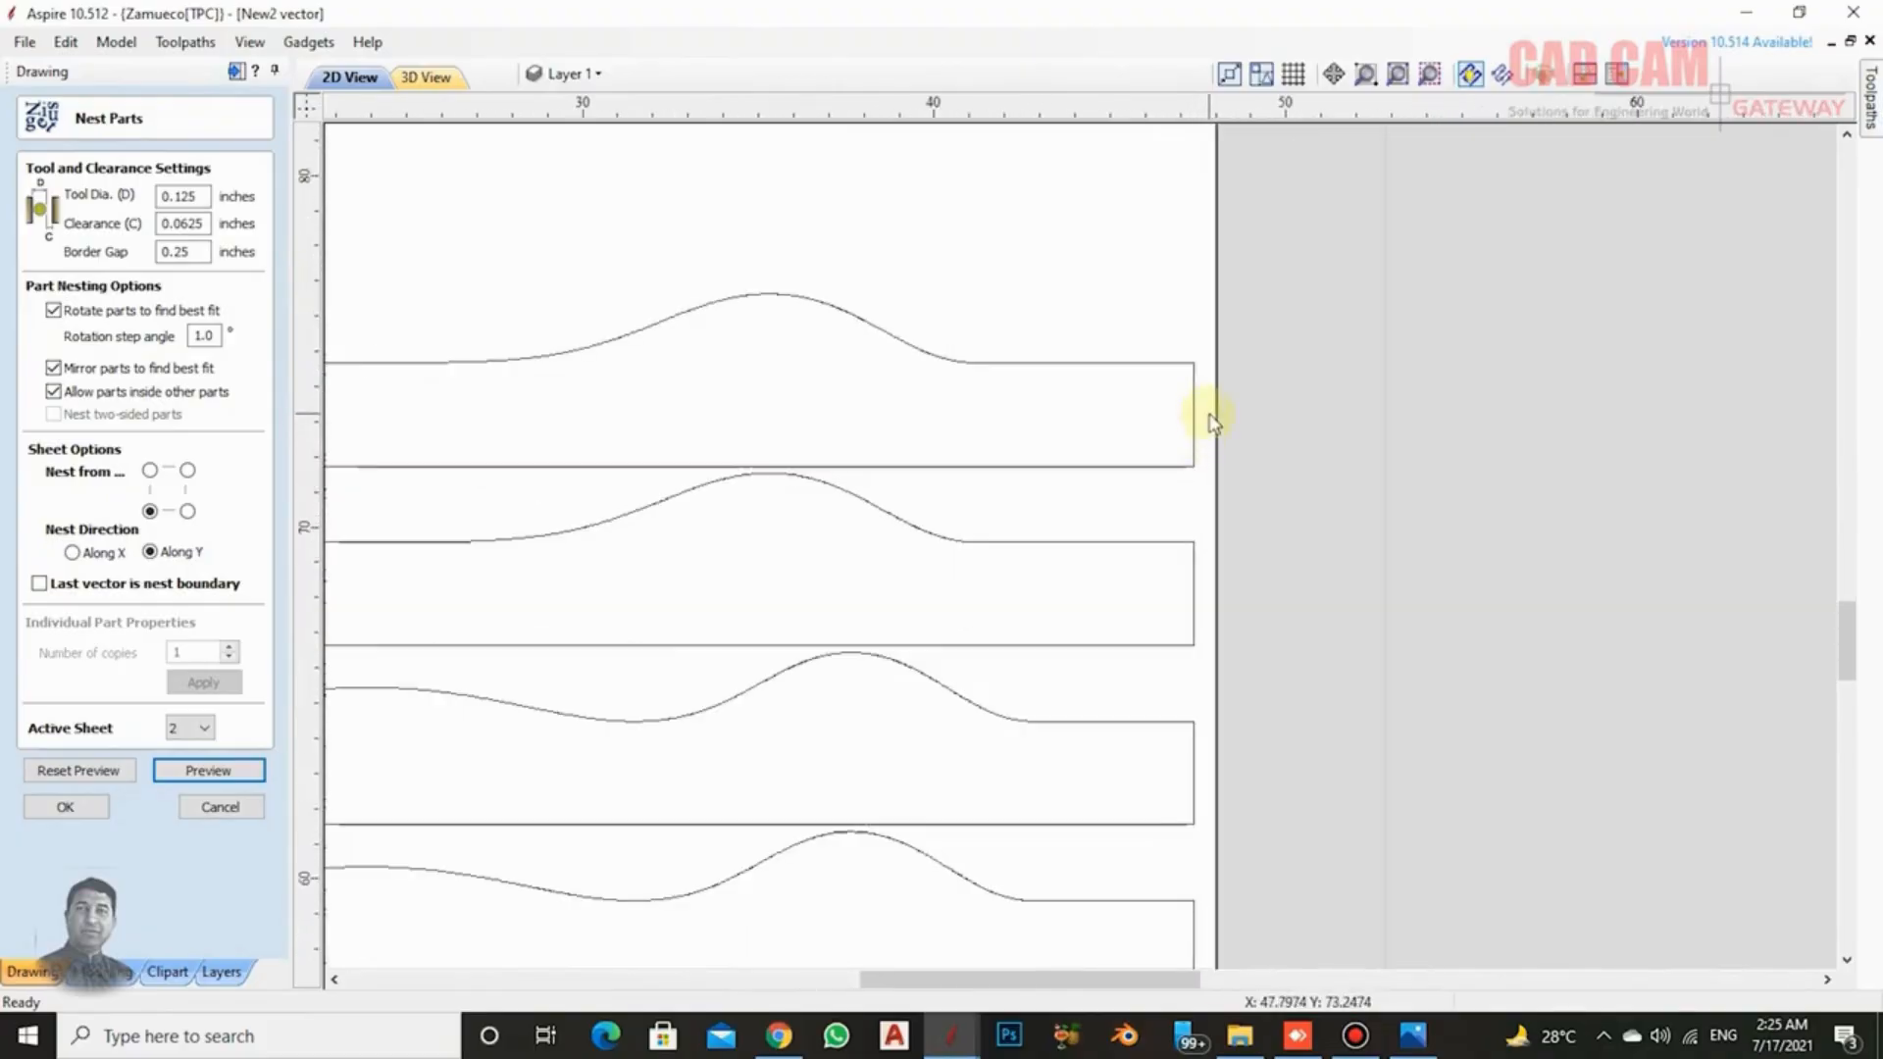
{"action": "scroll", "coordinate": [1213, 422], "scroll_direction": "down", "scroll_amount": 3}
{"action": "scroll", "coordinate": [549, 429], "scroll_direction": "up", "scroll_amount": 3}
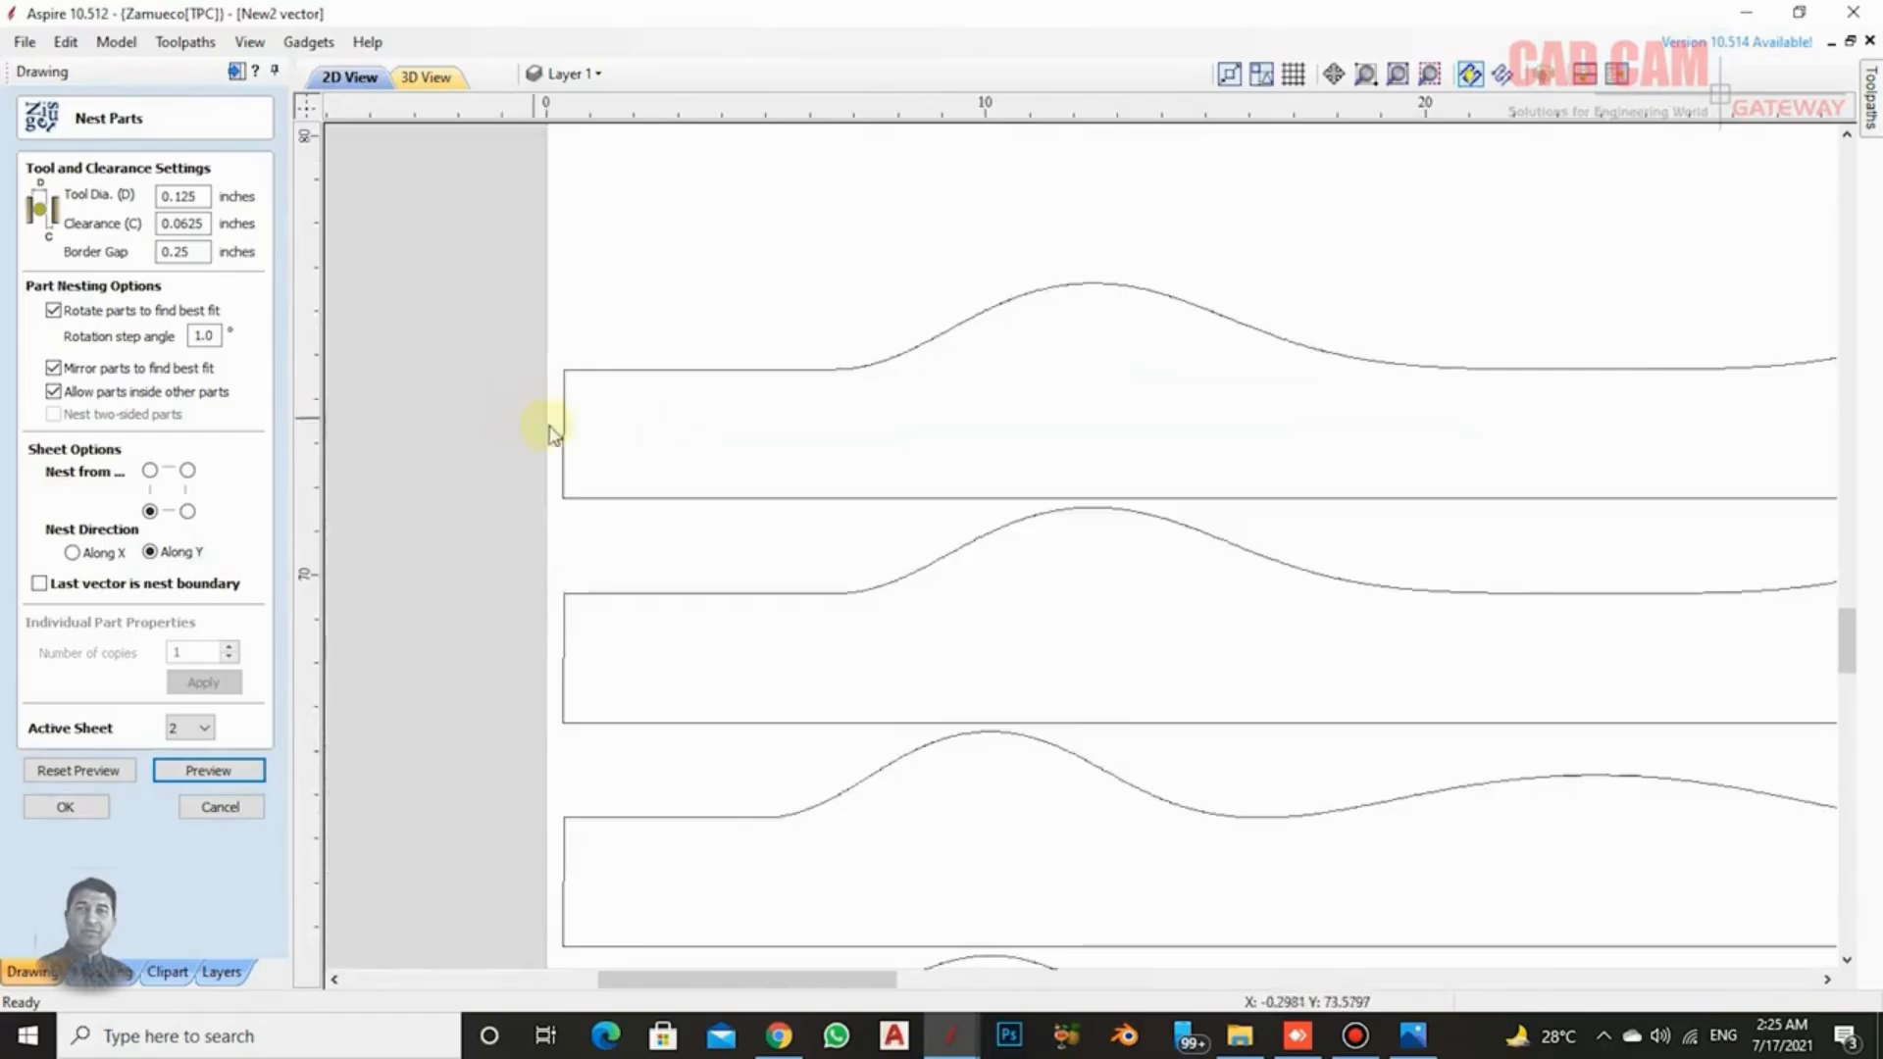
{"action": "scroll", "coordinate": [552, 431], "scroll_direction": "up", "scroll_amount": 2}
{"action": "scroll", "coordinate": [563, 412], "scroll_direction": "down", "scroll_amount": 3}
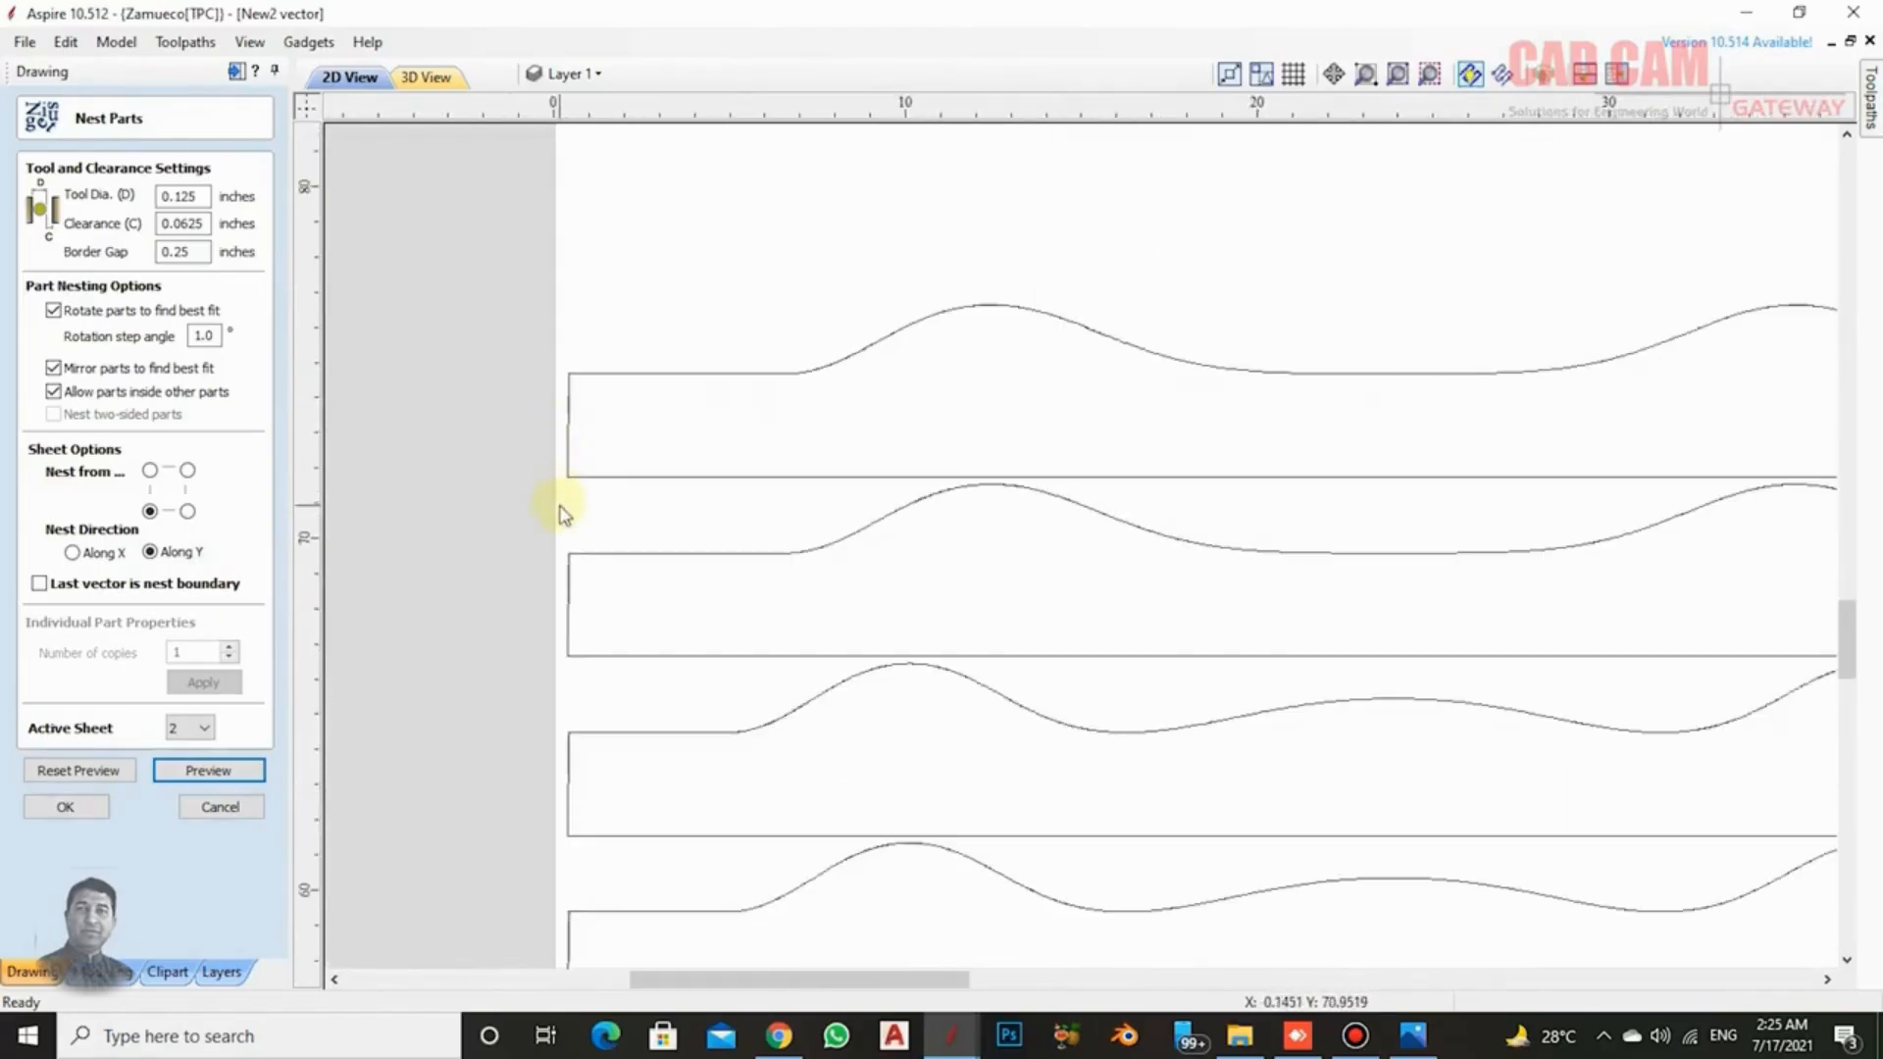
{"action": "scroll", "coordinate": [639, 487], "scroll_direction": "down", "scroll_amount": 4}
{"action": "scroll", "coordinate": [840, 651], "scroll_direction": "up", "scroll_amount": 3}
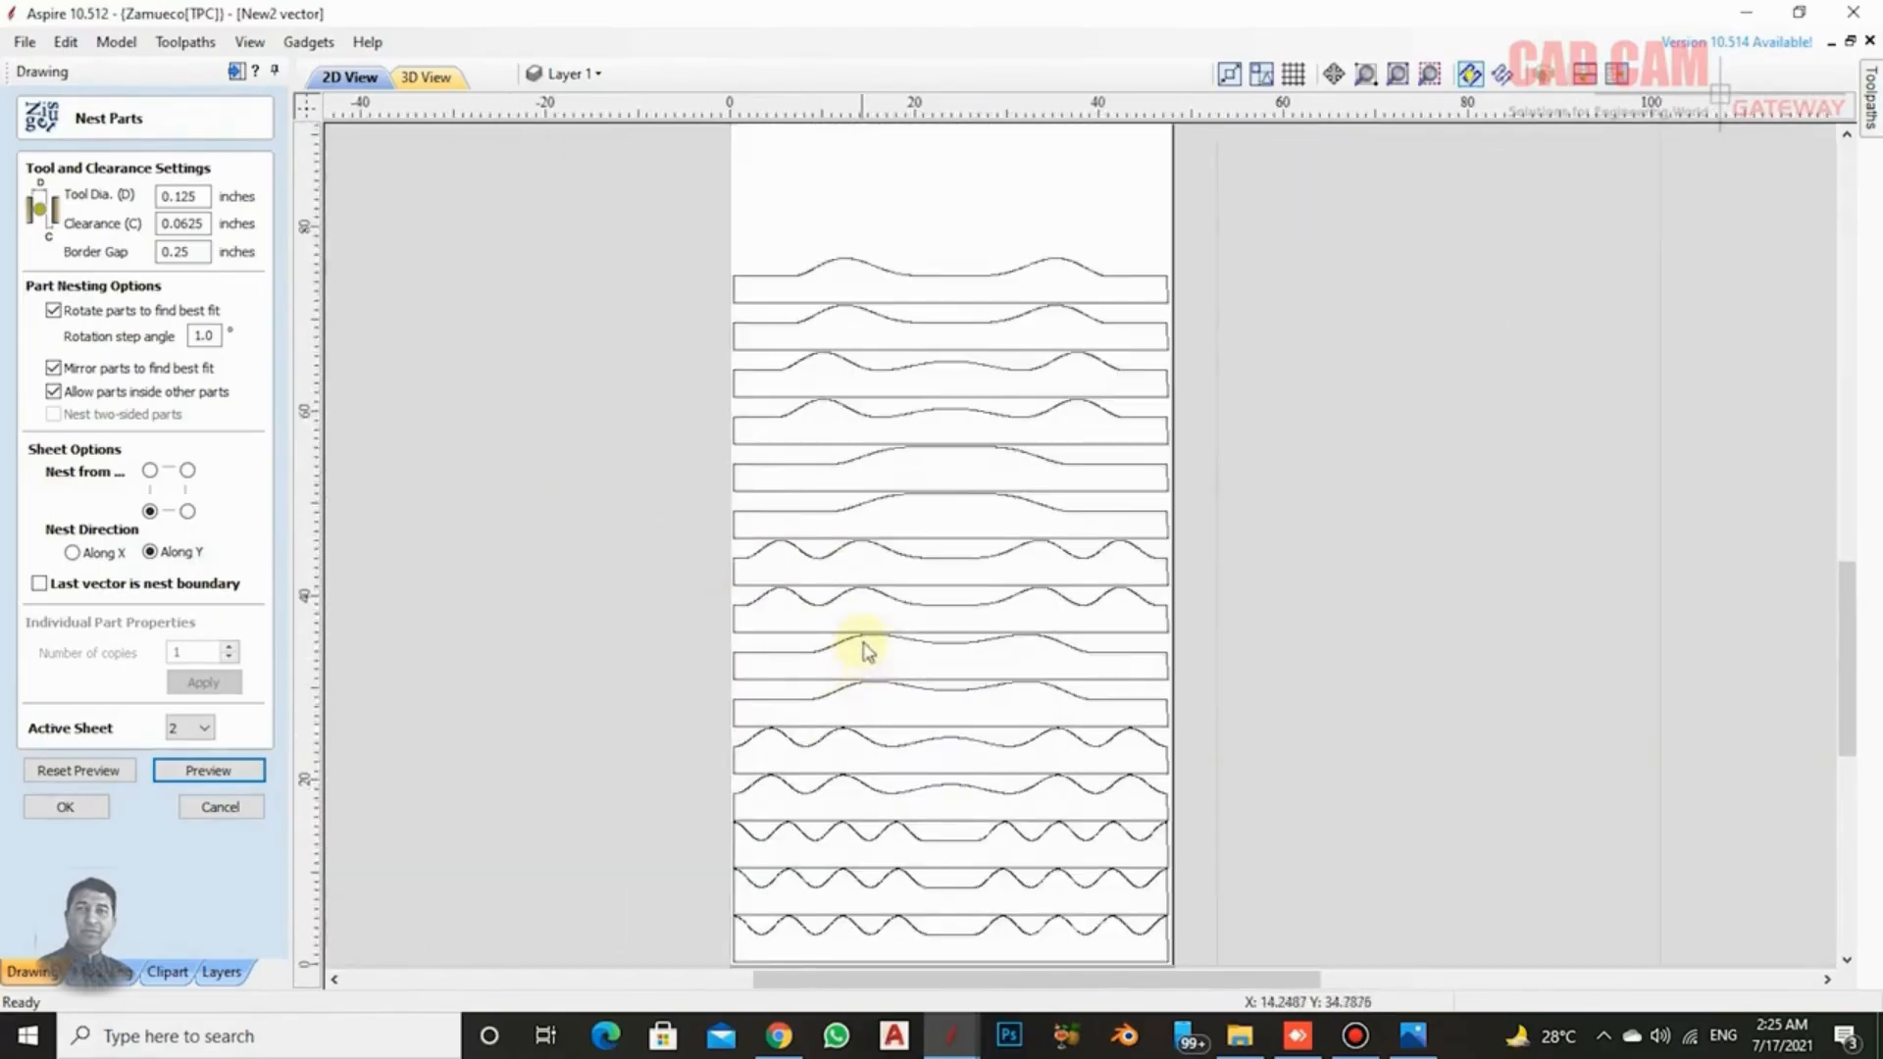
{"action": "scroll", "coordinate": [867, 651], "scroll_direction": "down", "scroll_amount": 1}
{"action": "scroll", "coordinate": [867, 640], "scroll_direction": "down", "scroll_amount": 4}
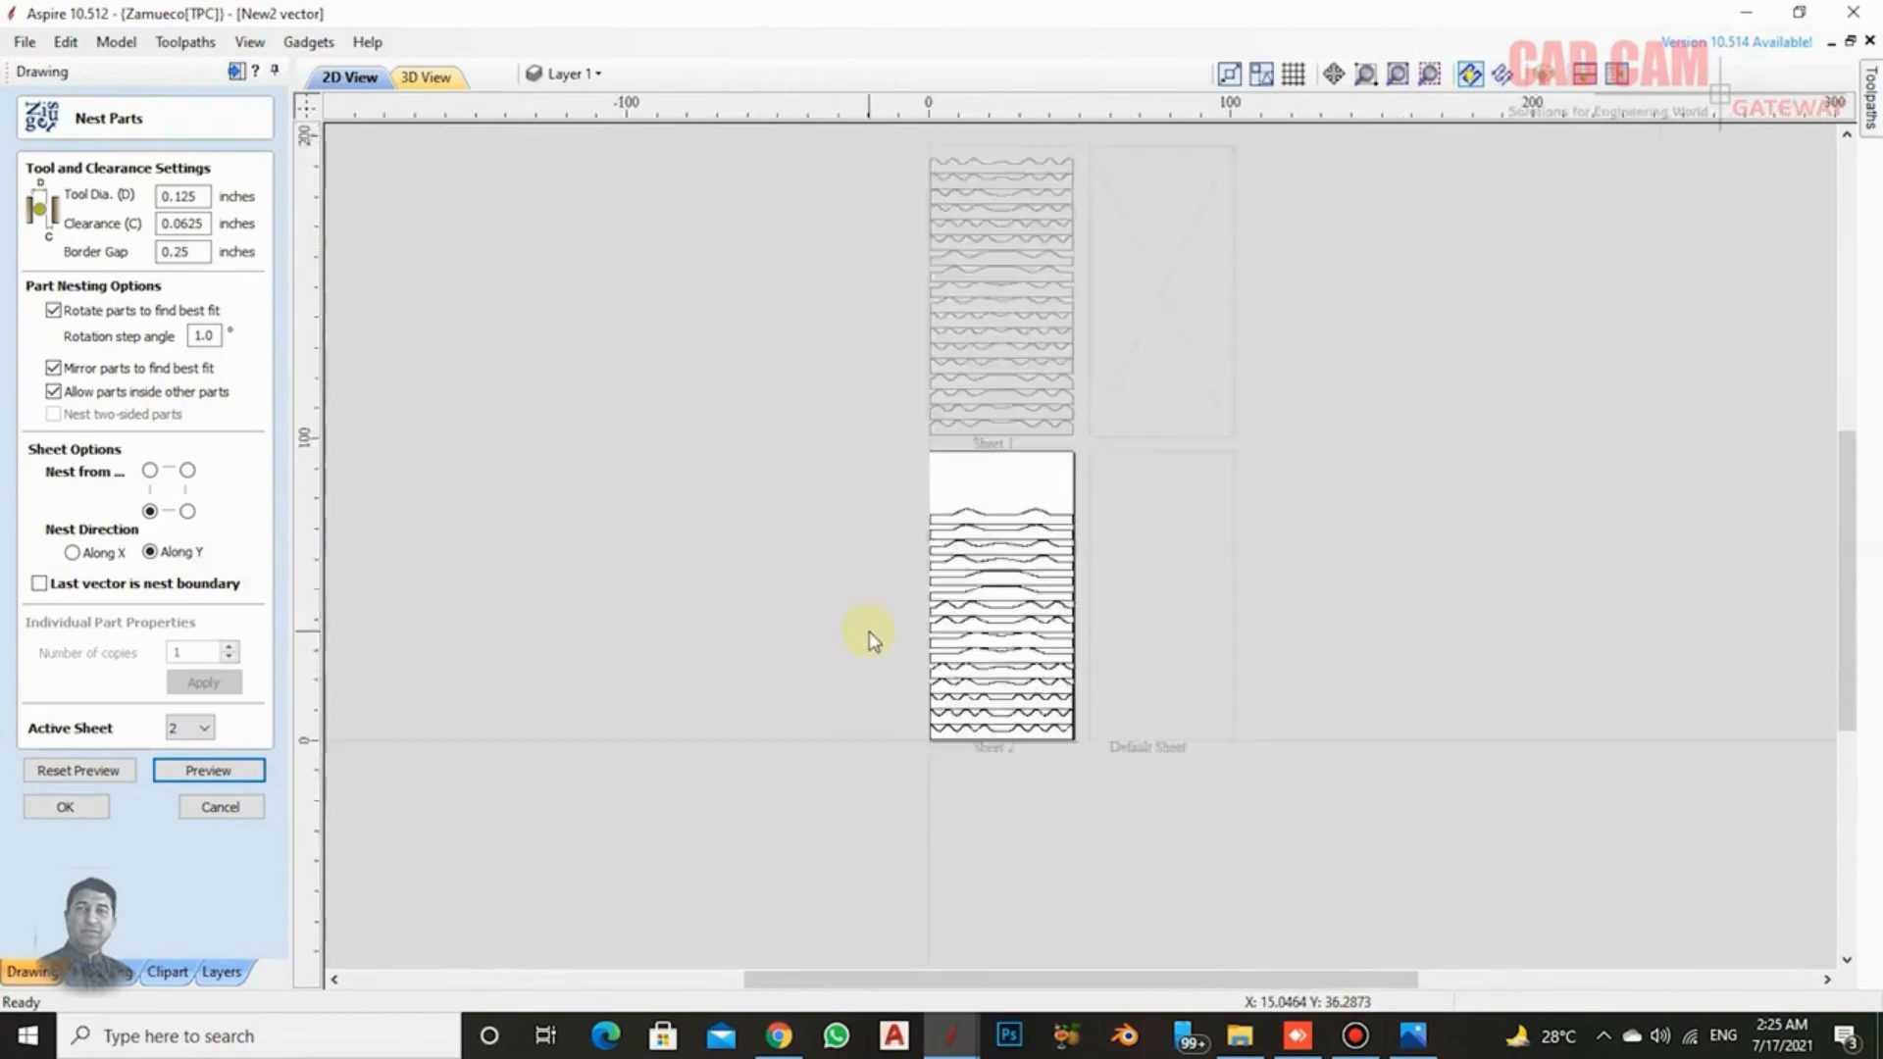
Make sheet 1 active again and accept the nested layout.
{"action": "left_click", "coordinate": [1000, 340]}
{"action": "scroll", "coordinate": [1000, 624], "scroll_direction": "up", "scroll_amount": 2}
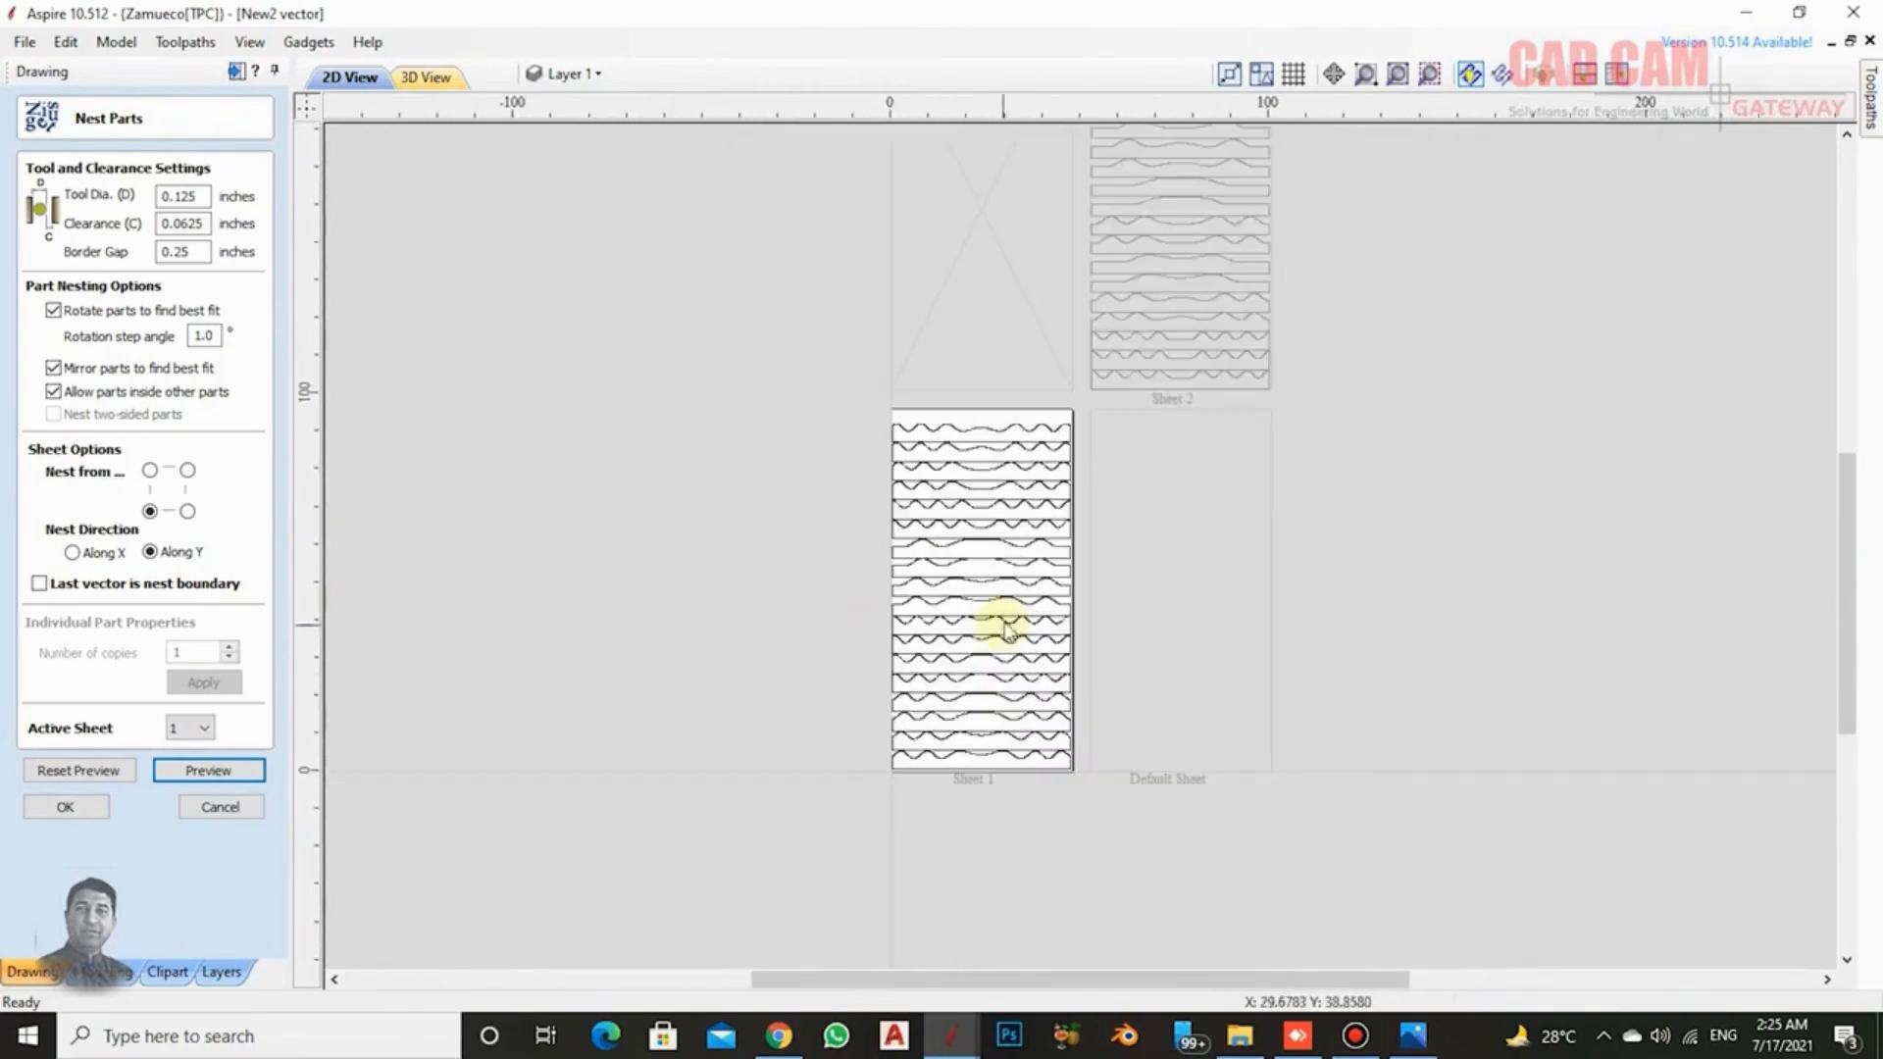
{"action": "scroll", "coordinate": [1013, 564], "scroll_direction": "up", "scroll_amount": 1}
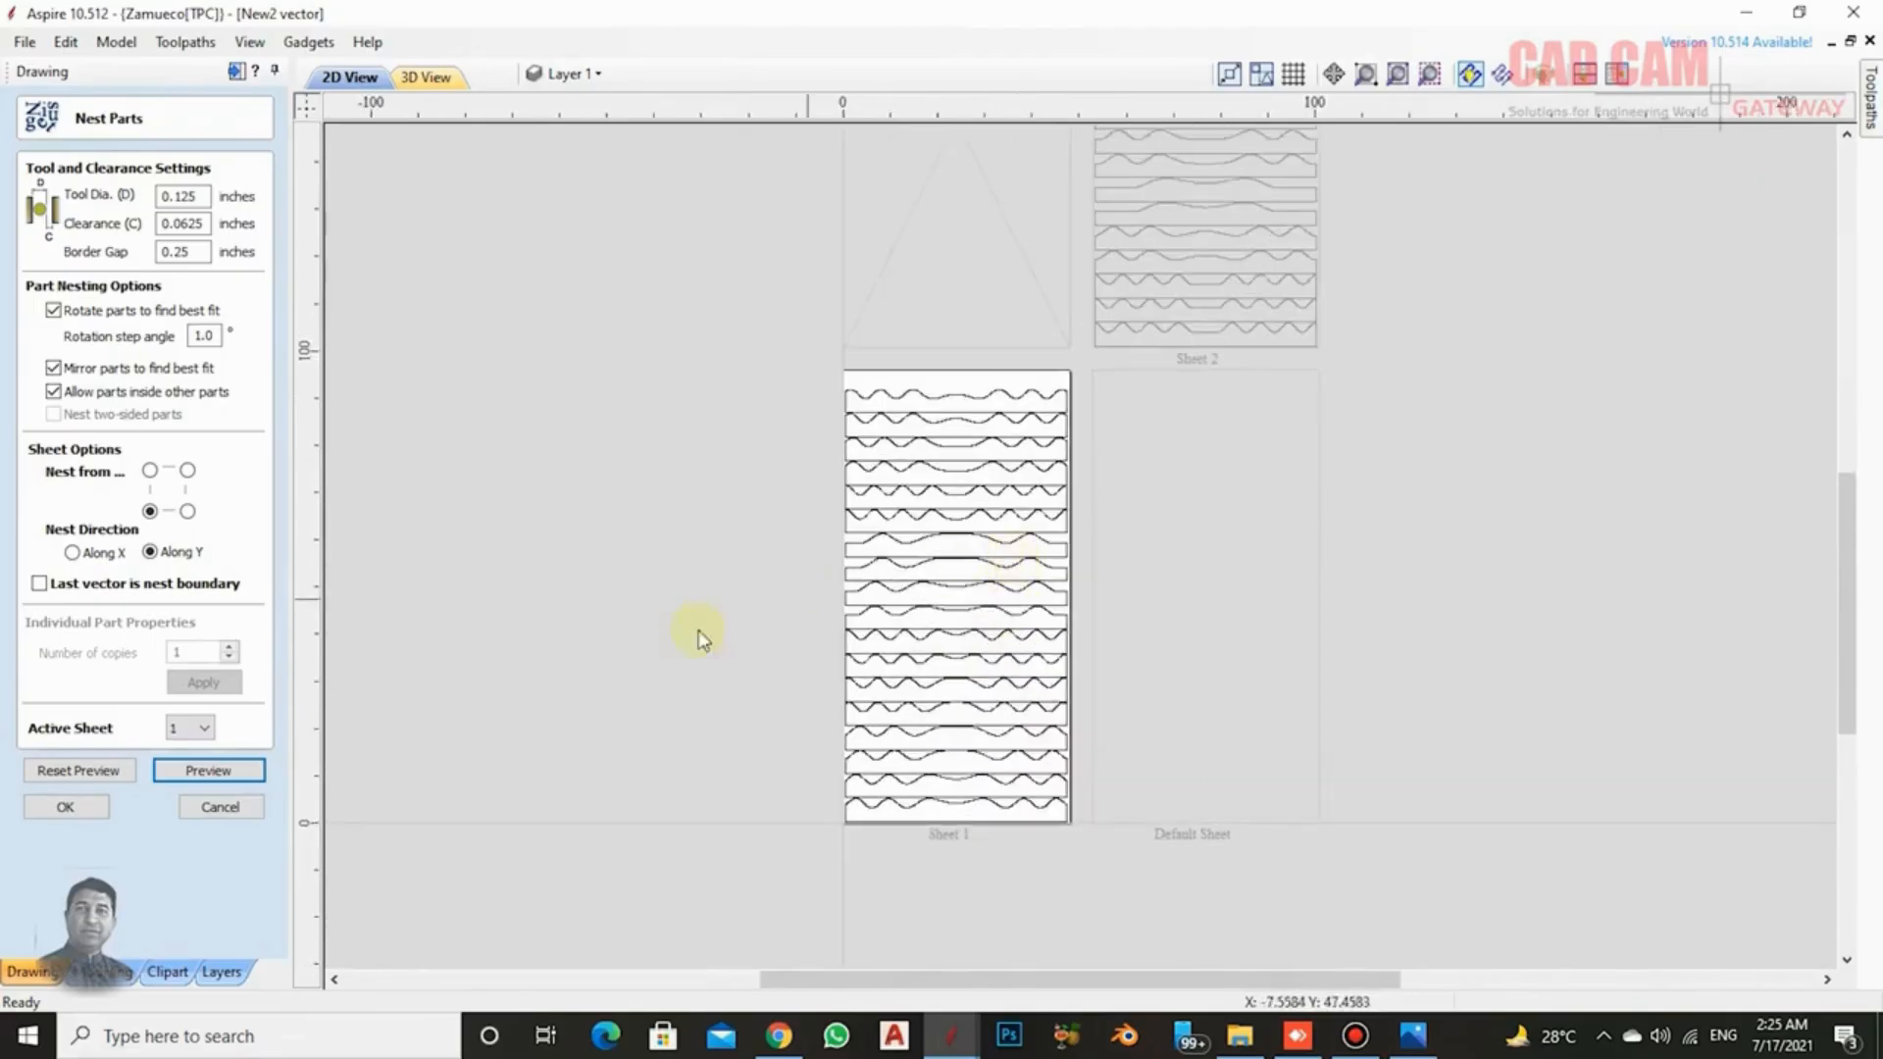
{"action": "left_click", "coordinate": [67, 807]}
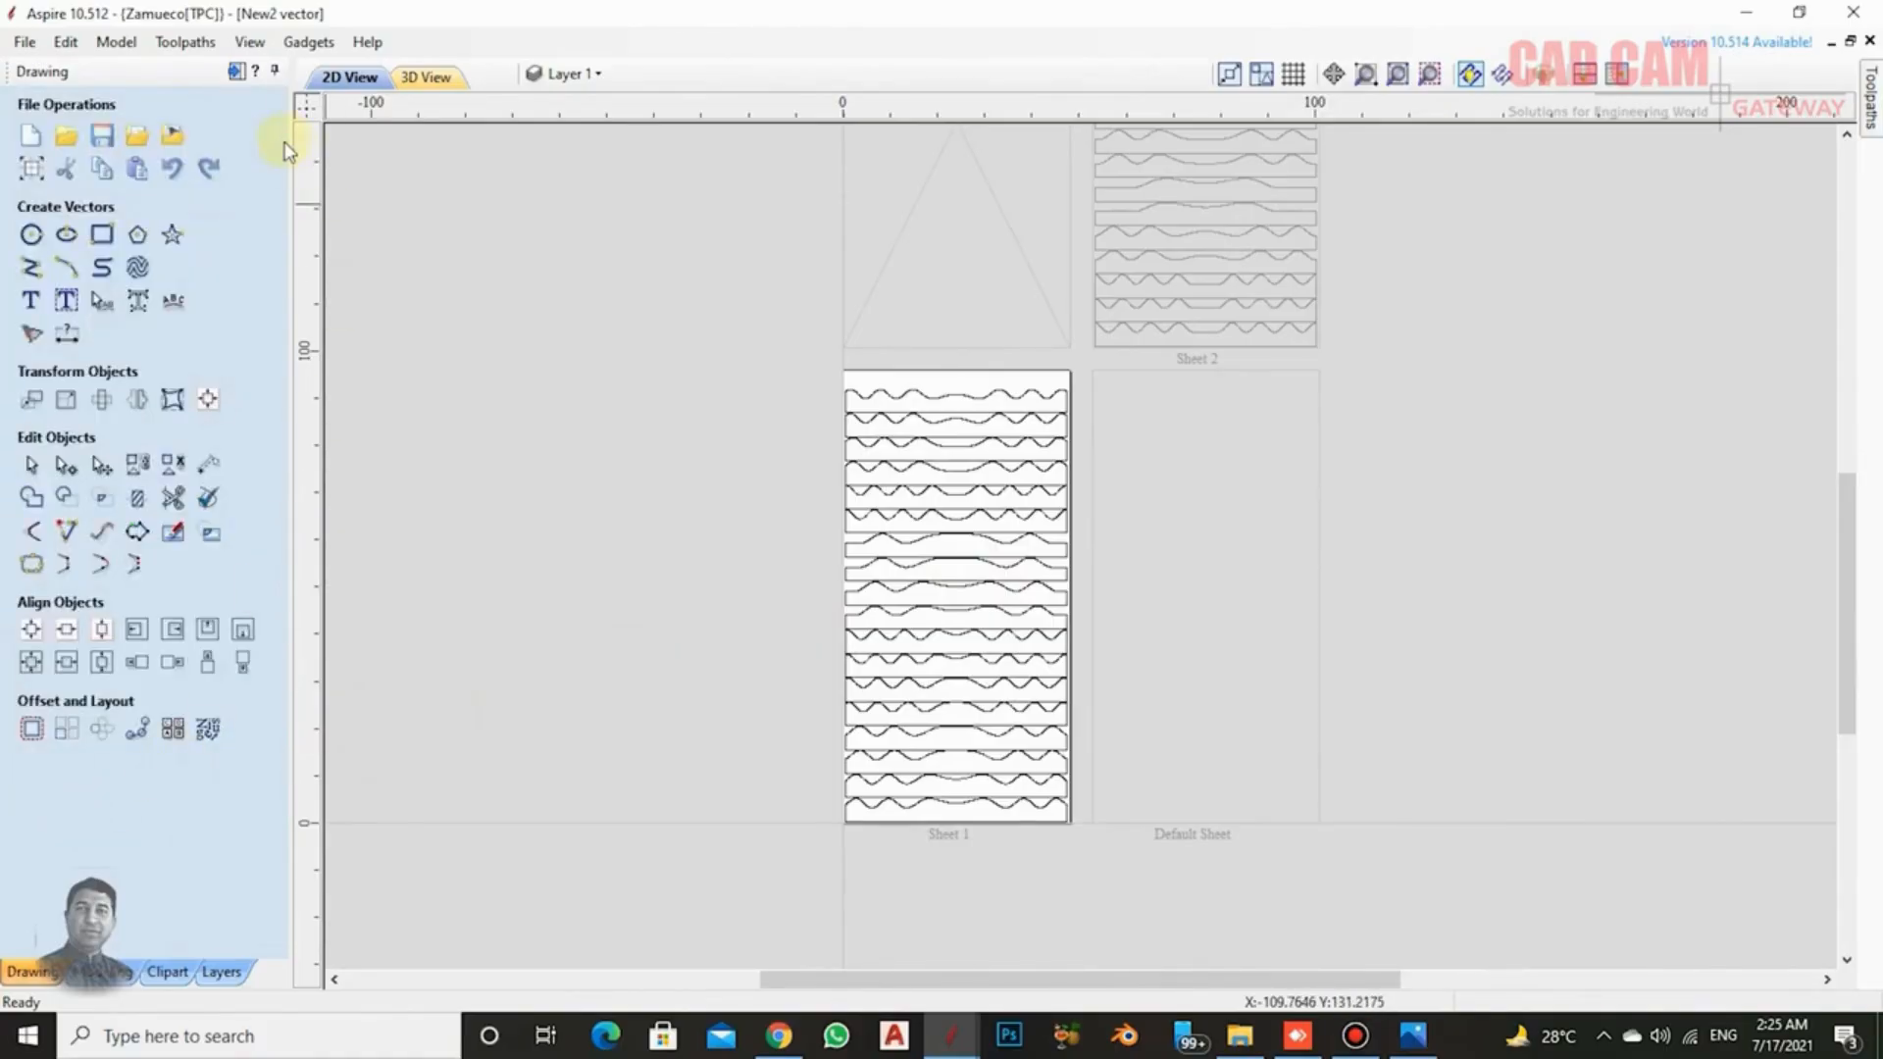
Calculate a 2D profile toolpath cutting outside all the slices on sheet 1, 0.75 inches deep with the 1/8" end mill, and preview all toolpaths.
{"action": "left_click", "coordinate": [235, 72]}
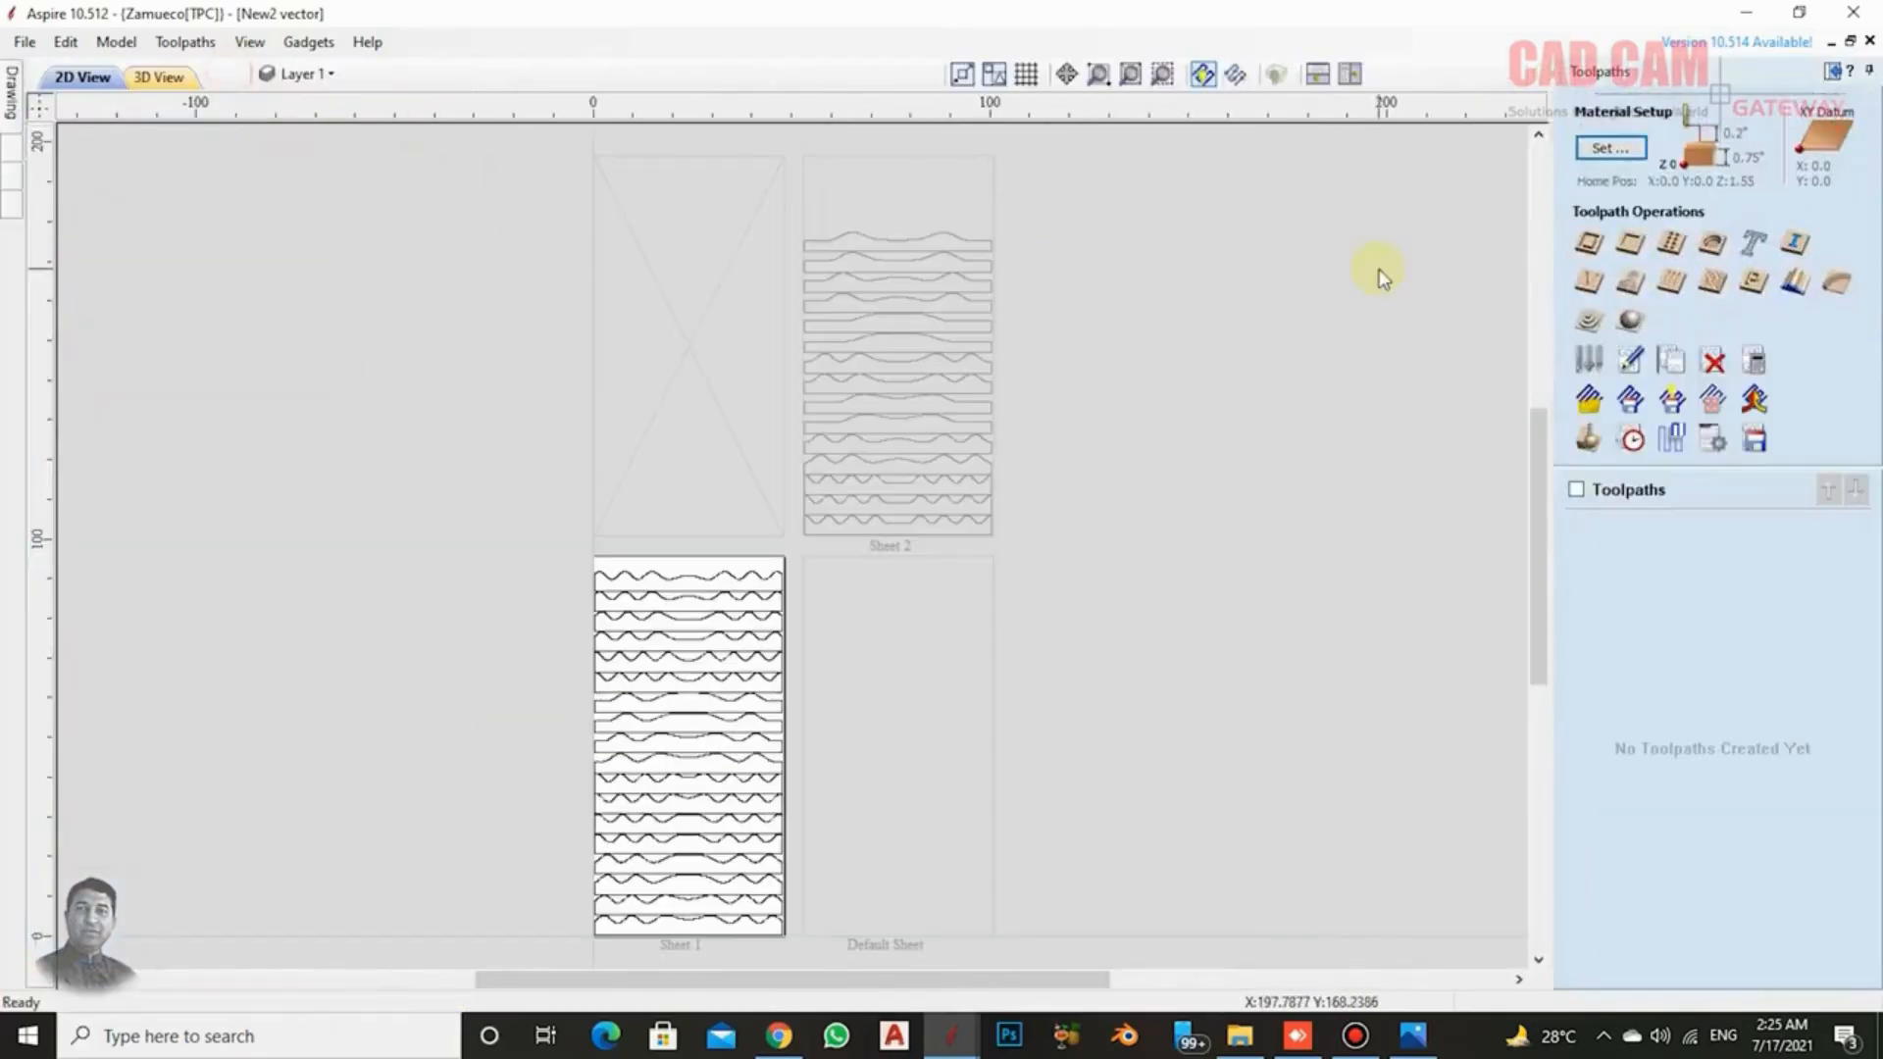
{"action": "left_click", "coordinate": [1588, 245]}
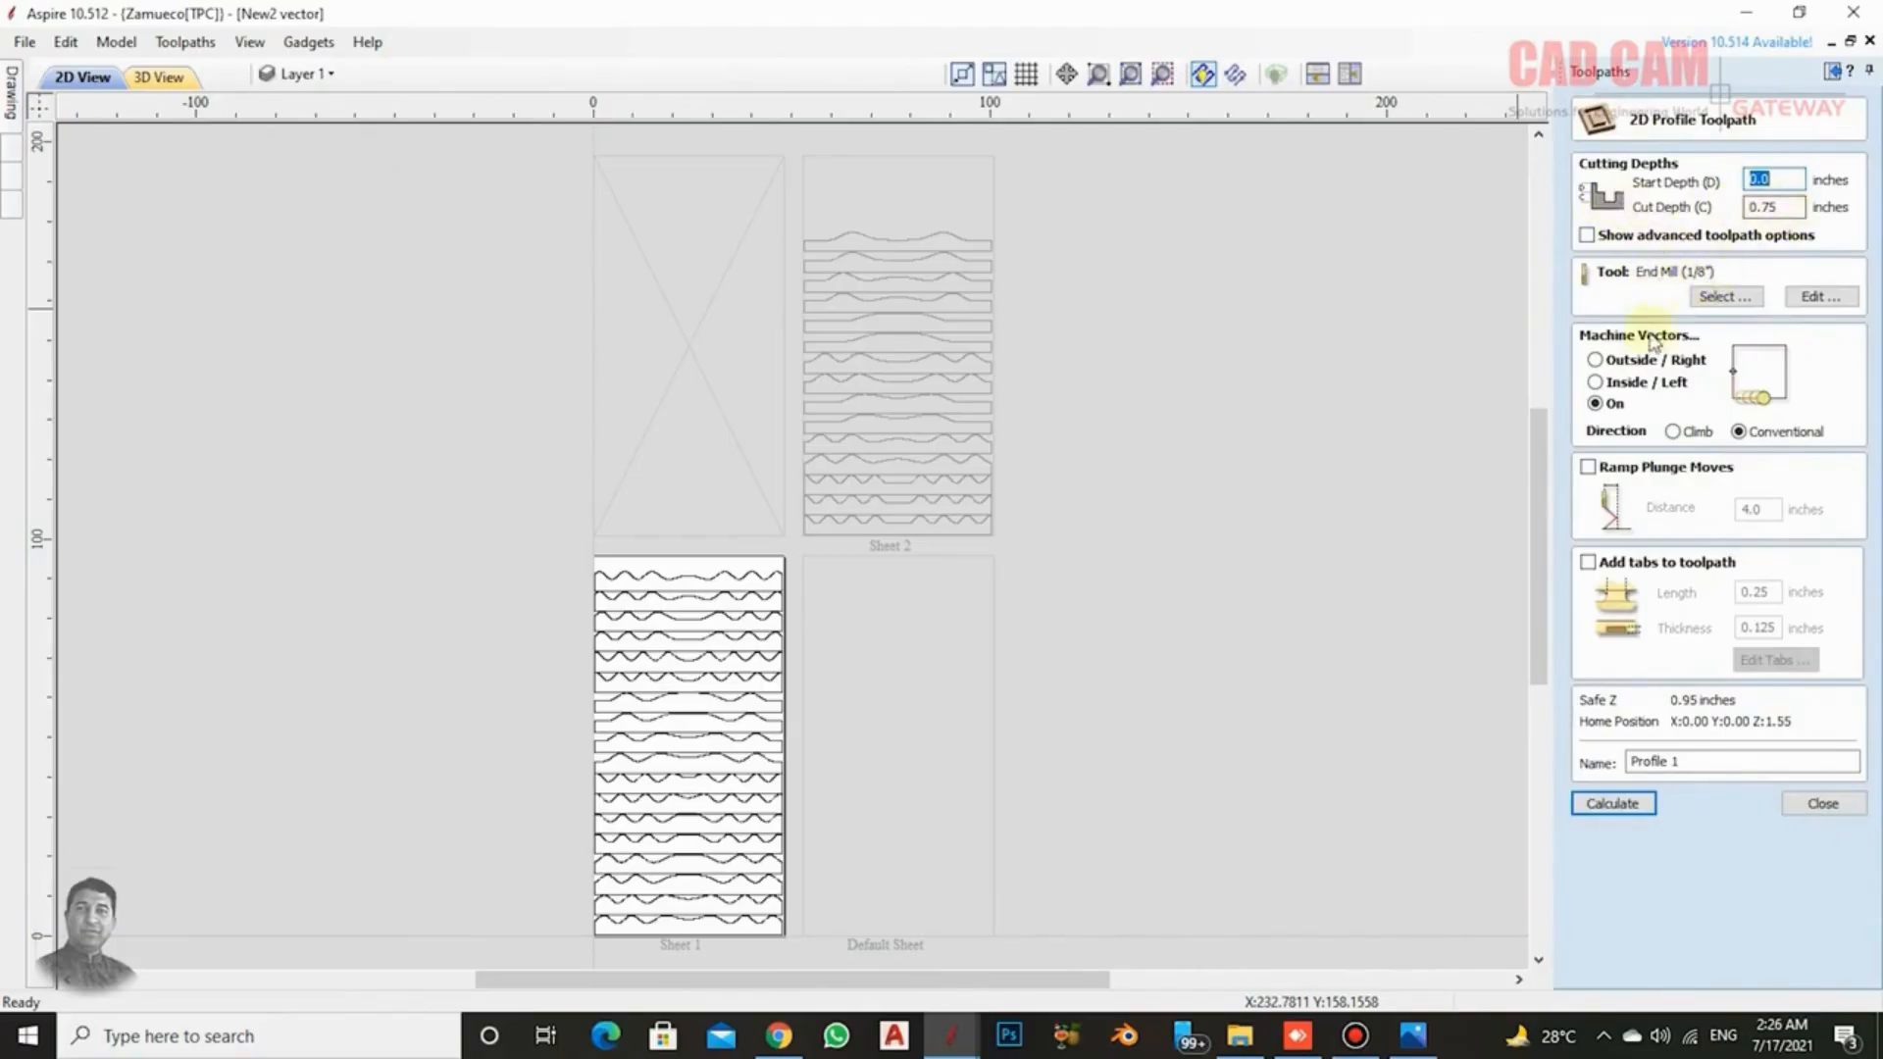
{"action": "left_click", "coordinate": [1596, 360]}
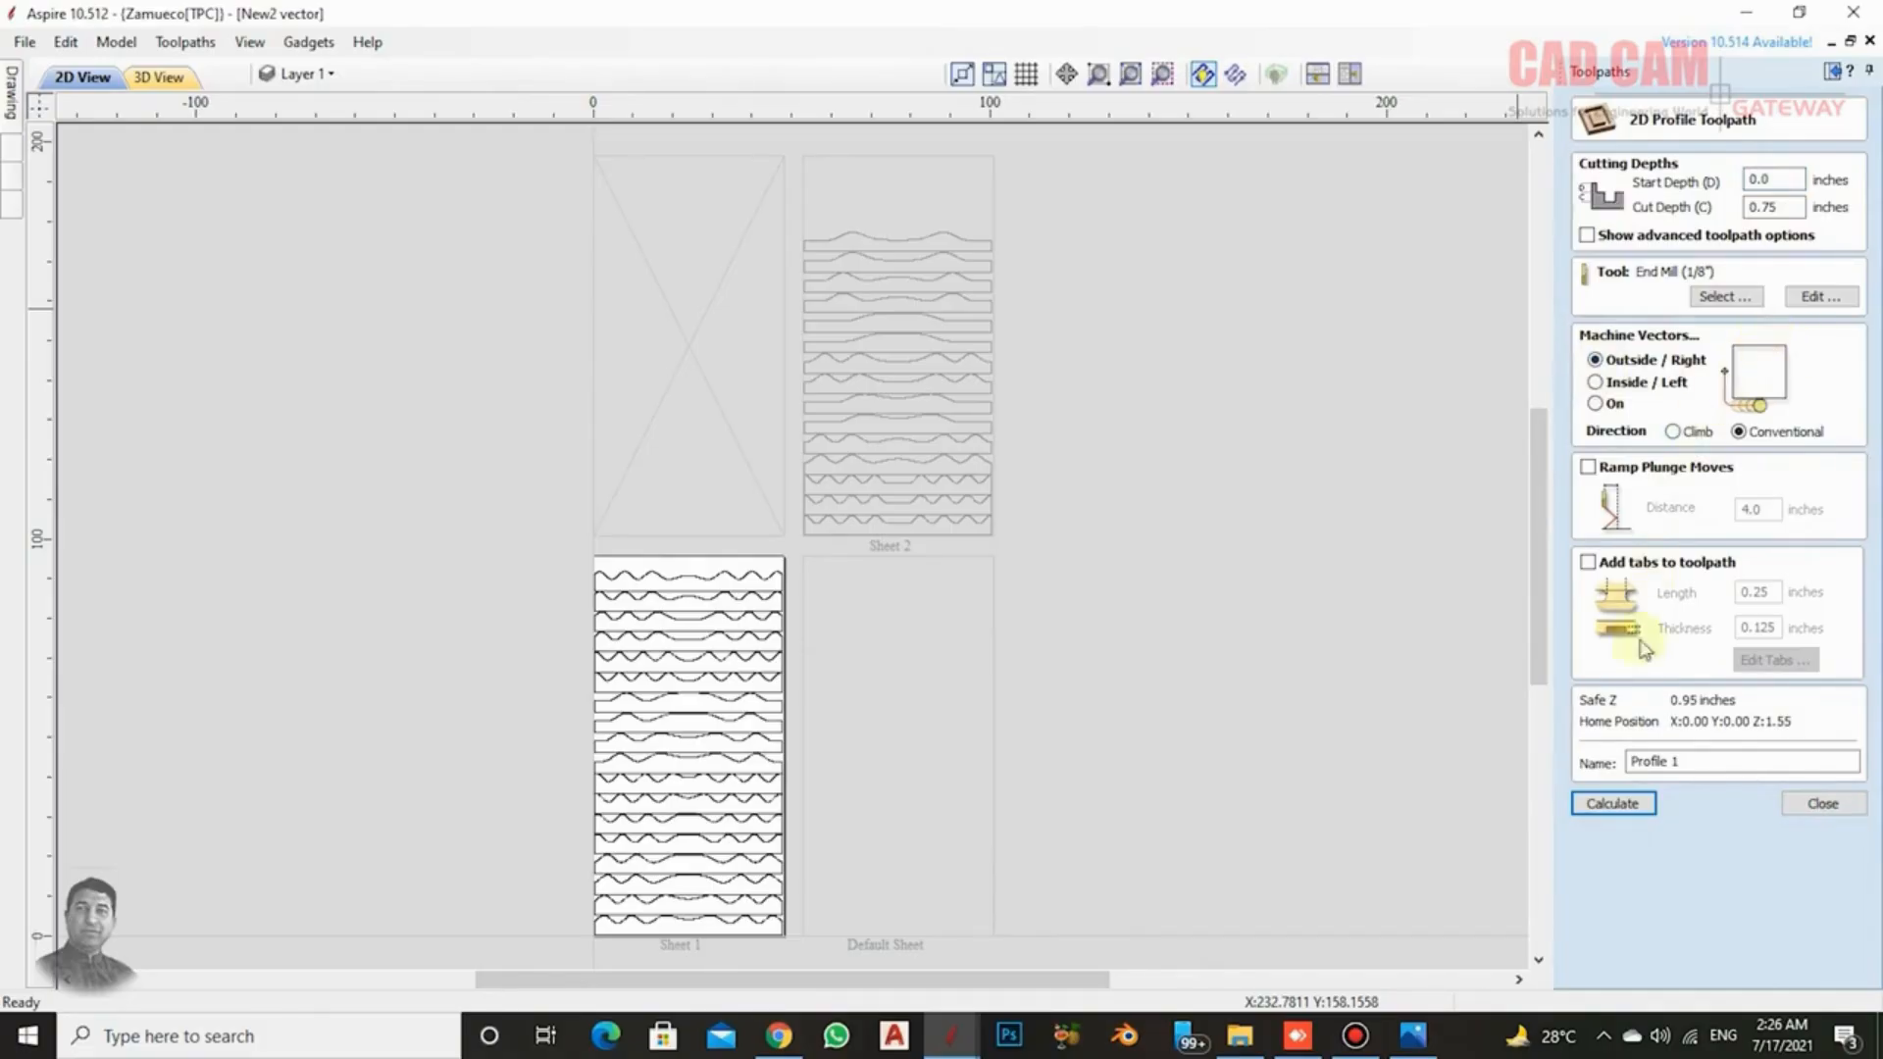
{"action": "left_click_drag", "start_coordinate": [517, 554], "coordinate": [867, 943]}
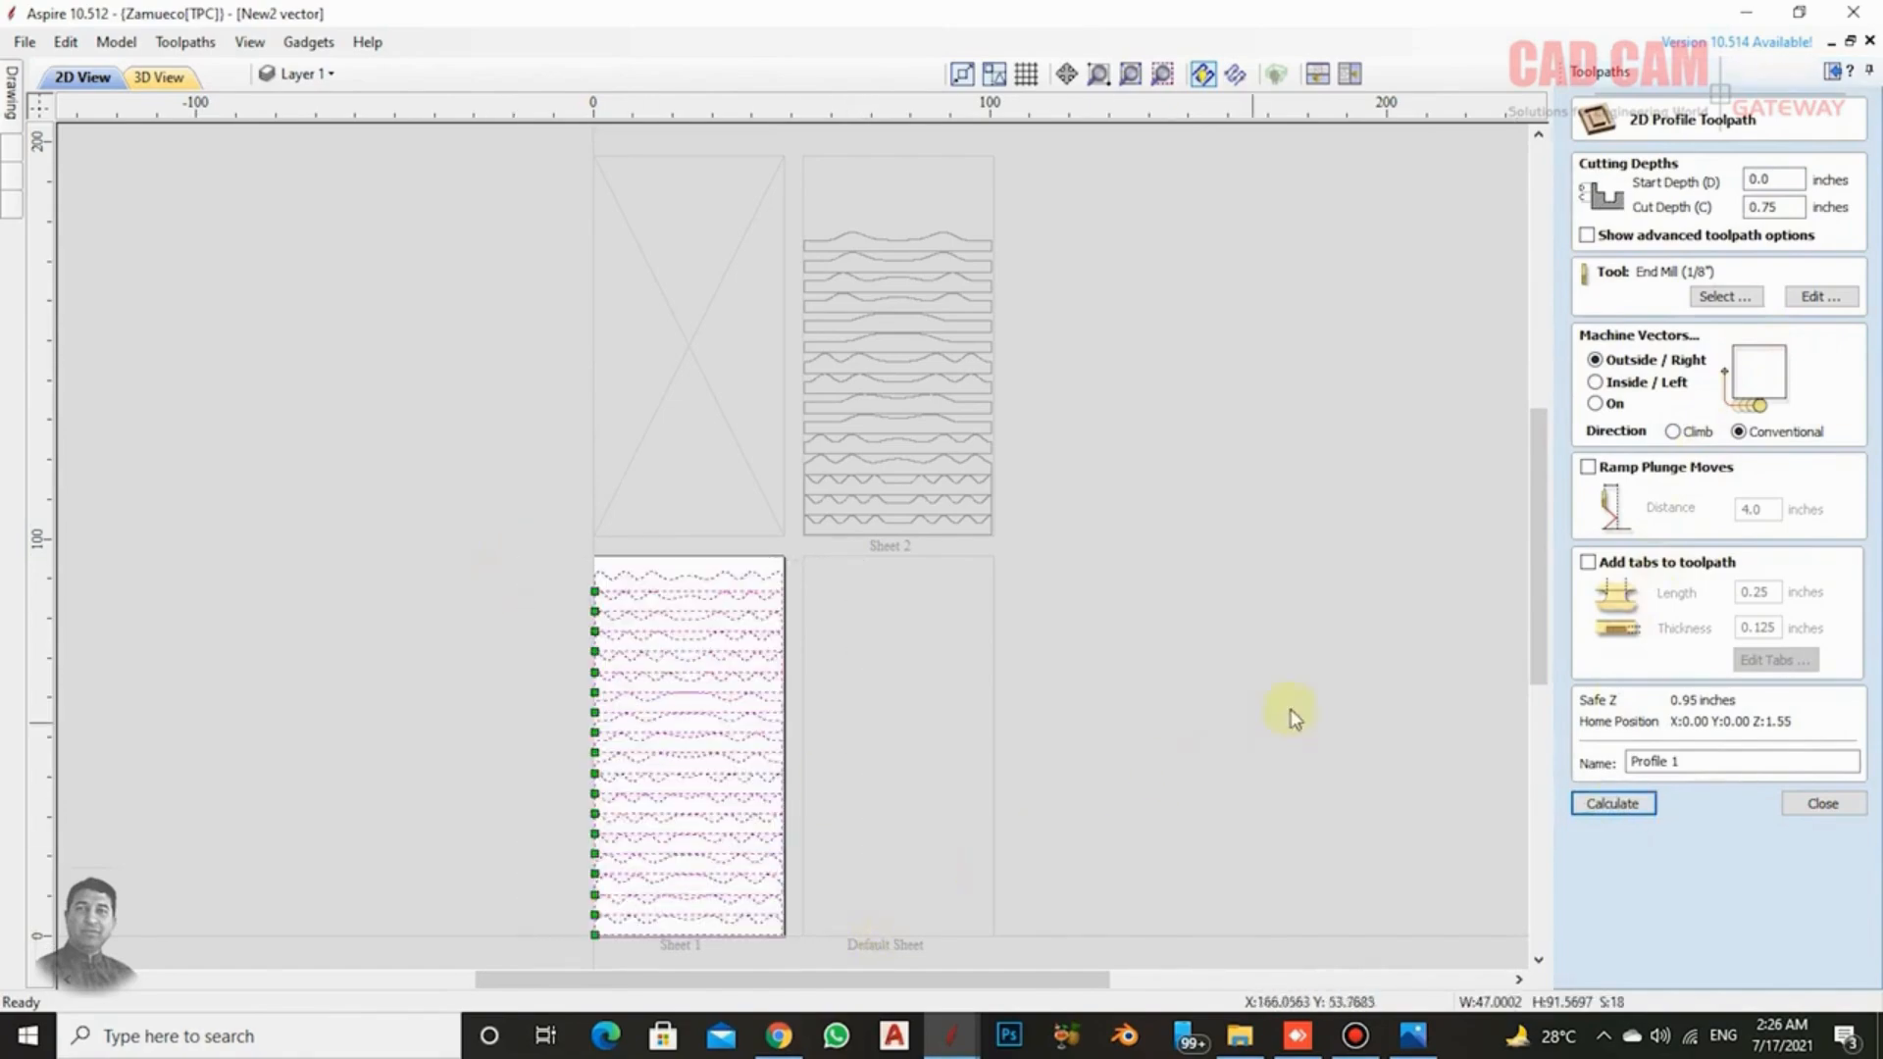
{"action": "left_click", "coordinate": [1613, 803]}
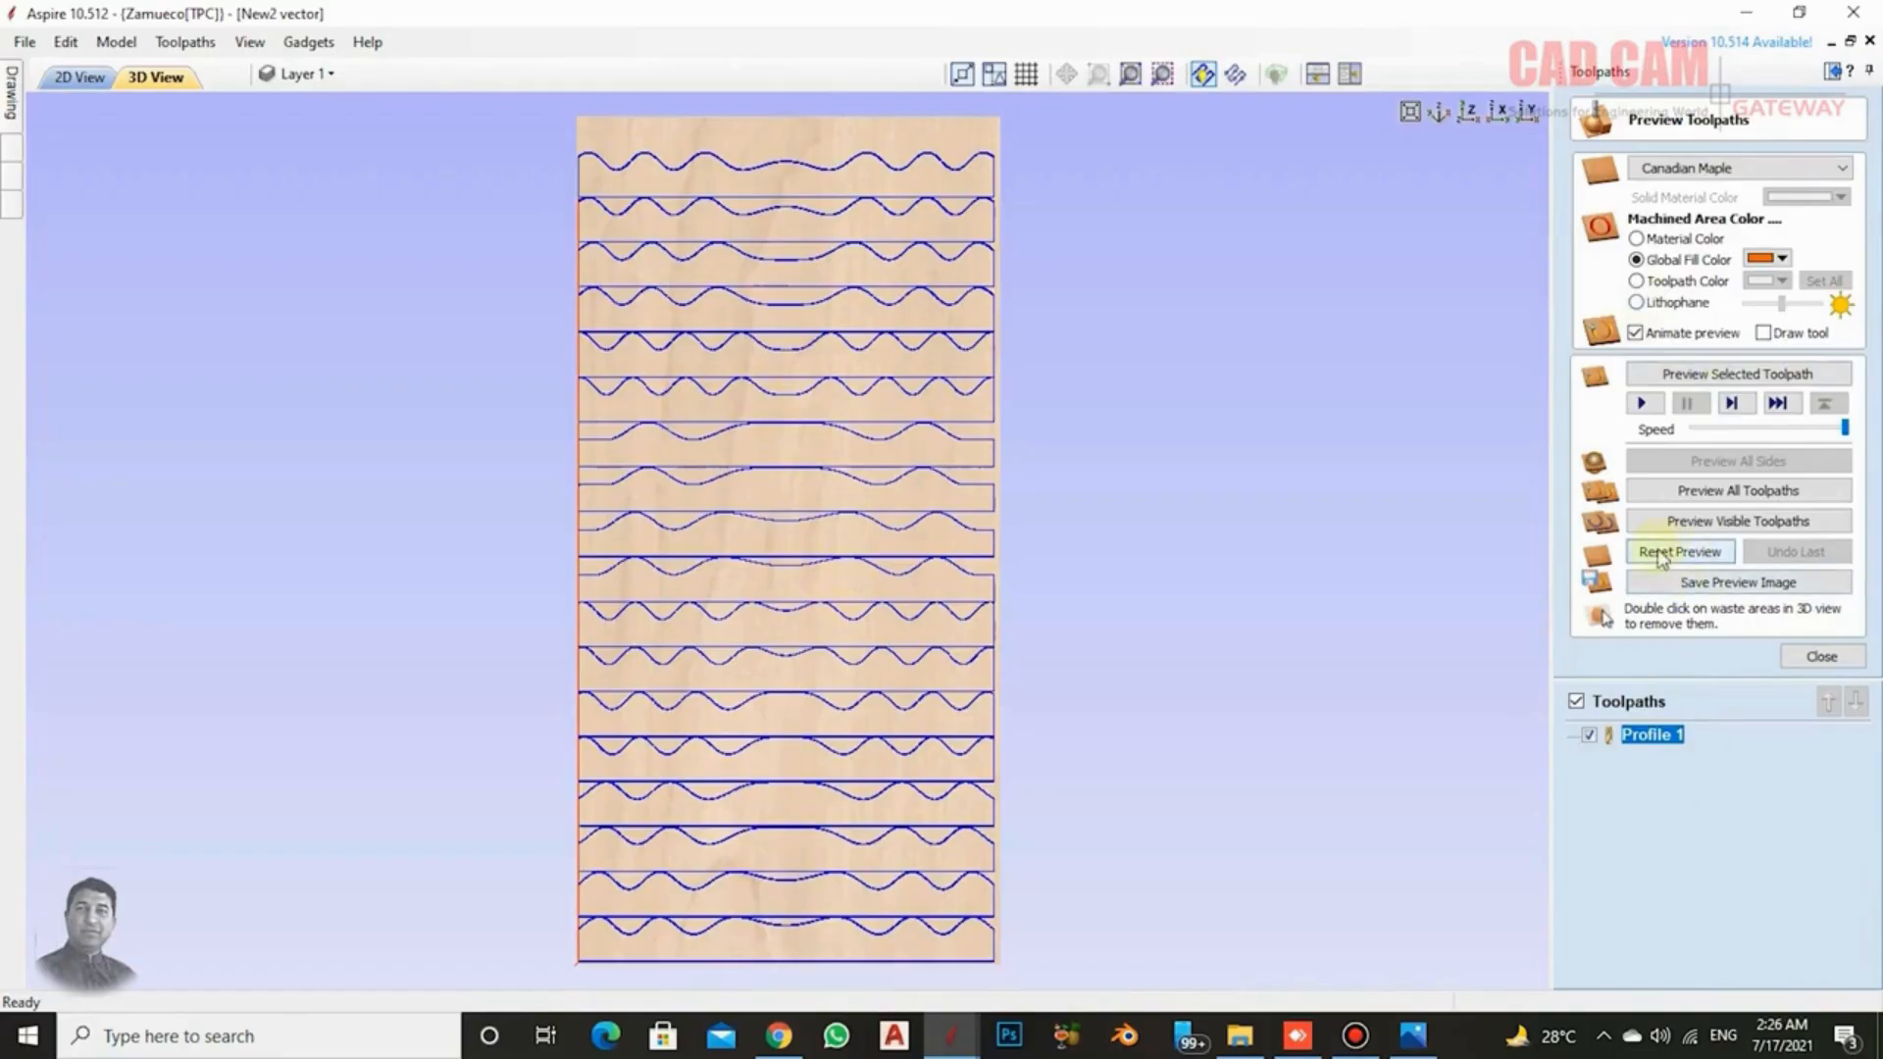
{"action": "left_click", "coordinate": [1707, 495]}
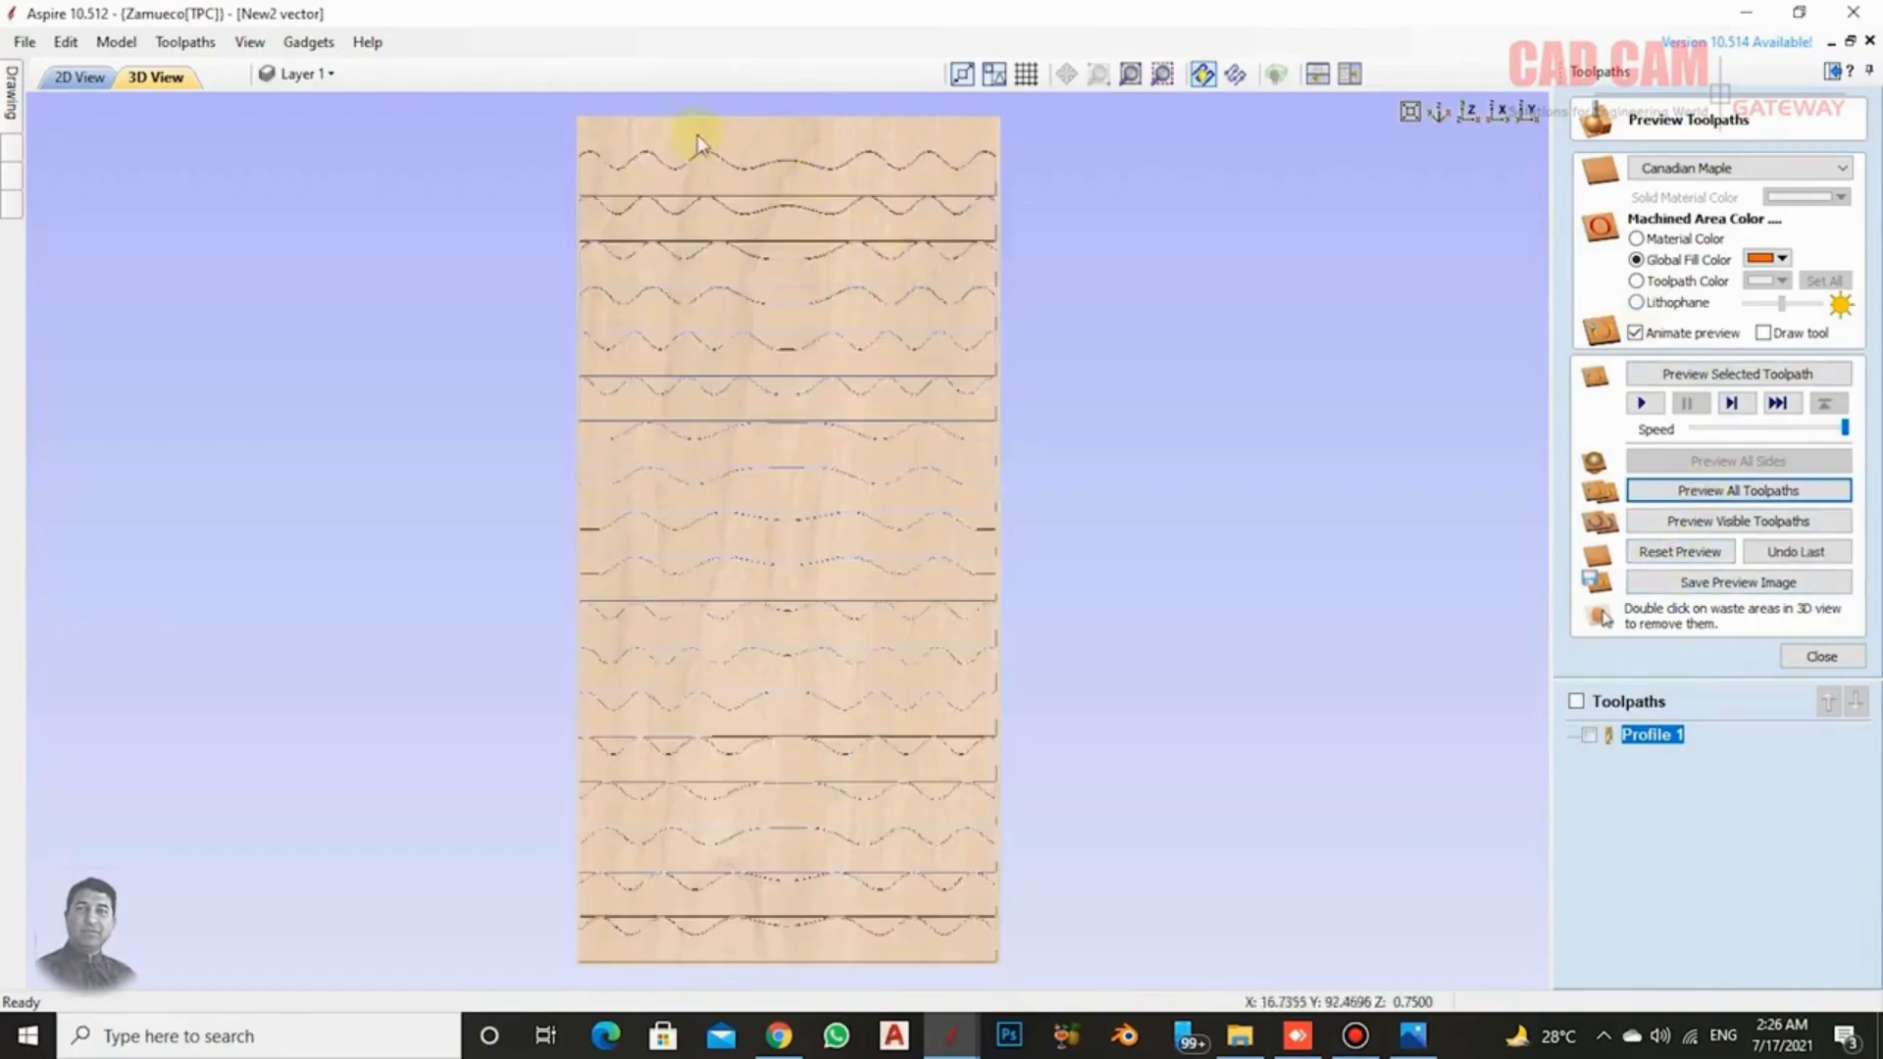